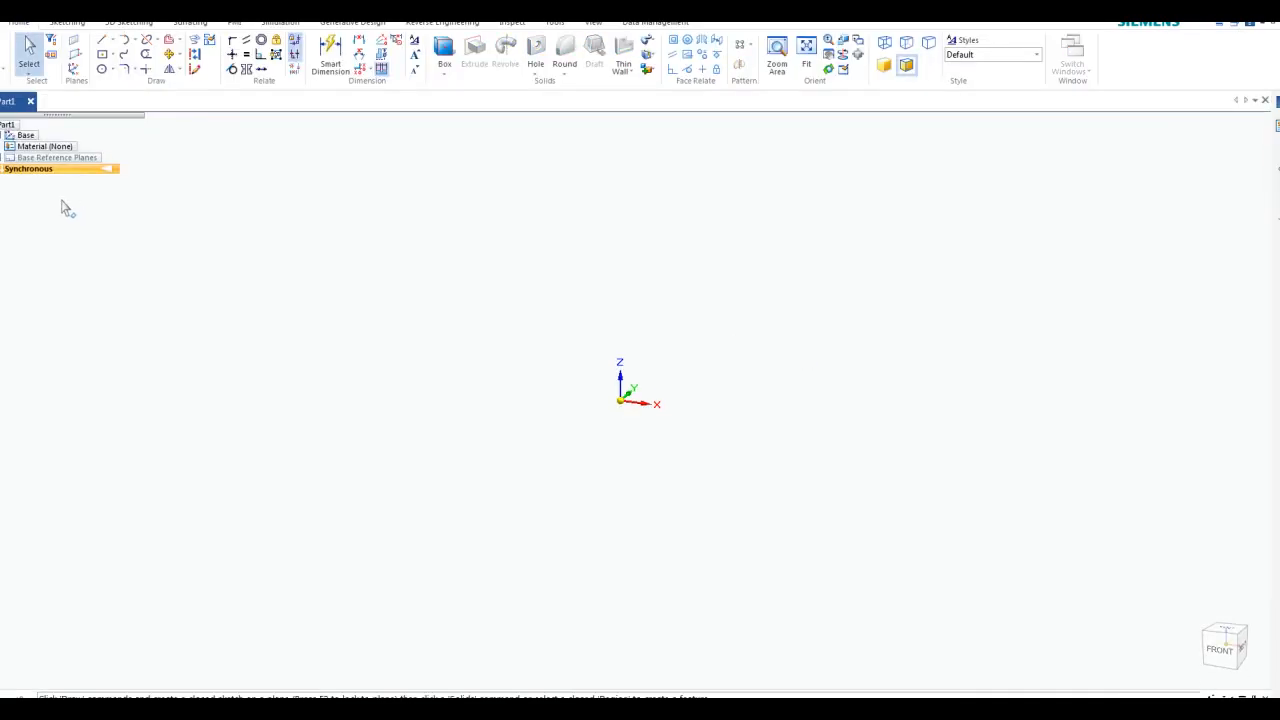
- Switch the part from synchronous to ordered modeling and start a sketch on the Top (xy) plane
{"action": "right_click", "coordinate": [44, 178]}
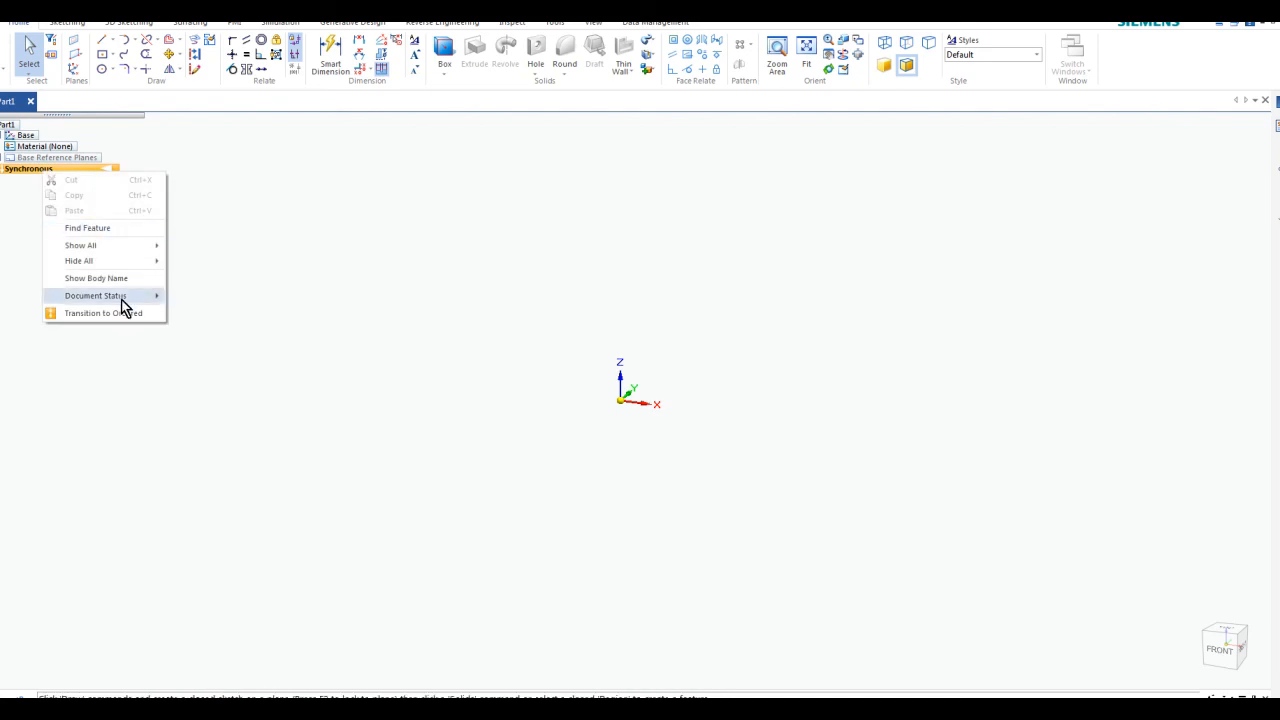
{"action": "left_click", "coordinate": [118, 314]}
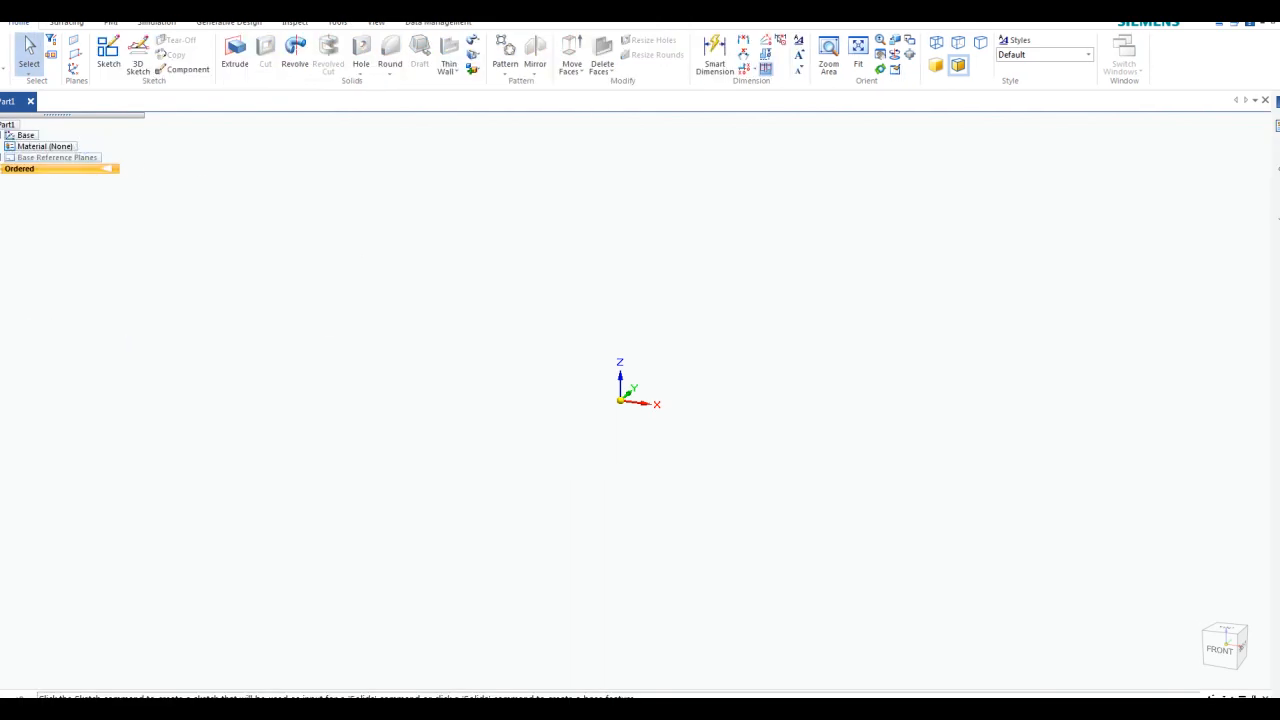
{"action": "left_click", "coordinate": [108, 55]}
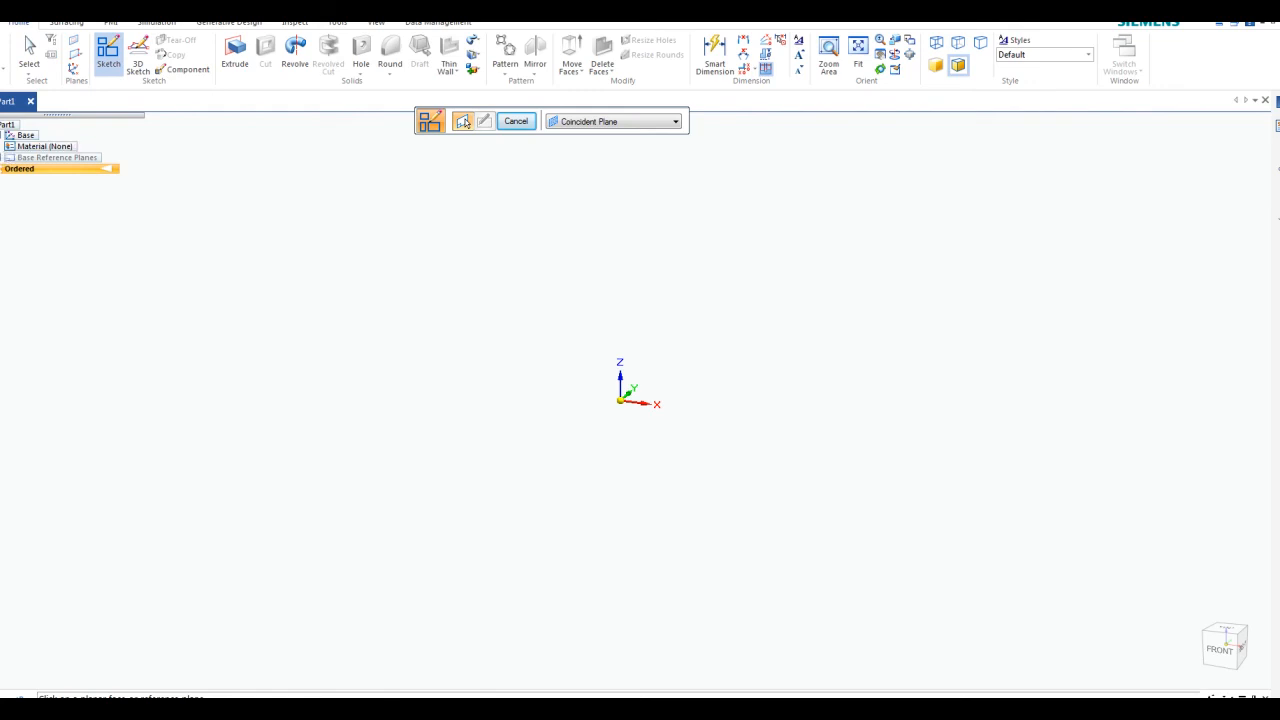
{"action": "left_click", "coordinate": [2, 157]}
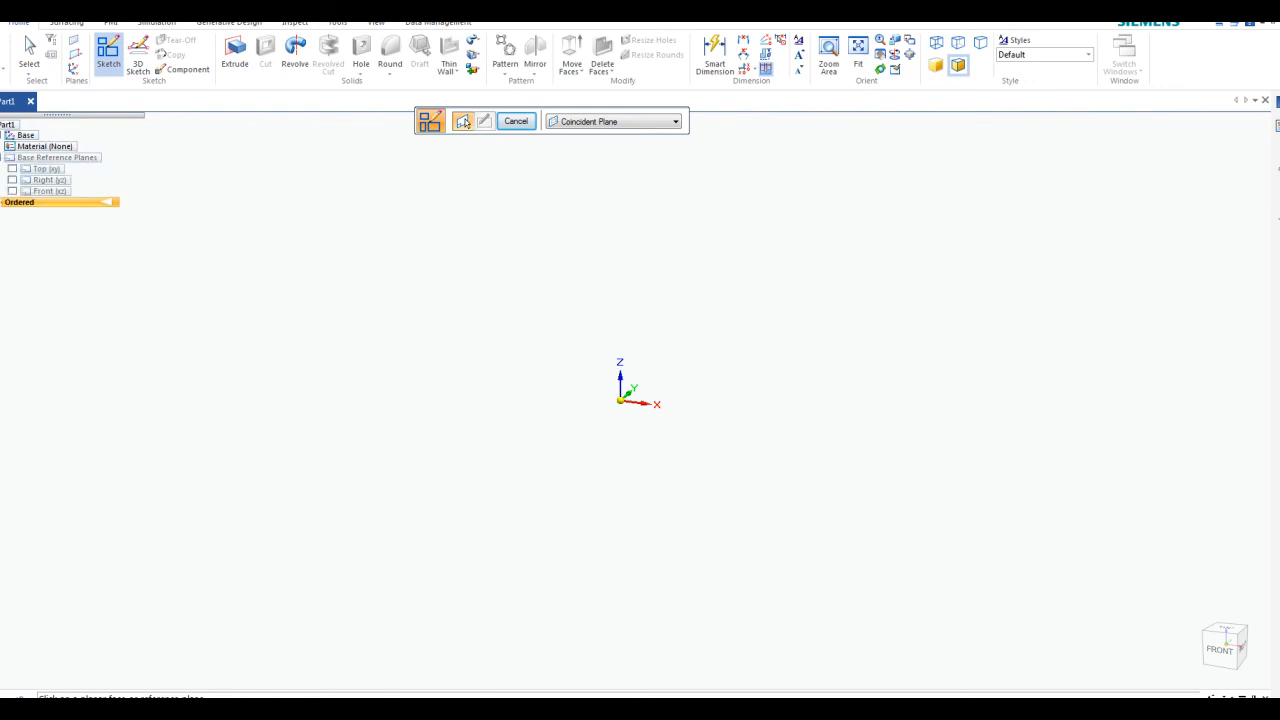
{"action": "left_click", "coordinate": [39, 169]}
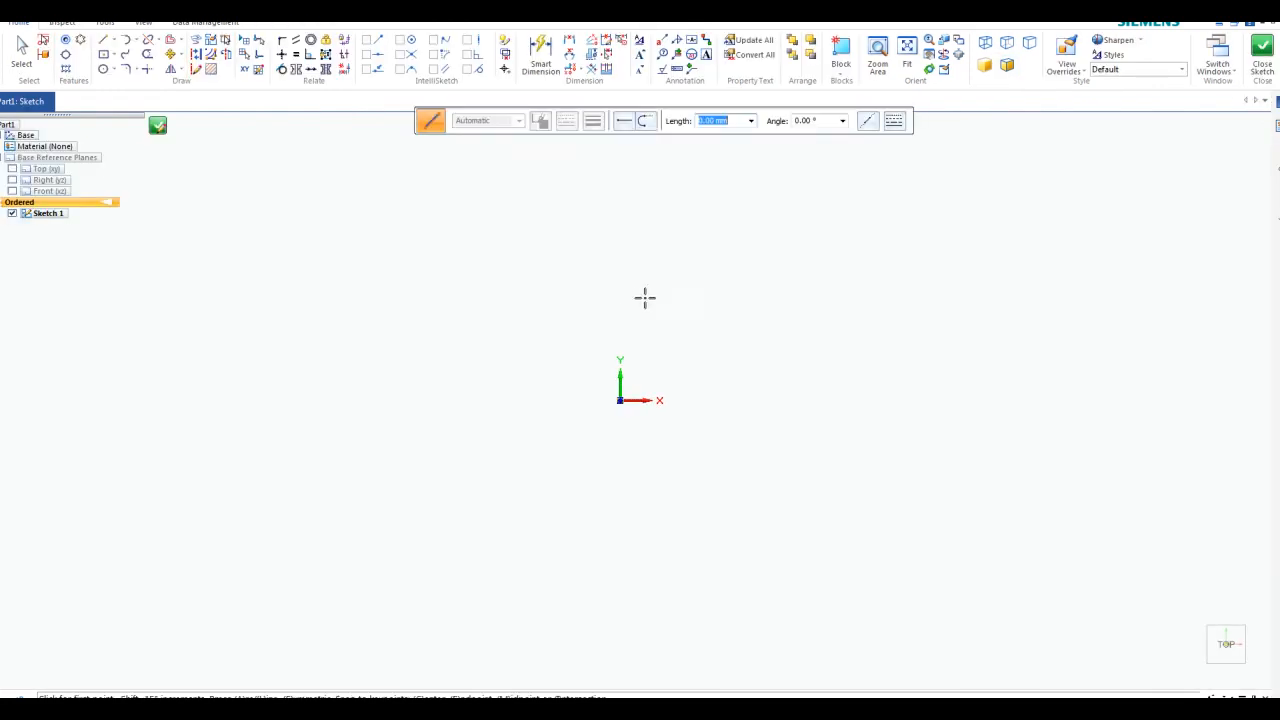
- Sketch a rectangle centred on the origin, about 122 mm wide and 96 mm high
{"action": "middle_click_drag", "start_coordinate": [646, 294], "coordinate": [583, 334], "text": "shift"}
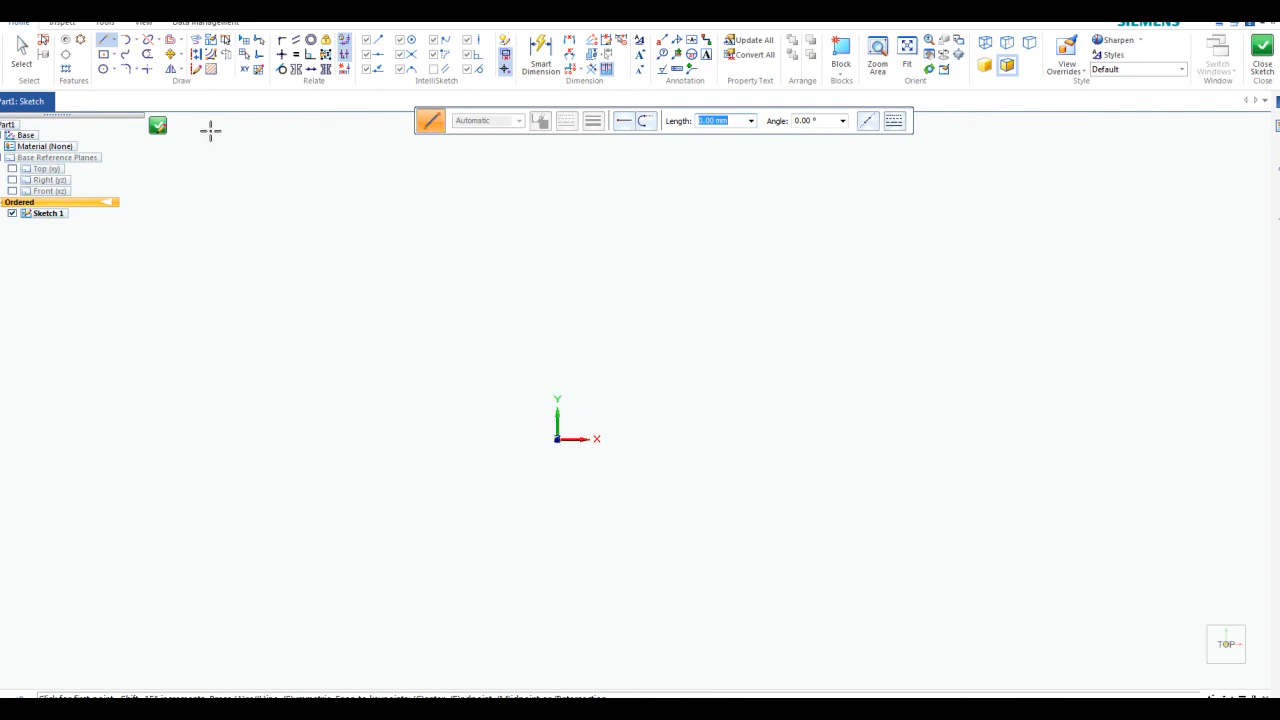
{"action": "left_click", "coordinate": [104, 58]}
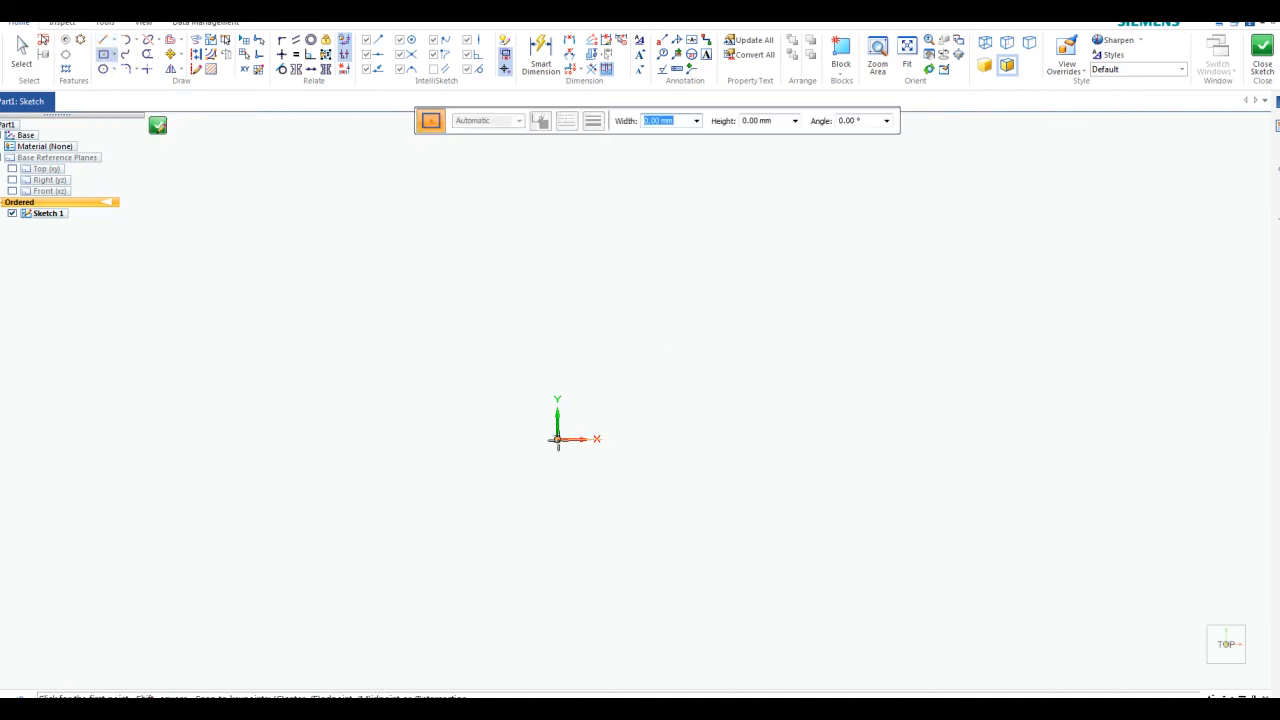
{"action": "left_click", "coordinate": [558, 440]}
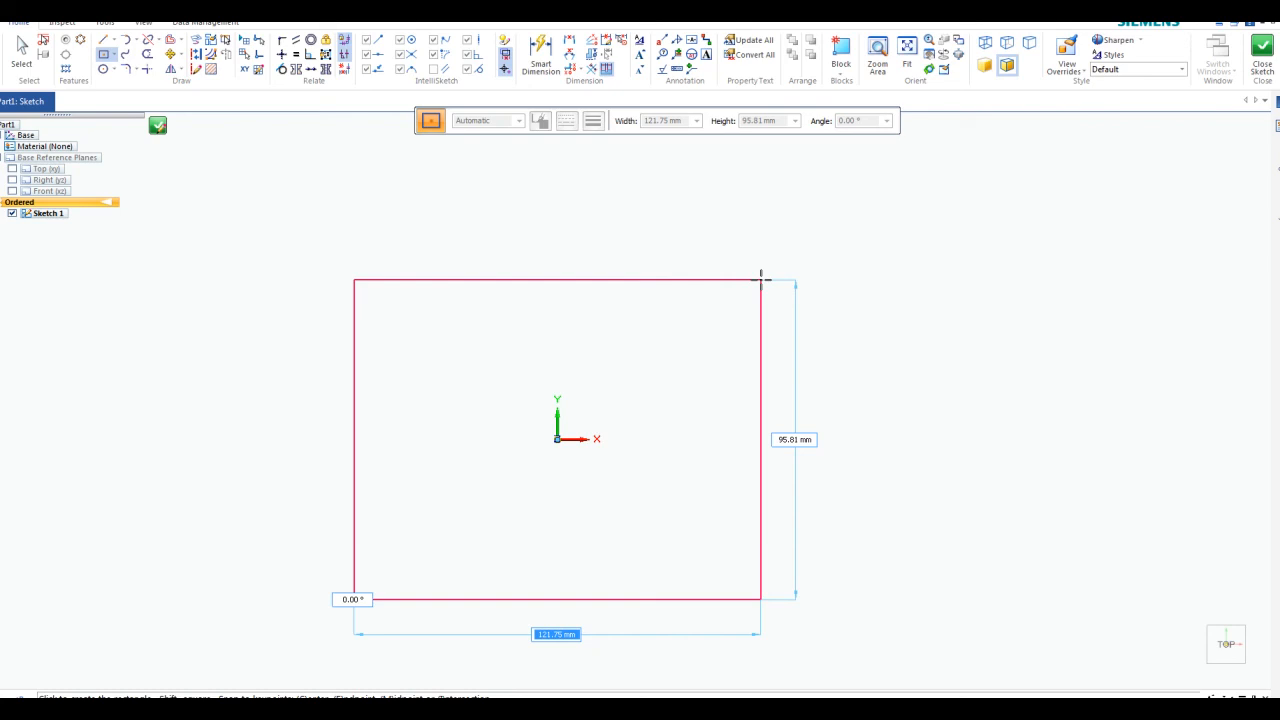
{"action": "left_click", "coordinate": [760, 279]}
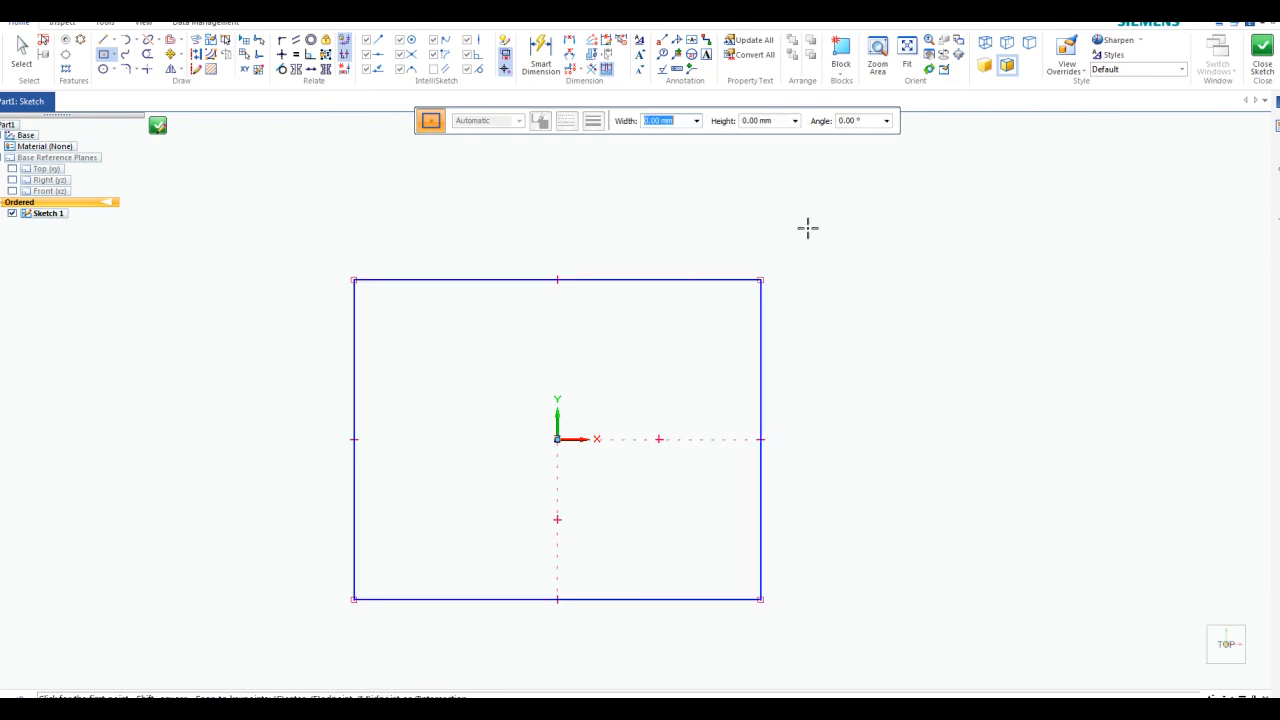
{"action": "key", "text": "Escape"}
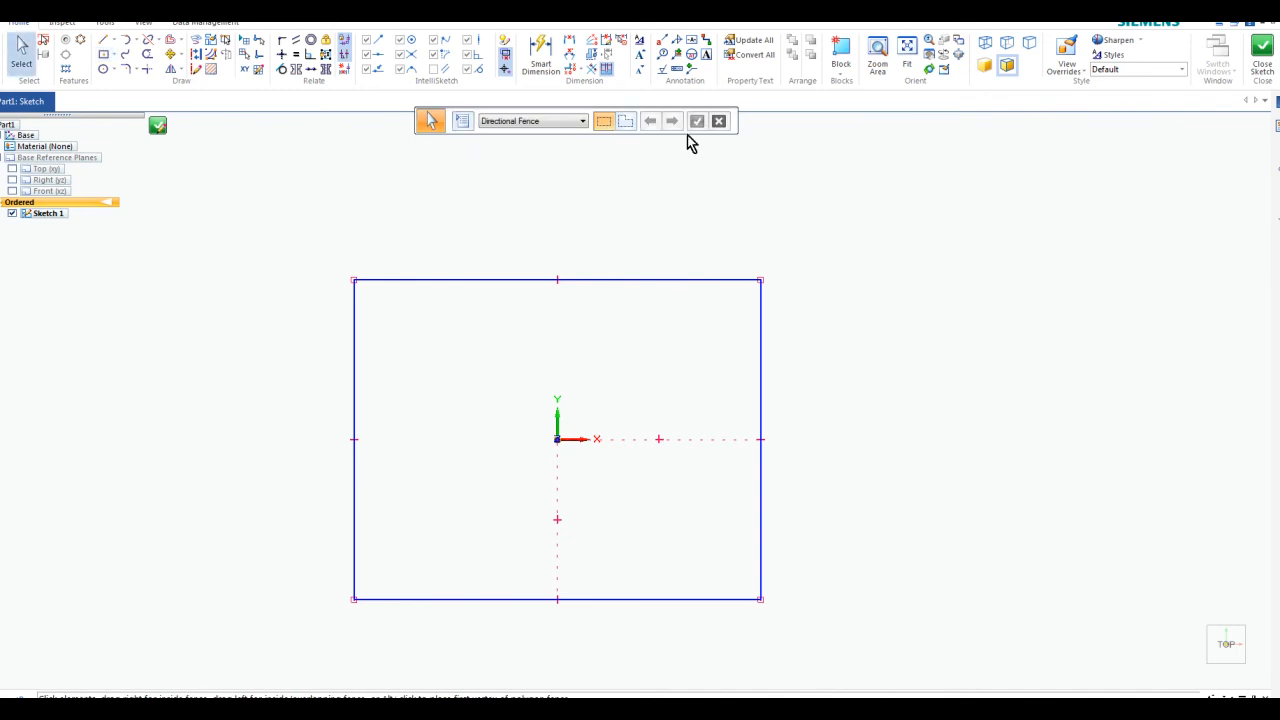
- Dimension the rectangle's left side with Smart Dimension and set its length to 100 mm
{"action": "left_click", "coordinate": [538, 62]}
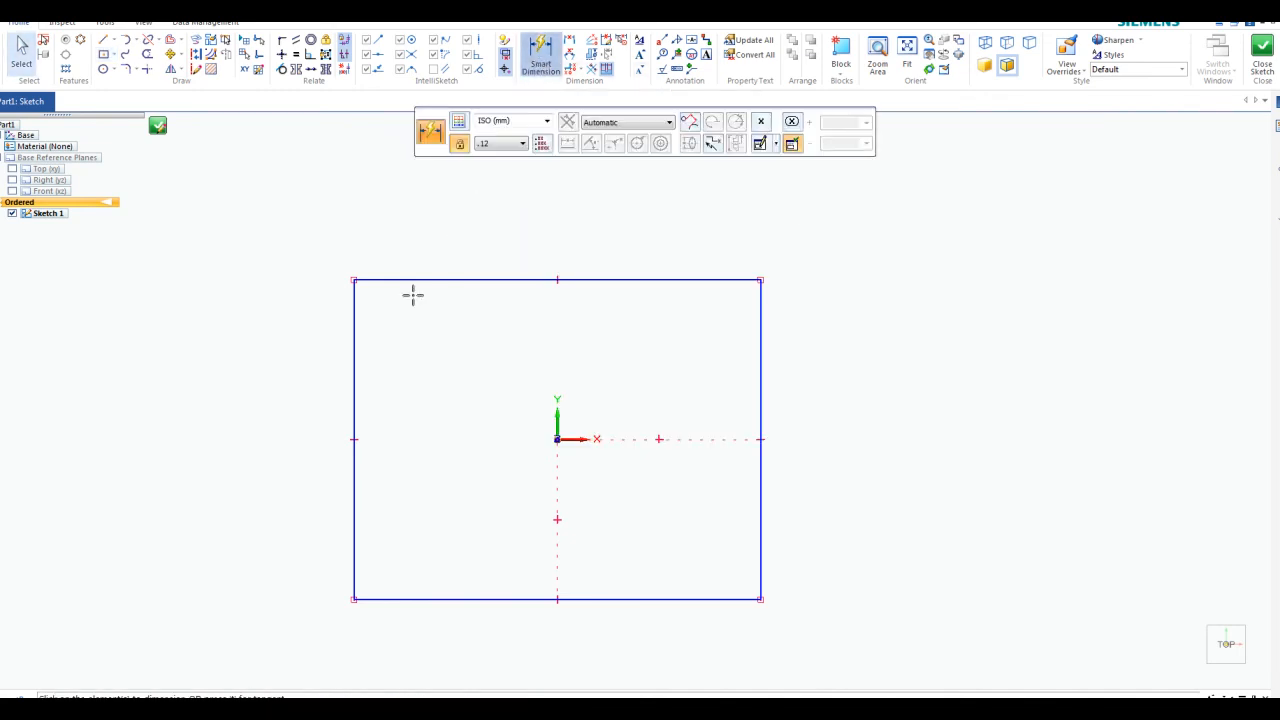
{"action": "left_click", "coordinate": [353, 344]}
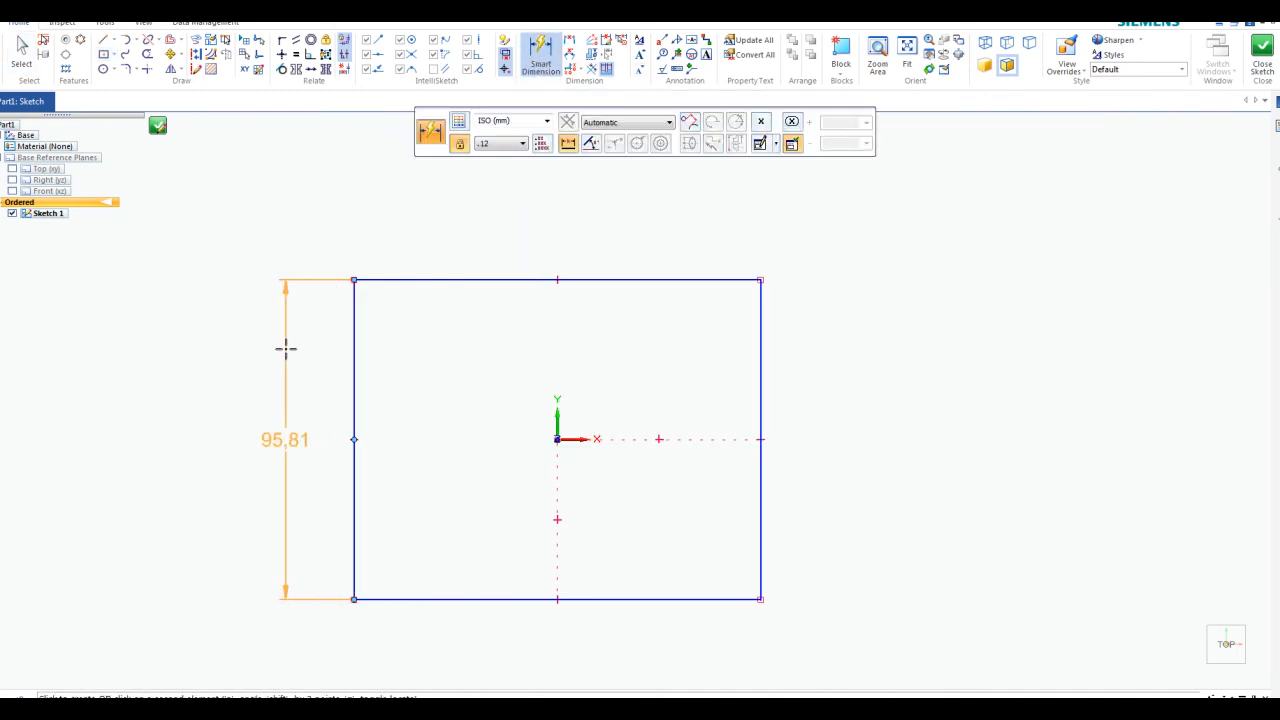
{"action": "left_click", "coordinate": [284, 350]}
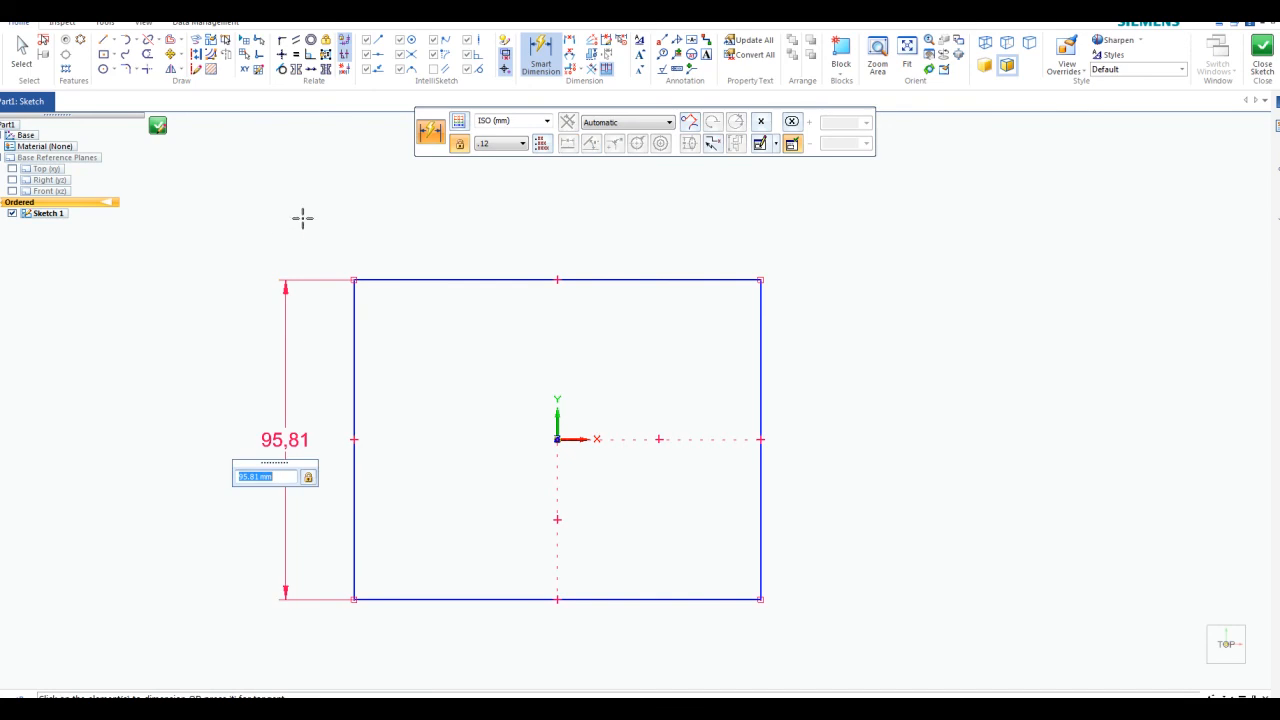
{"action": "type", "text": "100"}
{"action": "key", "text": "Return"}
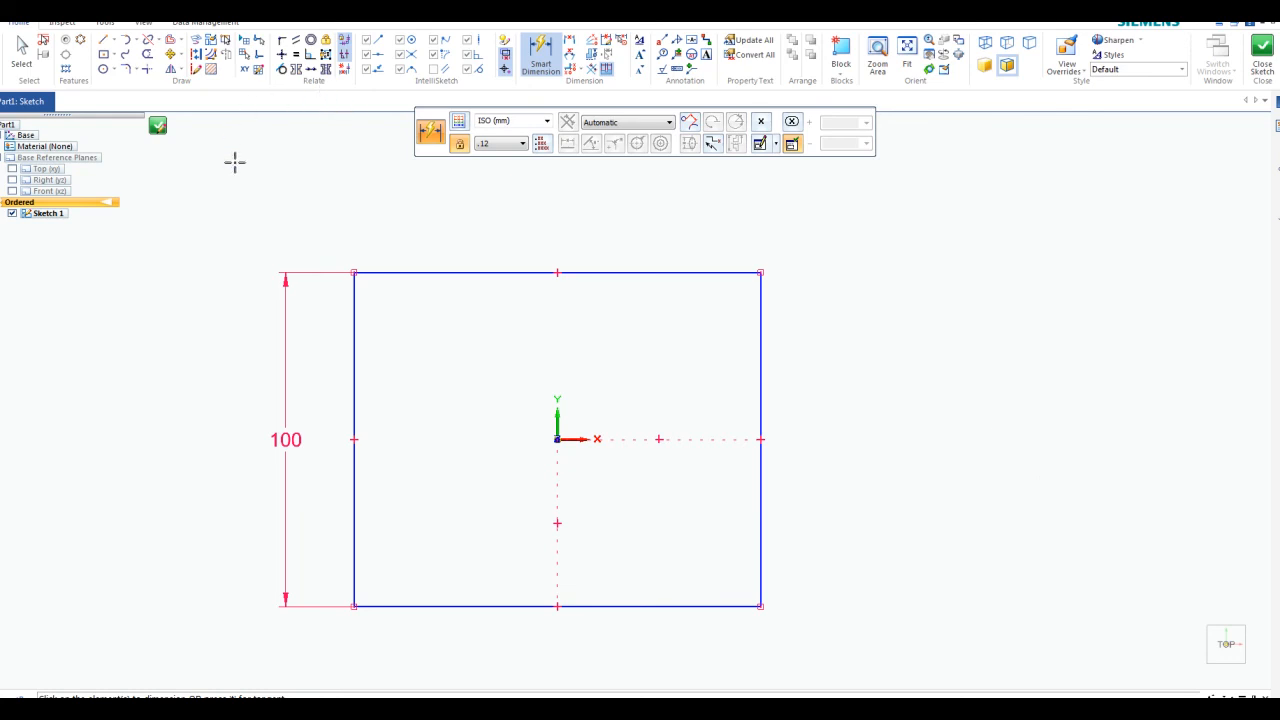
- Sketch a circle outside the rectangle, beyond its right side, and set its diameter to 30 mm
{"action": "left_click", "coordinate": [103, 70]}
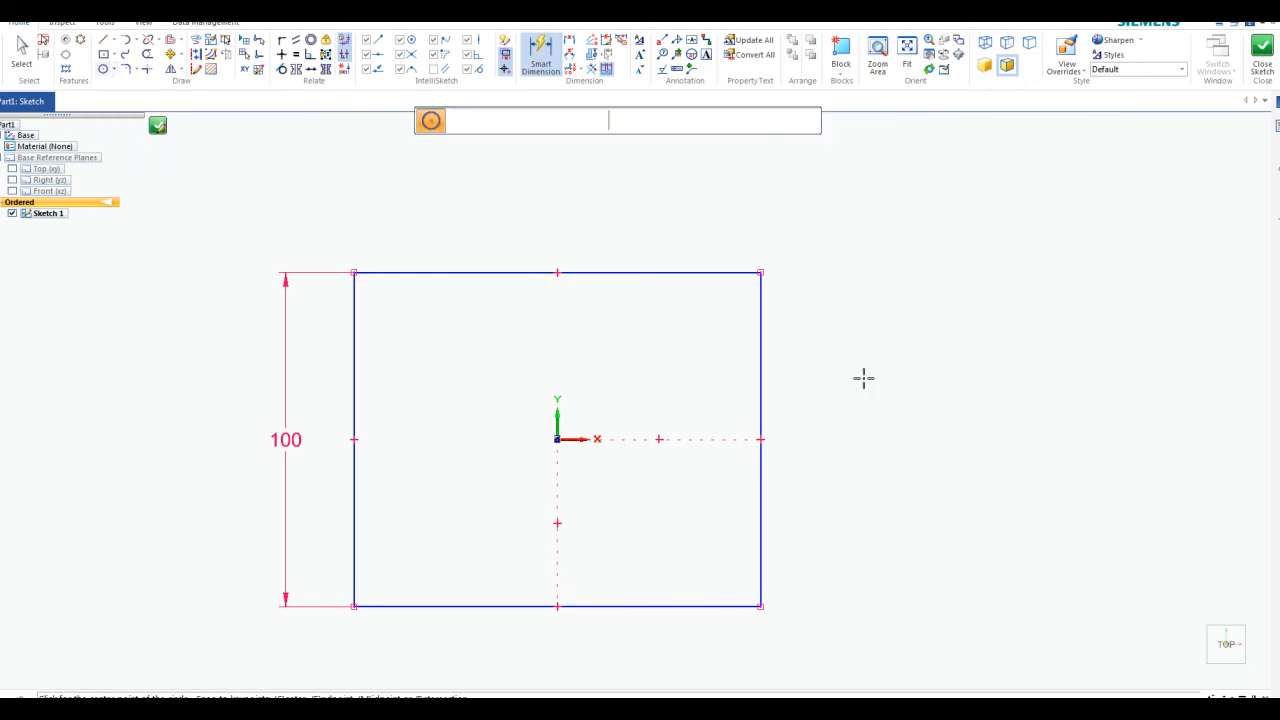
{"action": "left_click", "coordinate": [1017, 447]}
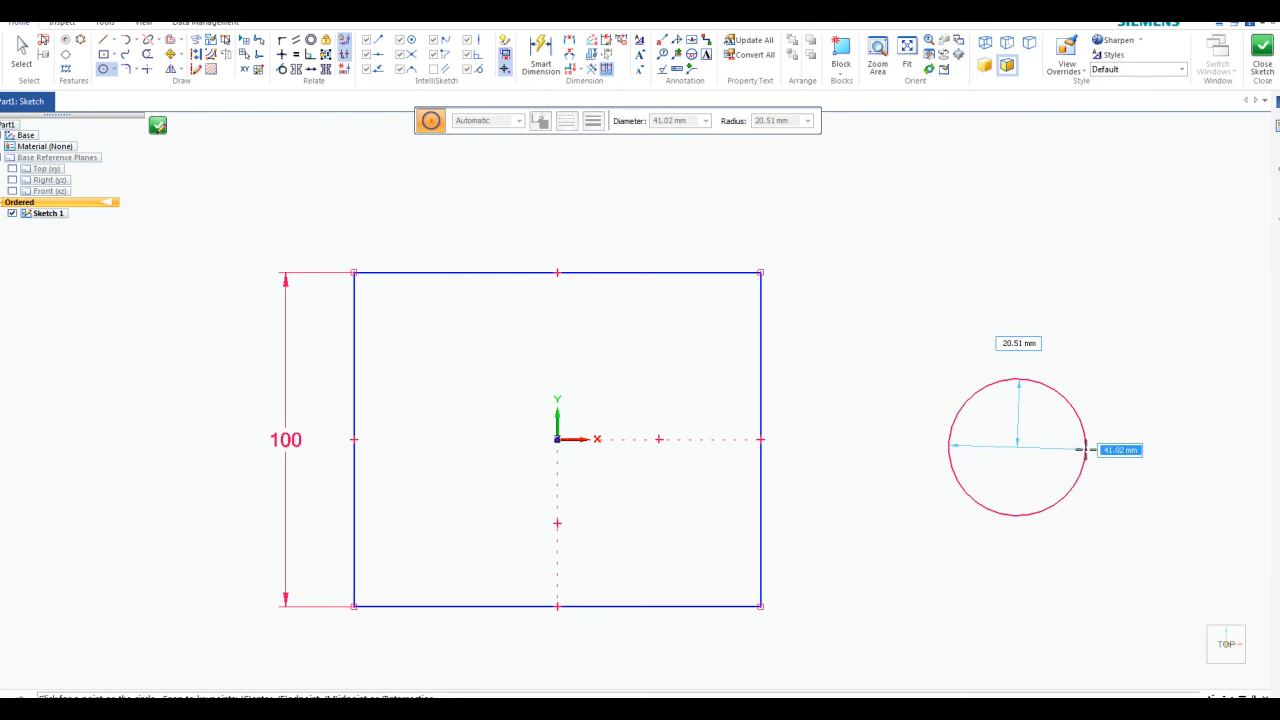
{"action": "left_click", "coordinate": [1083, 449]}
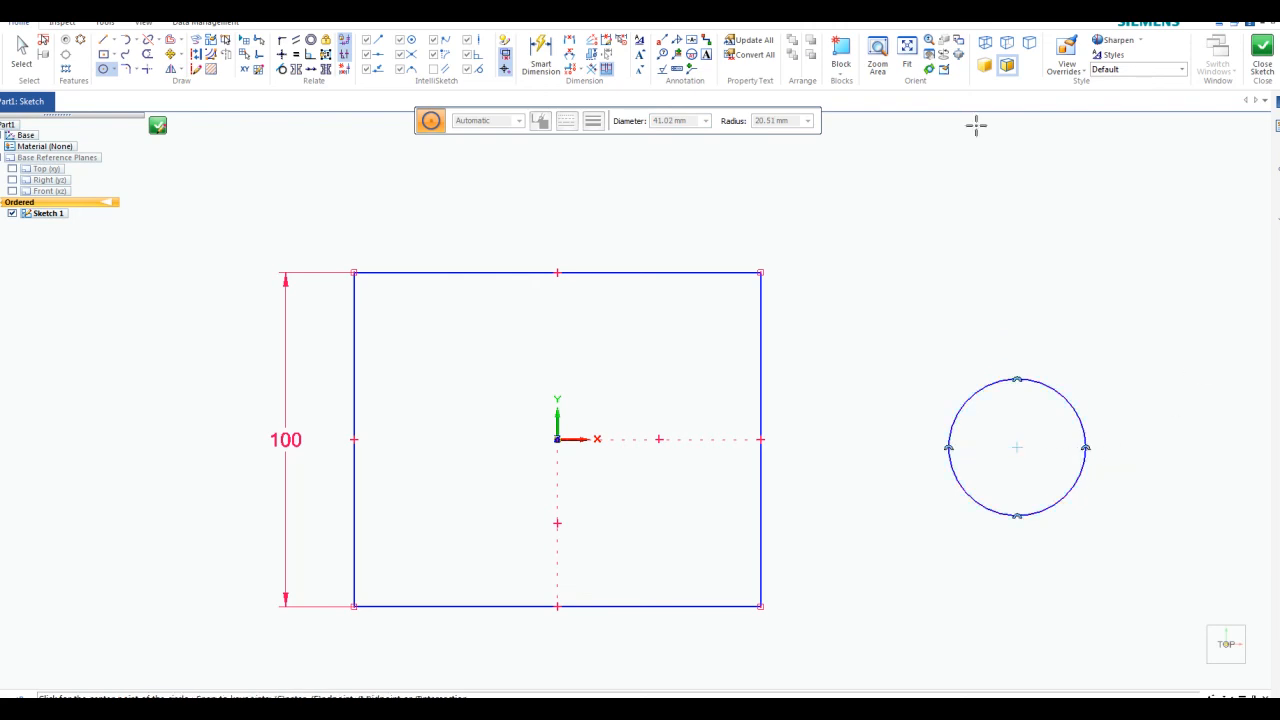
{"action": "left_click", "coordinate": [538, 50]}
{"action": "left_click", "coordinate": [1060, 386]}
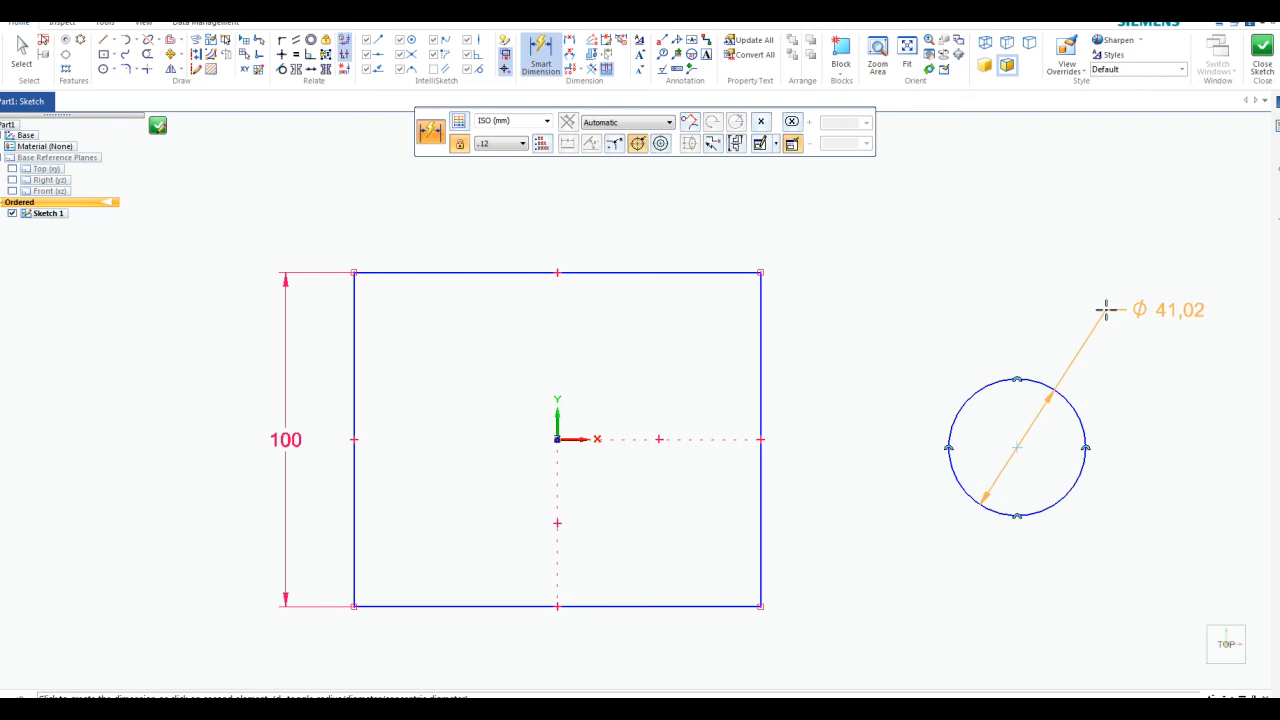
{"action": "left_click", "coordinate": [1106, 311]}
{"action": "type", "text": "30"}
{"action": "key", "text": "Return"}
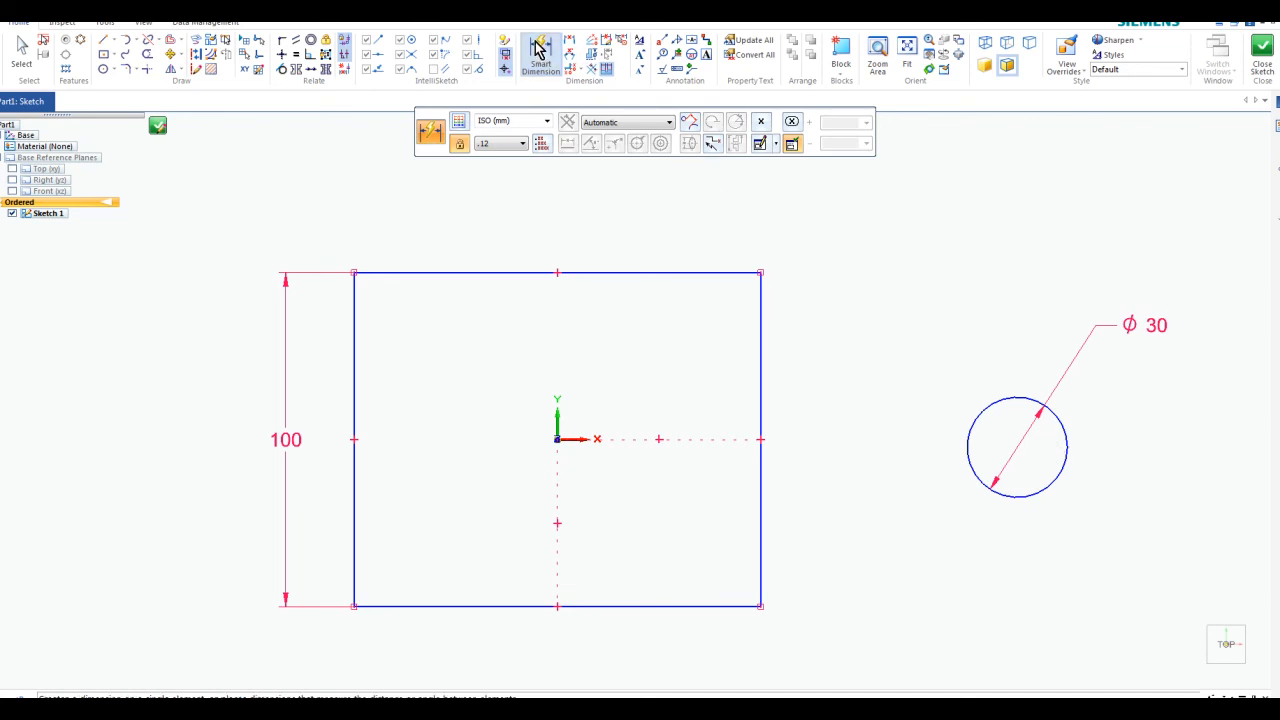
- Set the horizontal distance from the rectangle's left side to the circle's centre to 145 mm
{"action": "left_click", "coordinate": [355, 318]}
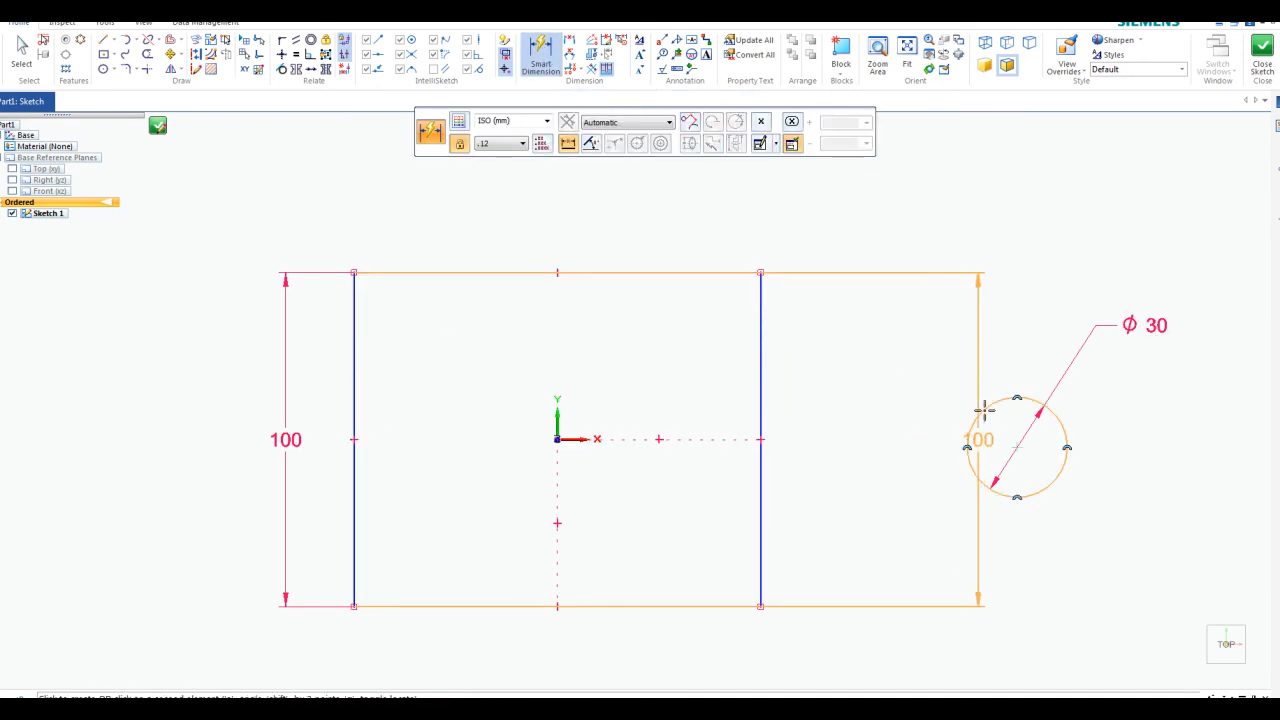
{"action": "left_click", "coordinate": [984, 410]}
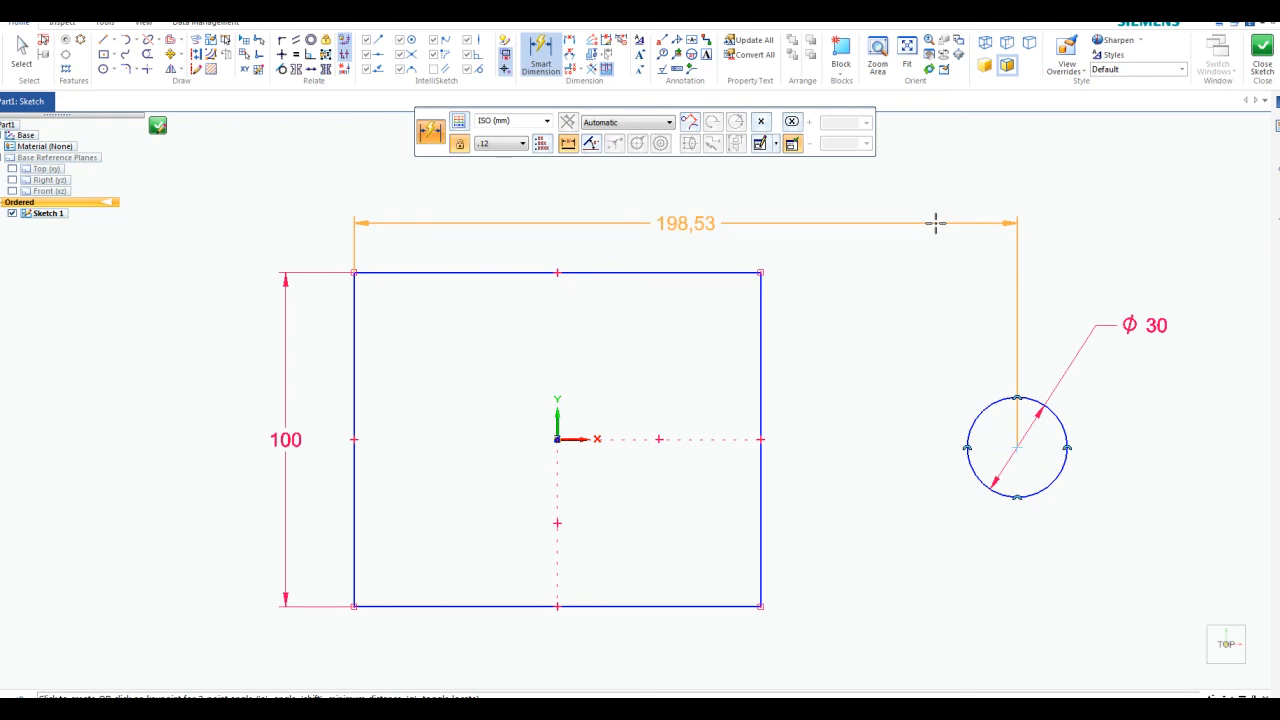
{"action": "left_click", "coordinate": [931, 208]}
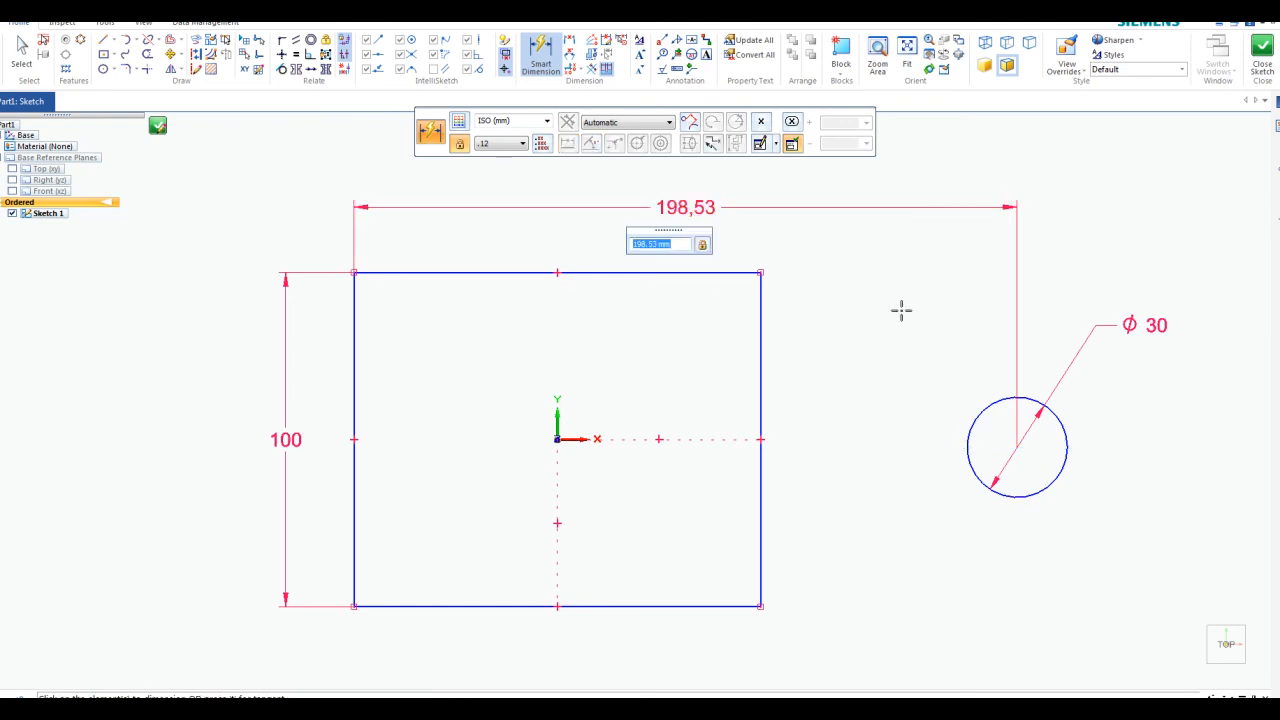
{"action": "type", "text": "145"}
{"action": "key", "text": "Return"}
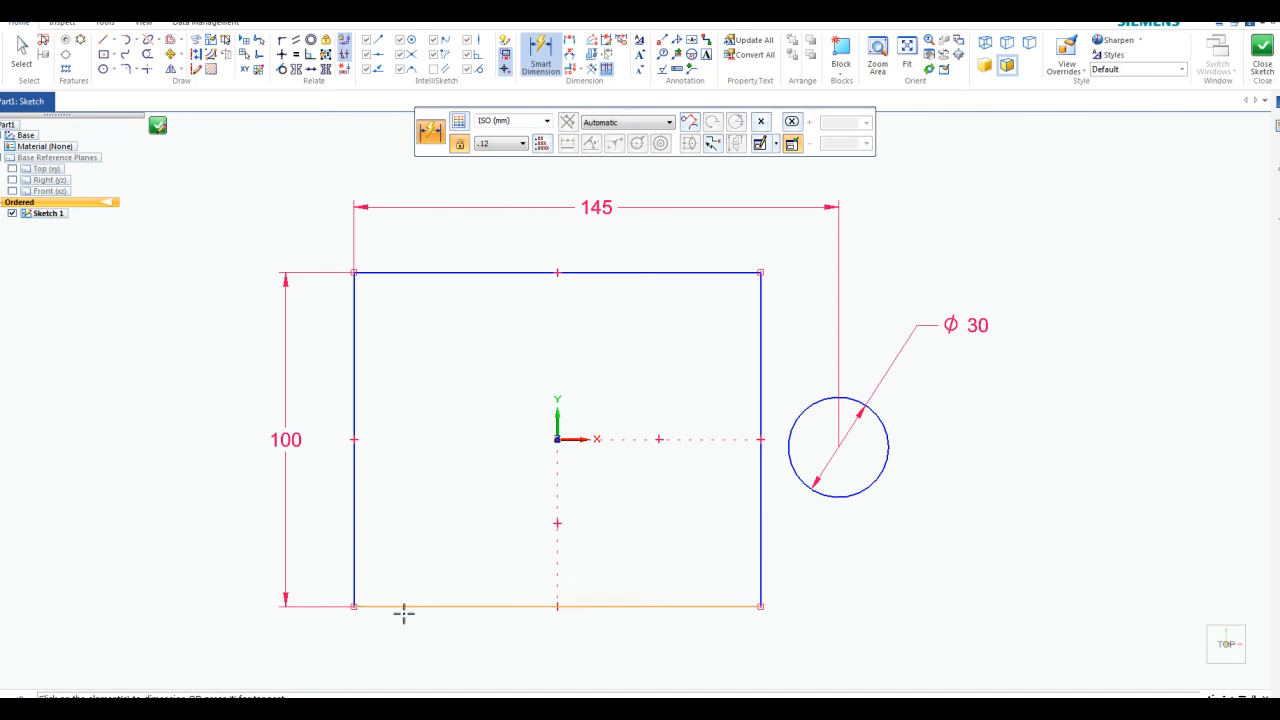
- Set the vertical distance from the rectangle's bottom side to the circle's centre to 42 mm
{"action": "left_click", "coordinate": [492, 606]}
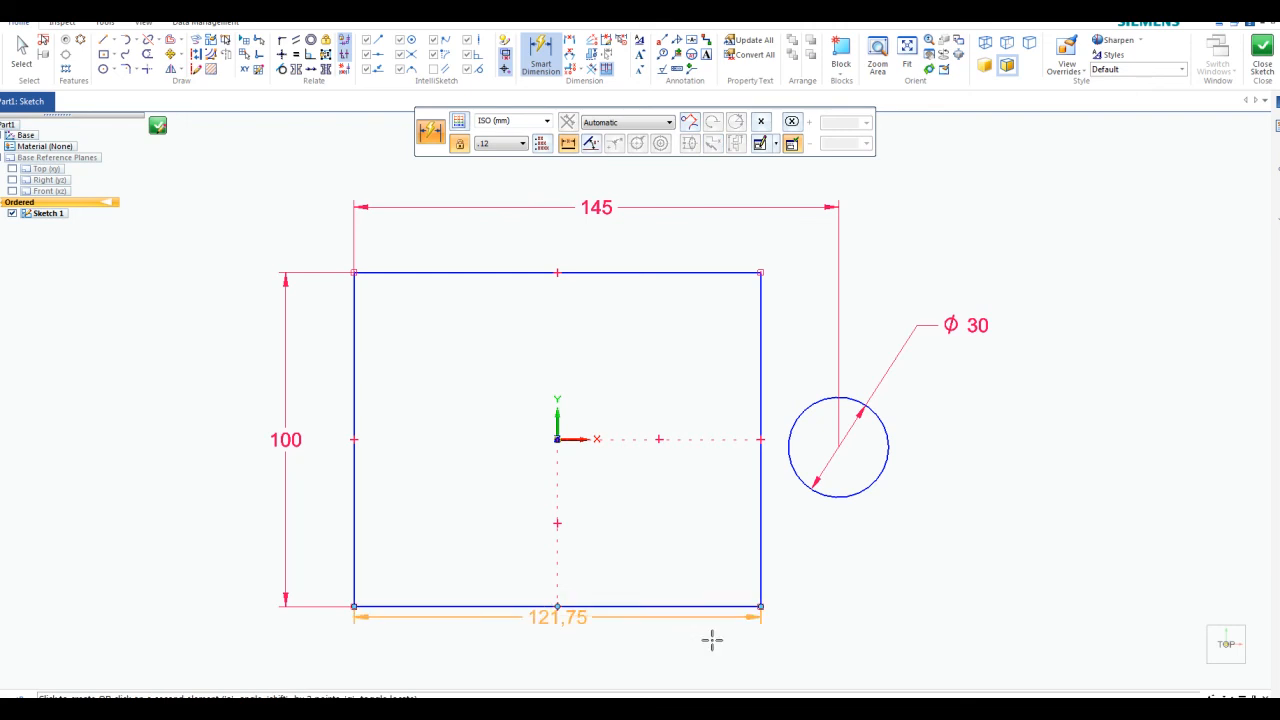
{"action": "left_click", "coordinate": [857, 497]}
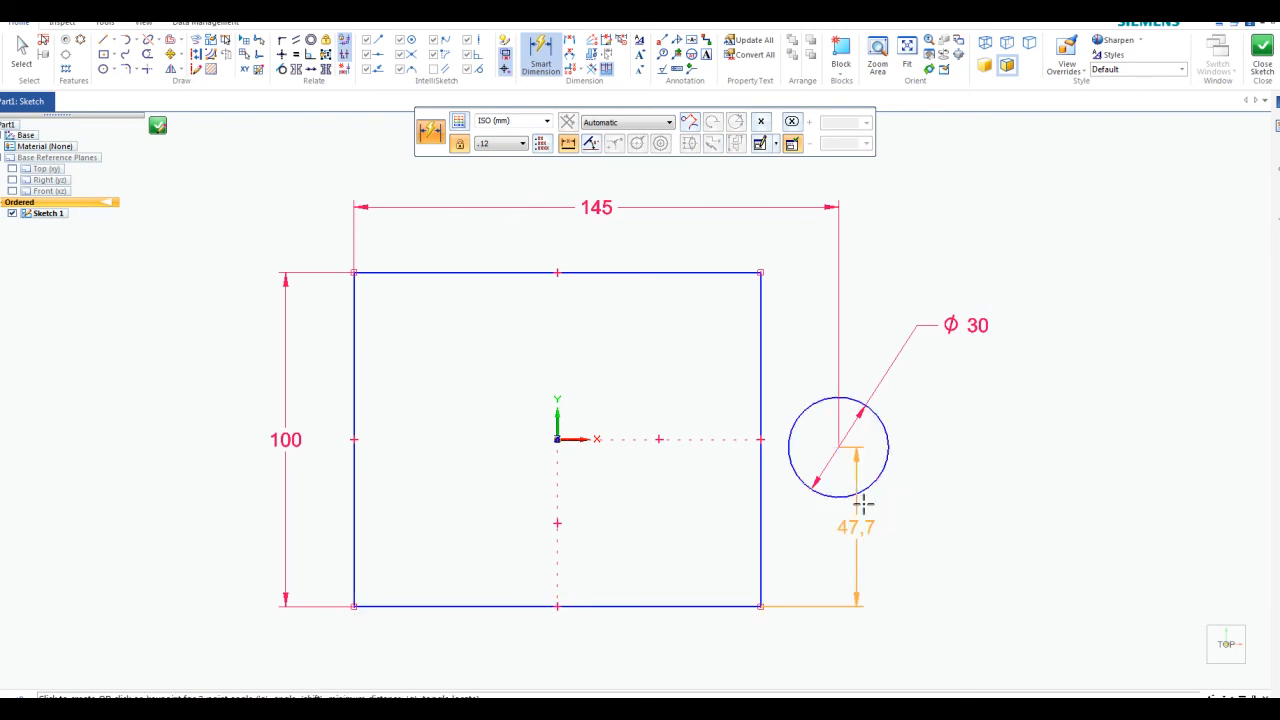
{"action": "left_click", "coordinate": [970, 548]}
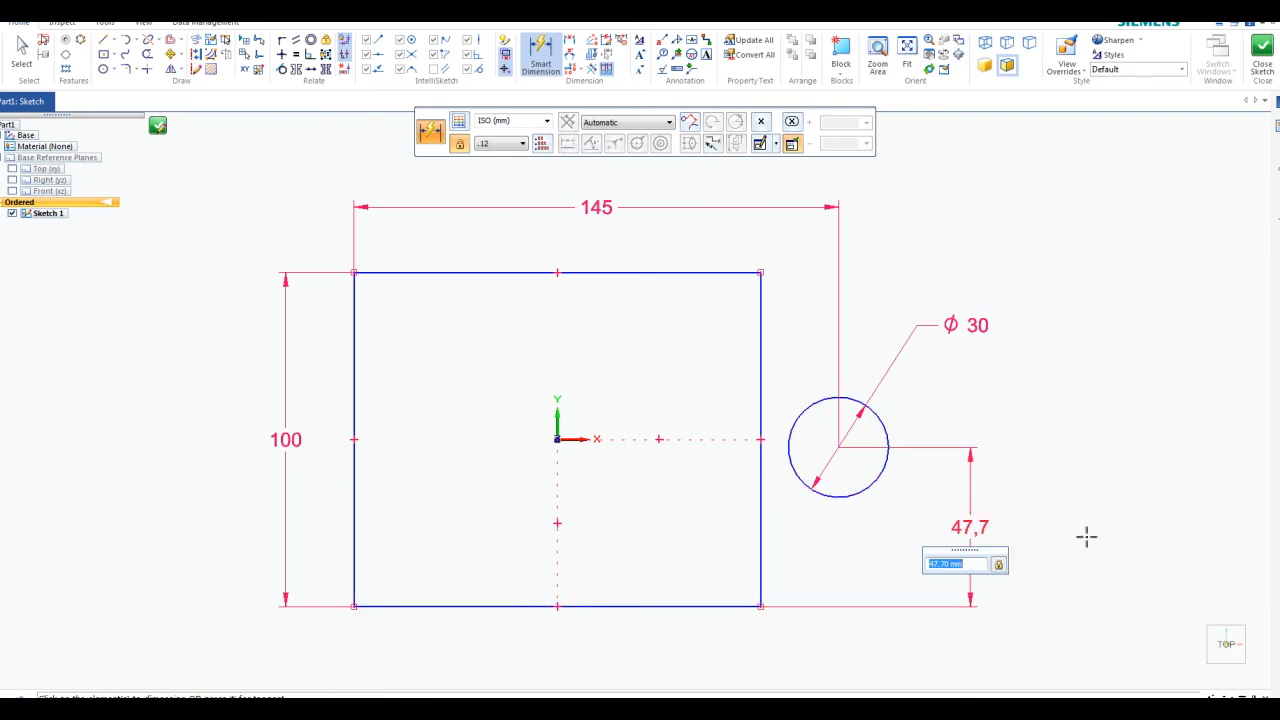
{"action": "type", "text": "42"}
{"action": "key", "text": "Return"}
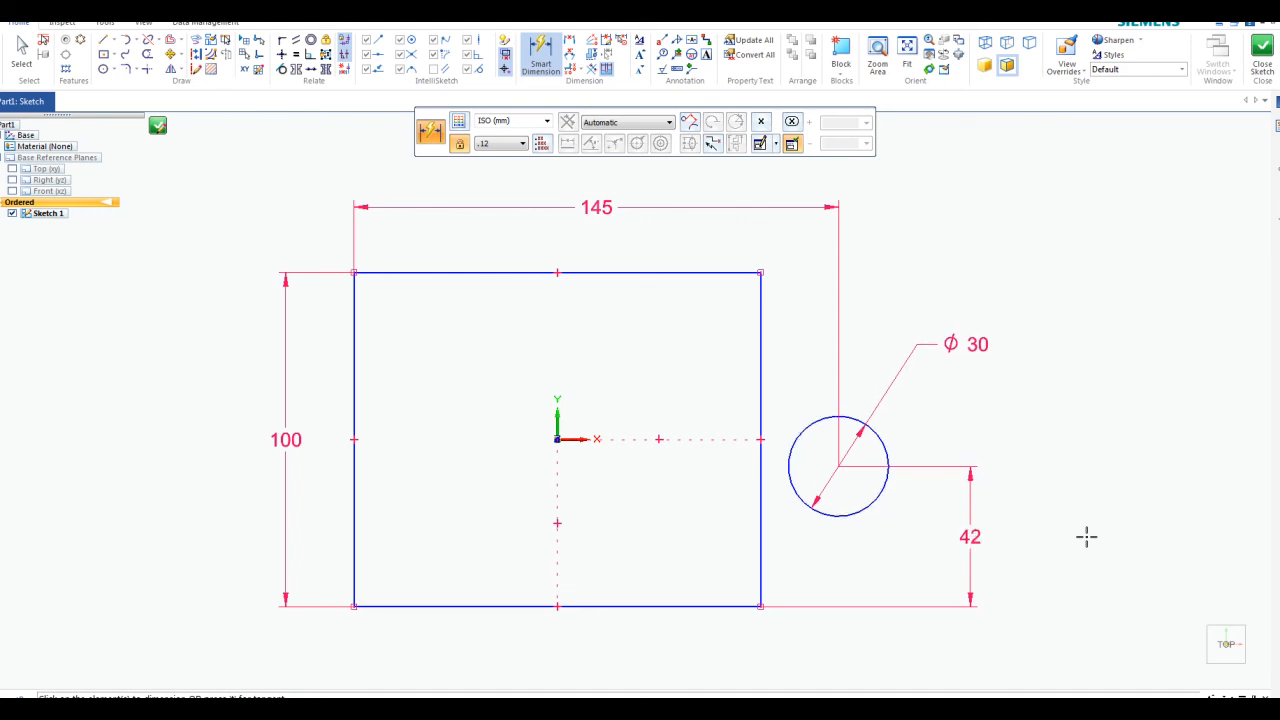
{"action": "key", "text": "Escape"}
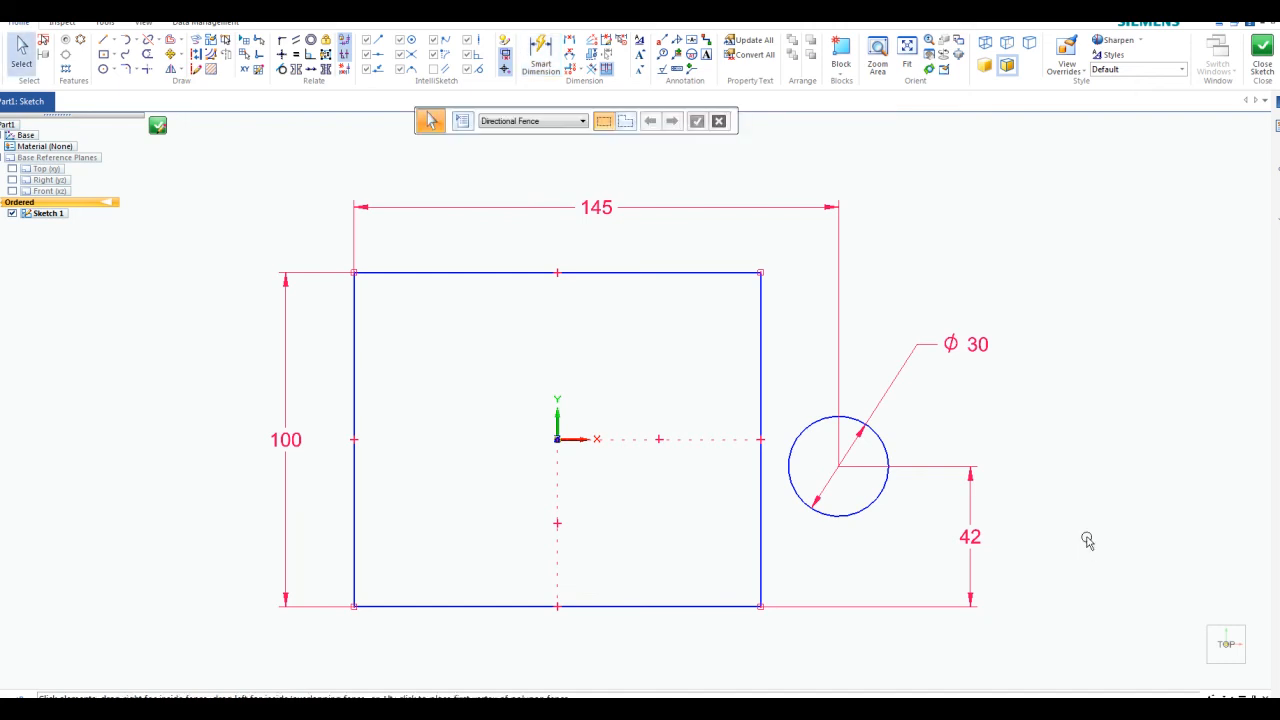
- Replace the rectangle's right side with a slanted line about 57 mm long from the top side's right end to the circle's upper right
{"action": "left_click", "coordinate": [760, 347]}
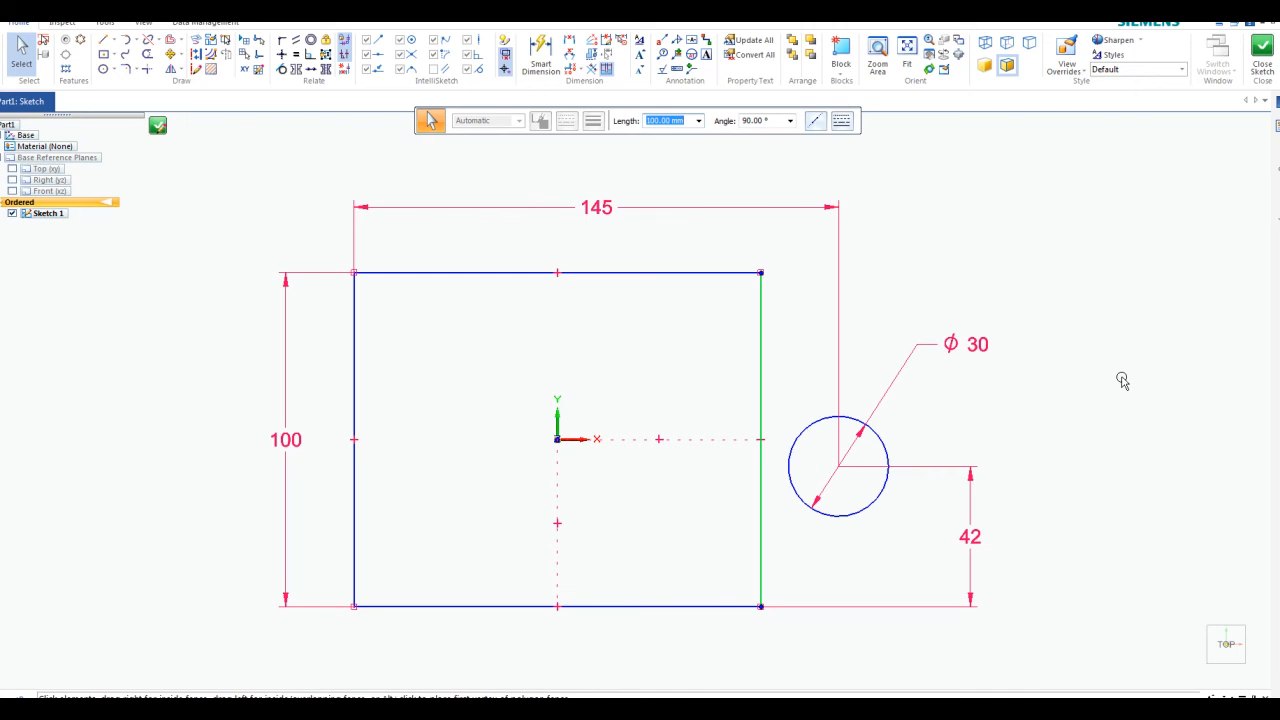
{"action": "key", "text": "Delete"}
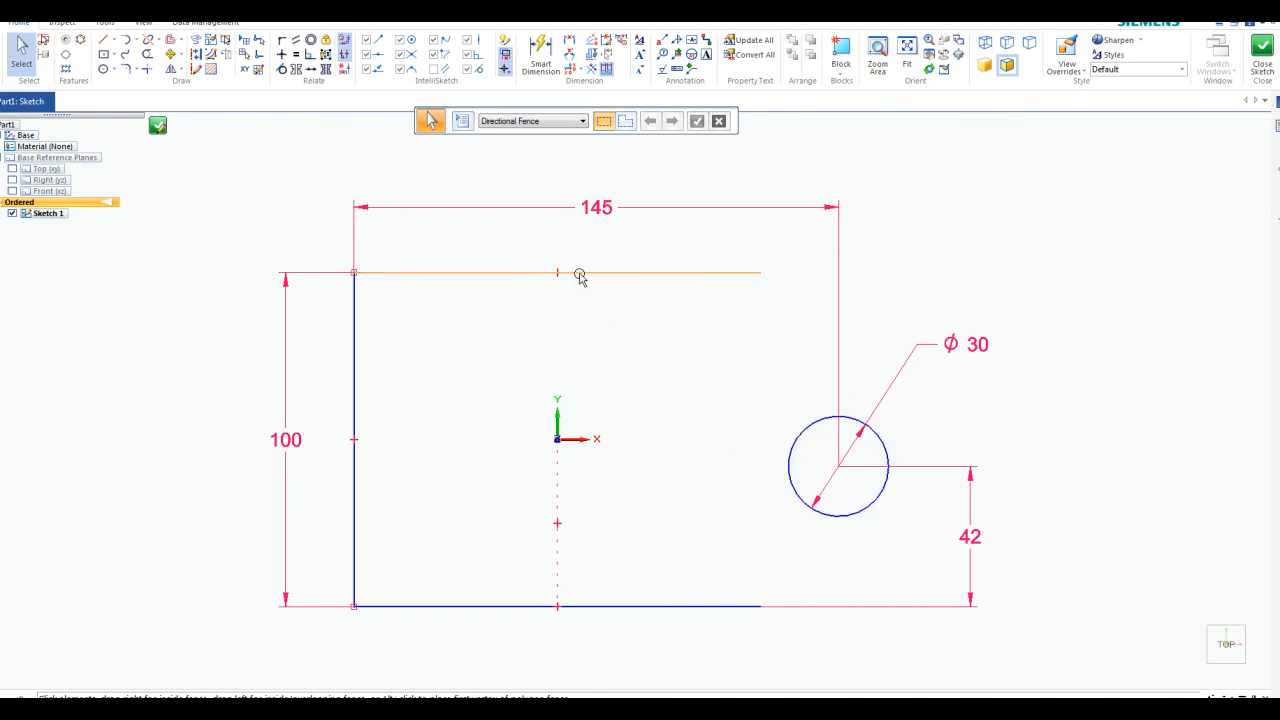
{"action": "left_click", "coordinate": [104, 44]}
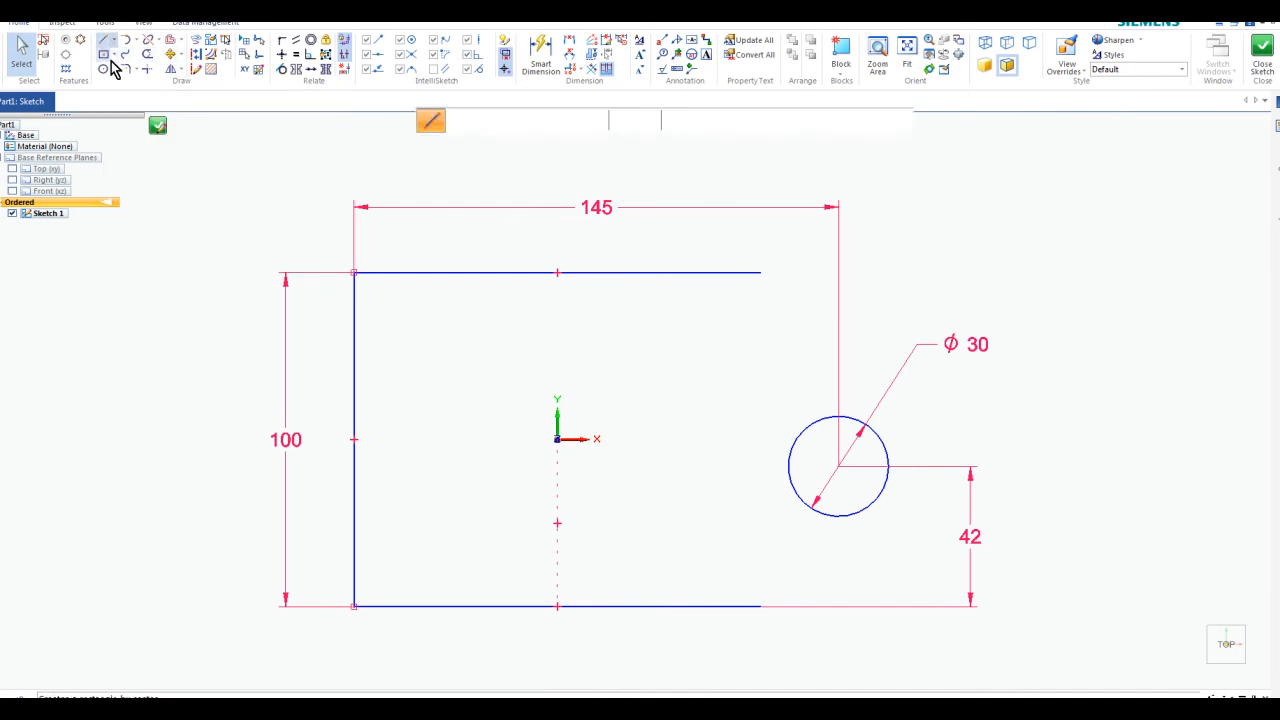
{"action": "left_click", "coordinate": [760, 272]}
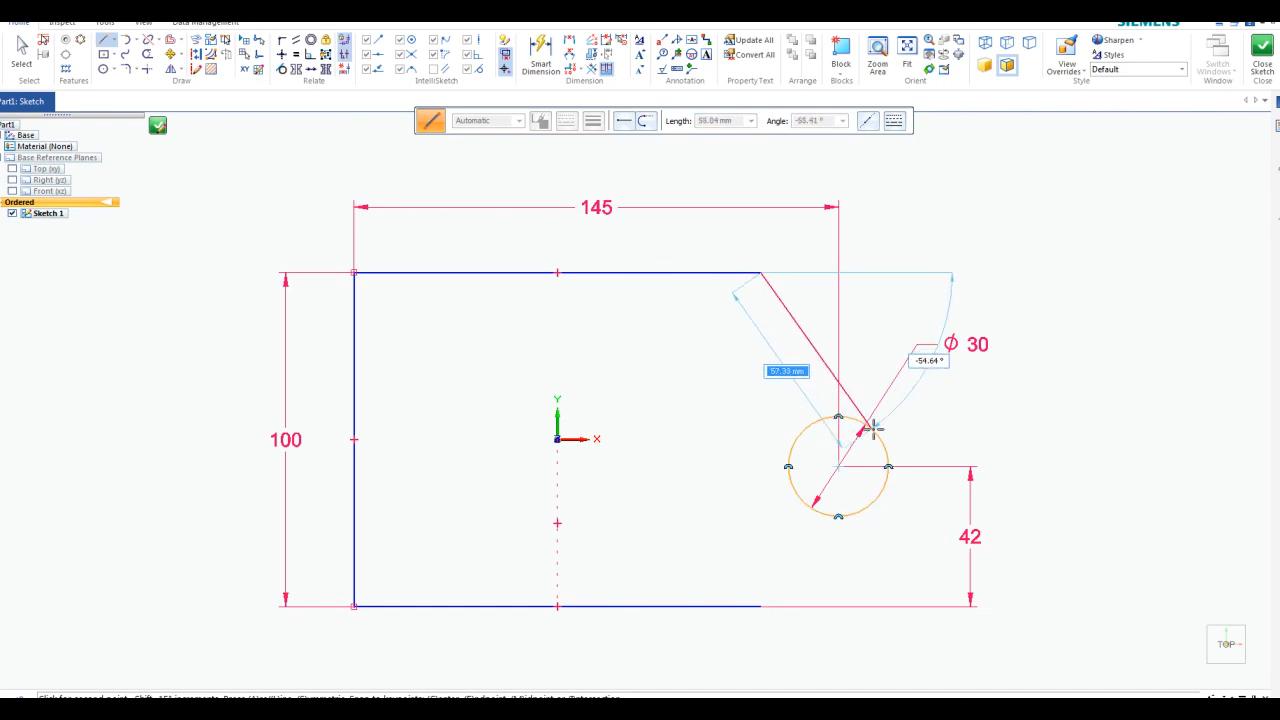
{"action": "left_click", "coordinate": [871, 428]}
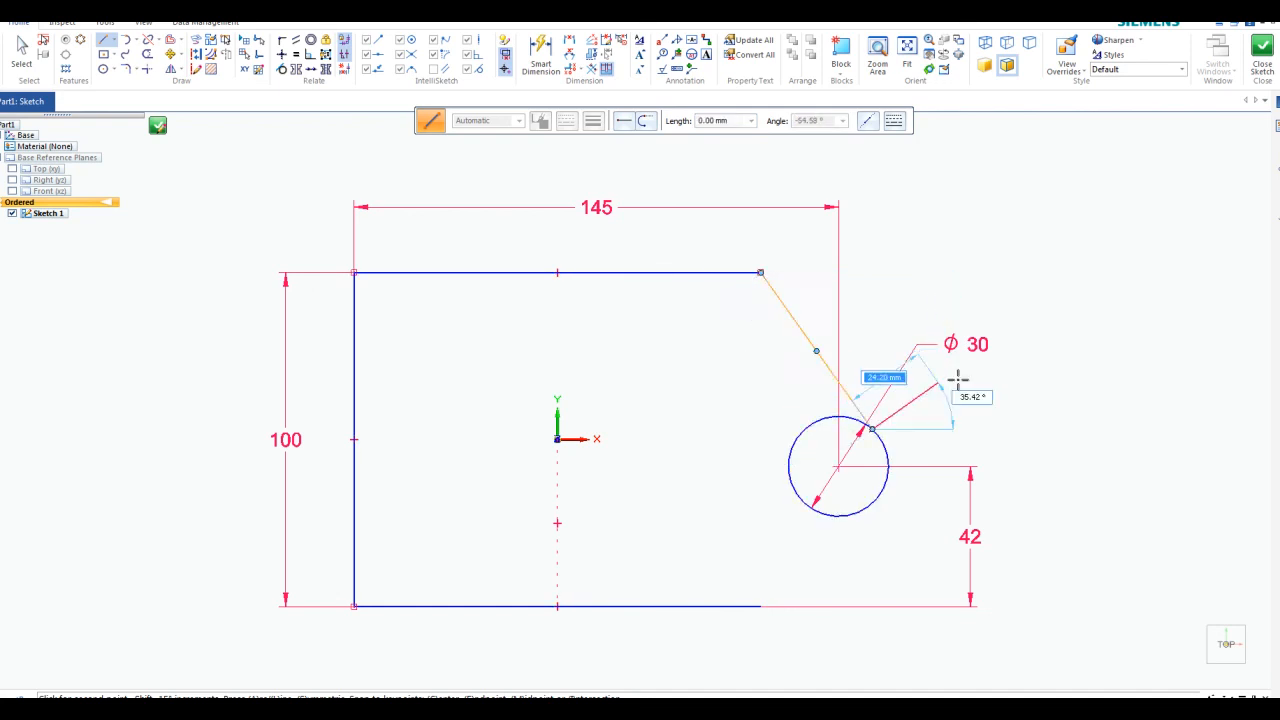
{"action": "key", "text": "Escape"}
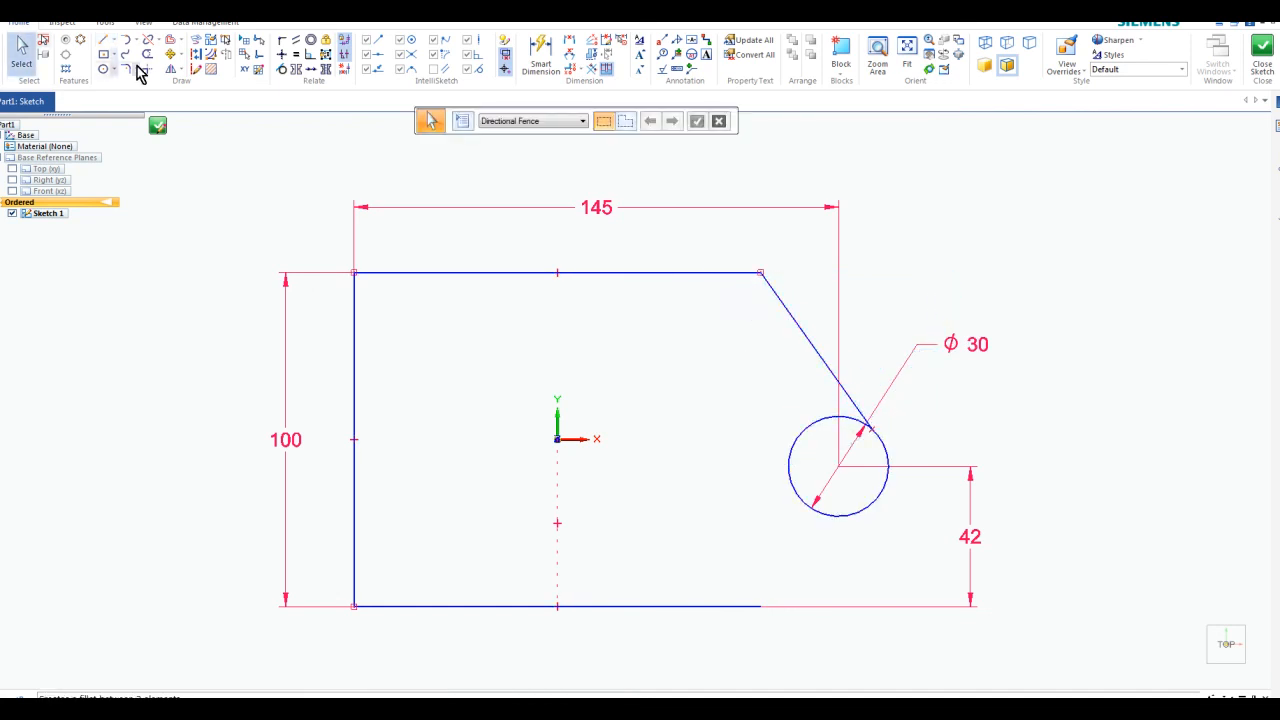
- Draw a slanted line from the open end of the profile's lower horizontal side to the circle's lower right
{"action": "left_click", "coordinate": [103, 42]}
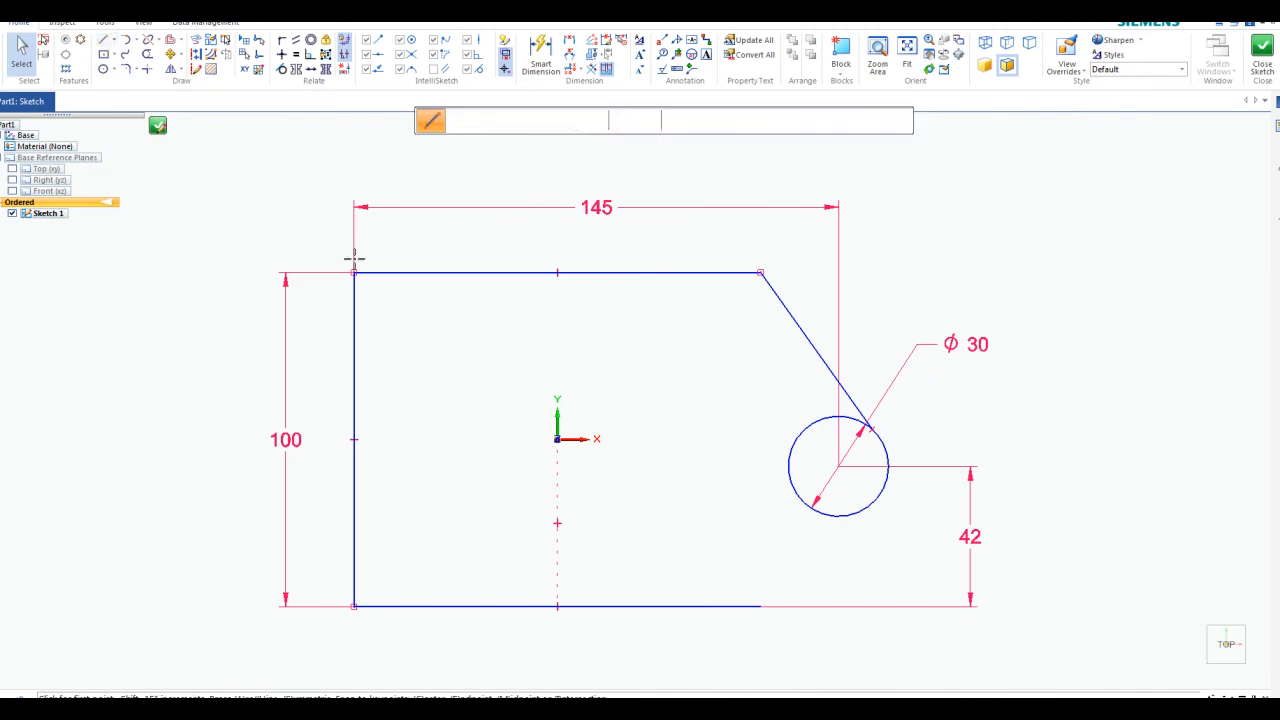
{"action": "left_click", "coordinate": [760, 606]}
{"action": "left_click", "coordinate": [858, 511]}
{"action": "key", "text": "Escape"}
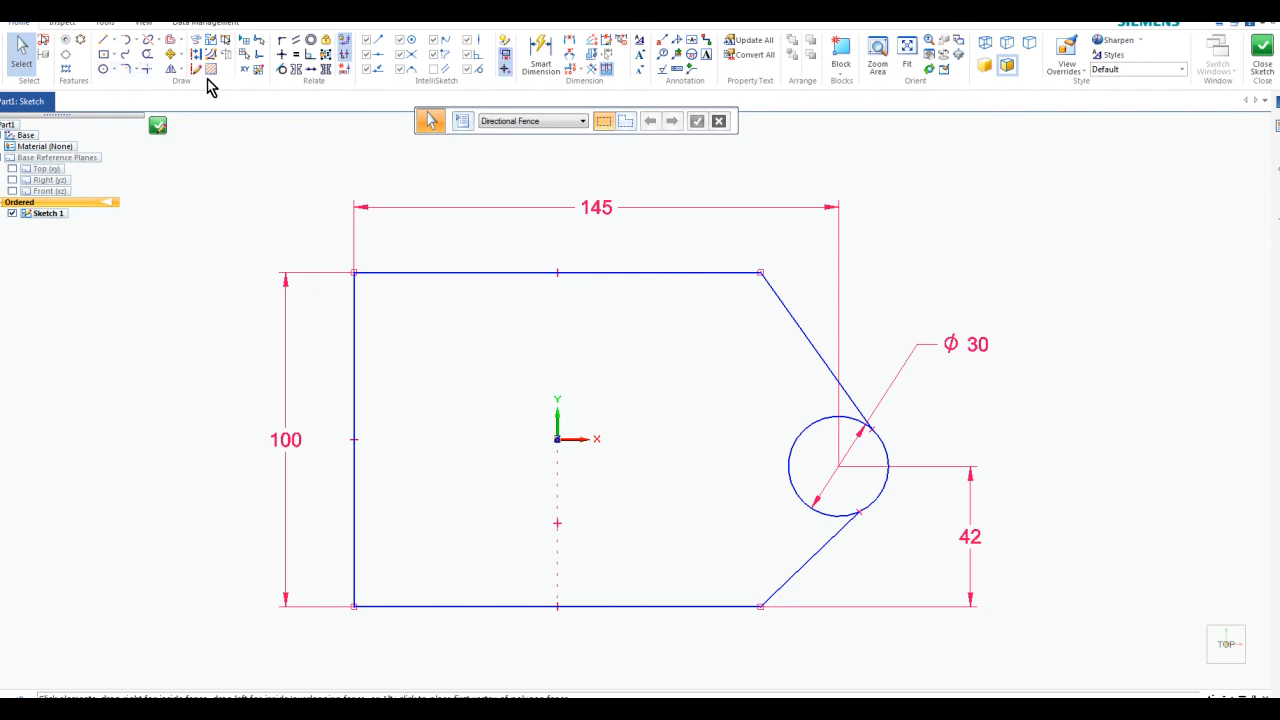
- Make both slanted lines tangent to the 30 mm circle
{"action": "left_click", "coordinate": [283, 70]}
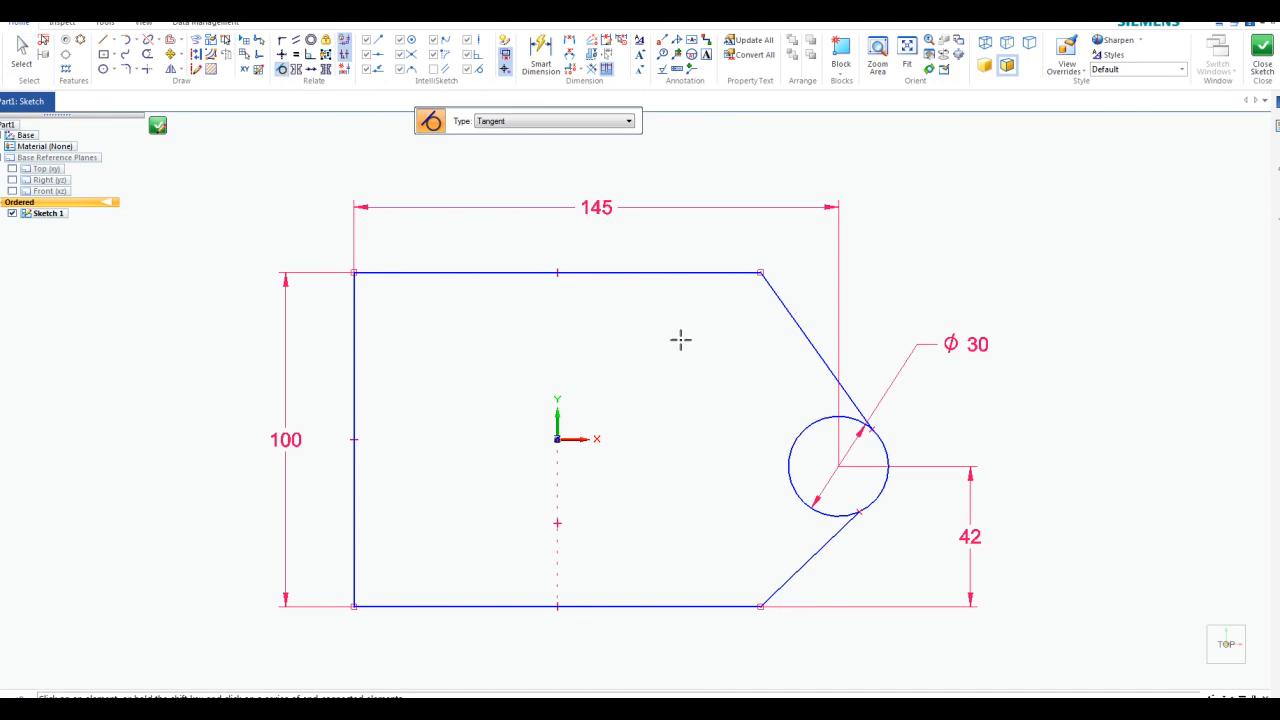
{"action": "left_click", "coordinate": [828, 372]}
{"action": "left_click", "coordinate": [826, 417]}
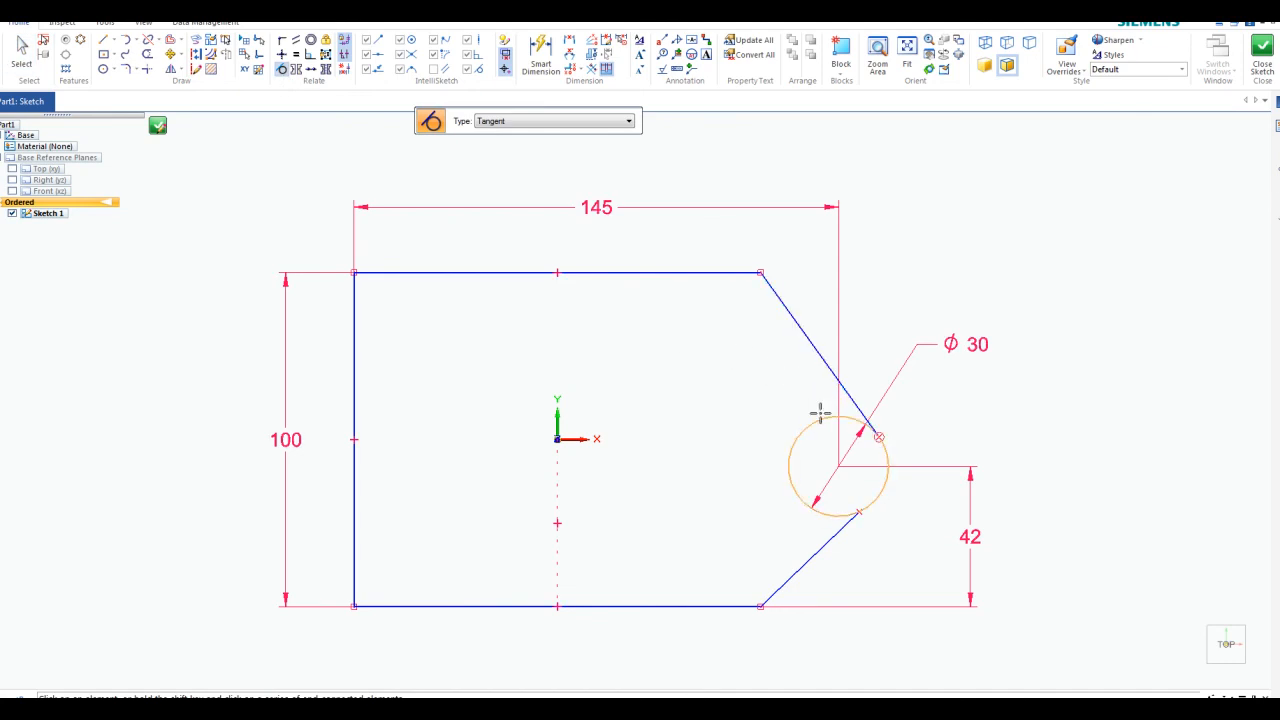
{"action": "left_click", "coordinate": [826, 514]}
{"action": "left_click", "coordinate": [828, 538]}
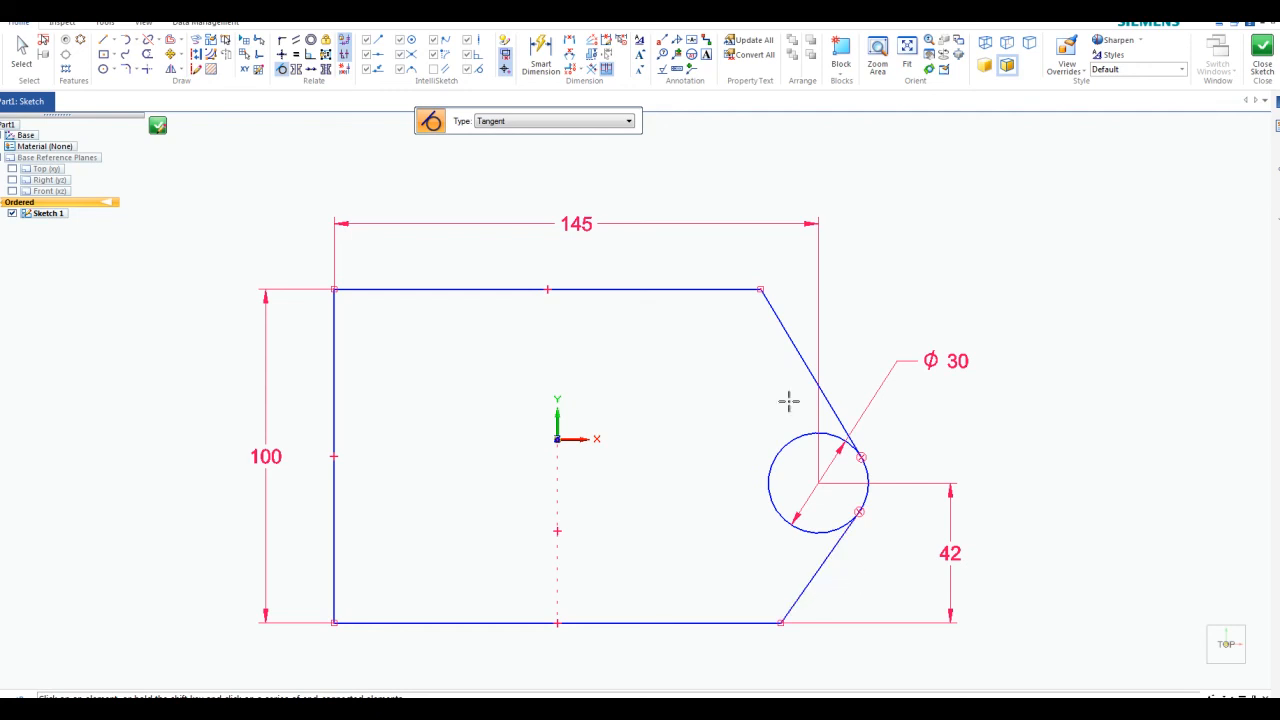
- Dimension the angle between the lower slanted line and the profile's lower horizontal side as 45°
{"action": "left_click", "coordinate": [568, 57]}
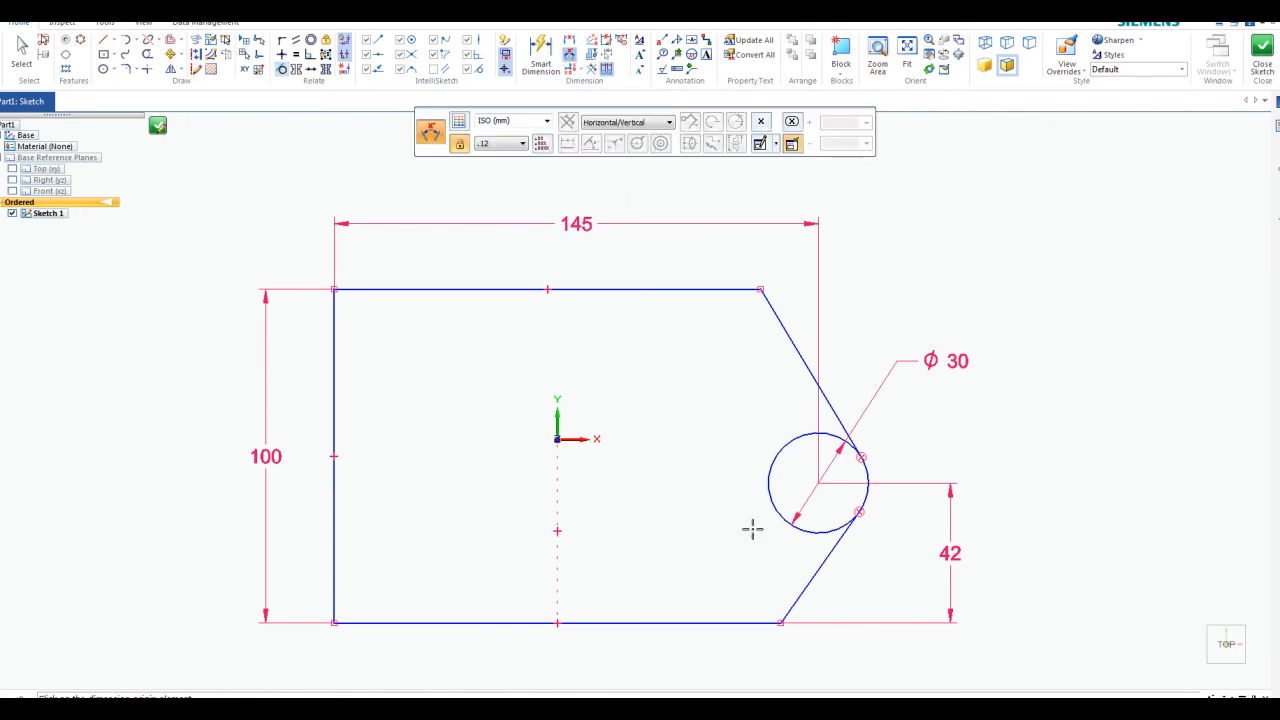
{"action": "left_click", "coordinate": [800, 596]}
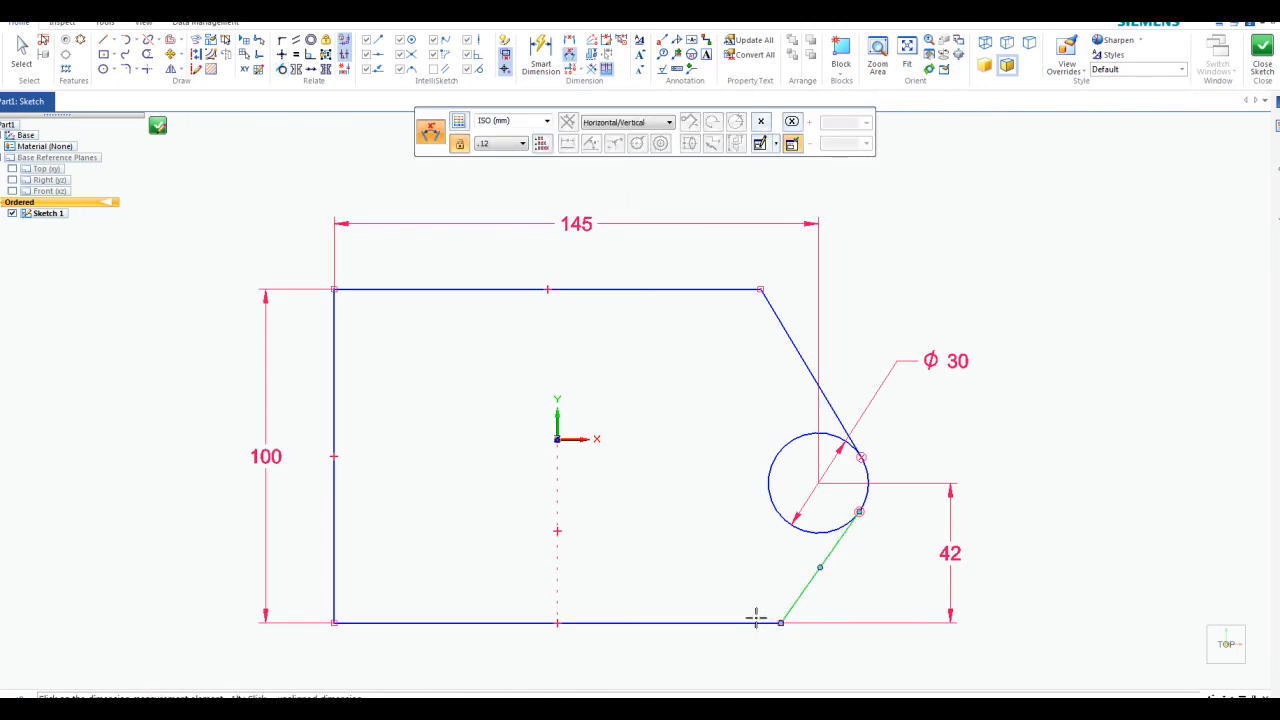
{"action": "left_click", "coordinate": [757, 622]}
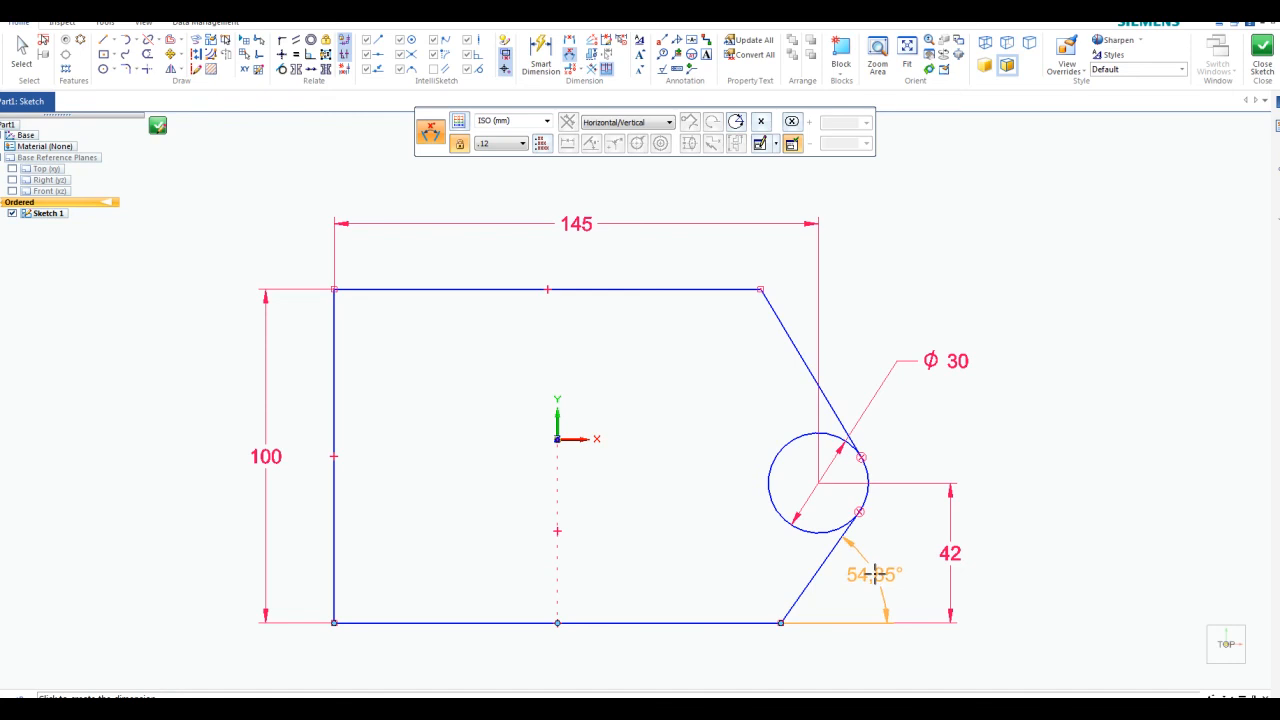
{"action": "left_click", "coordinate": [876, 574]}
{"action": "type", "text": "4"}
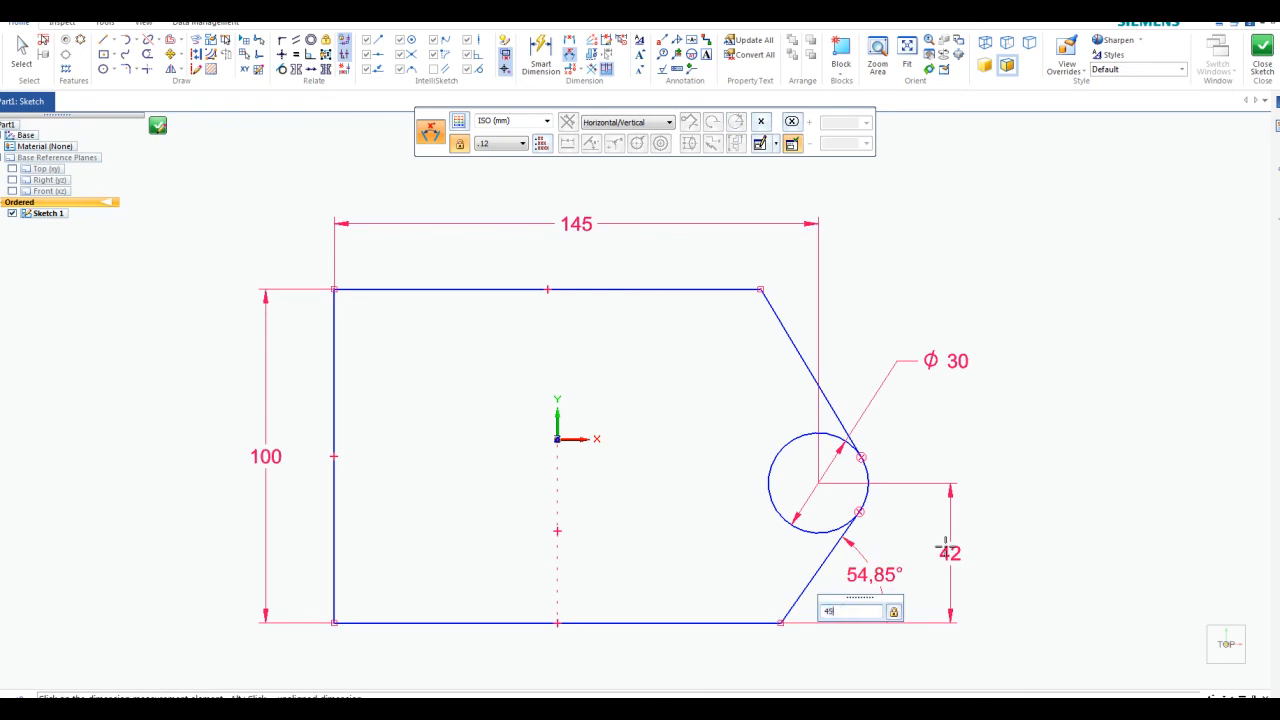
{"action": "type", "text": "5"}
{"action": "key", "text": "Return"}
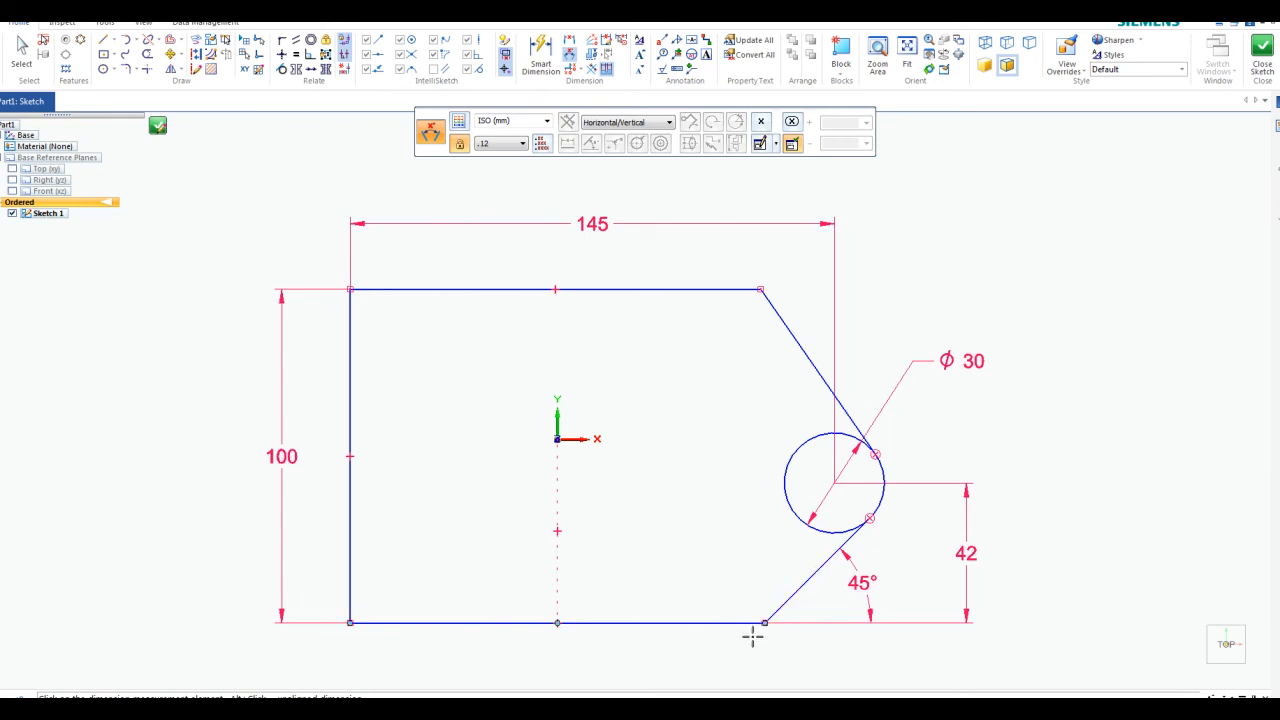
- Dimension the length of the profile's lower horizontal side, and delete that dimension again
{"action": "left_click", "coordinate": [540, 52]}
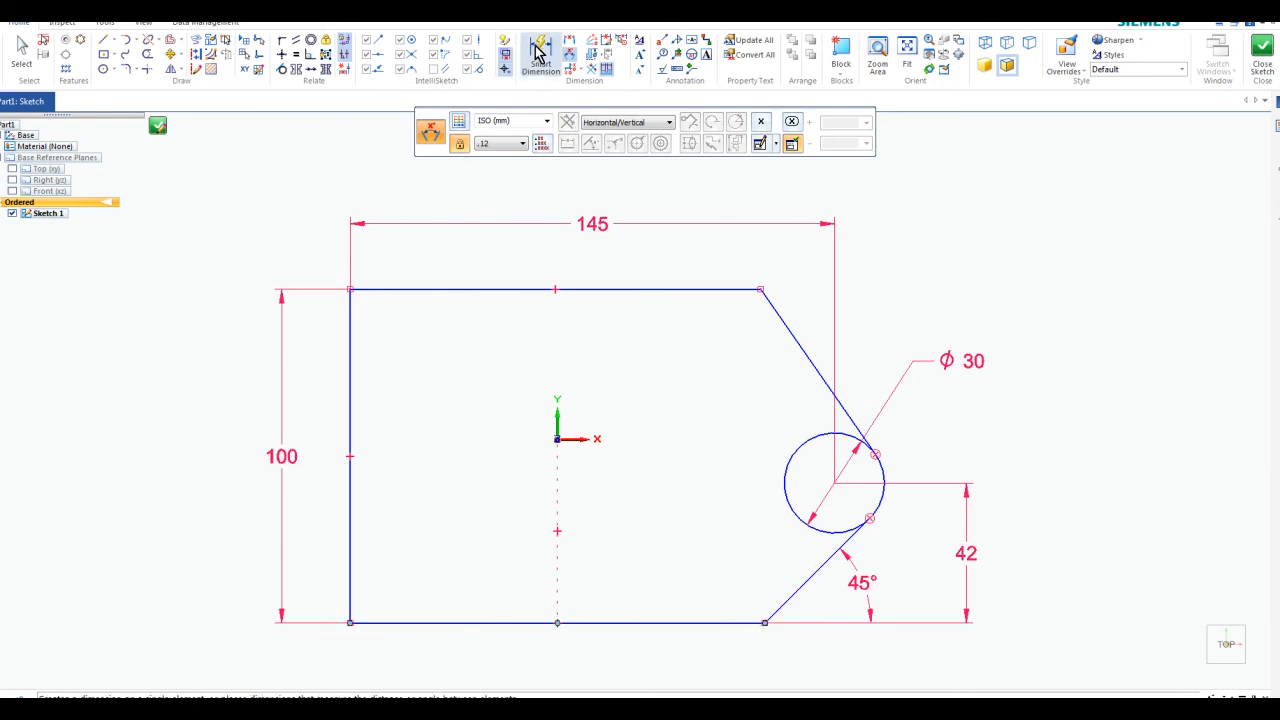
{"action": "left_click", "coordinate": [659, 622]}
{"action": "left_click", "coordinate": [657, 648]}
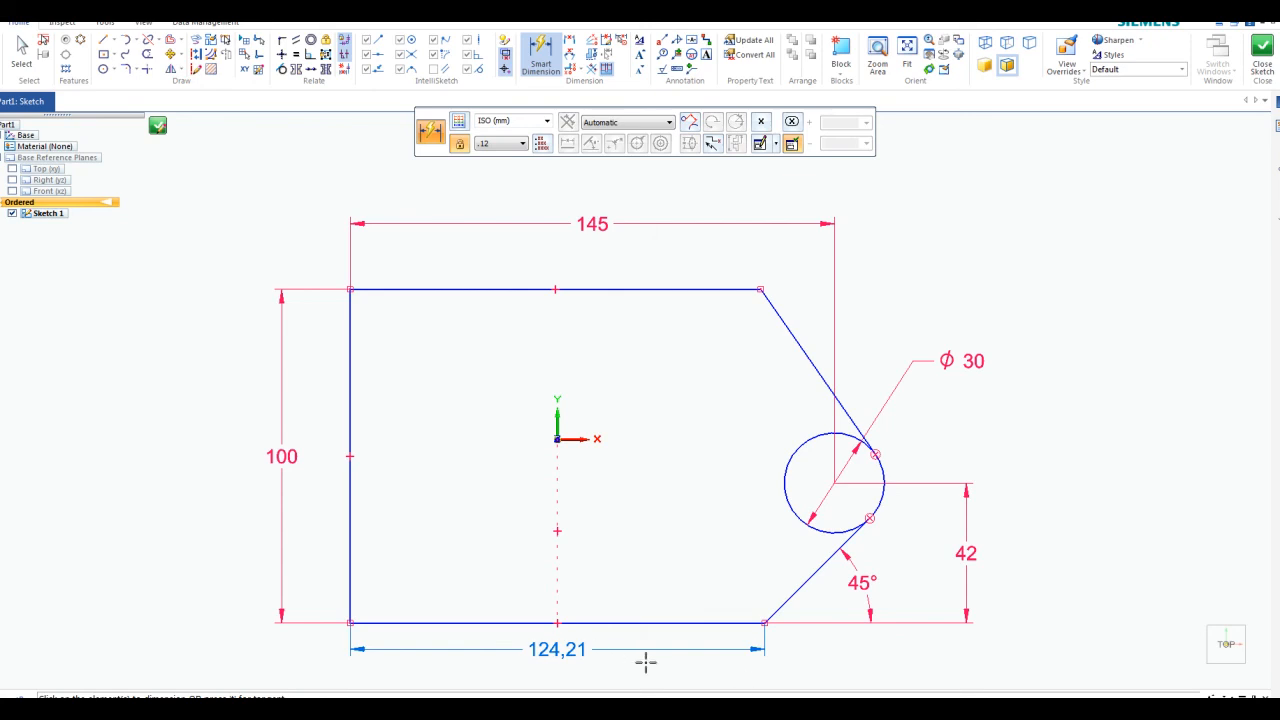
{"action": "key", "text": "Escape"}
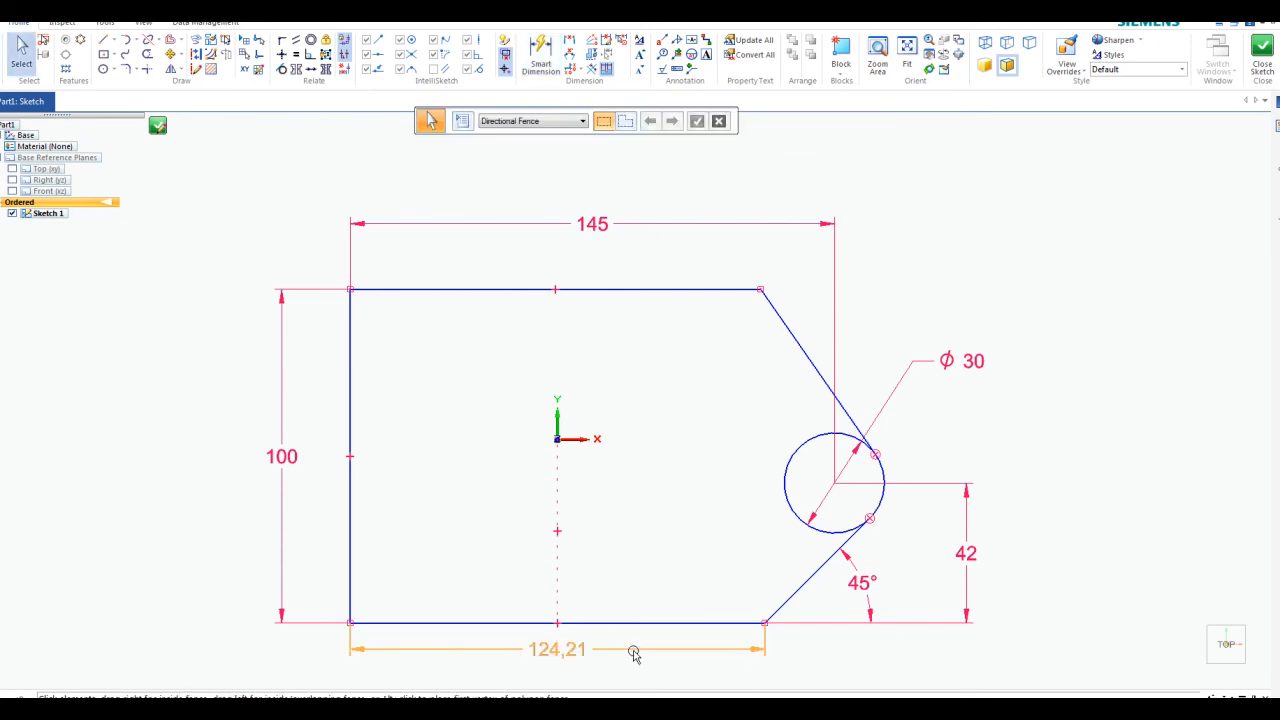
{"action": "left_click", "coordinate": [639, 668]}
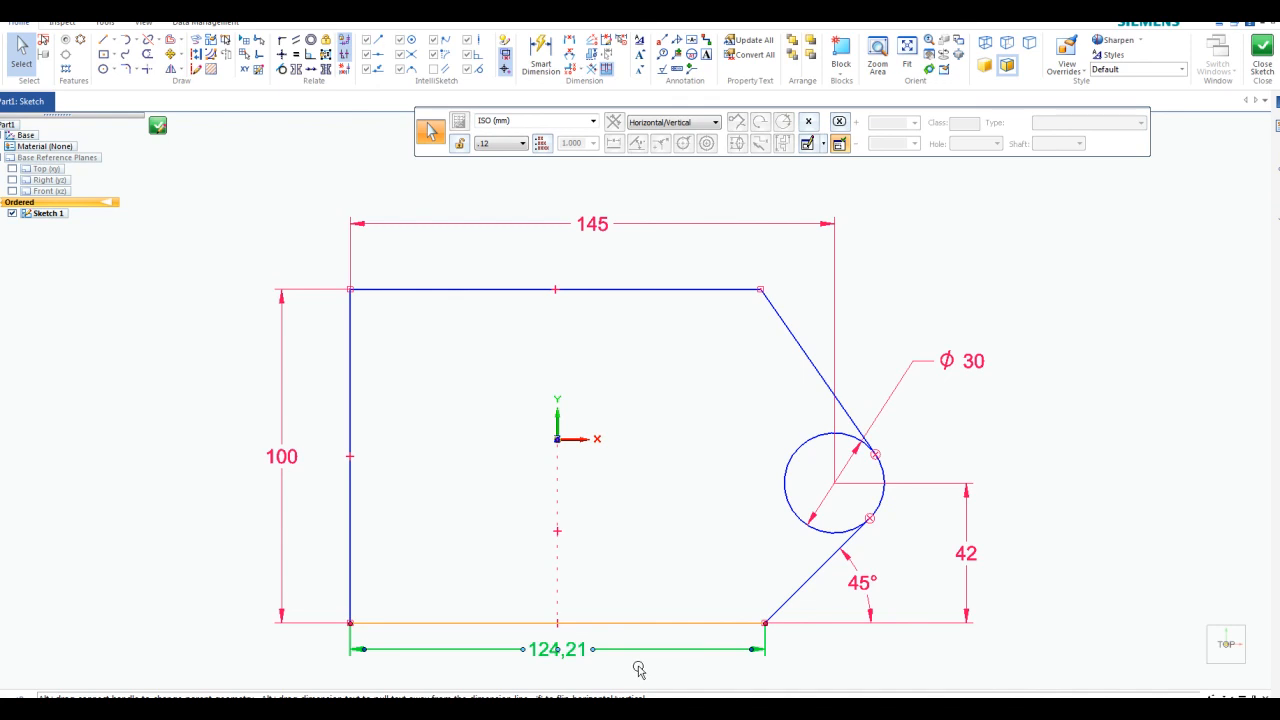
{"action": "key", "text": "Delete"}
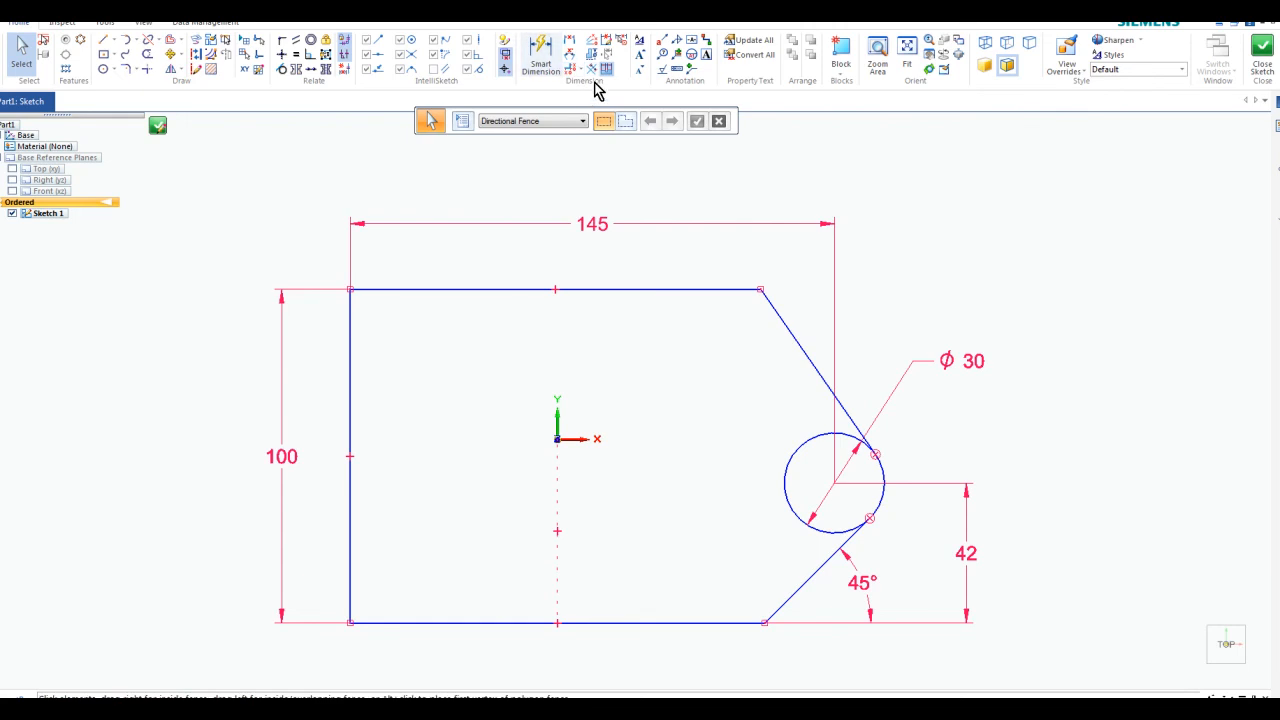
- Dimension the angle between the profile's upper horizontal side and the upper slanted line as 30°
{"action": "left_click", "coordinate": [569, 54]}
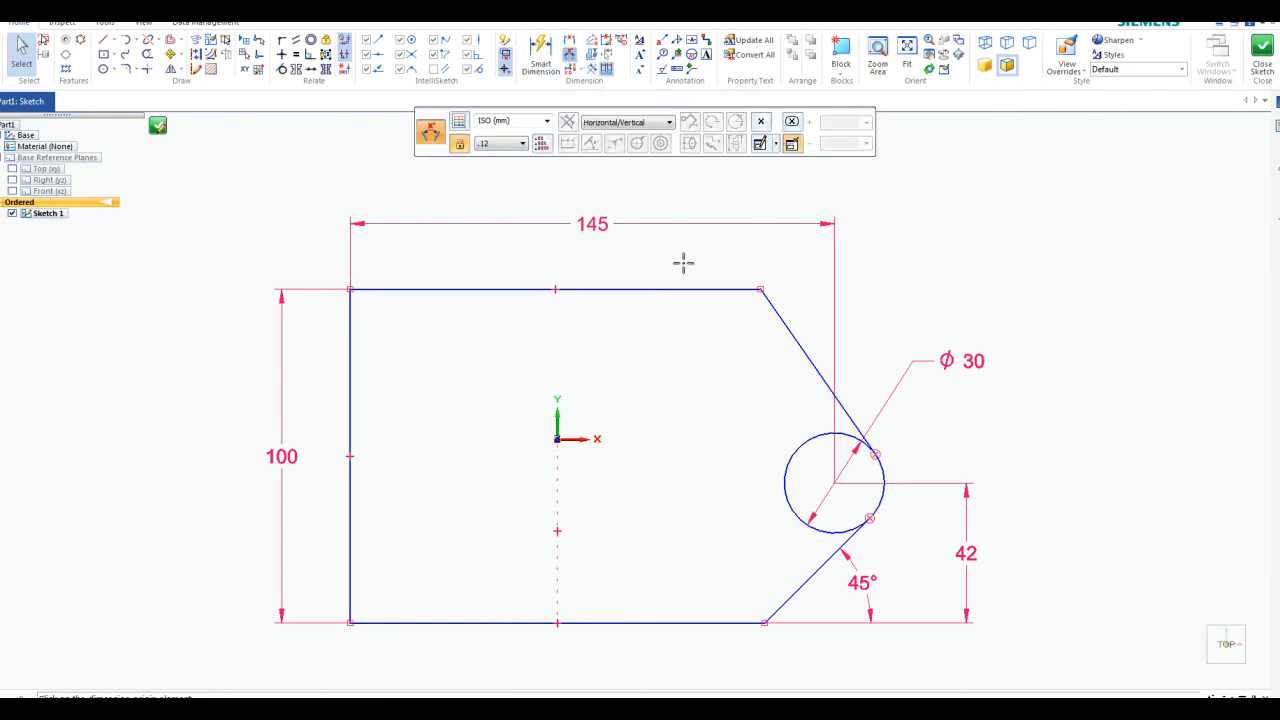
{"action": "left_click", "coordinate": [705, 290]}
{"action": "left_click", "coordinate": [789, 329]}
{"action": "left_click", "coordinate": [848, 337]}
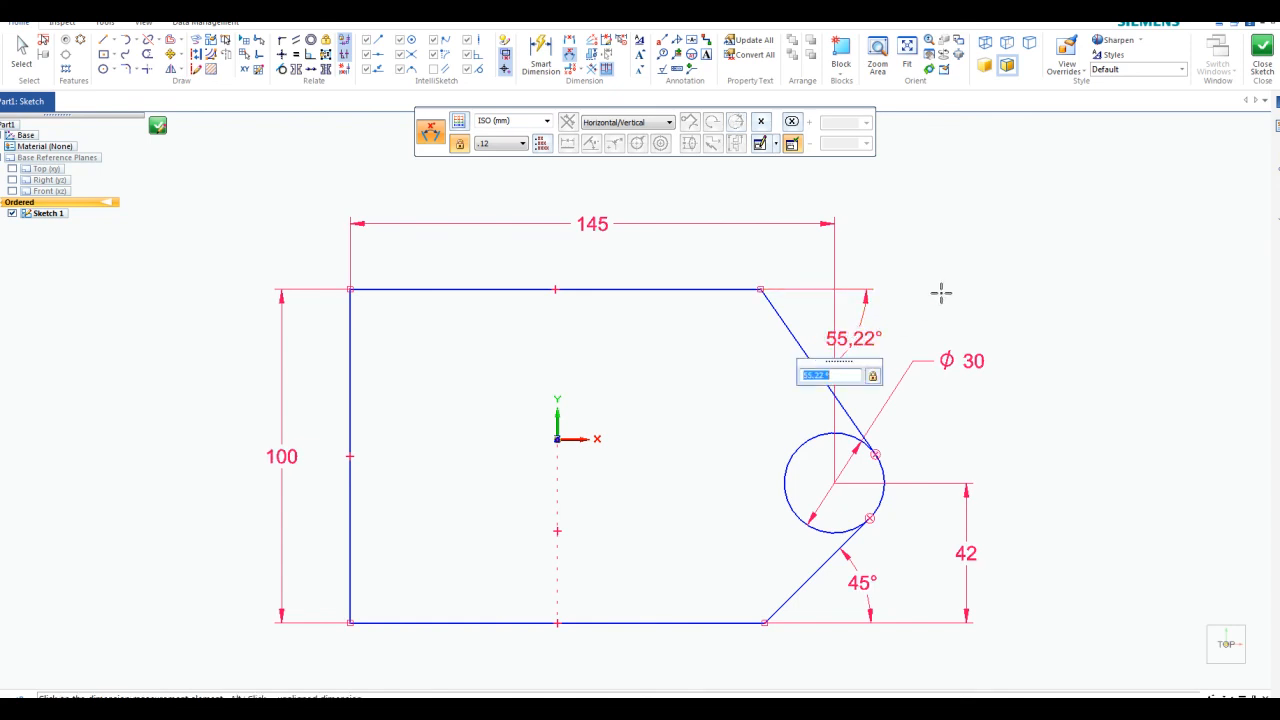
{"action": "type", "text": "30"}
{"action": "key", "text": "Return"}
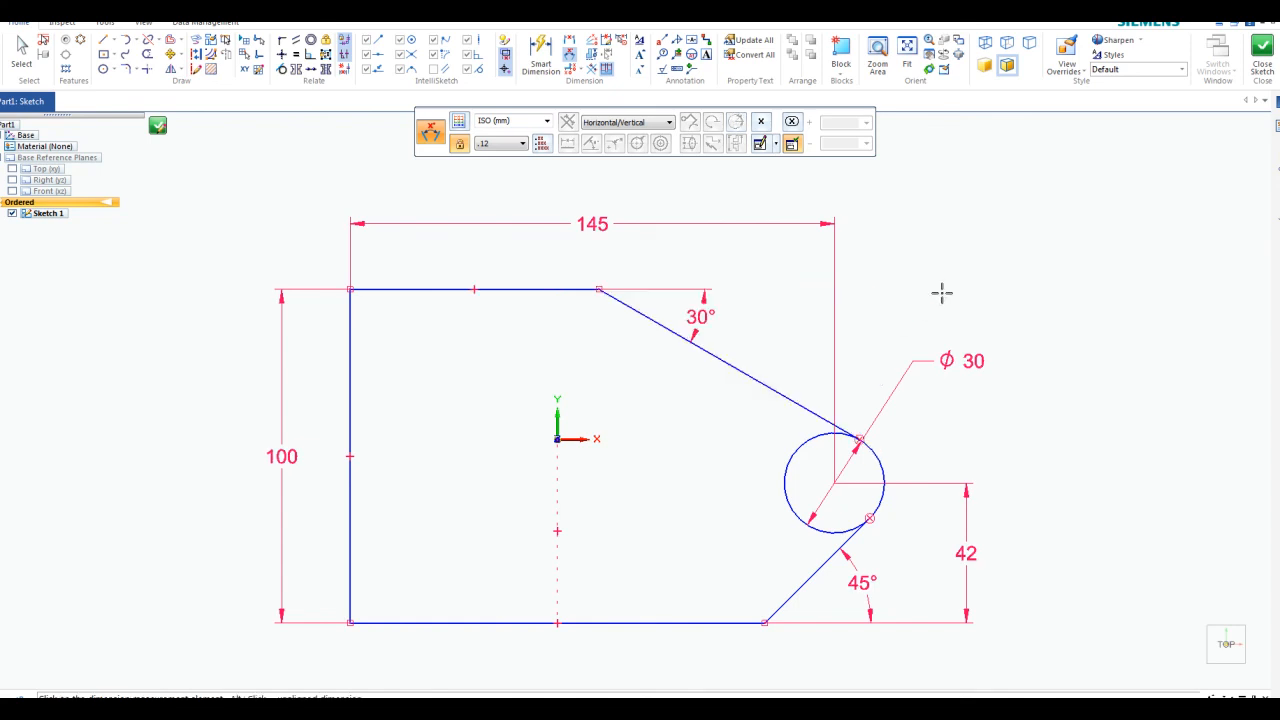
{"action": "left_click", "coordinate": [349, 307]}
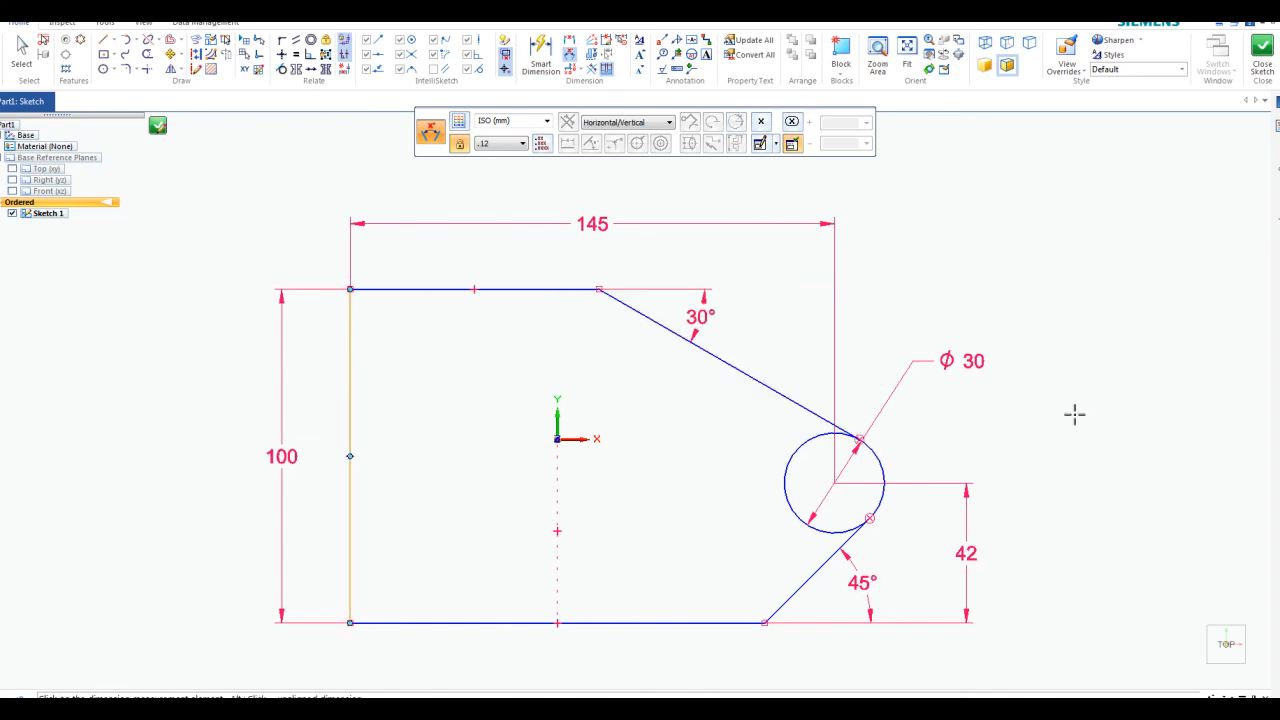
{"action": "key", "text": "Escape"}
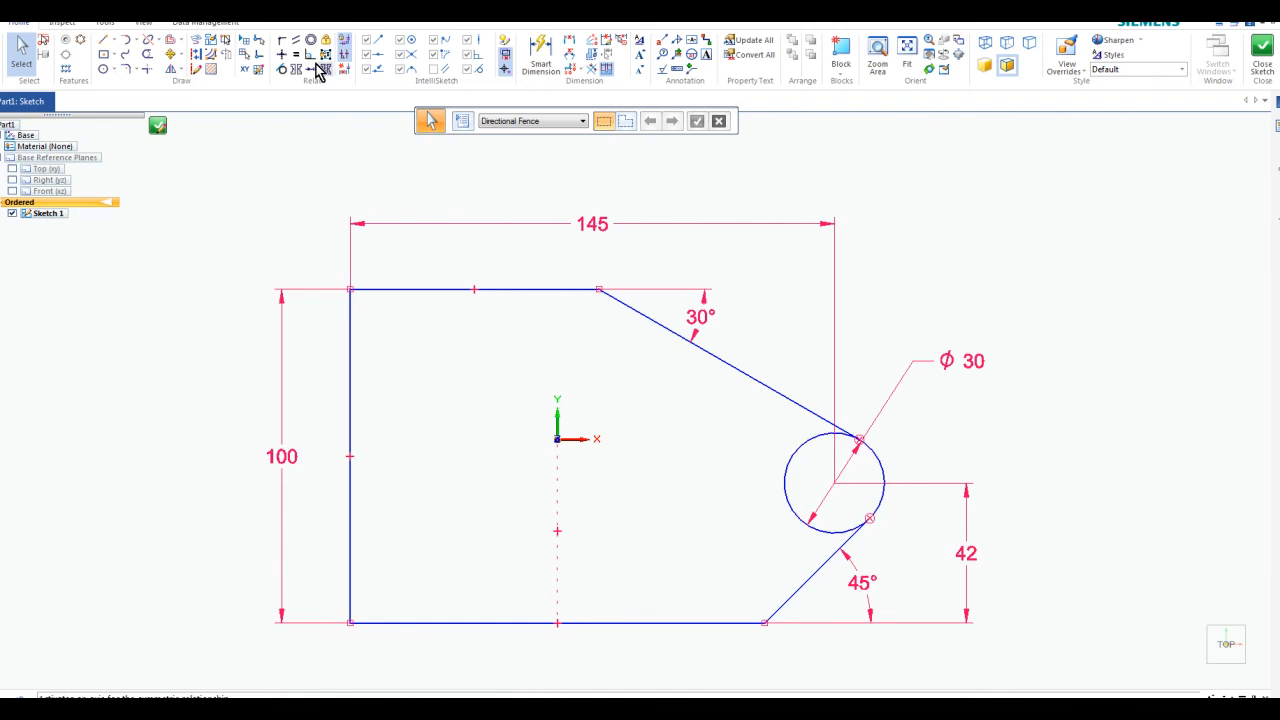
- Trim away the inner part of the circle, leaving only the outer arc between the two tangent points
{"action": "left_click", "coordinate": [147, 54]}
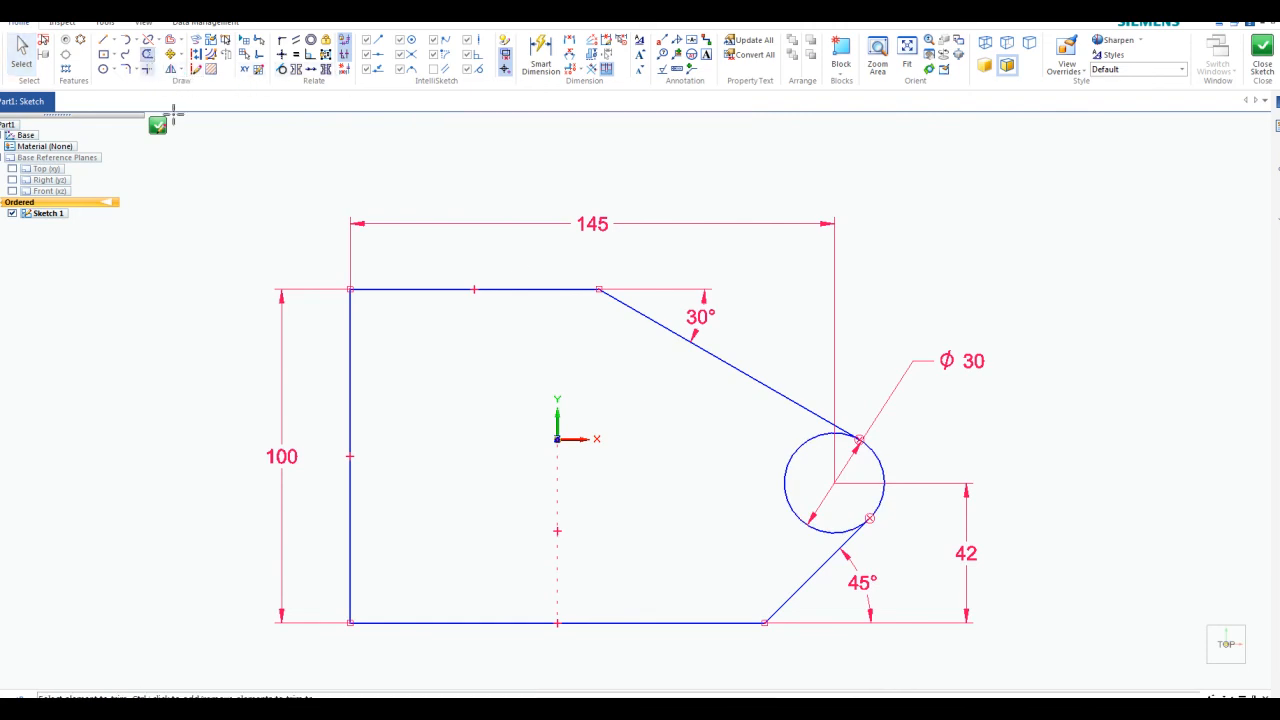
{"action": "left_click", "coordinate": [789, 457]}
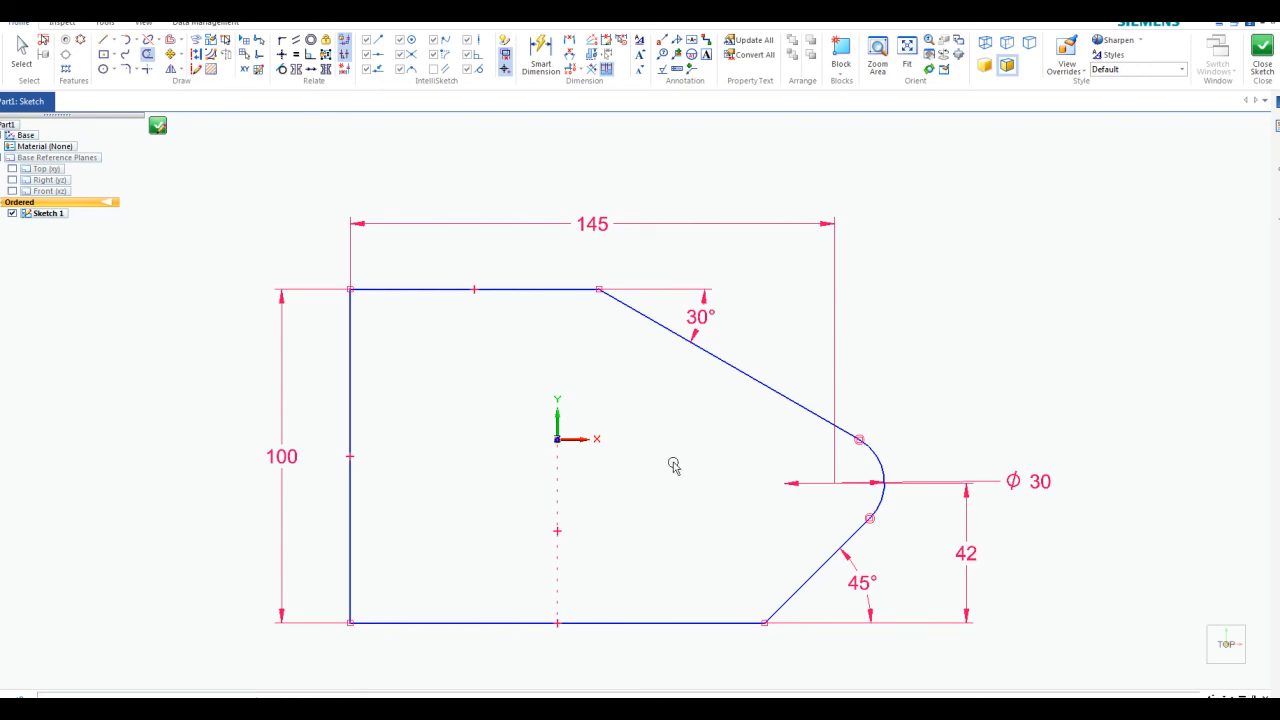
{"action": "key", "text": "Escape"}
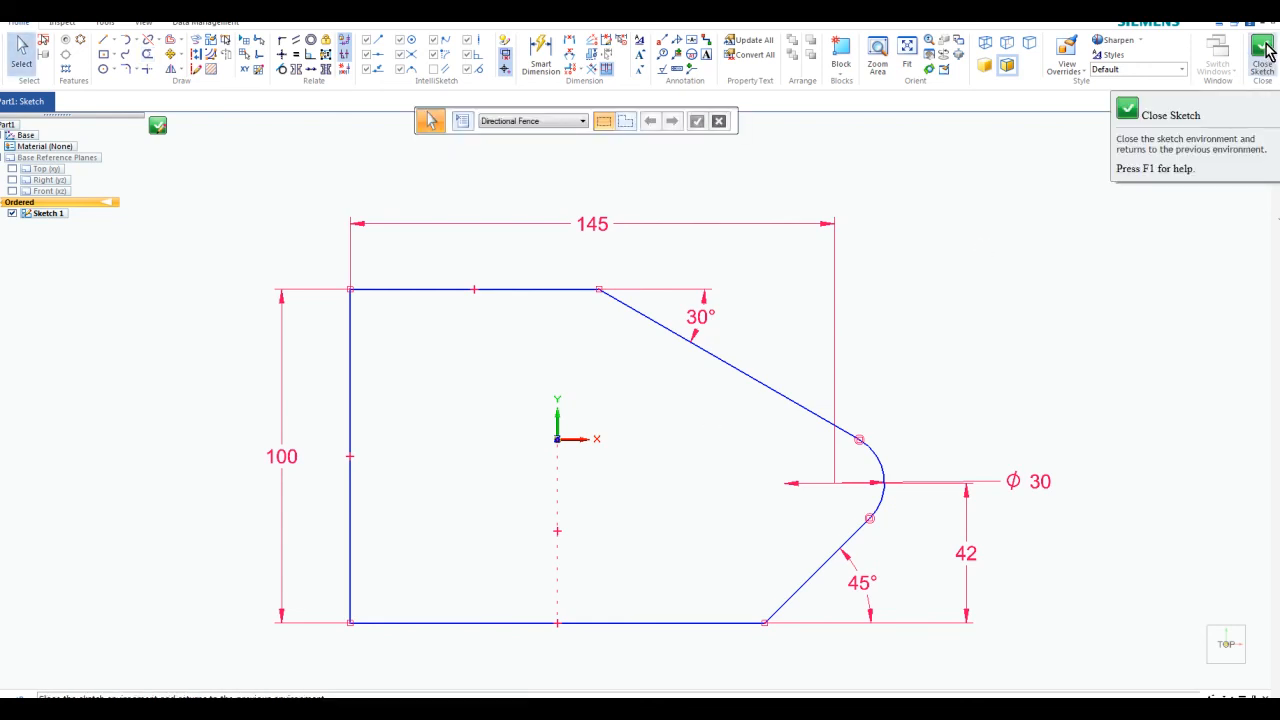
- Close and finish the profile sketch, with the model shown in the isometric home view
{"action": "left_click", "coordinate": [1263, 50]}
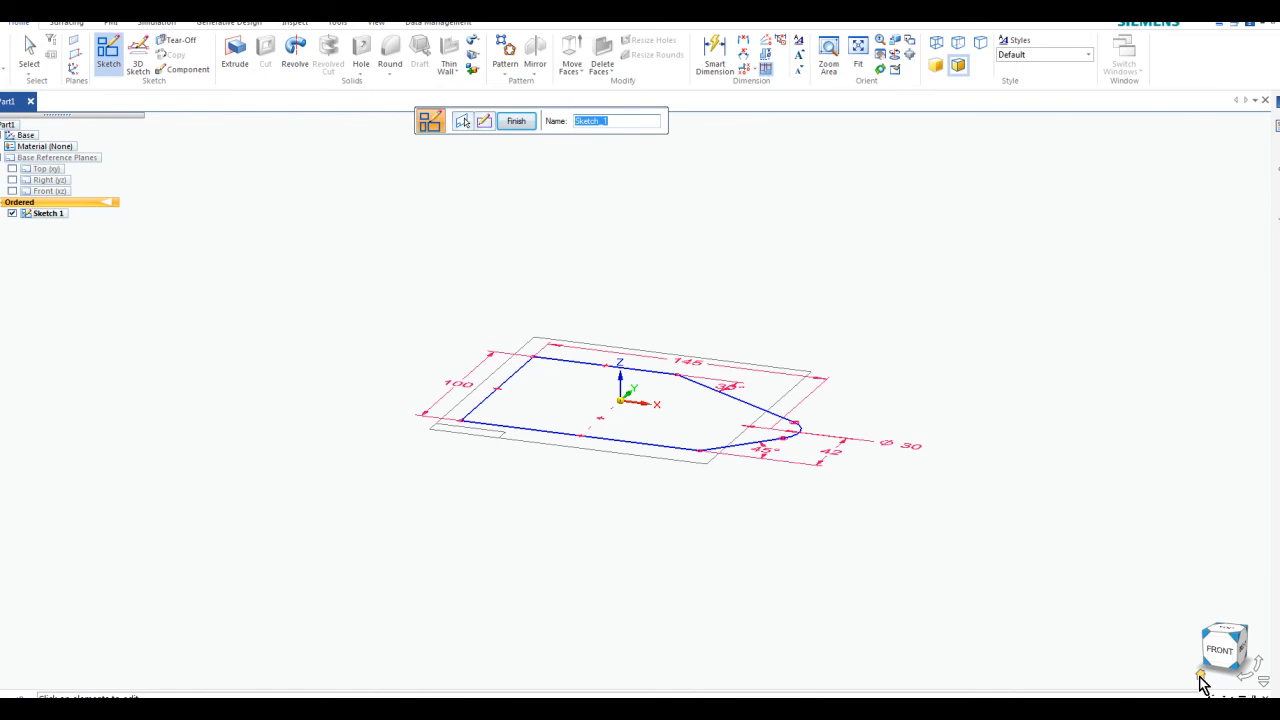
{"action": "left_click", "coordinate": [1203, 683]}
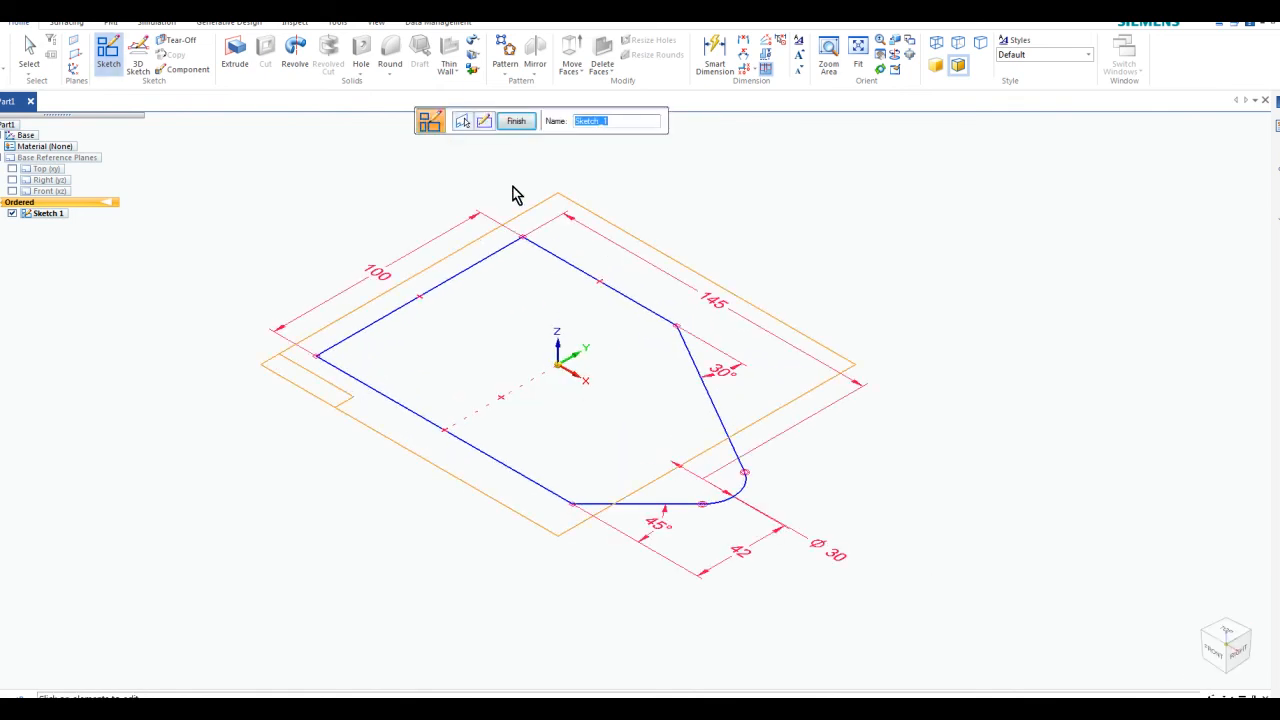
{"action": "left_click", "coordinate": [516, 121]}
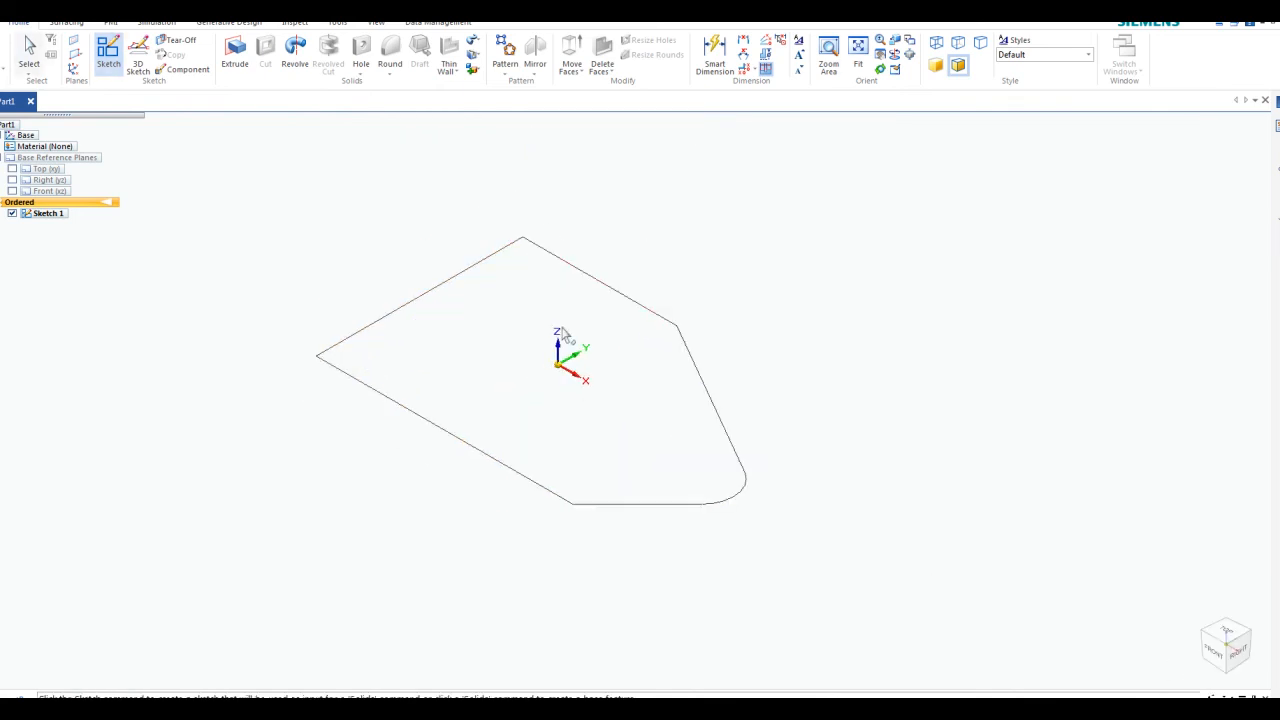
{"action": "key", "text": "Escape"}
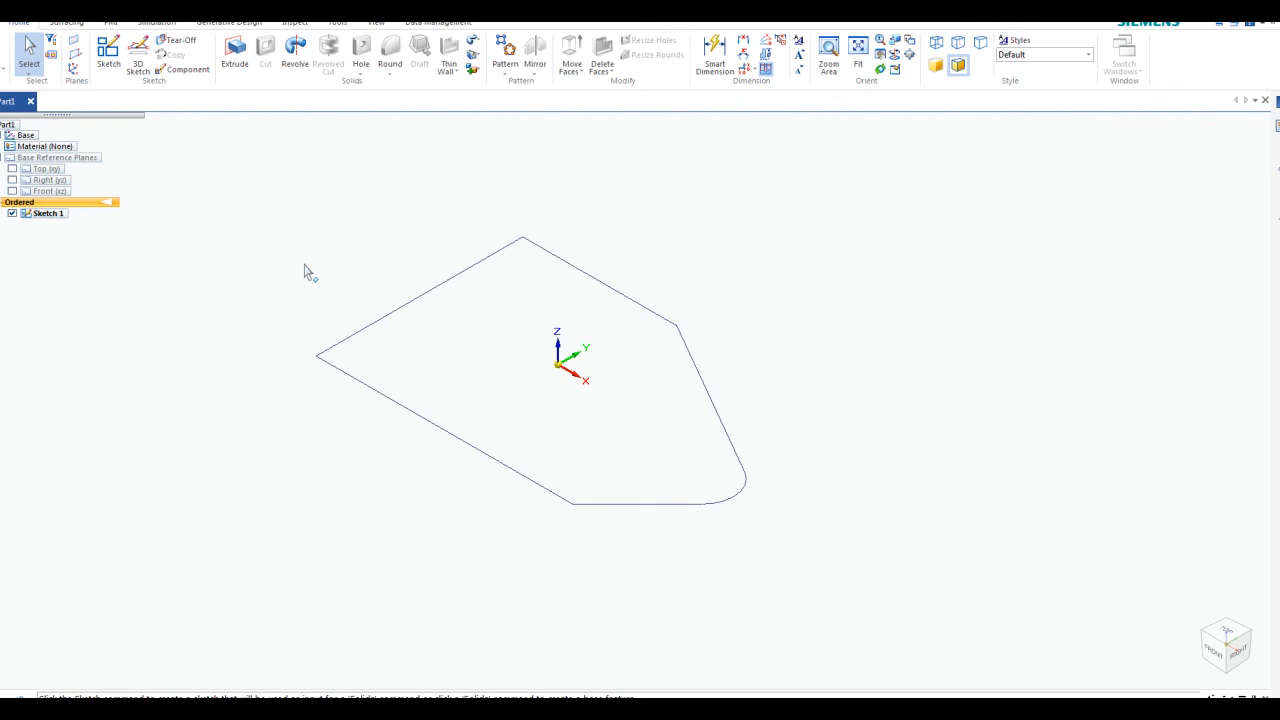
- Extrude the closed profile chain upward by 12 mm into a solid plate
{"action": "left_click", "coordinate": [237, 52]}
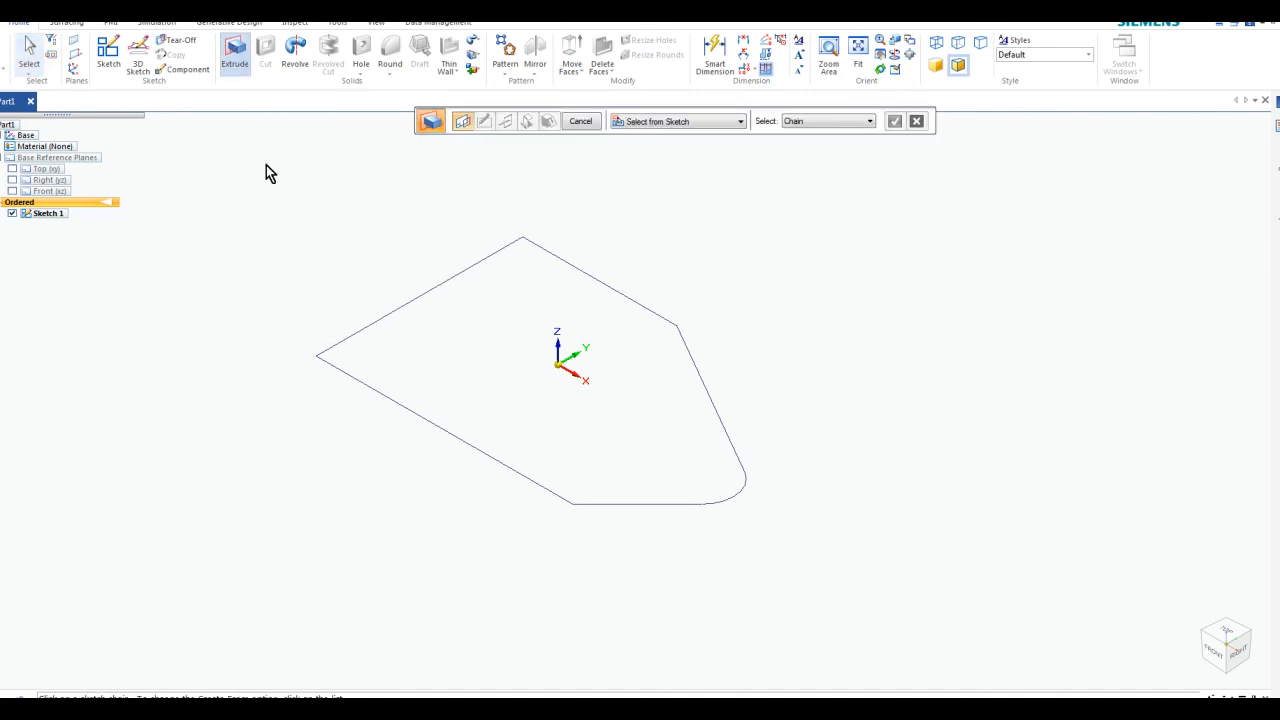
{"action": "left_click", "coordinate": [444, 287]}
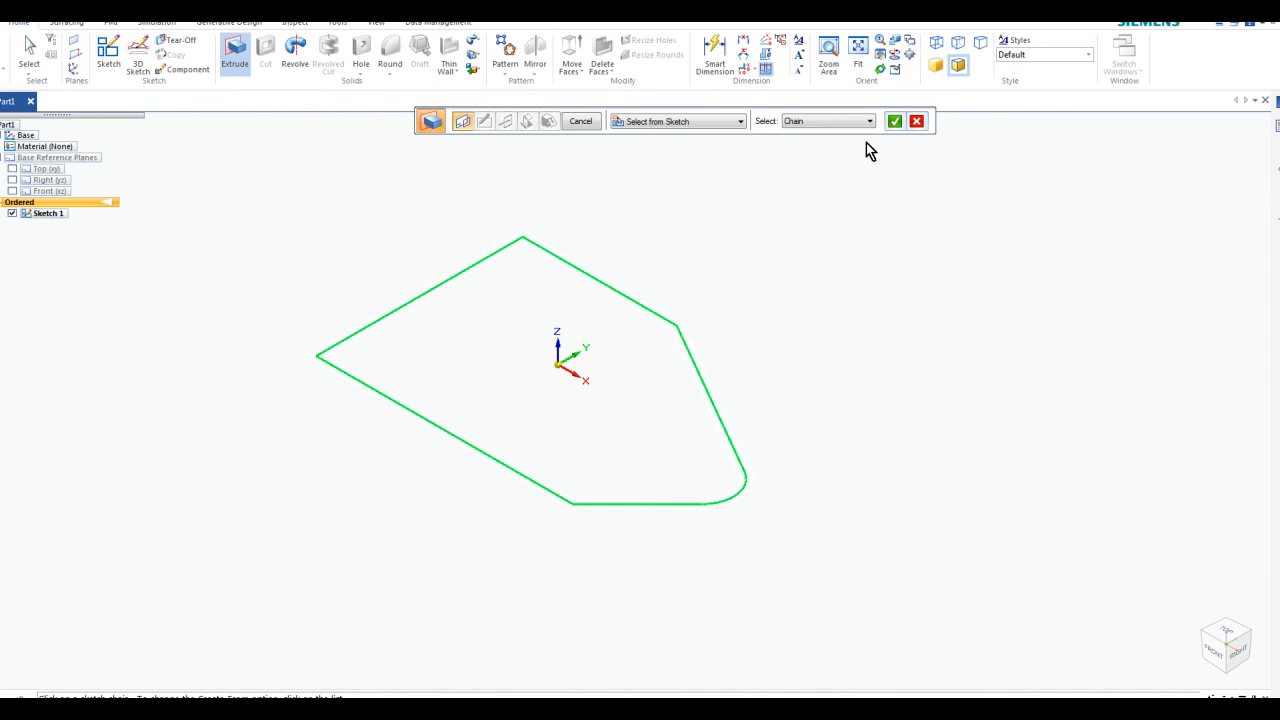
{"action": "left_click", "coordinate": [895, 124]}
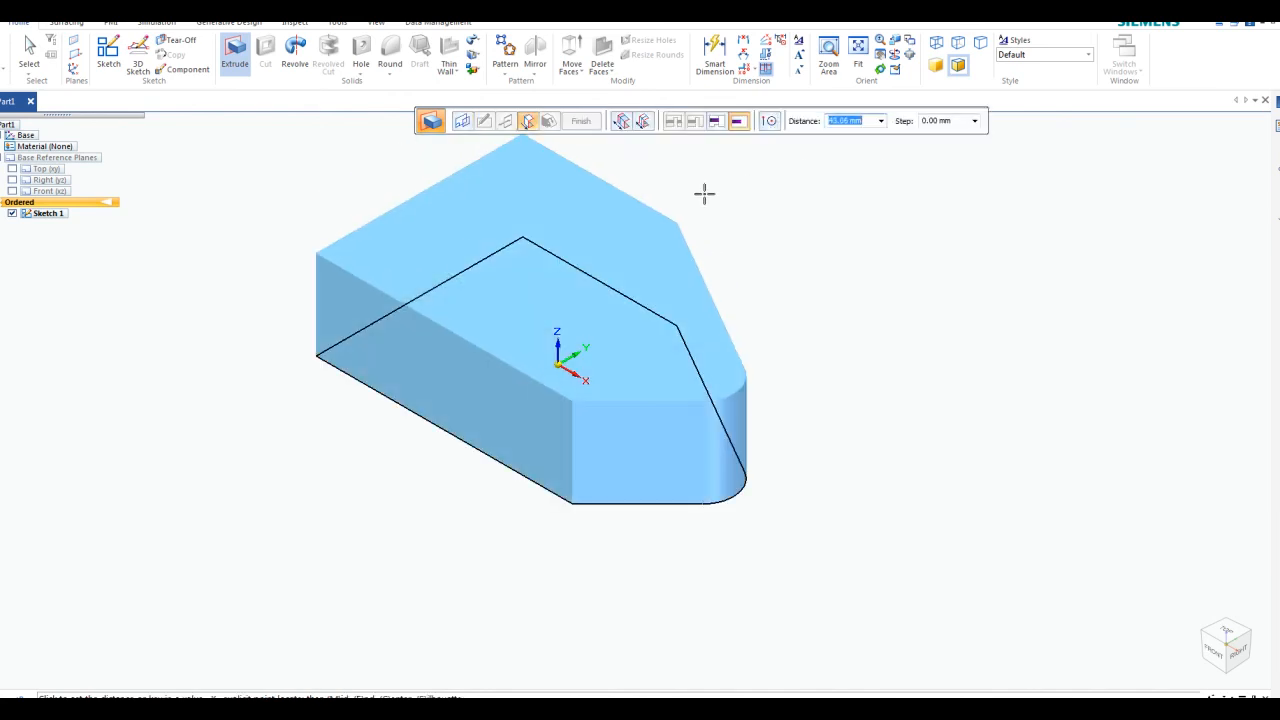
{"action": "type", "text": "12"}
{"action": "key", "text": "Tab"}
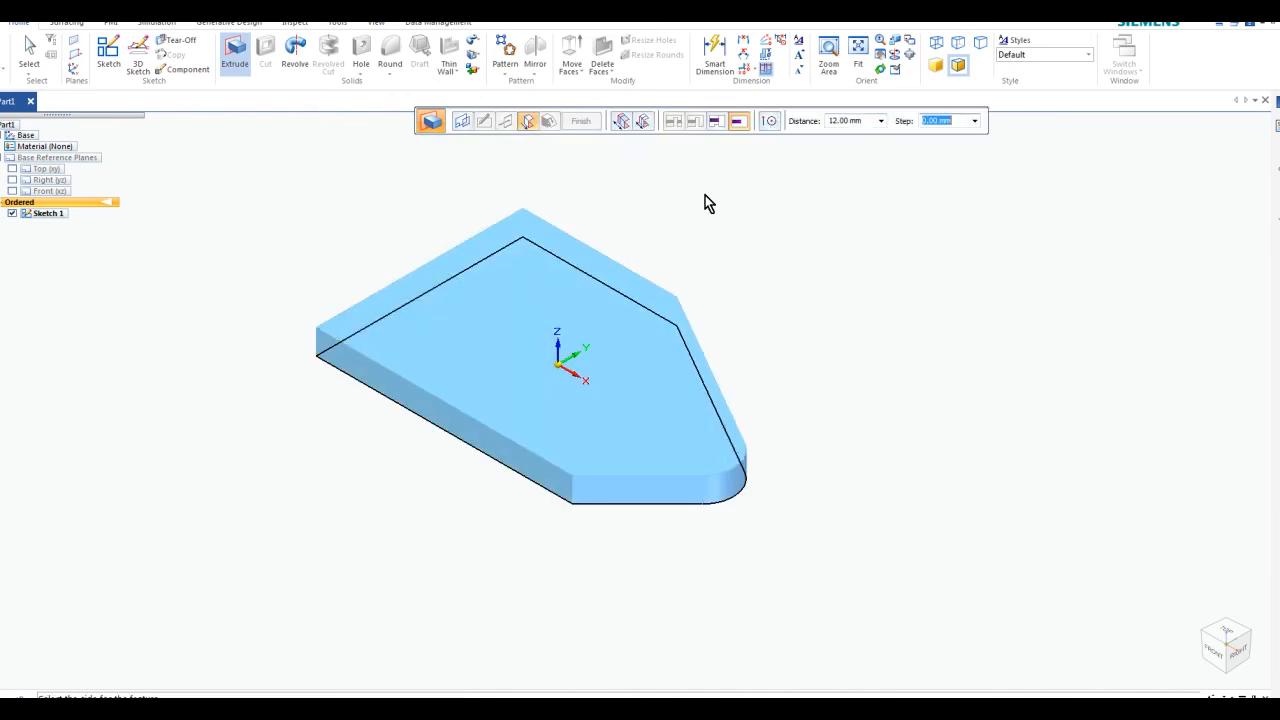
{"action": "key", "text": "Return"}
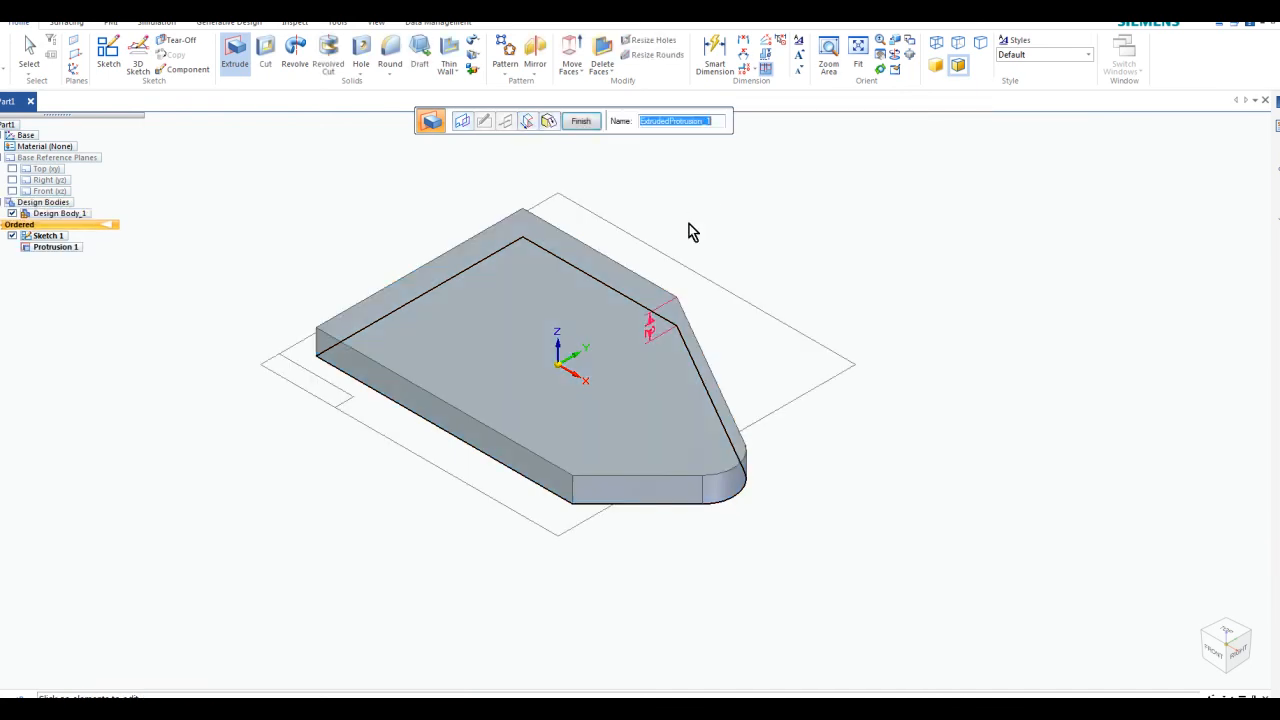
{"action": "left_click", "coordinate": [581, 121]}
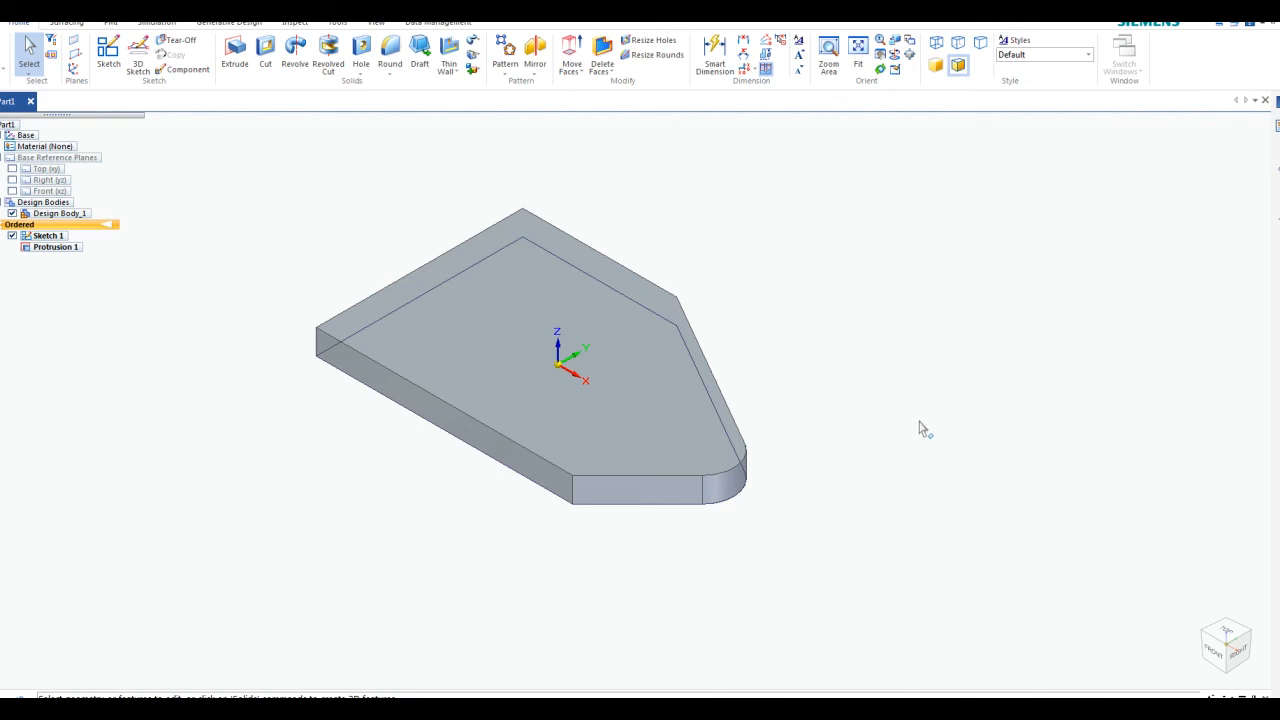
{"action": "left_click", "coordinate": [414, 297]}
{"action": "scroll", "coordinate": [400, 252], "scroll_direction": "up", "scroll_amount": 2}
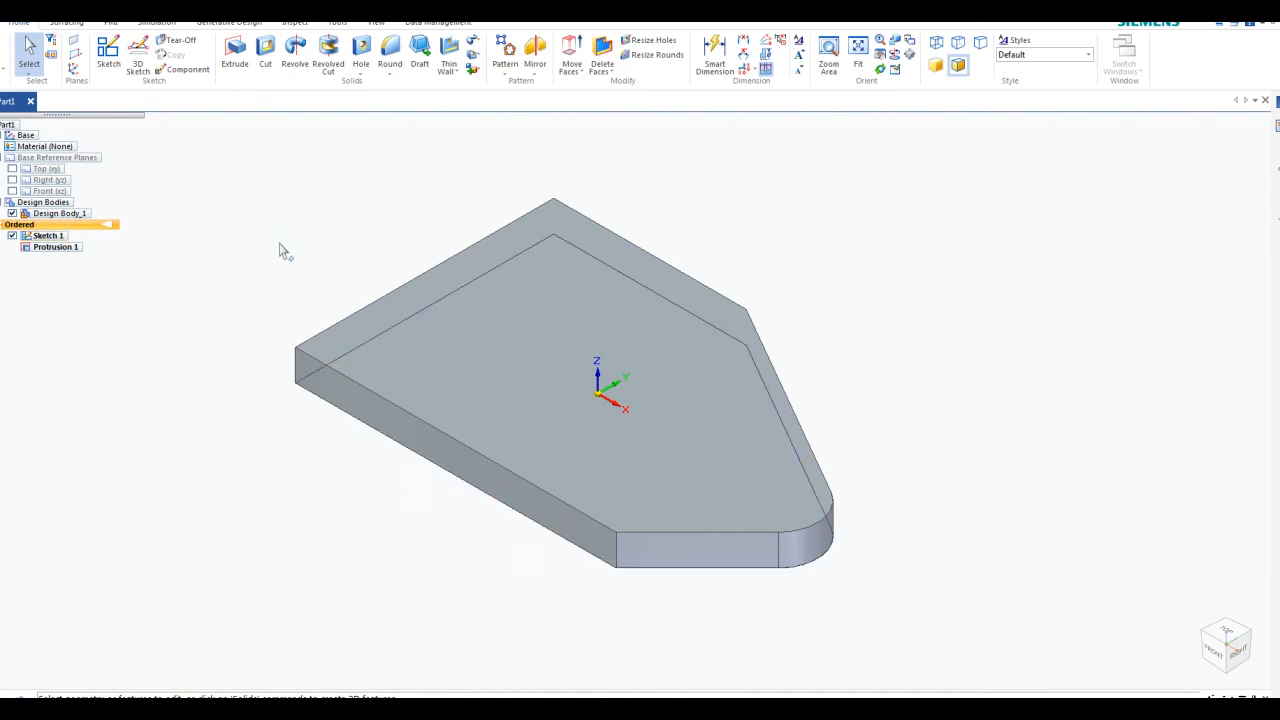
{"action": "left_click", "coordinate": [300, 365]}
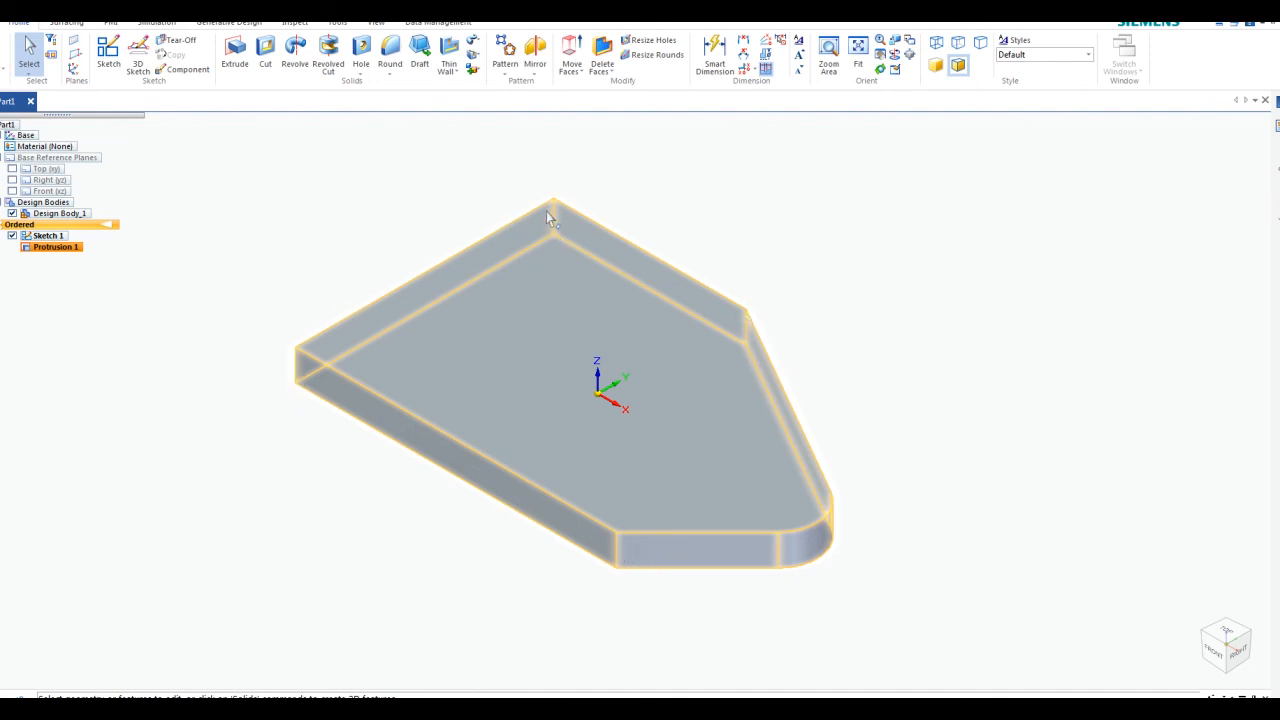
- Round the plate's four sharp vertical corner edges with a 15 mm radius
{"action": "left_click", "coordinate": [713, 137]}
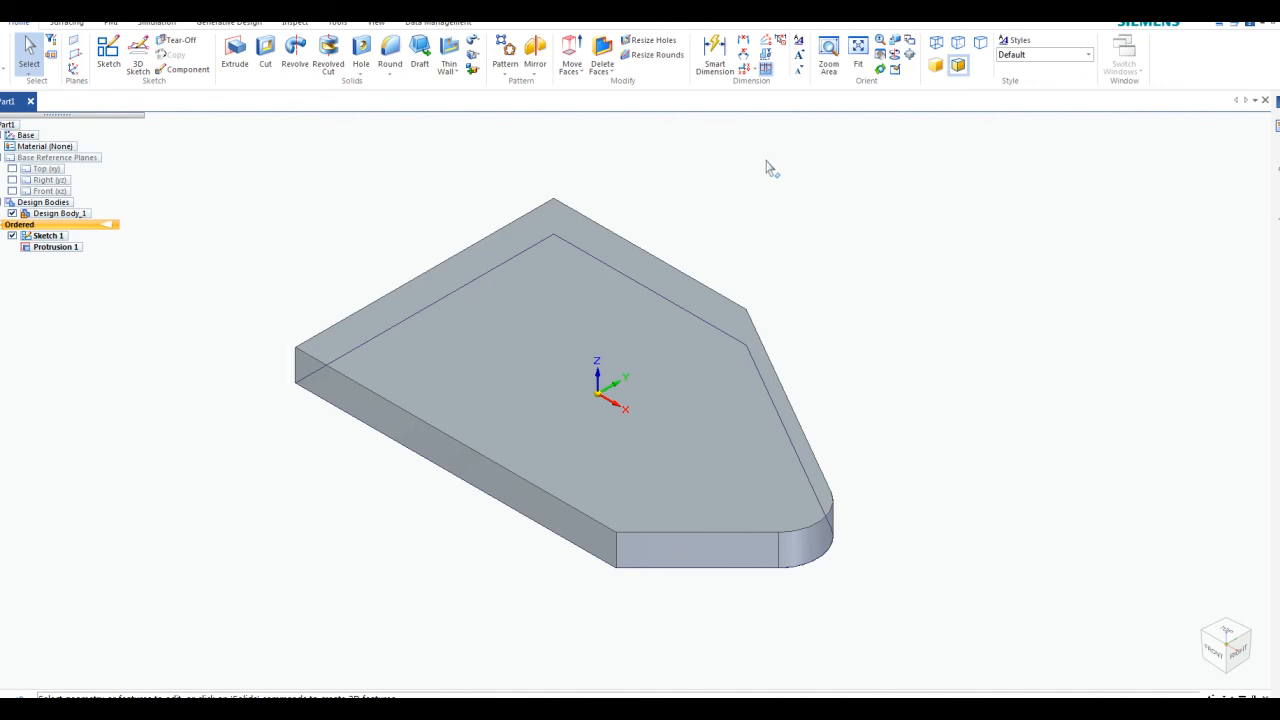
{"action": "left_click", "coordinate": [390, 52]}
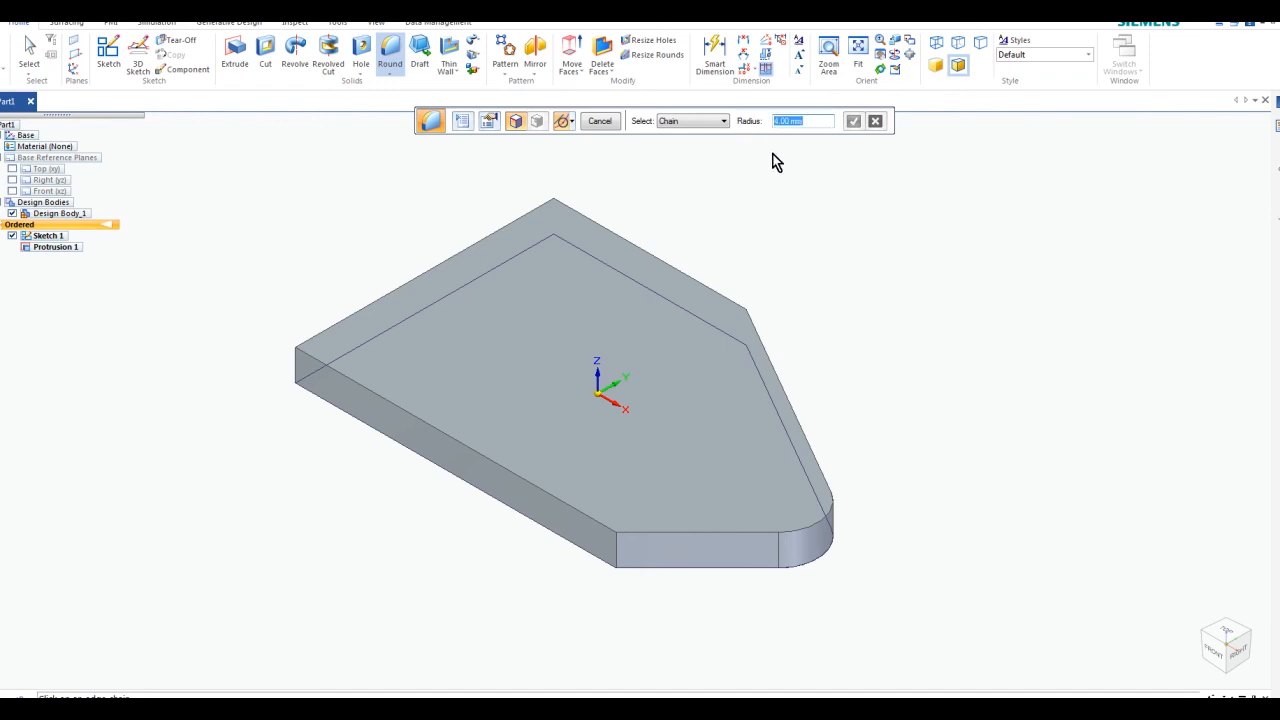
{"action": "type", "text": "15"}
{"action": "key", "text": "Return"}
{"action": "left_click", "coordinate": [299, 372]}
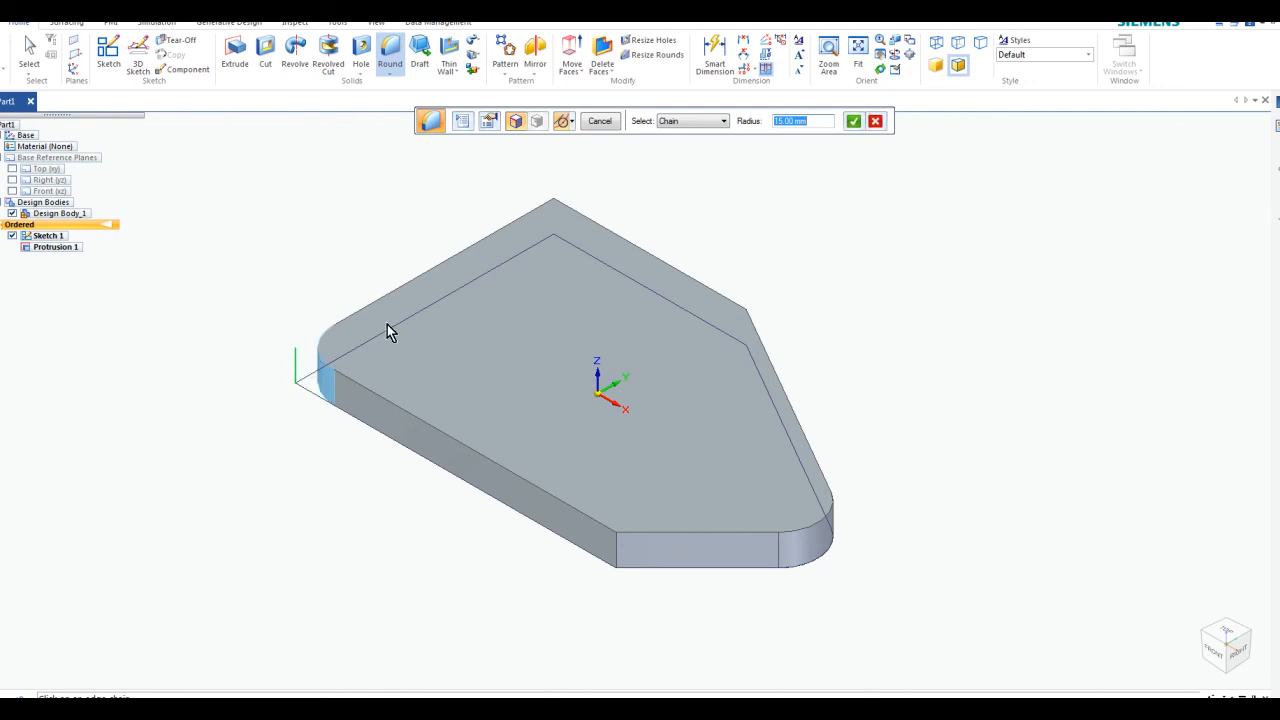
{"action": "left_click", "coordinate": [556, 216]}
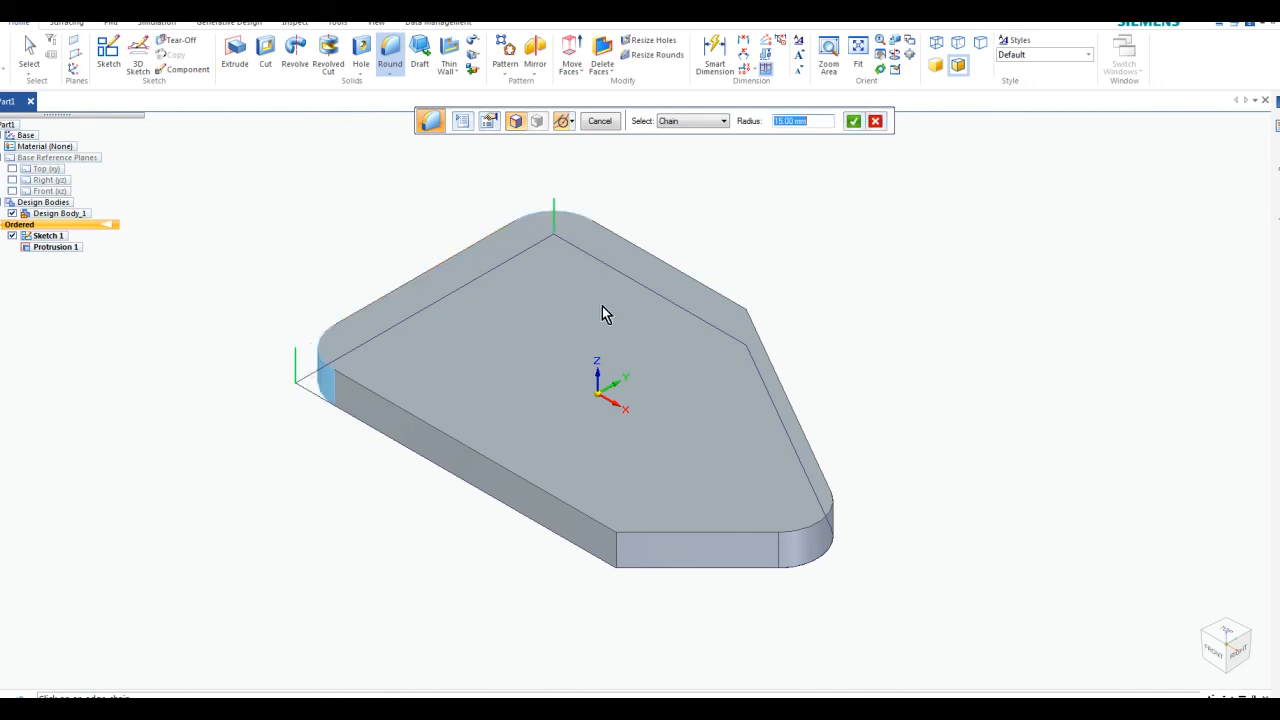
{"action": "left_click", "coordinate": [742, 333]}
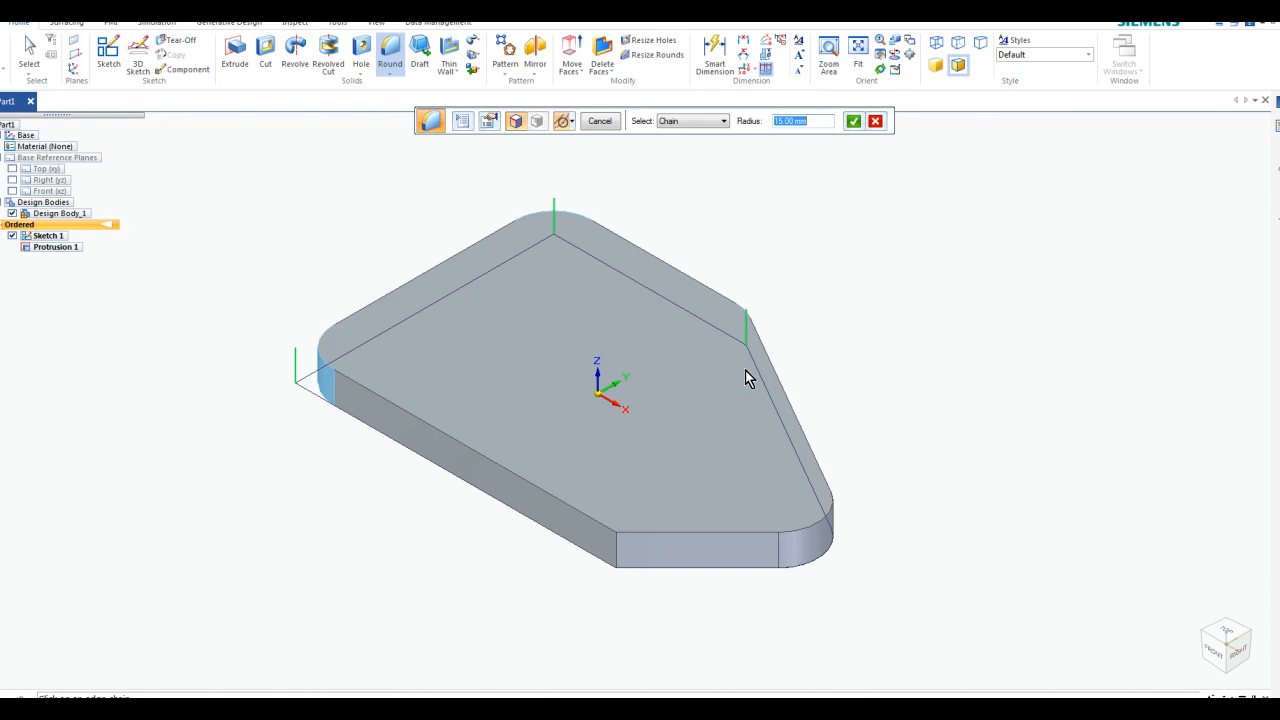
{"action": "left_click", "coordinate": [618, 552]}
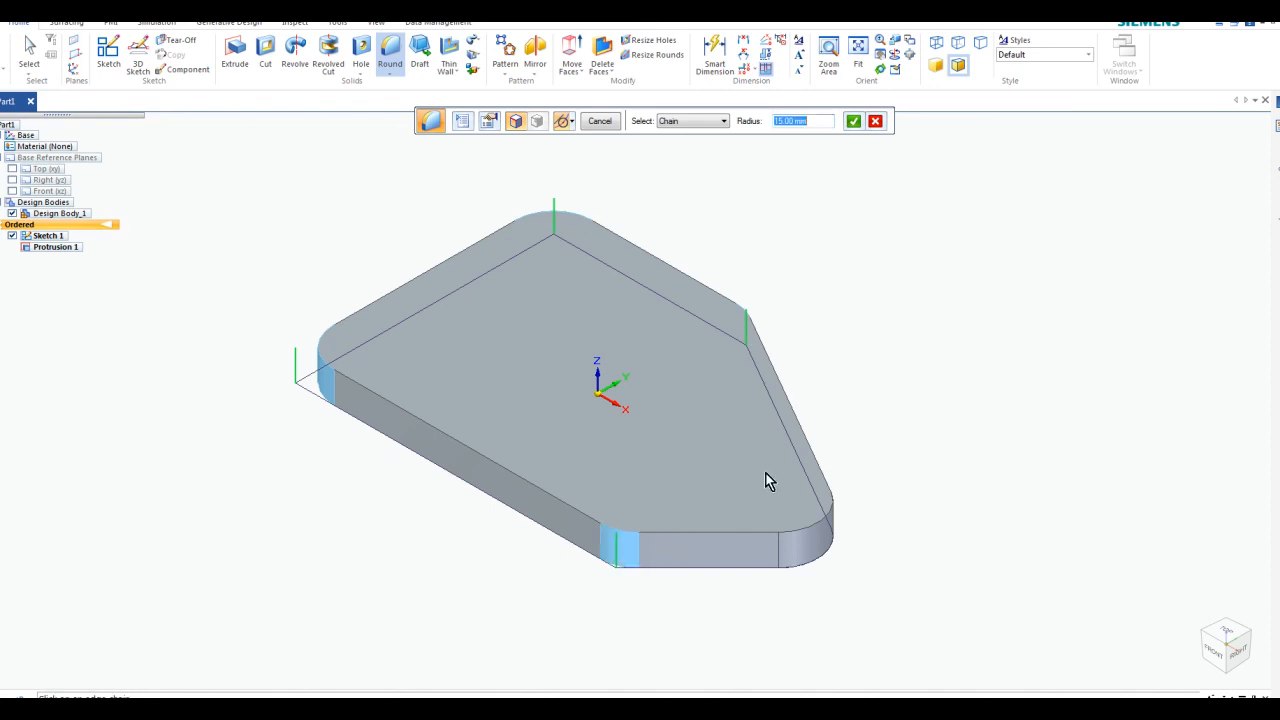
{"action": "left_click", "coordinate": [853, 122]}
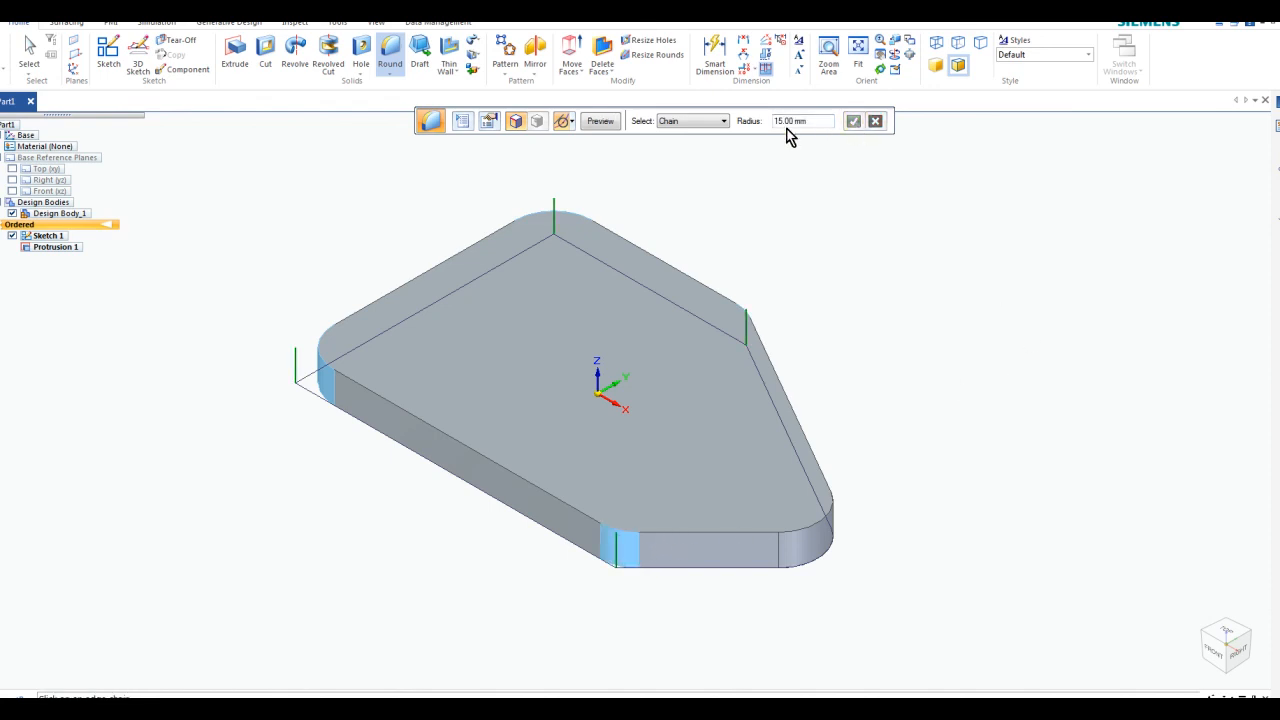
{"action": "left_click", "coordinate": [602, 124]}
{"action": "left_click", "coordinate": [604, 125]}
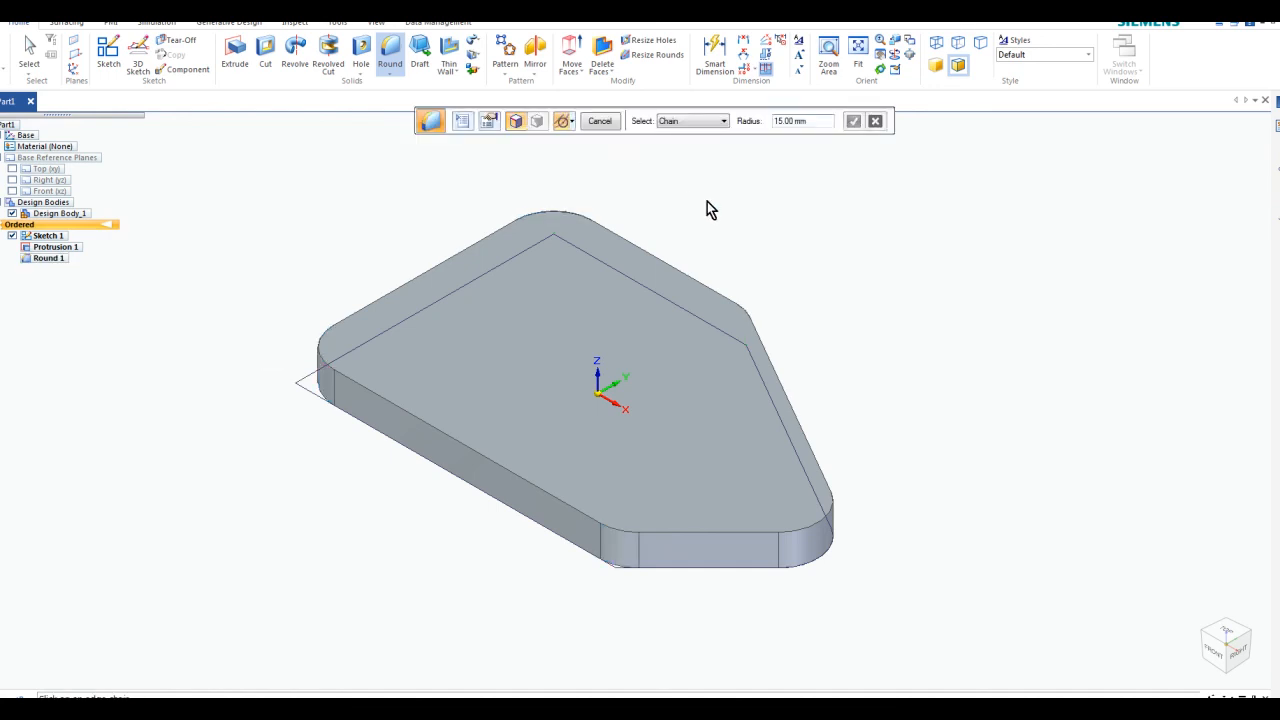
{"action": "left_click", "coordinate": [1226, 630]}
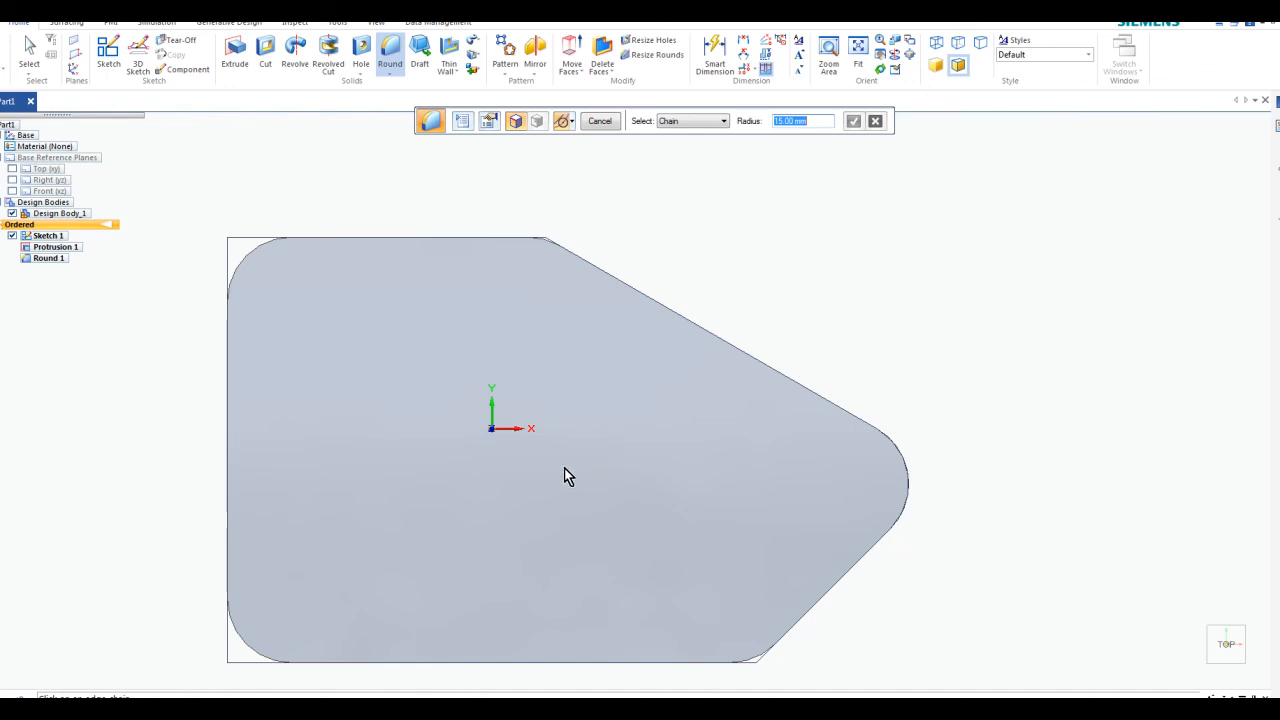
{"action": "mouse_move", "coordinate": [1255, 615]}
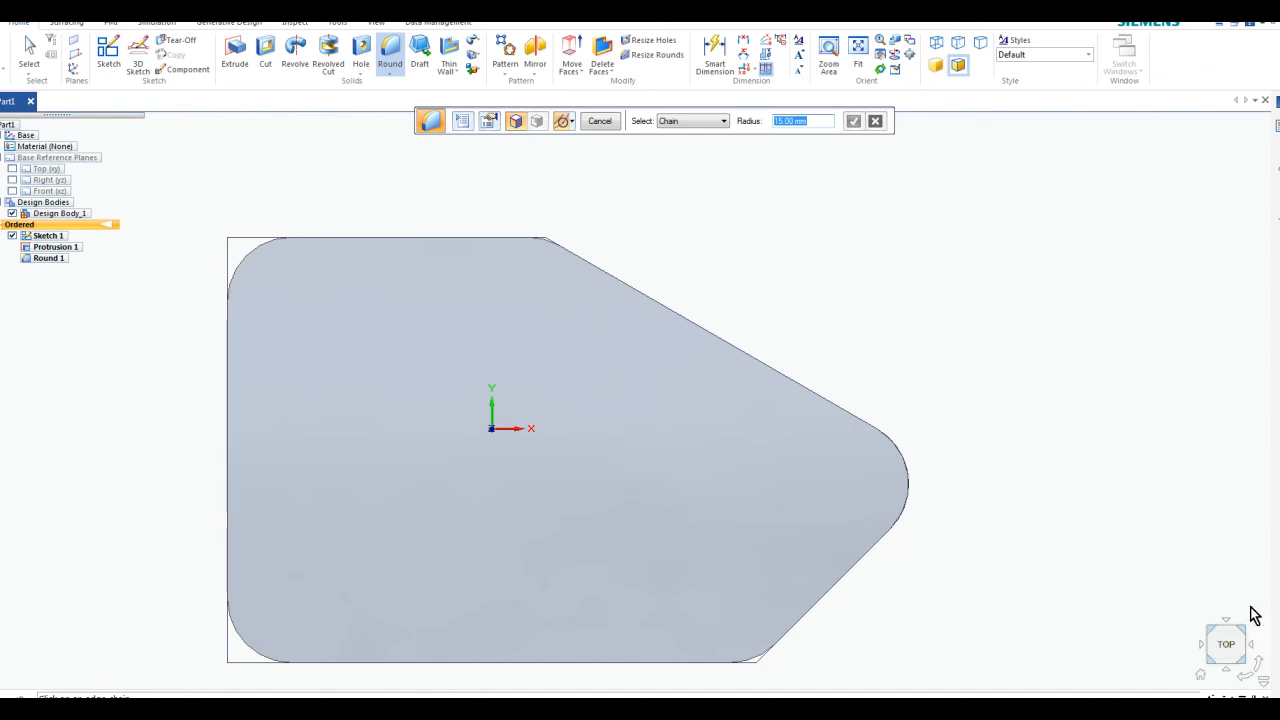
{"action": "left_click", "coordinate": [1201, 674]}
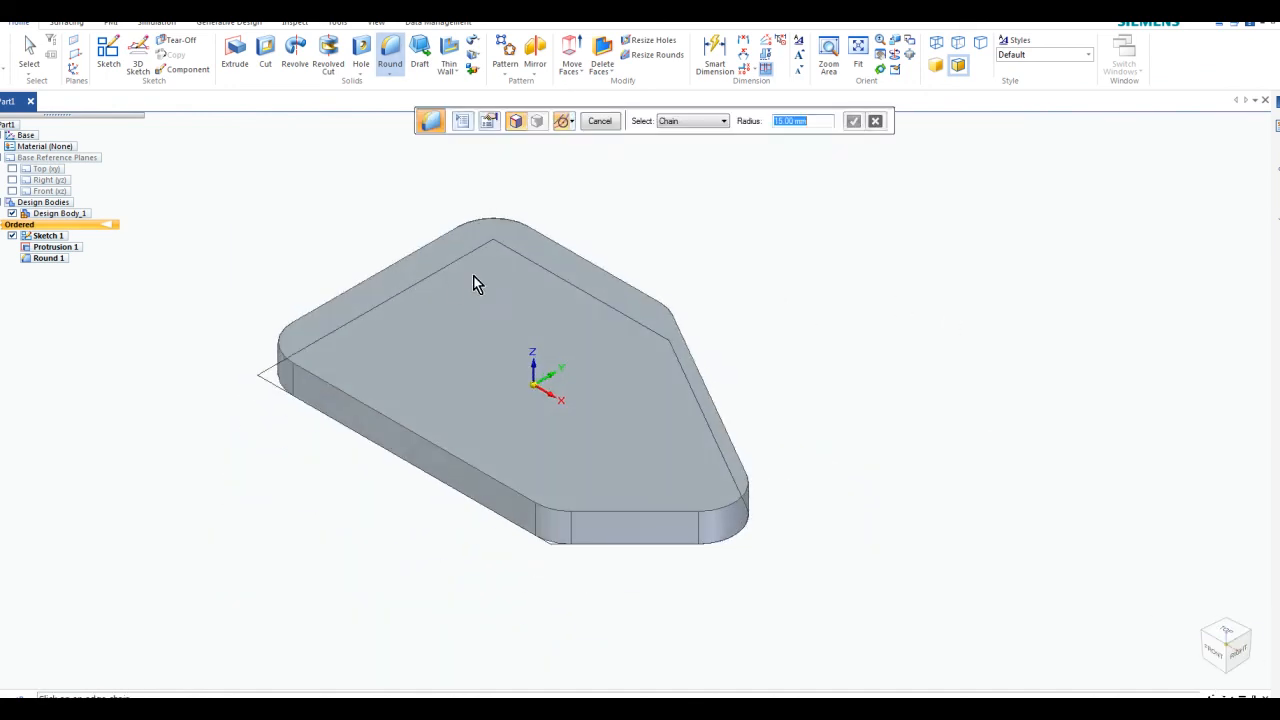
{"action": "left_click", "coordinate": [600, 121]}
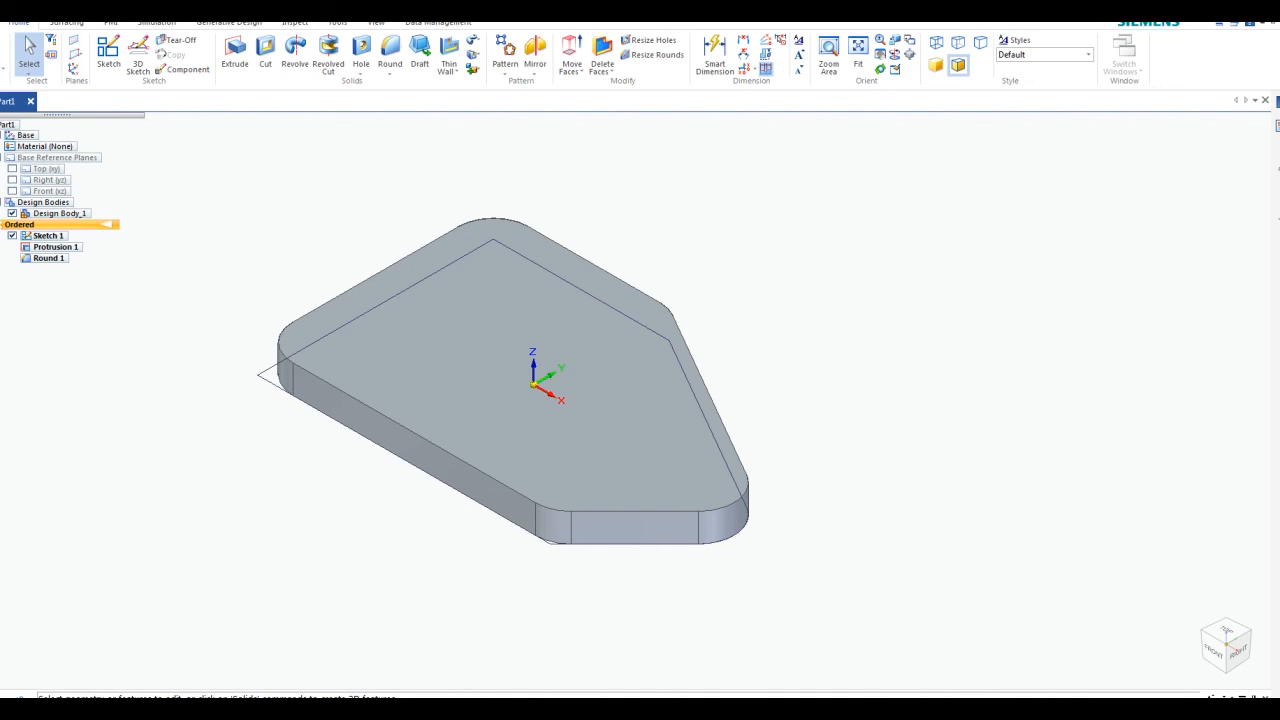
- Hide Sketch 1 and fit the plate in the view
{"action": "left_click", "coordinate": [12, 236]}
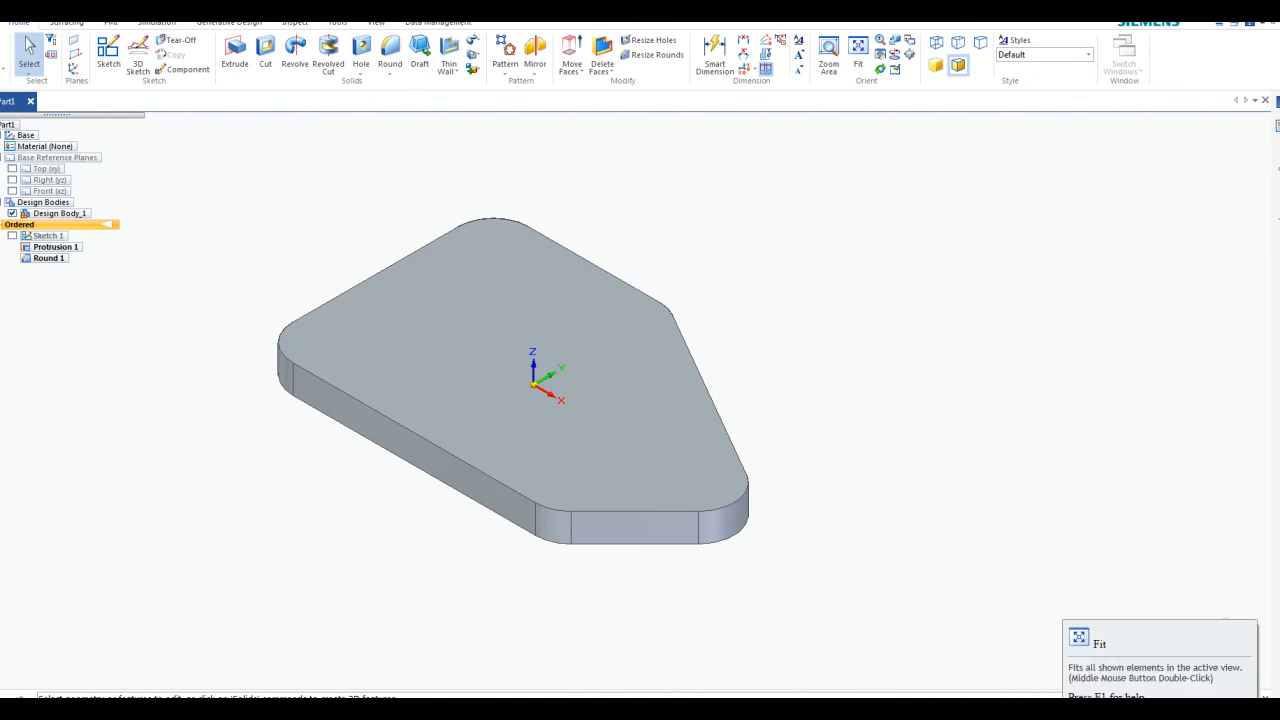
{"action": "left_click", "coordinate": [1228, 699]}
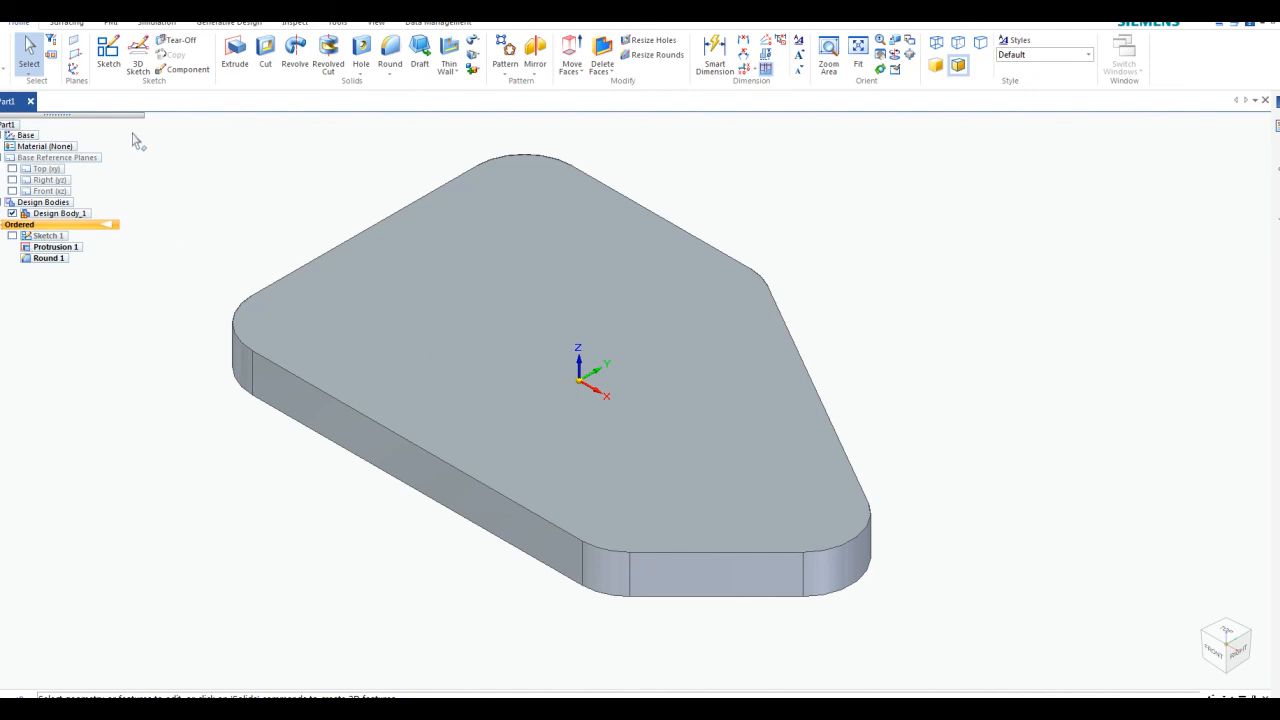
- Start a sketch on the plate's top face, with the X axis horizontal, and draw a circle about 59 mm in diameter
{"action": "left_click", "coordinate": [108, 66]}
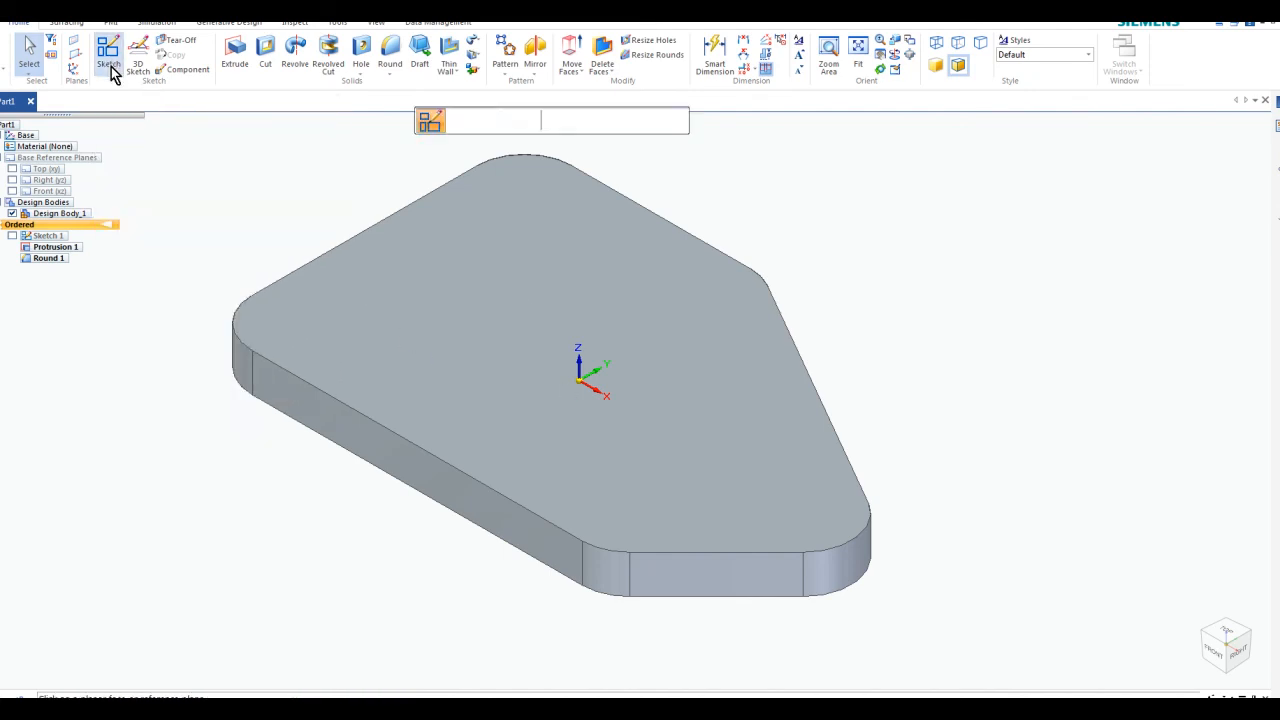
{"action": "left_click", "coordinate": [469, 308]}
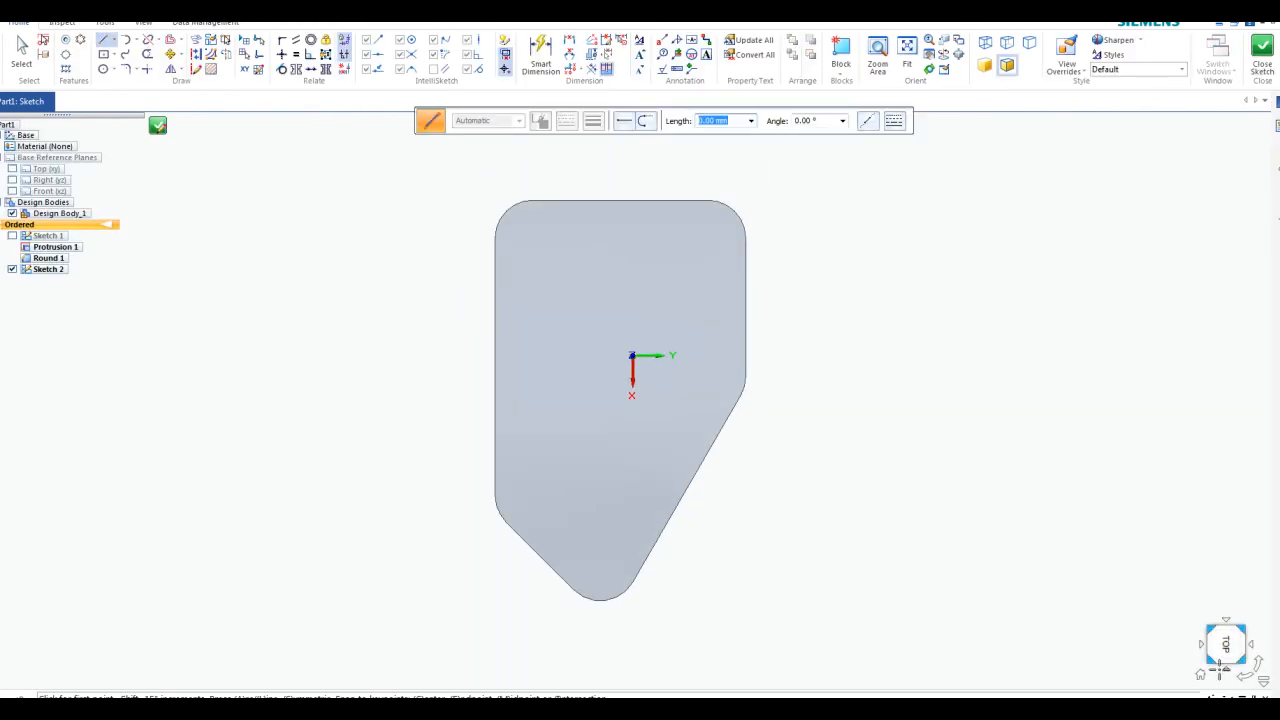
{"action": "left_click", "coordinate": [1257, 657]}
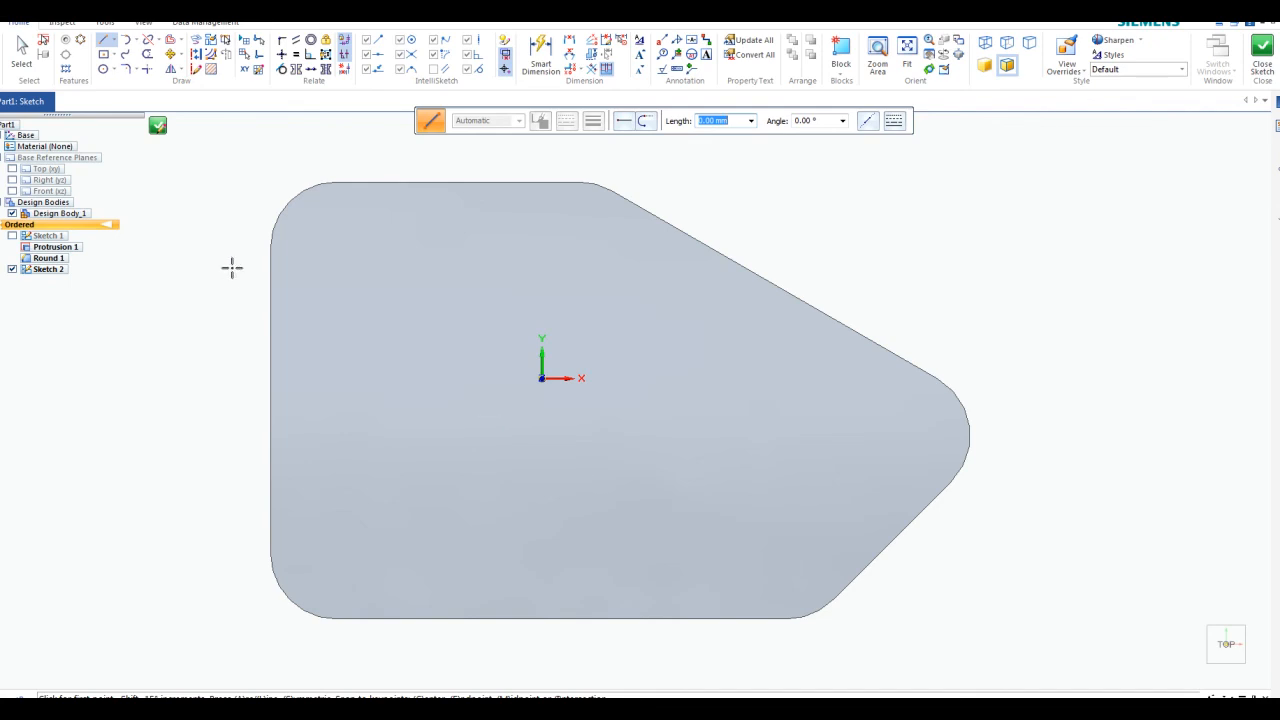
{"action": "left_click", "coordinate": [103, 70]}
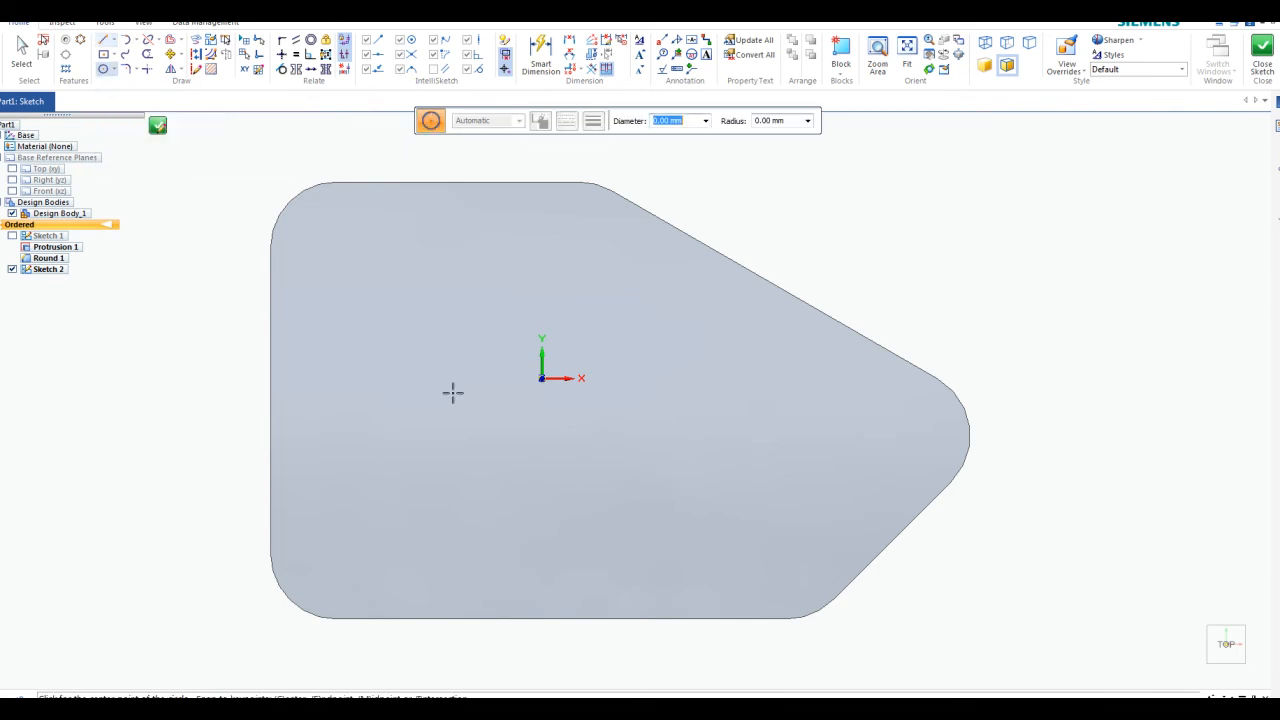
{"action": "left_click", "coordinate": [506, 428]}
{"action": "left_click", "coordinate": [634, 430]}
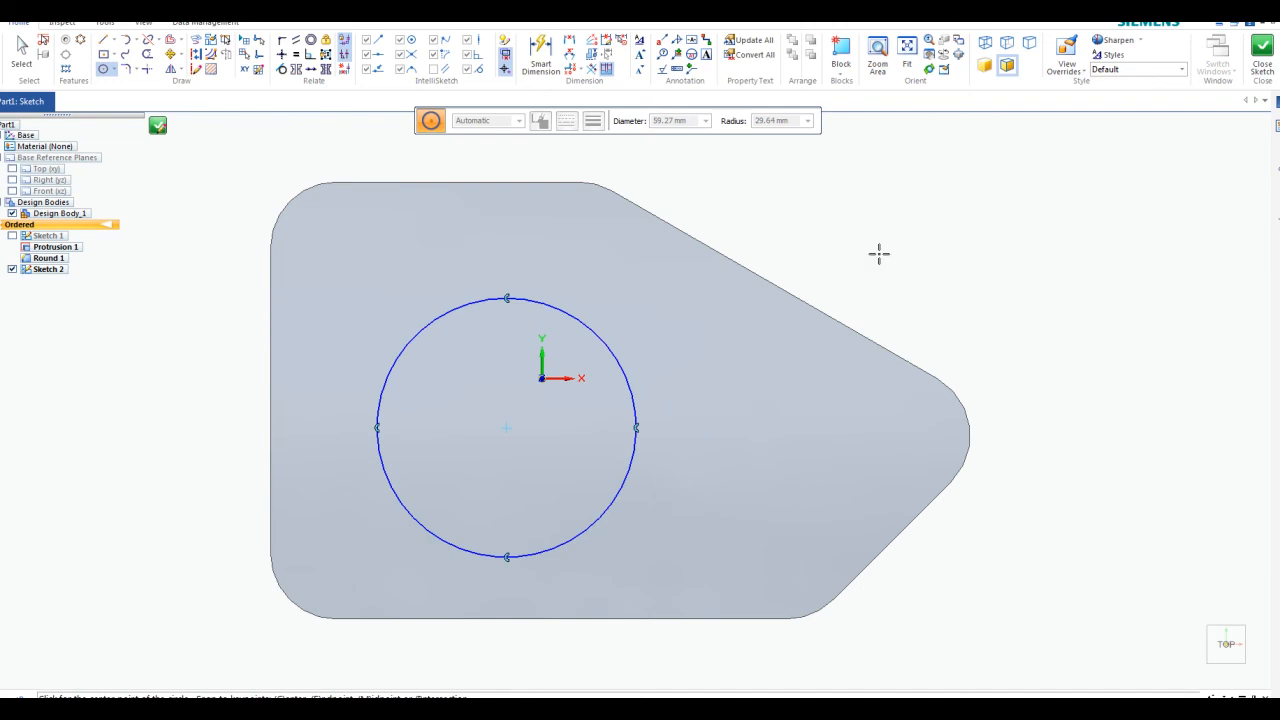
- Dimension the circle's diameter as 60 mm
{"action": "left_click", "coordinate": [538, 52]}
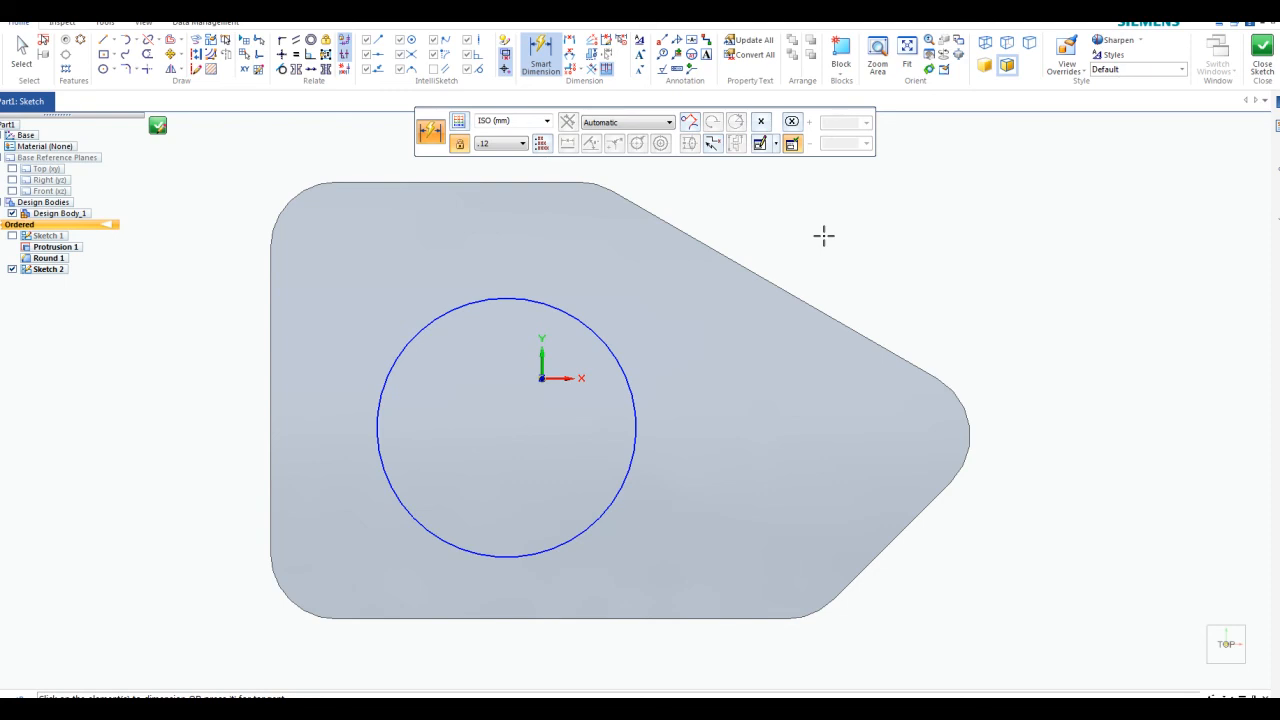
{"action": "left_click", "coordinate": [580, 318]}
{"action": "left_click", "coordinate": [766, 250]}
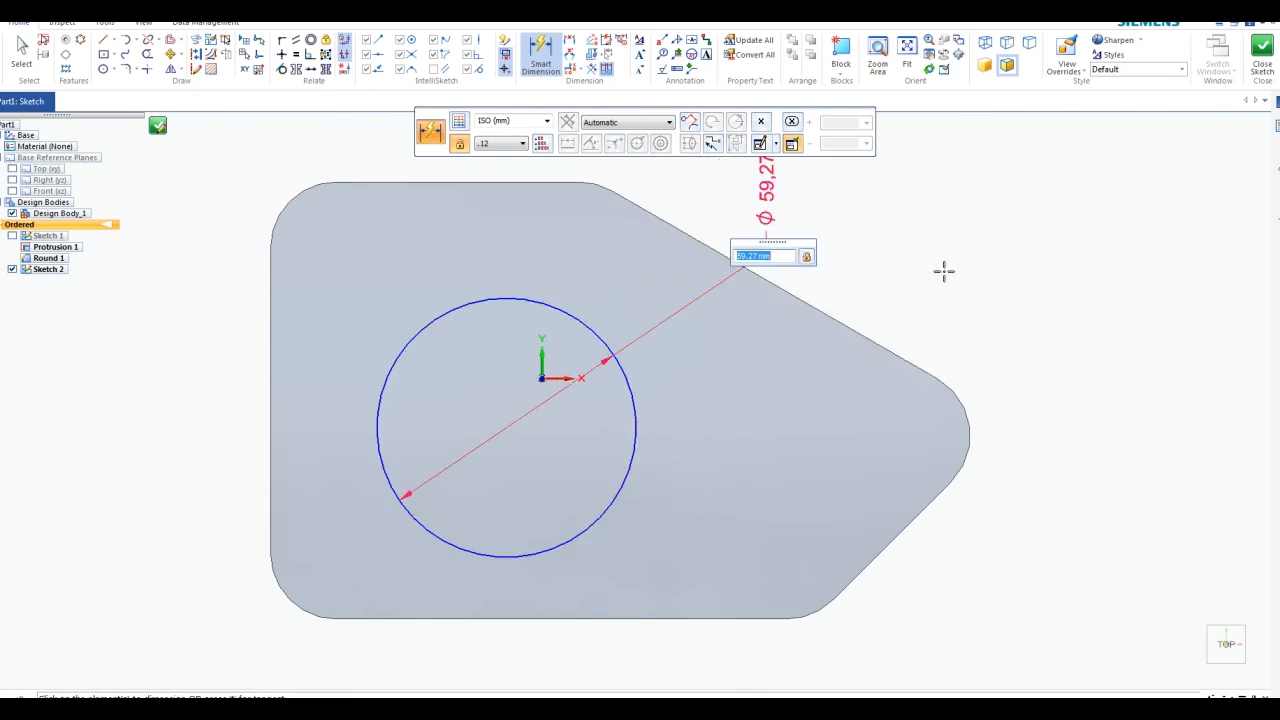
{"action": "type", "text": "60"}
{"action": "key", "text": "Return"}
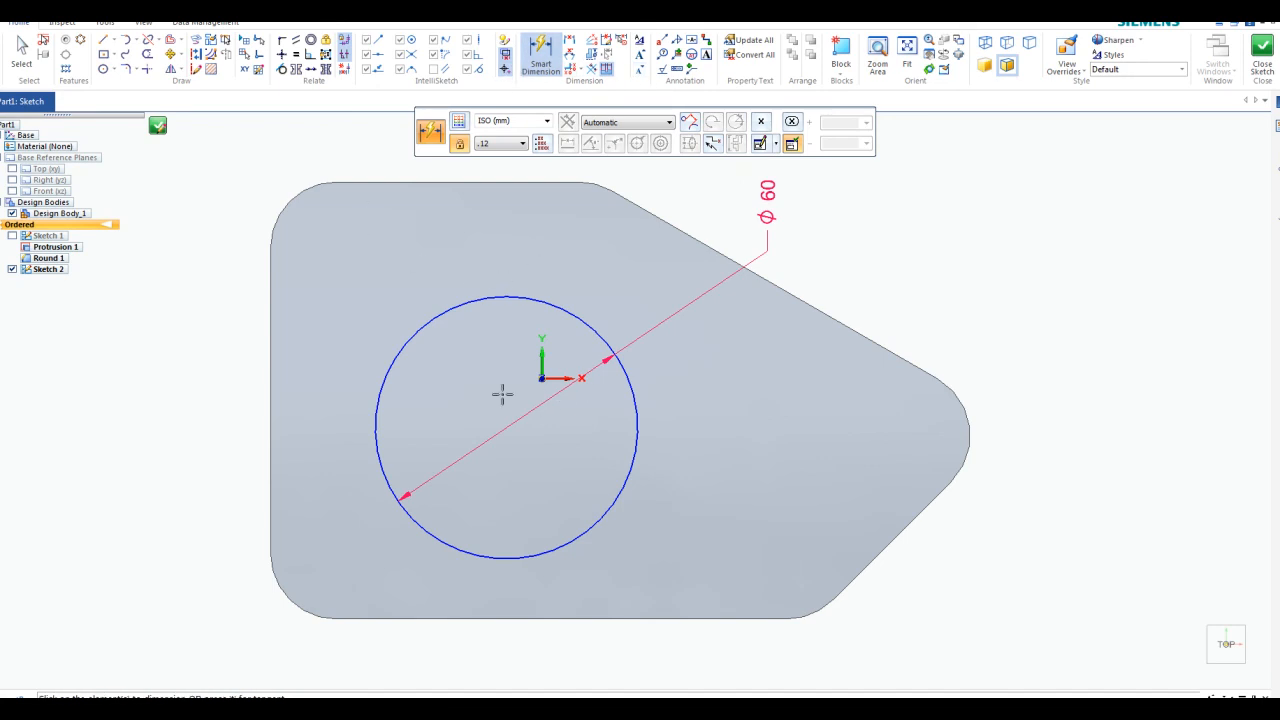
- Dimension the horizontal distance from the plate's straight vertical side to the circle's centre as 50 mm
{"action": "left_click", "coordinate": [271, 438]}
{"action": "left_click", "coordinate": [375, 445]}
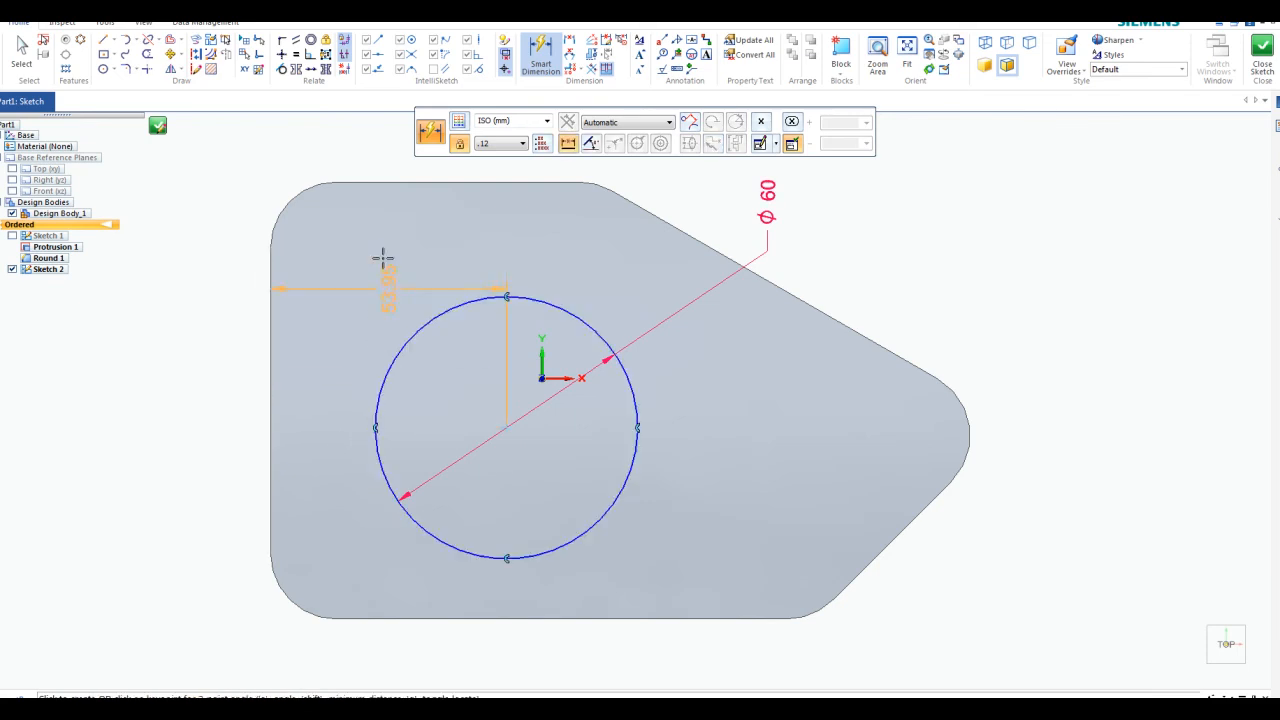
{"action": "left_click", "coordinate": [366, 146]}
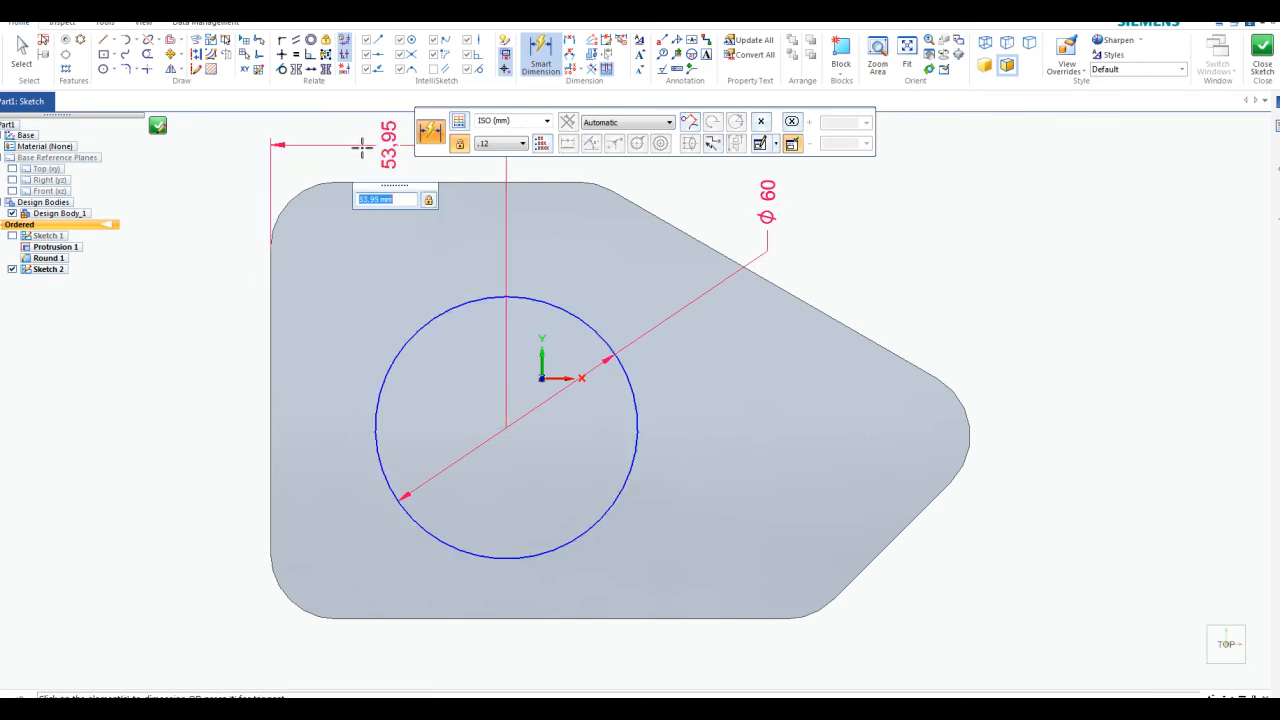
{"action": "type", "text": "50"}
{"action": "key", "text": "Return"}
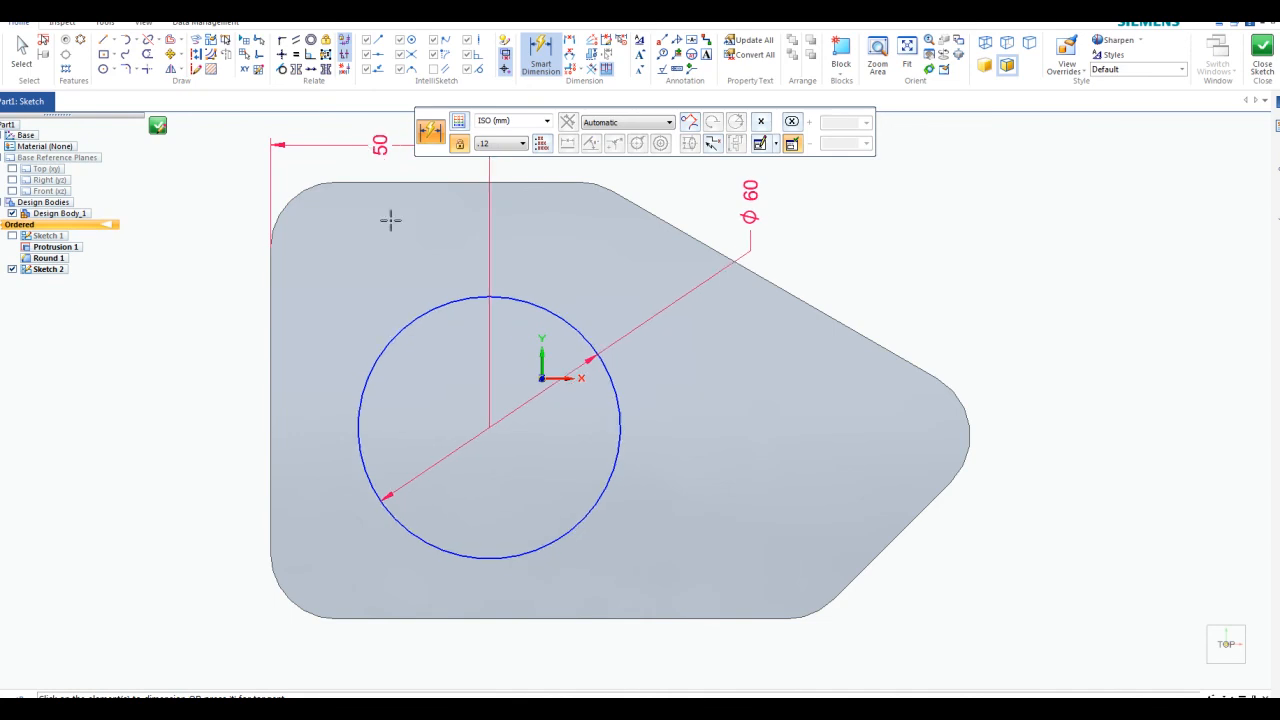
- Dimension the circle's centre 50 mm above the plate's lower horizontal edge, and centre the dimension text on its line
{"action": "left_click", "coordinate": [441, 617]}
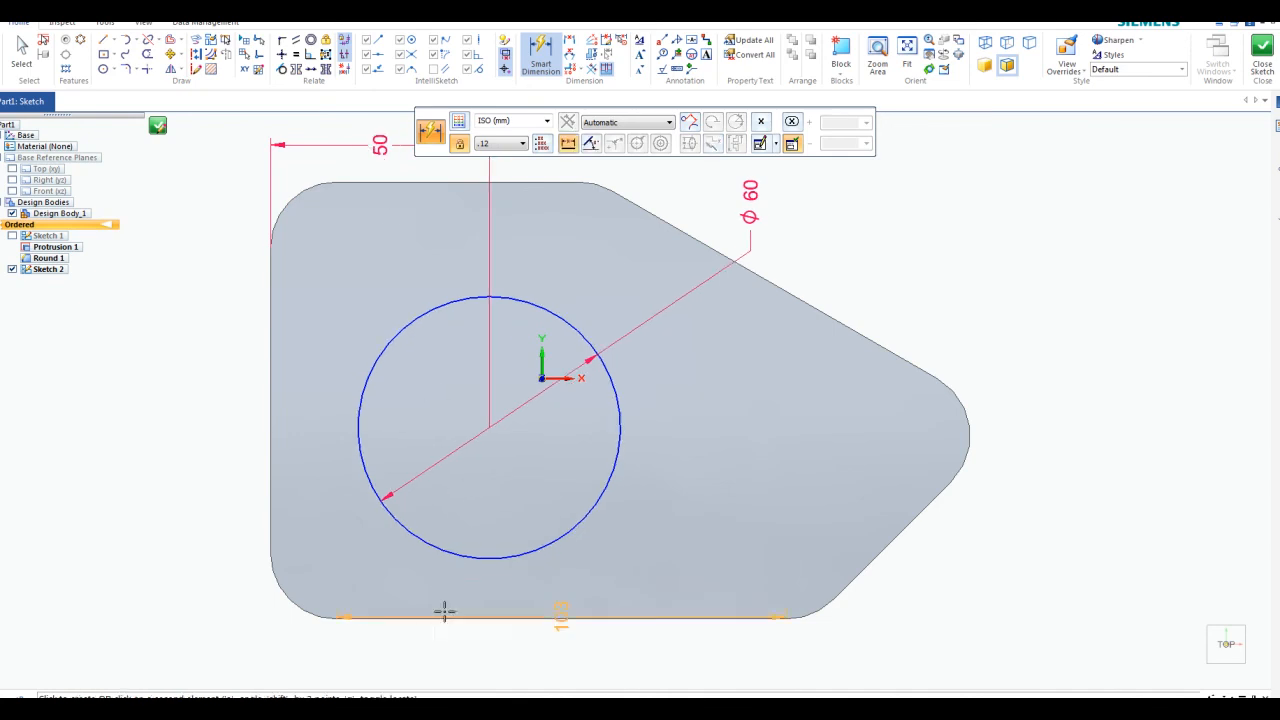
{"action": "left_click", "coordinate": [443, 550]}
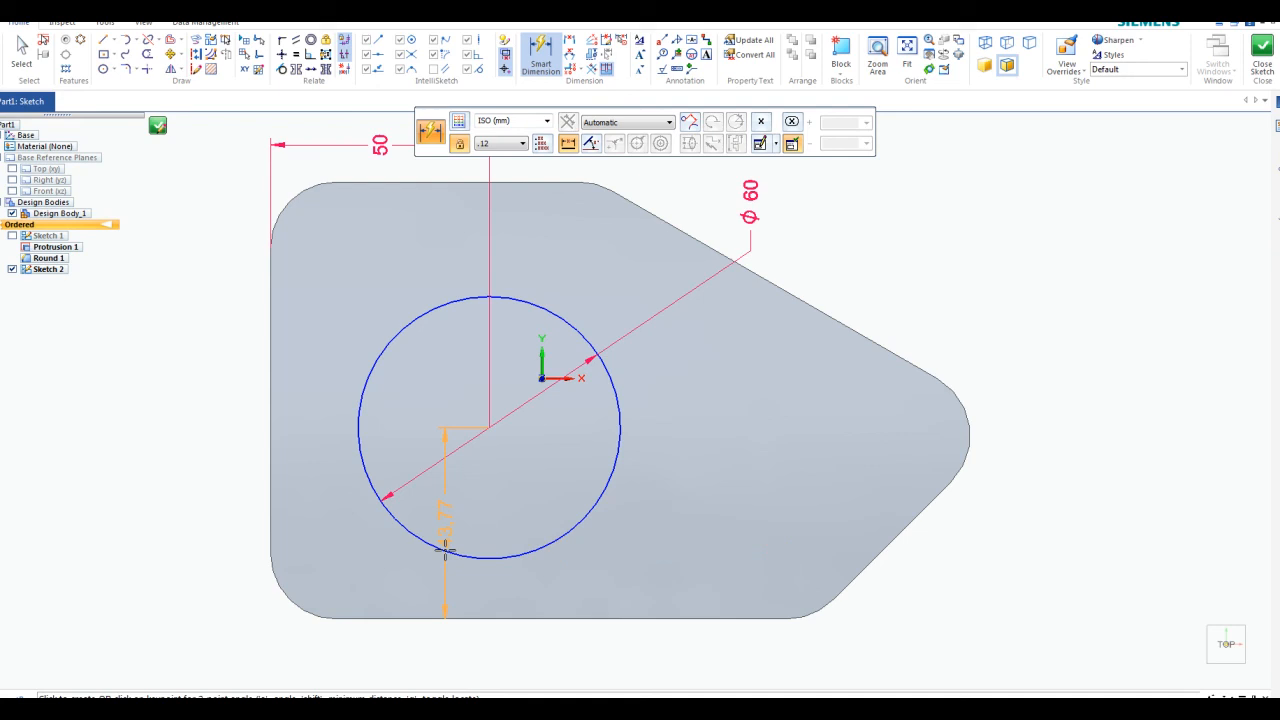
{"action": "left_click", "coordinate": [210, 429]}
{"action": "type", "text": "5"}
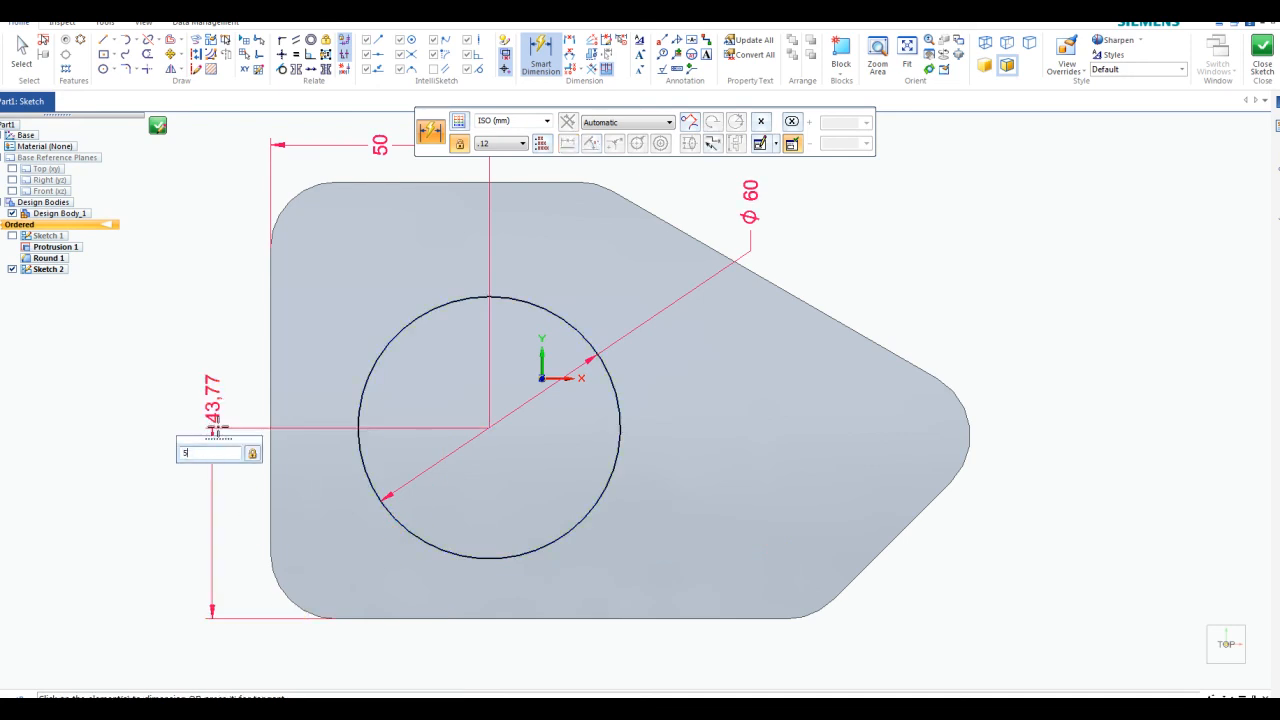
{"action": "type", "text": "0"}
{"action": "key", "text": "Return"}
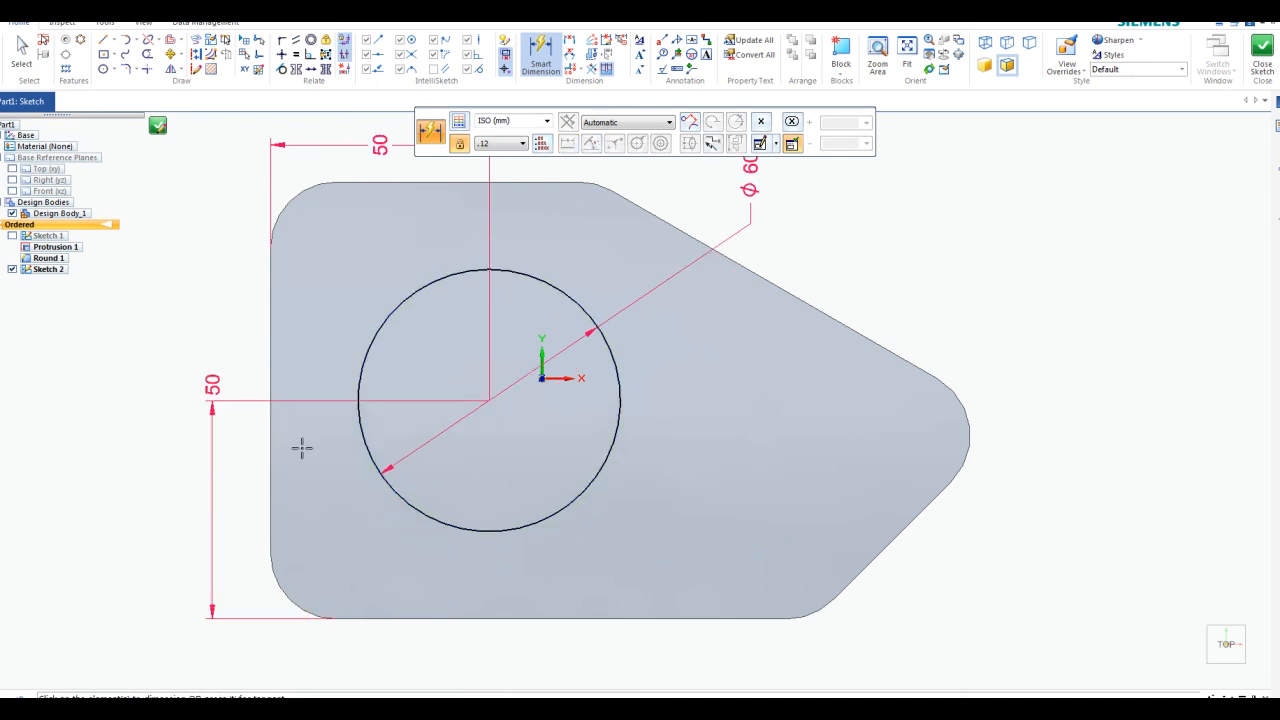
{"action": "key", "text": "Escape"}
{"action": "left_click_drag", "start_coordinate": [217, 386], "coordinate": [197, 493]}
{"action": "left_click", "coordinate": [183, 366]}
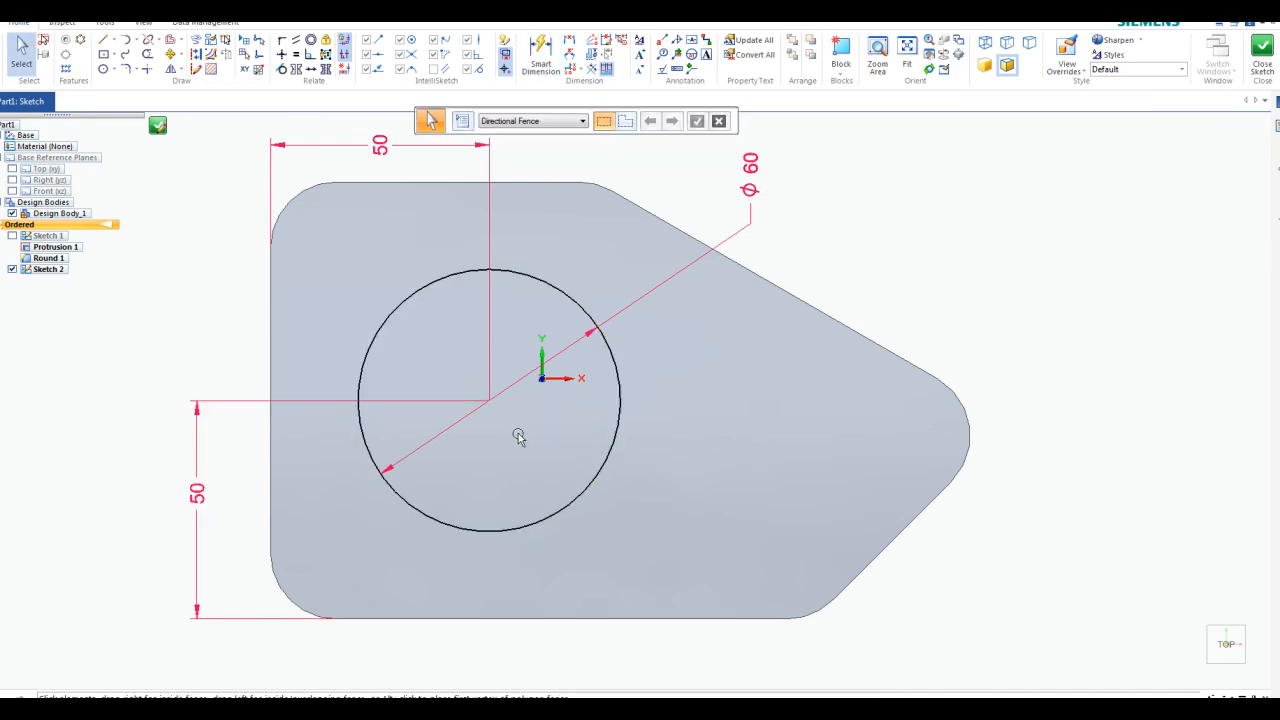
- Close and finish the circle sketch on the plate's top face
{"action": "left_click", "coordinate": [1262, 50]}
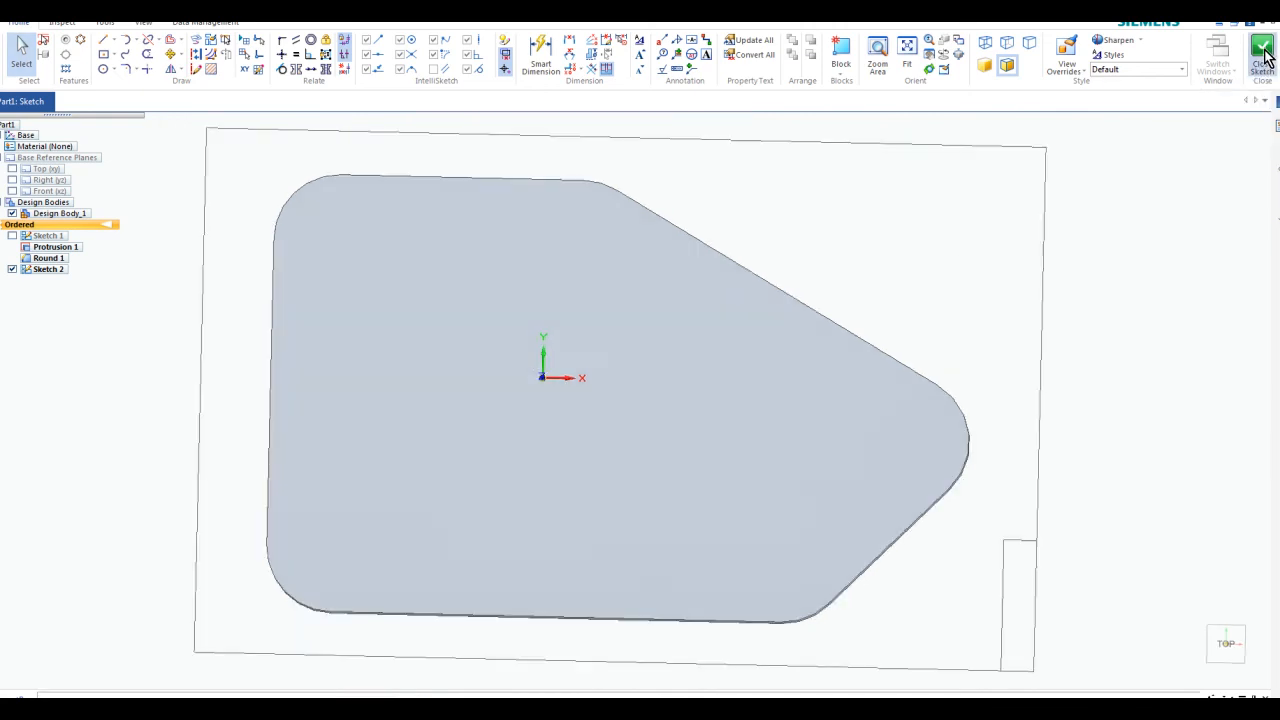
{"action": "left_click", "coordinate": [516, 122]}
{"action": "left_click", "coordinate": [515, 122]}
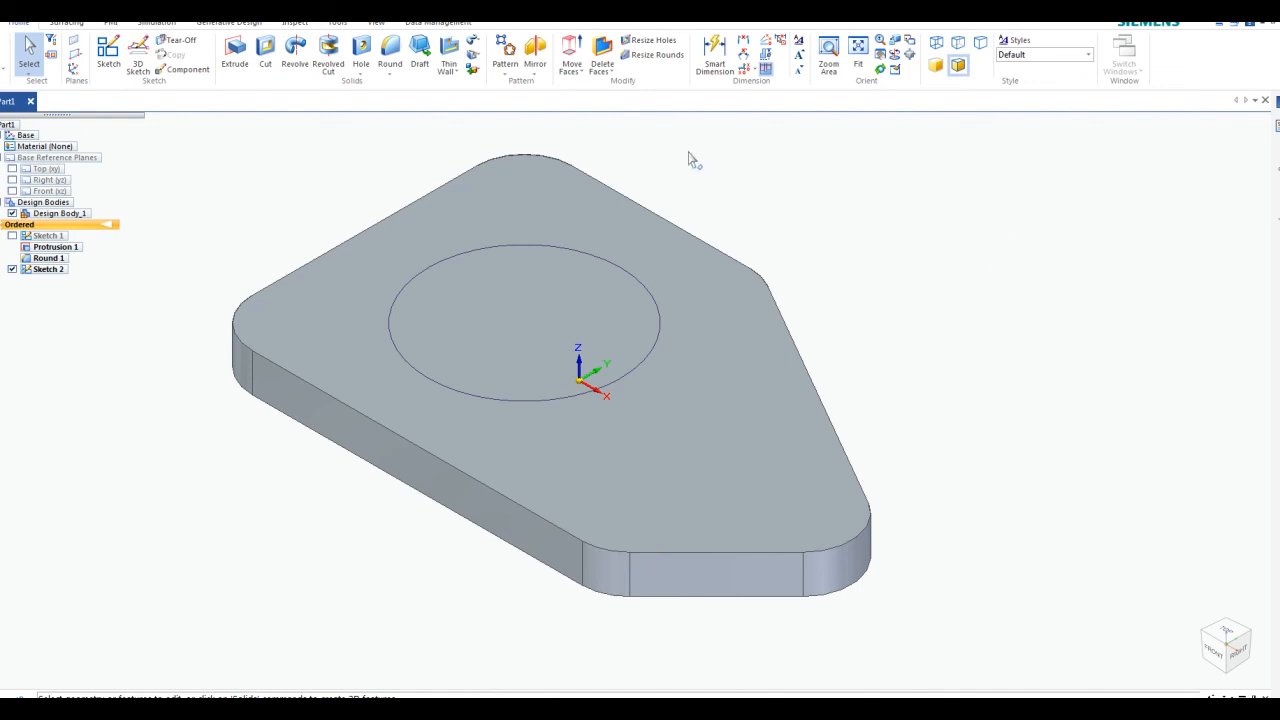
- Extrude the 60 mm circle upward 68 mm from the plate's top face to form the cylinder
{"action": "left_click", "coordinate": [236, 58]}
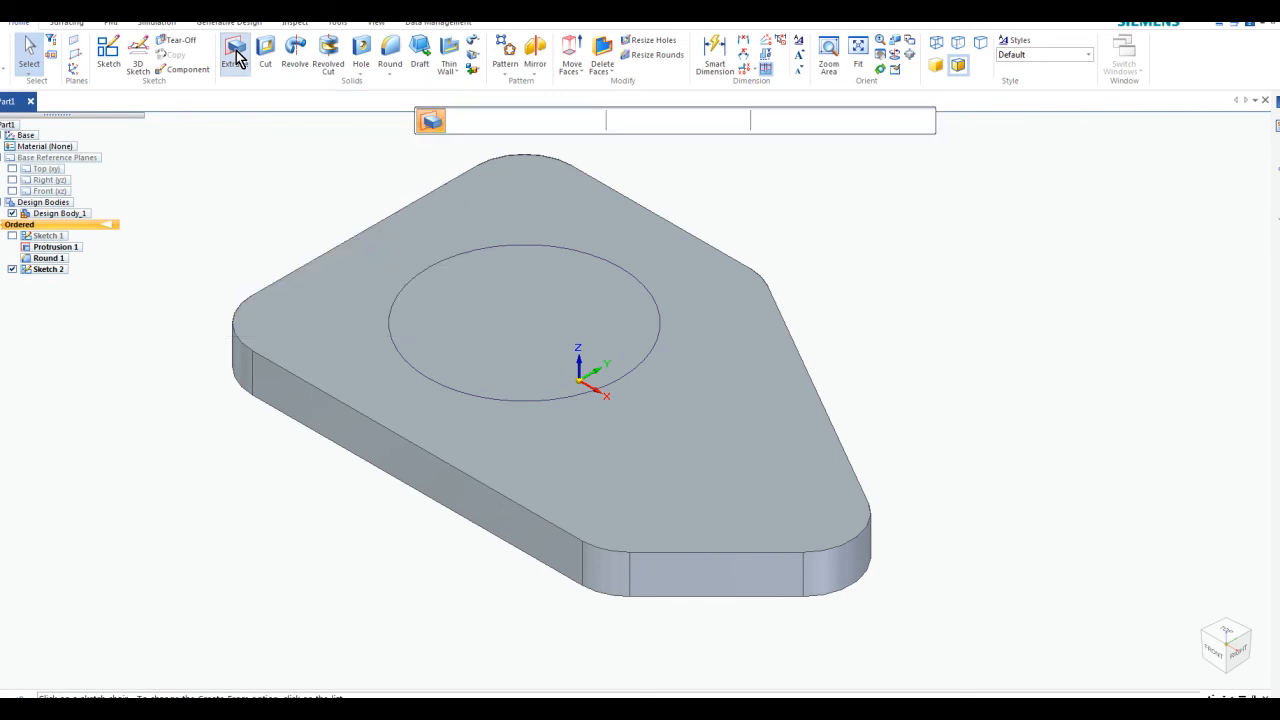
{"action": "left_click", "coordinate": [647, 362]}
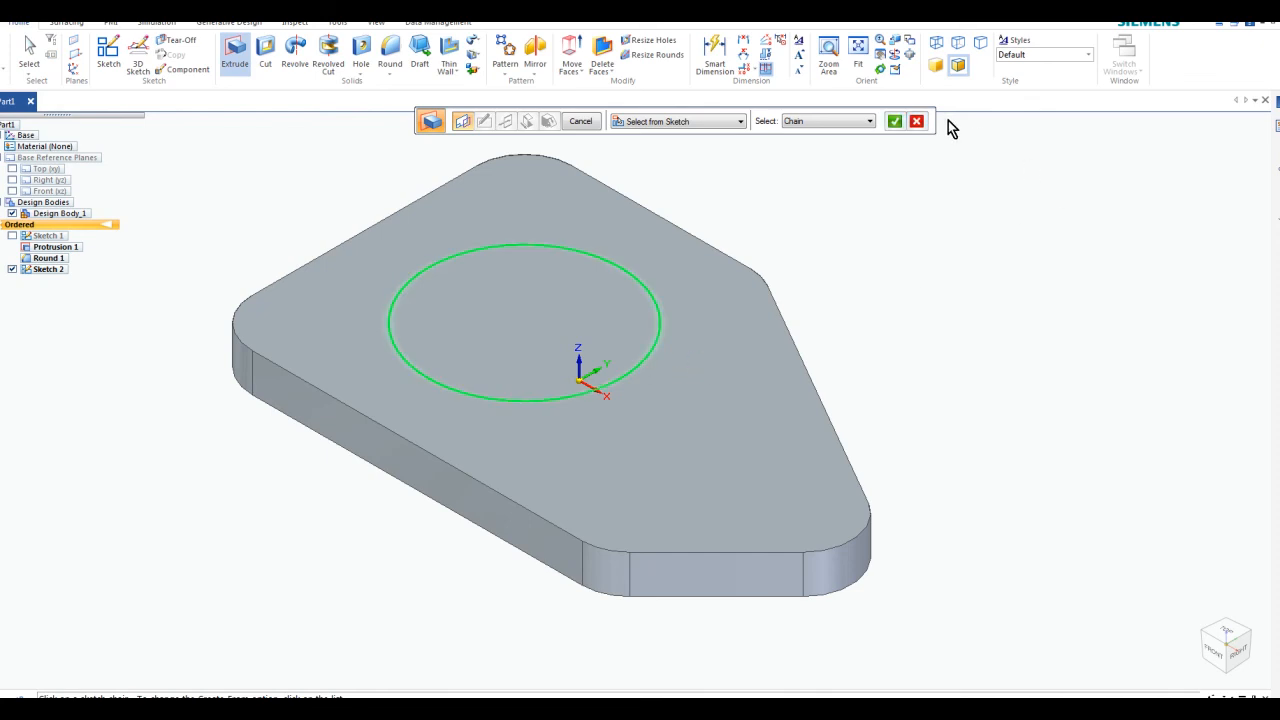
{"action": "left_click", "coordinate": [895, 124]}
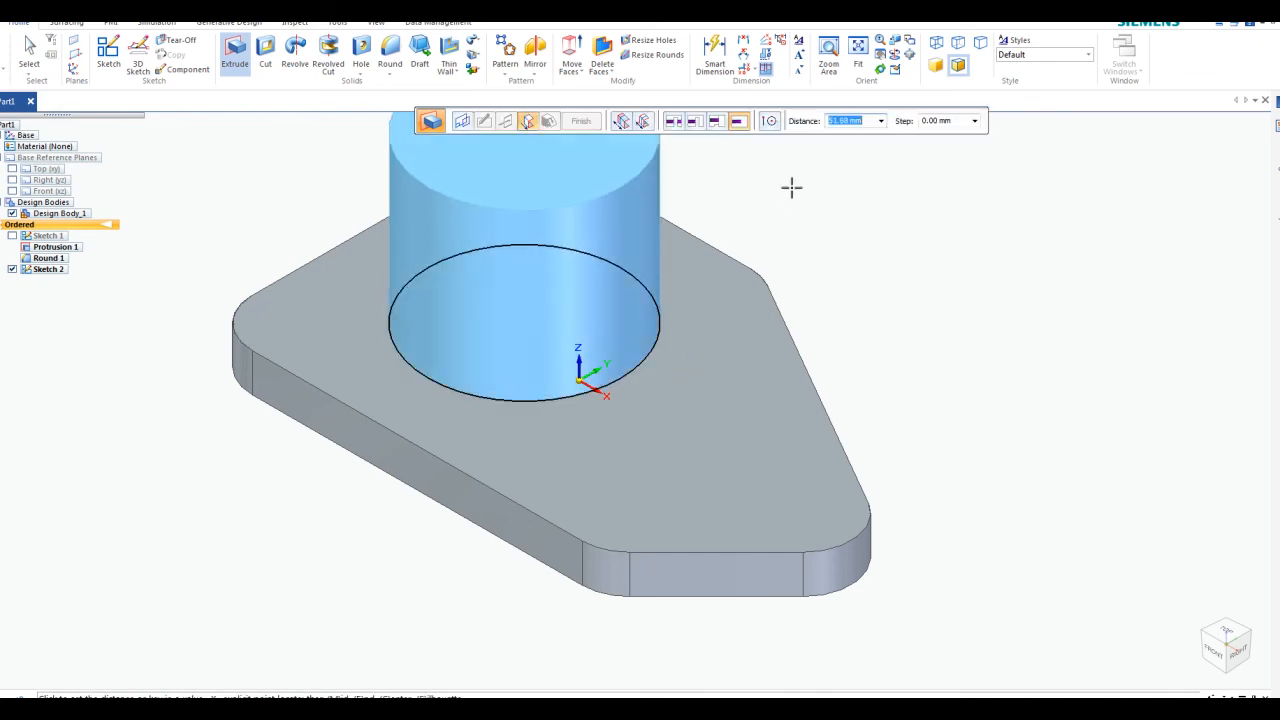
{"action": "type", "text": "68"}
{"action": "key", "text": "Tab"}
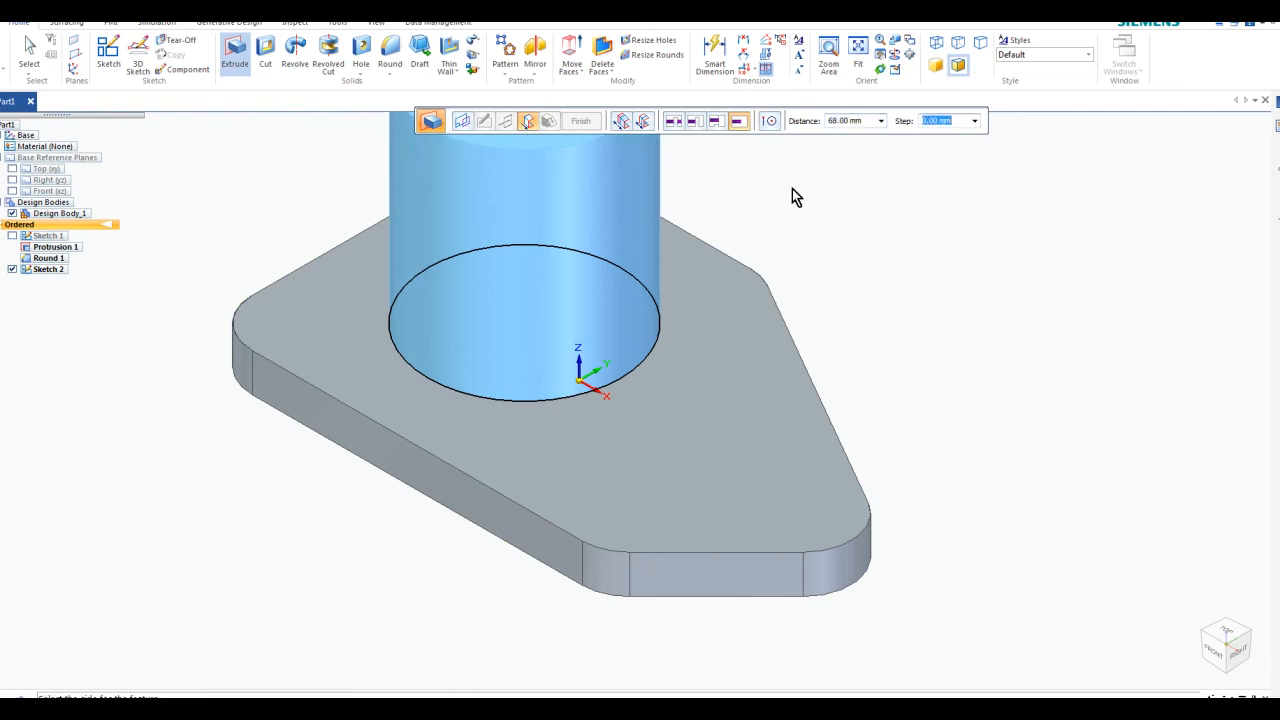
{"action": "key", "text": "Return"}
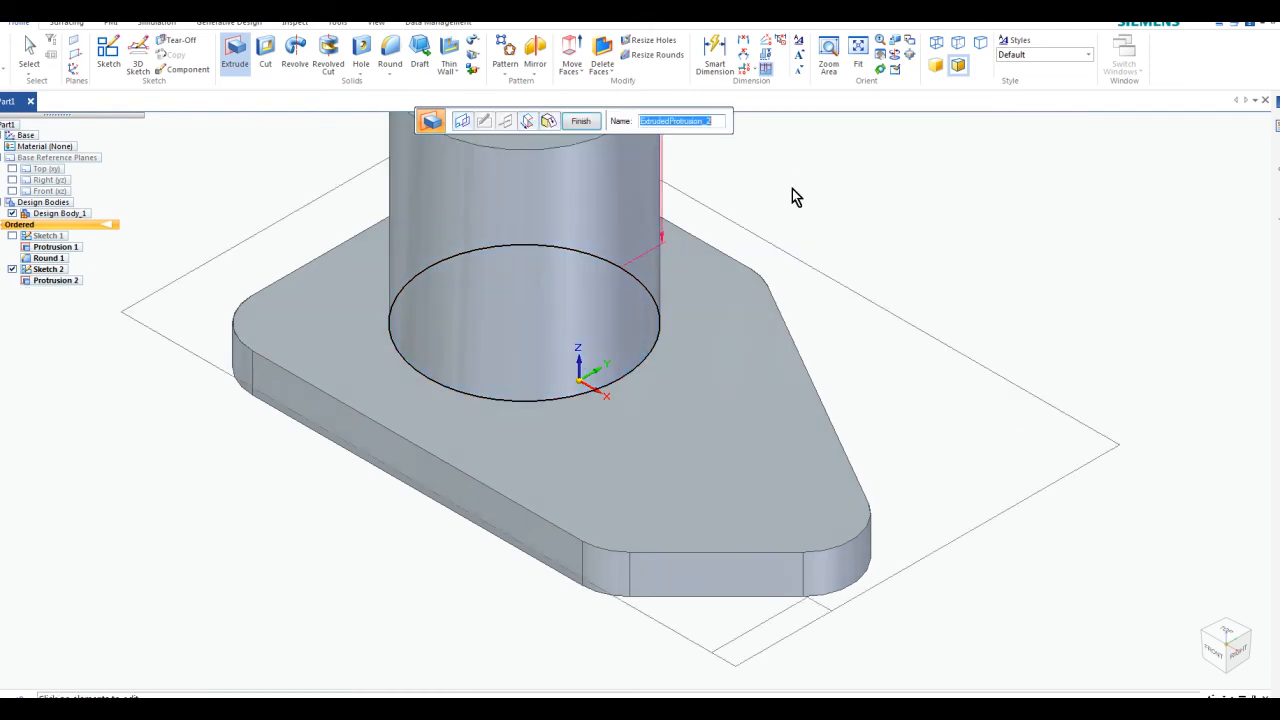
{"action": "left_click", "coordinate": [582, 122]}
{"action": "key", "text": "Escape"}
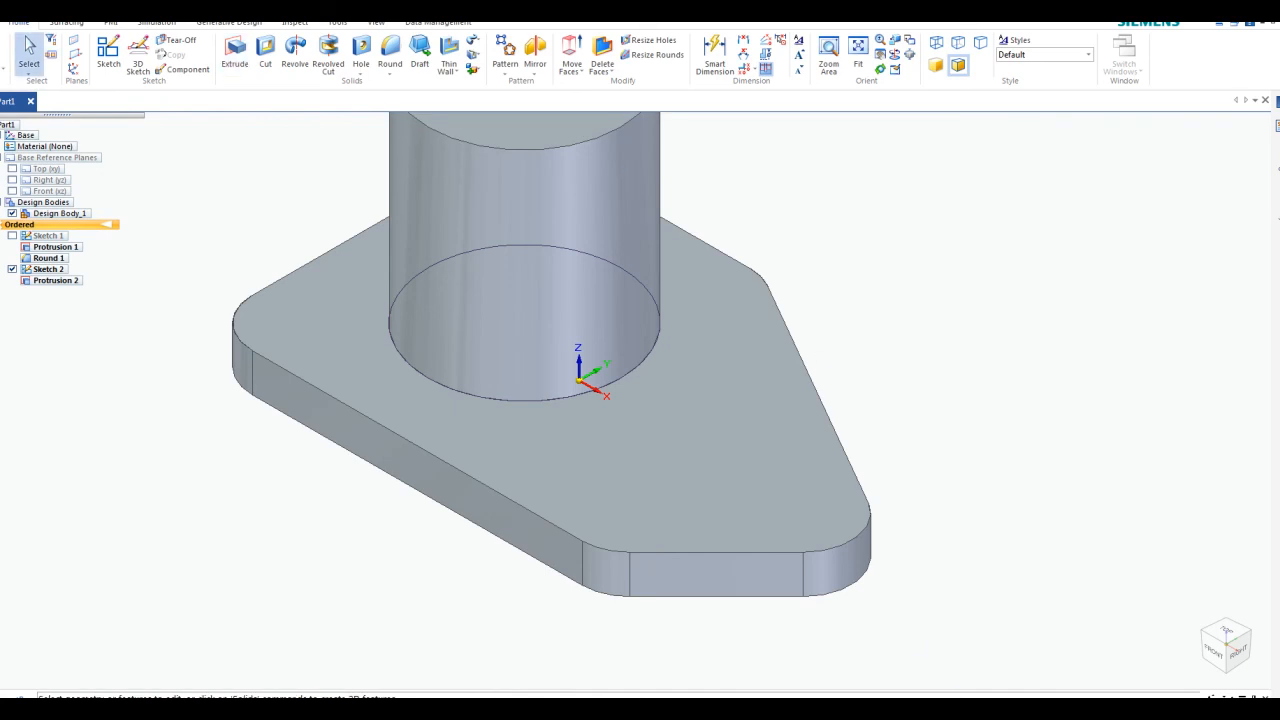
{"action": "left_click", "coordinate": [1228, 699]}
{"action": "scroll", "coordinate": [568, 532], "scroll_direction": "up", "scroll_amount": 2}
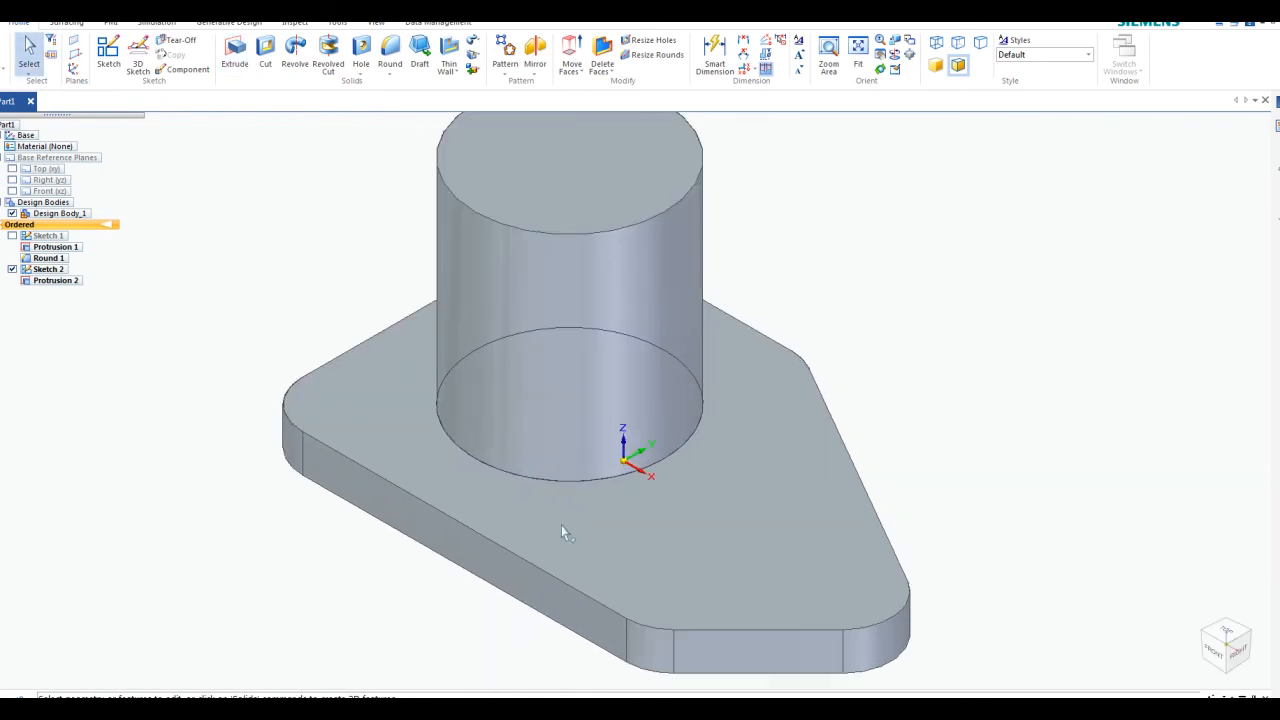
{"action": "scroll", "coordinate": [562, 528], "scroll_direction": "down", "scroll_amount": 1}
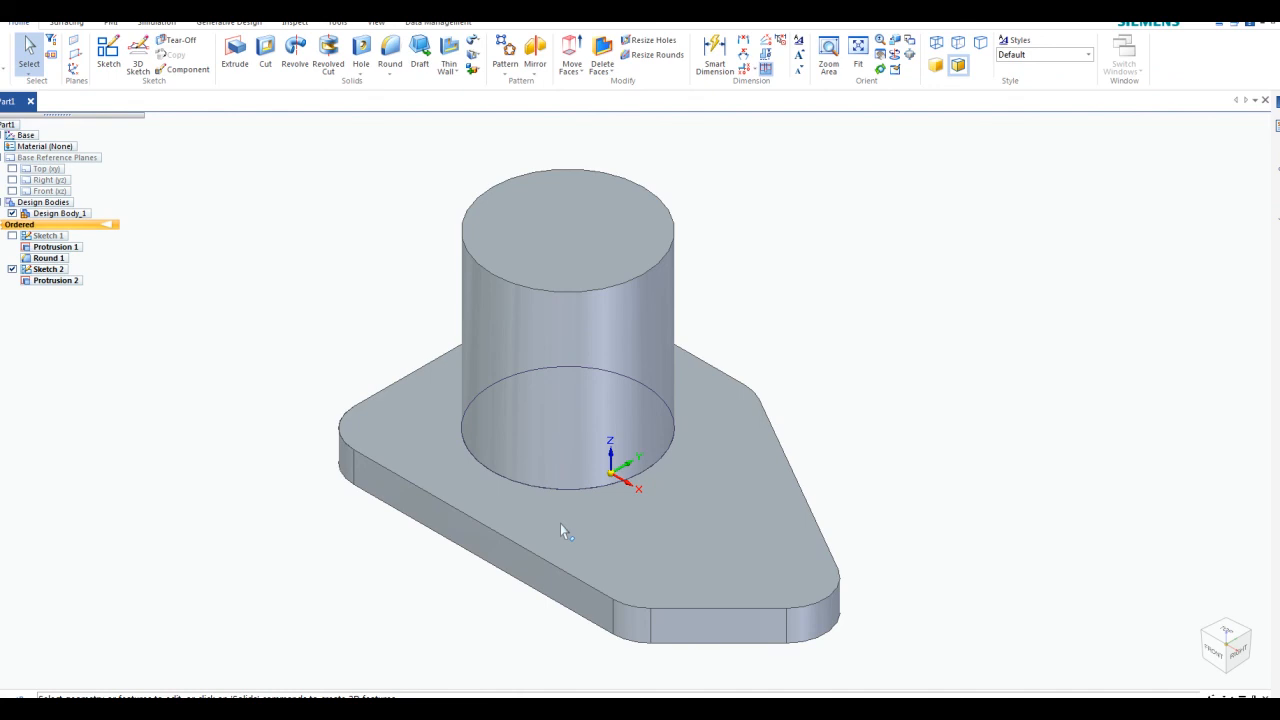
{"action": "left_click", "coordinate": [1216, 650]}
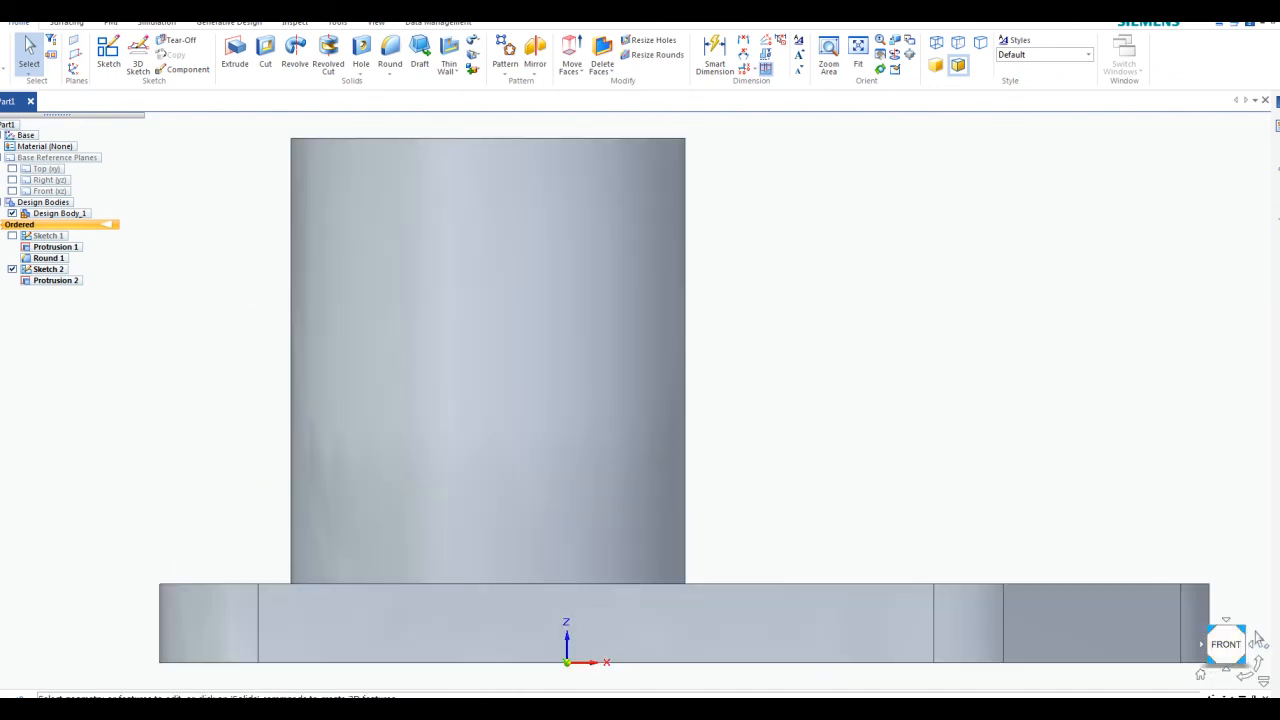
{"action": "left_click", "coordinate": [1243, 629]}
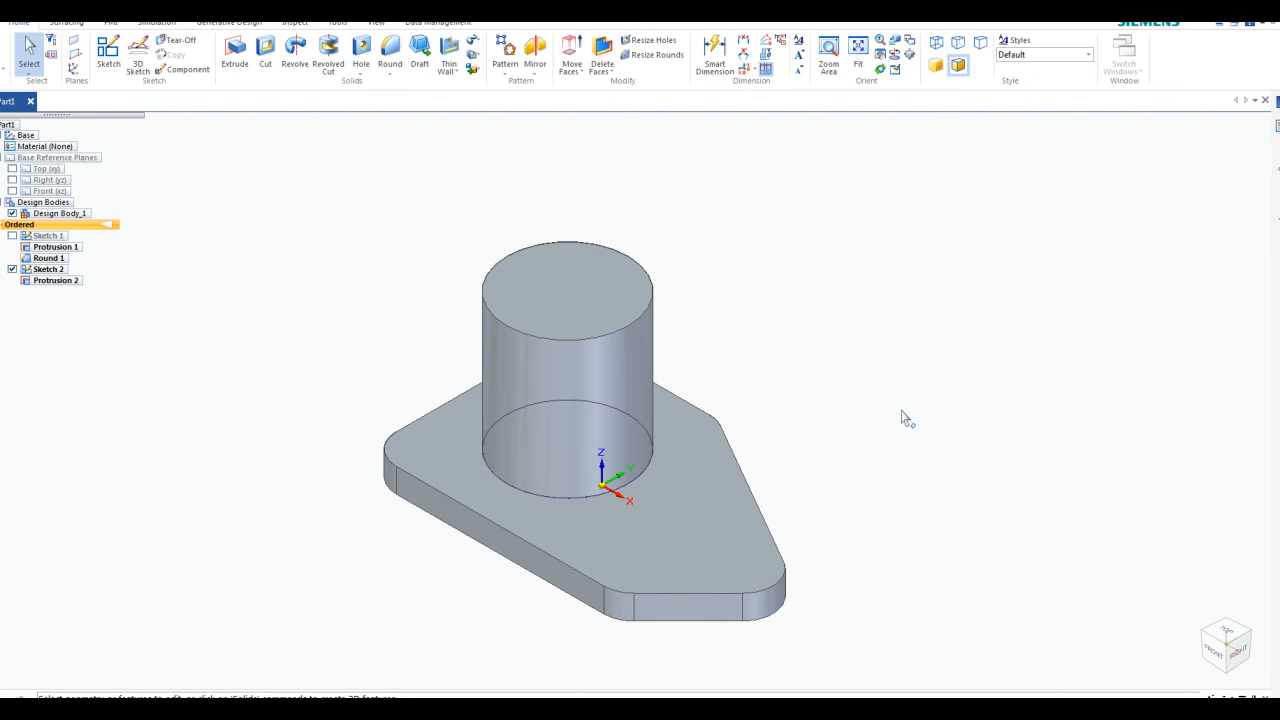
- Create a reference plane parallel to the plate's straight left side face, offset 95 mm inward past the cylinder
{"action": "mouse_move", "coordinate": [1208, 646]}
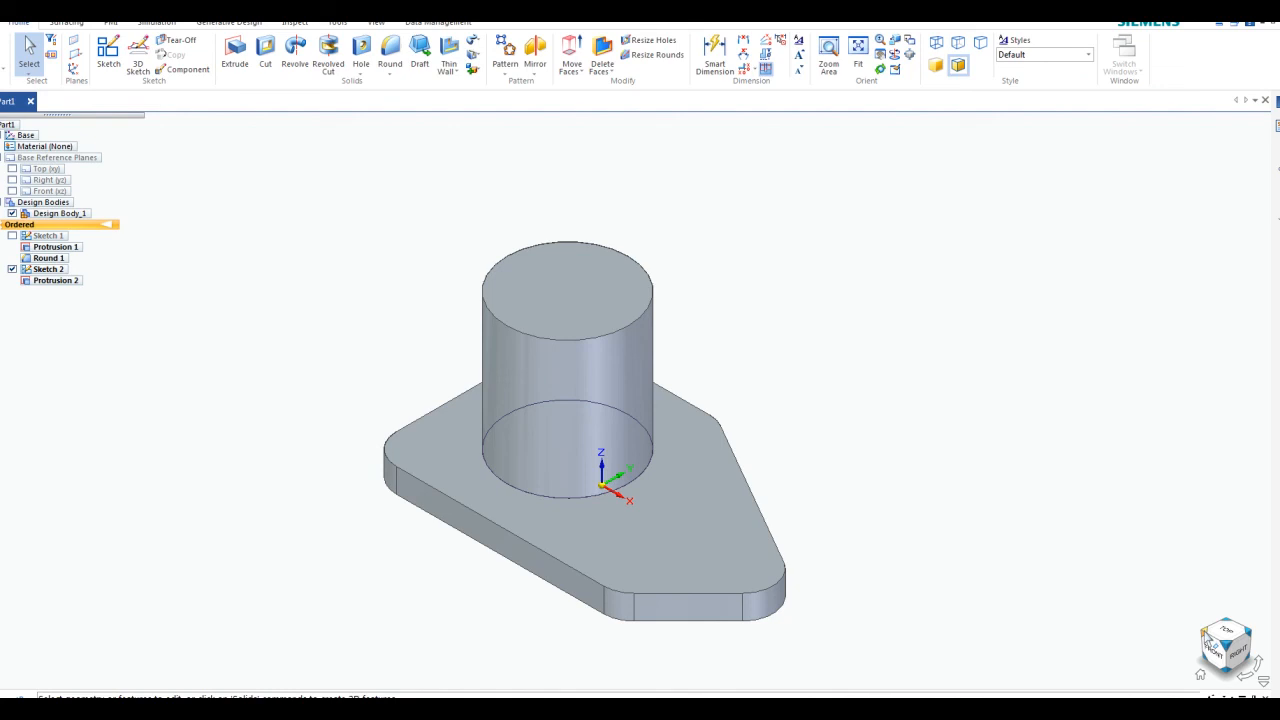
{"action": "key", "text": "ctrl"}
{"action": "key", "text": "ctrl"}
{"action": "left_click", "coordinate": [1204, 630]}
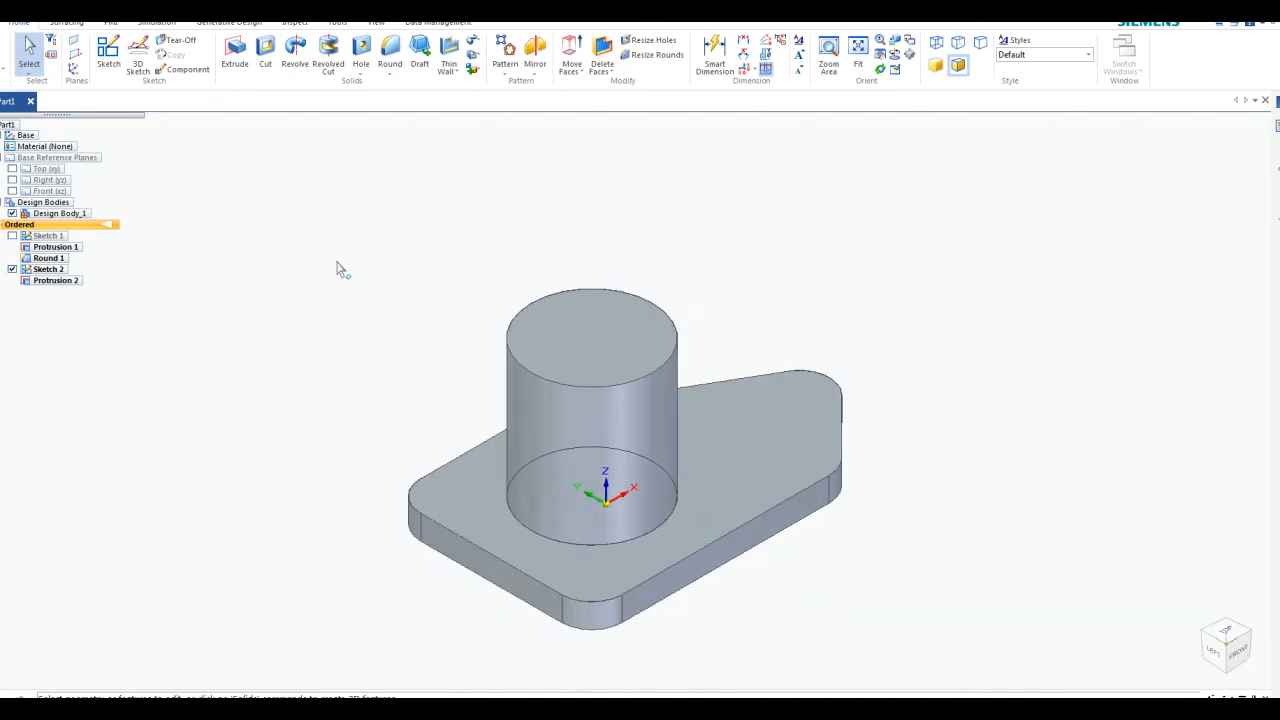
{"action": "left_click", "coordinate": [82, 56]}
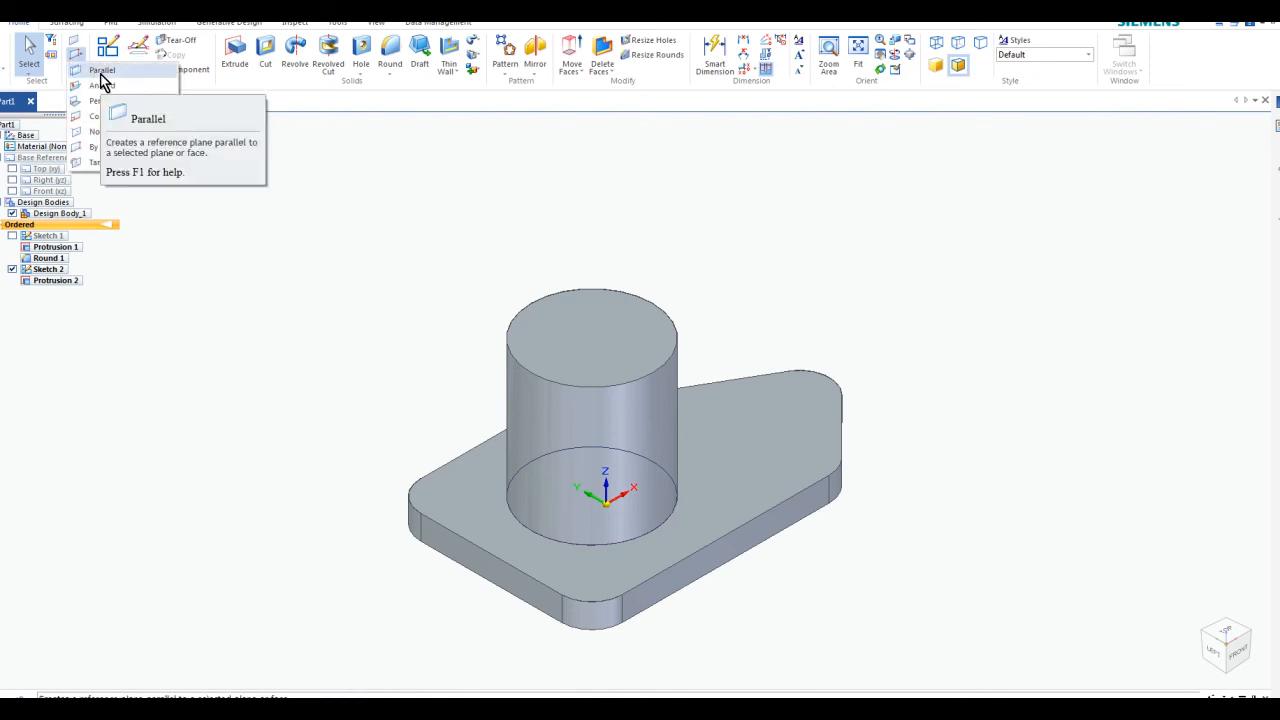
{"action": "left_click", "coordinate": [101, 72]}
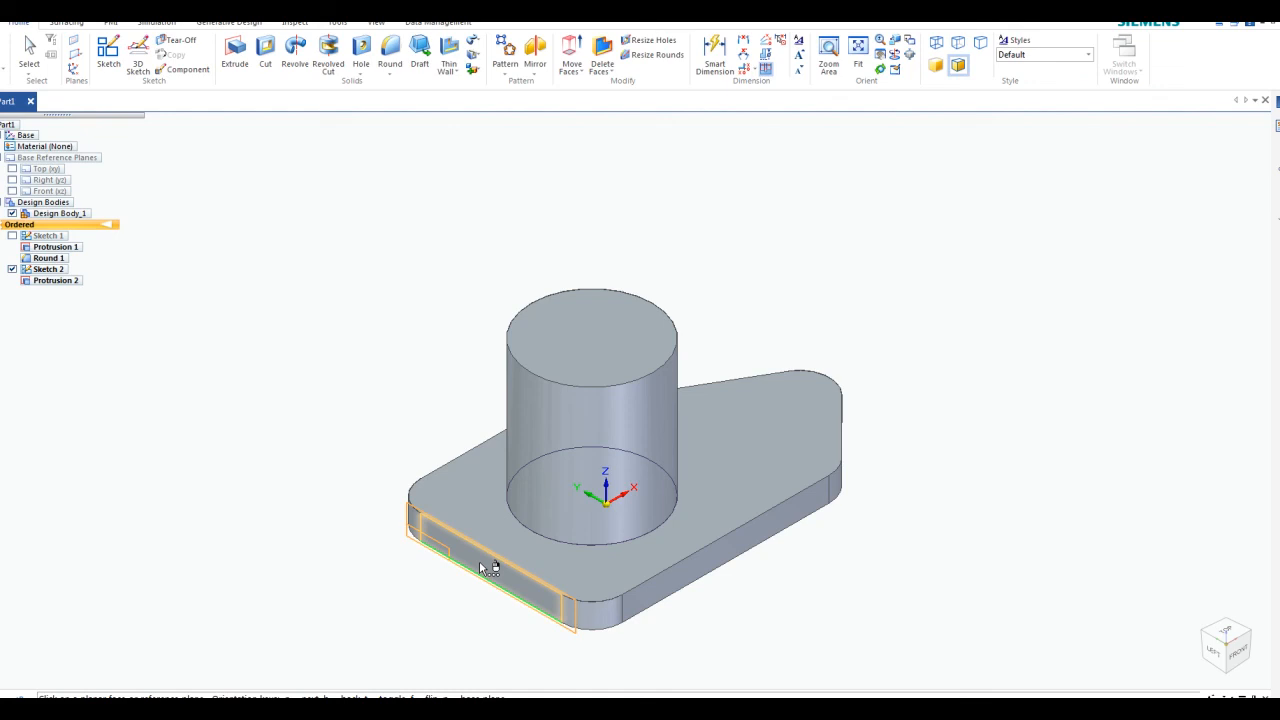
{"action": "scroll", "coordinate": [479, 561], "scroll_direction": "down", "scroll_amount": 5}
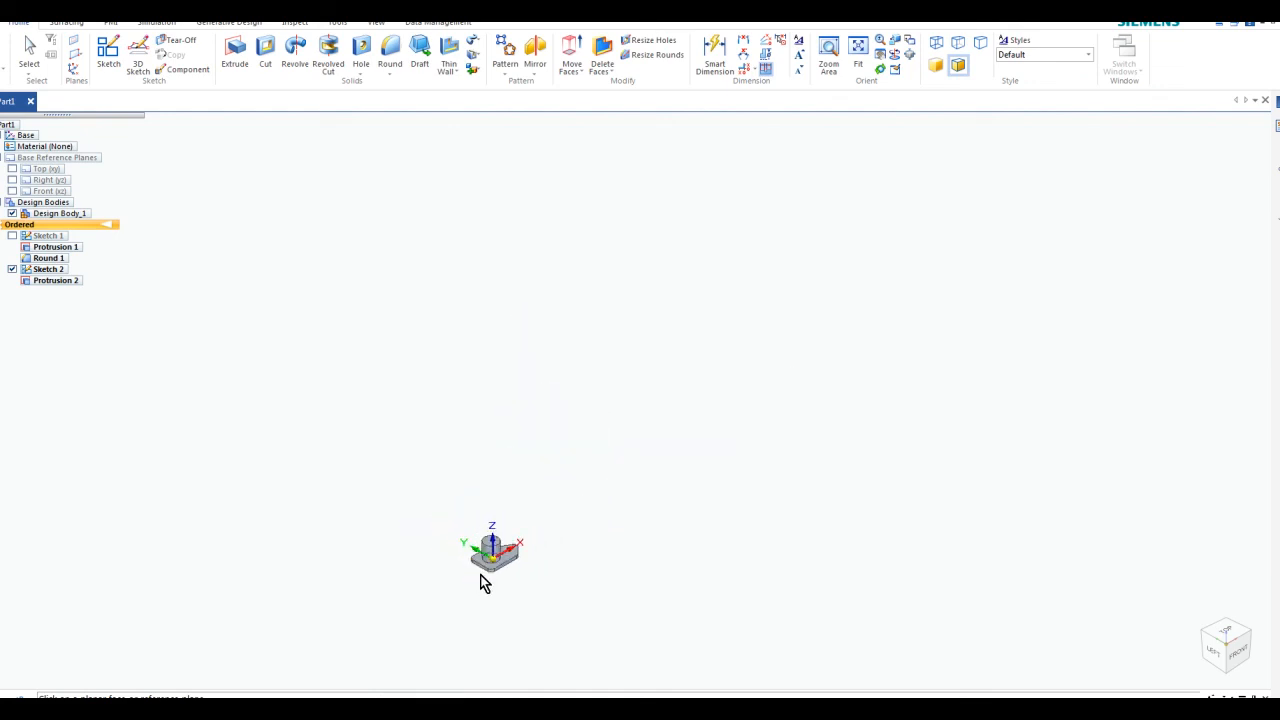
{"action": "scroll", "coordinate": [480, 568], "scroll_direction": "up", "scroll_amount": 5}
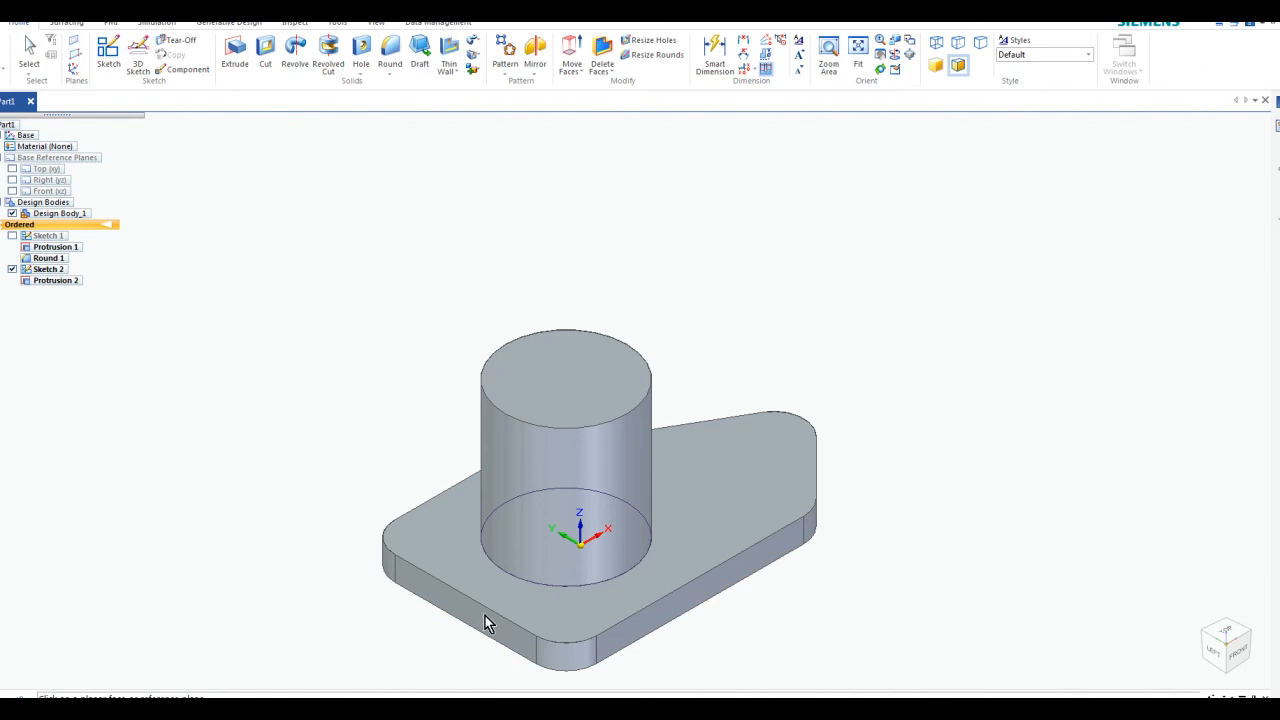
{"action": "left_click", "coordinate": [478, 616]}
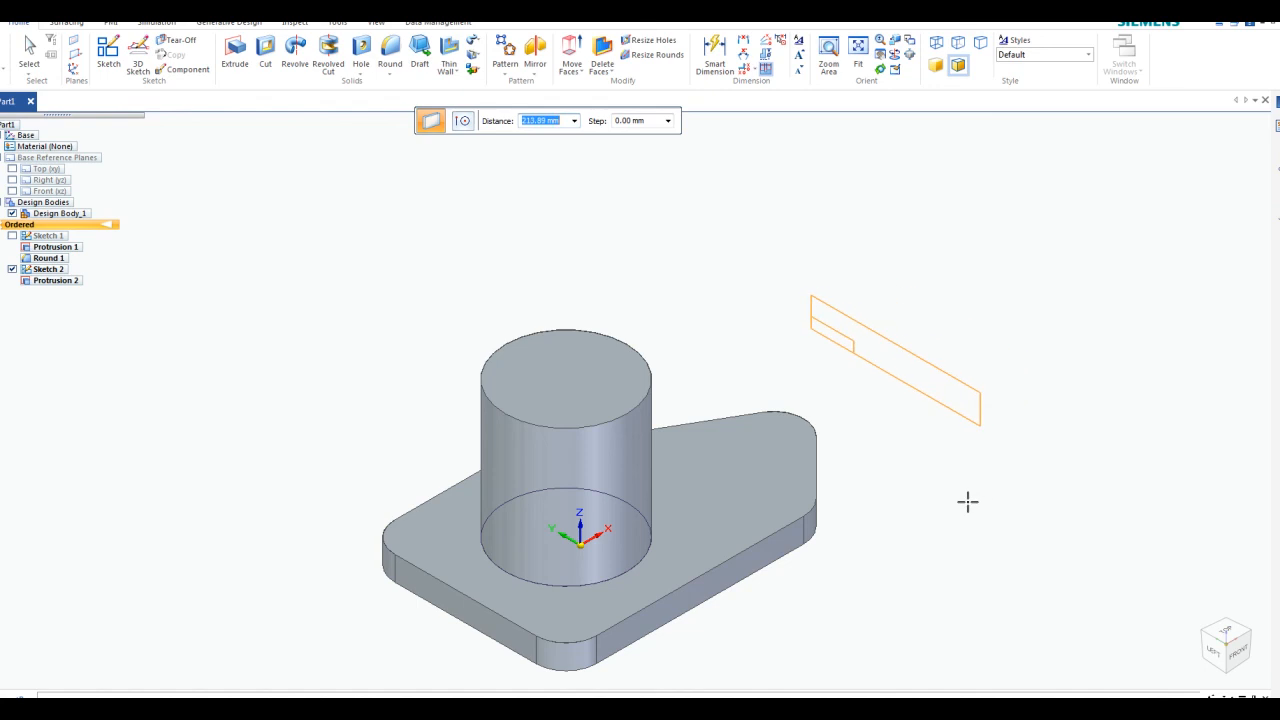
{"action": "type", "text": "95"}
{"action": "key", "text": "Tab"}
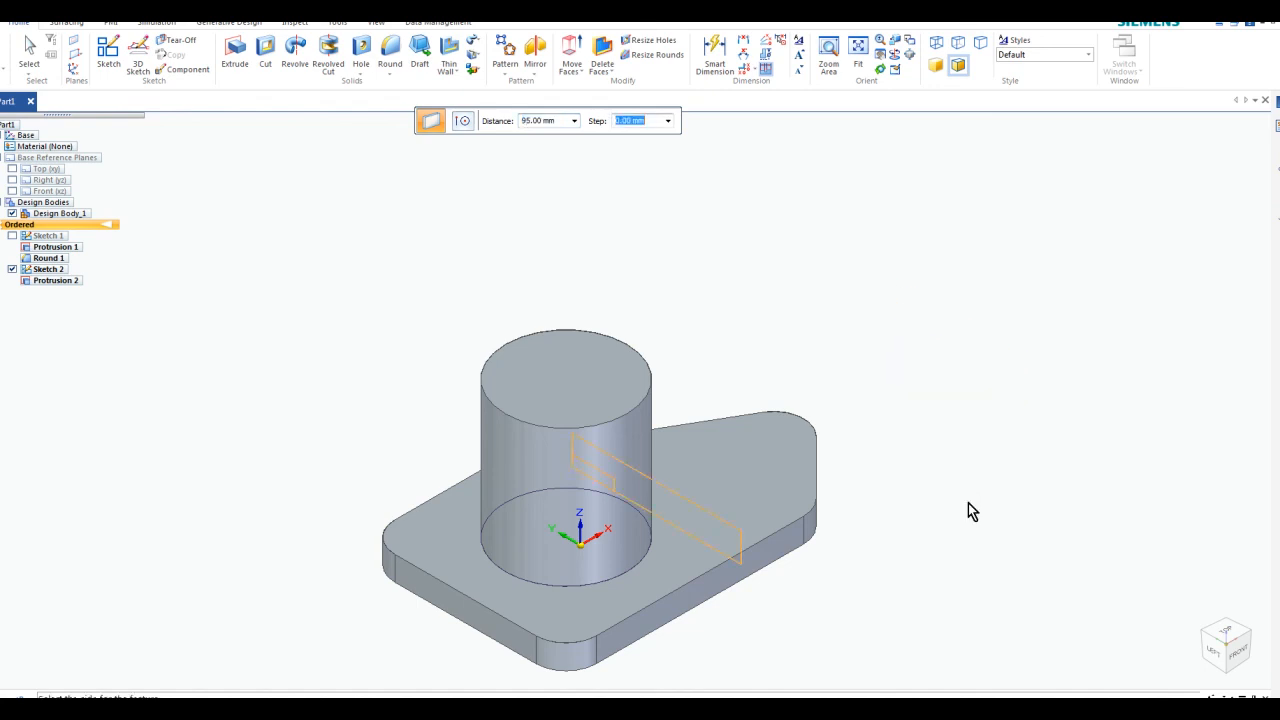
{"action": "left_click", "coordinate": [968, 511]}
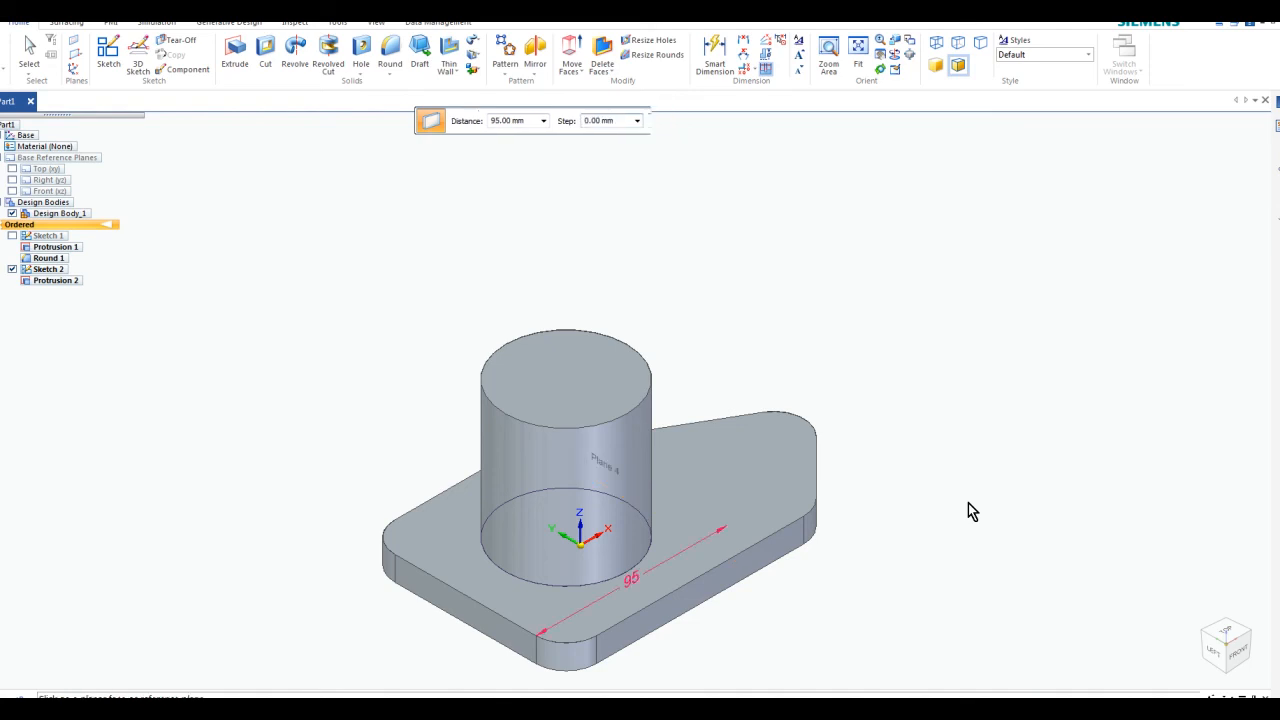
{"action": "key", "text": "Escape"}
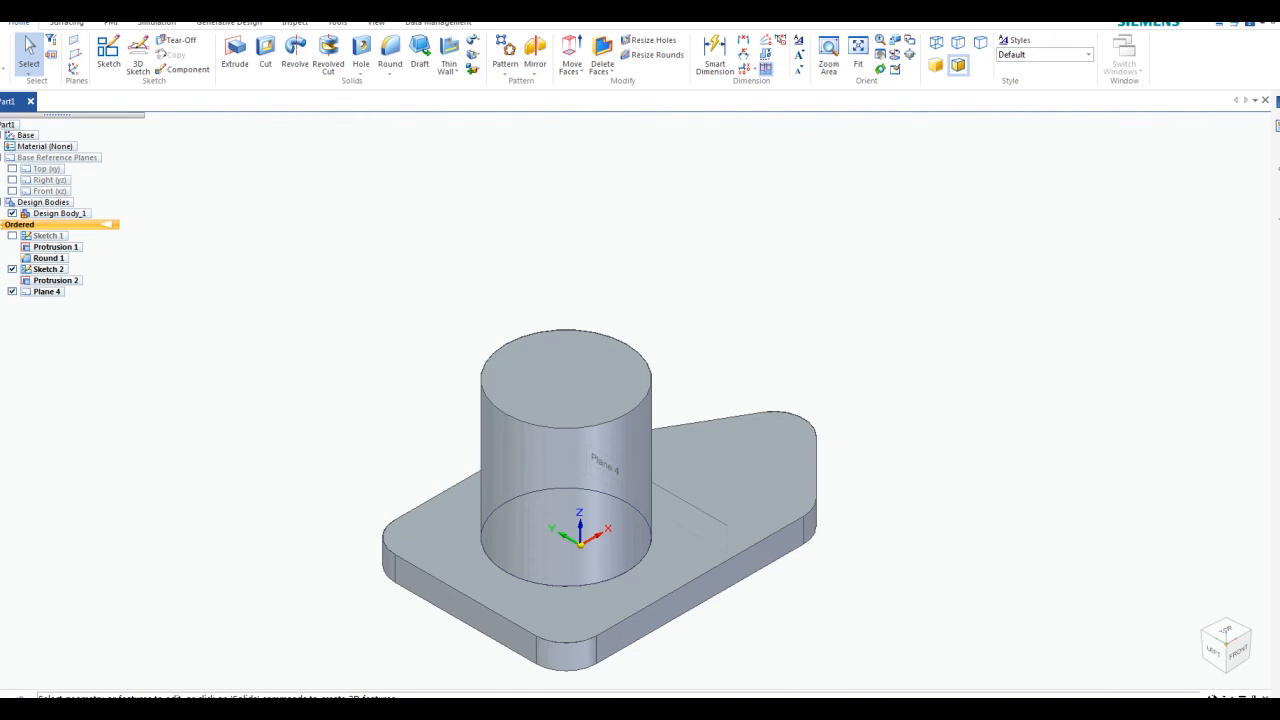
- Start a new sketch on the parallel reference plane offset from the plate's left side face
{"action": "left_click", "coordinate": [1205, 684]}
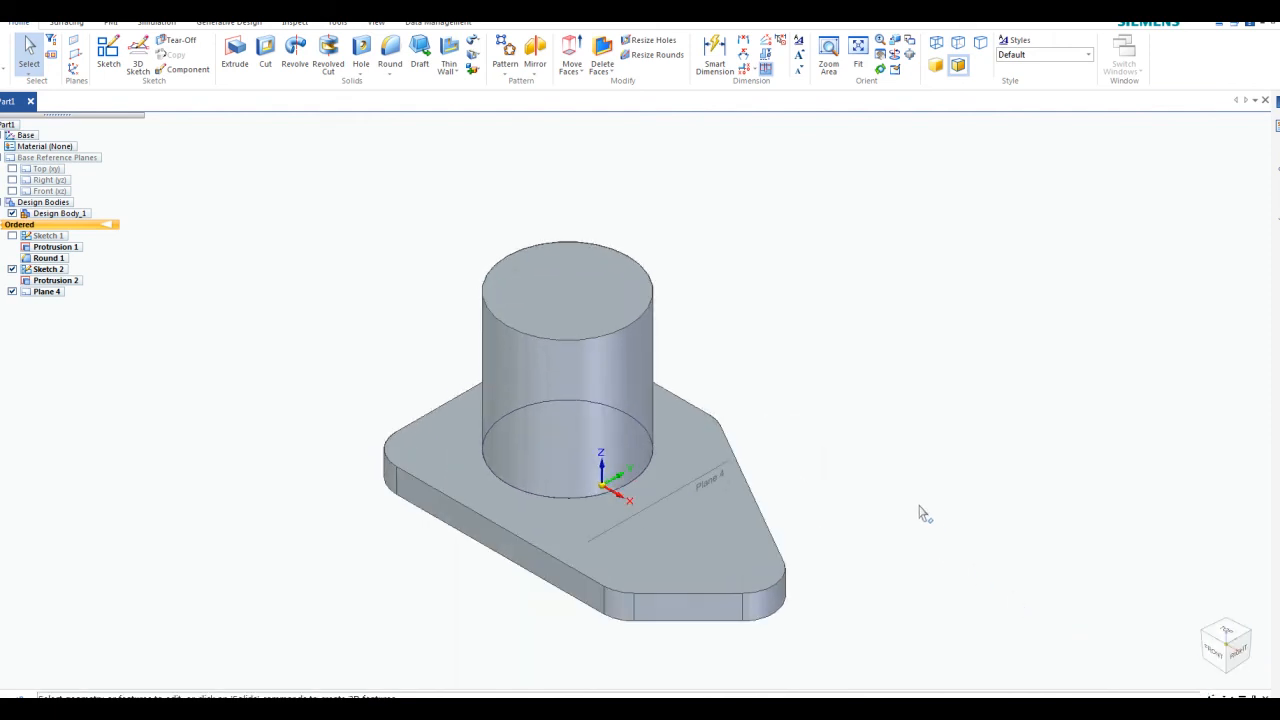
{"action": "left_click", "coordinate": [108, 55]}
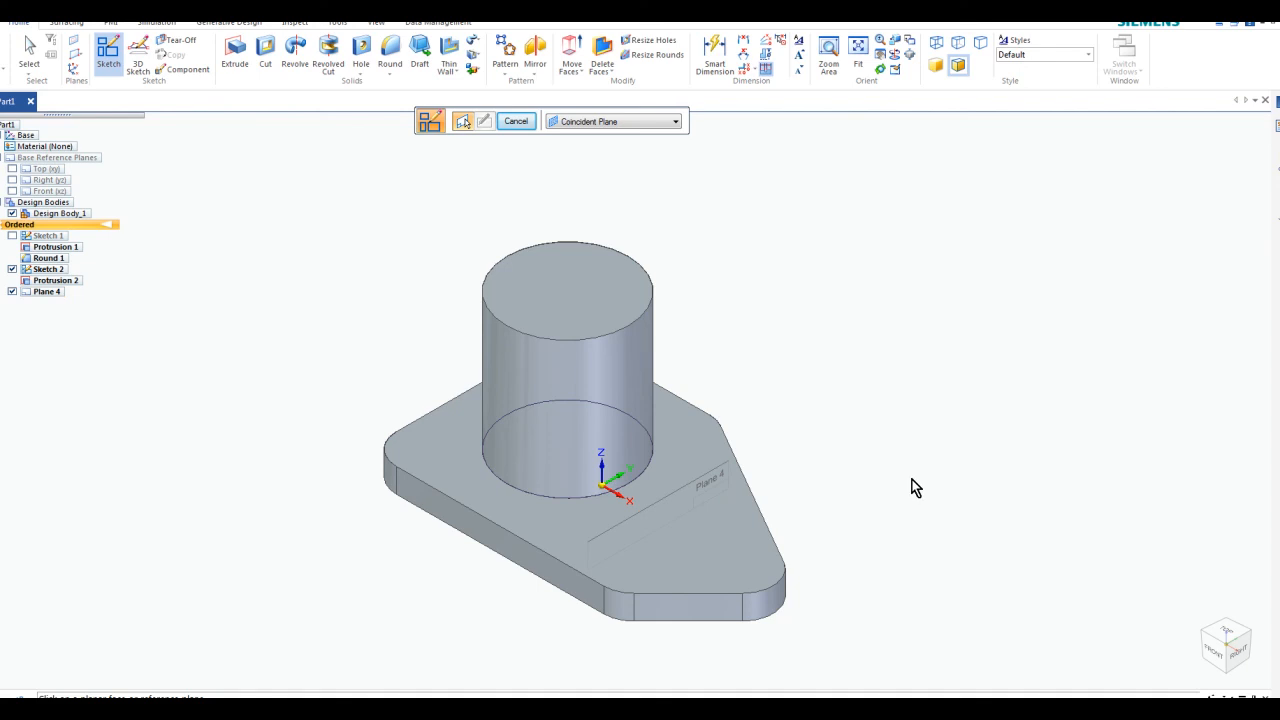
{"action": "left_click", "coordinate": [46, 292]}
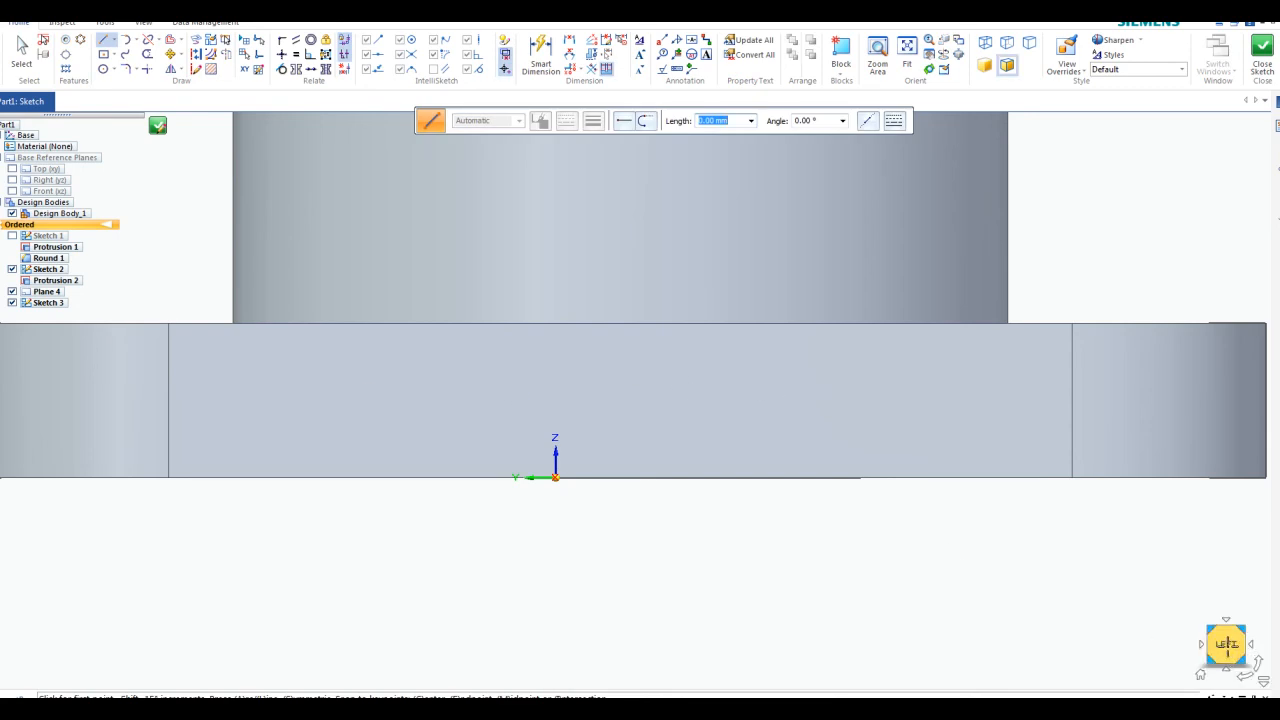
{"action": "left_click", "coordinate": [1228, 650]}
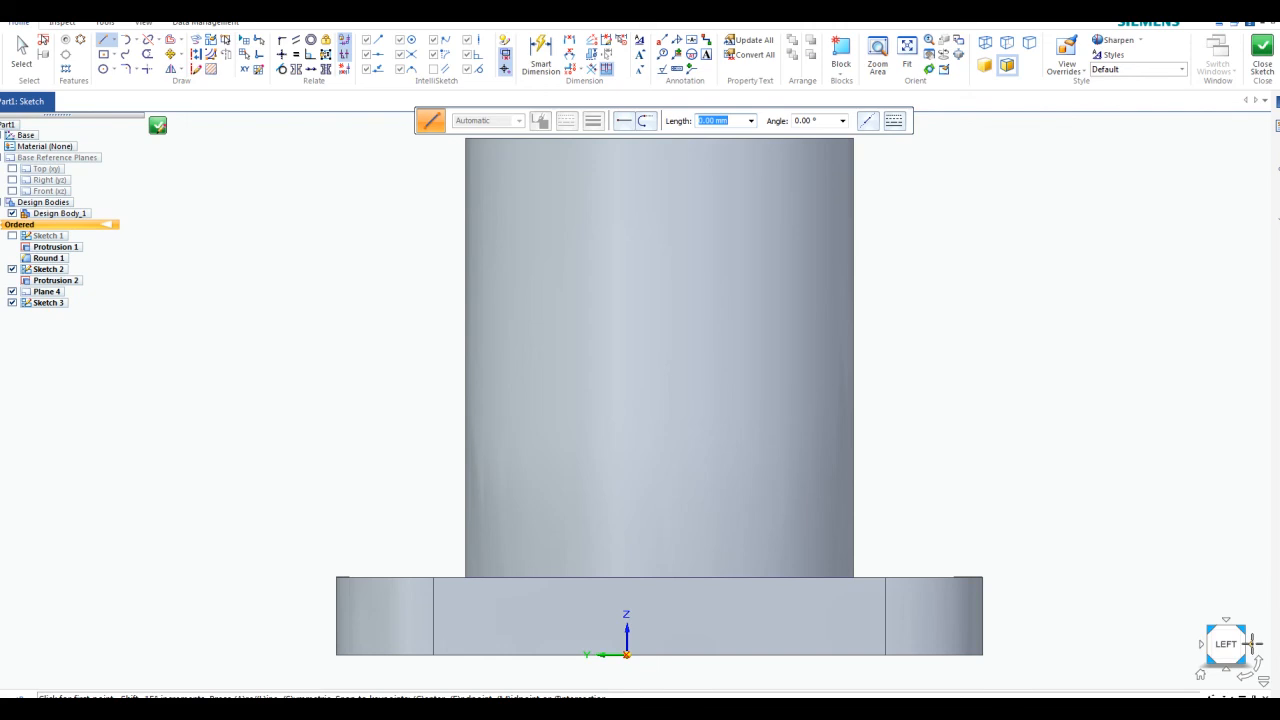
{"action": "left_click", "coordinate": [1250, 645]}
{"action": "left_click", "coordinate": [1250, 644]}
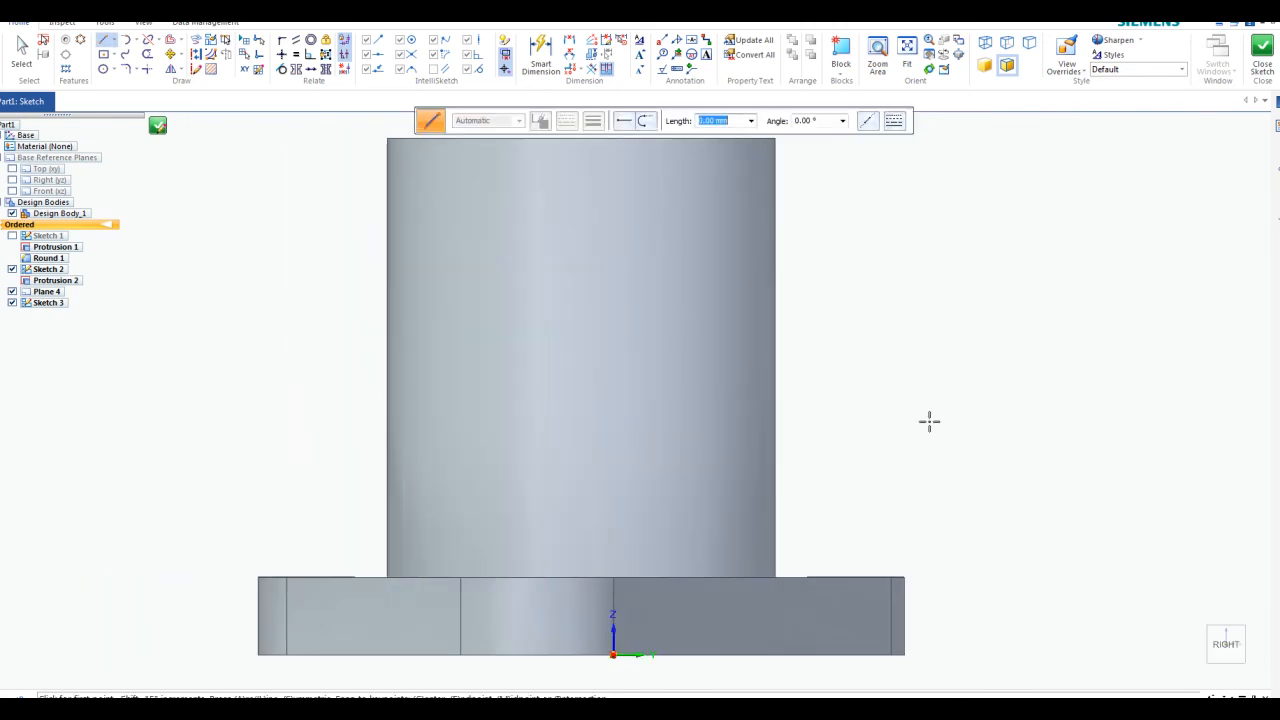
{"action": "scroll", "coordinate": [912, 416], "scroll_direction": "down", "scroll_amount": 2}
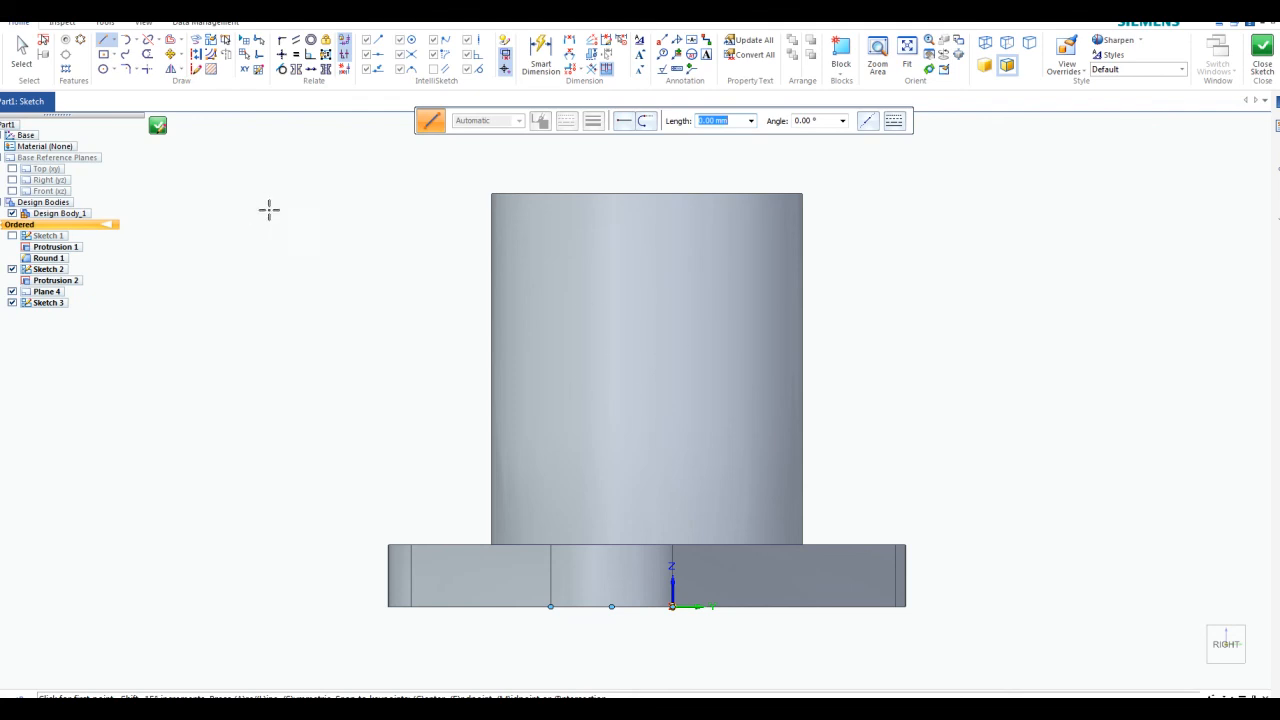
{"action": "scroll", "coordinate": [267, 210], "scroll_direction": "down", "scroll_amount": 1}
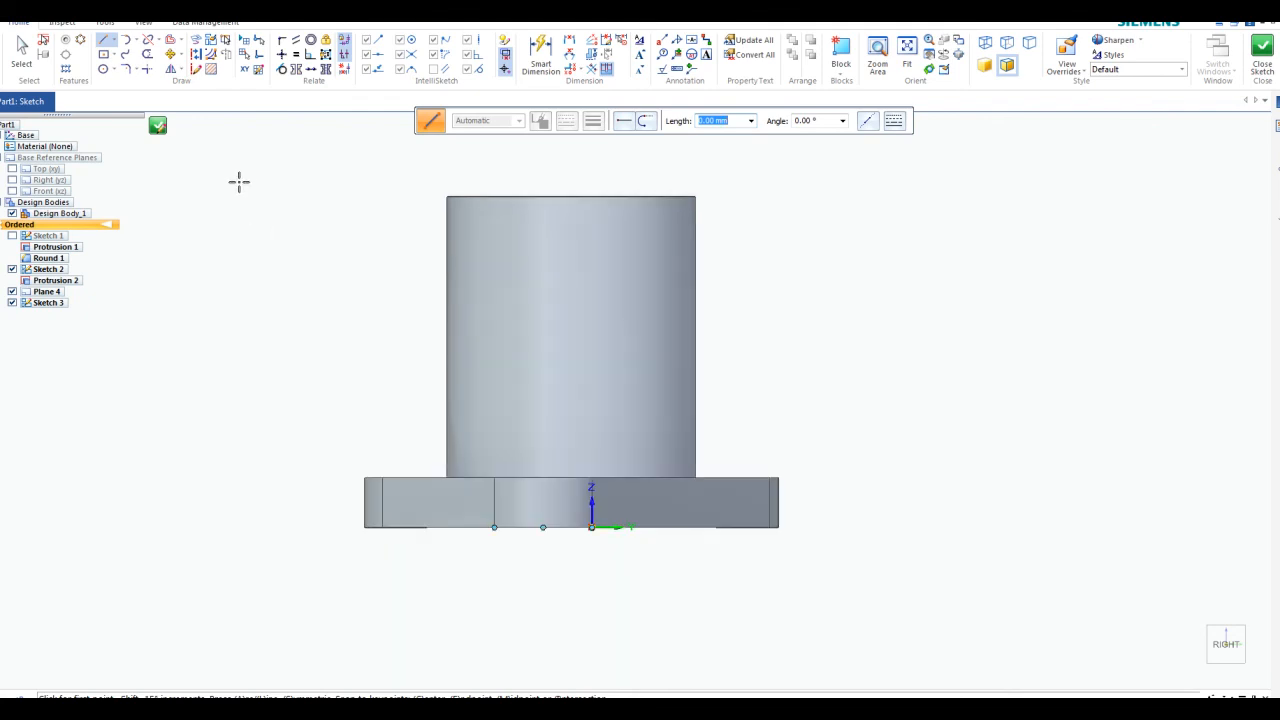
- Draw a 30 mm vertical line at 90° upward from the midpoint of the cylinder's base edge
{"action": "left_click", "coordinate": [107, 47]}
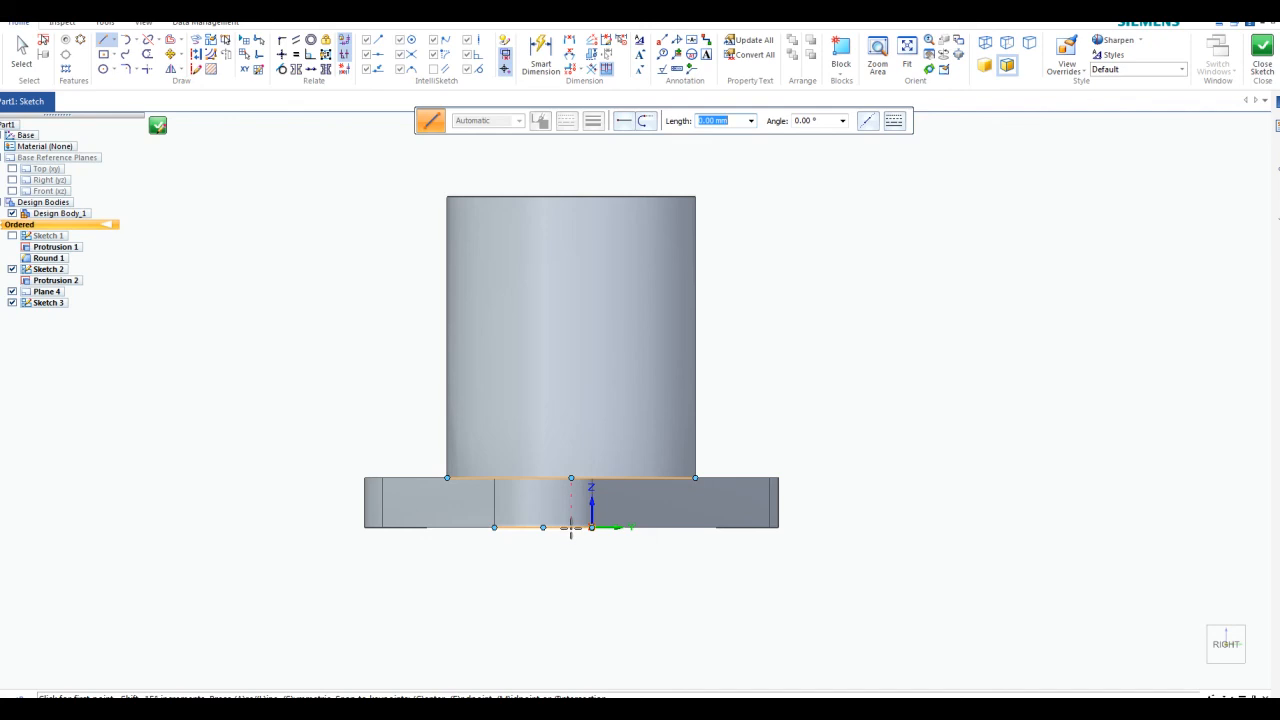
{"action": "left_click", "coordinate": [571, 477]}
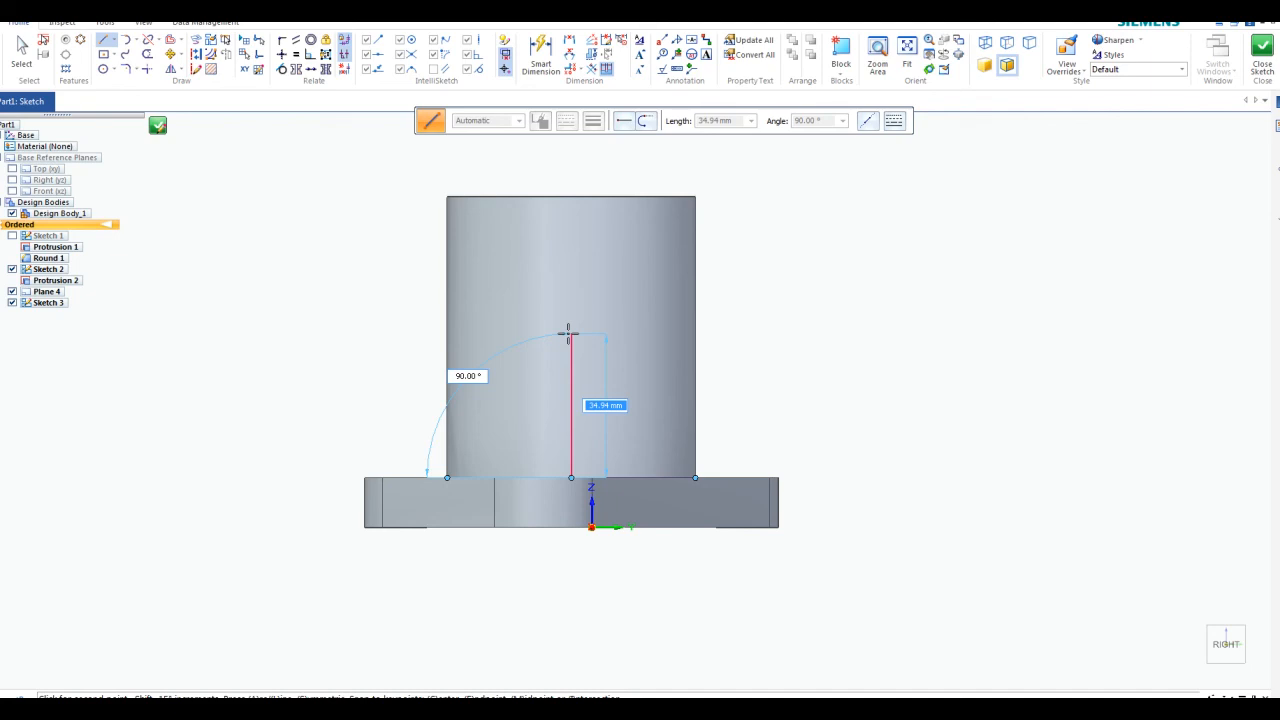
{"action": "type", "text": "30"}
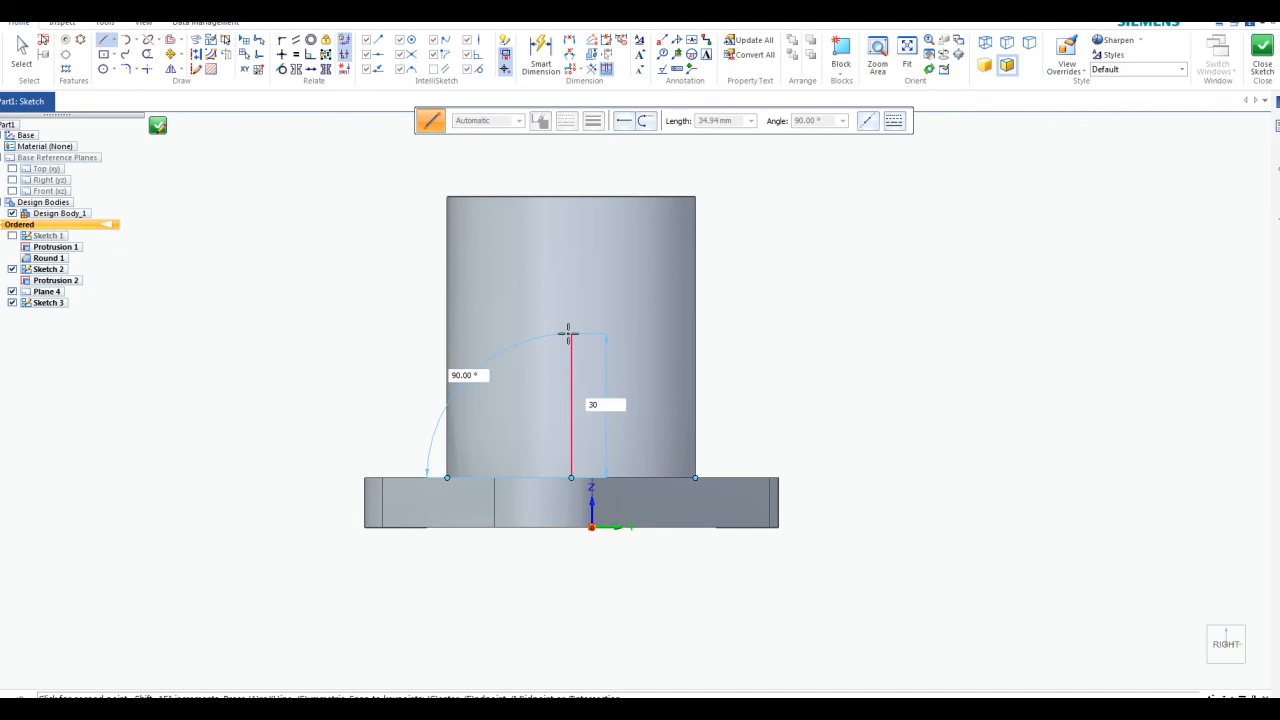
{"action": "key", "text": "Tab"}
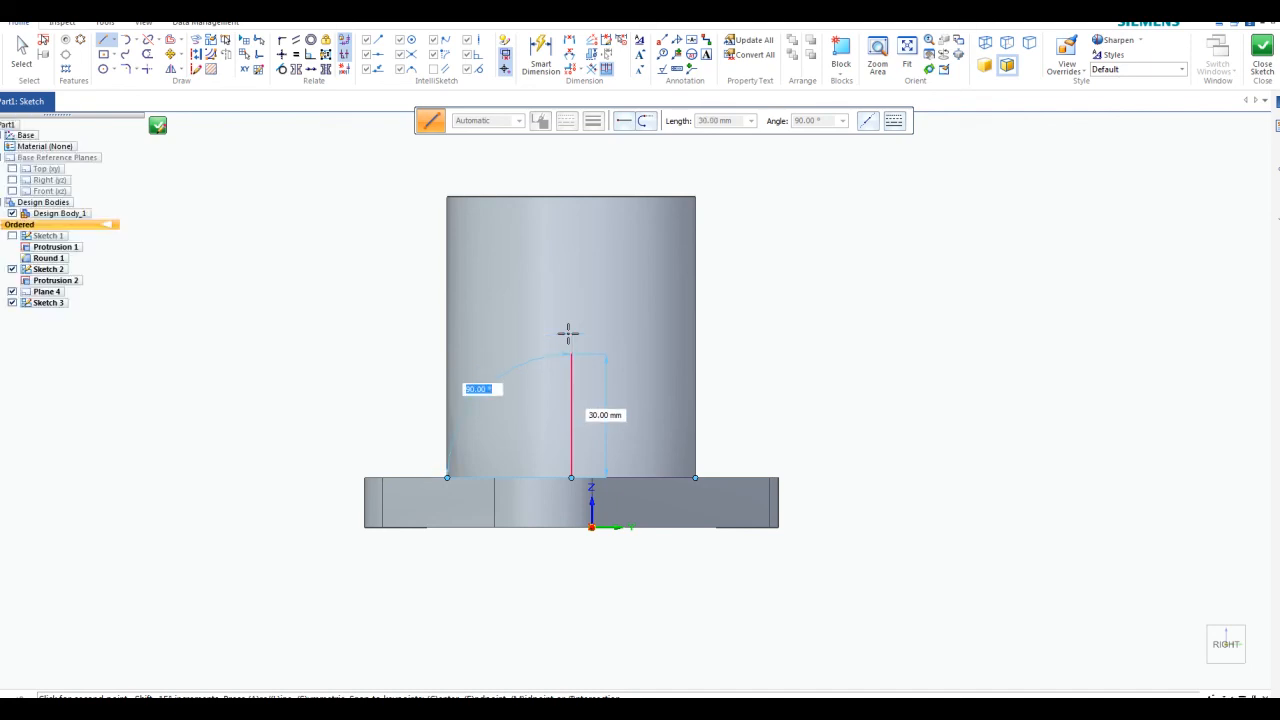
{"action": "key", "text": "Return"}
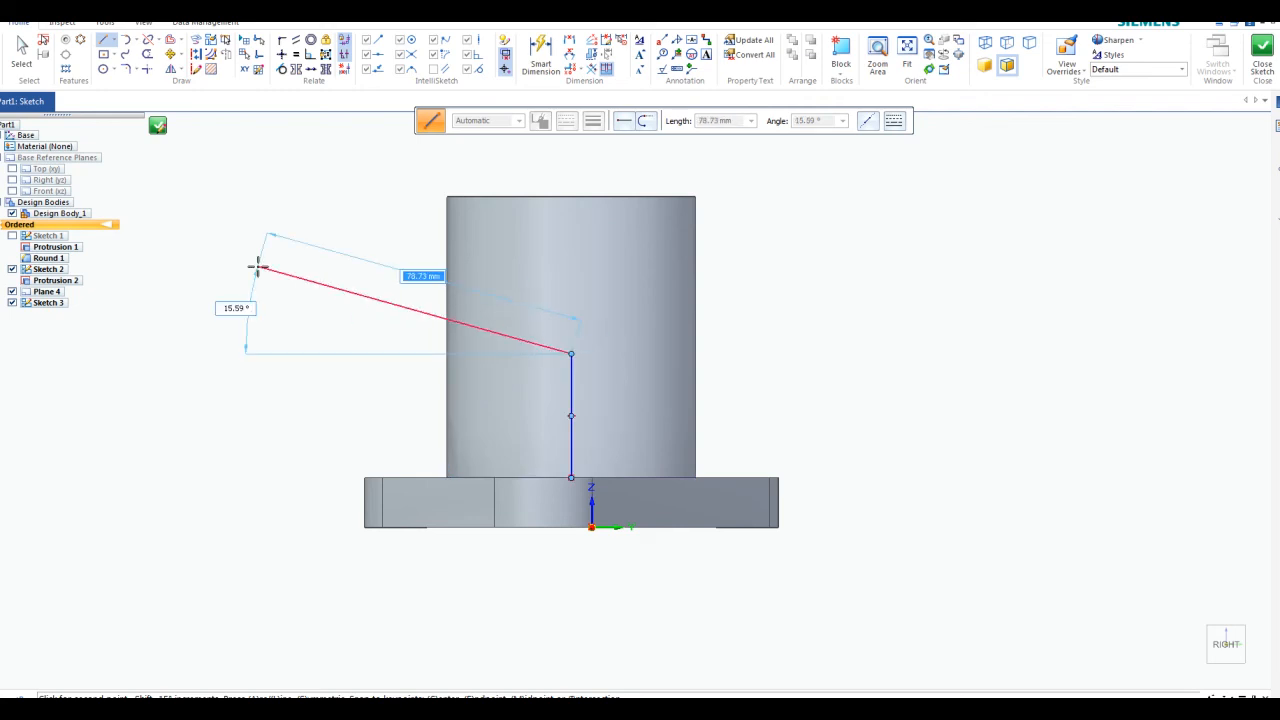
{"action": "key", "text": "Escape"}
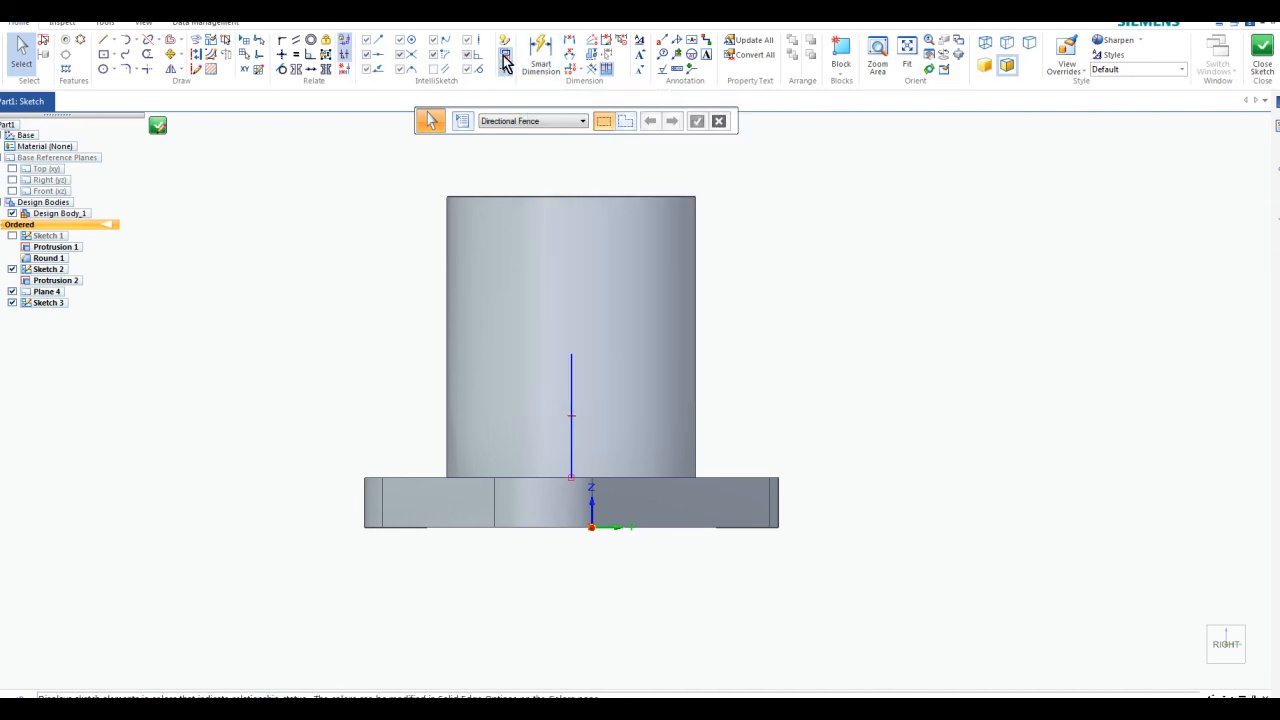
{"action": "left_click", "coordinate": [569, 44]}
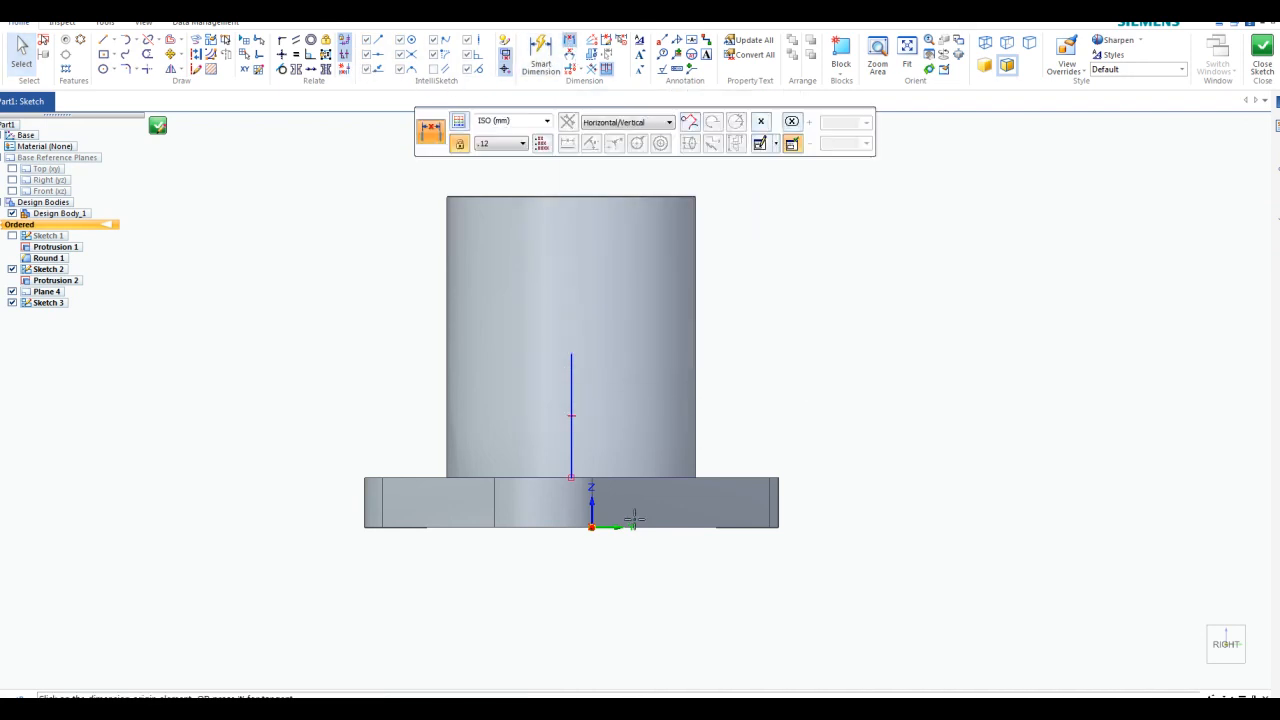
{"action": "left_click", "coordinate": [591, 527]}
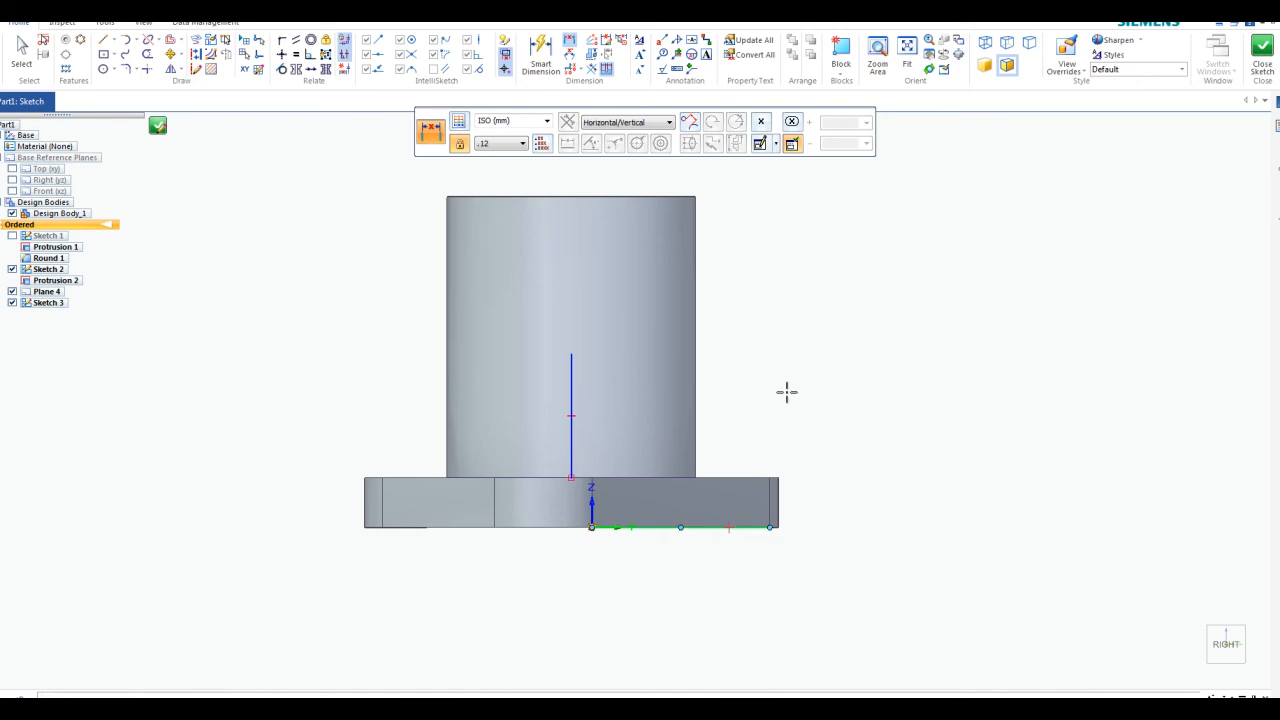
{"action": "left_click", "coordinate": [571, 353]}
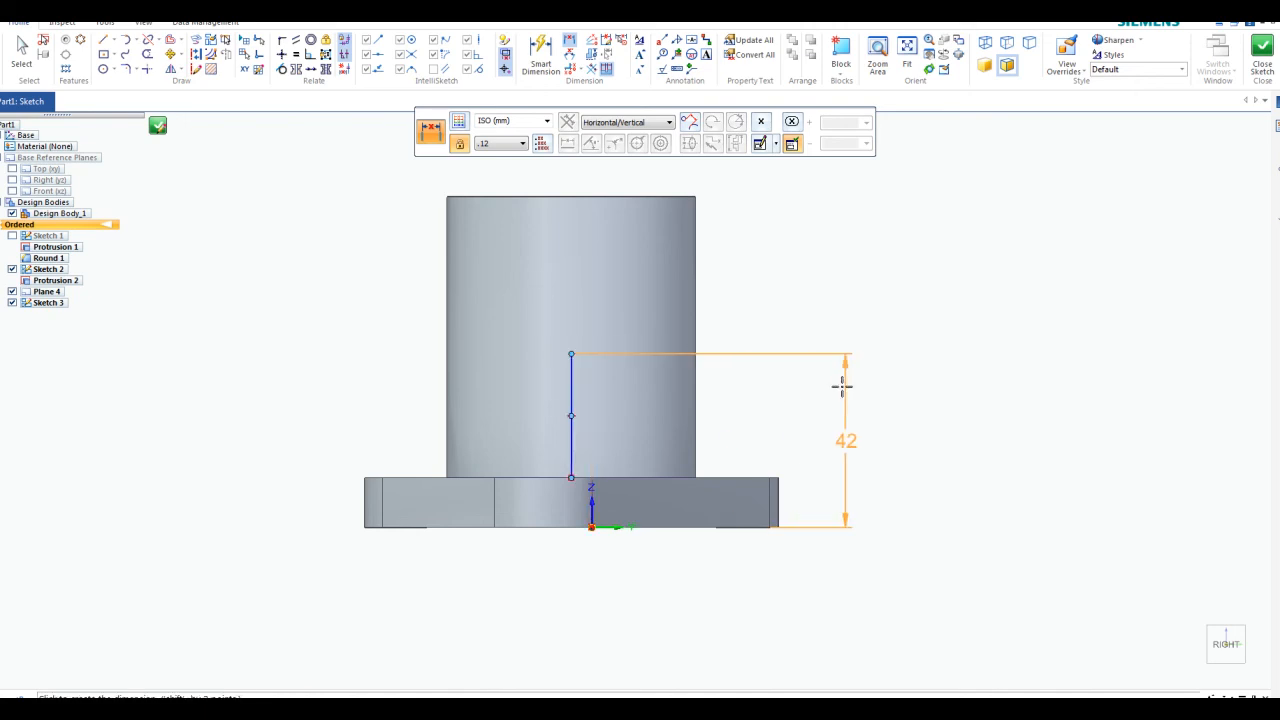
{"action": "key", "text": "Escape"}
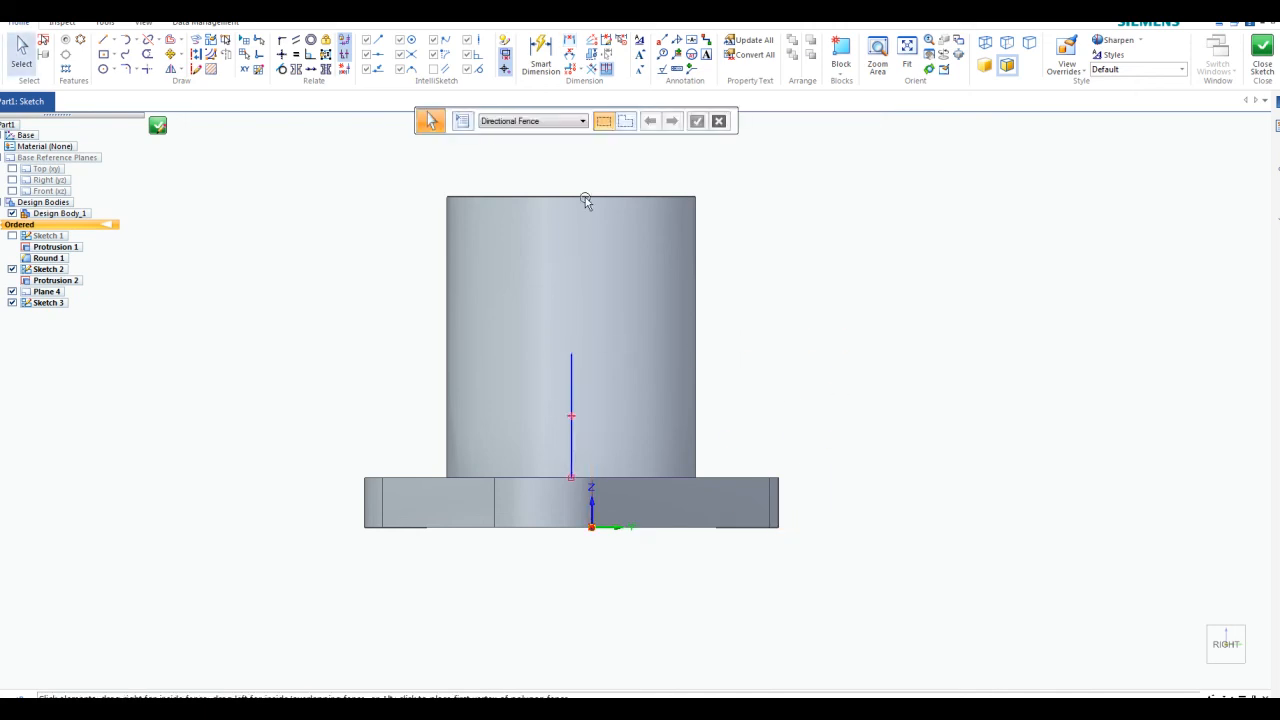
- Dimension the vertical line's length at 30 mm
{"action": "left_click", "coordinate": [541, 48]}
{"action": "left_click", "coordinate": [571, 376]}
{"action": "left_click", "coordinate": [769, 386]}
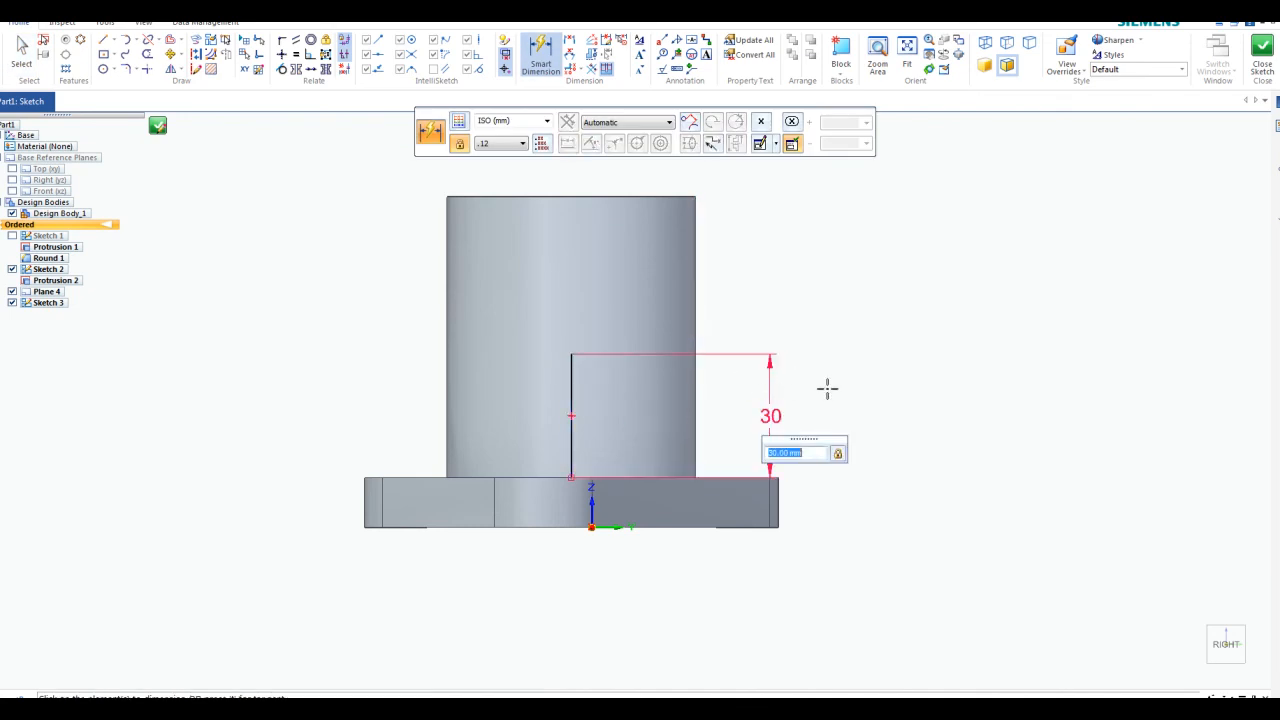
{"action": "key", "text": "Return"}
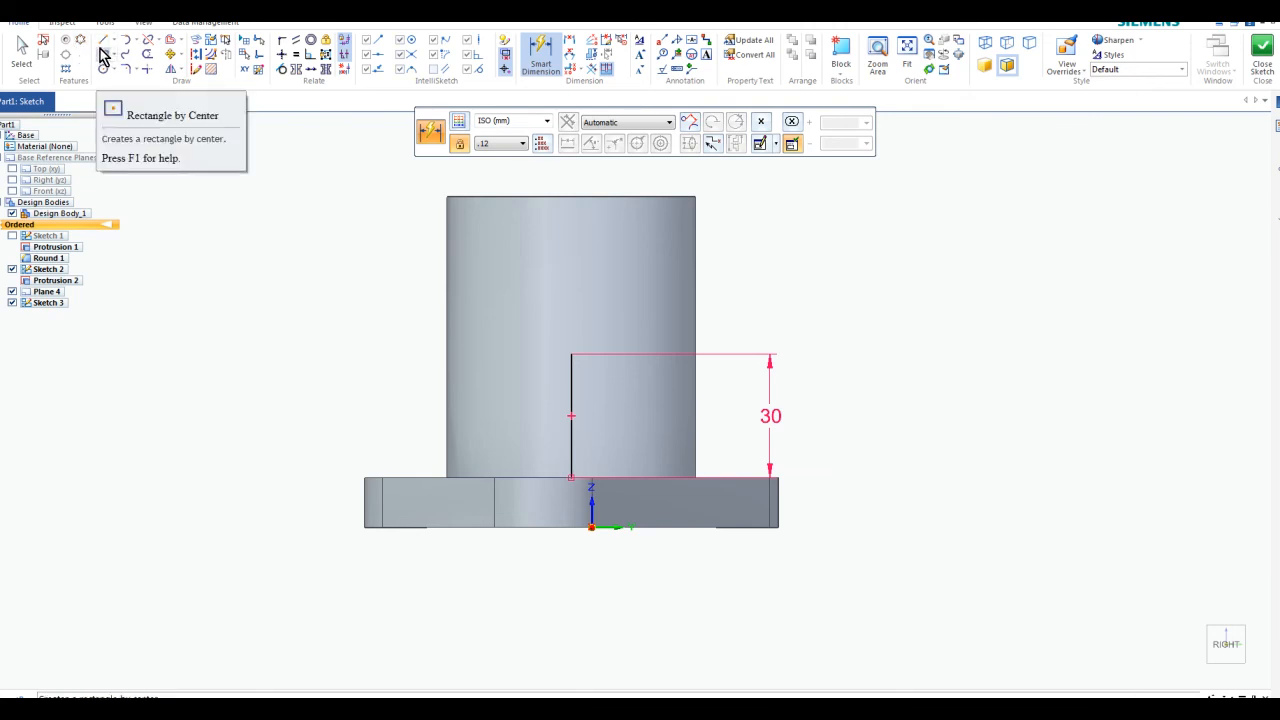
{"action": "key", "text": "Escape"}
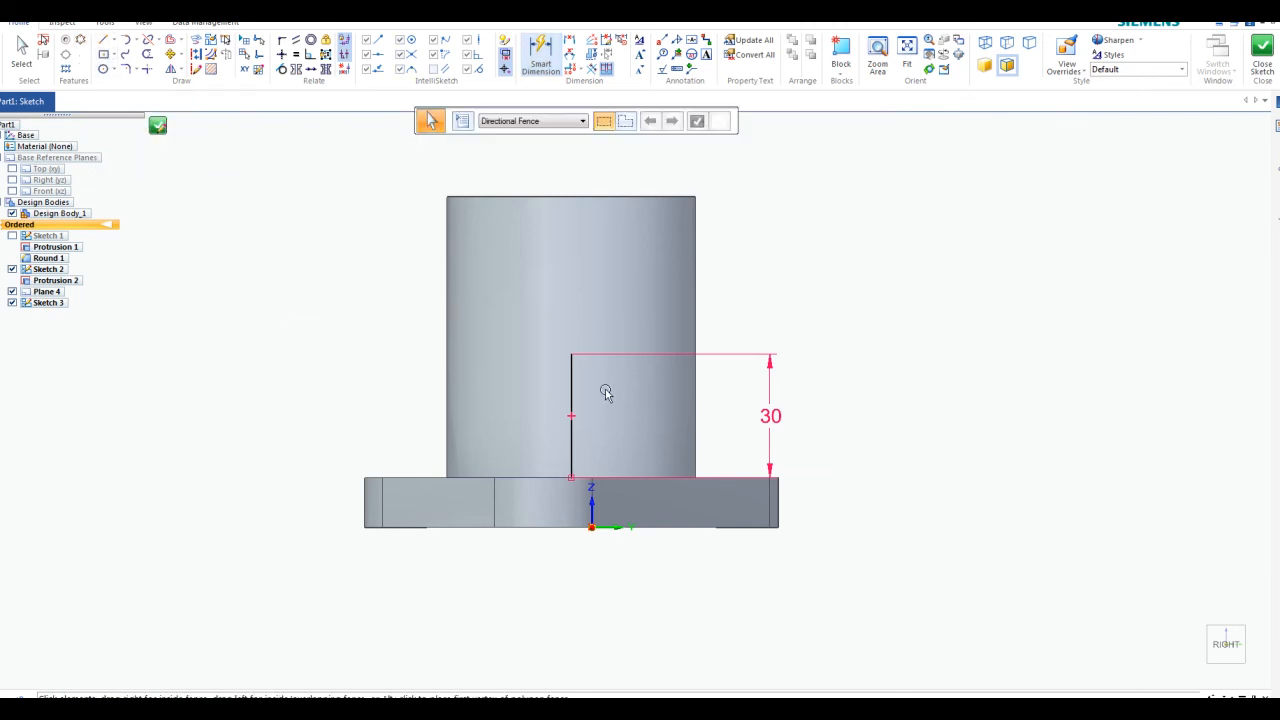
- Convert the 30 mm vertical line into a construction line
{"action": "left_click", "coordinate": [571, 381]}
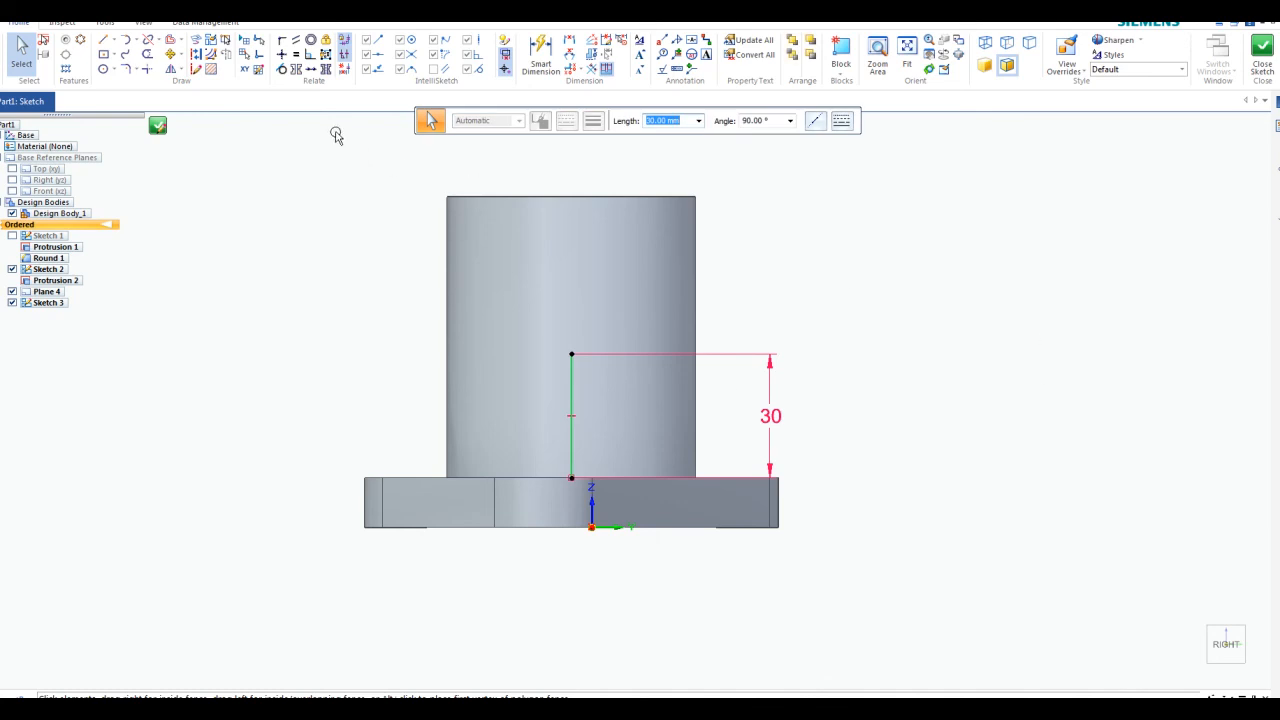
{"action": "left_click", "coordinate": [198, 62]}
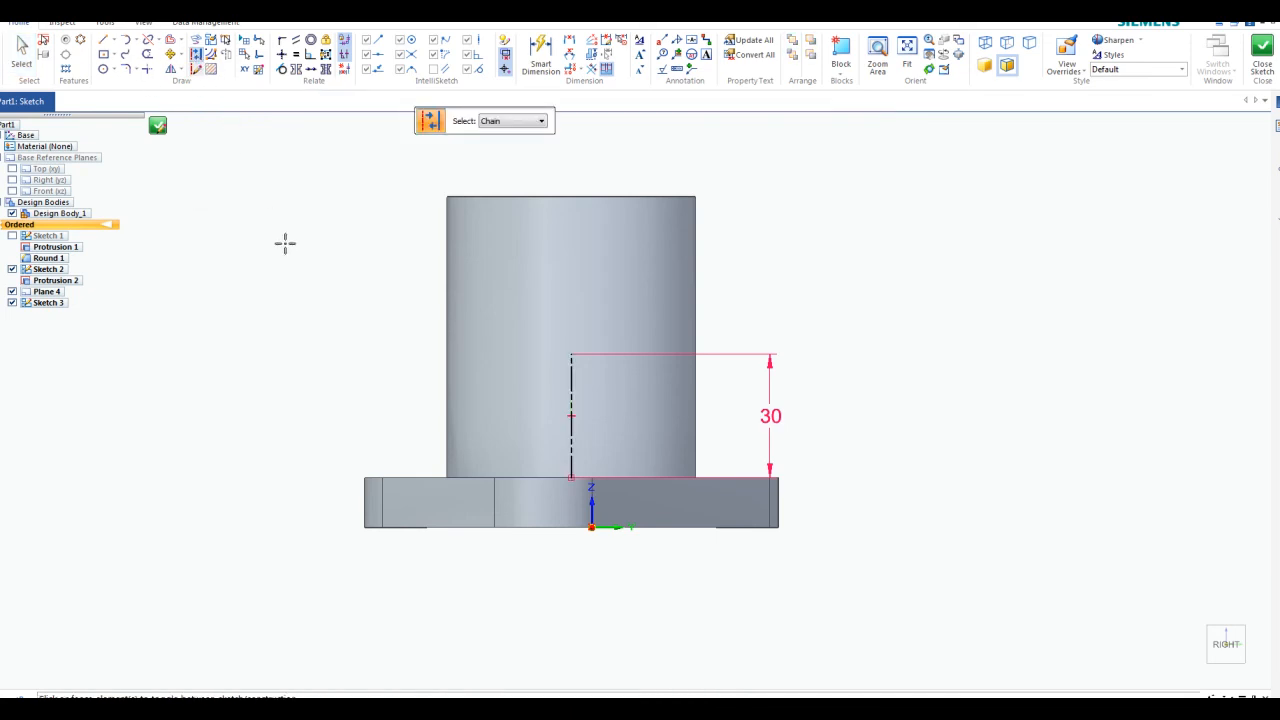
{"action": "key", "text": "Escape"}
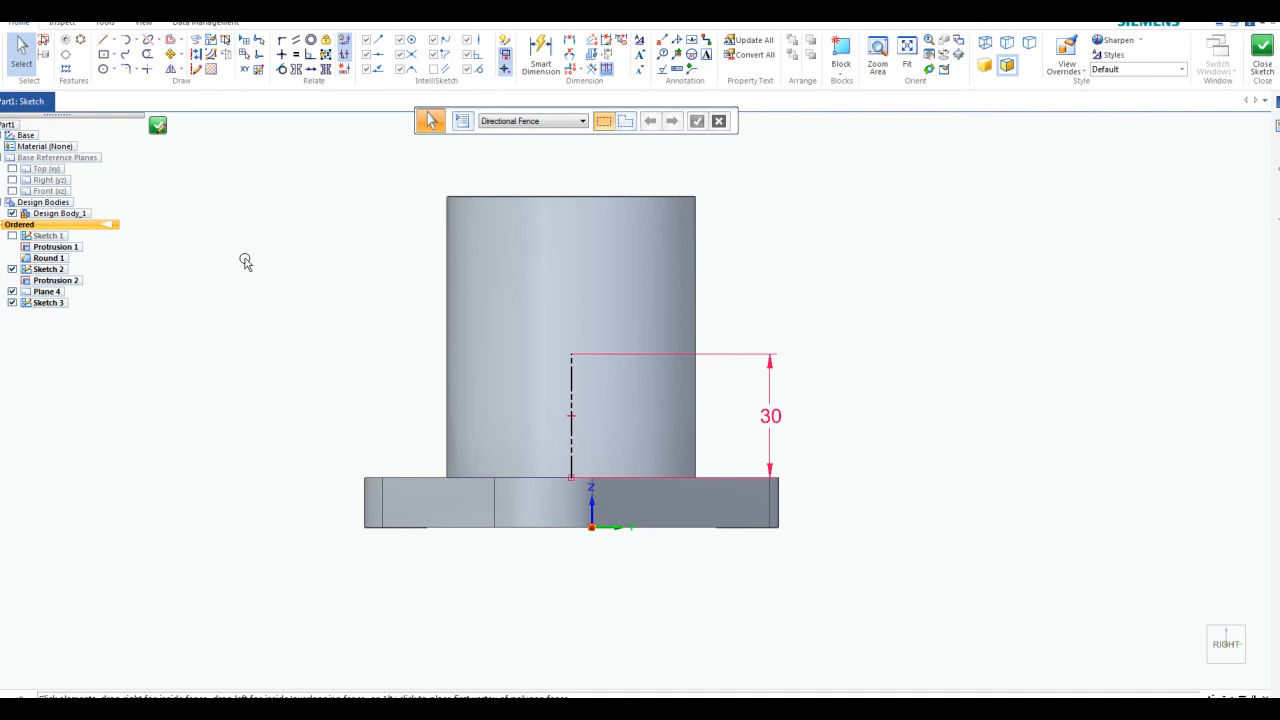
- Sketch a closed arch profile beside the construction line, with vertical sides about 22 mm long, a tangent semicircle of about 9 mm radius and a flat base
{"action": "left_click", "coordinate": [105, 47]}
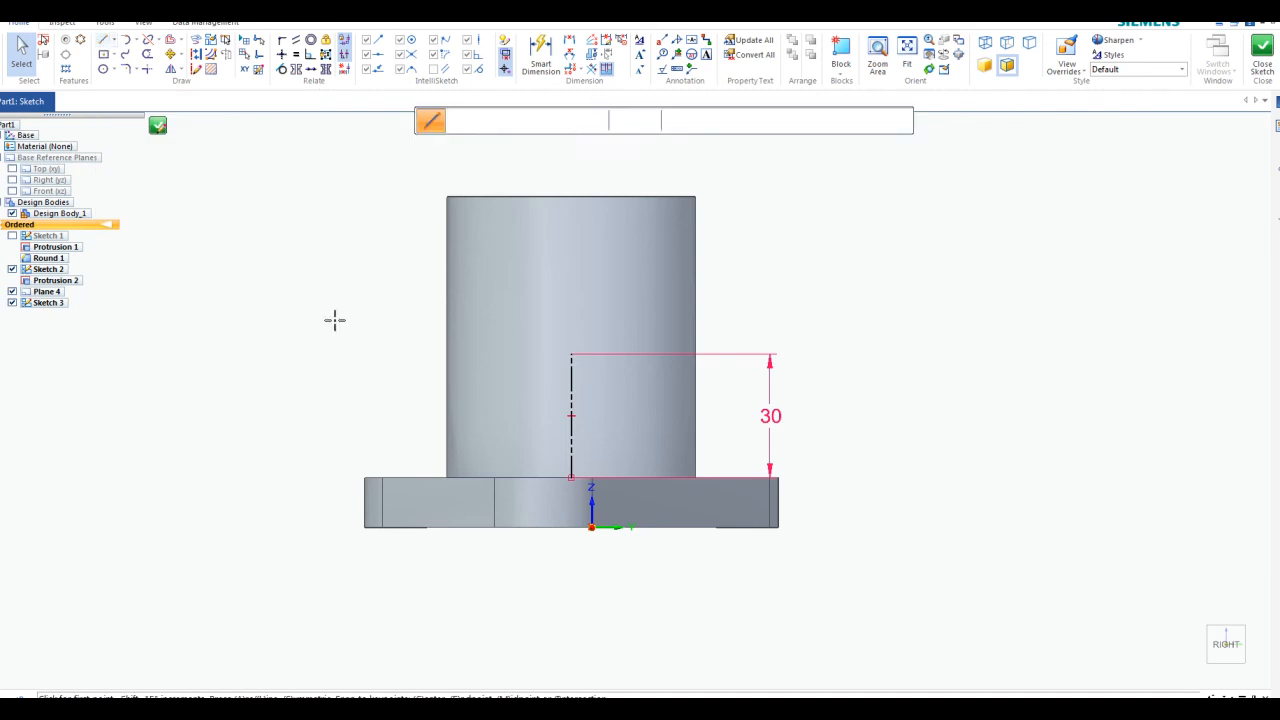
{"action": "scroll", "coordinate": [485, 437], "scroll_direction": "up", "scroll_amount": 3}
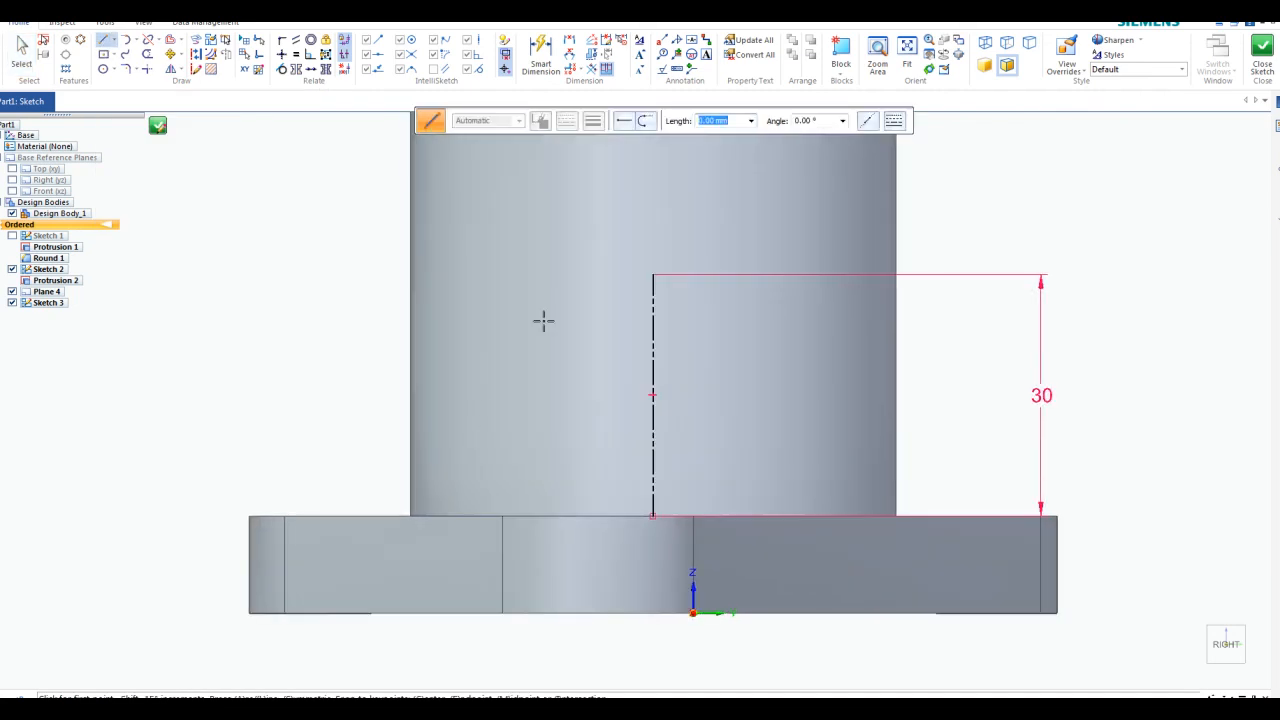
{"action": "scroll", "coordinate": [543, 321], "scroll_direction": "up", "scroll_amount": 1}
{"action": "scroll", "coordinate": [540, 321], "scroll_direction": "down", "scroll_amount": 2}
{"action": "scroll", "coordinate": [513, 289], "scroll_direction": "up", "scroll_amount": 1}
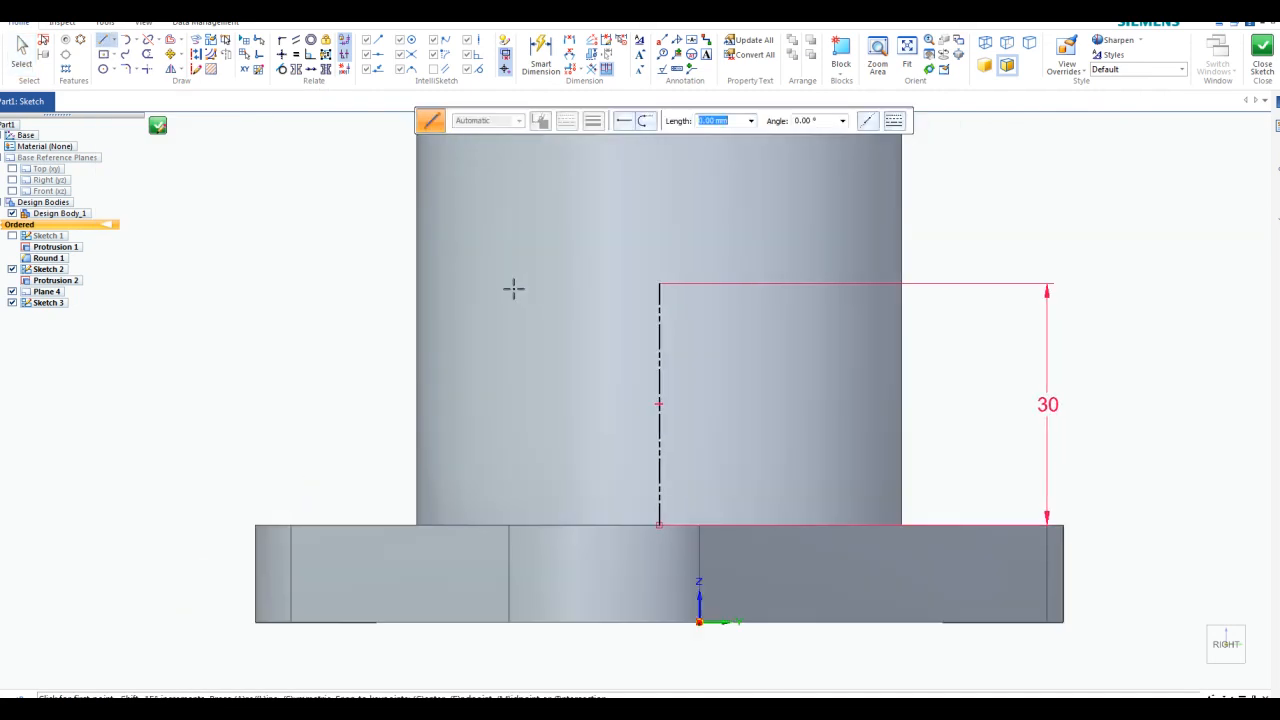
{"action": "left_click", "coordinate": [450, 491]}
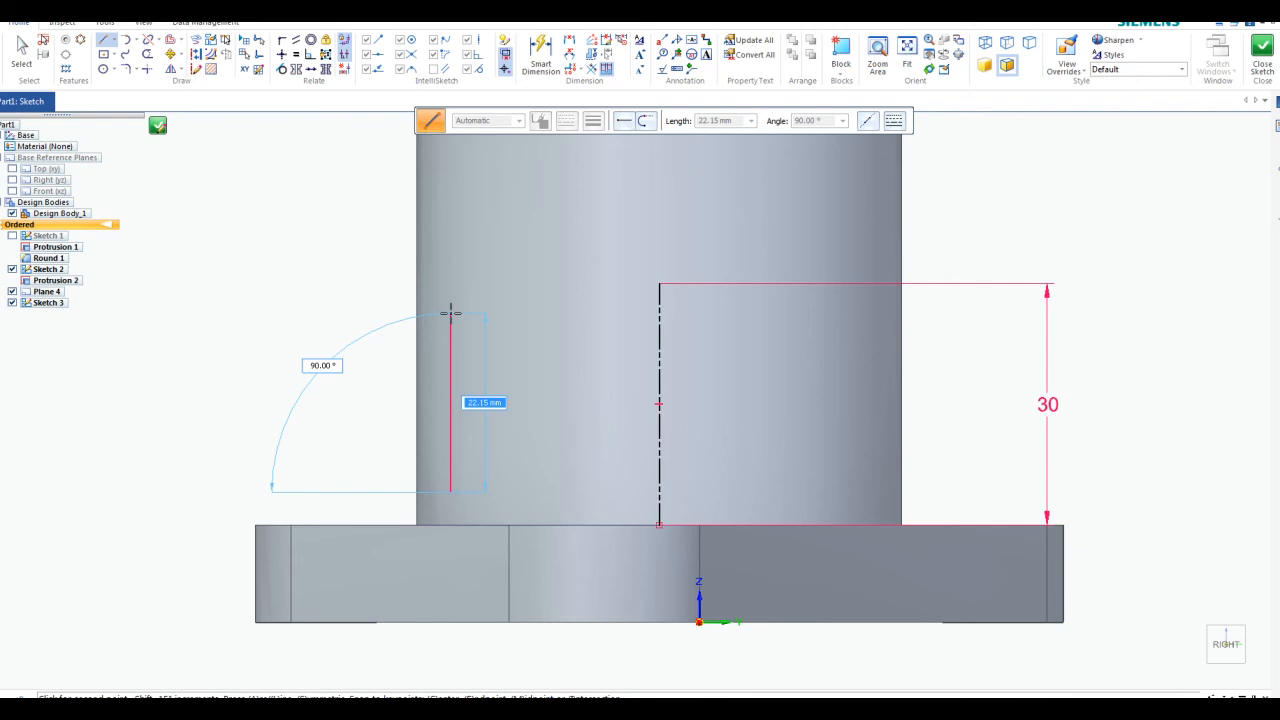
{"action": "left_click", "coordinate": [450, 313]}
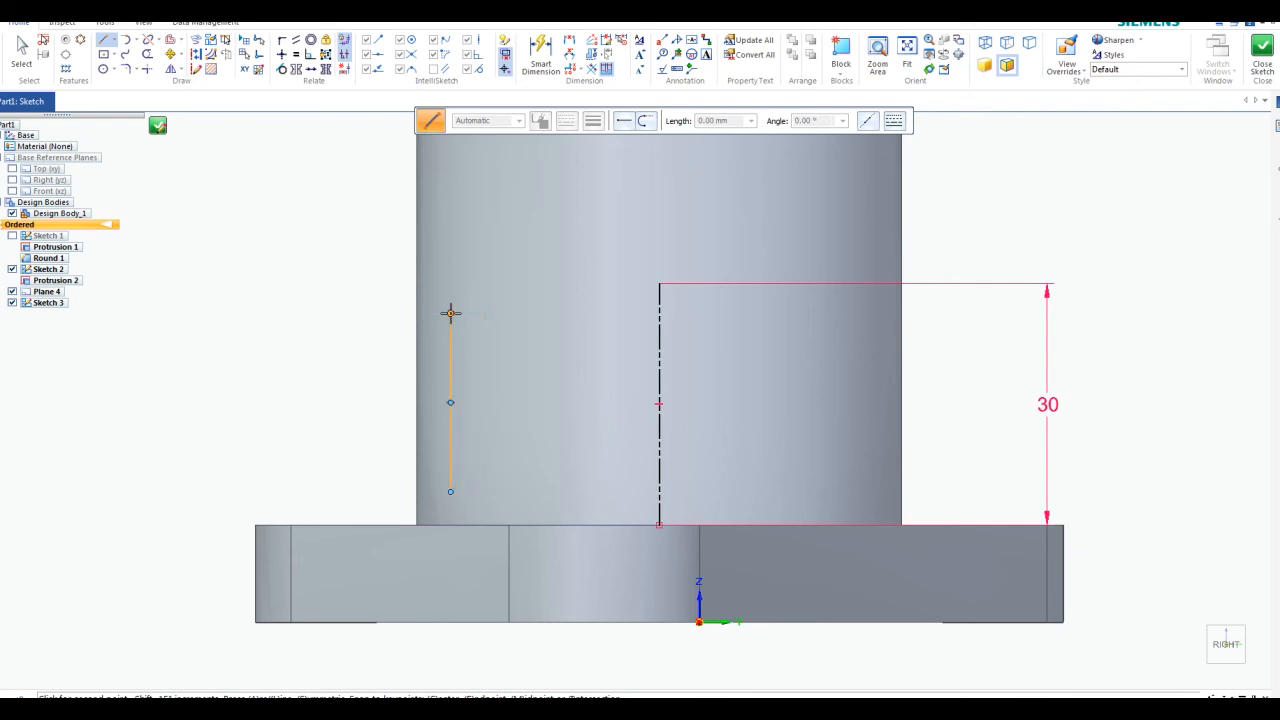
{"action": "left_click", "coordinate": [645, 121]}
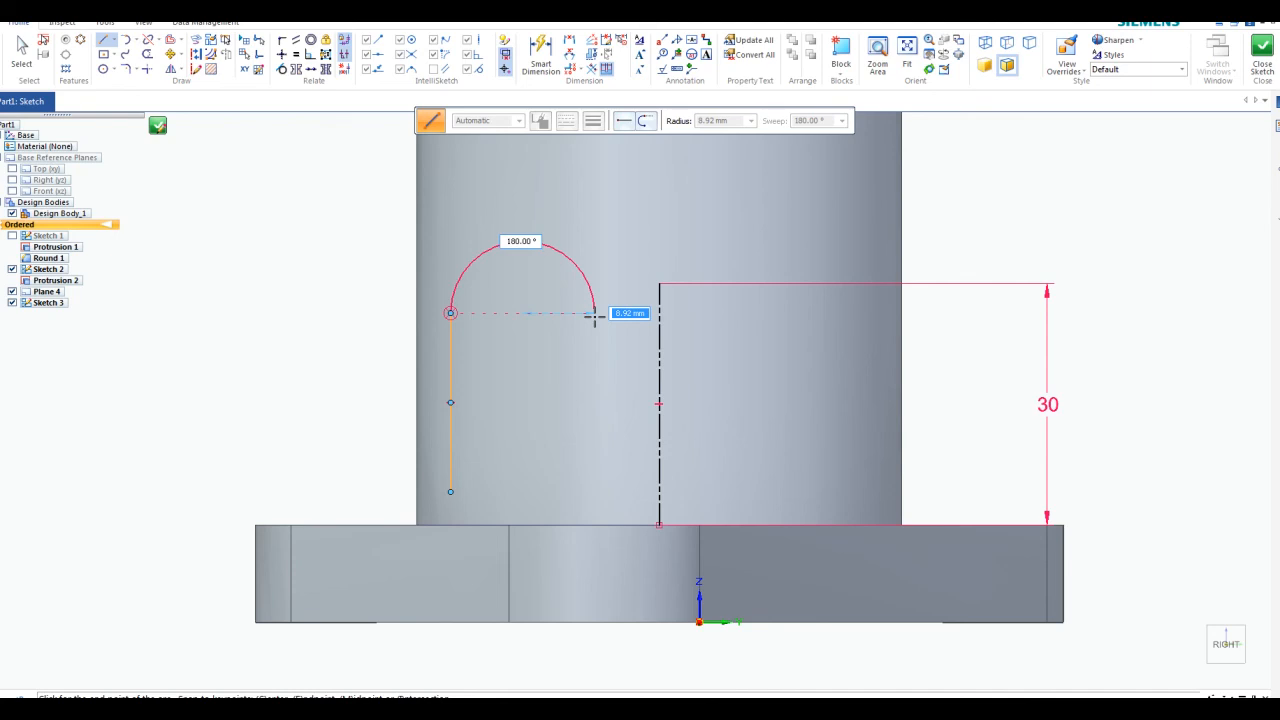
{"action": "left_click", "coordinate": [594, 313]}
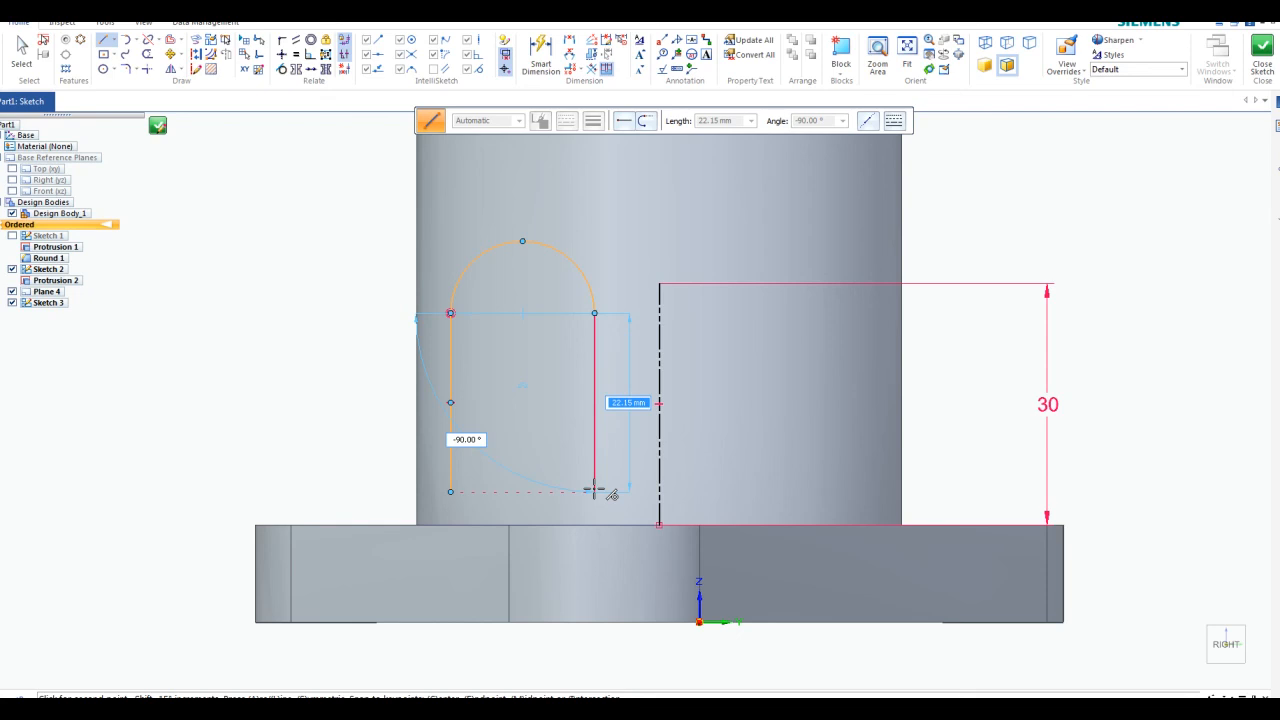
{"action": "left_click", "coordinate": [594, 490]}
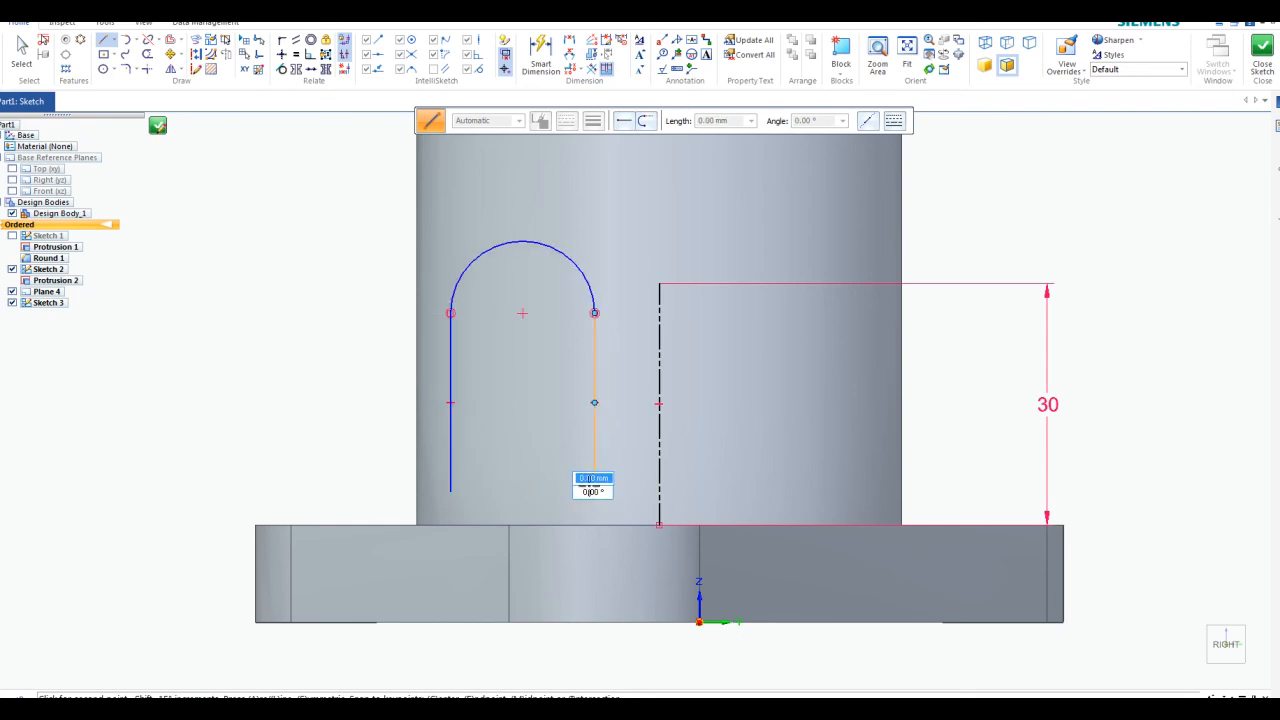
{"action": "left_click", "coordinate": [450, 491]}
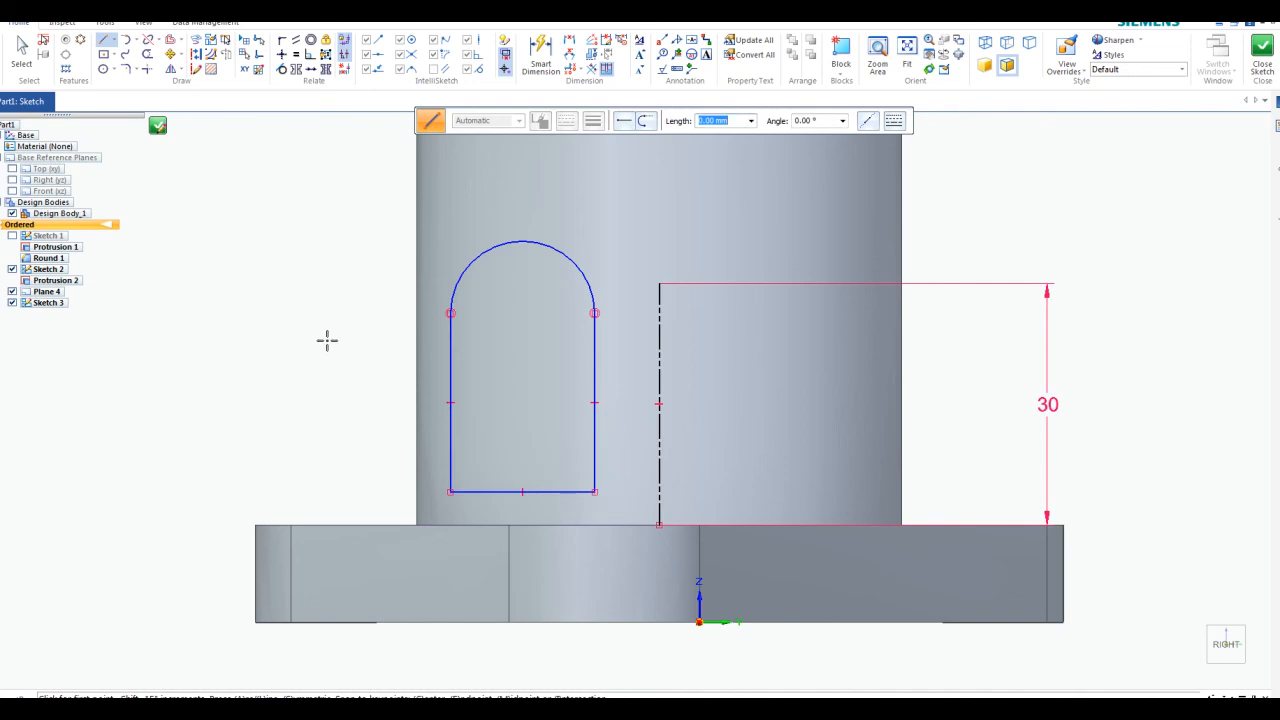
{"action": "key", "text": "Escape"}
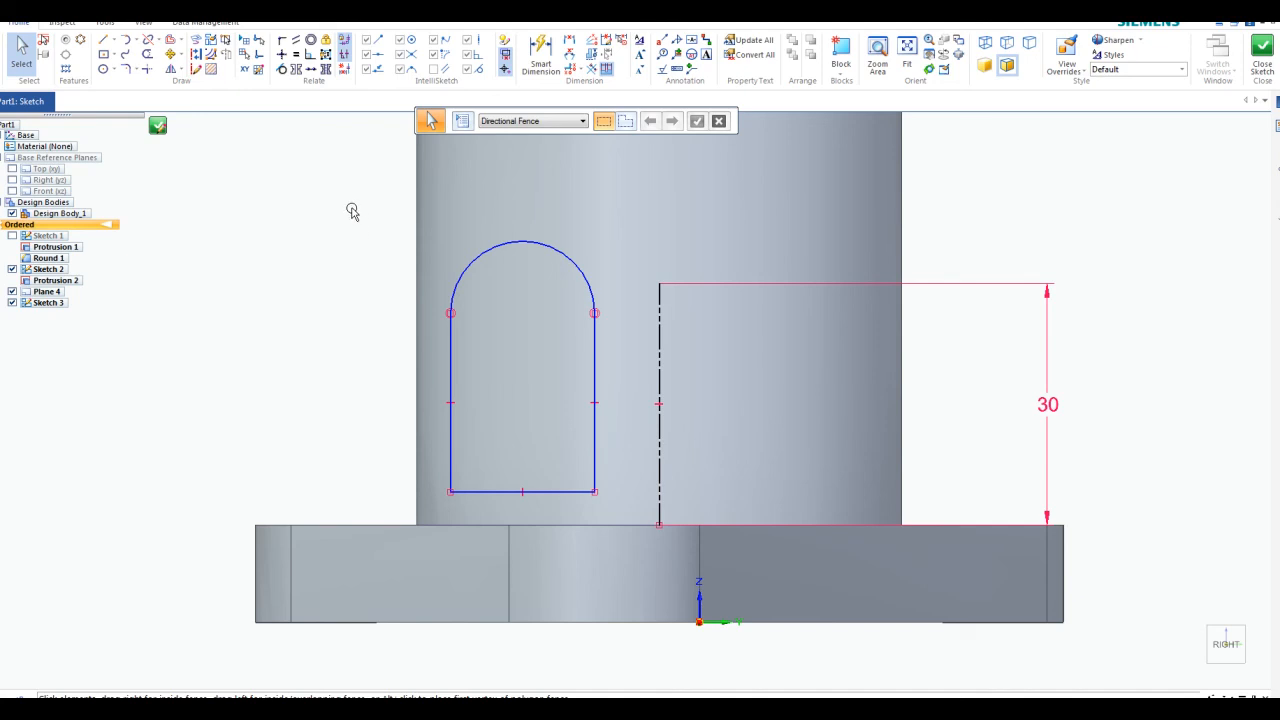
- Dimension the arch profile's semicircle and set its radius to 15 mm
{"action": "left_click", "coordinate": [540, 52]}
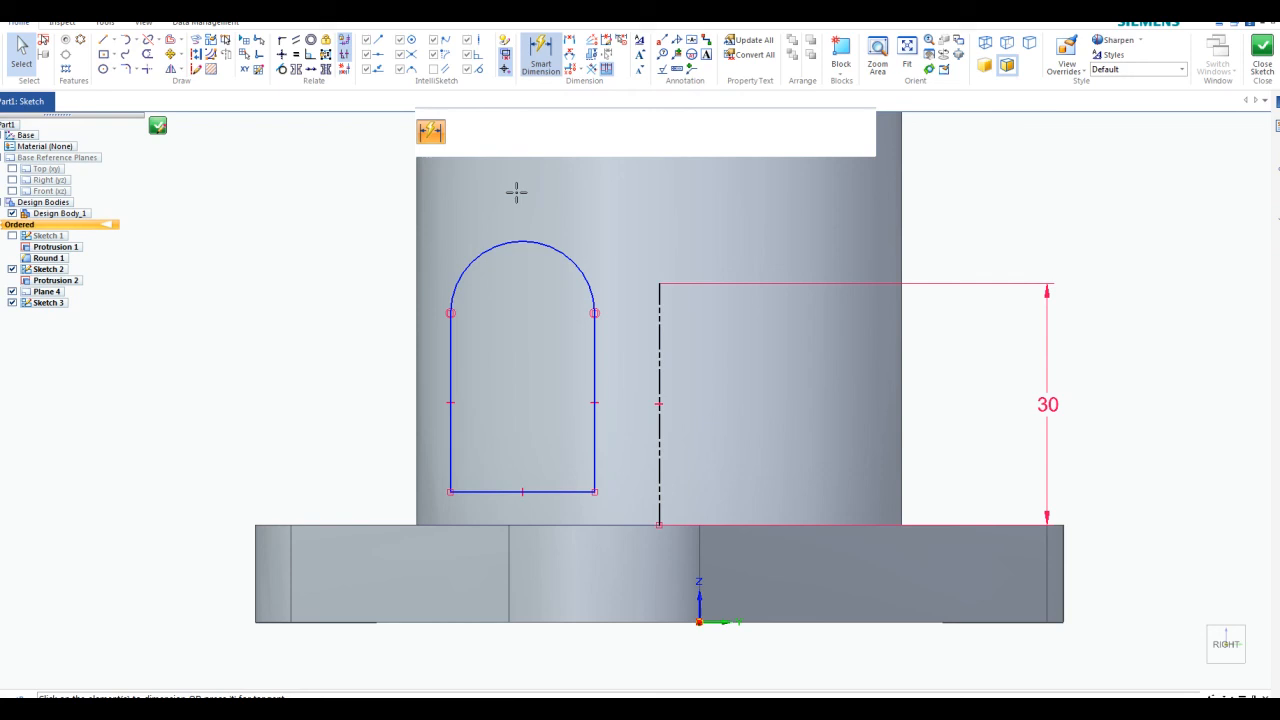
{"action": "left_click", "coordinate": [471, 260]}
{"action": "left_click", "coordinate": [373, 214]}
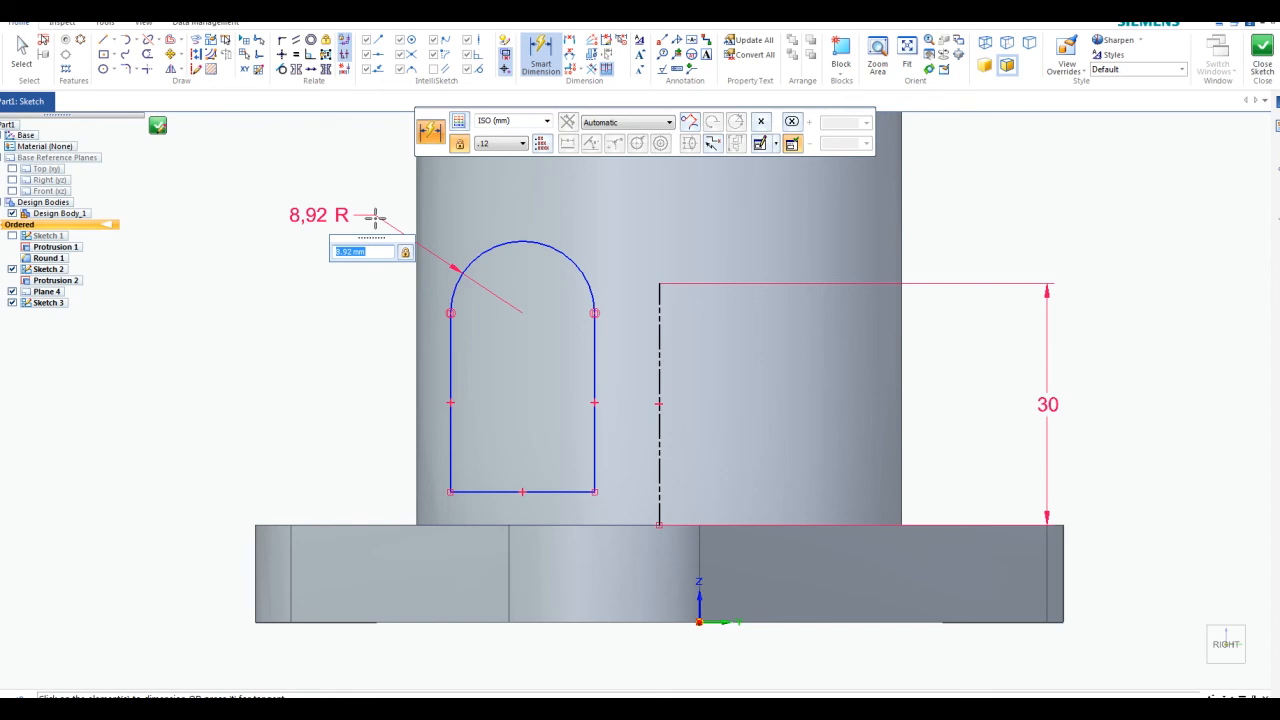
{"action": "type", "text": "15"}
{"action": "key", "text": "Return"}
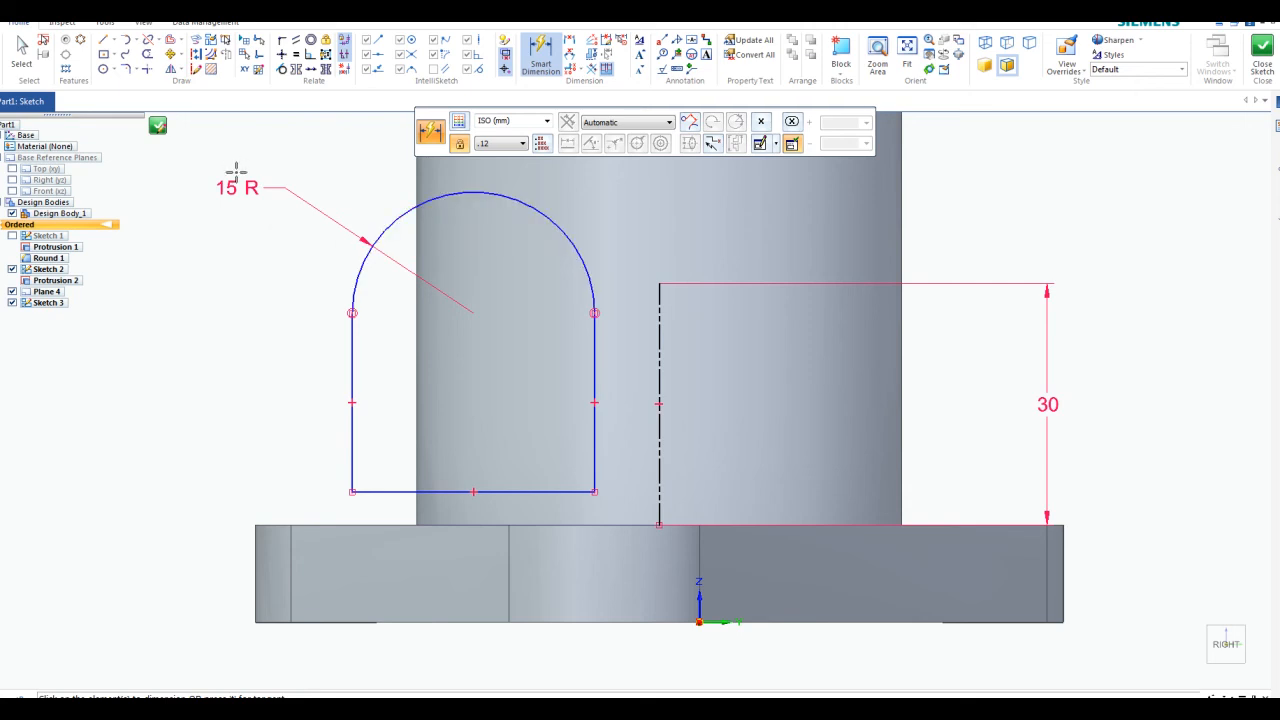
{"action": "left_click", "coordinate": [443, 197]}
- Connect the arc's center to the construction line's upper end and the midpoint of the arch's base to its lower end
{"action": "left_click", "coordinate": [281, 42]}
{"action": "left_click", "coordinate": [475, 192]}
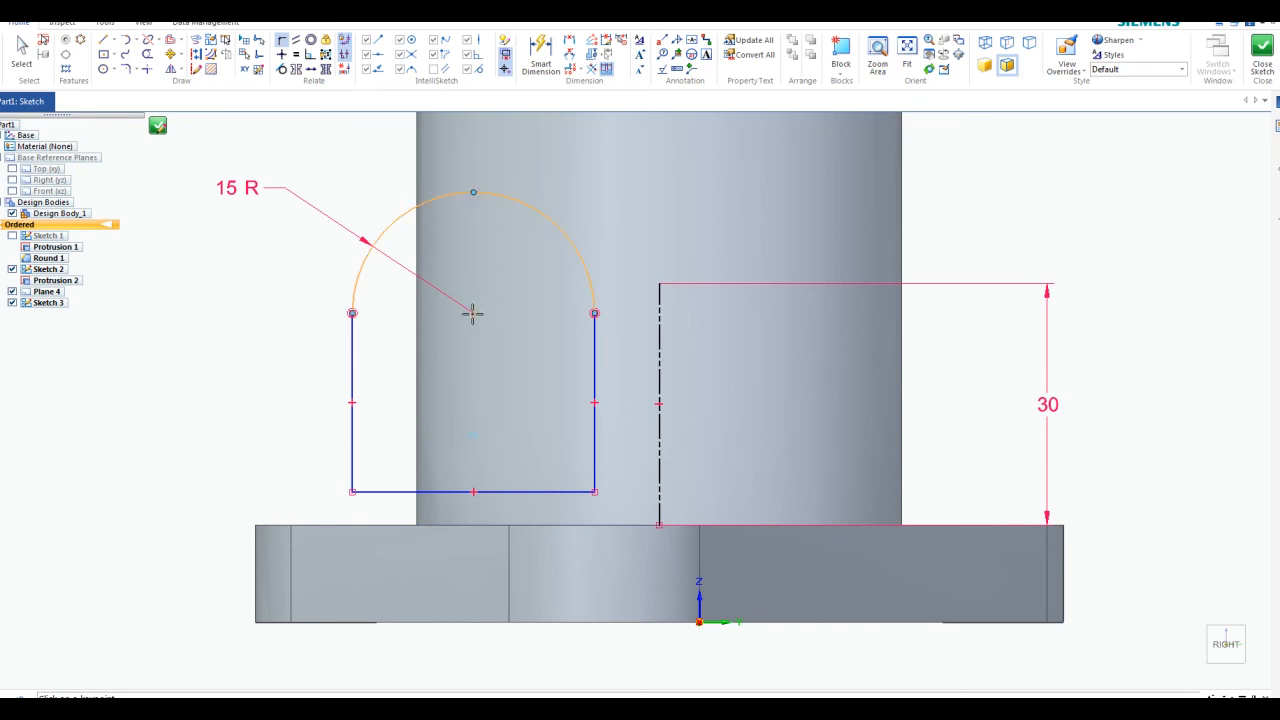
{"action": "left_click", "coordinate": [472, 313]}
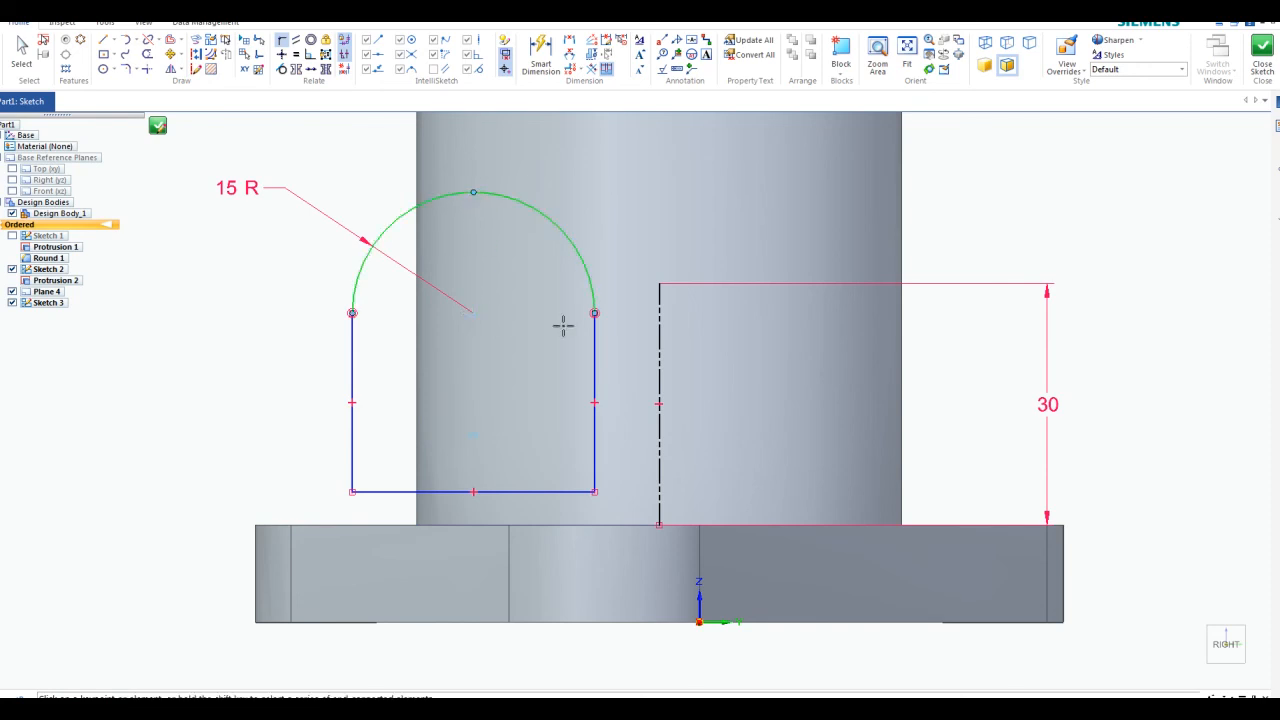
{"action": "left_click", "coordinate": [659, 284]}
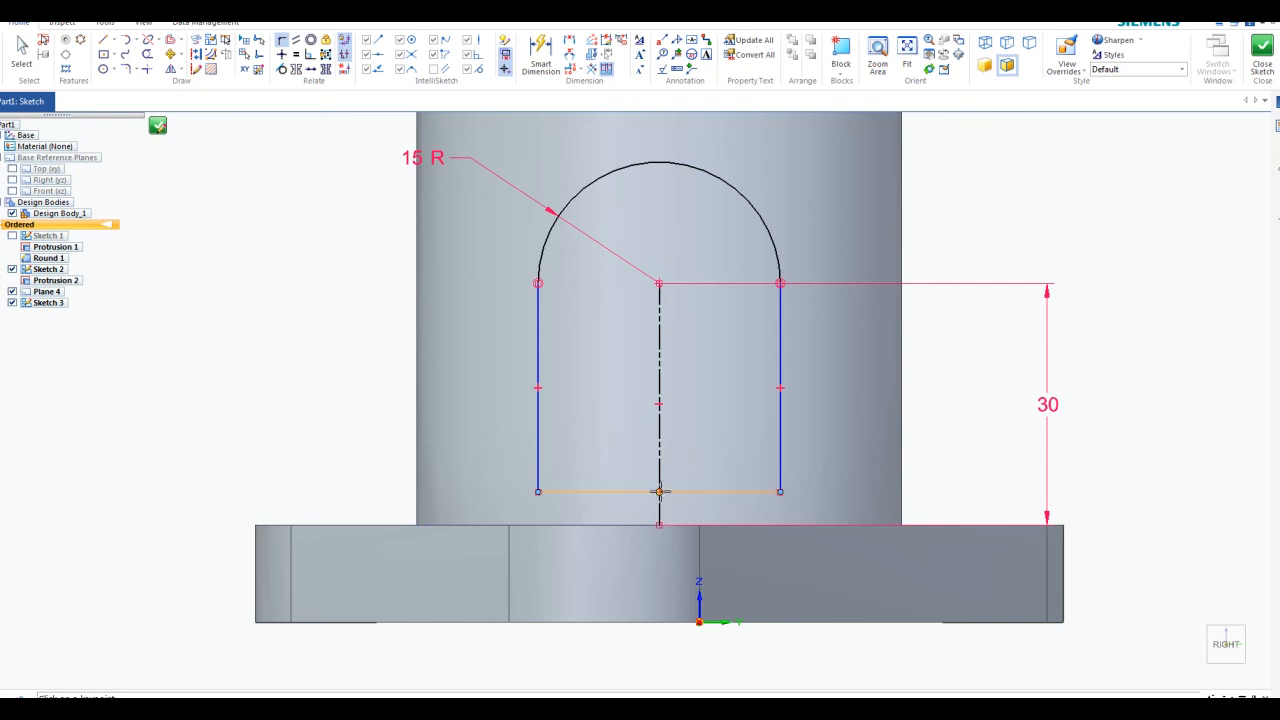
{"action": "left_click_drag", "start_coordinate": [658, 491], "coordinate": [659, 525]}
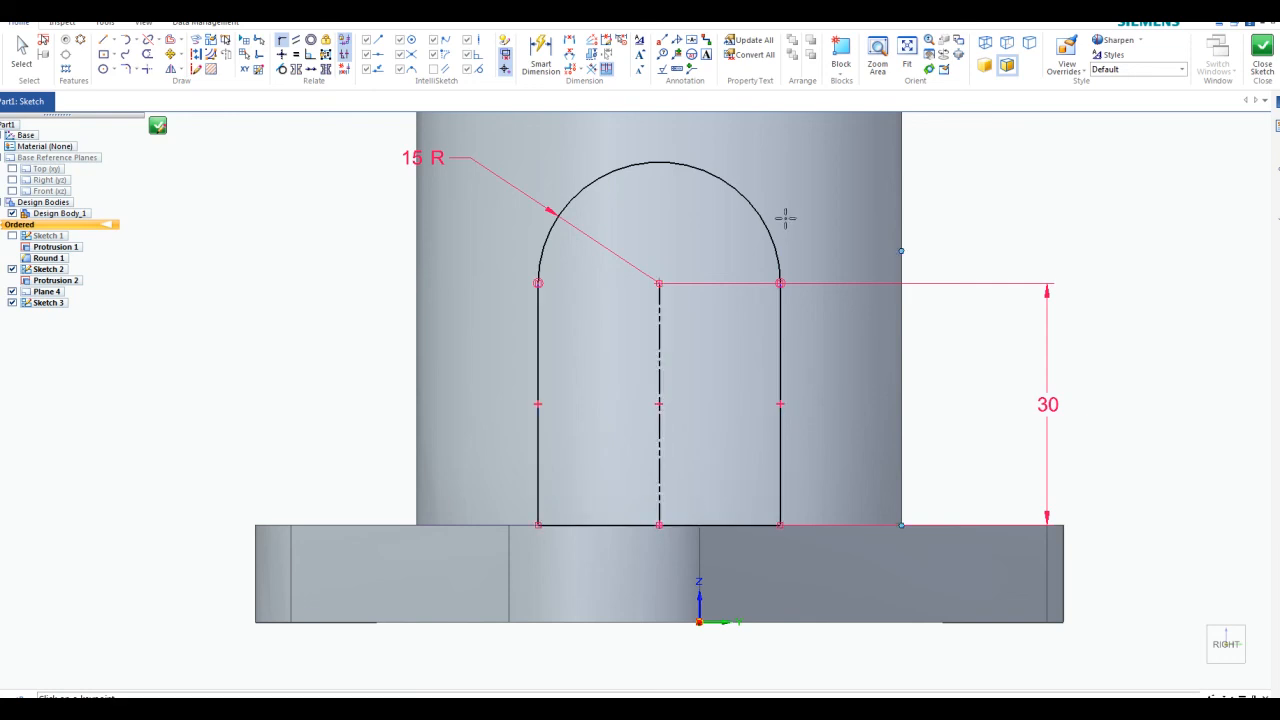
{"action": "key", "text": "Escape"}
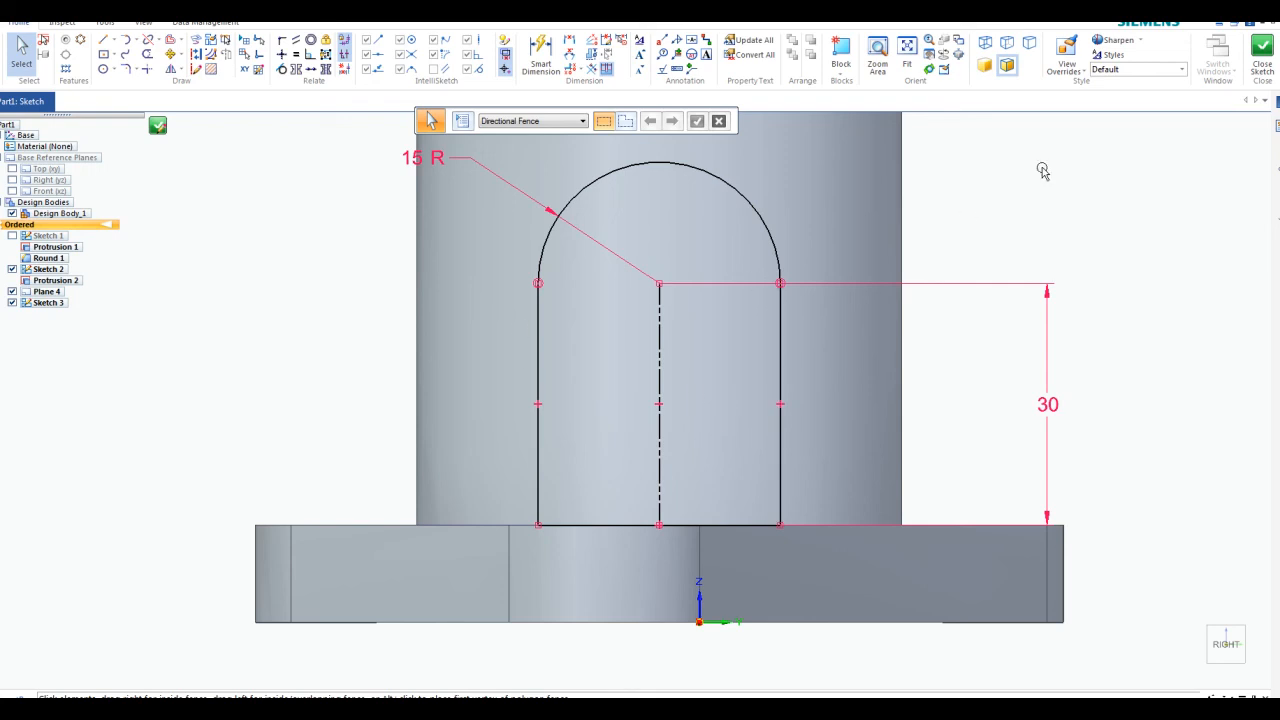
- Finish the arch sketch and extrude its closed profile toward the cylinder with the Through Next extent
{"action": "left_click", "coordinate": [1260, 58]}
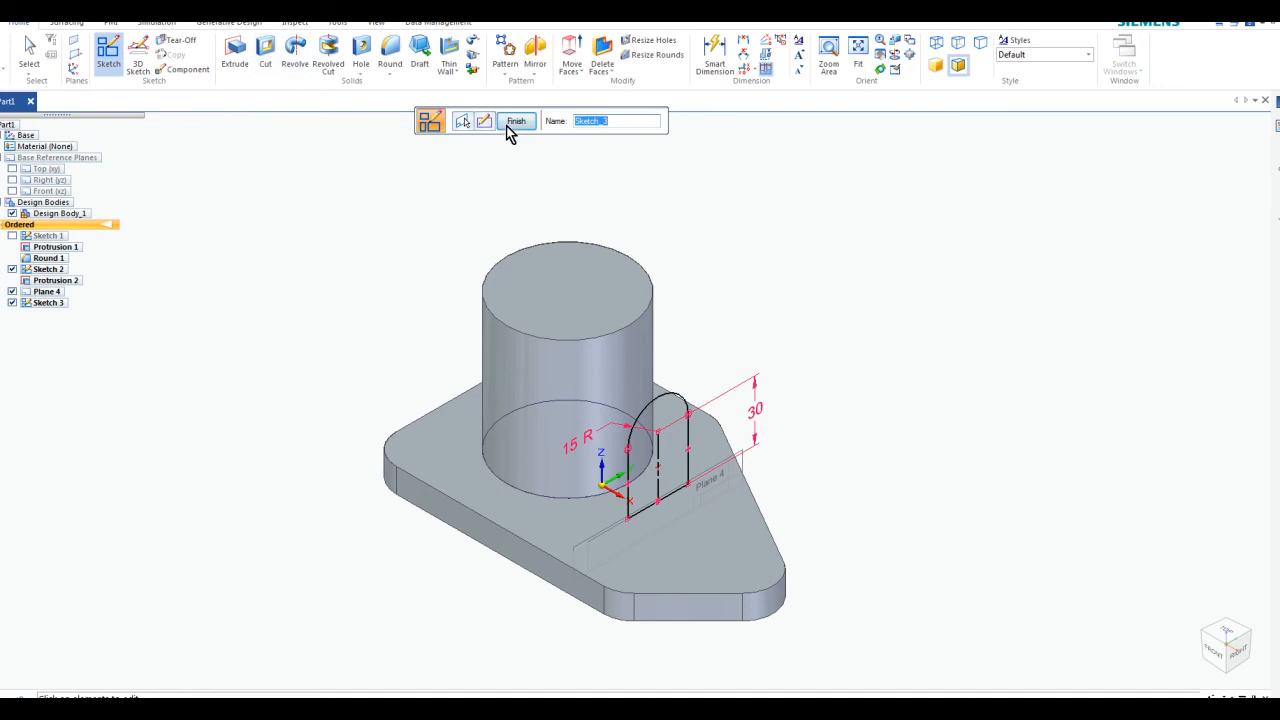
{"action": "left_click", "coordinate": [516, 124]}
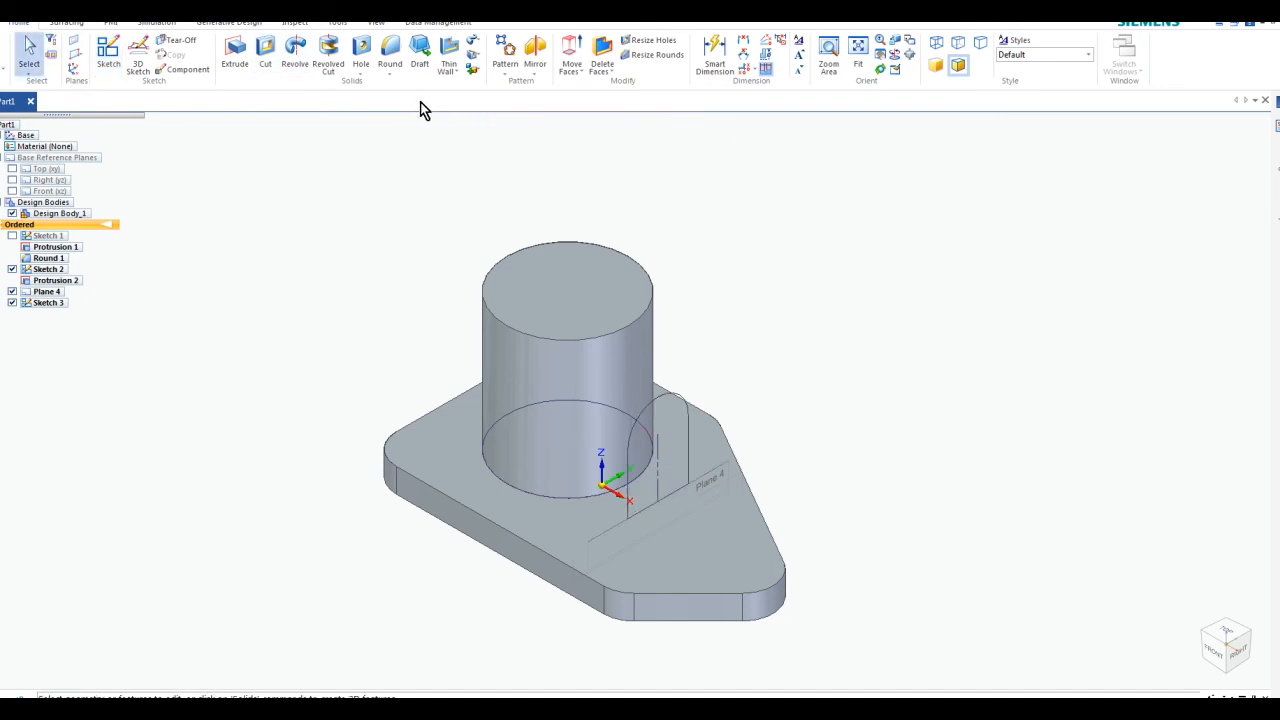
{"action": "left_click", "coordinate": [238, 58]}
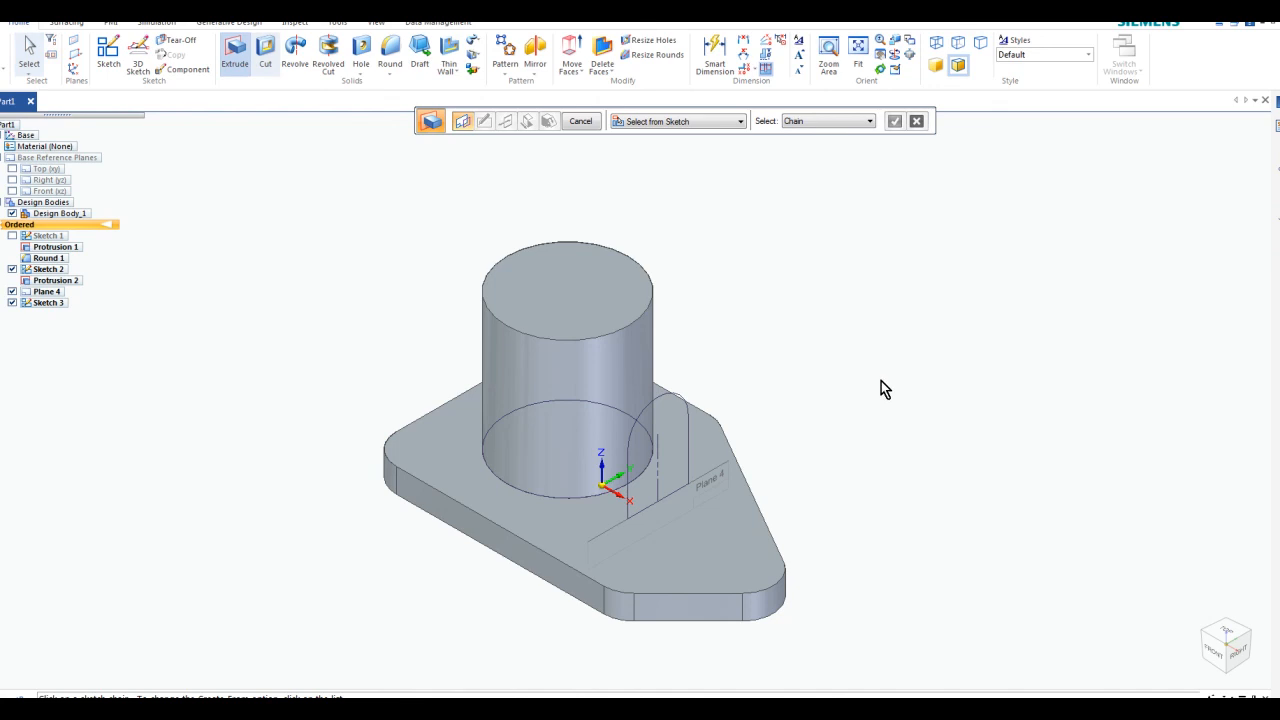
{"action": "left_click", "coordinate": [676, 400]}
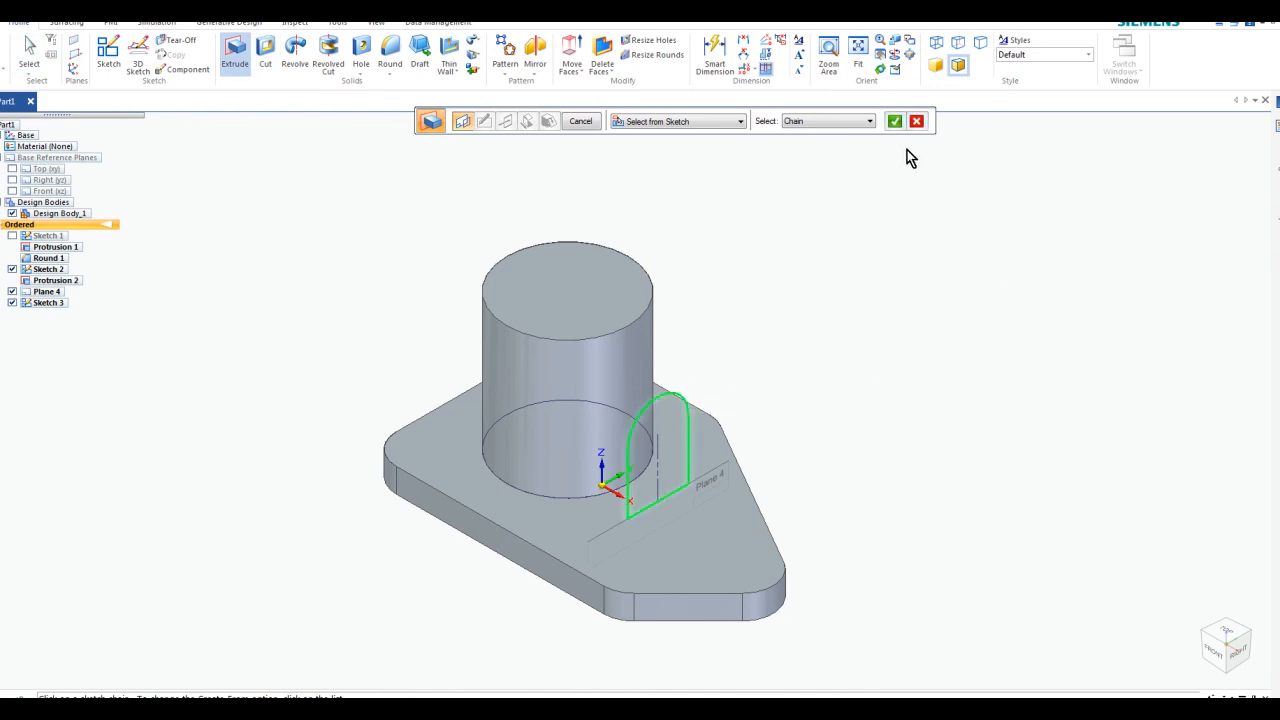
{"action": "left_click", "coordinate": [894, 121]}
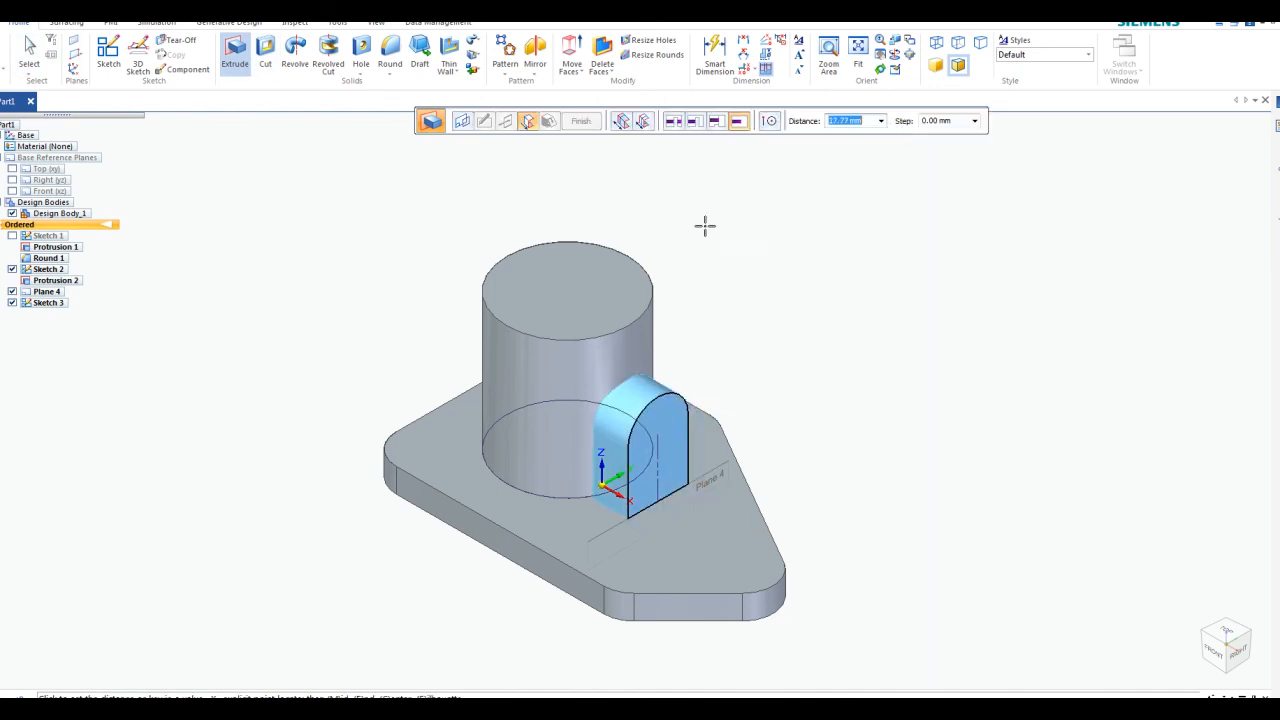
{"action": "left_click", "coordinate": [696, 122]}
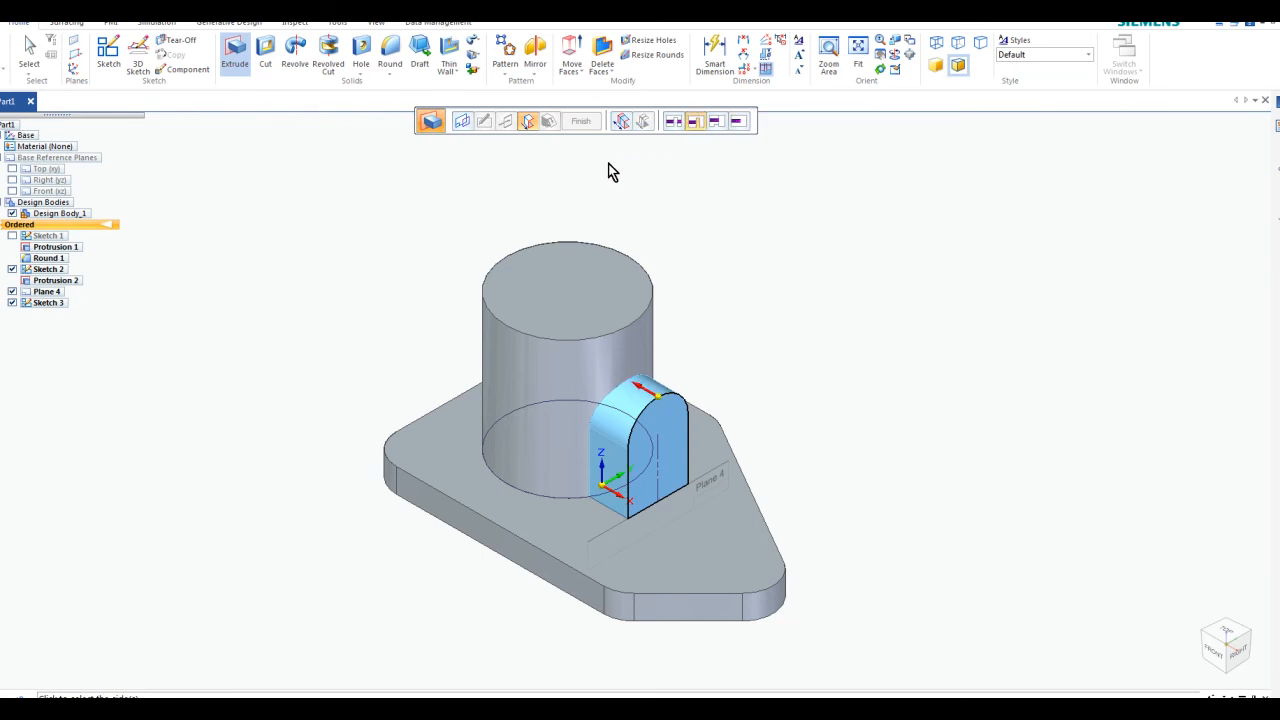
{"action": "left_click", "coordinate": [463, 243]}
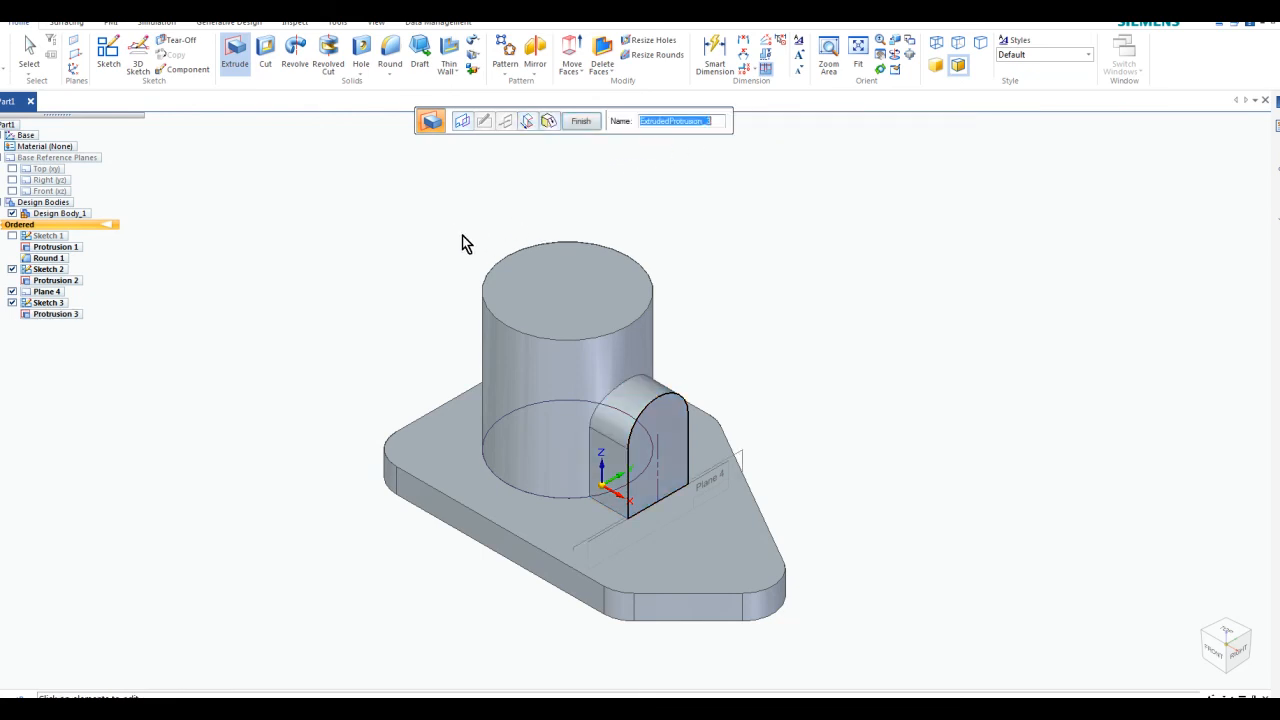
{"action": "left_click", "coordinate": [581, 123]}
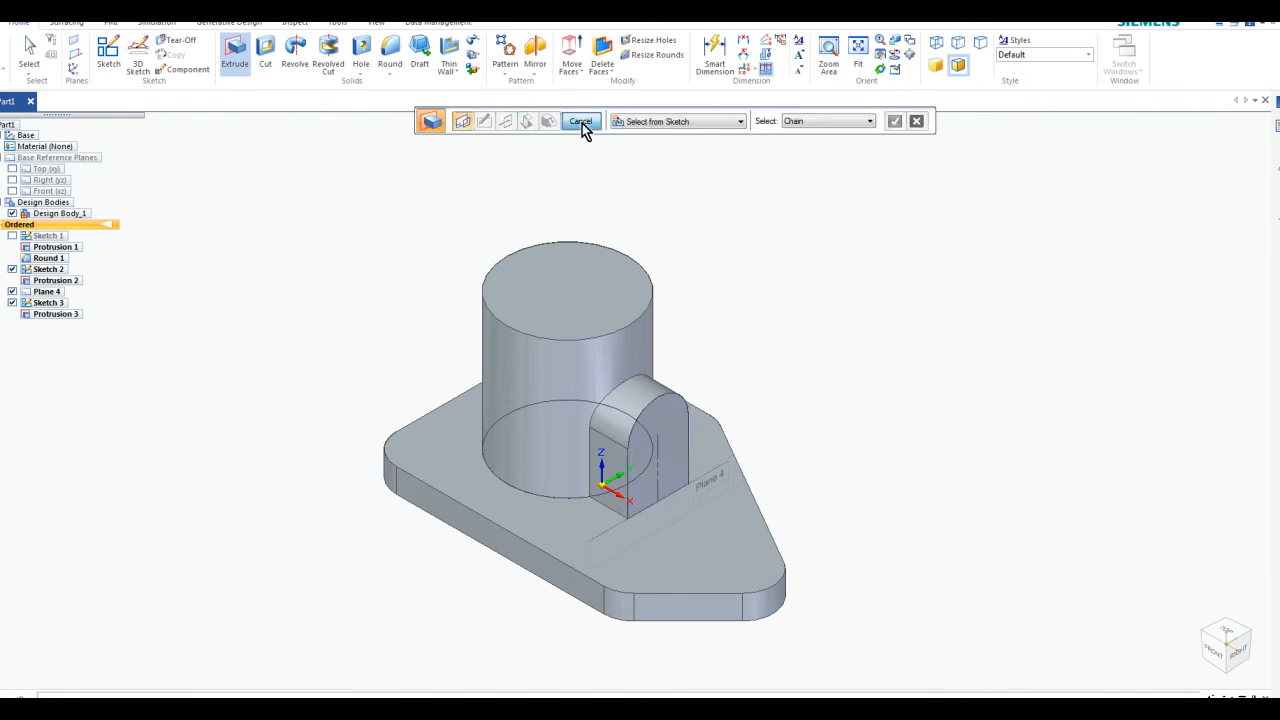
{"action": "key", "text": "Escape"}
- Hide Sketch 2, Plane 4 and Sketch 3 in the model
{"action": "scroll", "coordinate": [642, 434], "scroll_direction": "up", "scroll_amount": 2}
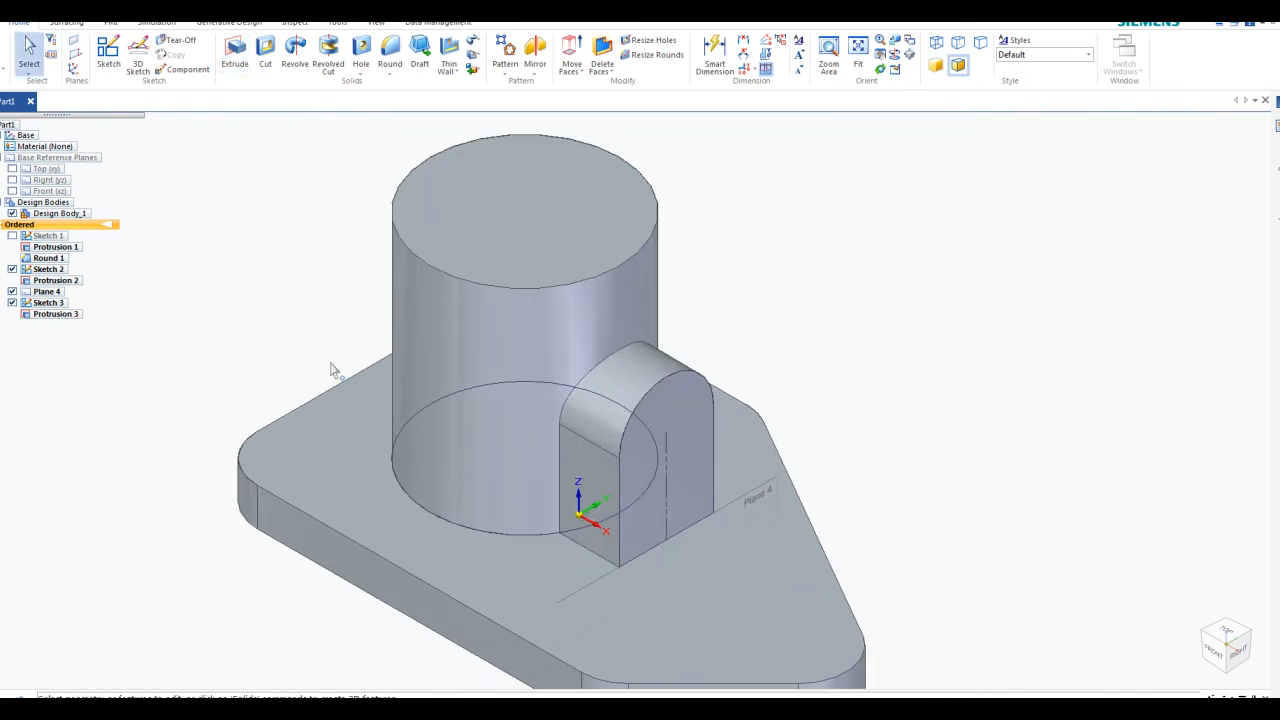
{"action": "scroll", "coordinate": [333, 370], "scroll_direction": "down", "scroll_amount": 1}
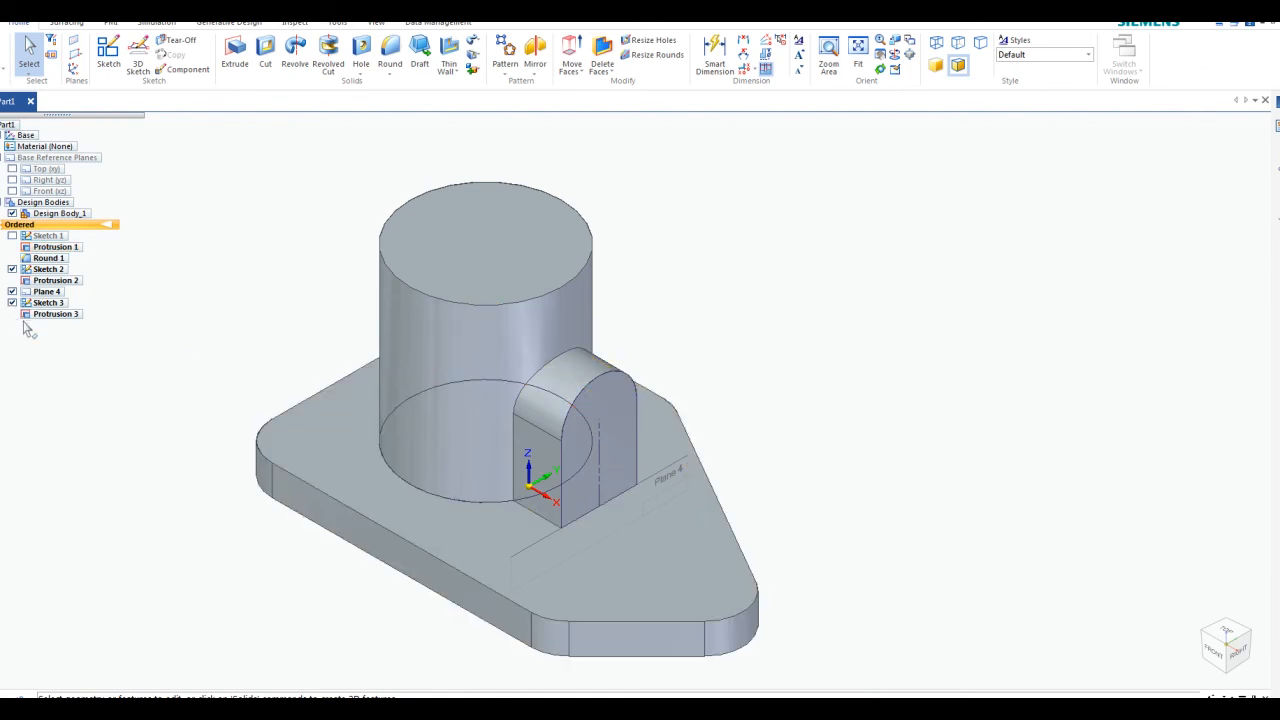
{"action": "left_click", "coordinate": [12, 269]}
{"action": "left_click", "coordinate": [12, 291]}
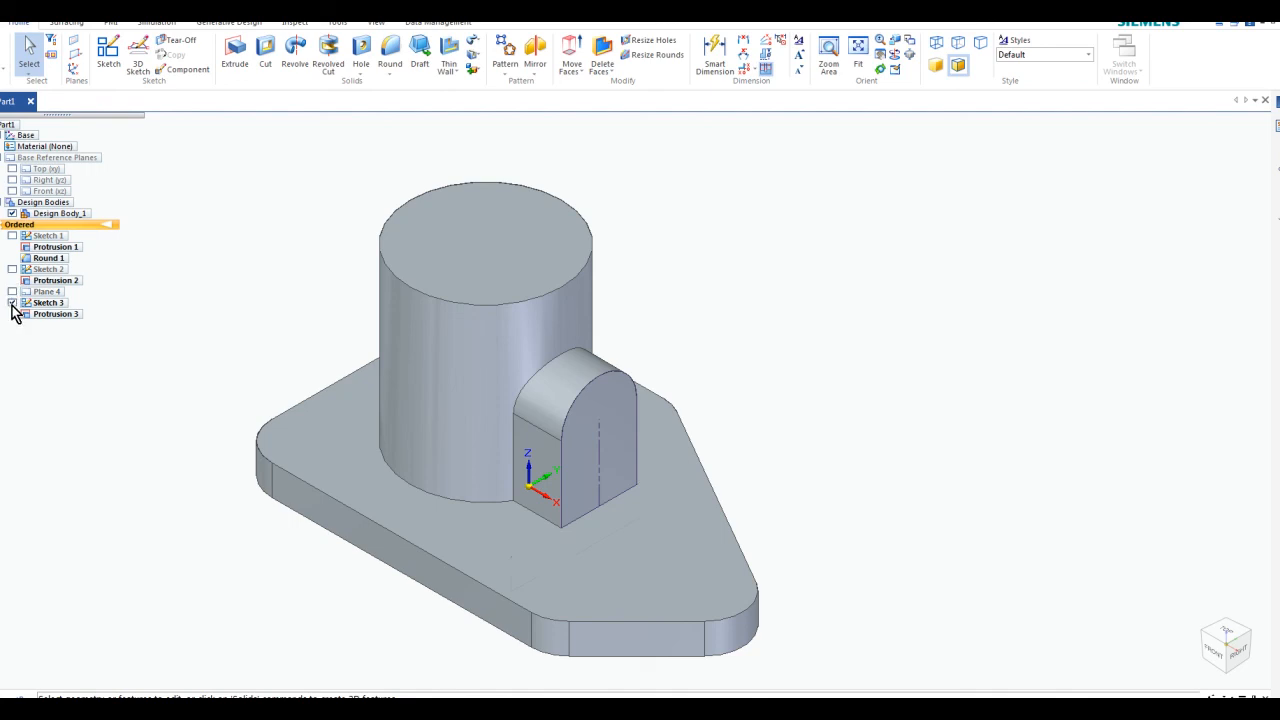
{"action": "left_click", "coordinate": [12, 303]}
- Round the edge chain where the arch-shaped boss meets the cylinder with a 4 mm radius
{"action": "left_click", "coordinate": [391, 58]}
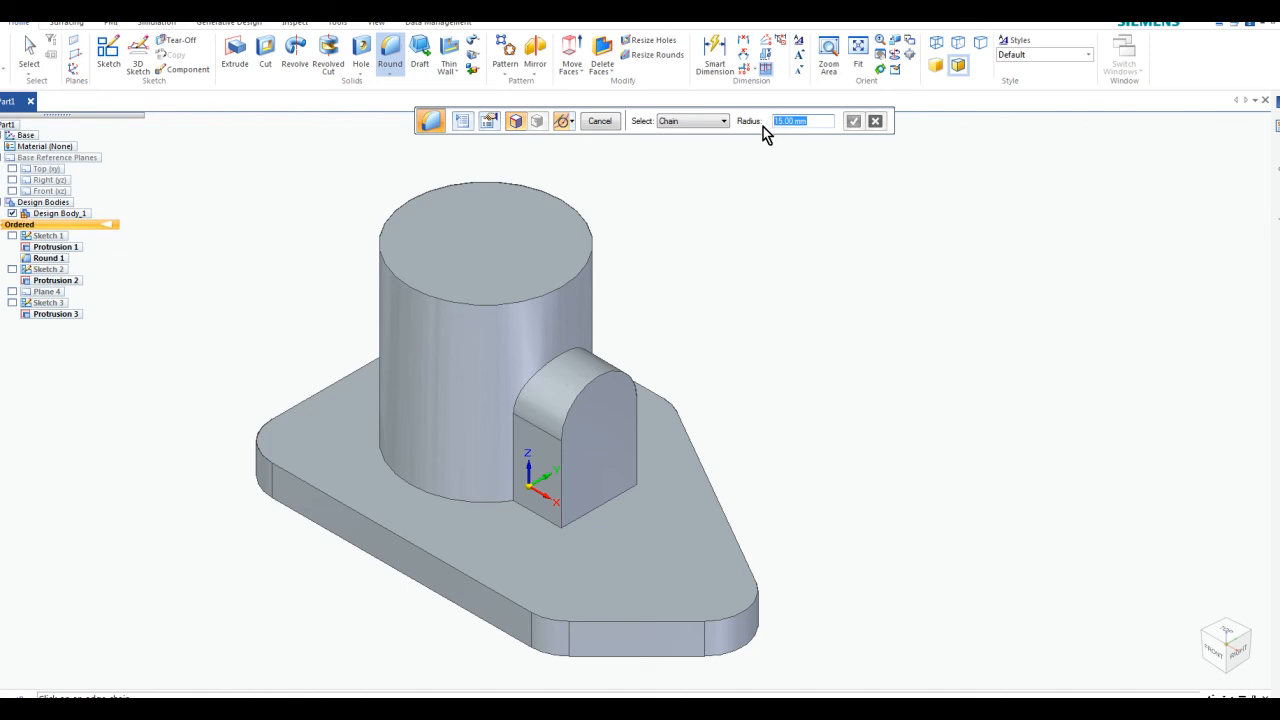
{"action": "type", "text": "4"}
{"action": "left_click", "coordinate": [514, 425]}
{"action": "left_click", "coordinate": [854, 122]}
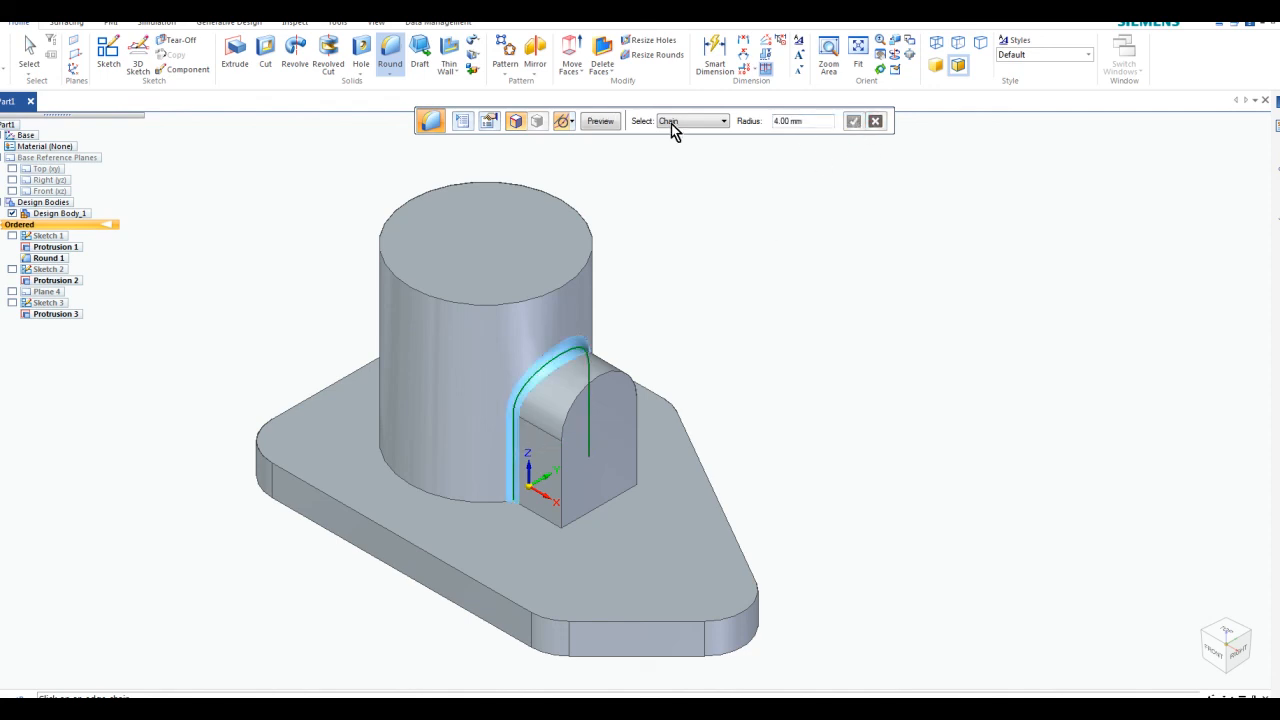
{"action": "left_click", "coordinate": [601, 122]}
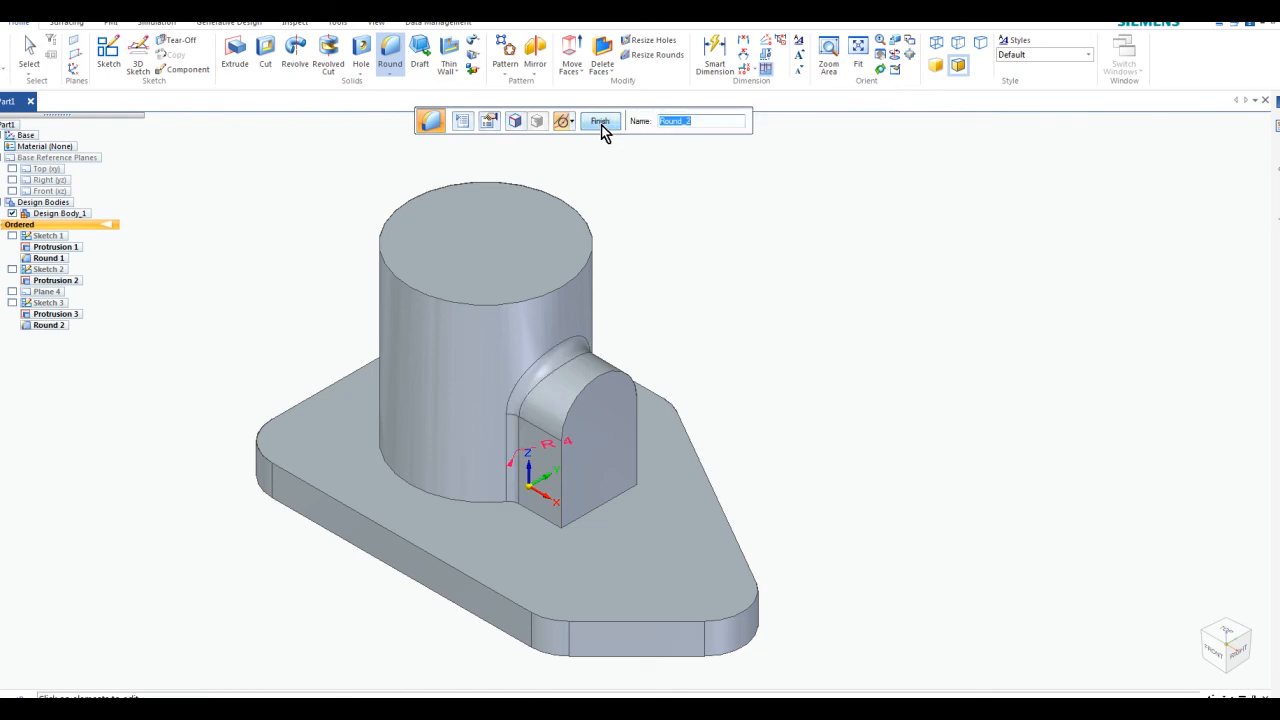
{"action": "left_click", "coordinate": [601, 125]}
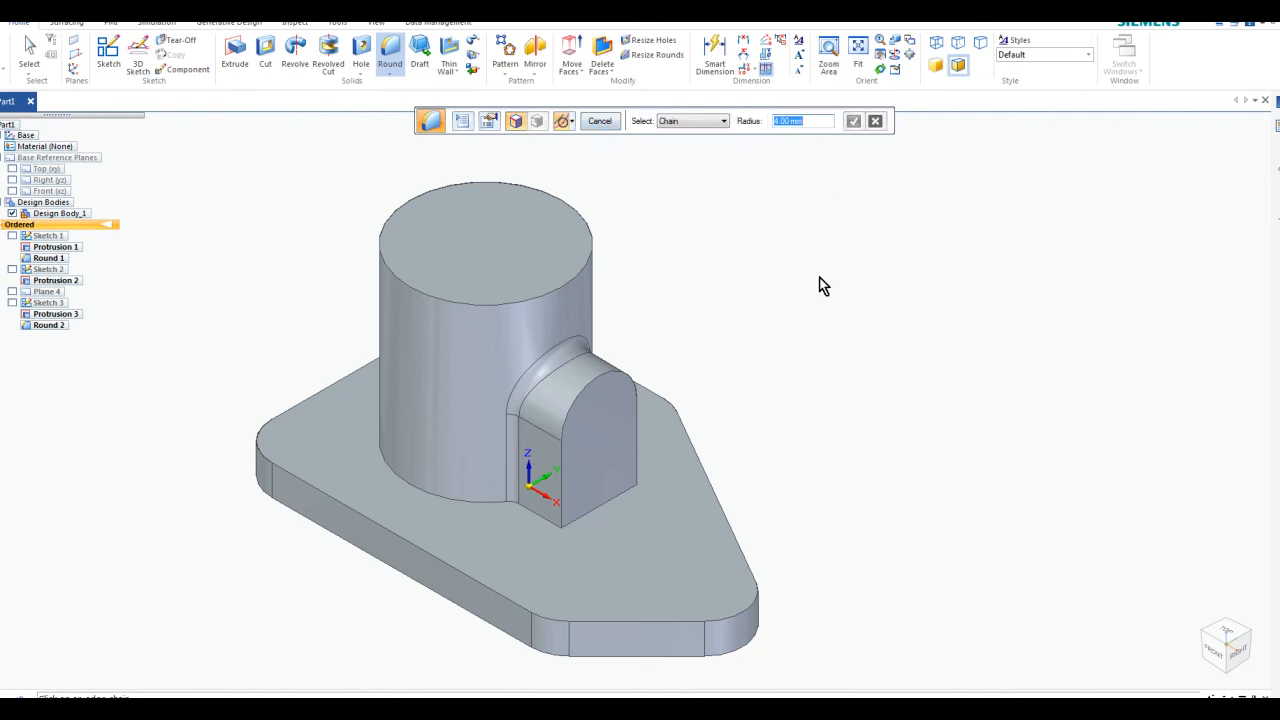
- Add a 4 mm round along the base edges where the cylinder and the boss, including its front edge, meet the plate
{"action": "scroll", "coordinate": [870, 480], "scroll_direction": "down", "scroll_amount": 1}
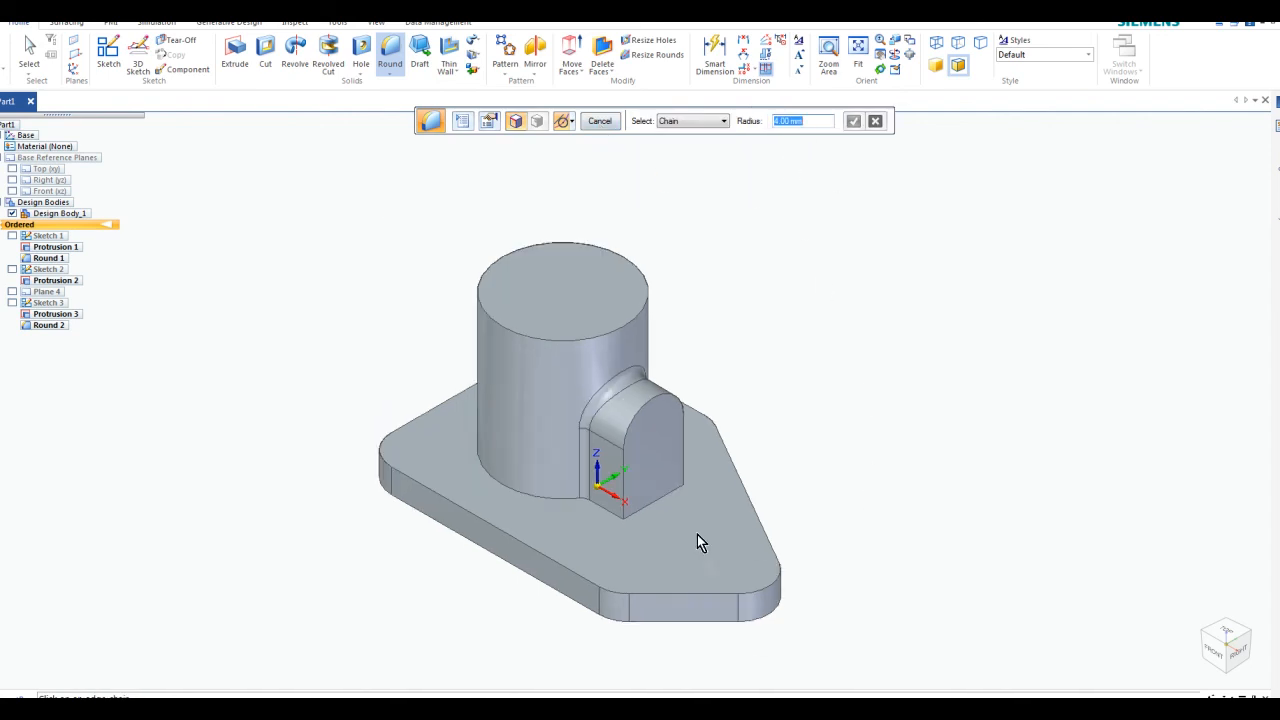
{"action": "left_click", "coordinate": [530, 502]}
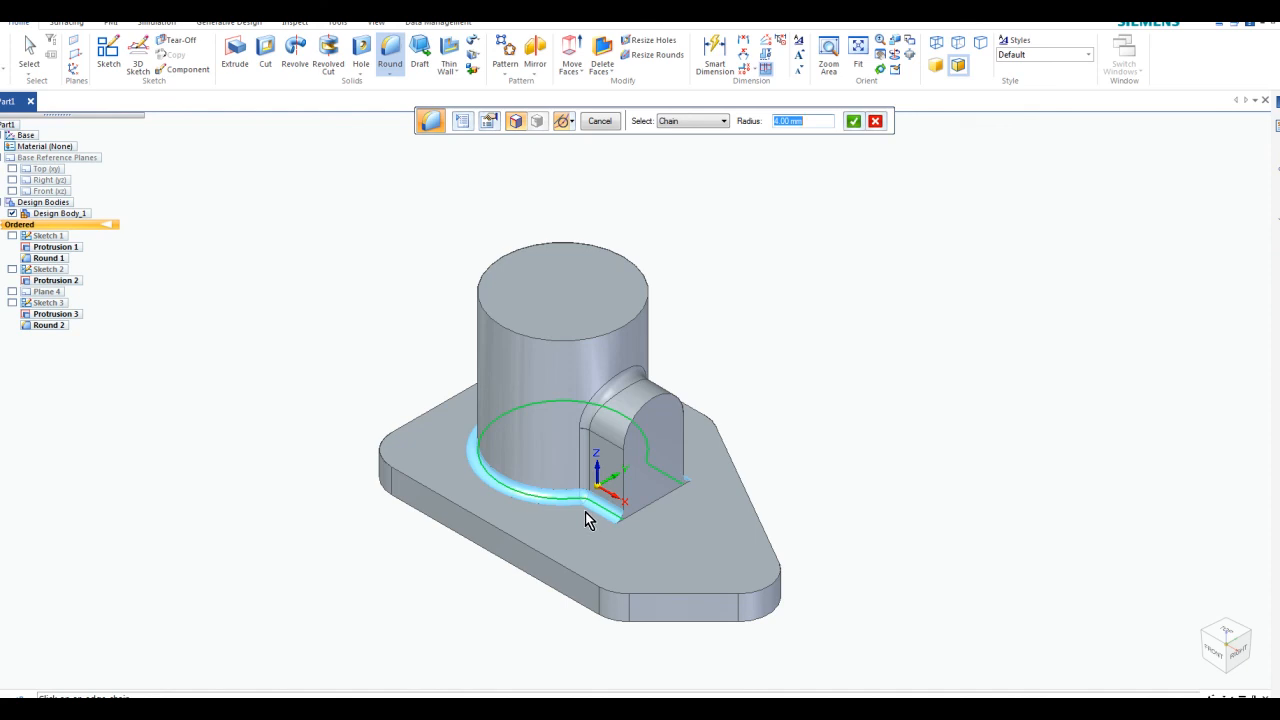
{"action": "left_click", "coordinate": [648, 516]}
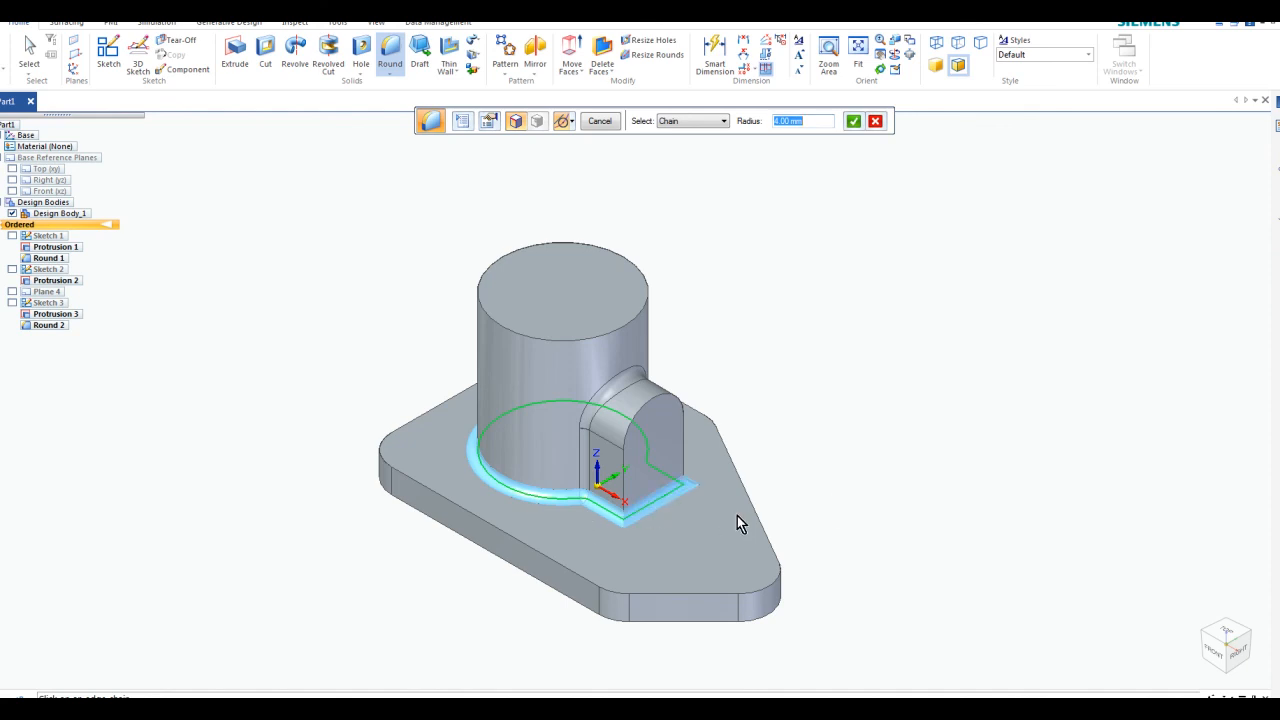
{"action": "left_click", "coordinate": [853, 121]}
{"action": "left_click", "coordinate": [602, 122]}
{"action": "left_click", "coordinate": [604, 128]}
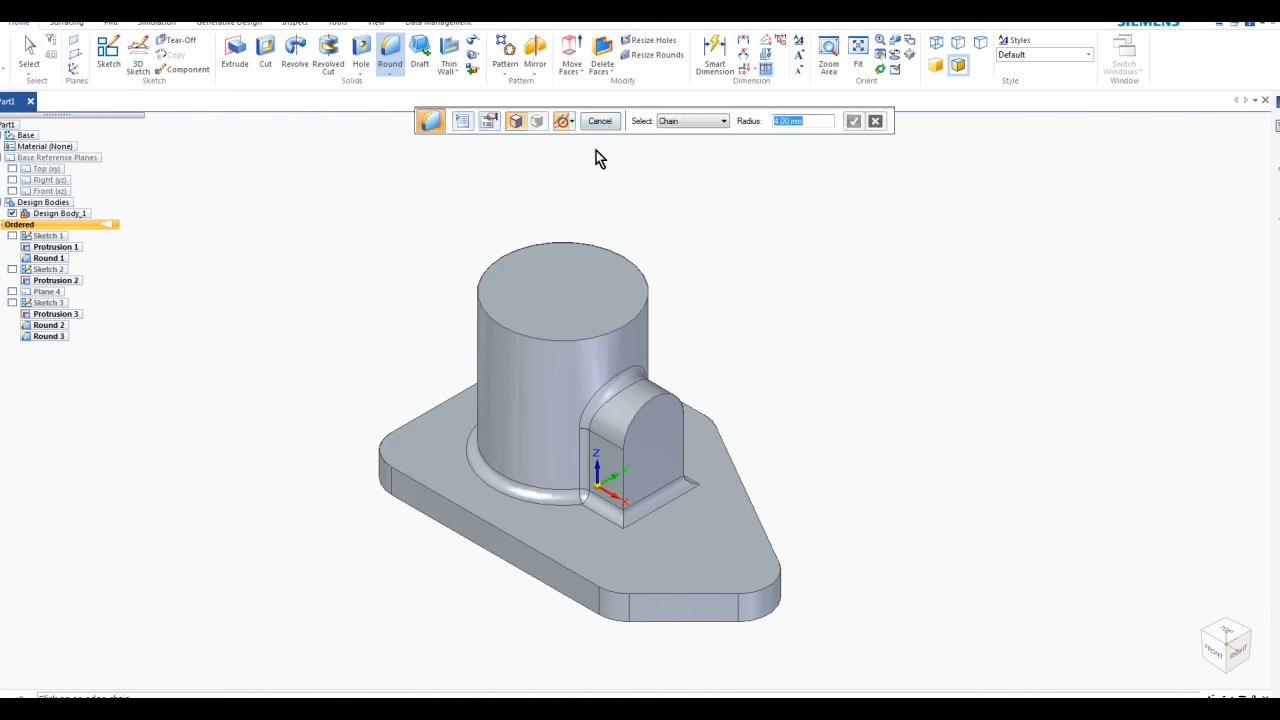
{"action": "left_click", "coordinate": [604, 124]}
{"action": "scroll", "coordinate": [660, 465], "scroll_direction": "up", "scroll_amount": 3}
{"action": "scroll", "coordinate": [560, 493], "scroll_direction": "down", "scroll_amount": 2}
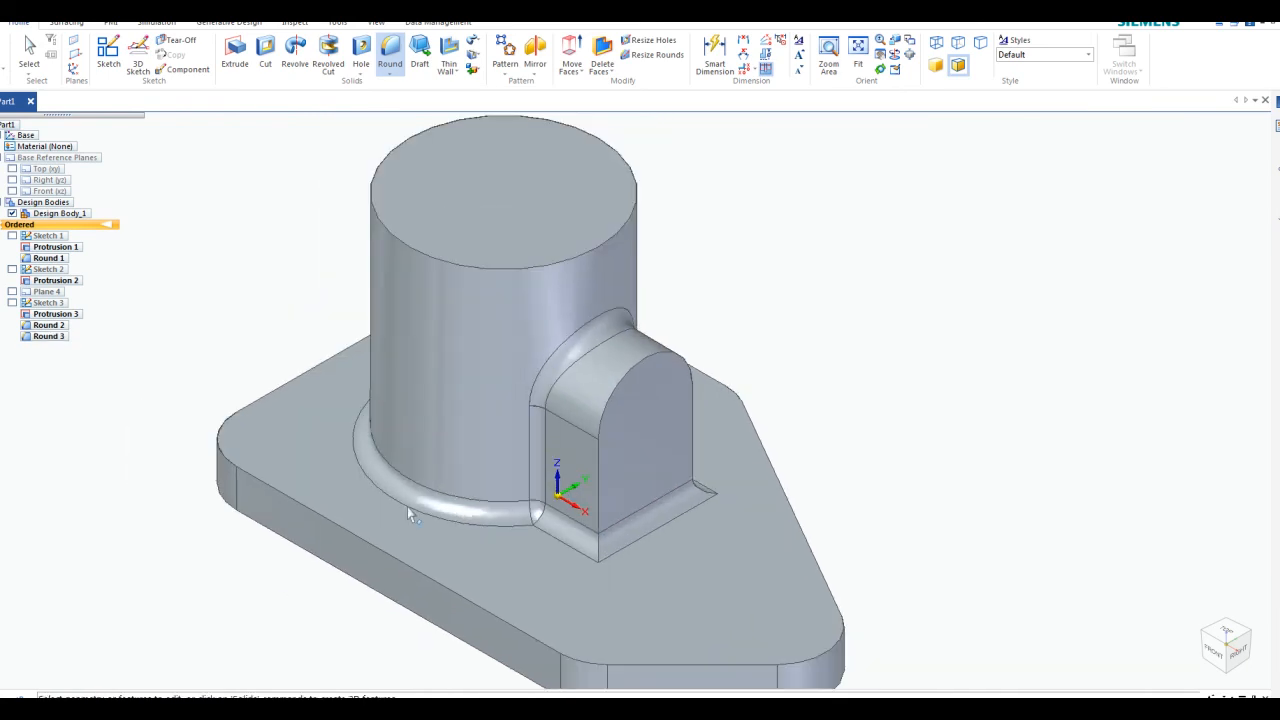
{"action": "key", "text": "Escape"}
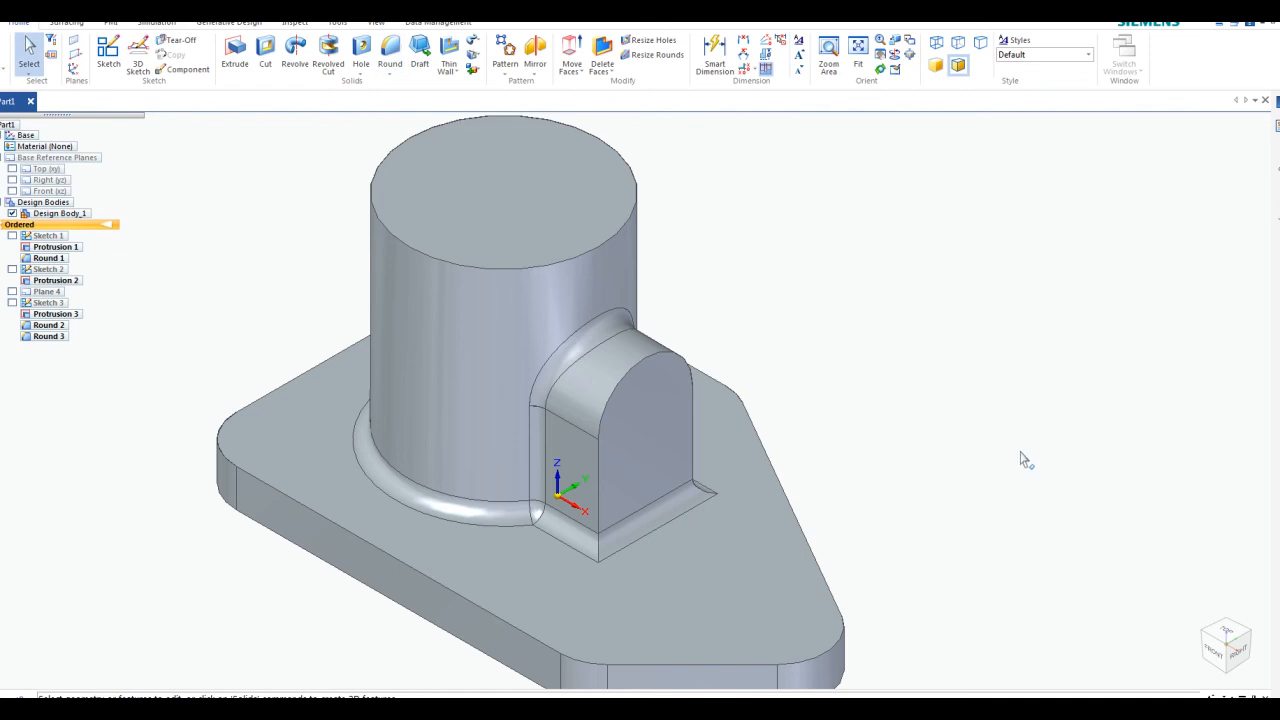
- Configure a simple hole with the ISO Metric standard, drill size 15 and the Through All extent
{"action": "scroll", "coordinate": [1029, 460], "scroll_direction": "down", "scroll_amount": 1}
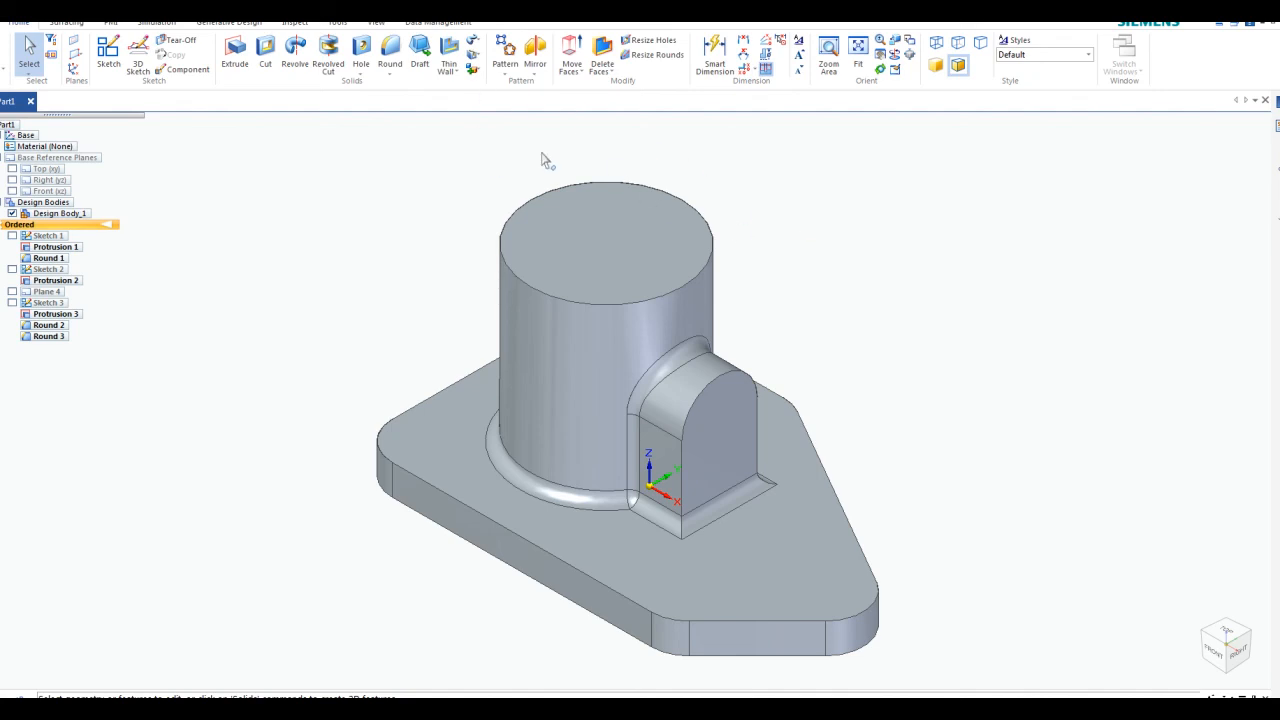
{"action": "left_click", "coordinate": [362, 52]}
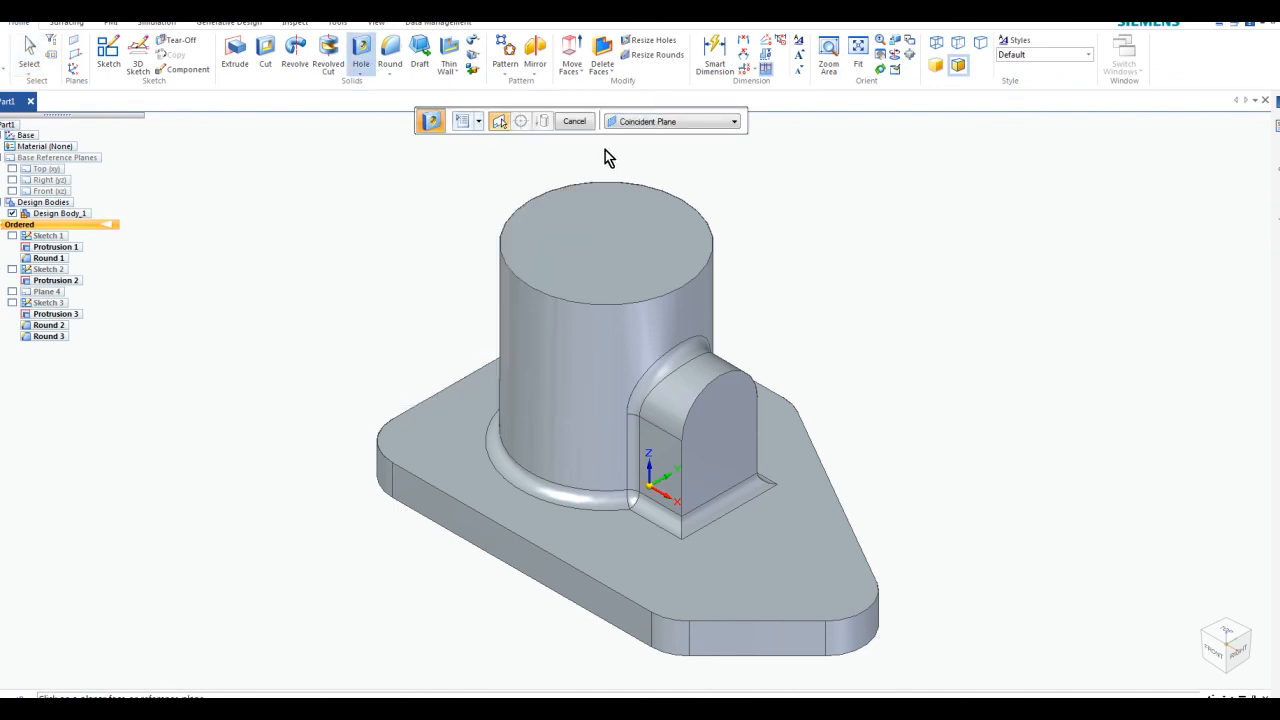
{"action": "left_click", "coordinate": [463, 121]}
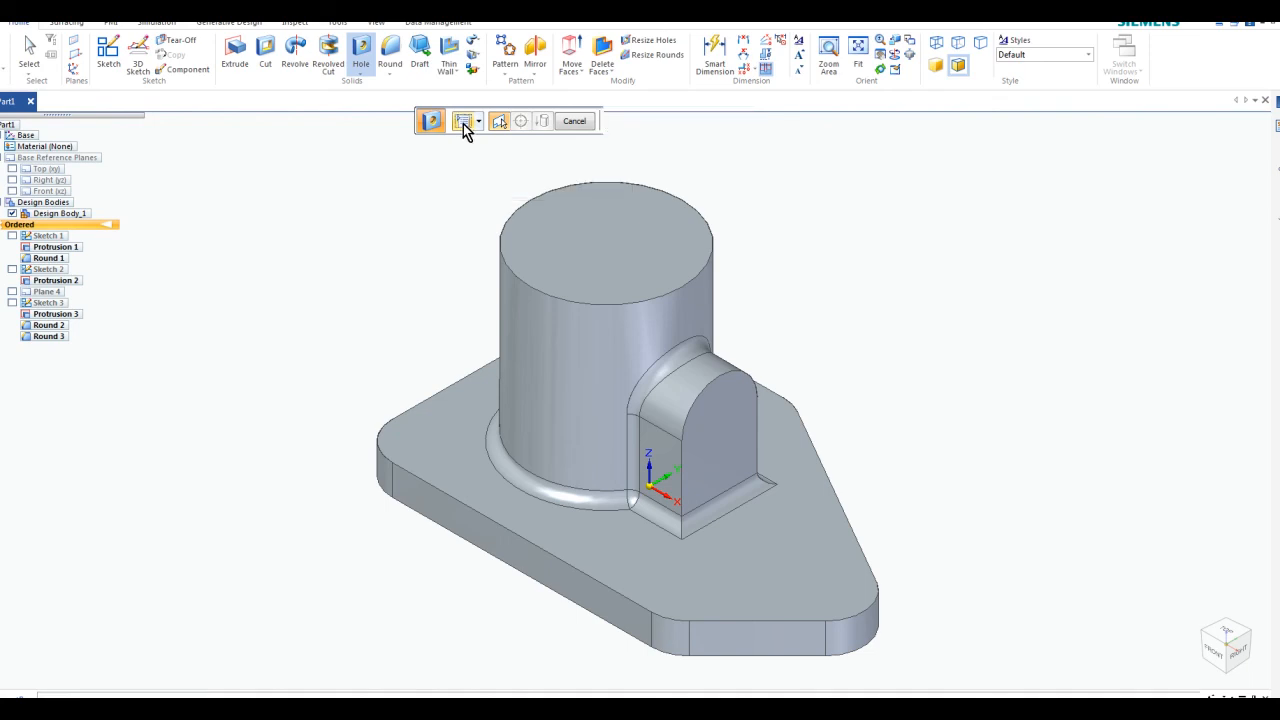
{"action": "left_click_drag", "start_coordinate": [1029, 106], "coordinate": [903, 98]}
{"action": "left_click", "coordinate": [927, 131]}
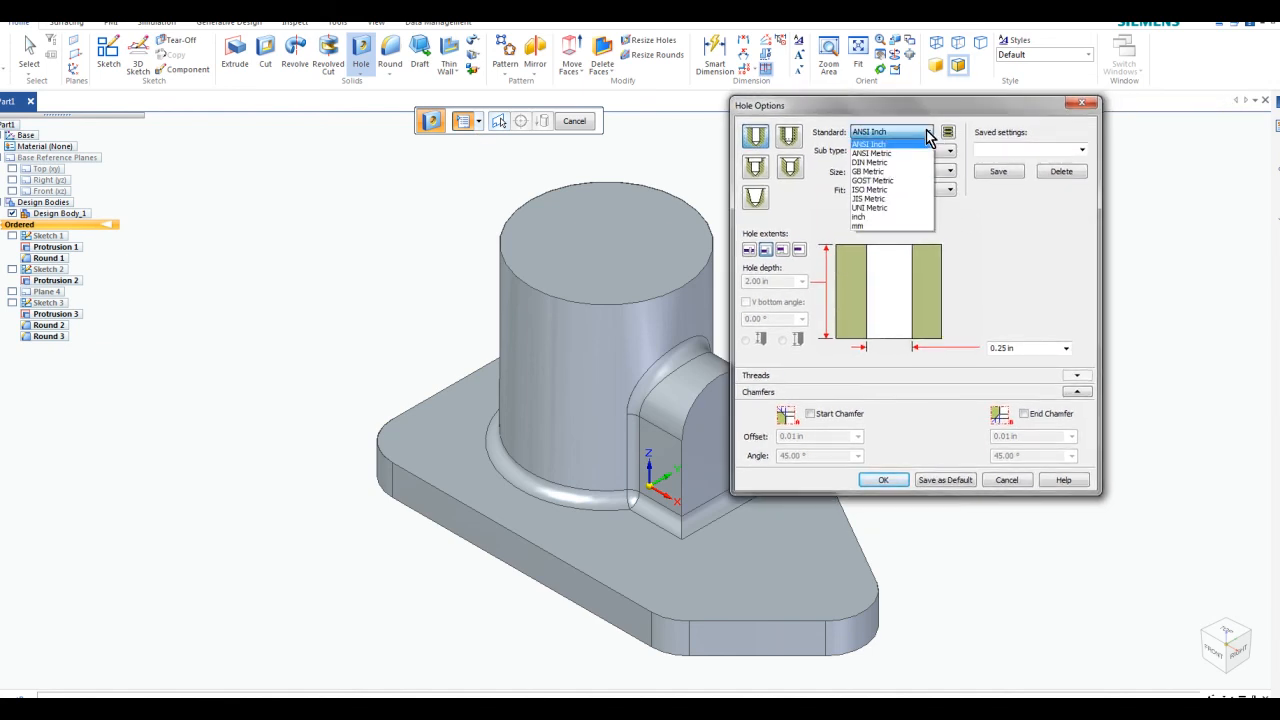
{"action": "left_click", "coordinate": [900, 190]}
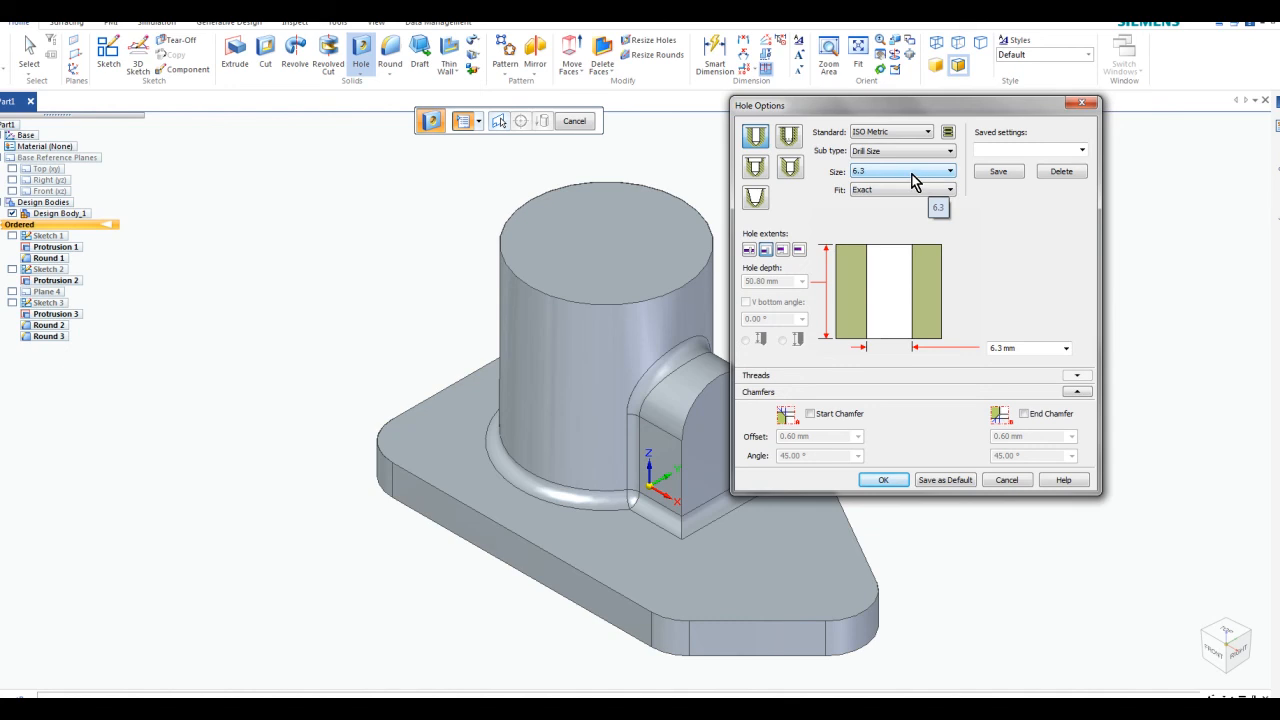
{"action": "left_click", "coordinate": [898, 174]}
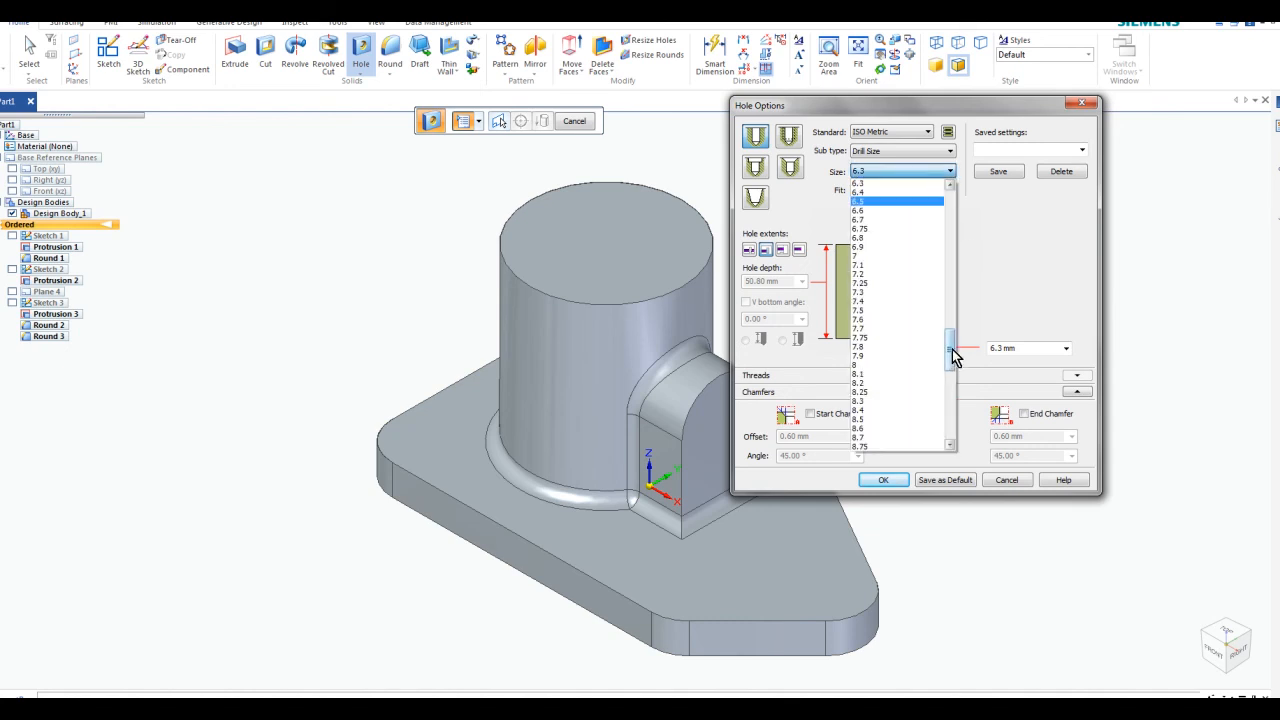
{"action": "left_click_drag", "start_coordinate": [950, 356], "coordinate": [950, 405]}
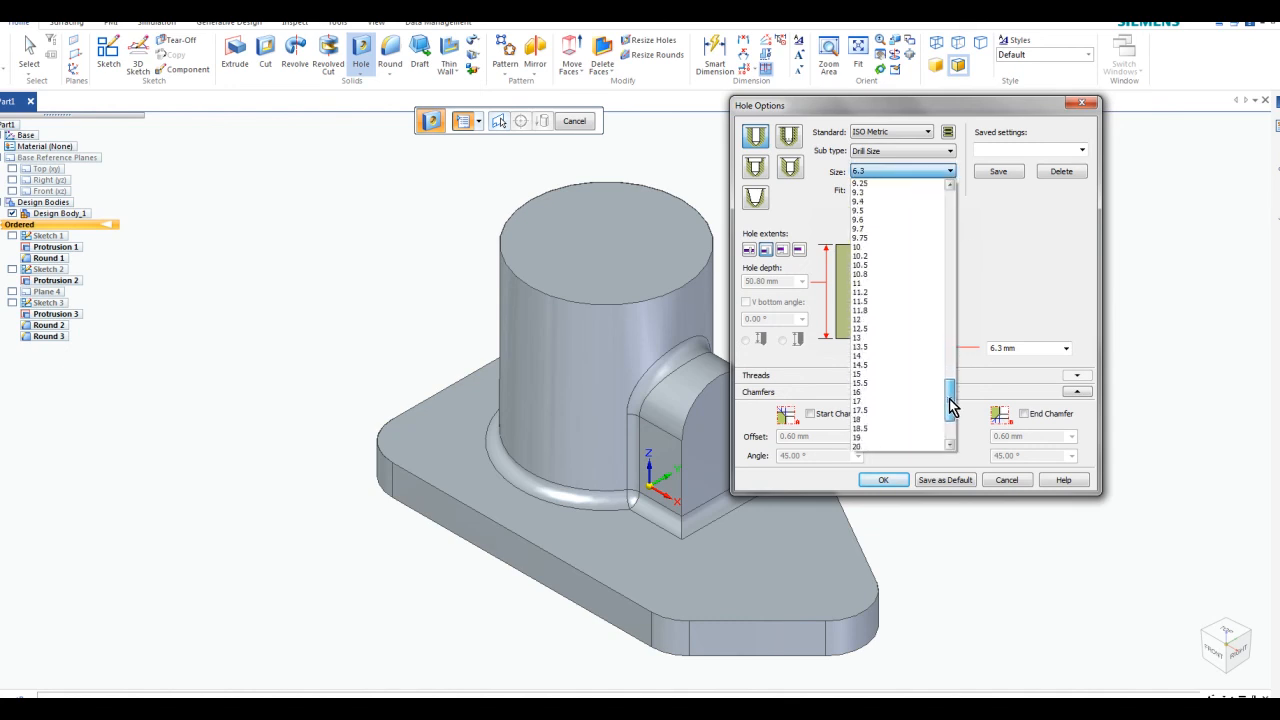
{"action": "left_click", "coordinate": [885, 375]}
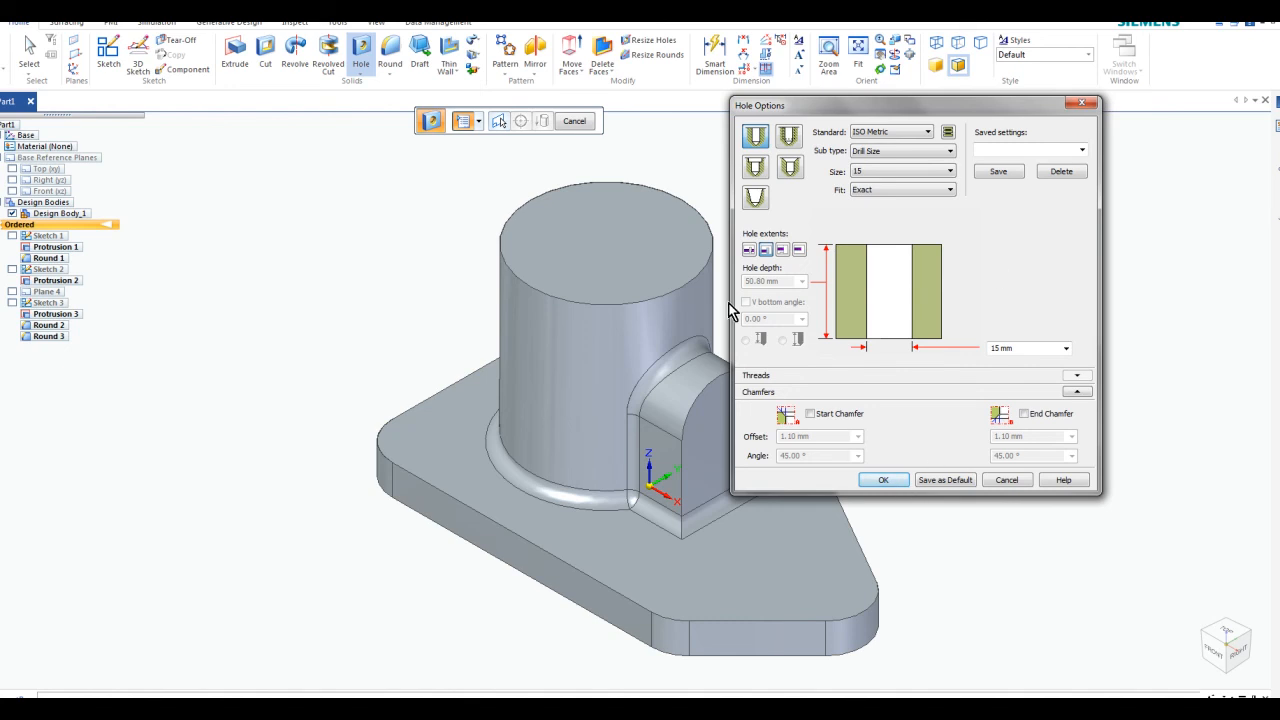
{"action": "left_click", "coordinate": [747, 252]}
{"action": "left_click", "coordinate": [882, 480]}
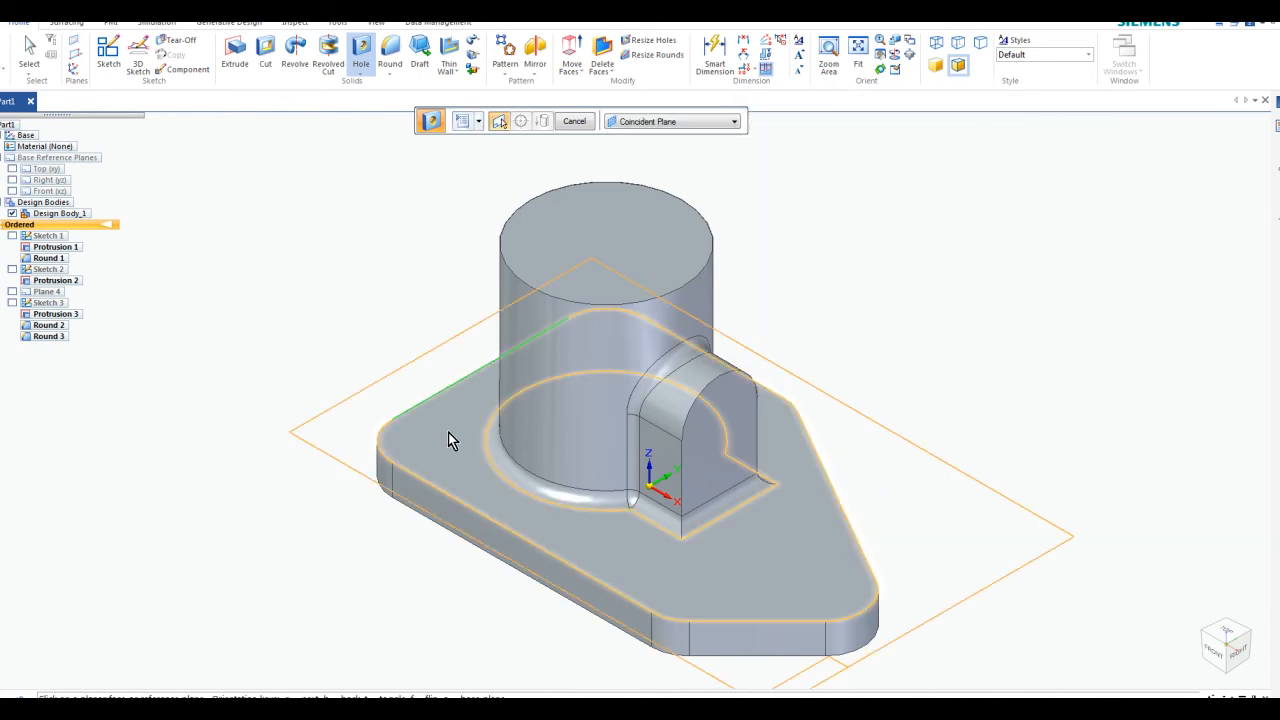
- Place three hole circles on the plate's top face, concentric with the two rounded corners behind the cylinder and the rounded tip
{"action": "left_click", "coordinate": [449, 434]}
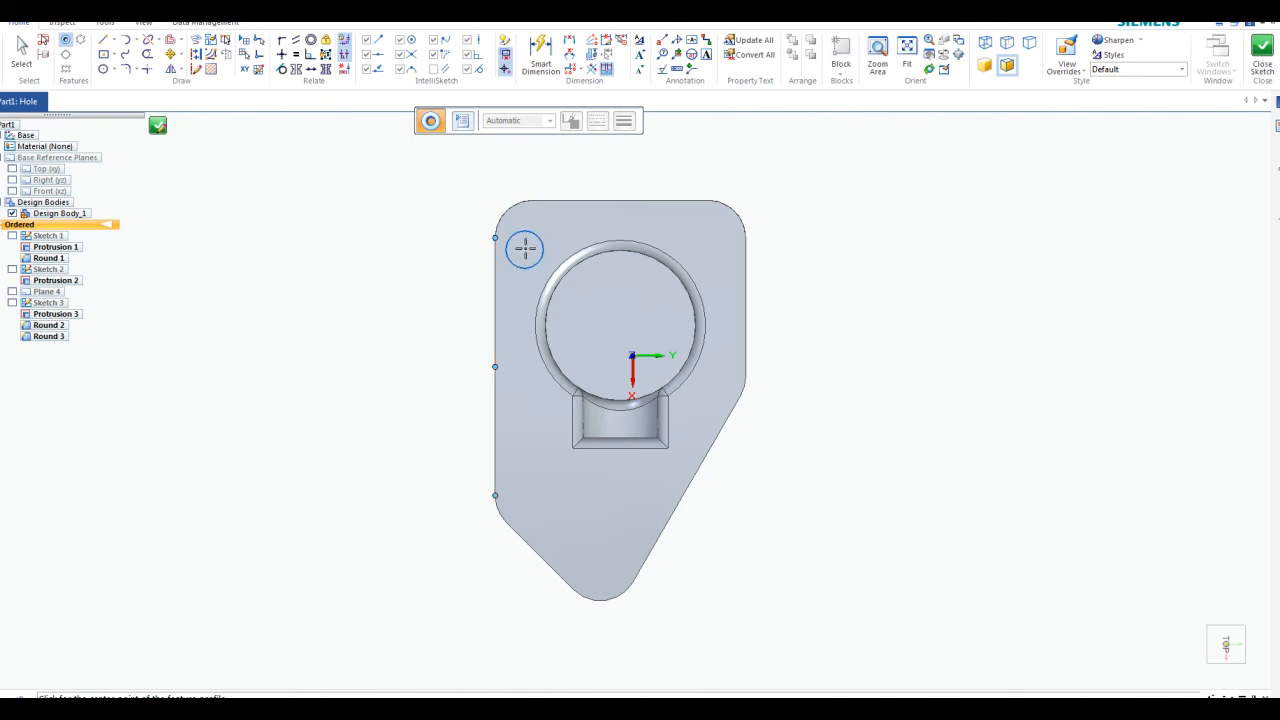
{"action": "scroll", "coordinate": [526, 247], "scroll_direction": "up", "scroll_amount": 5}
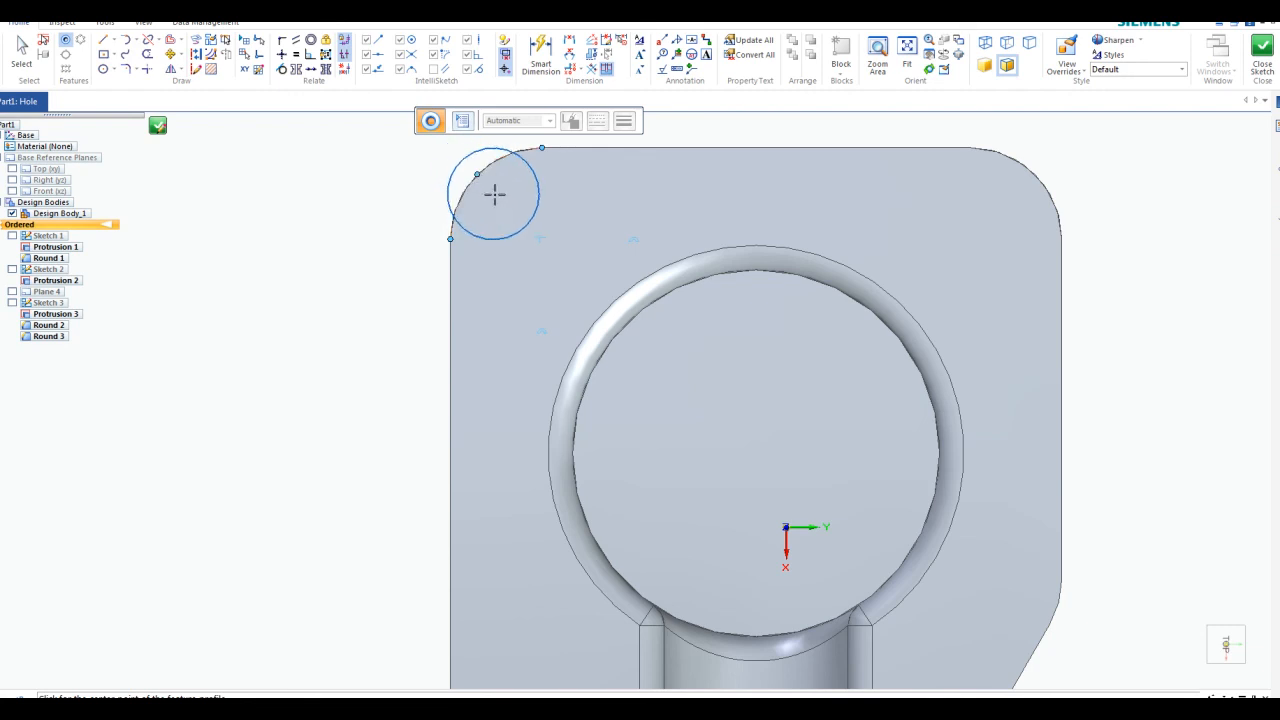
{"action": "left_click", "coordinate": [542, 238]}
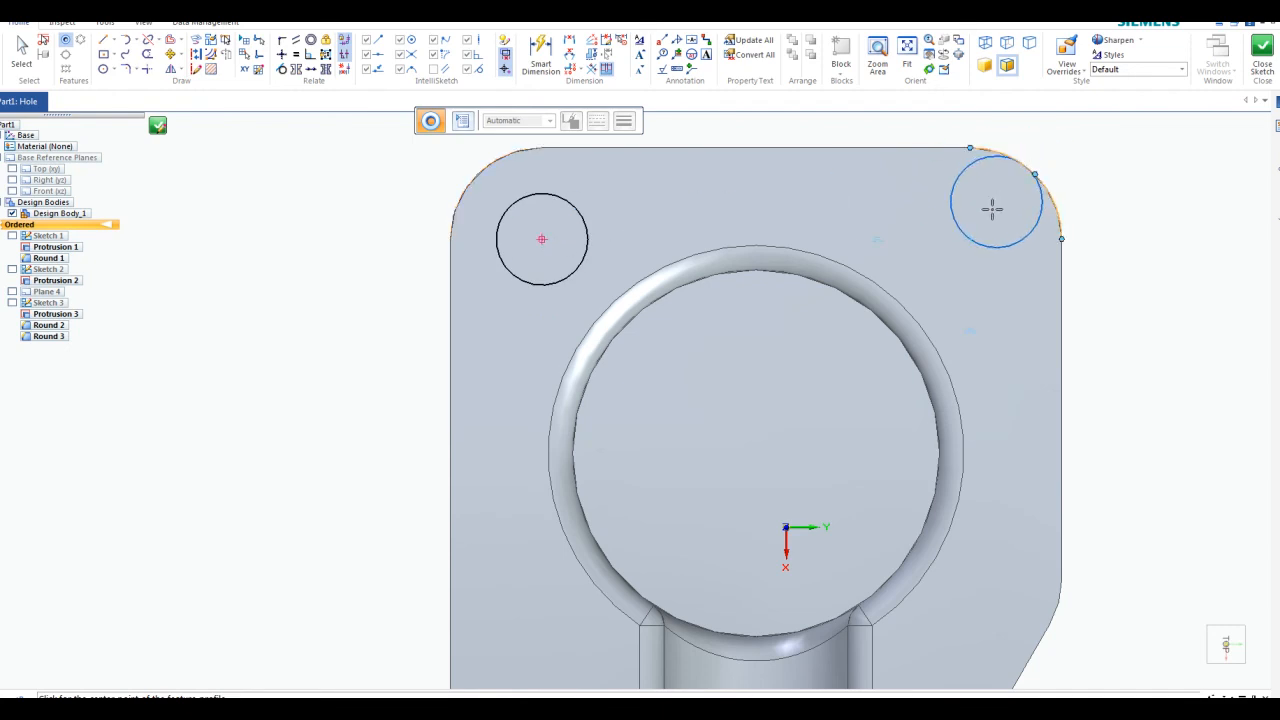
{"action": "left_click", "coordinate": [970, 238]}
{"action": "scroll", "coordinate": [980, 386], "scroll_direction": "down", "scroll_amount": 4}
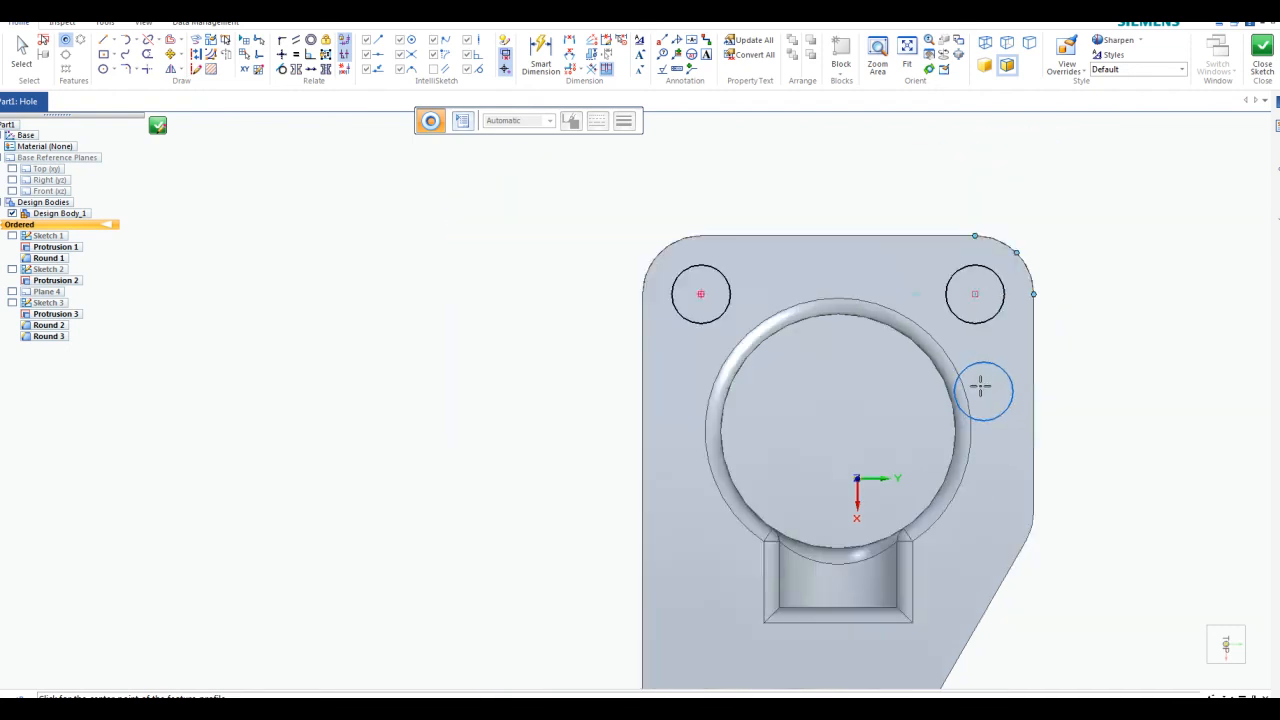
{"action": "scroll", "coordinate": [929, 400], "scroll_direction": "up", "scroll_amount": 5}
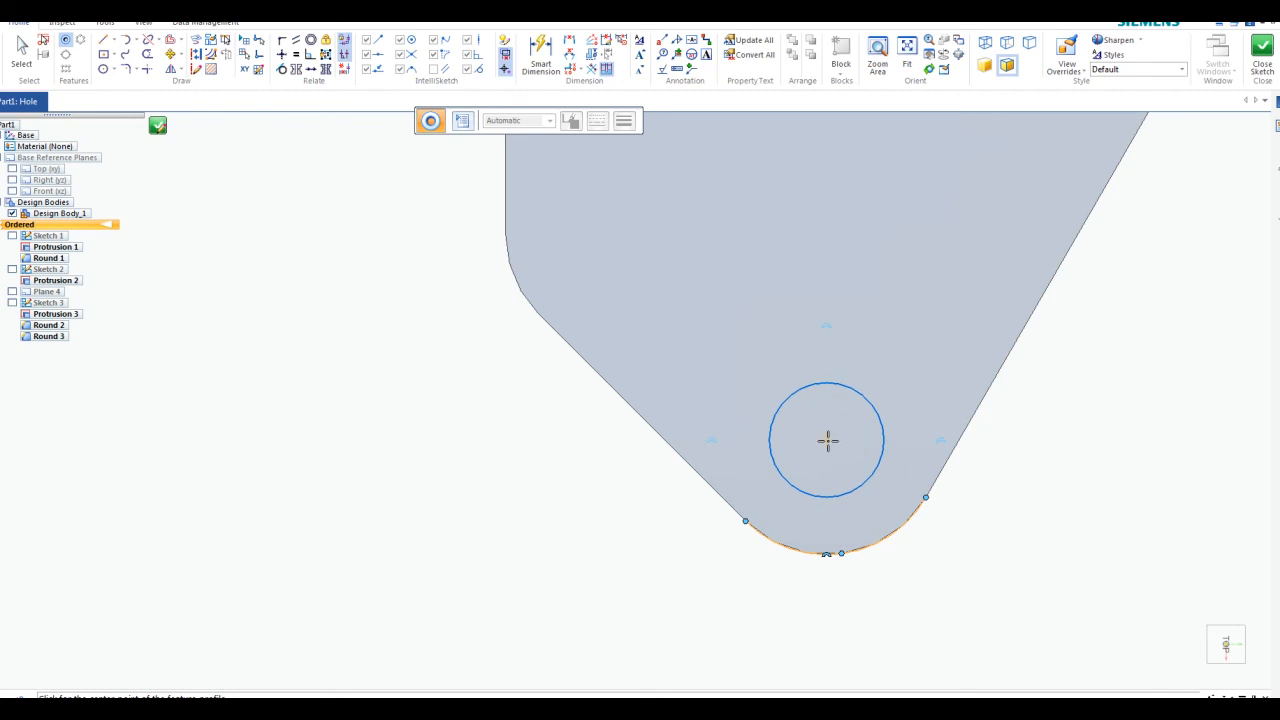
{"action": "left_click", "coordinate": [865, 461]}
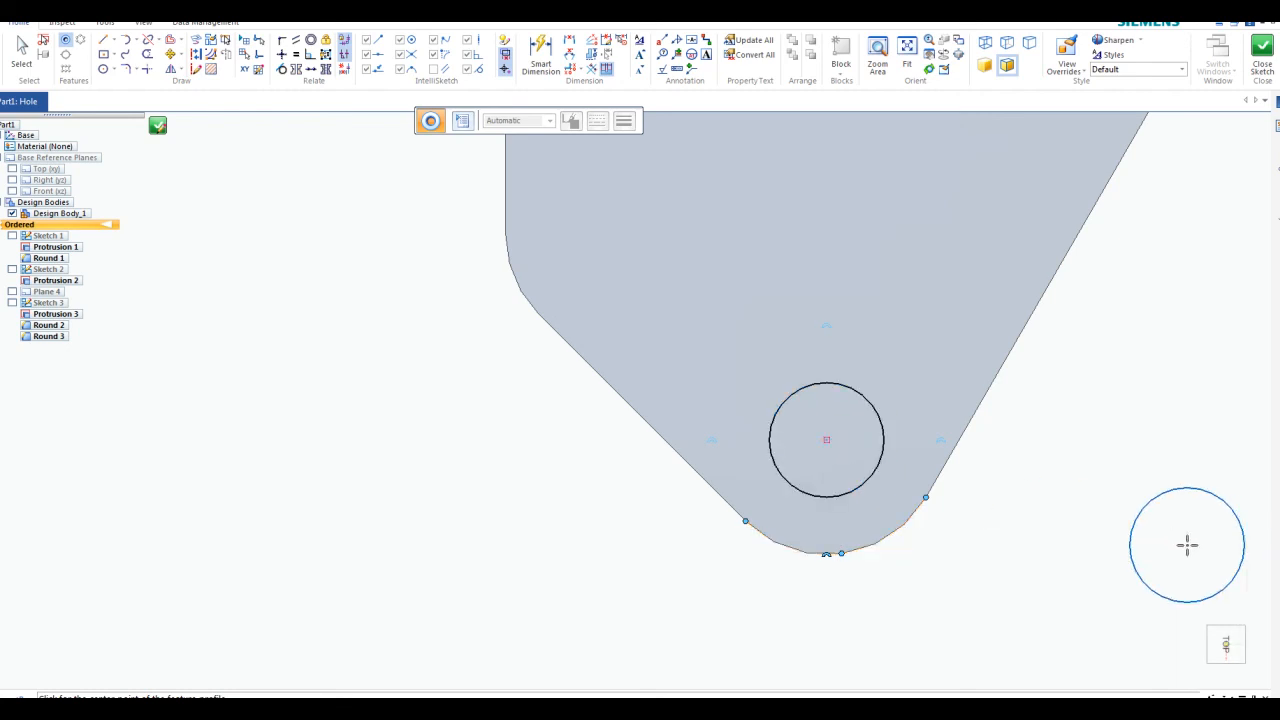
- Close the hole sketch and finish the through holes in the plate, returning to the isometric view
{"action": "key", "text": "Escape"}
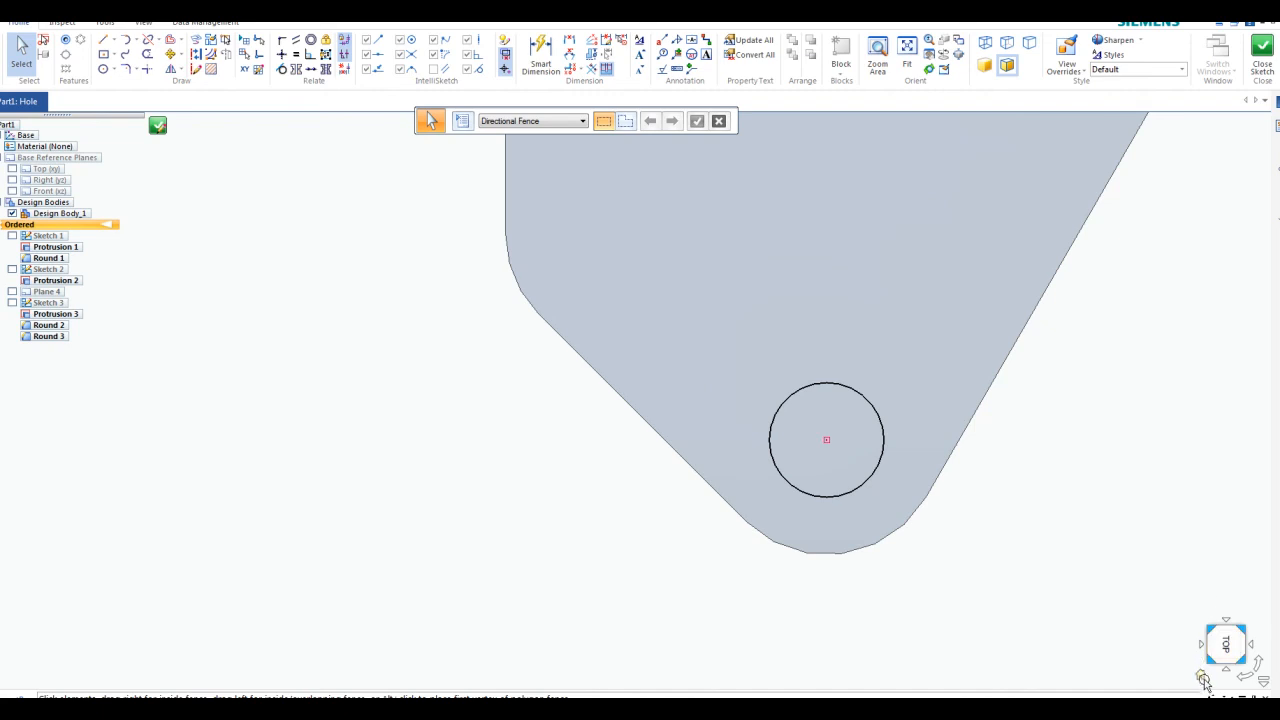
{"action": "left_click", "coordinate": [1203, 678]}
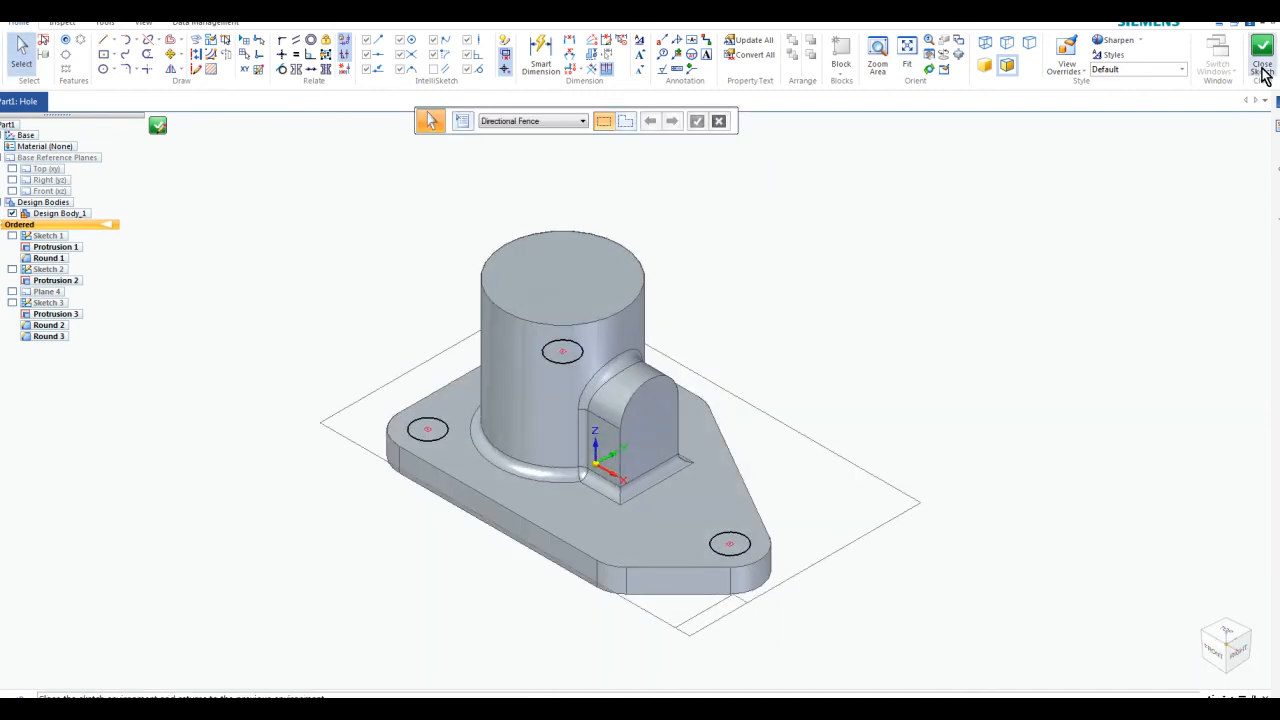
{"action": "left_click", "coordinate": [1262, 52]}
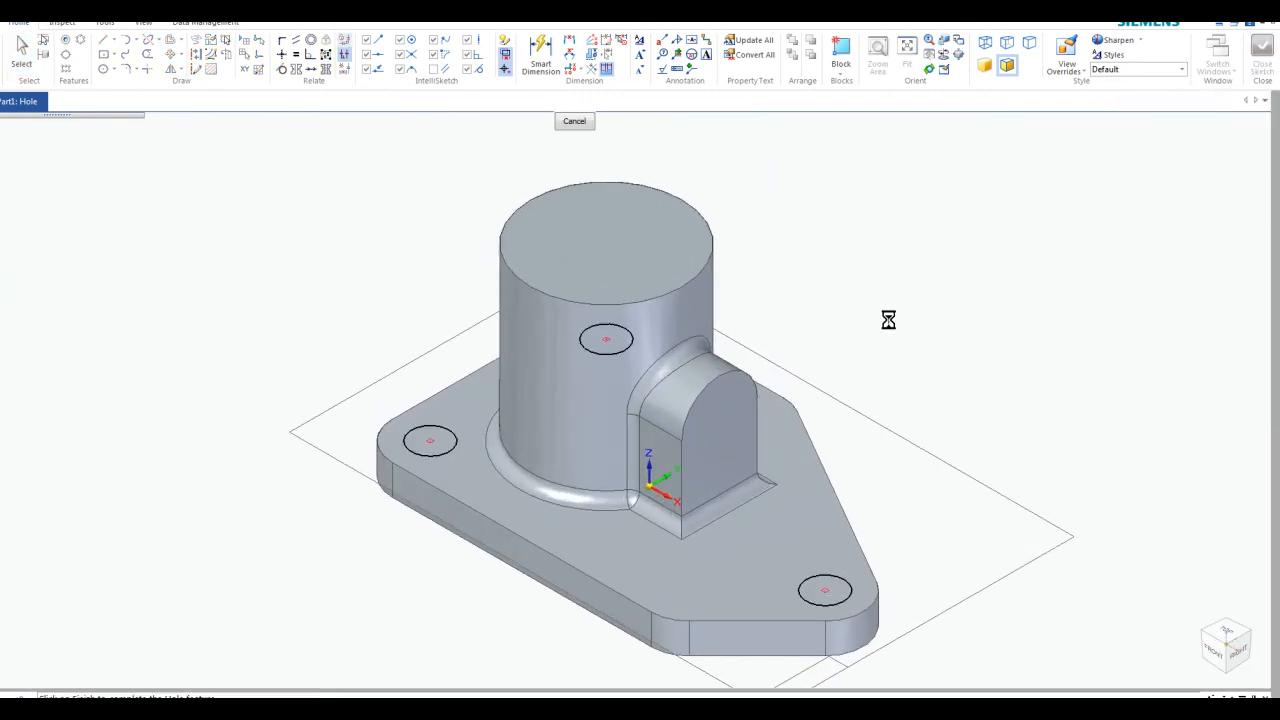
{"action": "left_click", "coordinate": [573, 121]}
{"action": "key", "text": "Escape"}
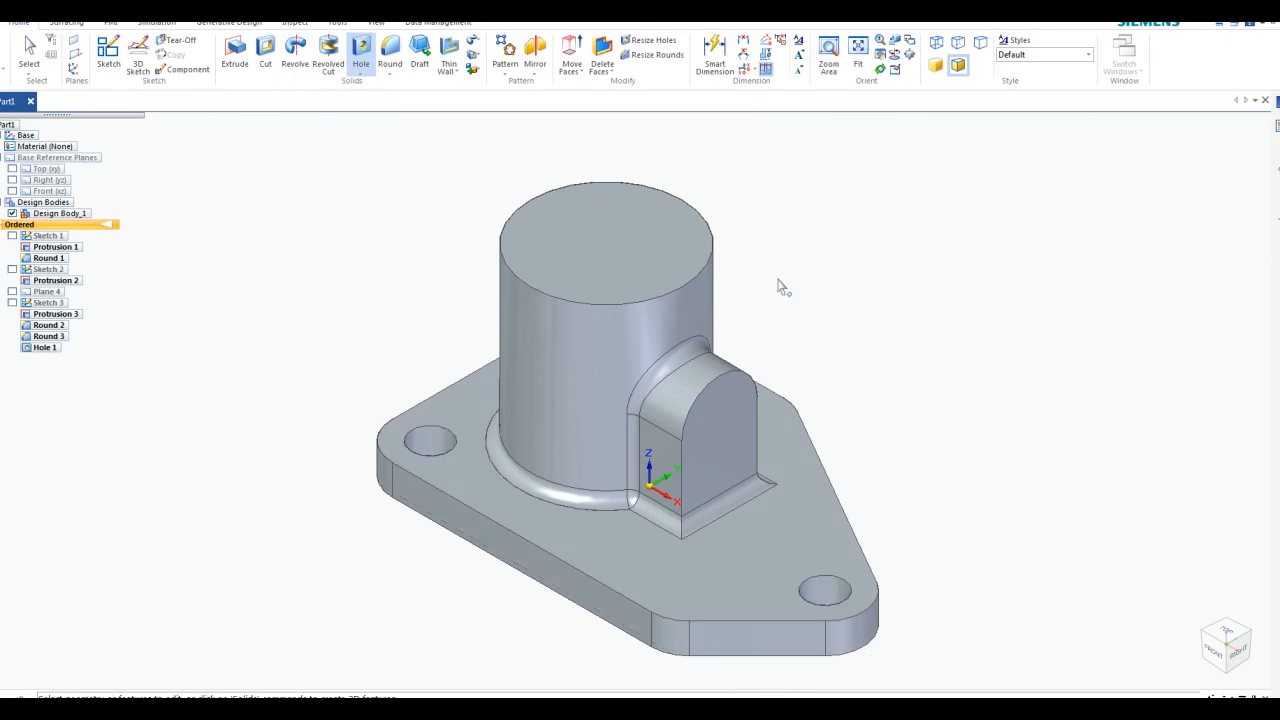
{"action": "mouse_move", "coordinate": [905, 553]}
{"action": "middle_mouse_down"}
{"action": "mouse_move", "coordinate": [894, 306]}
{"action": "mouse_move", "coordinate": [878, 428]}
{"action": "mouse_move", "coordinate": [886, 554]}
{"action": "middle_mouse_up"}
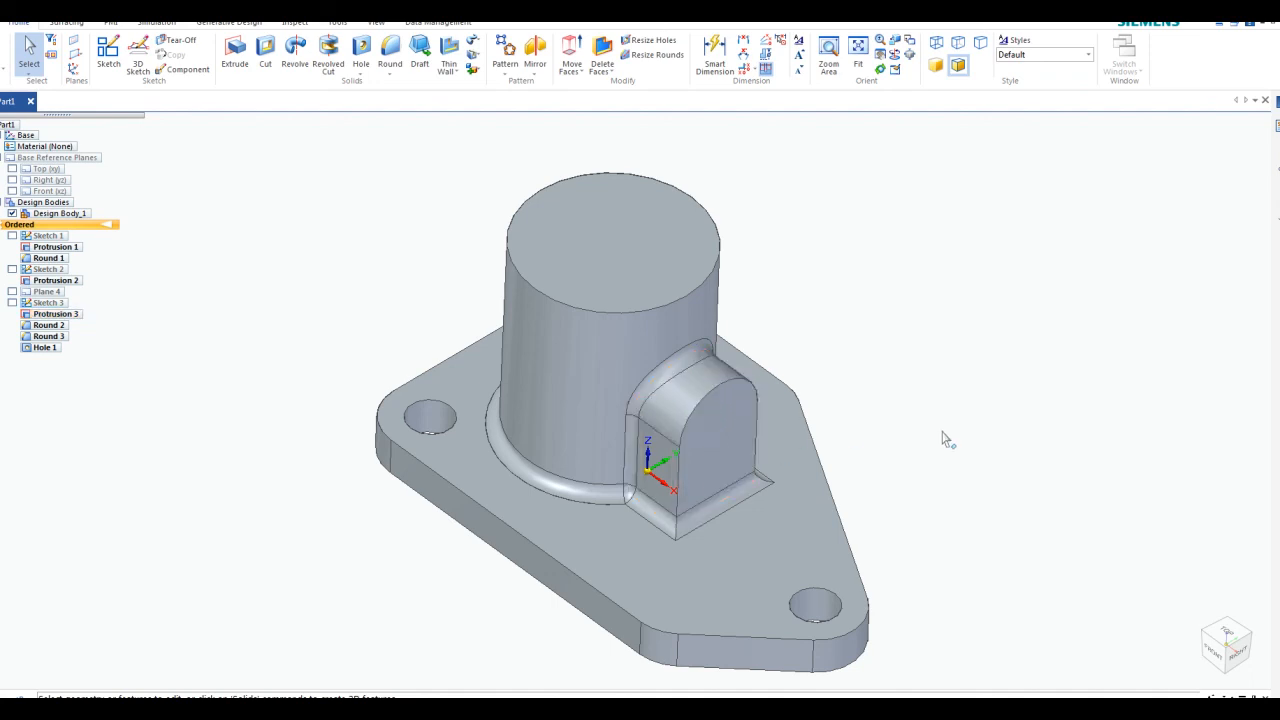
- Start another simple hole and set its standard to ISO Metric in the hole options
{"action": "left_click", "coordinate": [361, 52]}
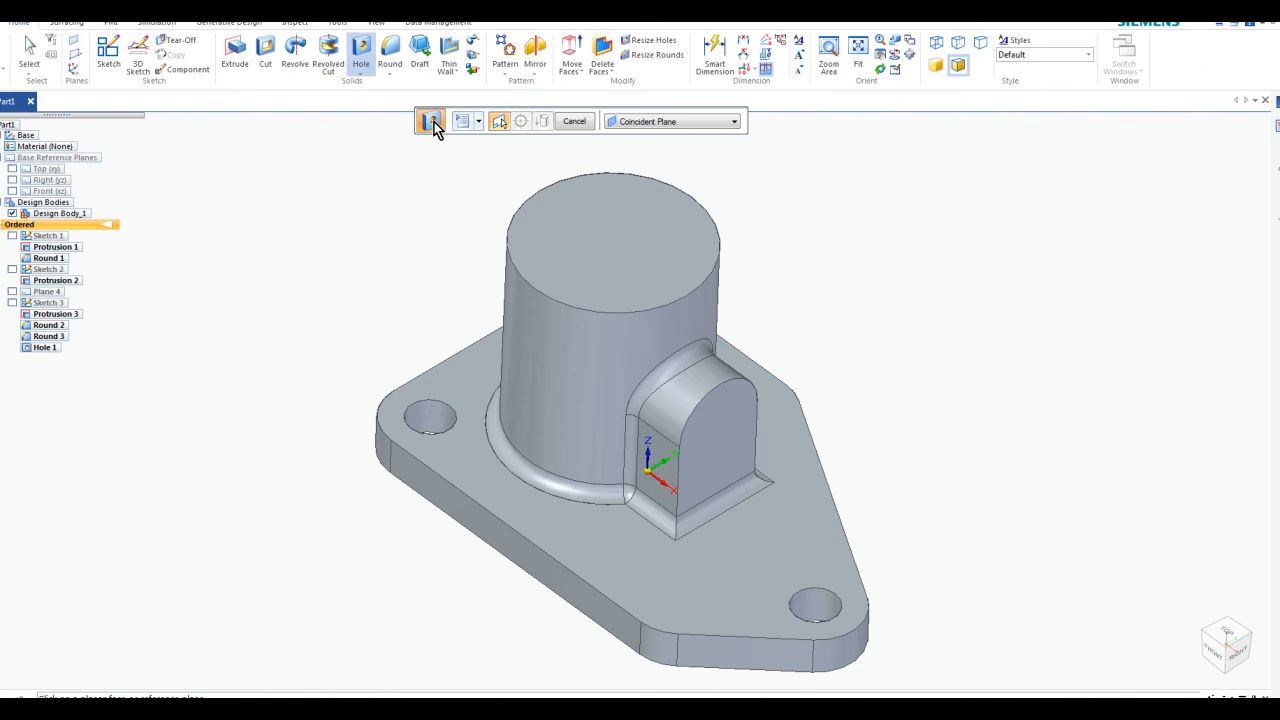
{"action": "left_click", "coordinate": [463, 122]}
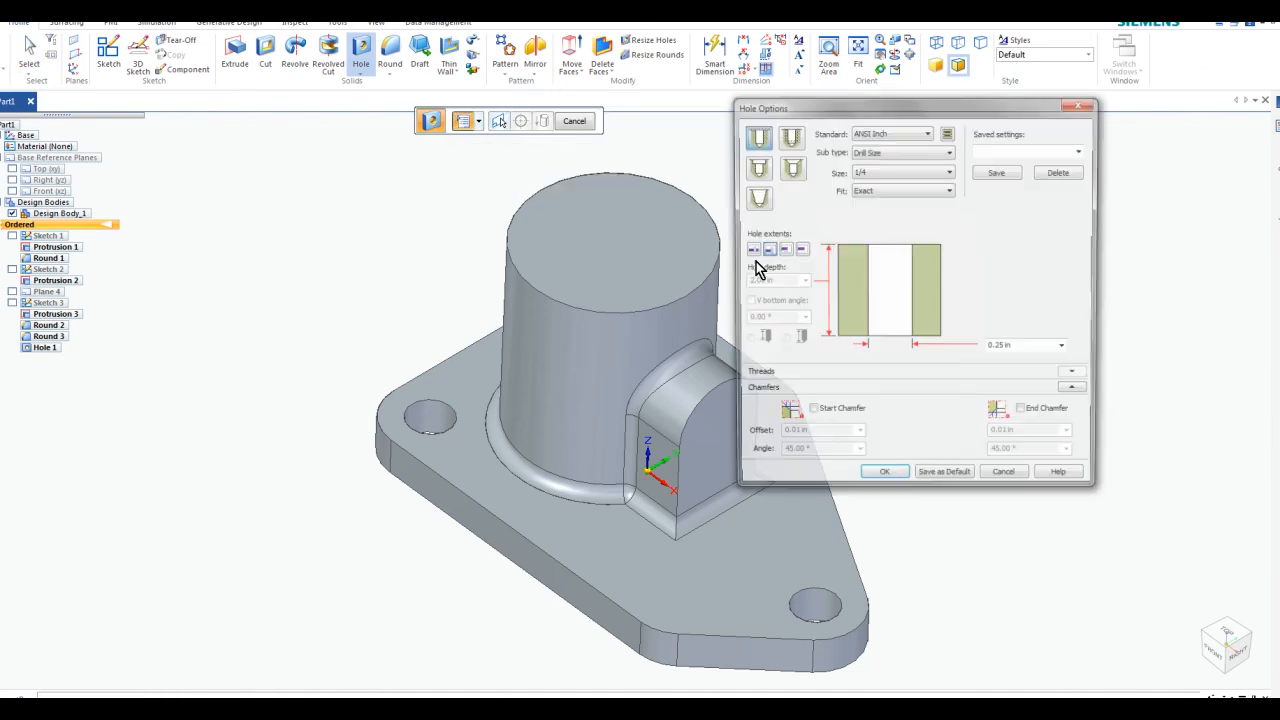
{"action": "left_click", "coordinate": [922, 132]}
{"action": "left_click", "coordinate": [904, 196]}
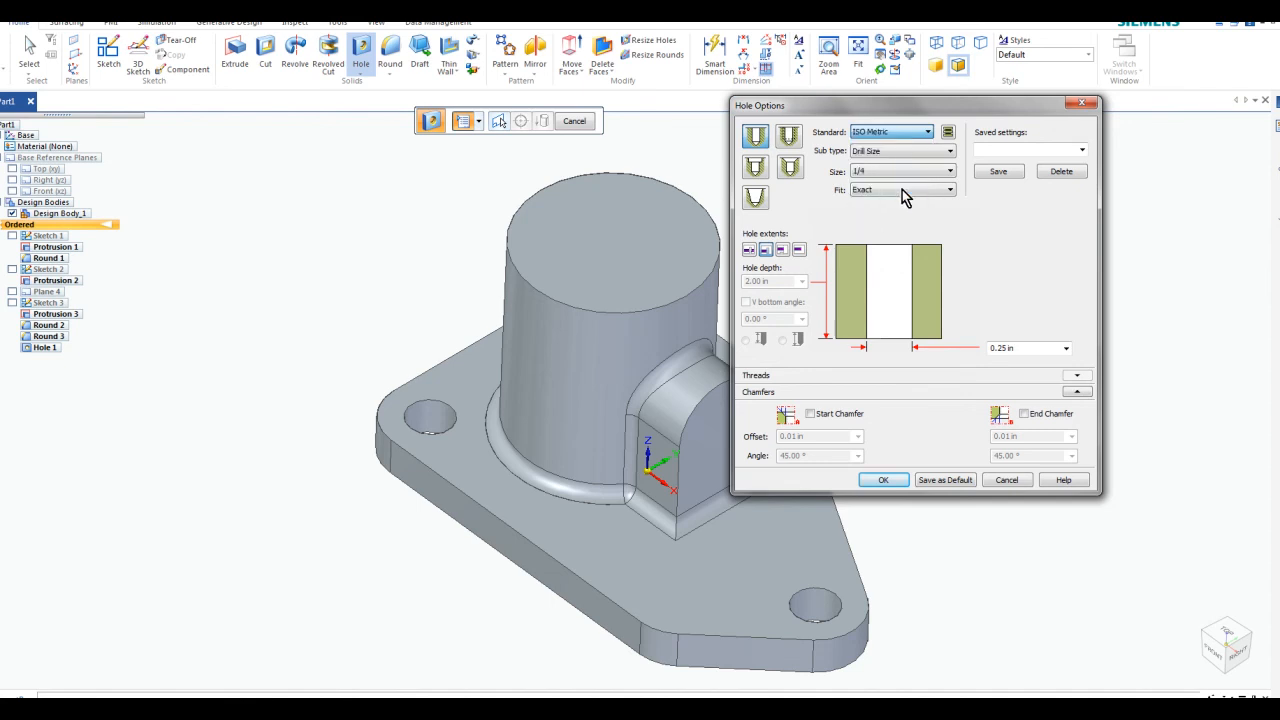
- Choose a counterbore hole type and set its through-hole diameter to 30 mm
{"action": "left_click_drag", "start_coordinate": [882, 114], "coordinate": [928, 113]}
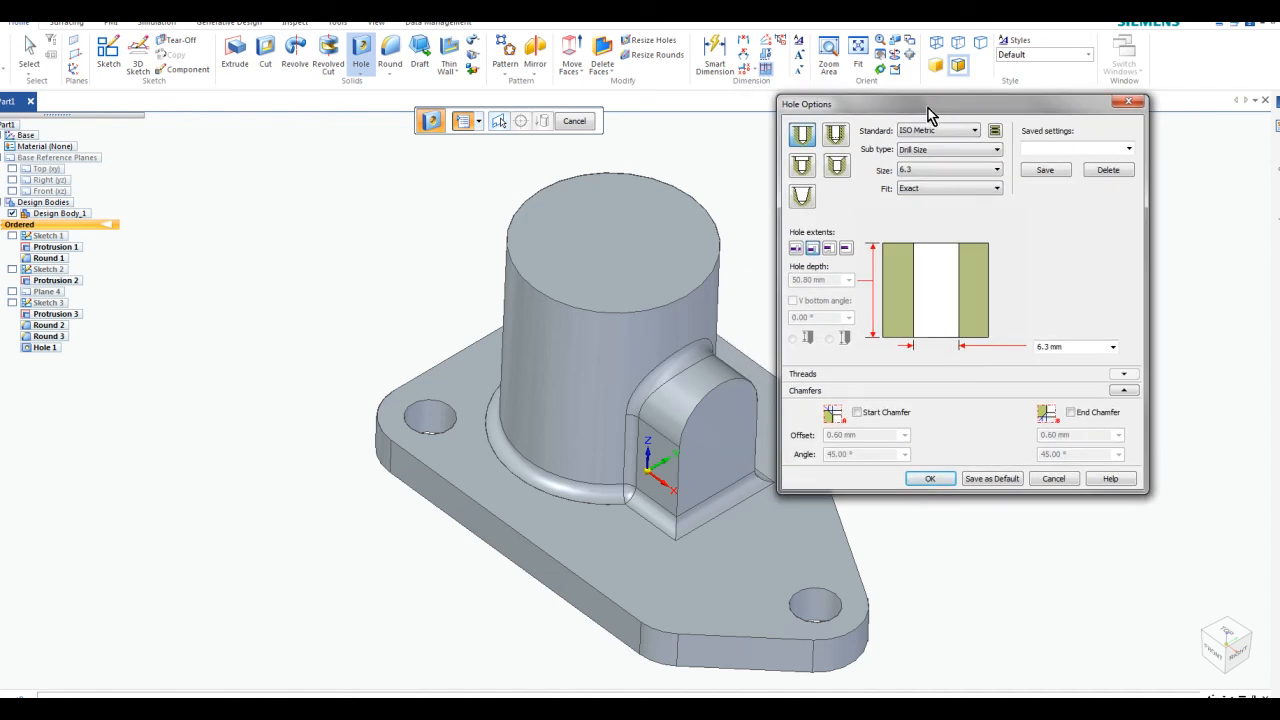
{"action": "left_click", "coordinate": [803, 170]}
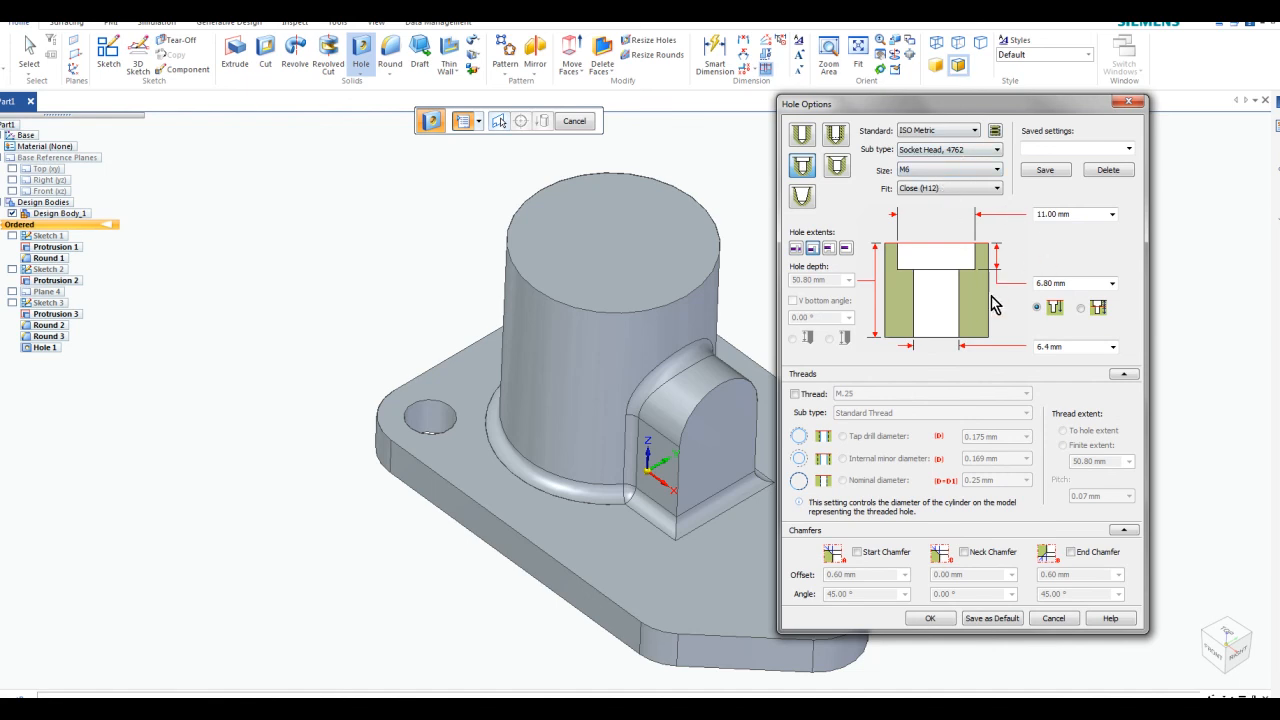
{"action": "left_click", "coordinate": [1079, 345]}
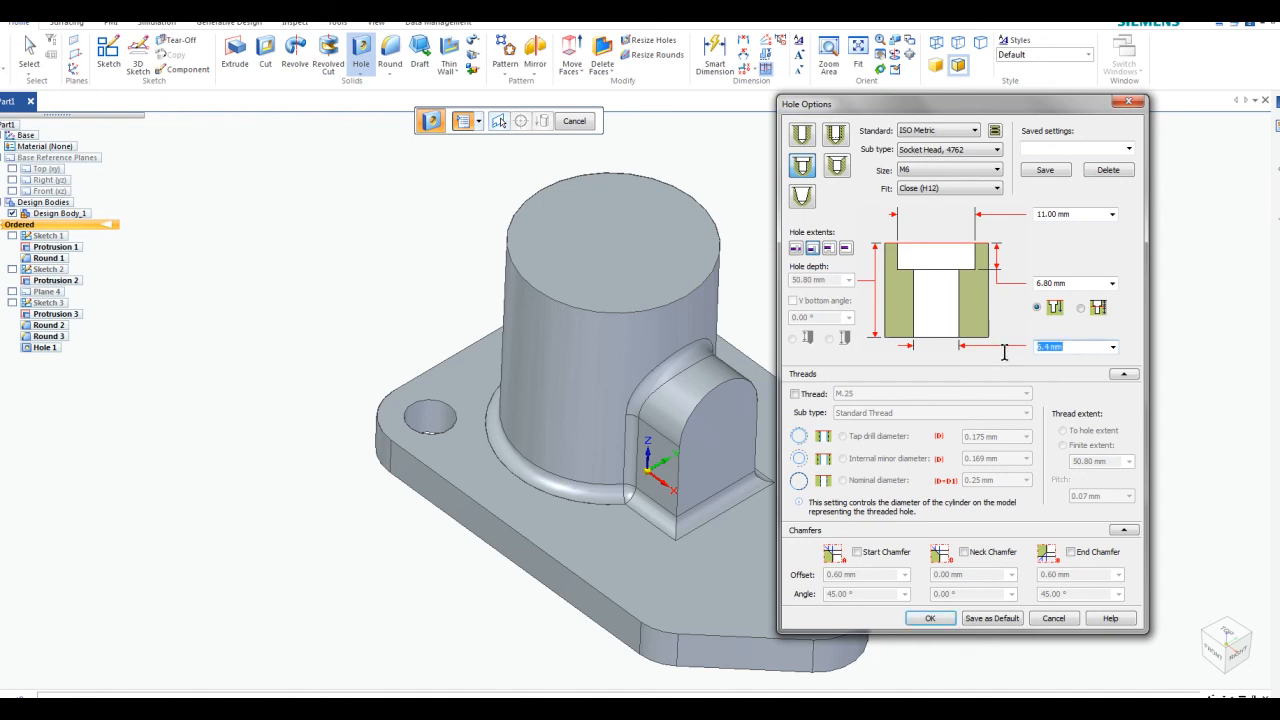
{"action": "type", "text": "30"}
- Set the counterbore to 40 mm diameter and 16 mm depth, with the hole extent Through All
{"action": "left_click", "coordinate": [1084, 283]}
{"action": "left_click", "coordinate": [1086, 283]}
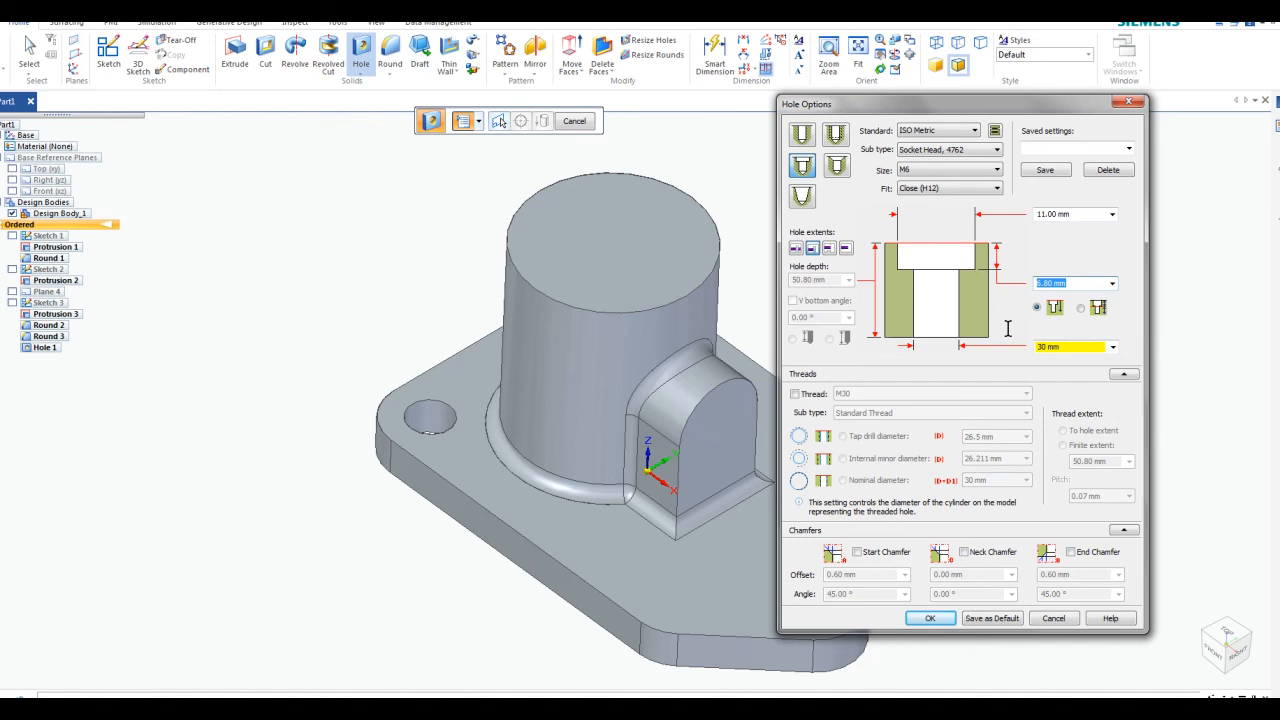
{"action": "type", "text": "16"}
{"action": "left_click", "coordinate": [1084, 213]}
{"action": "type", "text": "4"}
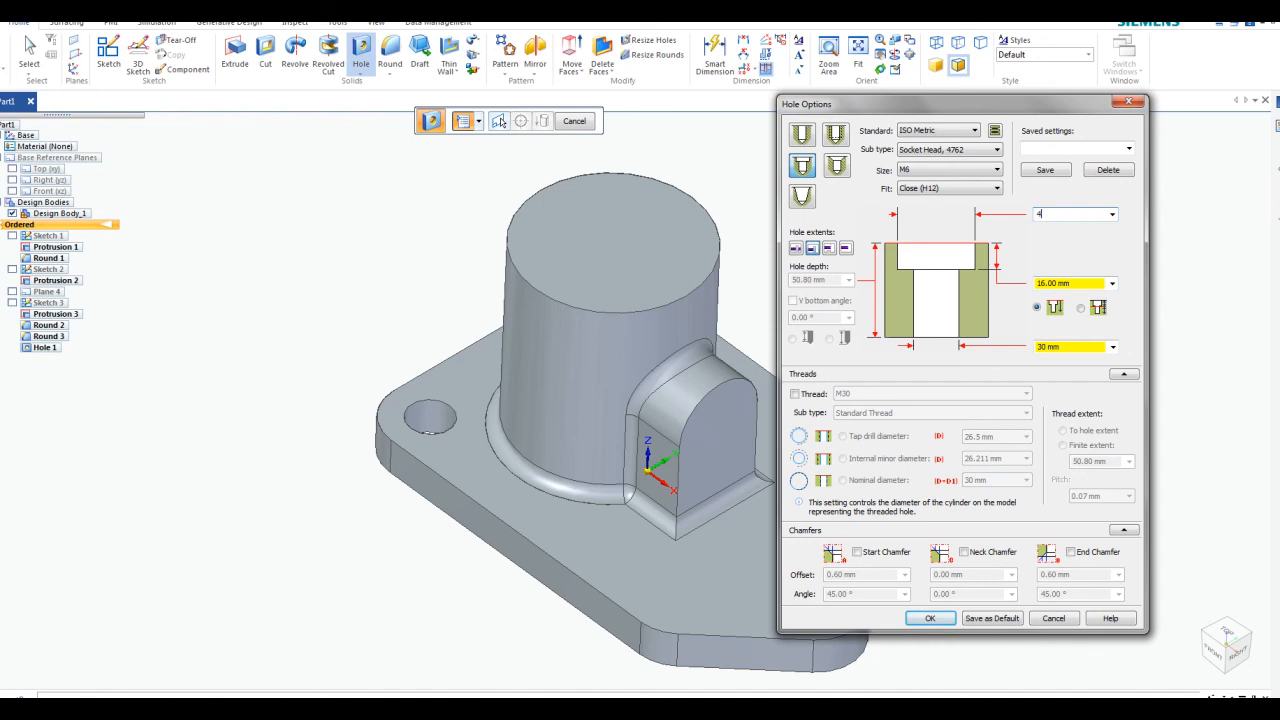
{"action": "type", "text": "0"}
{"action": "left_click", "coordinate": [1085, 282]}
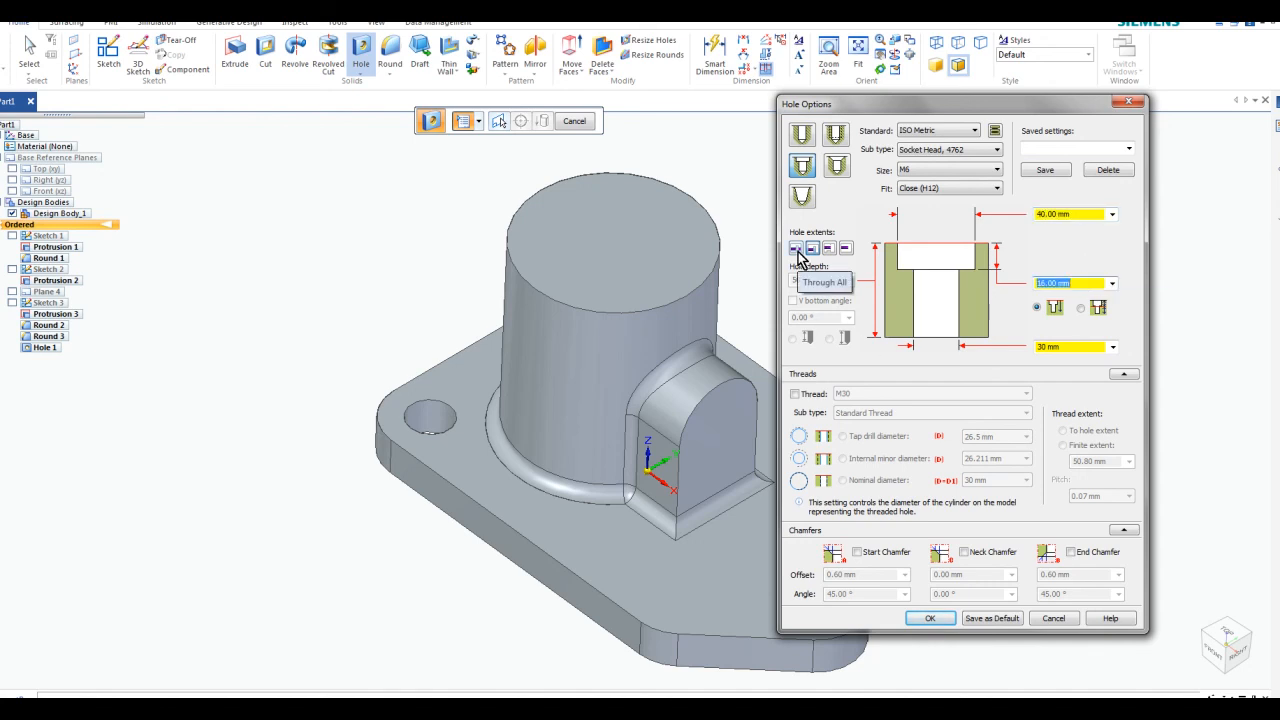
{"action": "left_click", "coordinate": [797, 250]}
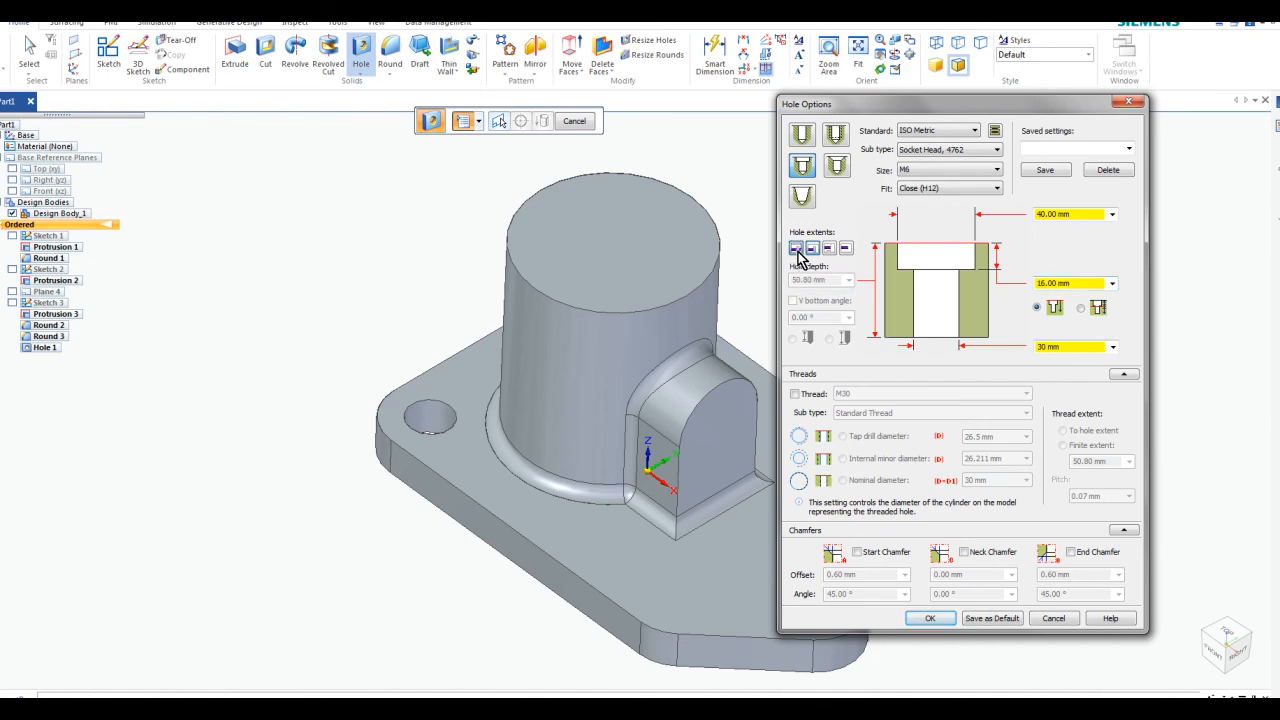
{"action": "left_click", "coordinate": [931, 619]}
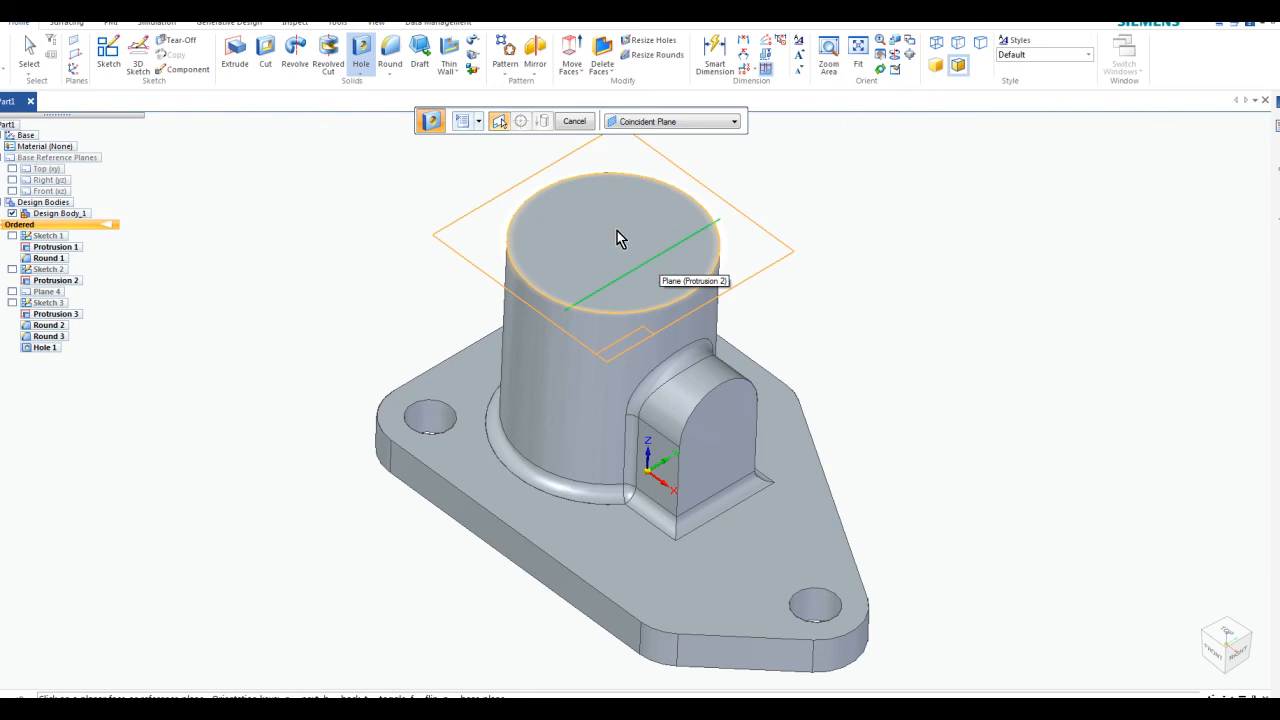
- Place the counterbore hole on the vertical cylinder's top face, concentric with its circular edge, and finish the feature
{"action": "left_click", "coordinate": [626, 240]}
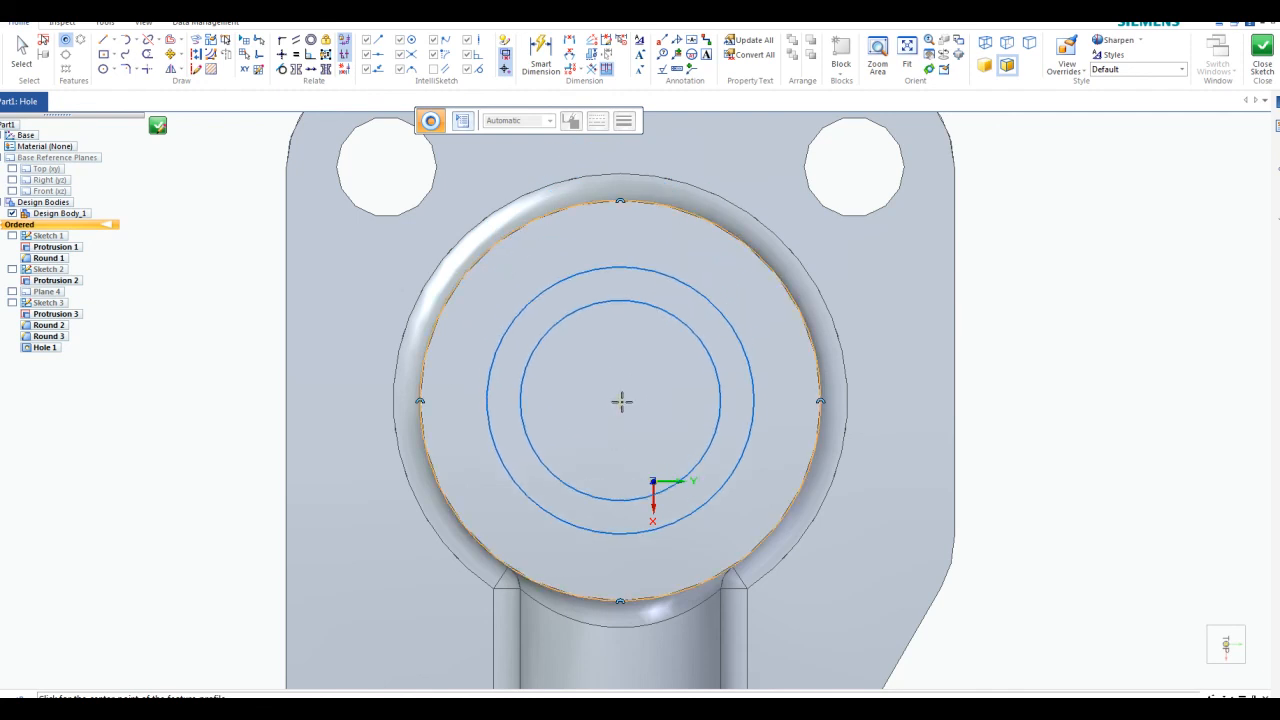
{"action": "left_click", "coordinate": [619, 400]}
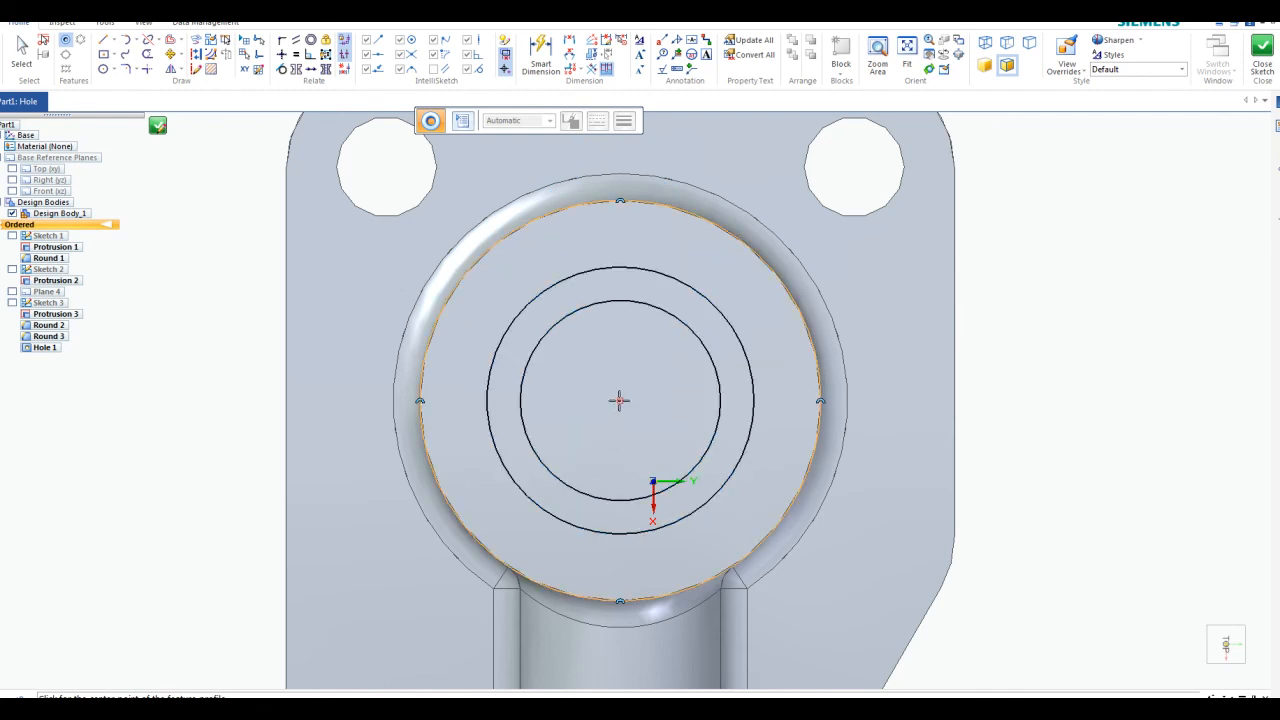
{"action": "key", "text": "Escape"}
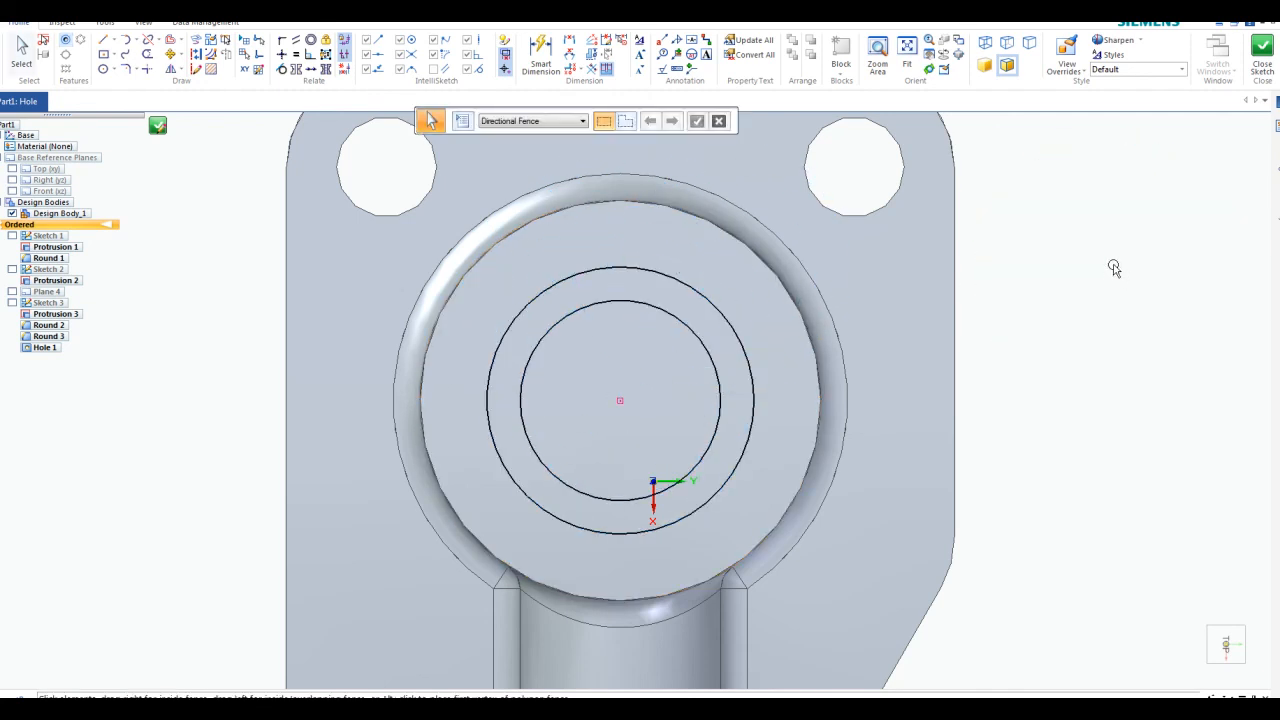
{"action": "left_click", "coordinate": [1261, 52]}
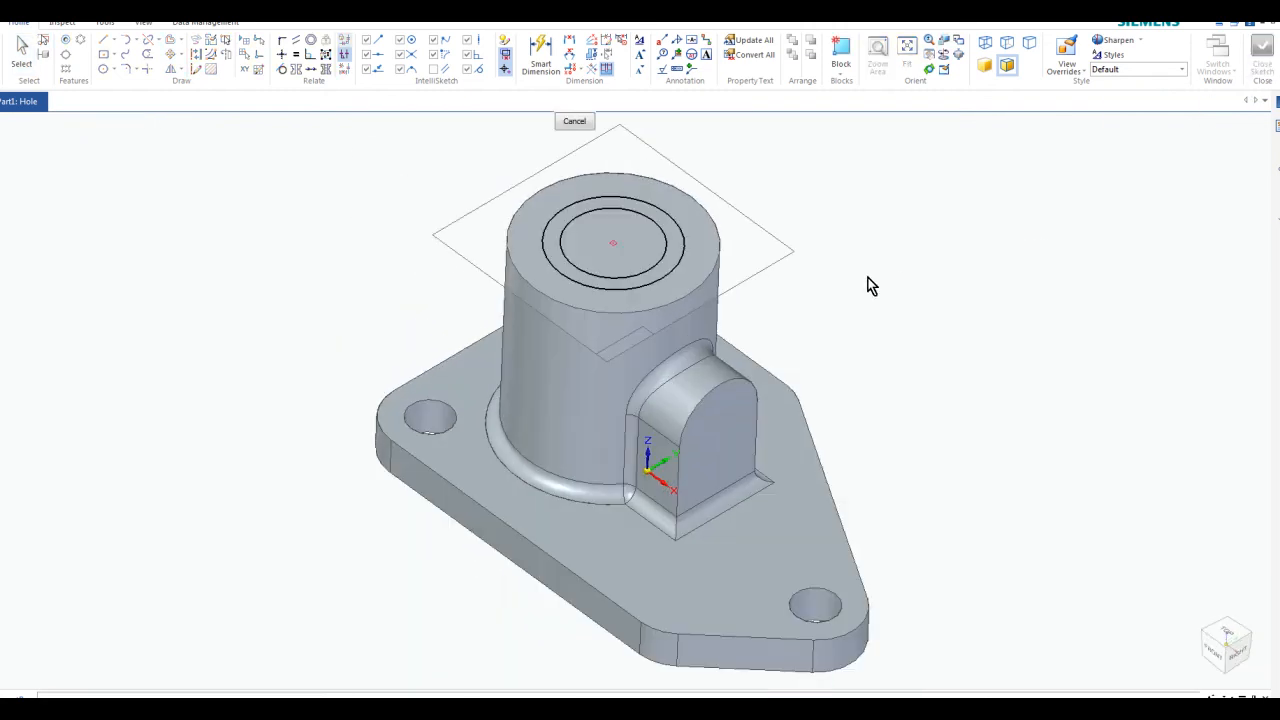
{"action": "left_click", "coordinate": [588, 125]}
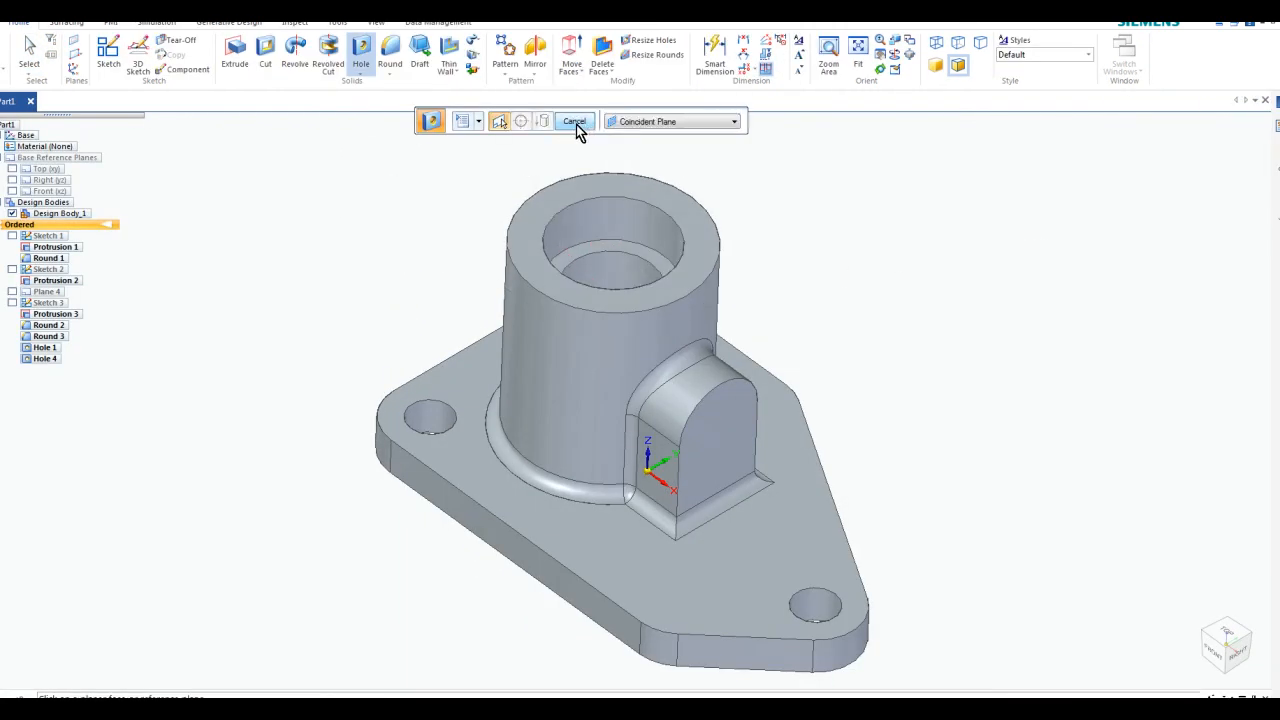
{"action": "key", "text": "Escape"}
- Configure a new simple hole using the ISO Metric standard with a drill size of 16
{"action": "middle_click_drag", "start_coordinate": [864, 363], "coordinate": [830, 336]}
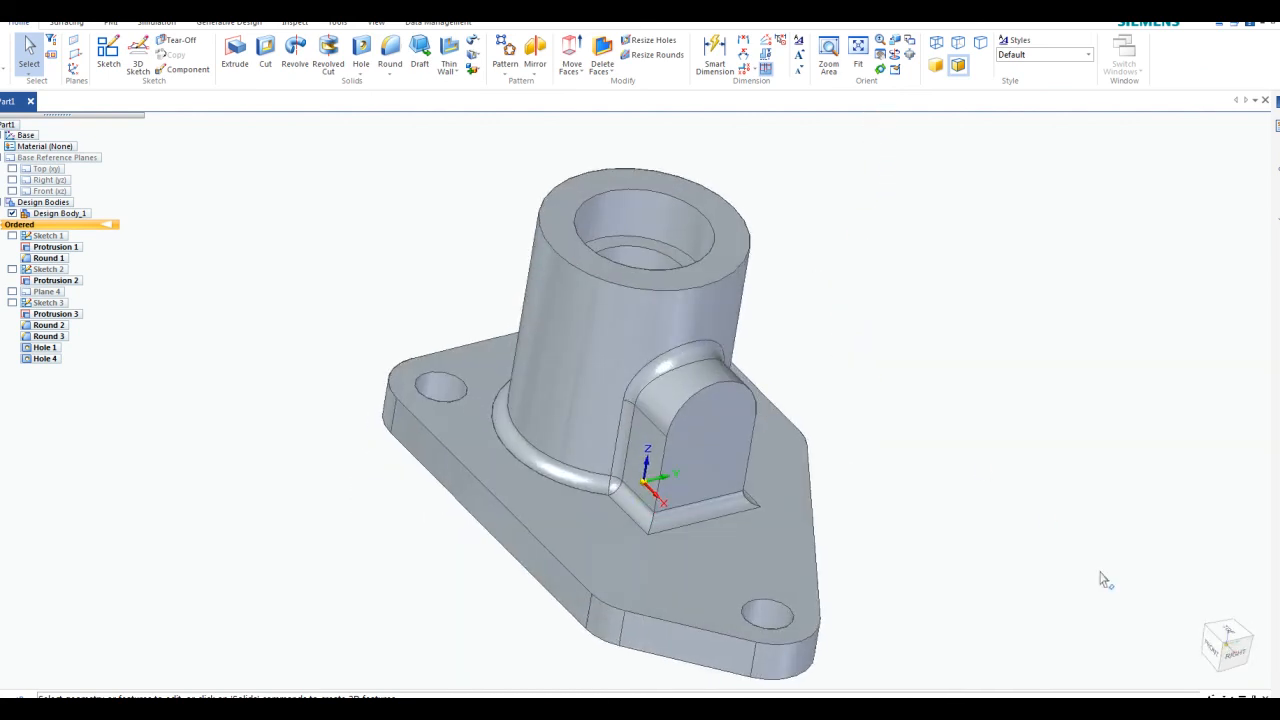
{"action": "left_click", "coordinate": [1200, 672]}
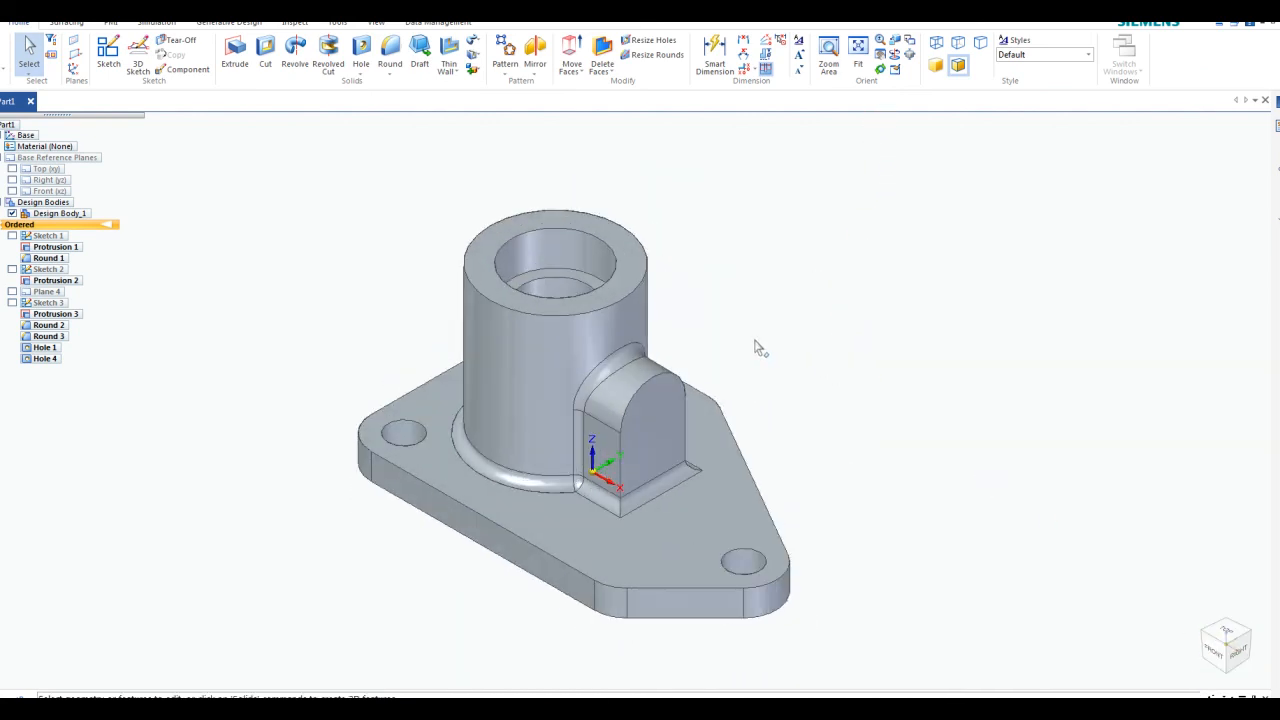
{"action": "scroll", "coordinate": [651, 395], "scroll_direction": "up", "scroll_amount": 3}
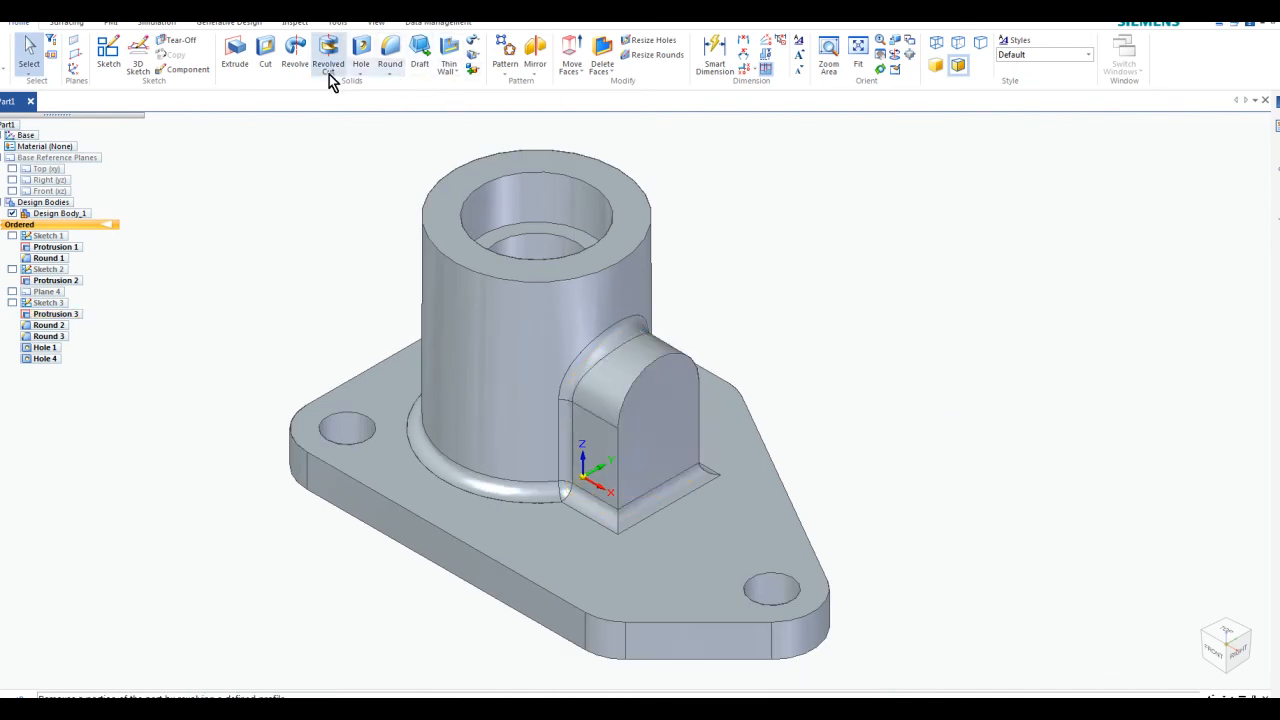
{"action": "left_click", "coordinate": [362, 52]}
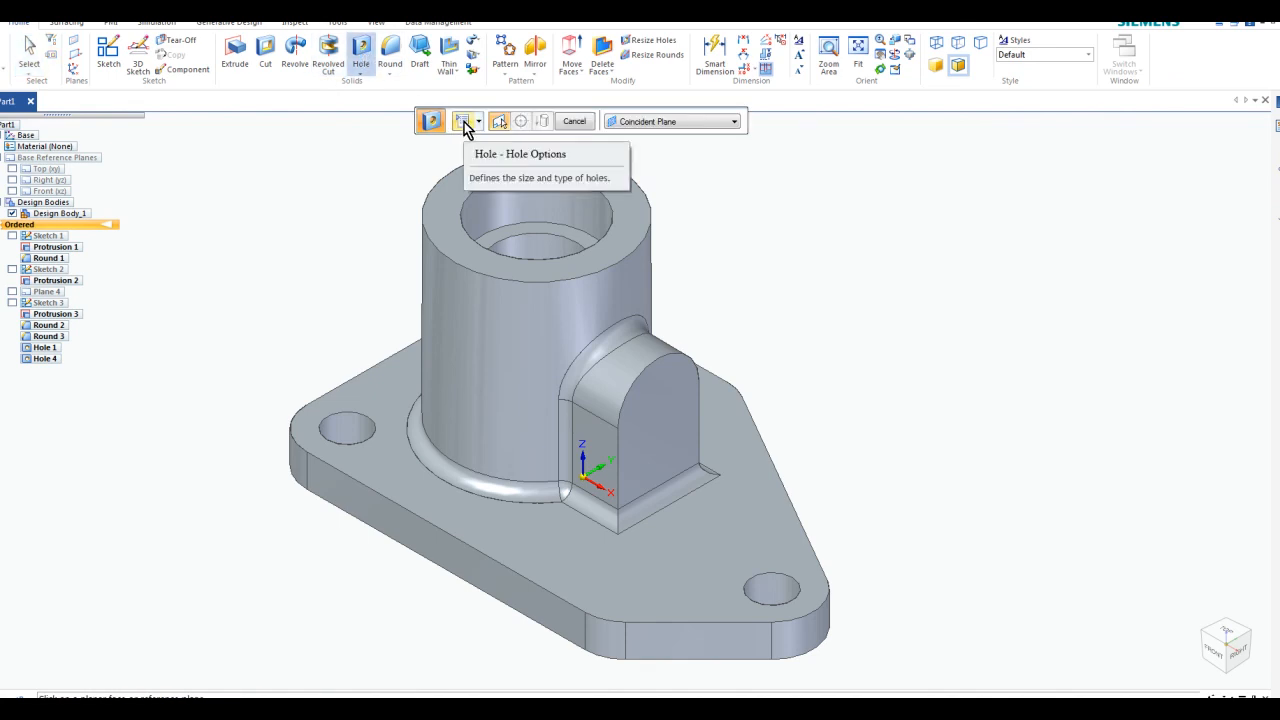
{"action": "left_click", "coordinate": [463, 121]}
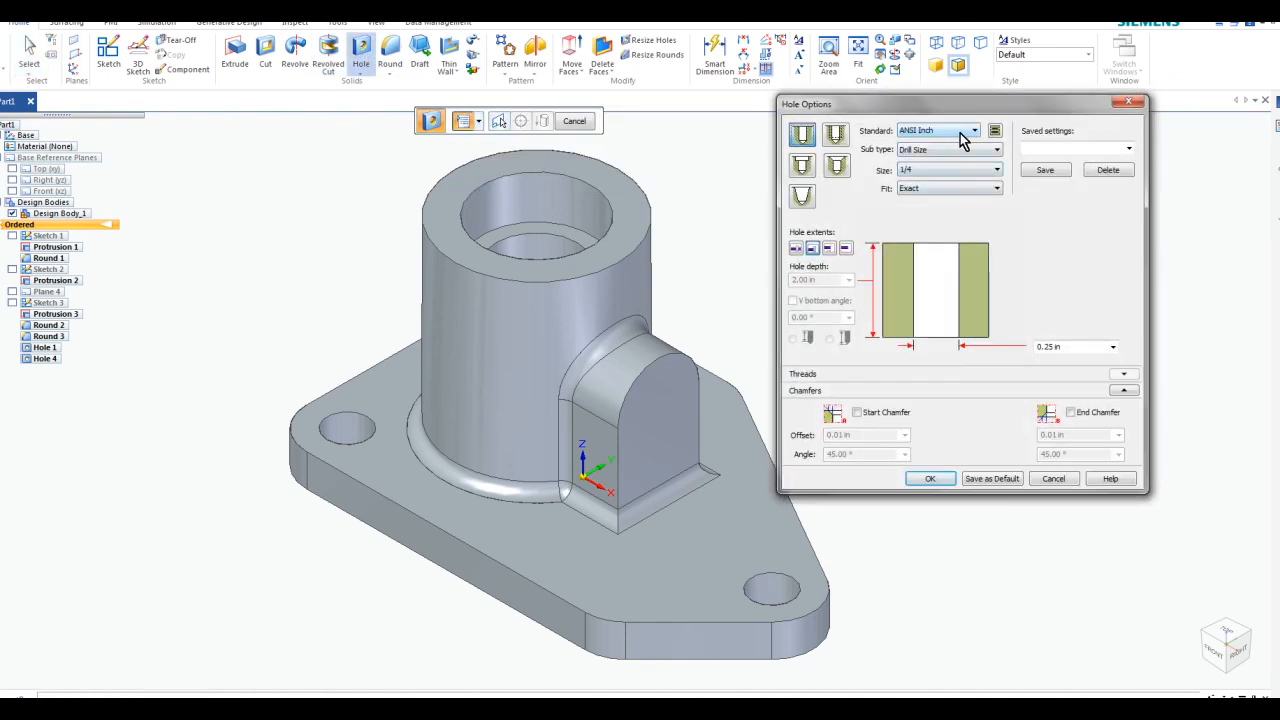
{"action": "left_click", "coordinate": [955, 134]}
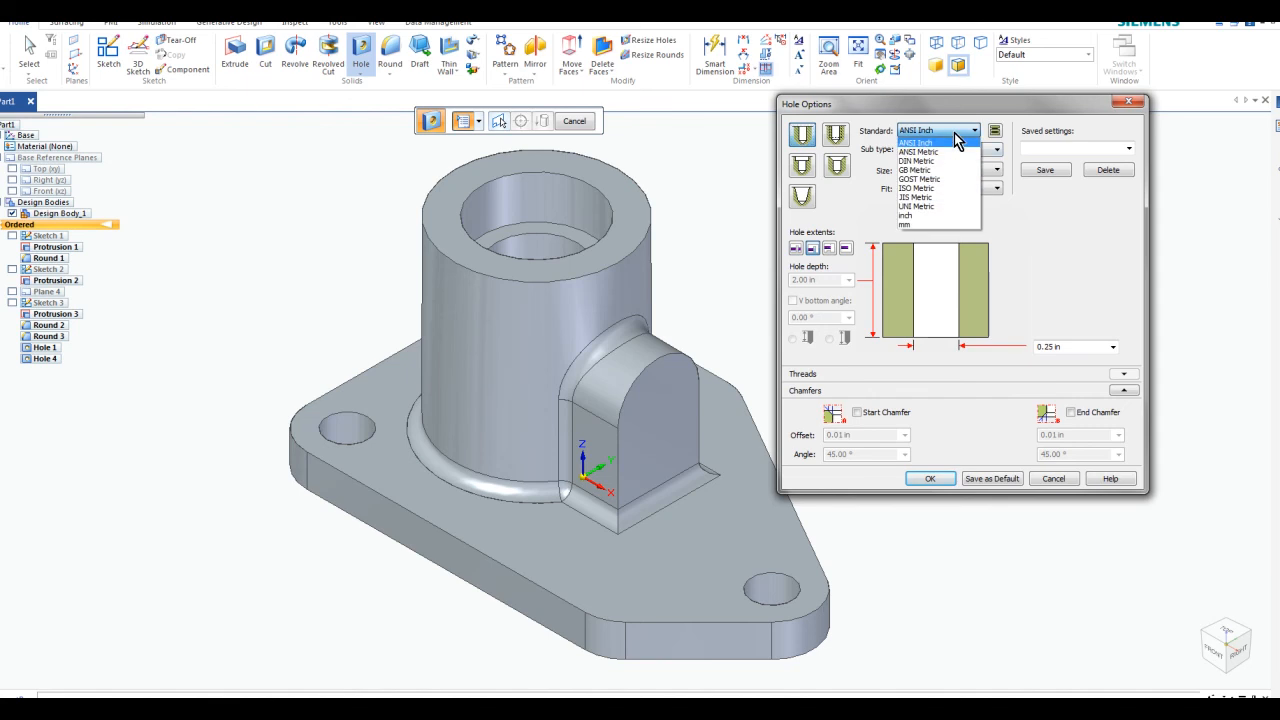
{"action": "left_click", "coordinate": [922, 189]}
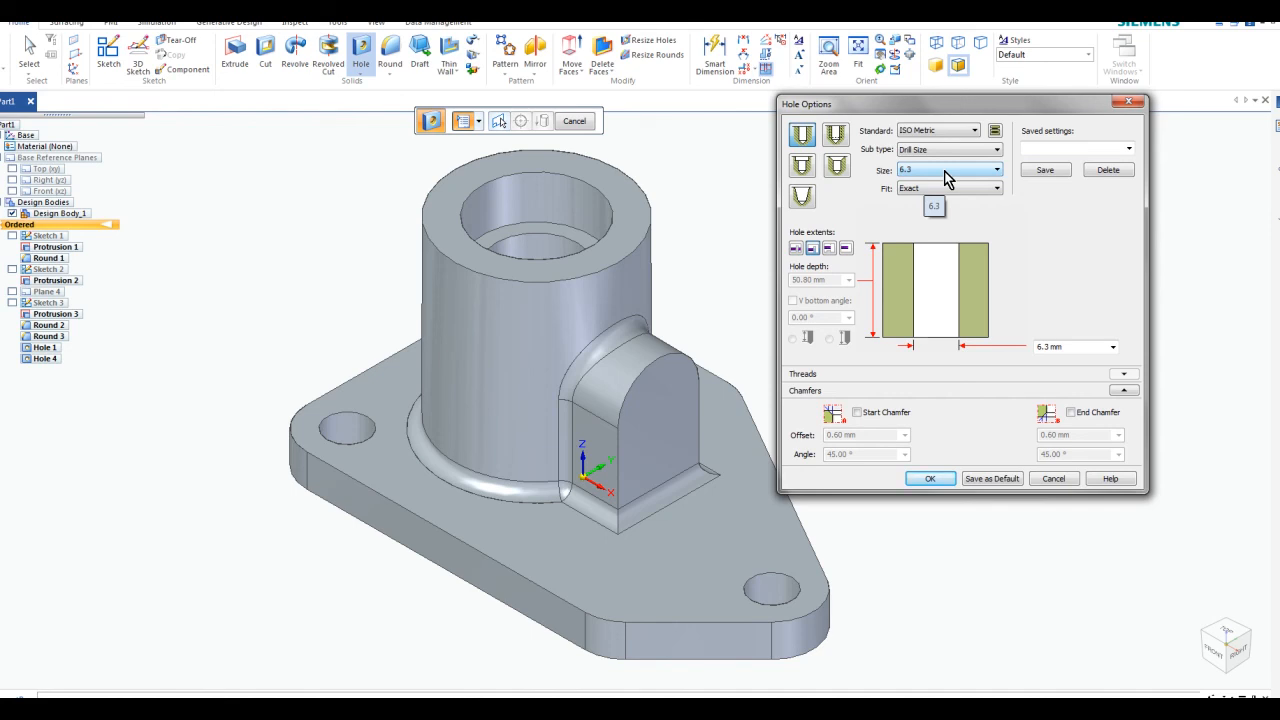
{"action": "left_click", "coordinate": [946, 177]}
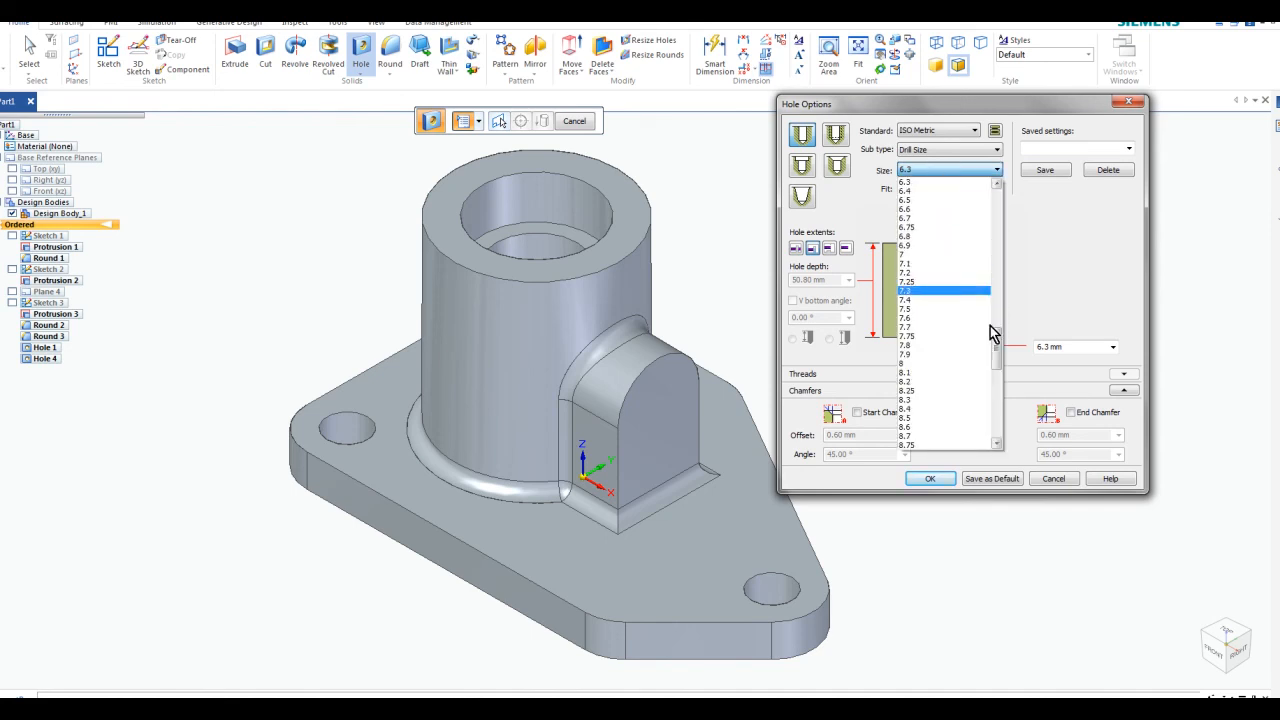
{"action": "left_click_drag", "start_coordinate": [1000, 347], "coordinate": [998, 395]}
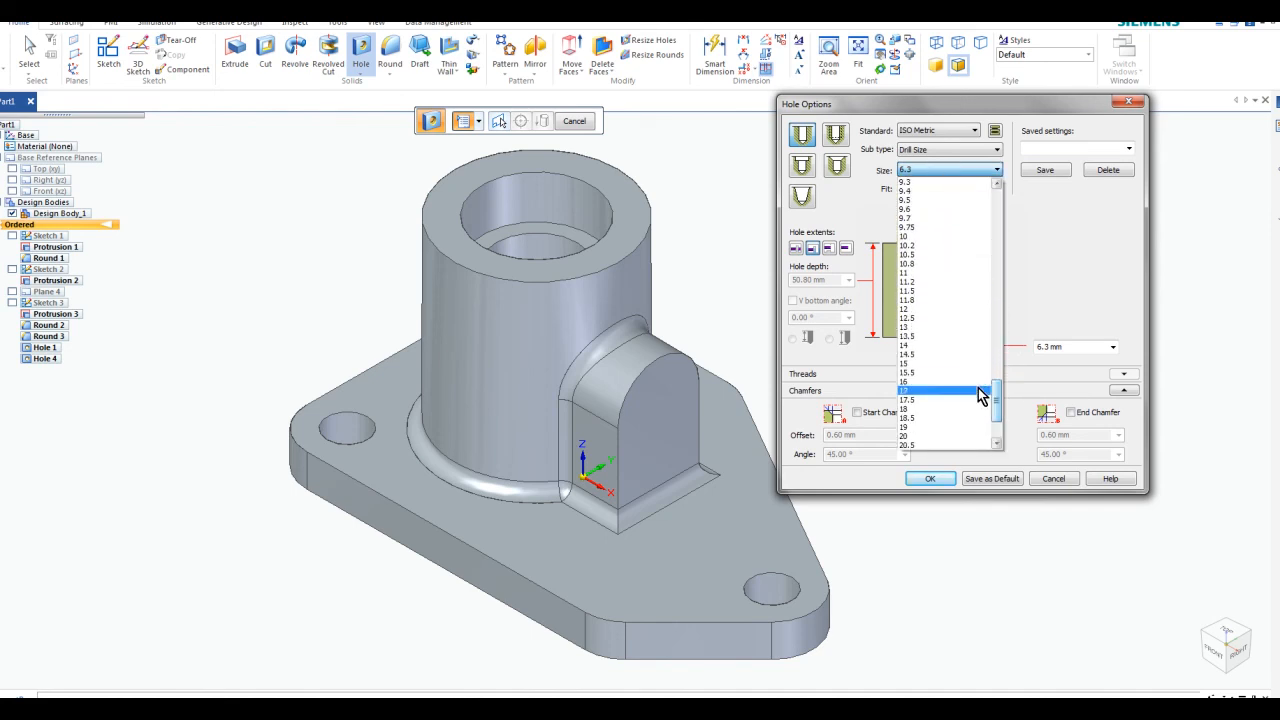
{"action": "left_click", "coordinate": [930, 382]}
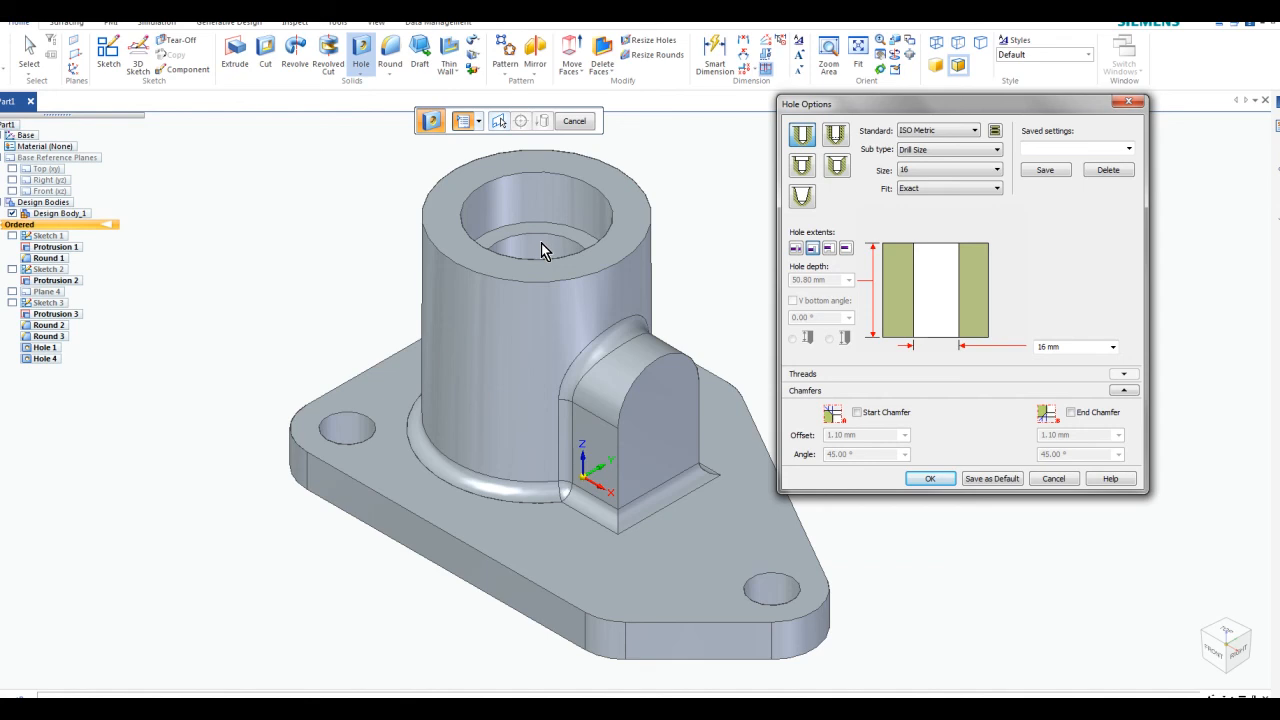
{"action": "left_click", "coordinate": [930, 479]}
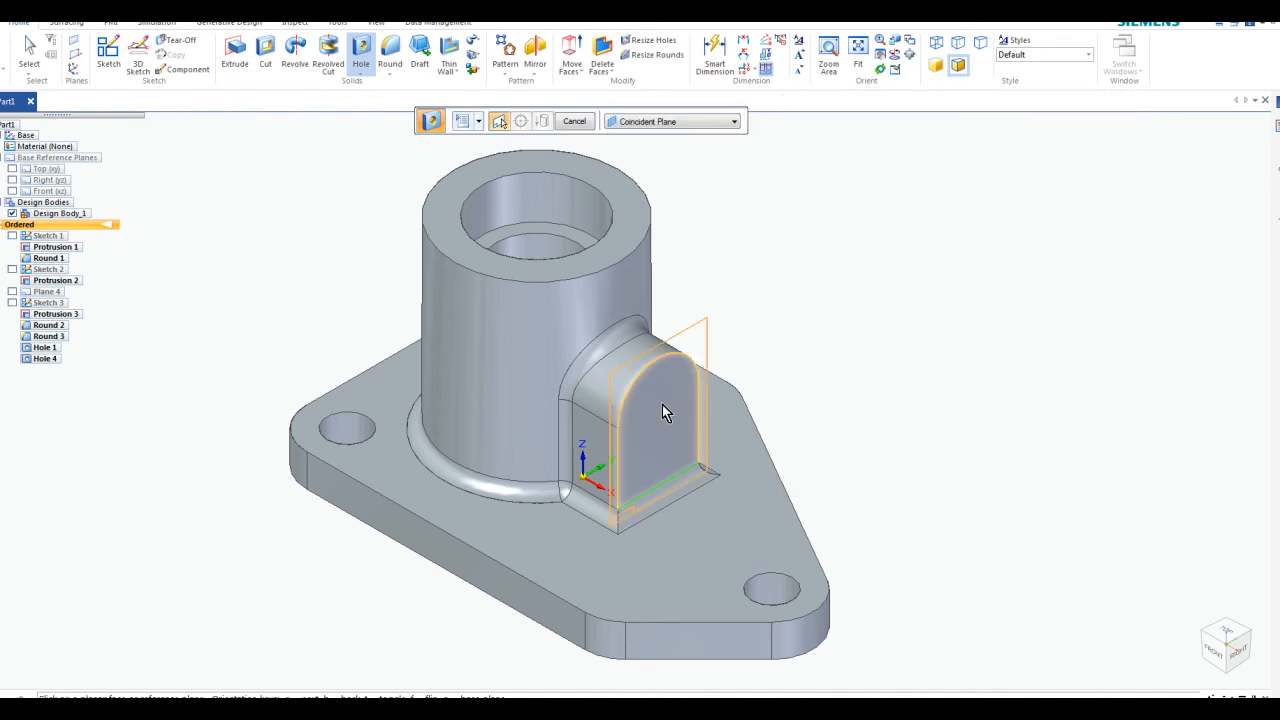
- Place the 16 mm hole on the side boss's flat face, concentric with its rounded top, and finish the feature
{"action": "left_click", "coordinate": [662, 404]}
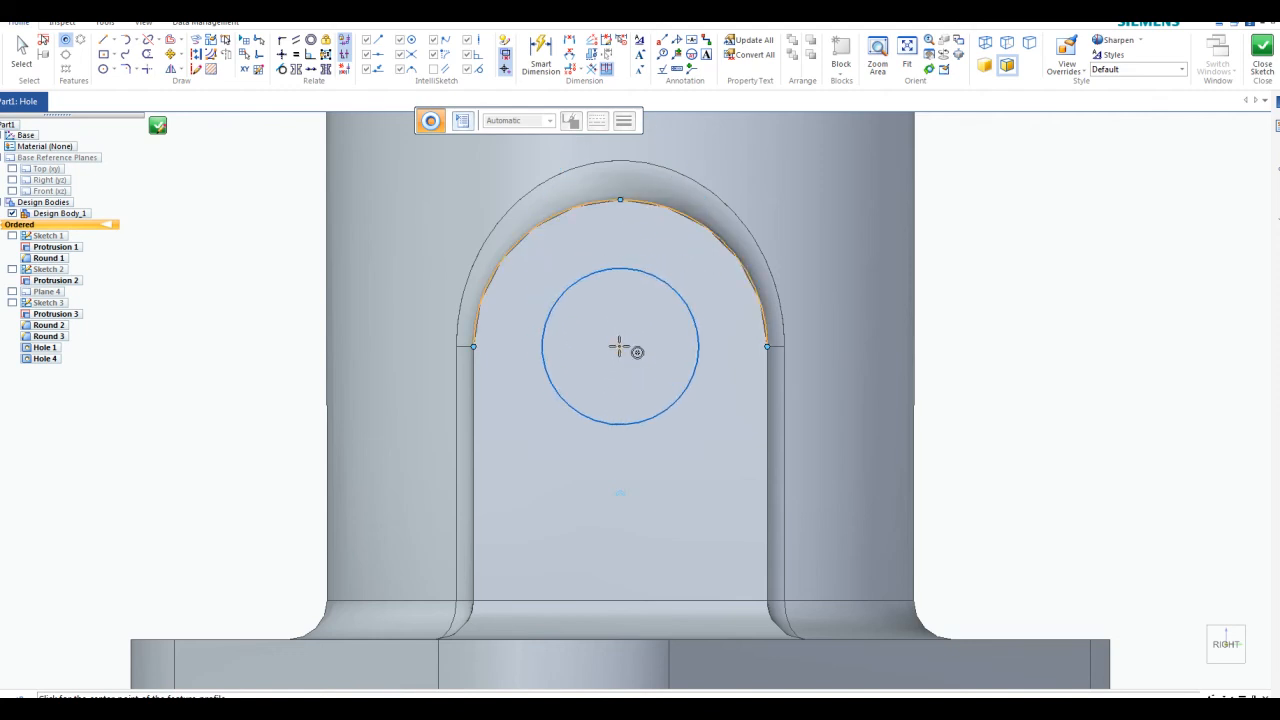
{"action": "left_click", "coordinate": [619, 345]}
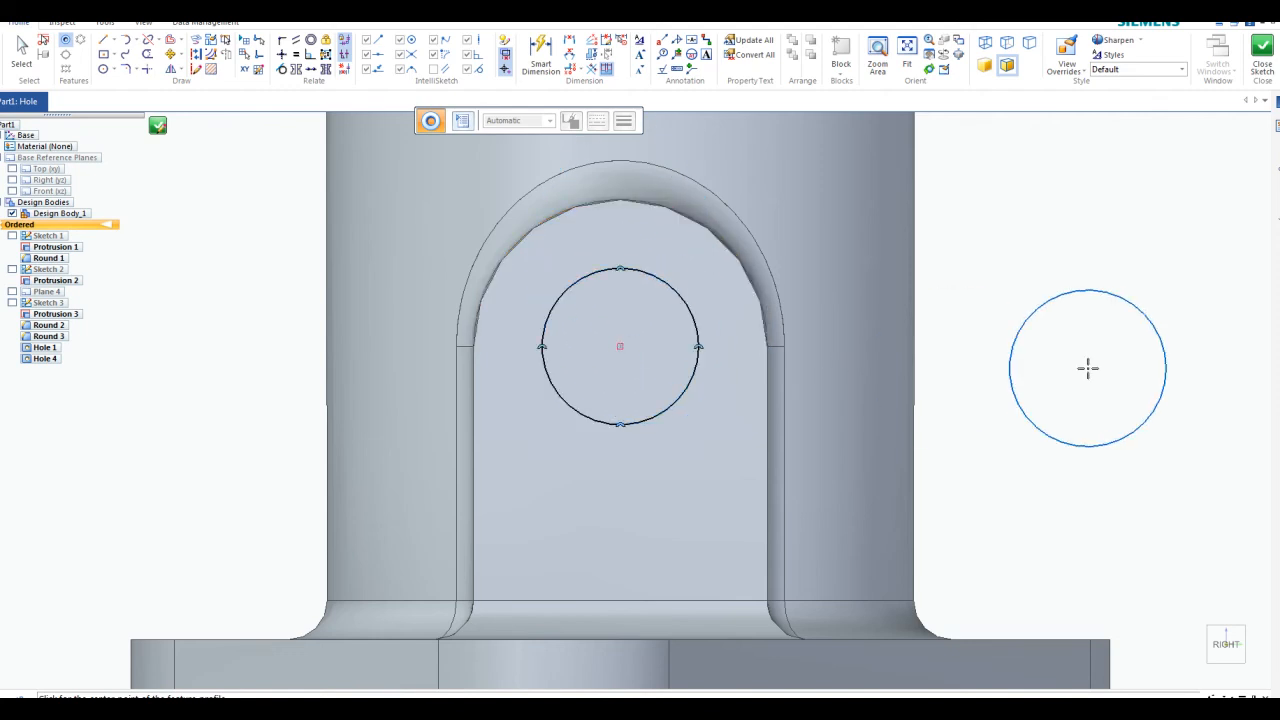
{"action": "key", "text": "Escape"}
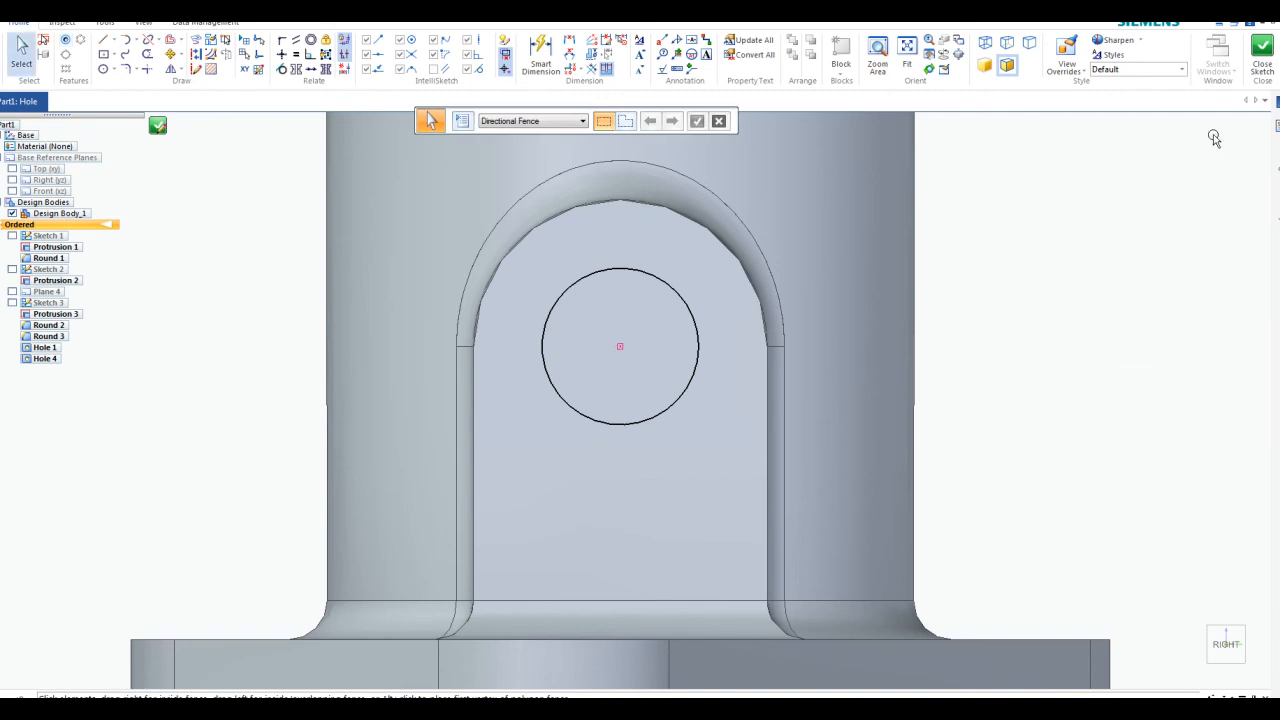
{"action": "left_click", "coordinate": [1262, 55]}
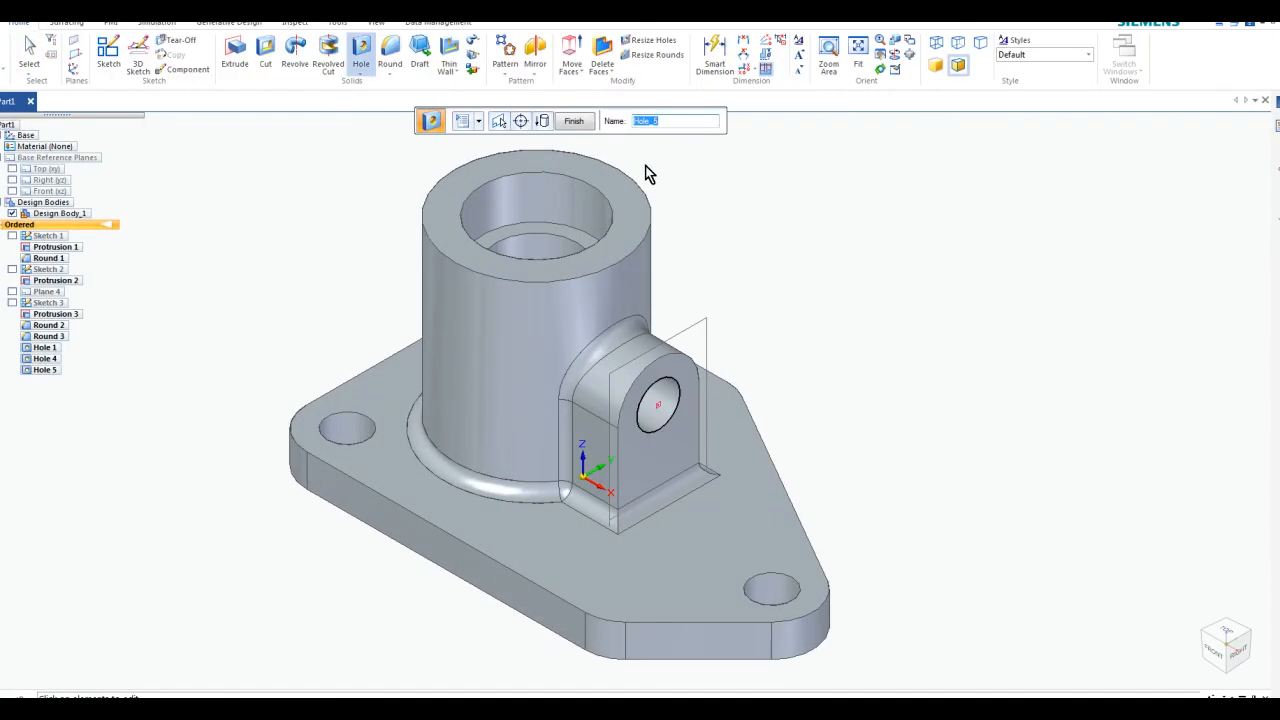
{"action": "left_click", "coordinate": [573, 121]}
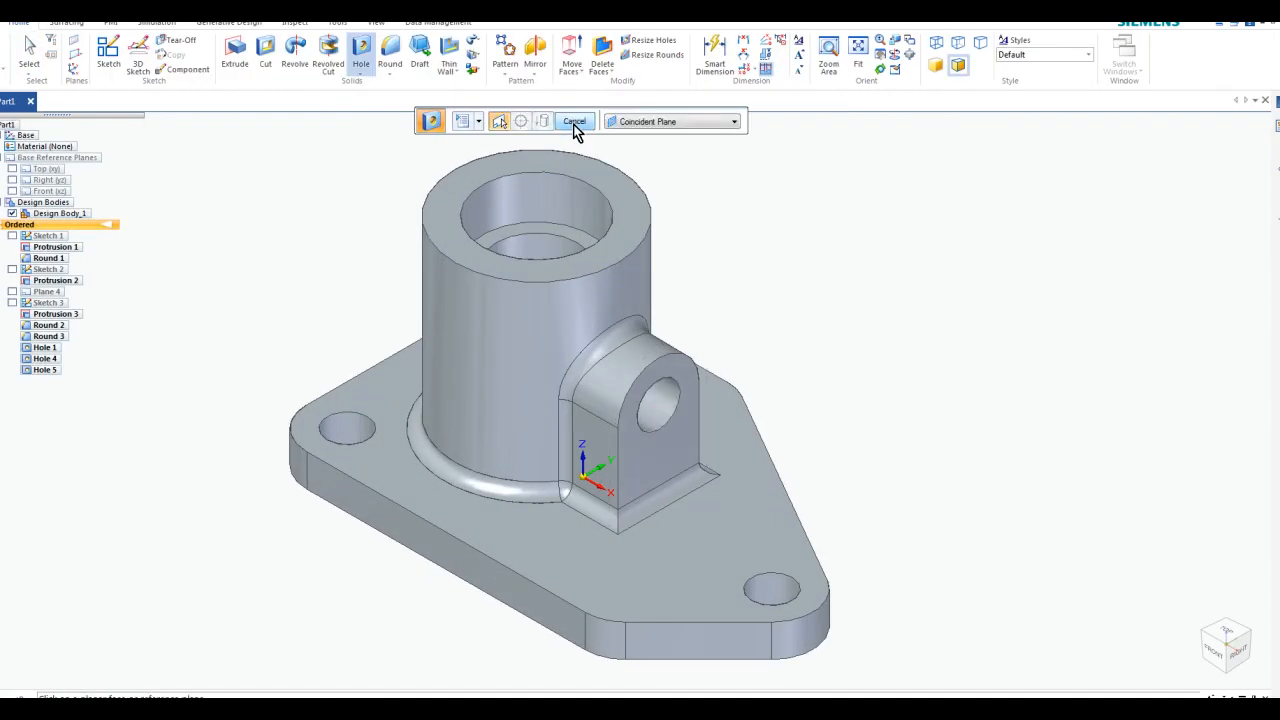
{"action": "left_click", "coordinate": [575, 124]}
- Apply the Steel material from the Metals library to the part
{"action": "middle_click_drag", "start_coordinate": [743, 277], "coordinate": [792, 294]}
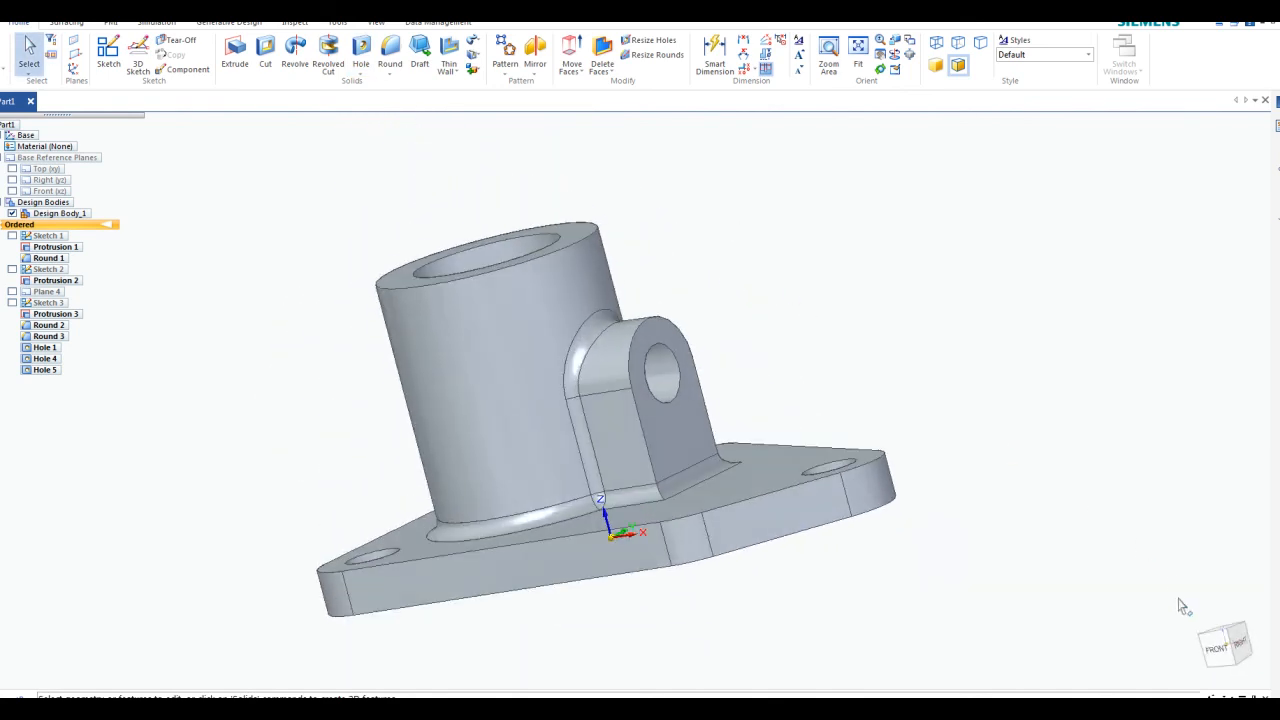
{"action": "left_click", "coordinate": [1202, 675]}
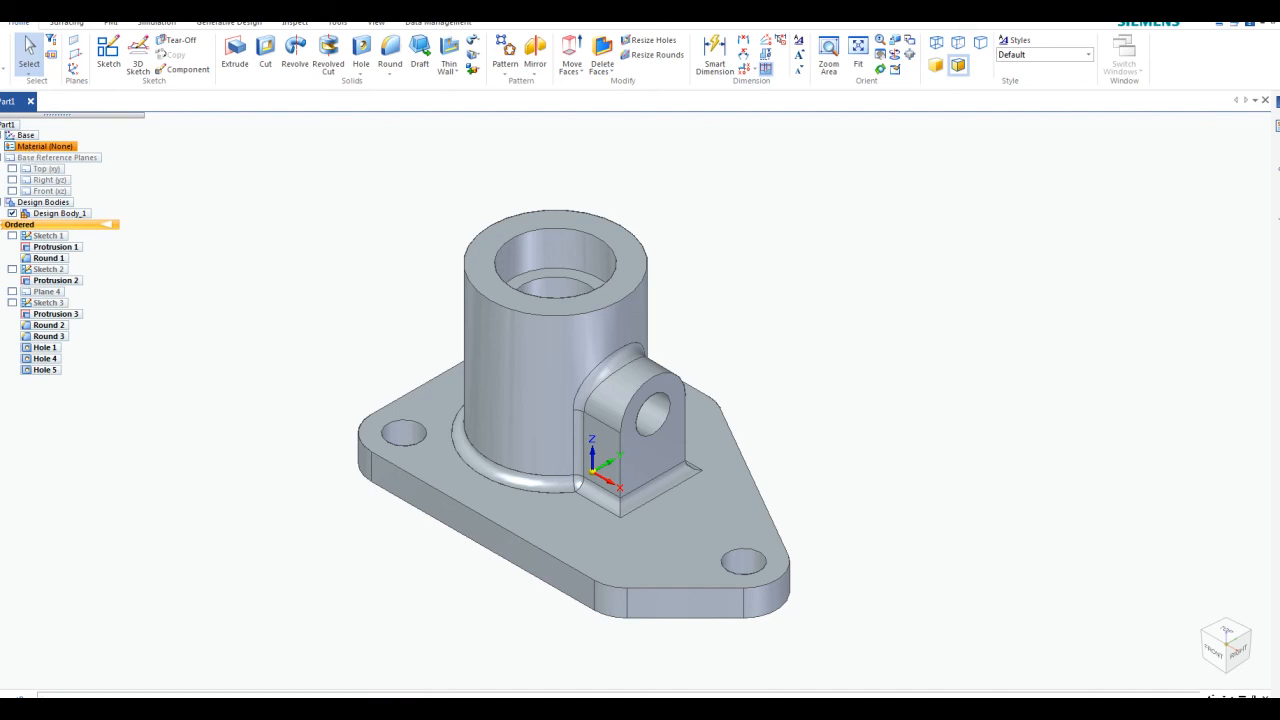
{"action": "double_click", "coordinate": [30, 150]}
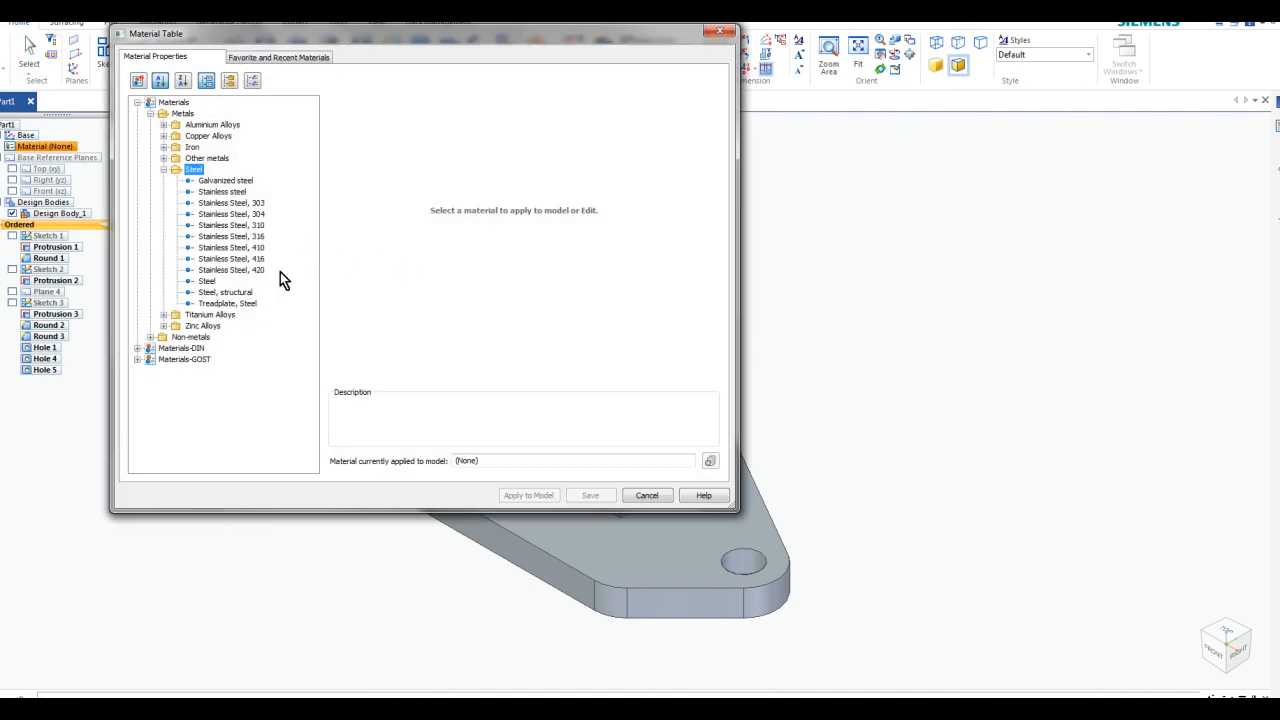
{"action": "left_click", "coordinate": [207, 283]}
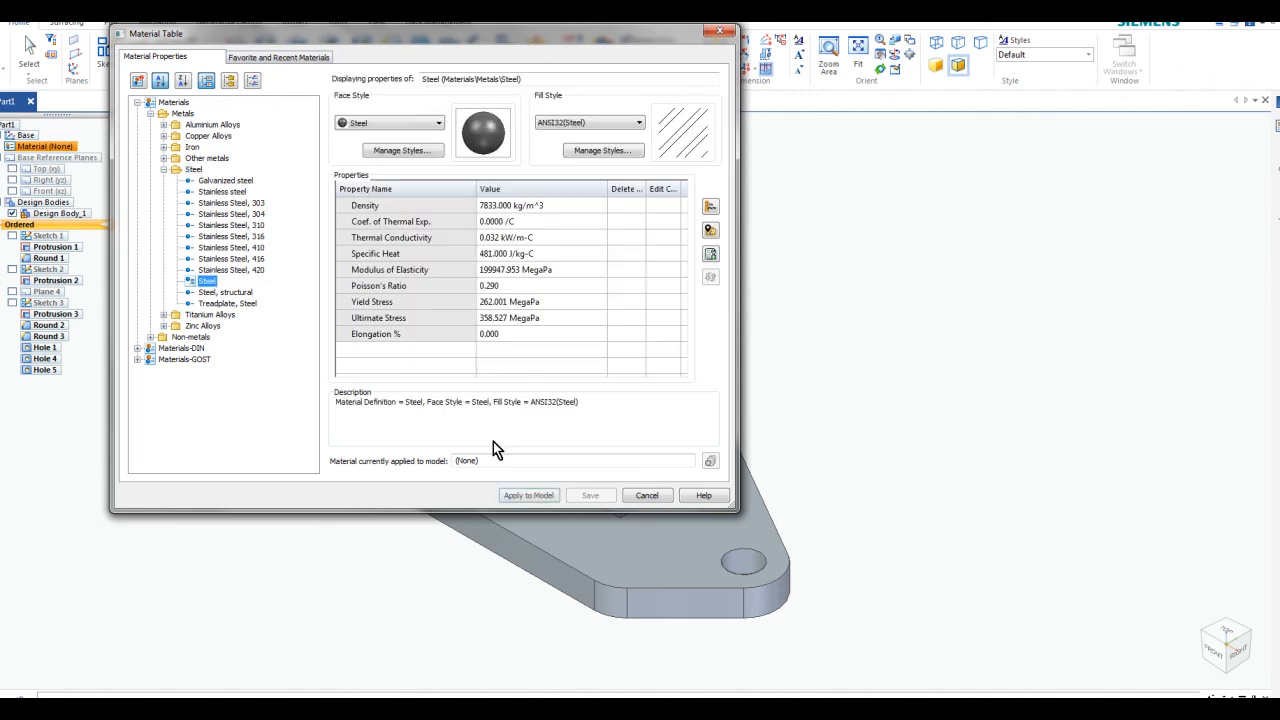
{"action": "left_click", "coordinate": [528, 495]}
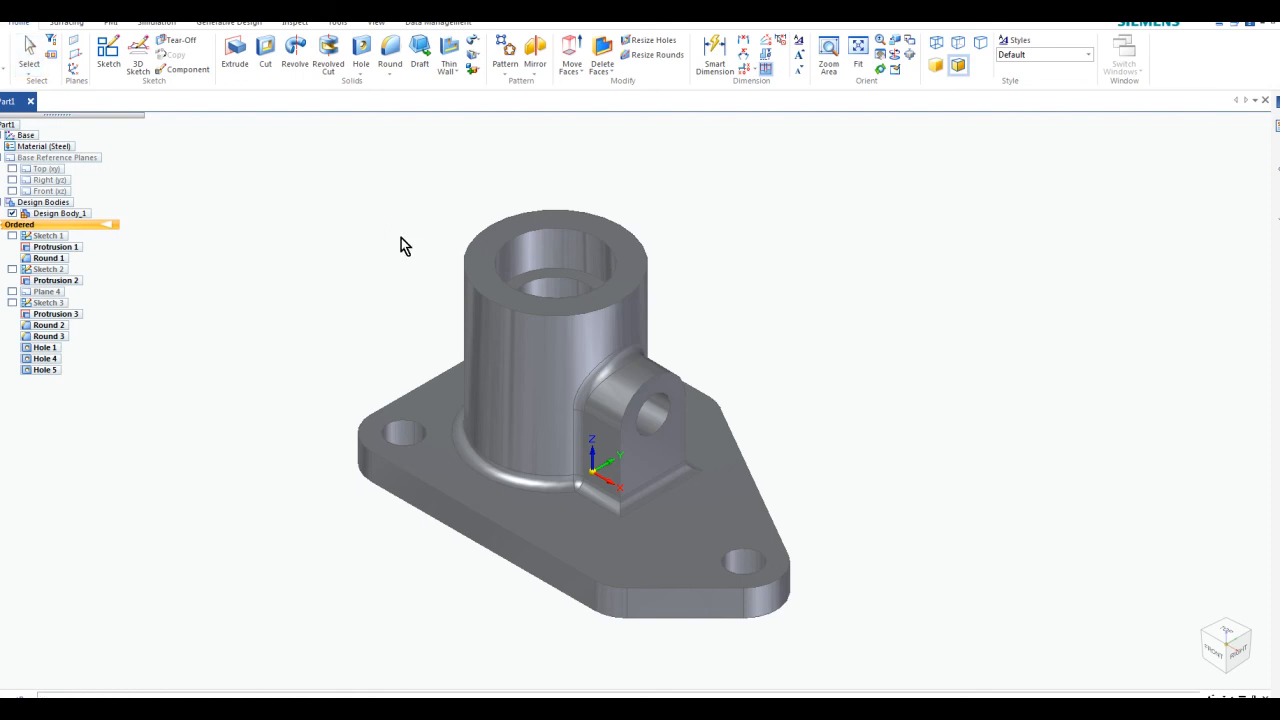
- Save the part as Post Anchor 2 in the Solid Edge folder
{"action": "key", "text": "ctrl+s"}
{"action": "left_click_drag", "start_coordinate": [990, 185], "coordinate": [991, 290]}
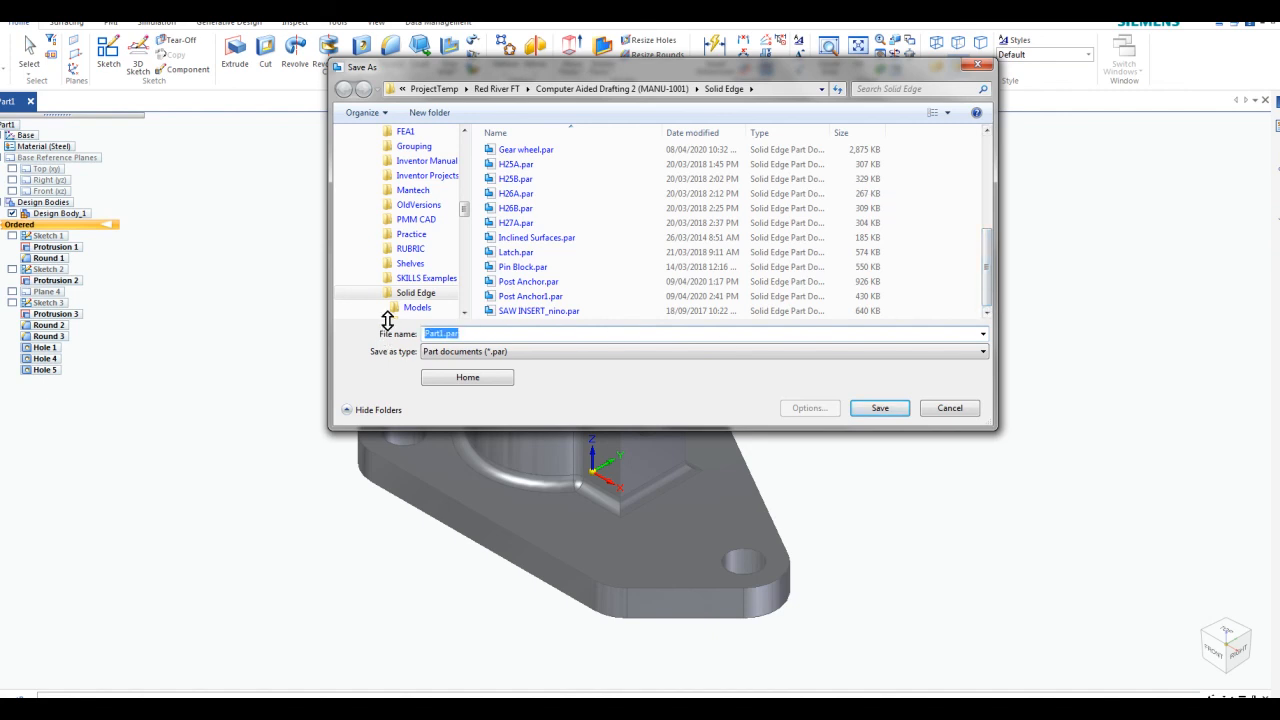
{"action": "type", "text": "Post Anch"}
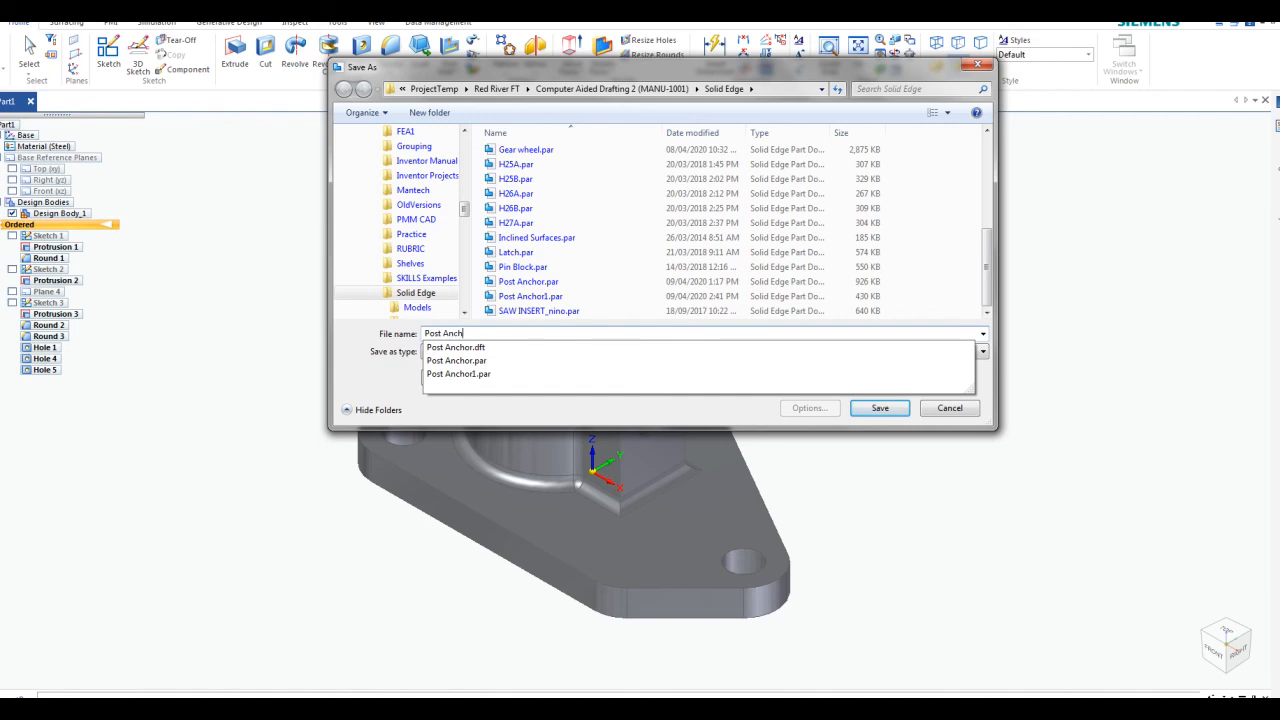
{"action": "type", "text": "or "}
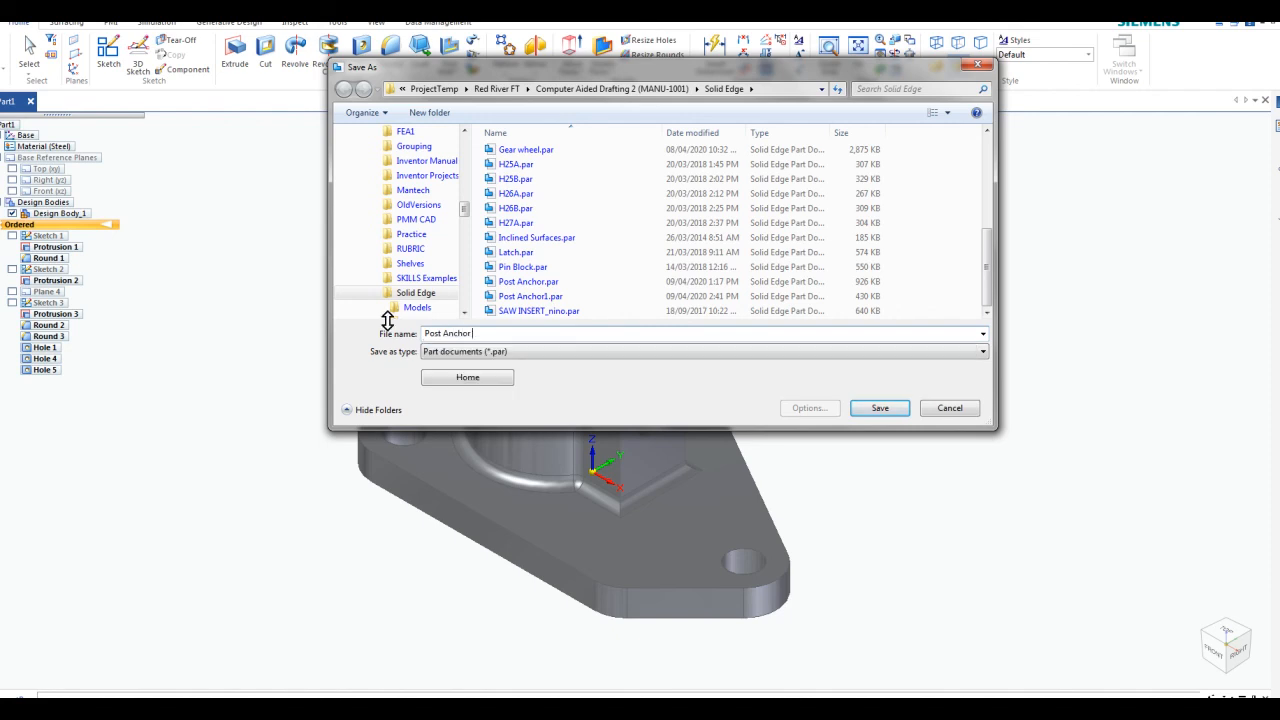
{"action": "type", "text": "2"}
{"action": "left_click", "coordinate": [880, 410]}
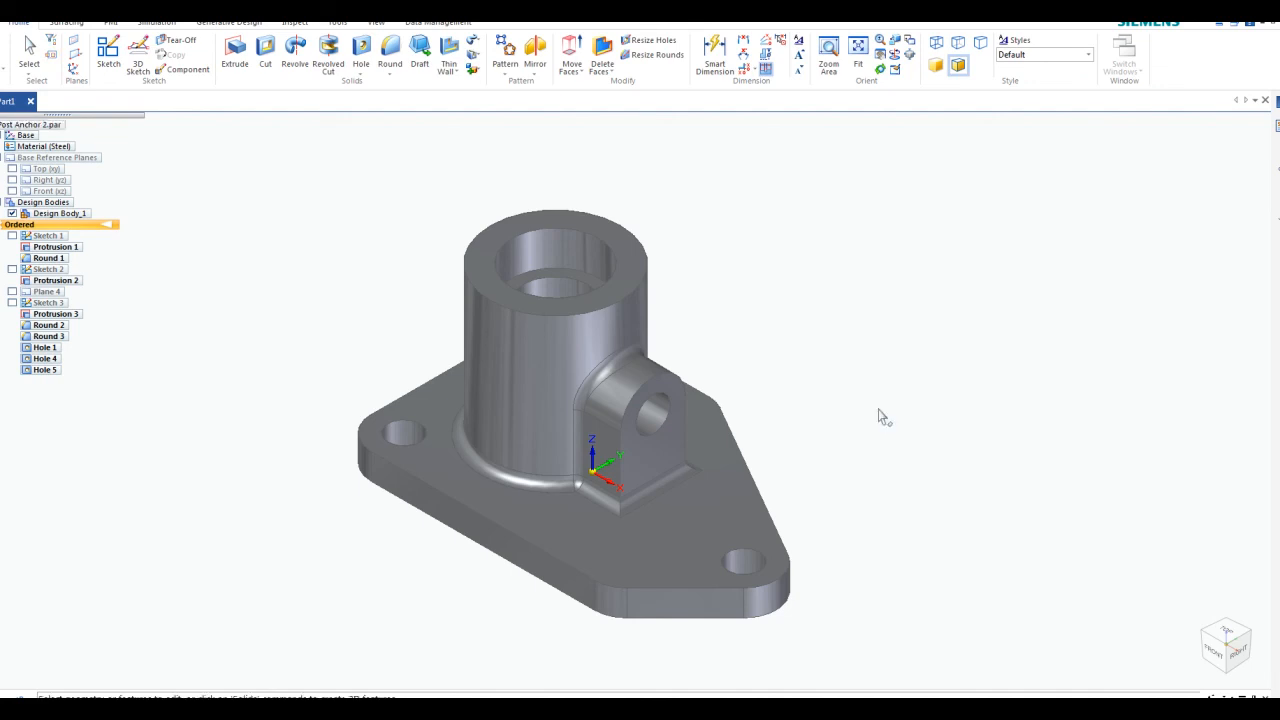
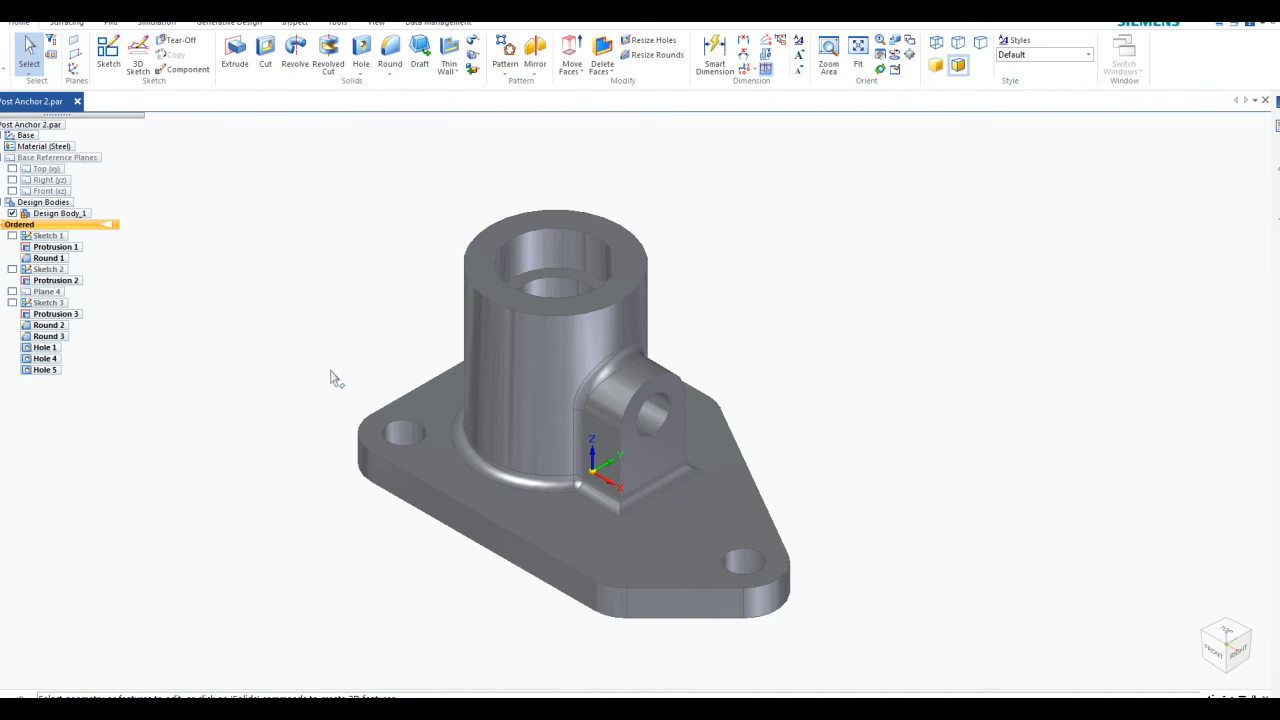
- Create a new drawing document from the ISO Metric Draft template
{"action": "left_click", "coordinate": [6, 22]}
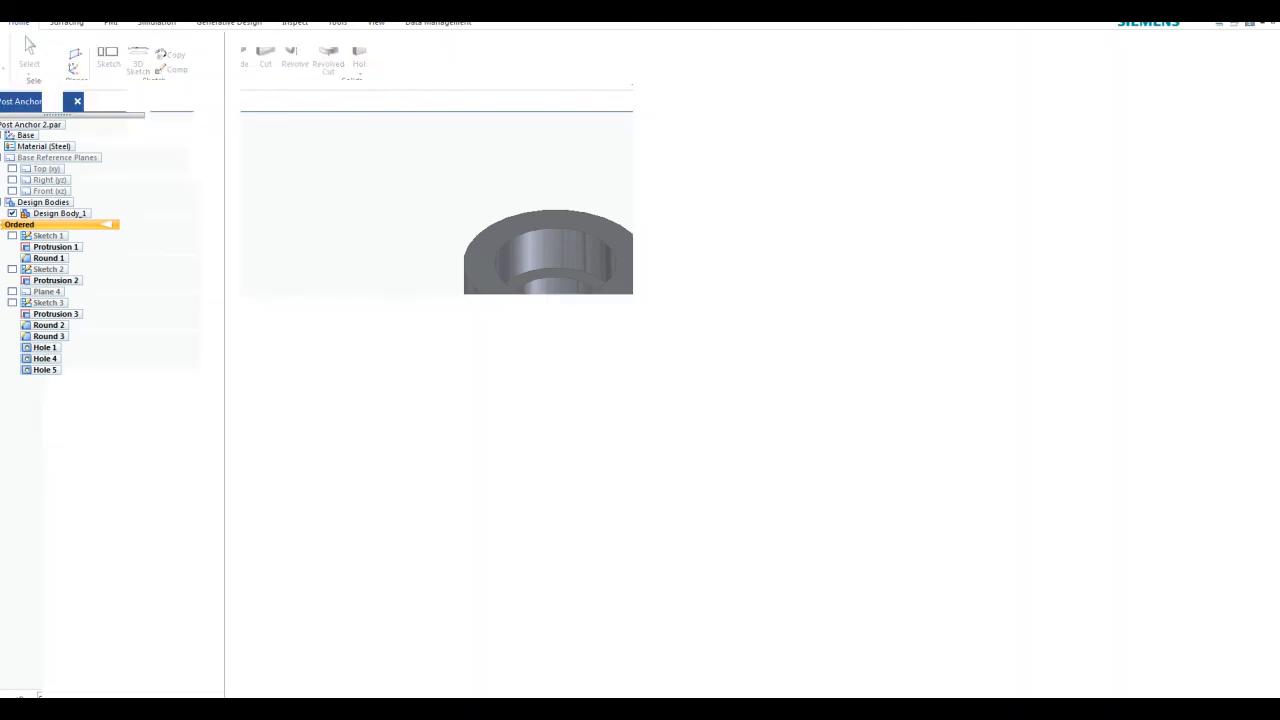
{"action": "left_click", "coordinate": [18, 74]}
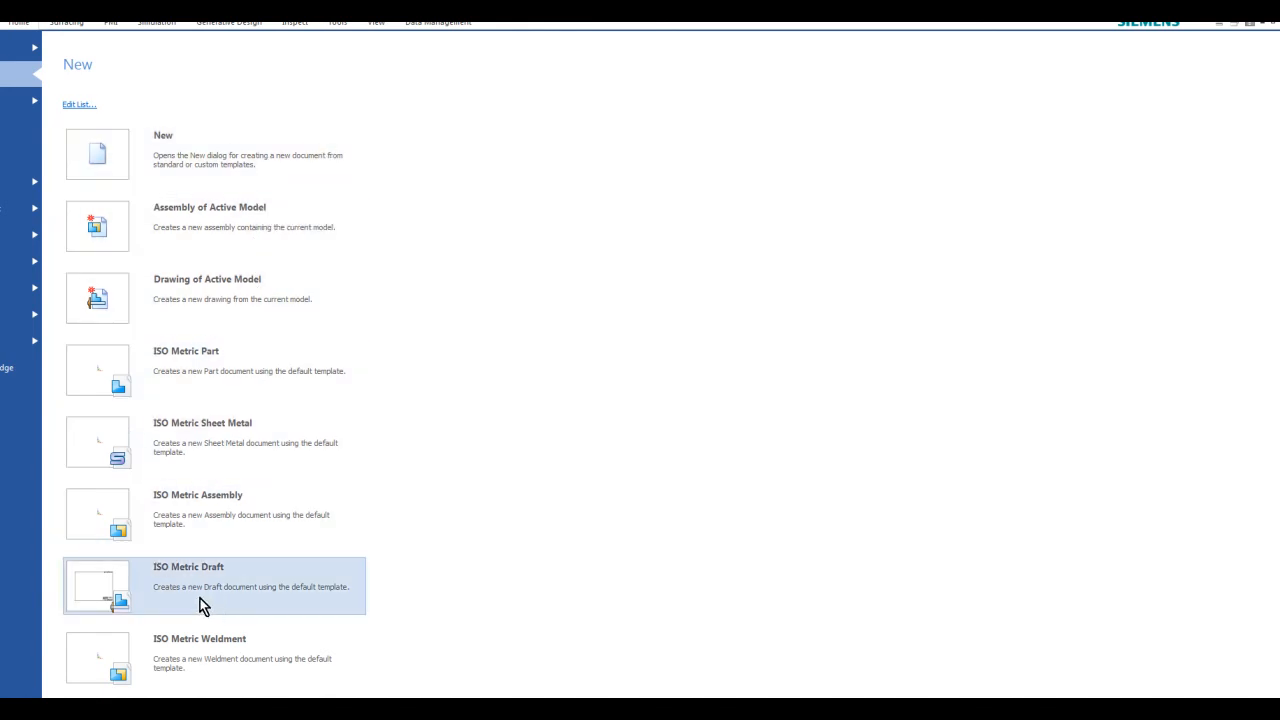
{"action": "left_click", "coordinate": [97, 600]}
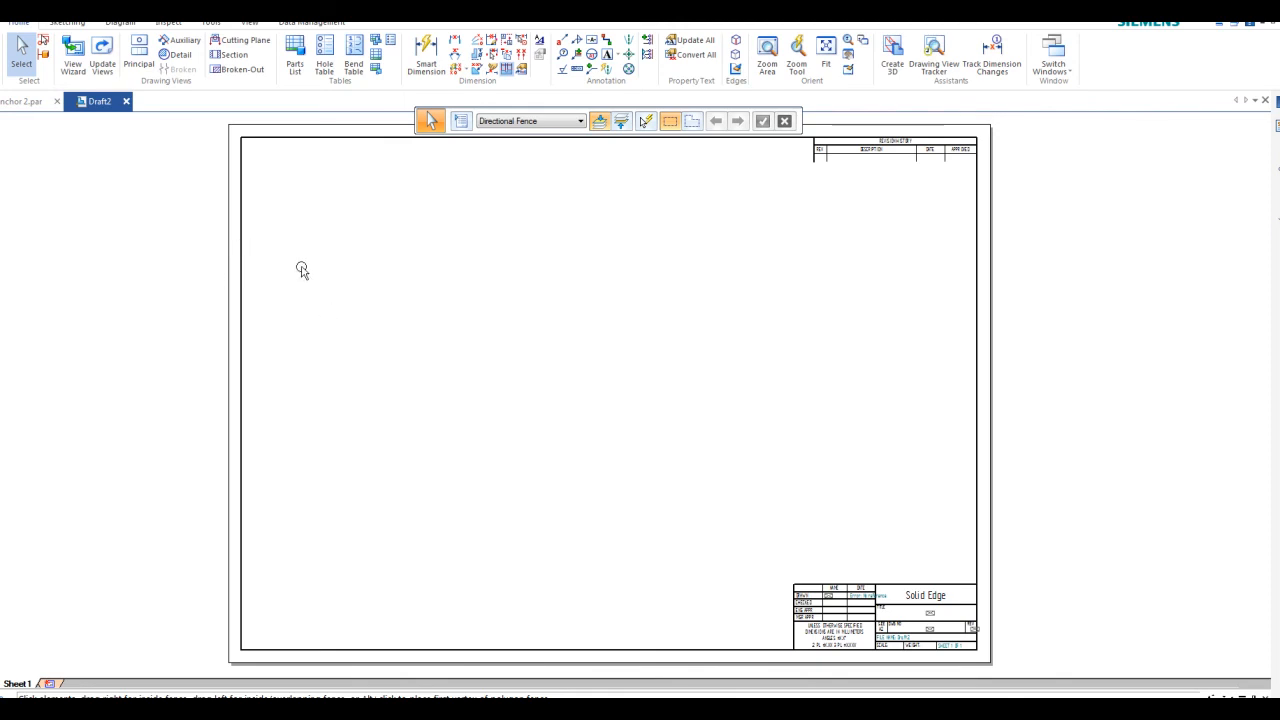
- Examine the blank sheet's title block, including its drawn-by name, date, title, size and file name fields
{"action": "scroll", "coordinate": [919, 641], "scroll_direction": "up", "scroll_amount": 3}
{"action": "scroll", "coordinate": [921, 637], "scroll_direction": "up", "scroll_amount": 2}
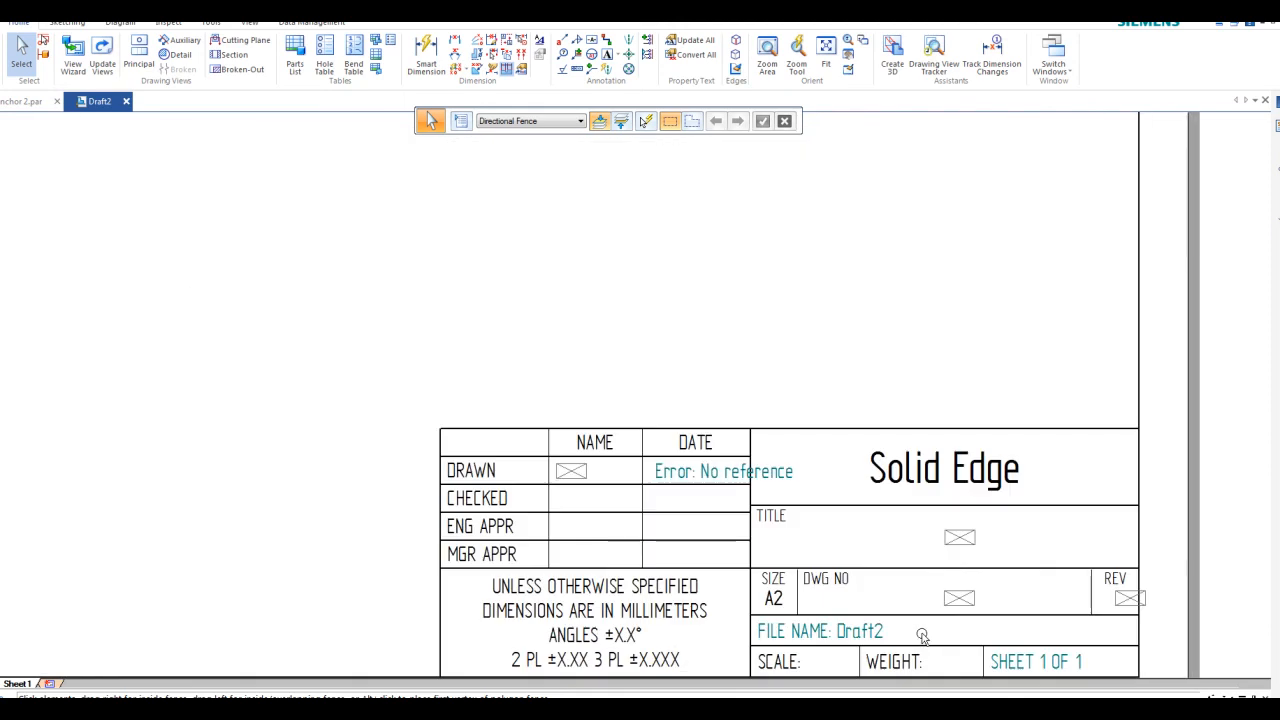
{"action": "scroll", "coordinate": [921, 637], "scroll_direction": "down", "scroll_amount": 4}
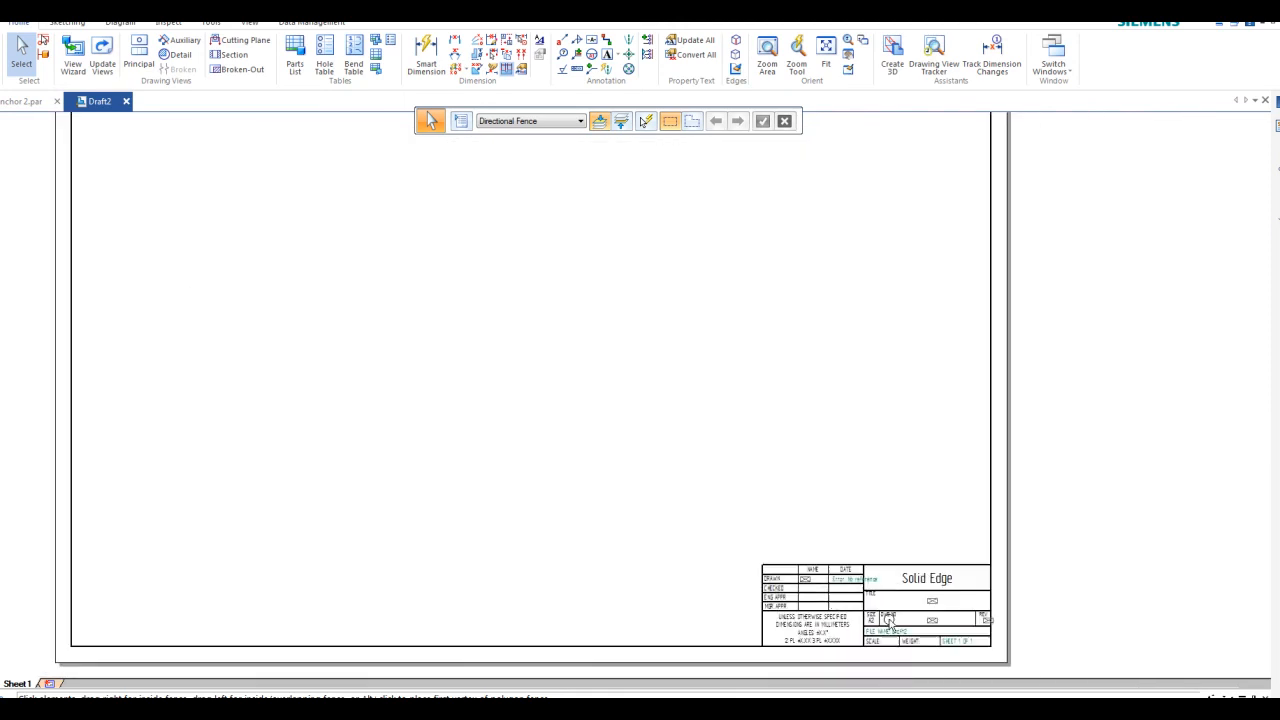
{"action": "scroll", "coordinate": [580, 437], "scroll_direction": "down", "scroll_amount": 1}
{"action": "mouse_move", "coordinate": [625, 437]}
{"action": "middle_mouse_down"}
{"action": "mouse_move", "coordinate": [663, 480]}
{"action": "mouse_move", "coordinate": [635, 434]}
{"action": "middle_mouse_up"}
{"action": "scroll", "coordinate": [631, 446], "scroll_direction": "up", "scroll_amount": 1}
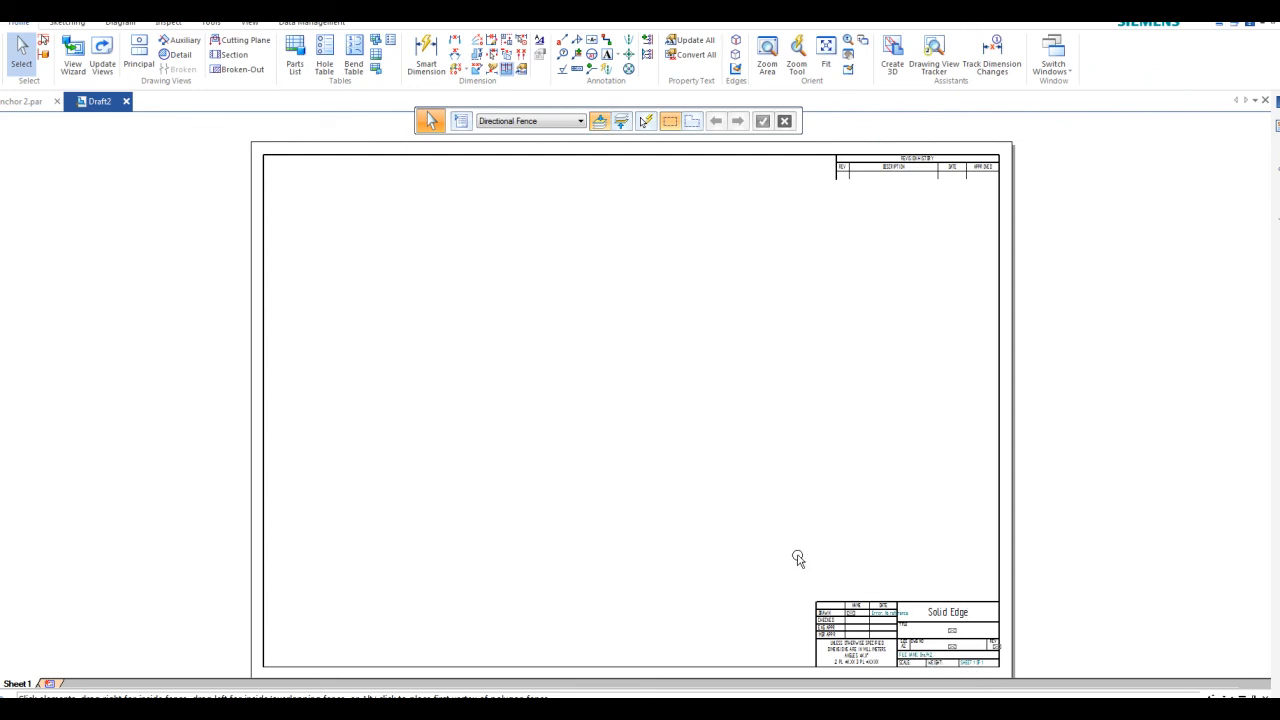
{"action": "scroll", "coordinate": [928, 648], "scroll_direction": "up", "scroll_amount": 3}
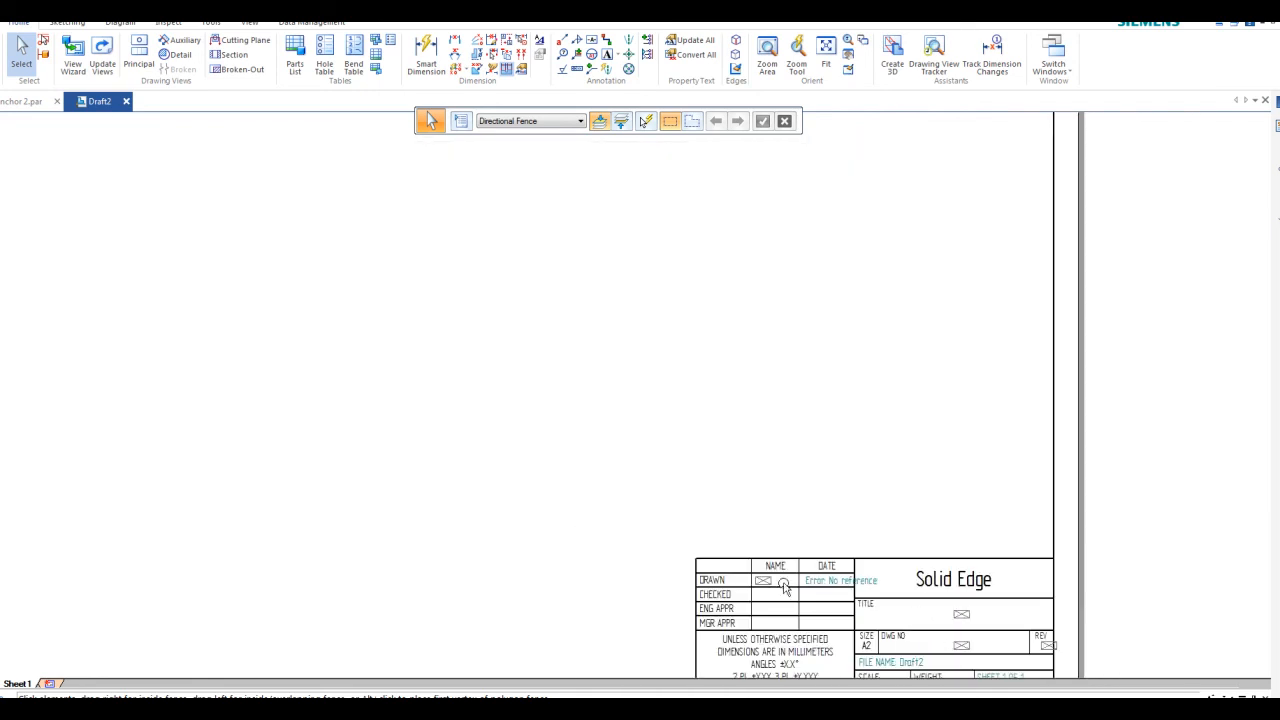
{"action": "scroll", "coordinate": [745, 572], "scroll_direction": "down", "scroll_amount": 1}
{"action": "scroll", "coordinate": [752, 576], "scroll_direction": "up", "scroll_amount": 3}
{"action": "scroll", "coordinate": [754, 574], "scroll_direction": "up", "scroll_amount": 2}
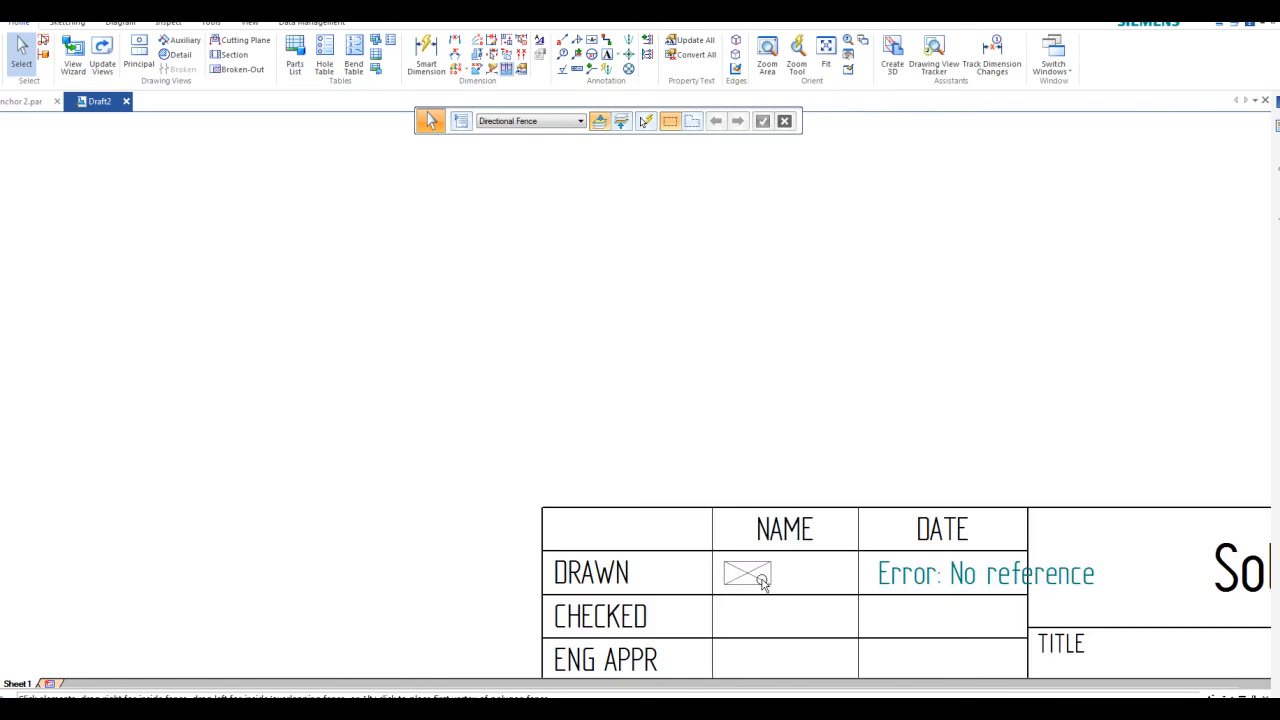
{"action": "scroll", "coordinate": [762, 585], "scroll_direction": "down", "scroll_amount": 4}
{"action": "scroll", "coordinate": [758, 585], "scroll_direction": "down", "scroll_amount": 2}
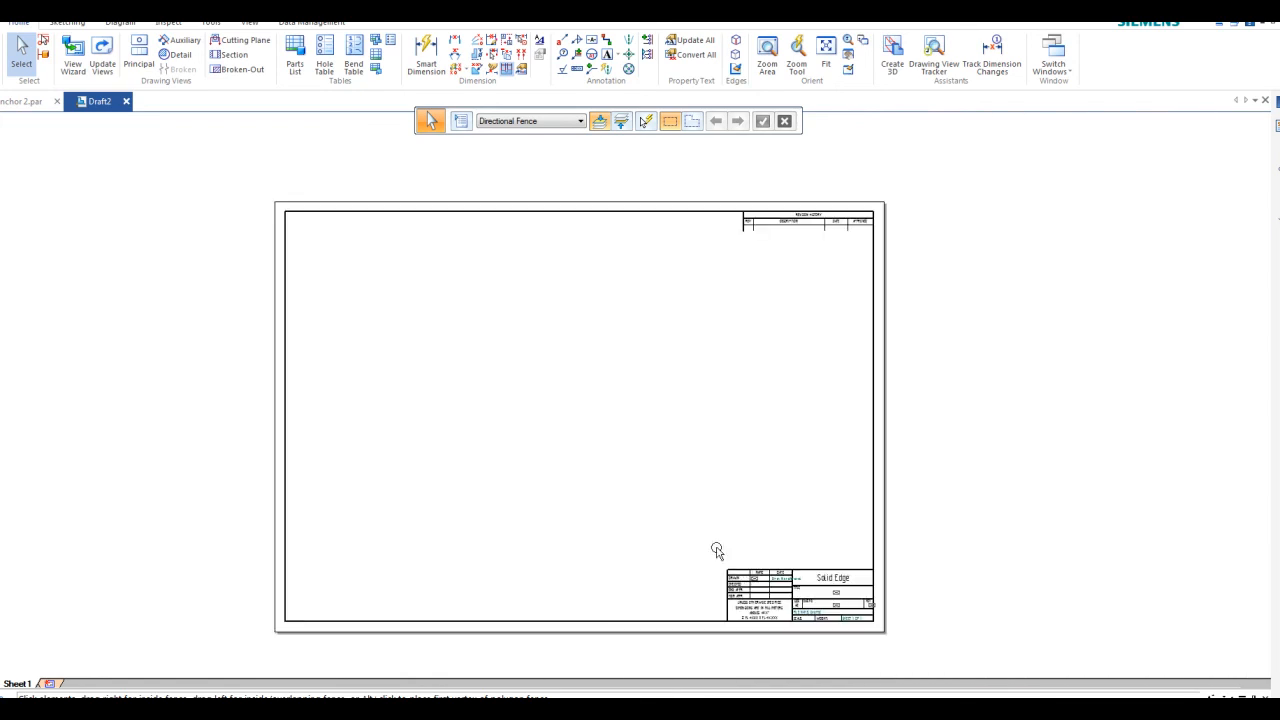
{"action": "scroll", "coordinate": [628, 484], "scroll_direction": "up", "scroll_amount": 1}
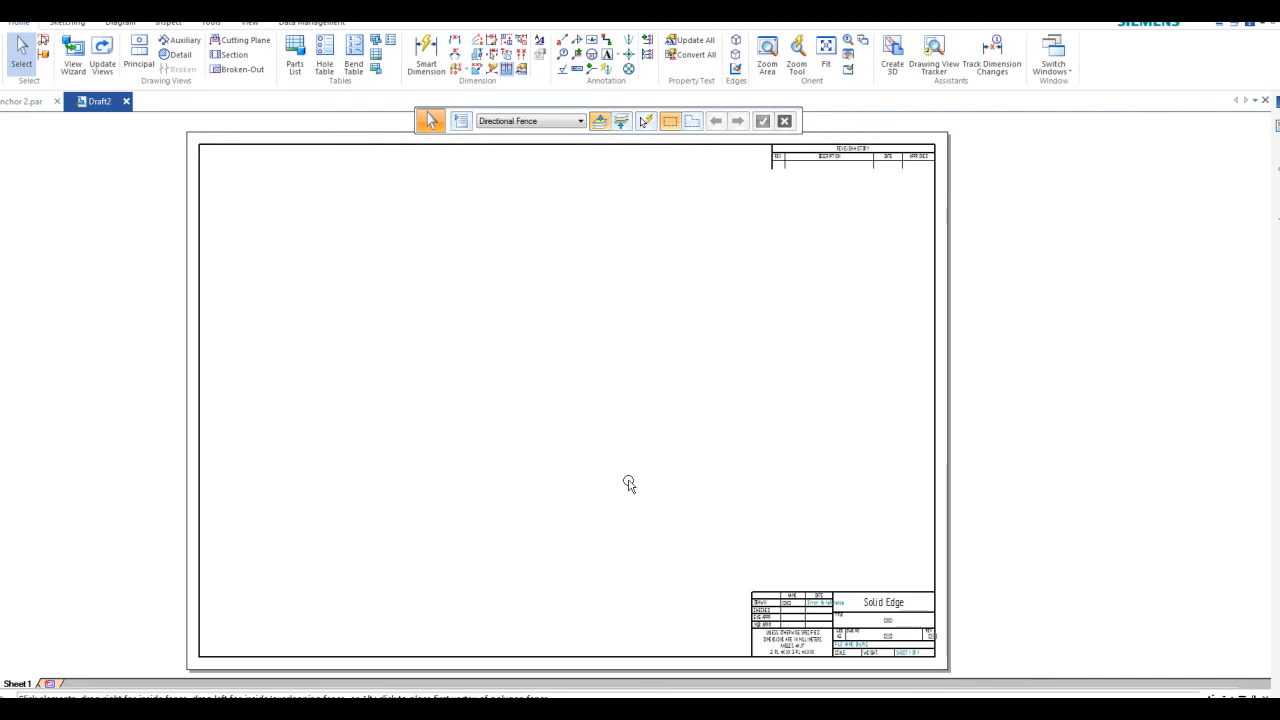
{"action": "middle_click_drag", "start_coordinate": [628, 484], "coordinate": [681, 485]}
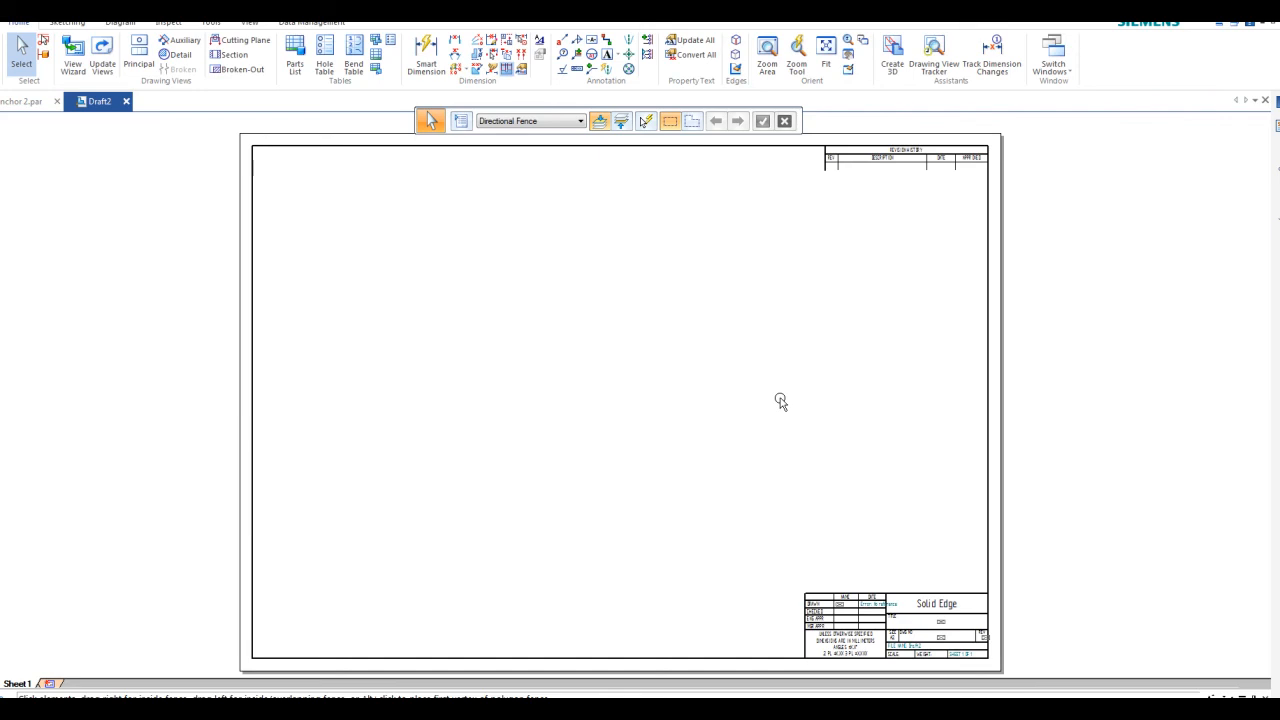
- Place a front view of Post Anchor 2.par at 1:1 scale in the lower left area of the sheet
{"action": "left_click", "coordinate": [74, 58]}
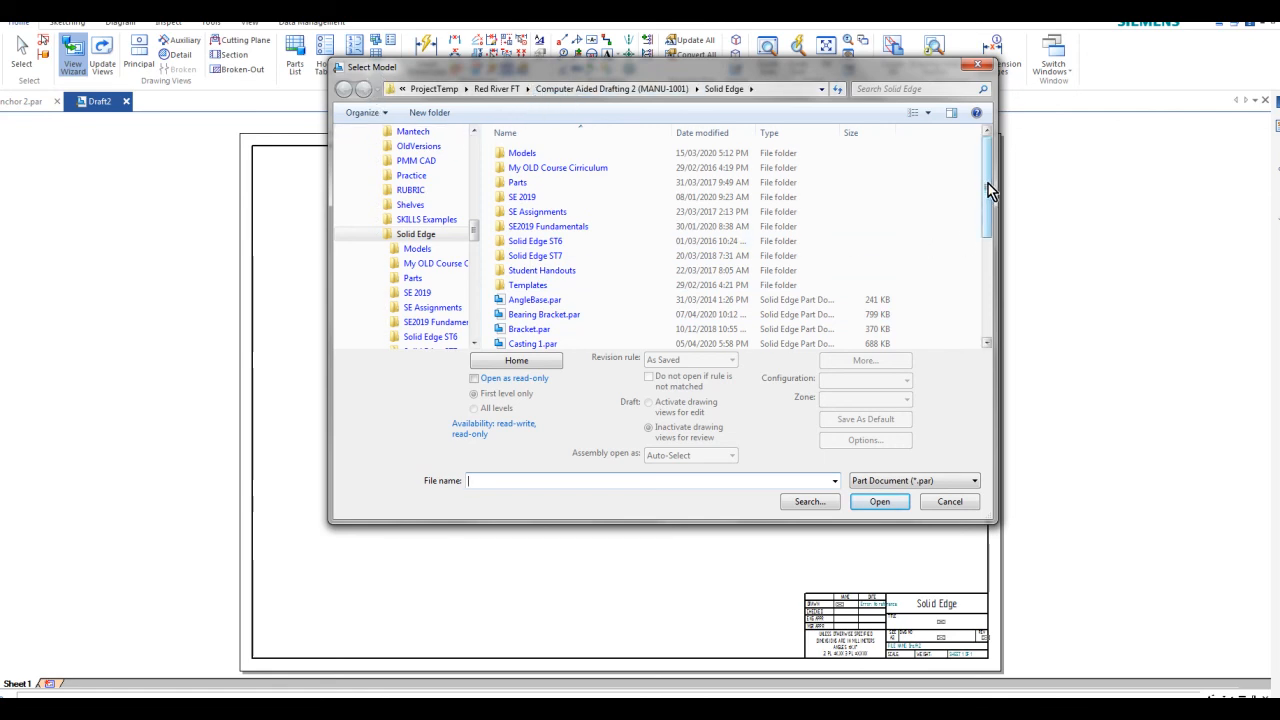
{"action": "left_click_drag", "start_coordinate": [988, 180], "coordinate": [986, 288]}
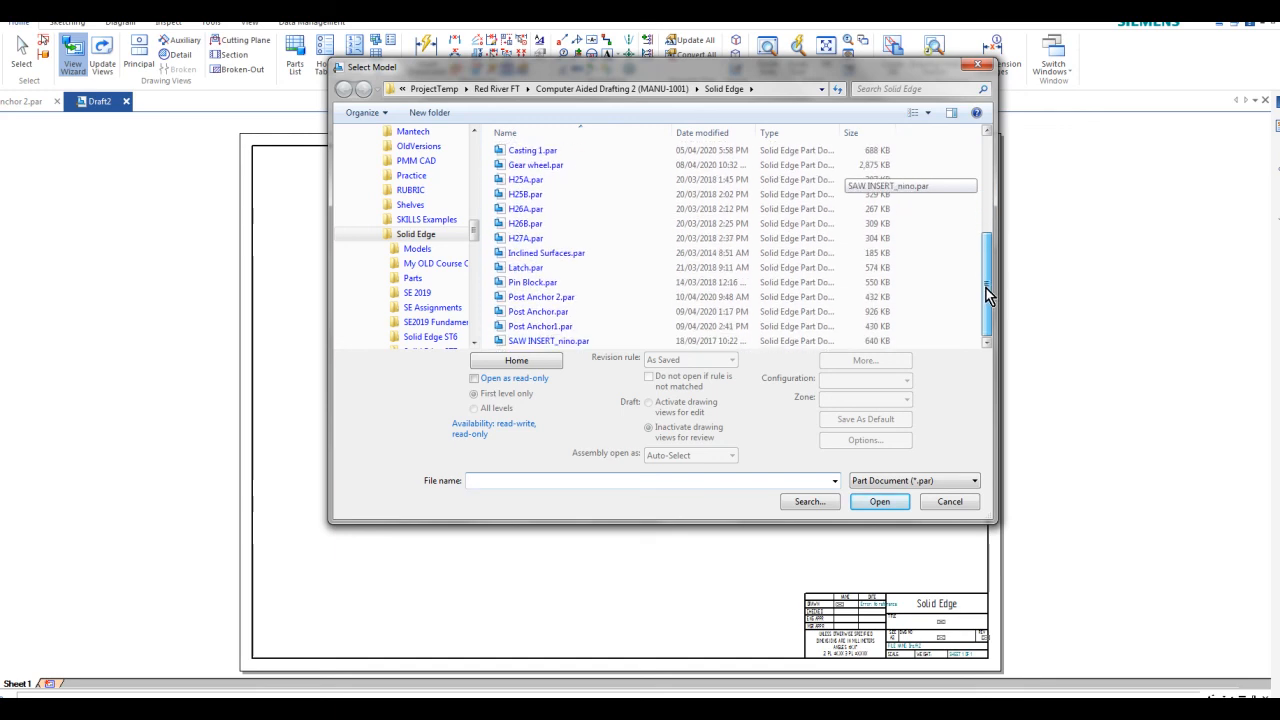
{"action": "left_click", "coordinate": [545, 298]}
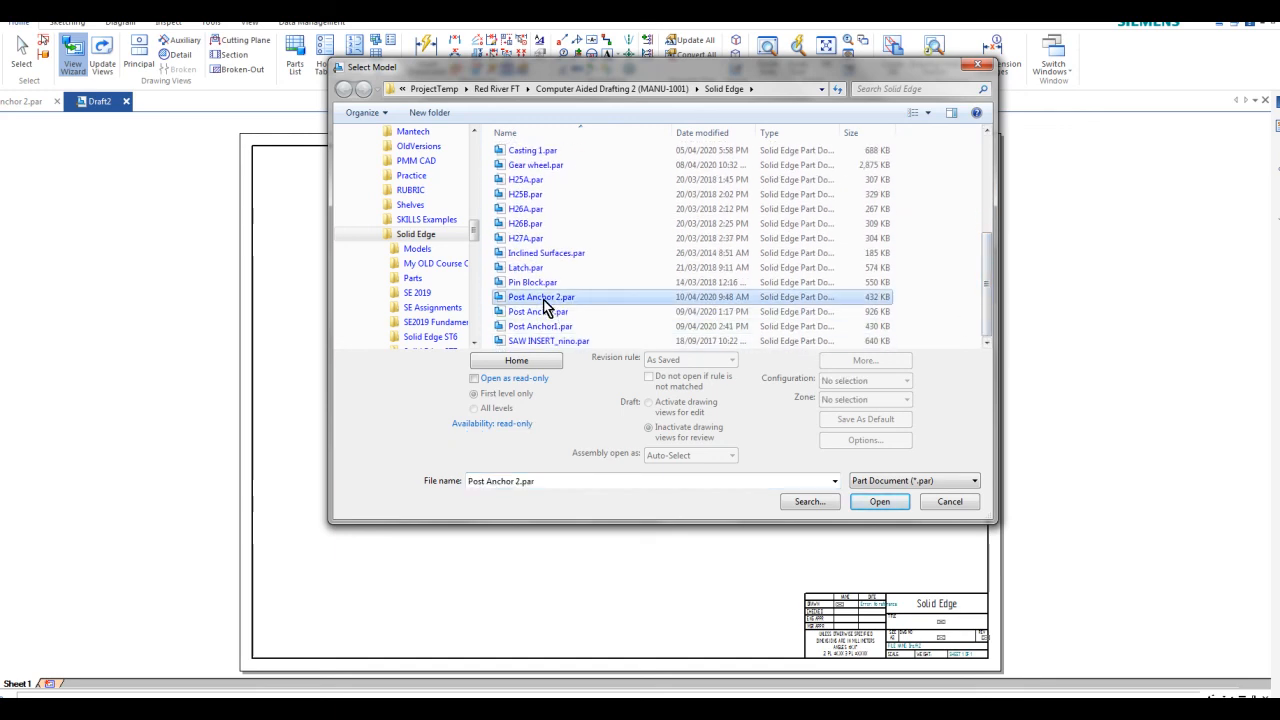
{"action": "left_click", "coordinate": [880, 502]}
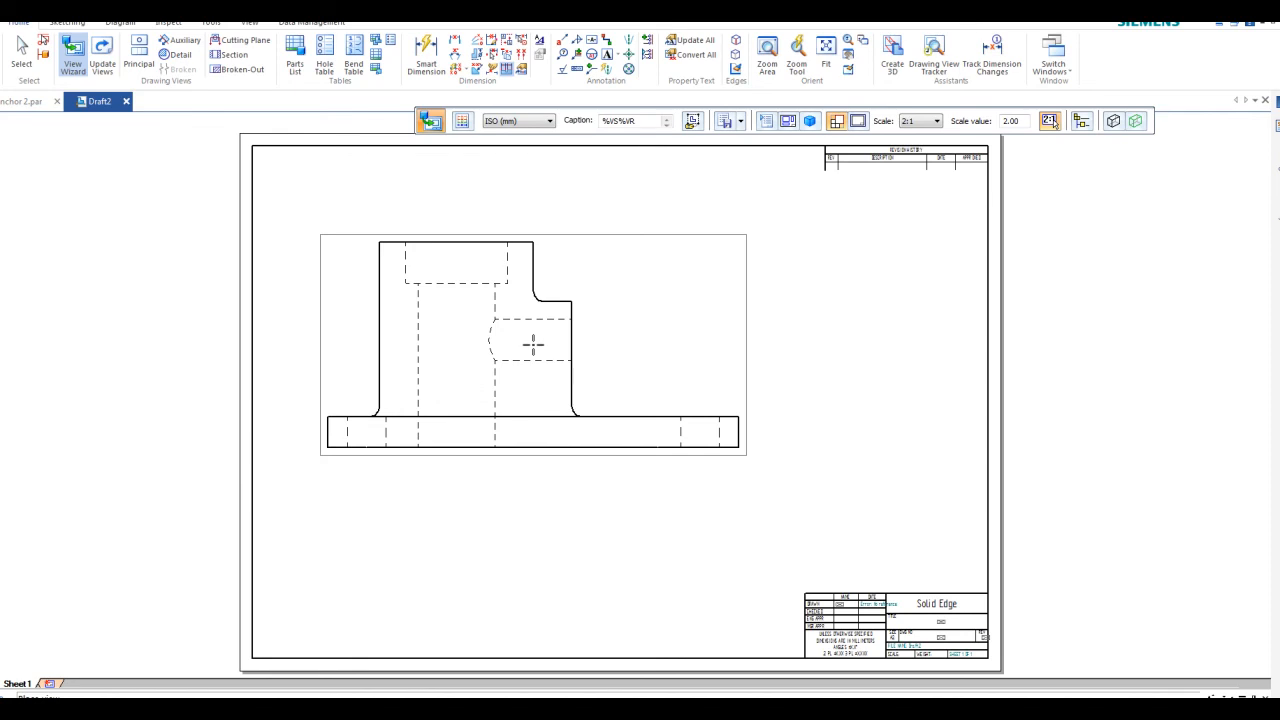
{"action": "mouse_move", "coordinate": [533, 345]}
{"action": "left_mouse_down"}
{"action": "mouse_move", "coordinate": [631, 323]}
{"action": "mouse_move", "coordinate": [960, 134]}
{"action": "mouse_move", "coordinate": [940, 137]}
{"action": "left_mouse_up"}
{"action": "left_click", "coordinate": [938, 122]}
{"action": "left_click", "coordinate": [920, 180]}
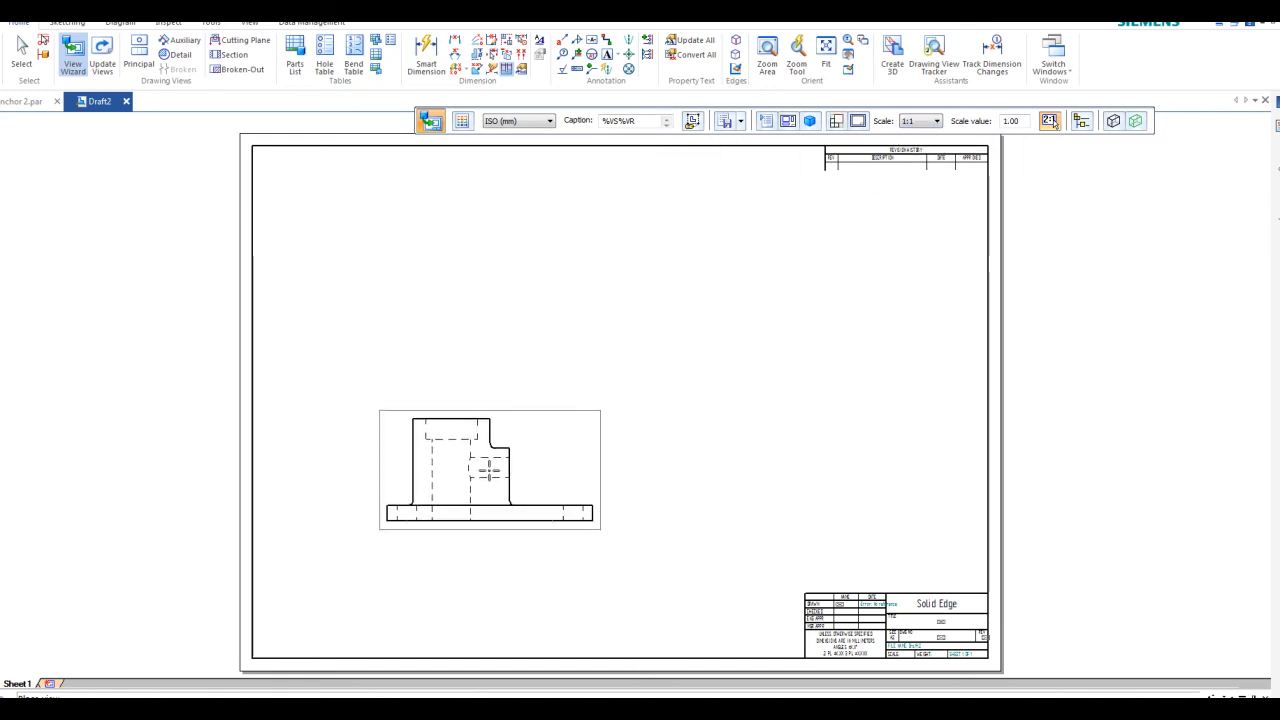
{"action": "left_click", "coordinate": [470, 482]}
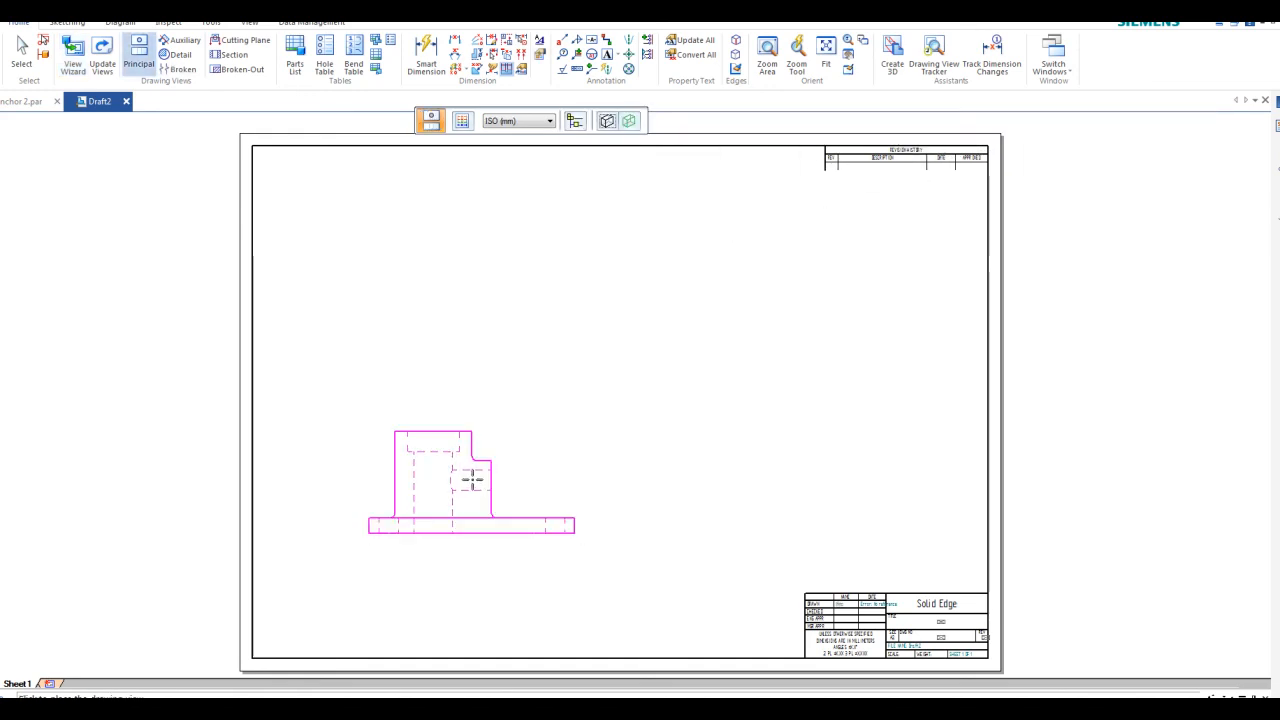
- Project a top view above the front view and a side view to its right, then end view placement
{"action": "left_click", "coordinate": [479, 294]}
{"action": "left_click", "coordinate": [714, 483]}
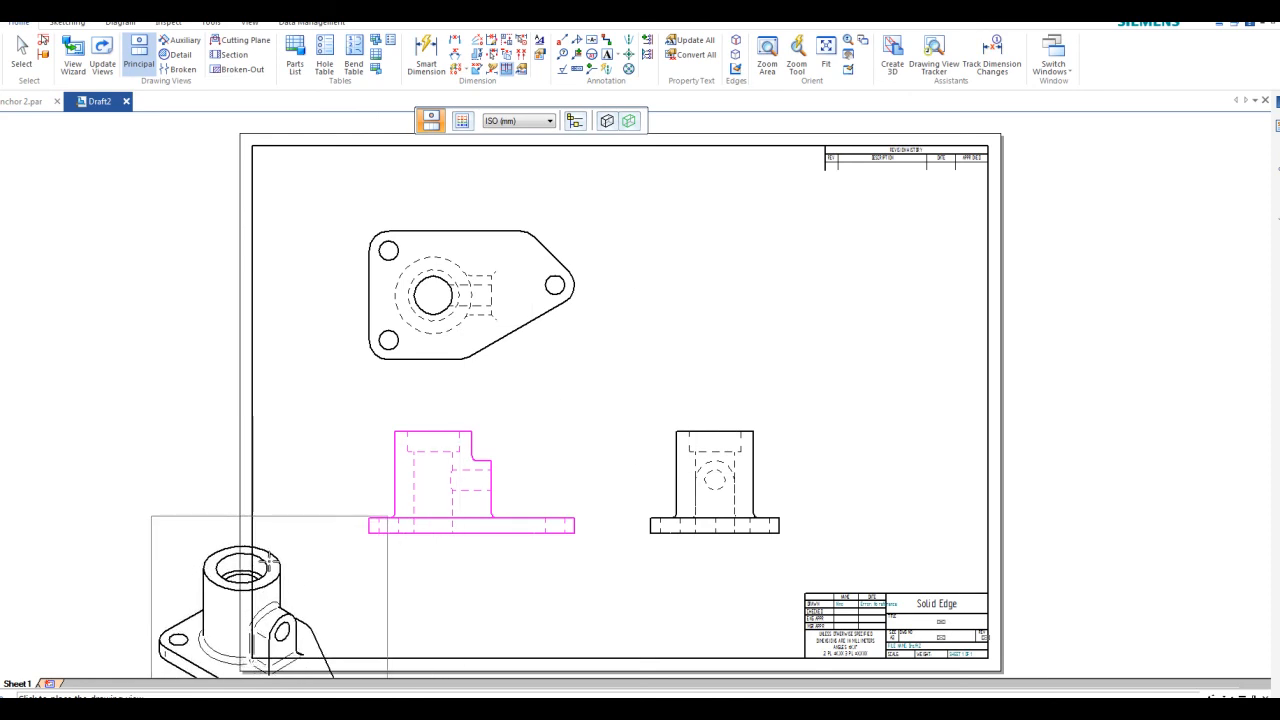
{"action": "key", "text": "Escape"}
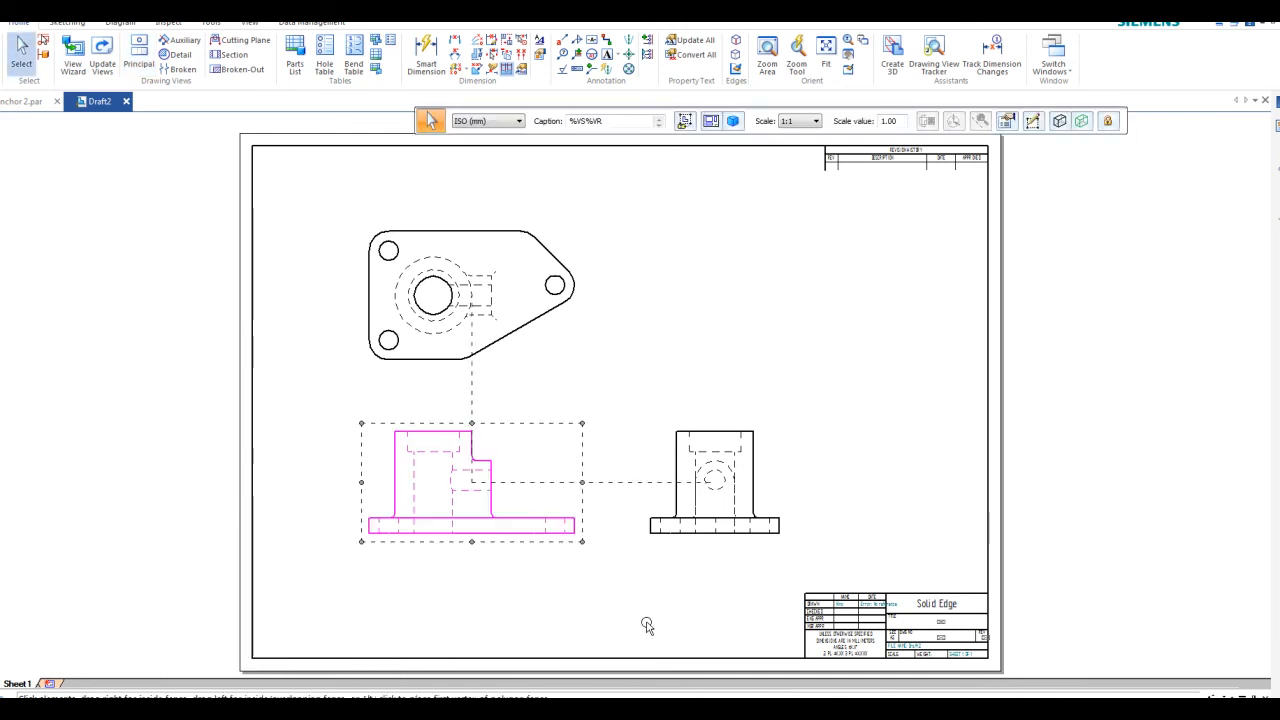
- Delete all three drawing views from the sheet
{"action": "key", "text": "Escape"}
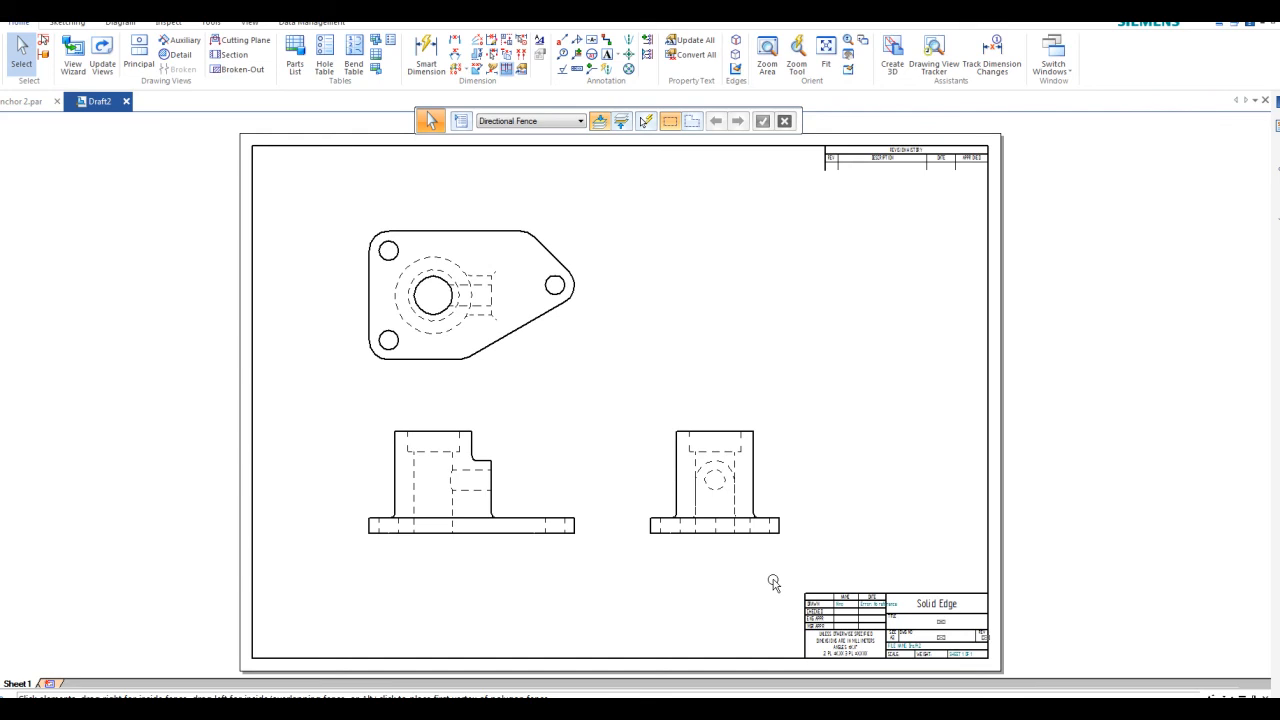
{"action": "mouse_move", "coordinate": [797, 563]}
{"action": "left_mouse_down"}
{"action": "mouse_move", "coordinate": [458, 332]}
{"action": "mouse_move", "coordinate": [360, 210]}
{"action": "left_mouse_up"}
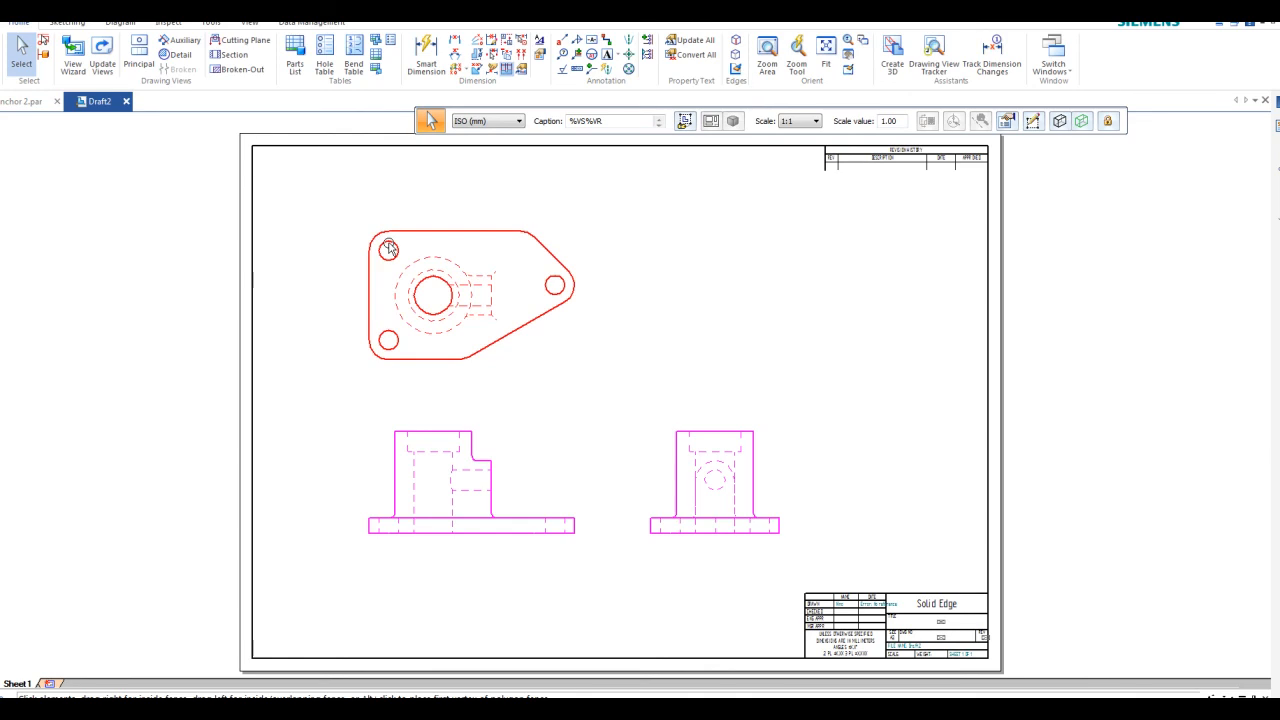
{"action": "key", "text": "Delete"}
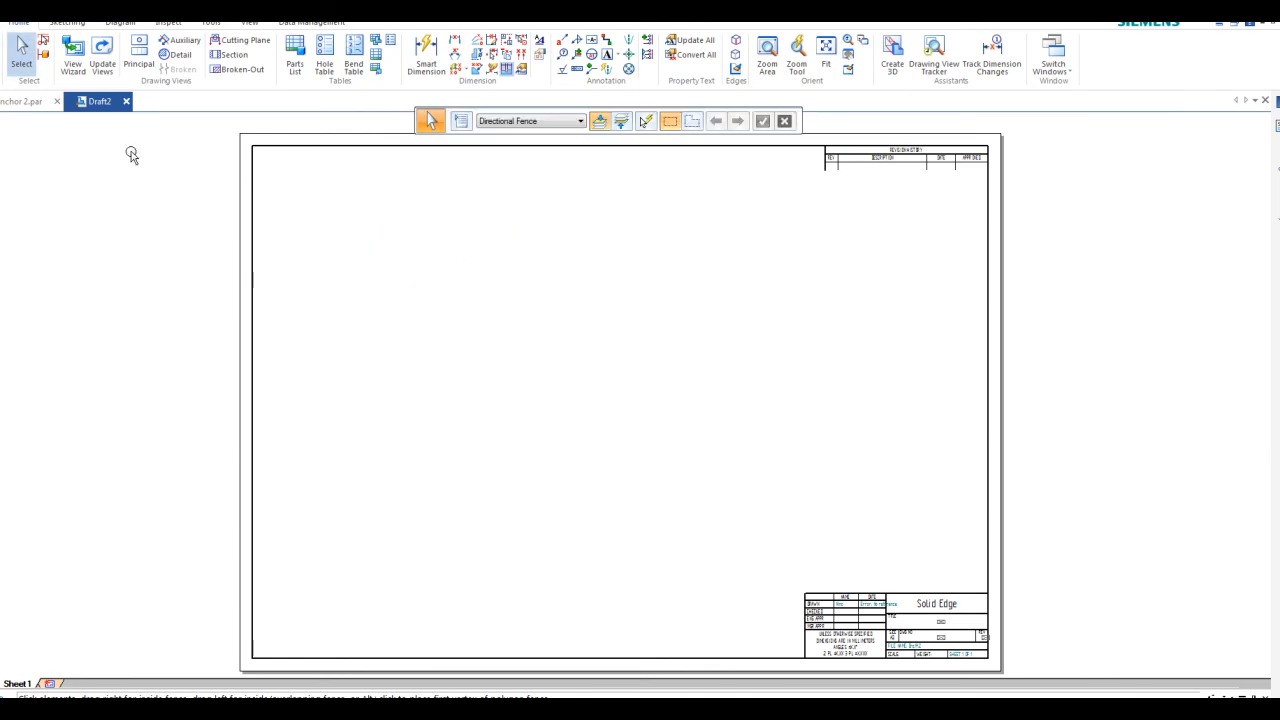
- Load Post Anchor 2.par into the View Wizard as the model for a new drawing view
{"action": "left_click", "coordinate": [75, 56]}
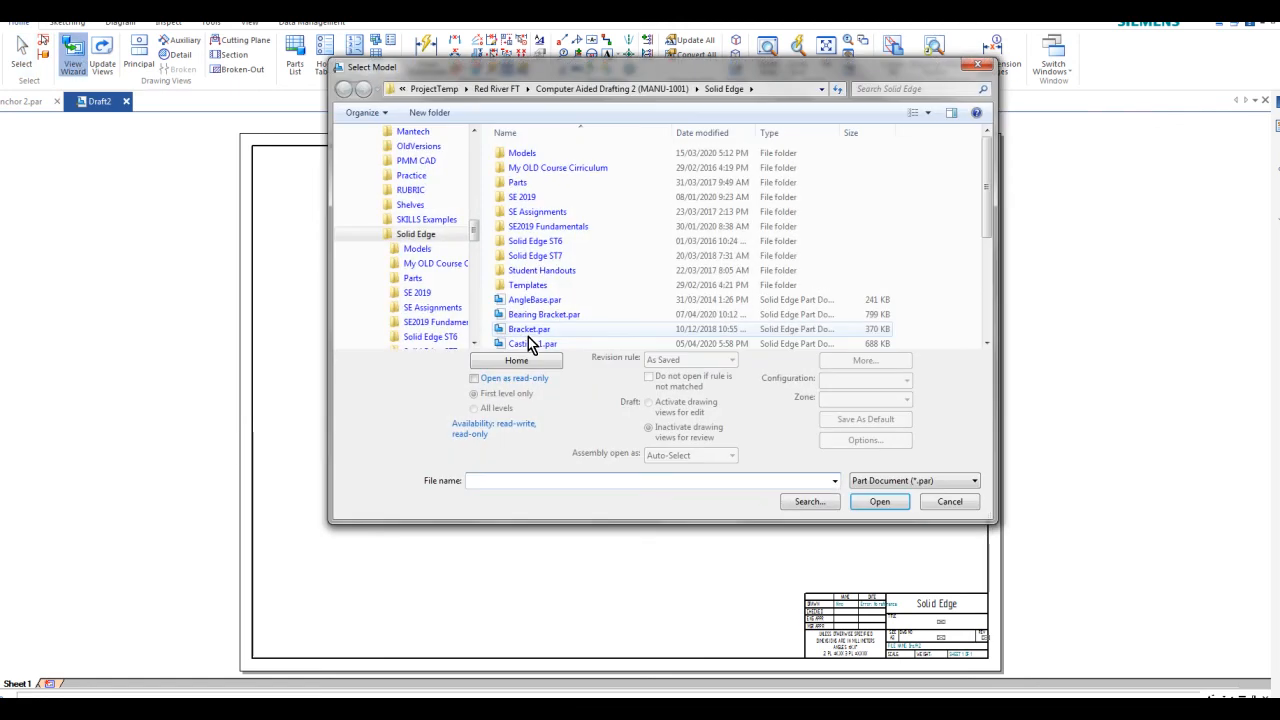
{"action": "left_click_drag", "start_coordinate": [987, 203], "coordinate": [994, 315]}
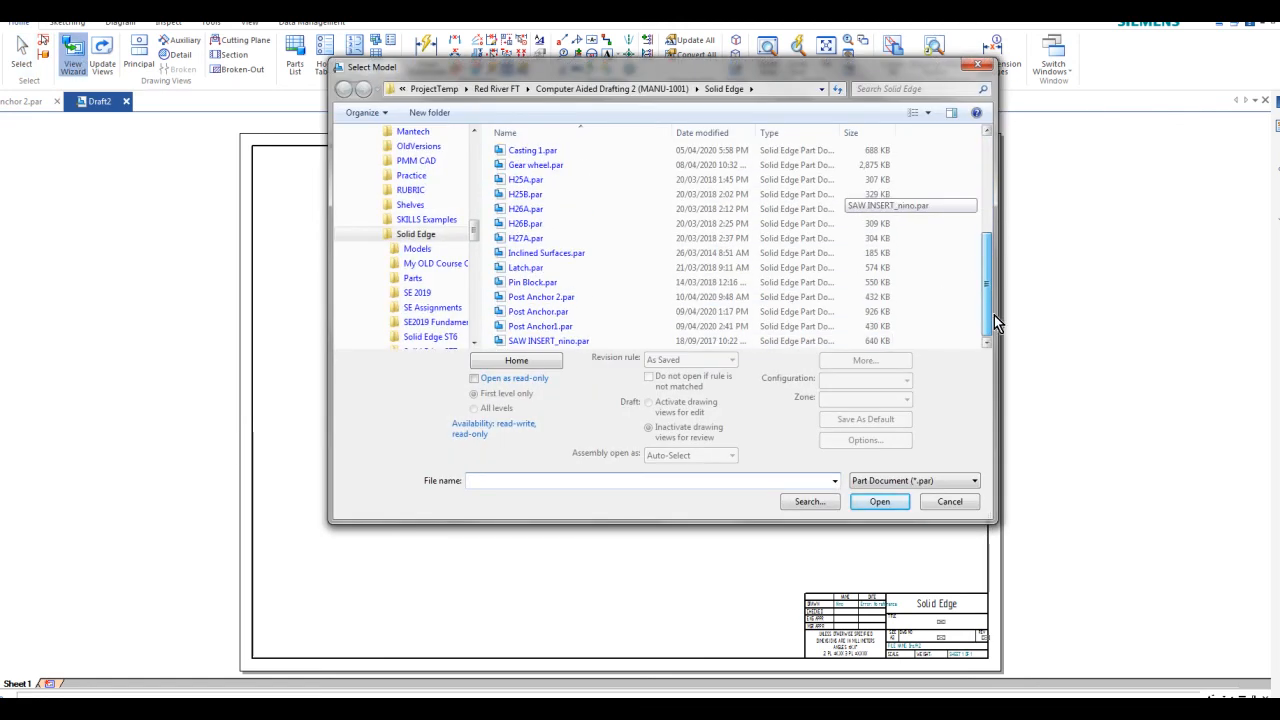
{"action": "left_click", "coordinate": [561, 298]}
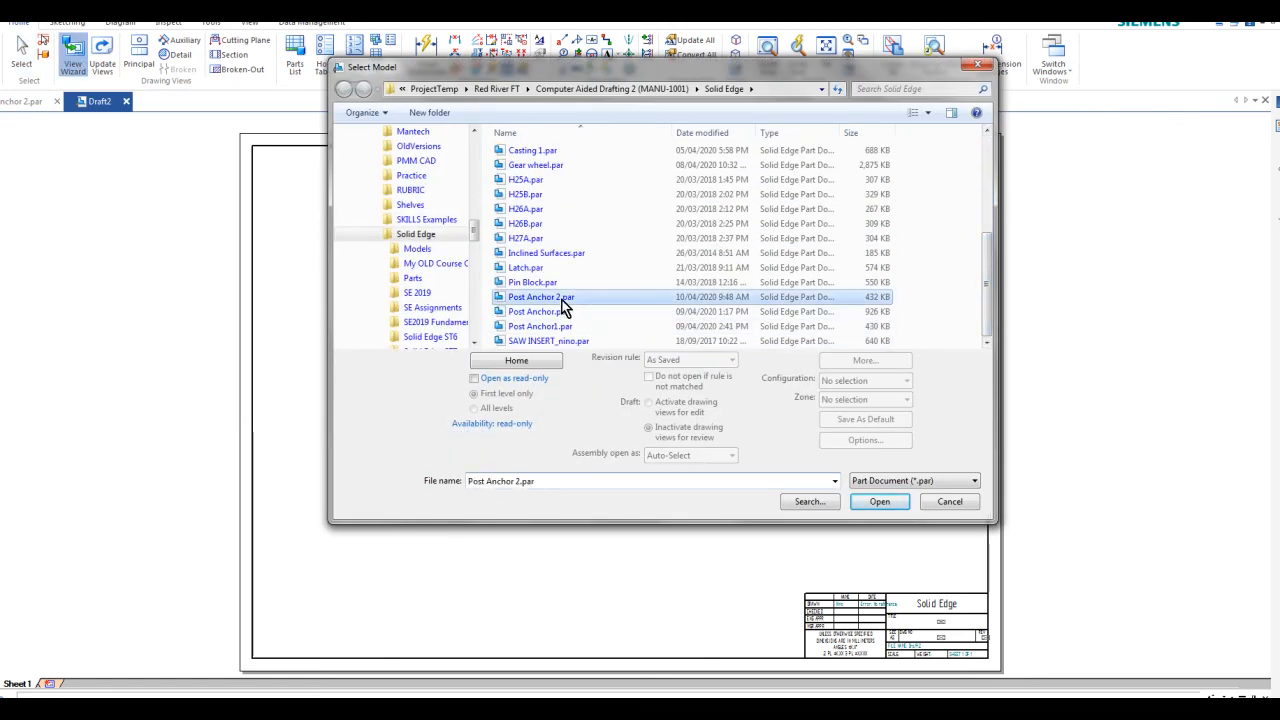
{"action": "left_click", "coordinate": [878, 502]}
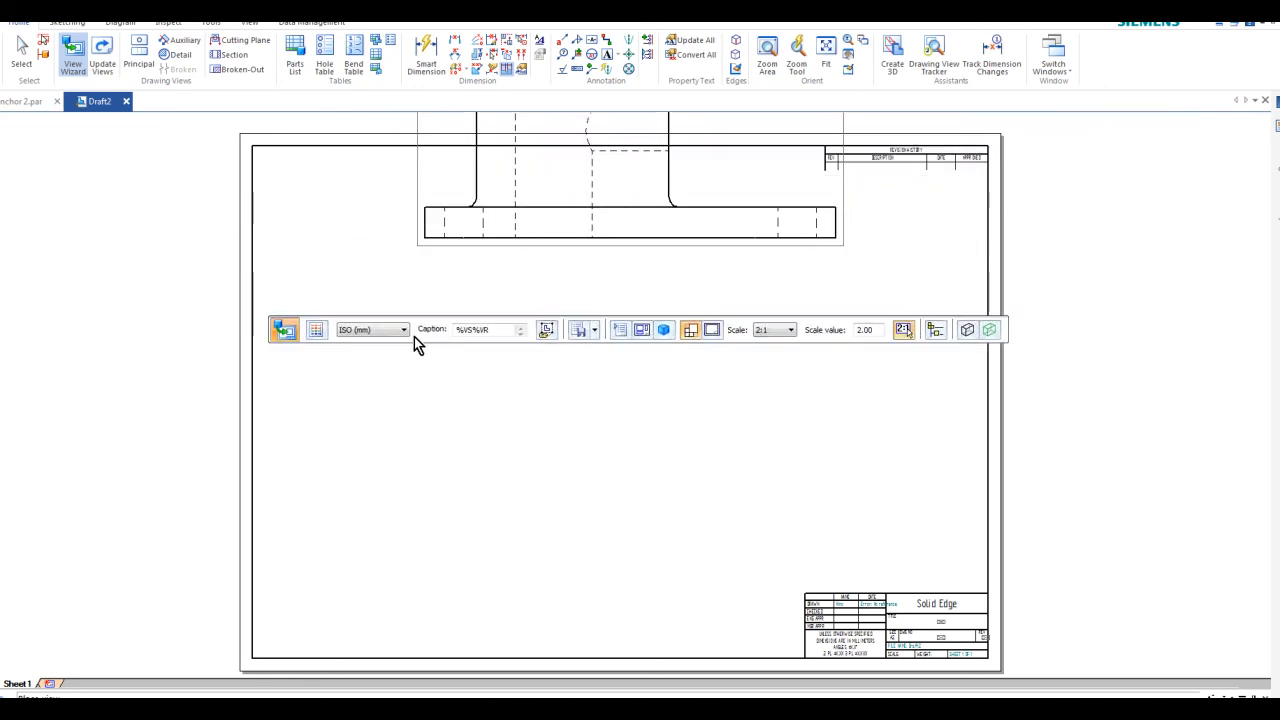
- Configure the drawing view layout with right as the primary view plus the projected view below it
{"action": "left_click", "coordinate": [372, 330]}
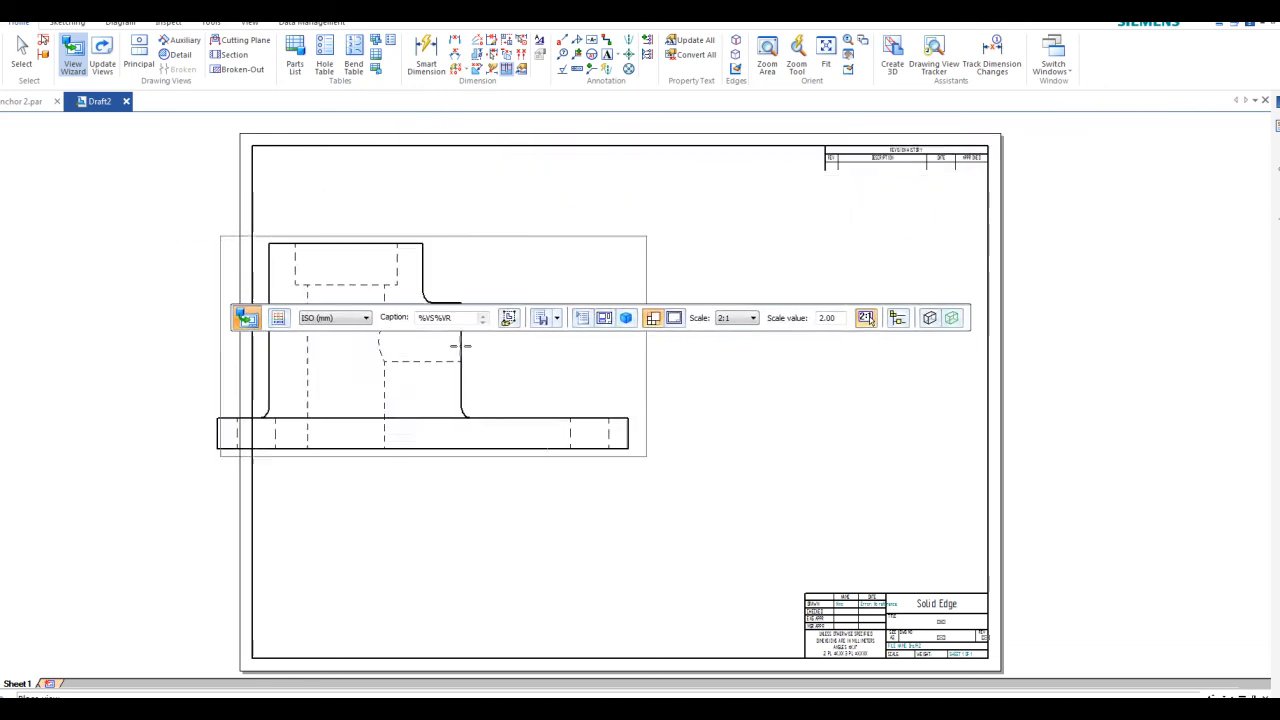
{"action": "left_click", "coordinate": [605, 319]}
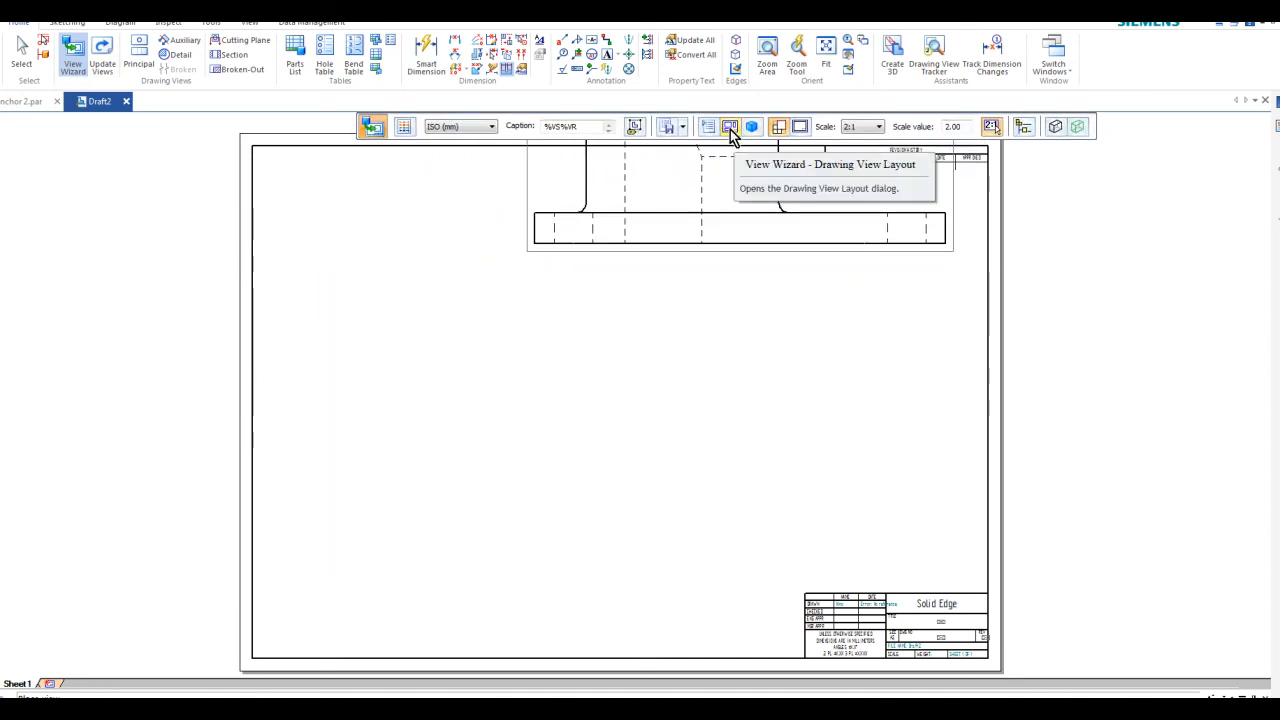
{"action": "left_click", "coordinate": [730, 129]}
{"action": "left_click_drag", "start_coordinate": [650, 8], "coordinate": [457, 191]}
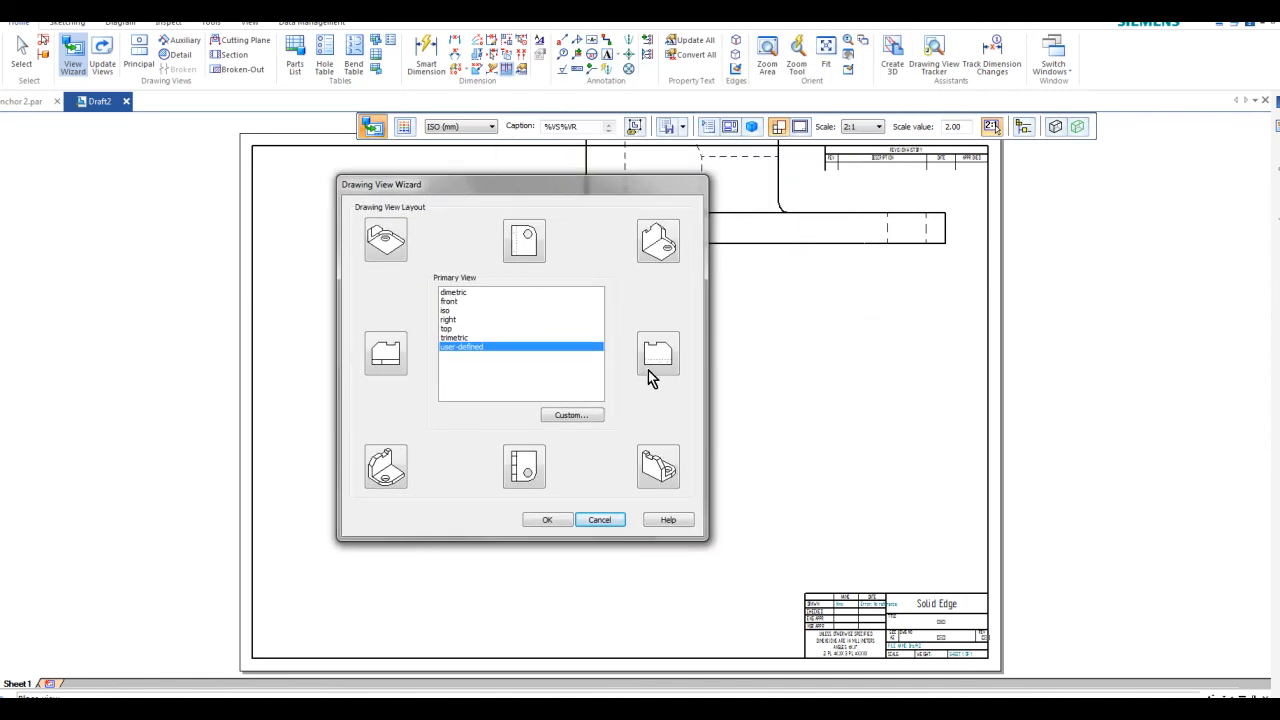
{"action": "left_click", "coordinate": [449, 319]}
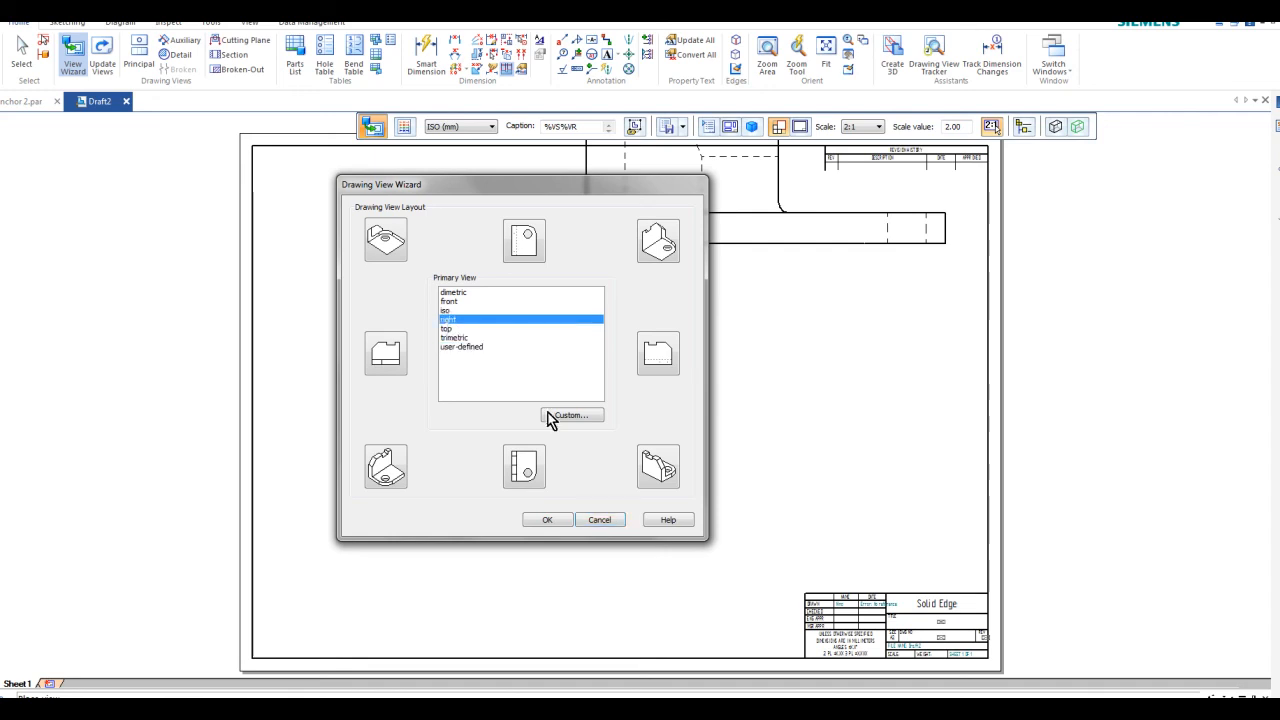
{"action": "left_click", "coordinate": [527, 472]}
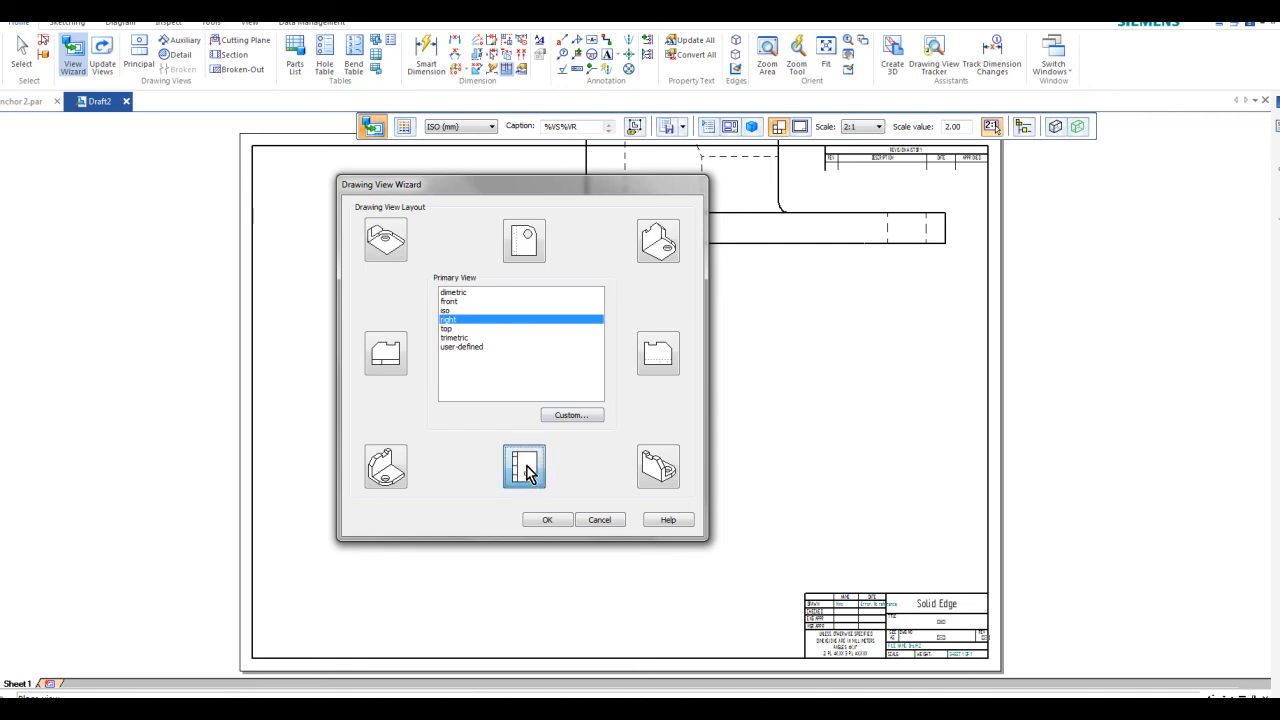
{"action": "left_click", "coordinate": [549, 520]}
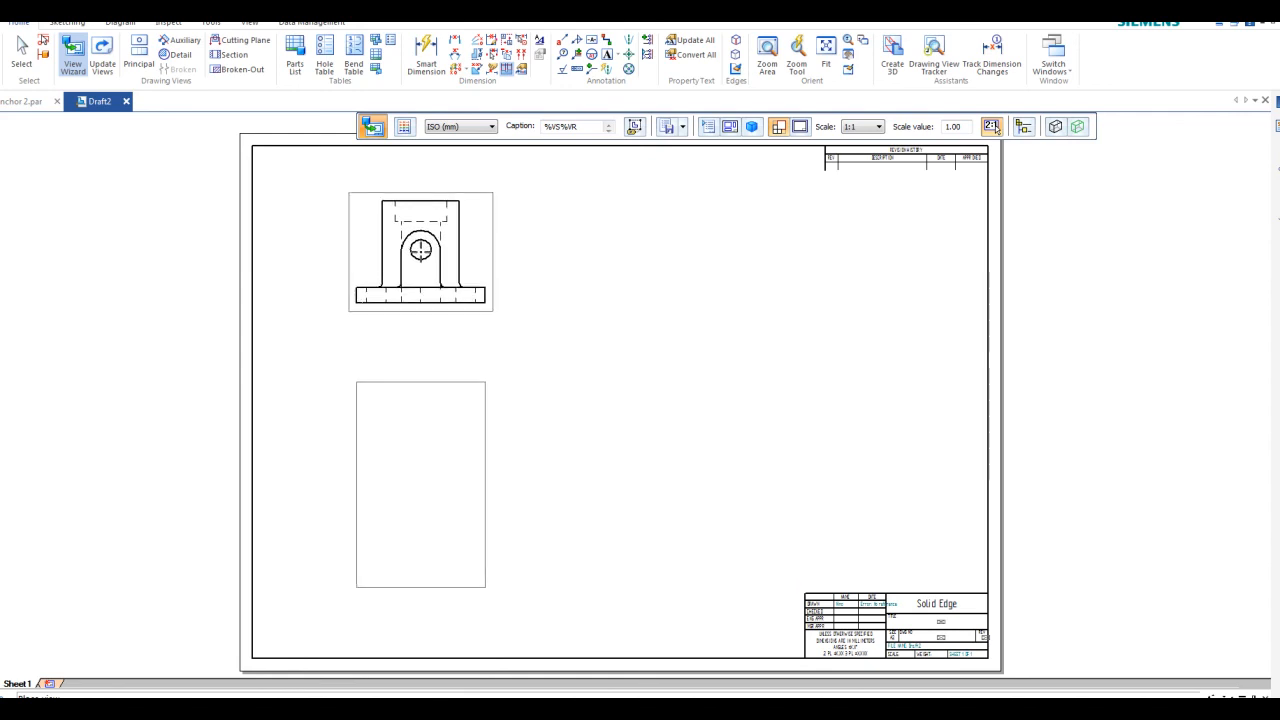
- Place the right view in the upper left area of the sheet with its projected view below
{"action": "left_click", "coordinate": [419, 253]}
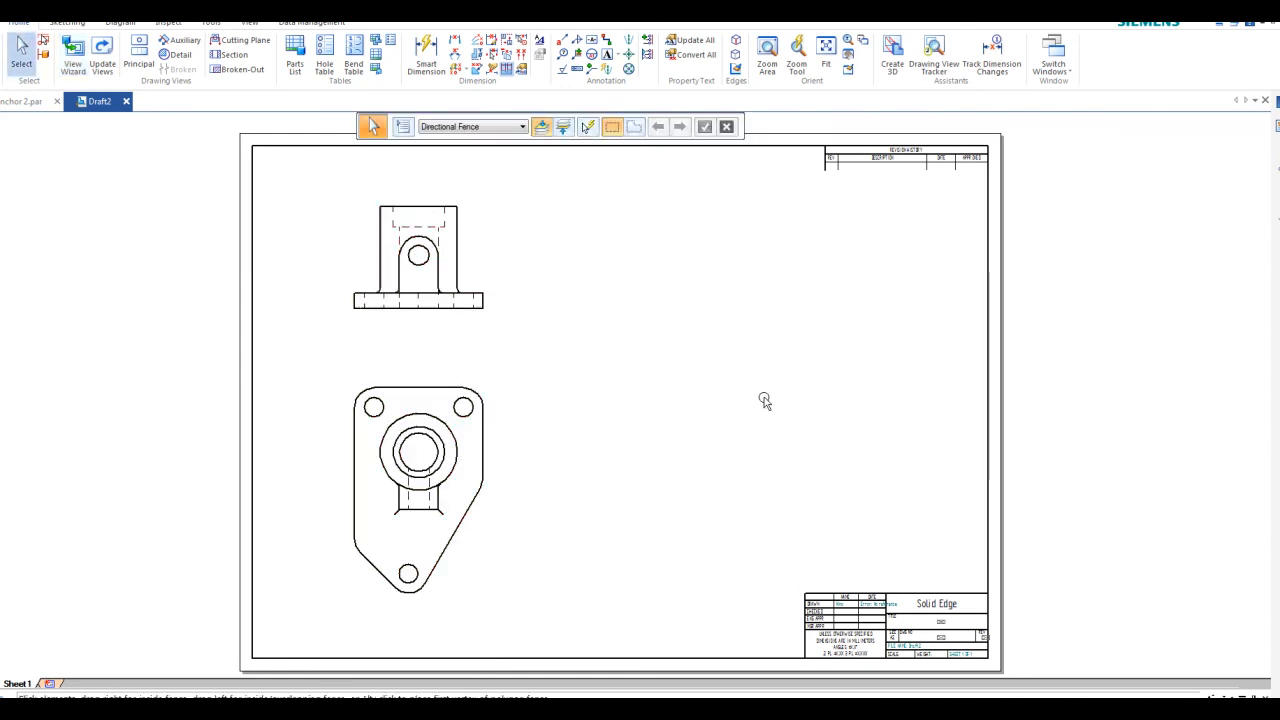
{"action": "left_click", "coordinate": [80, 58]}
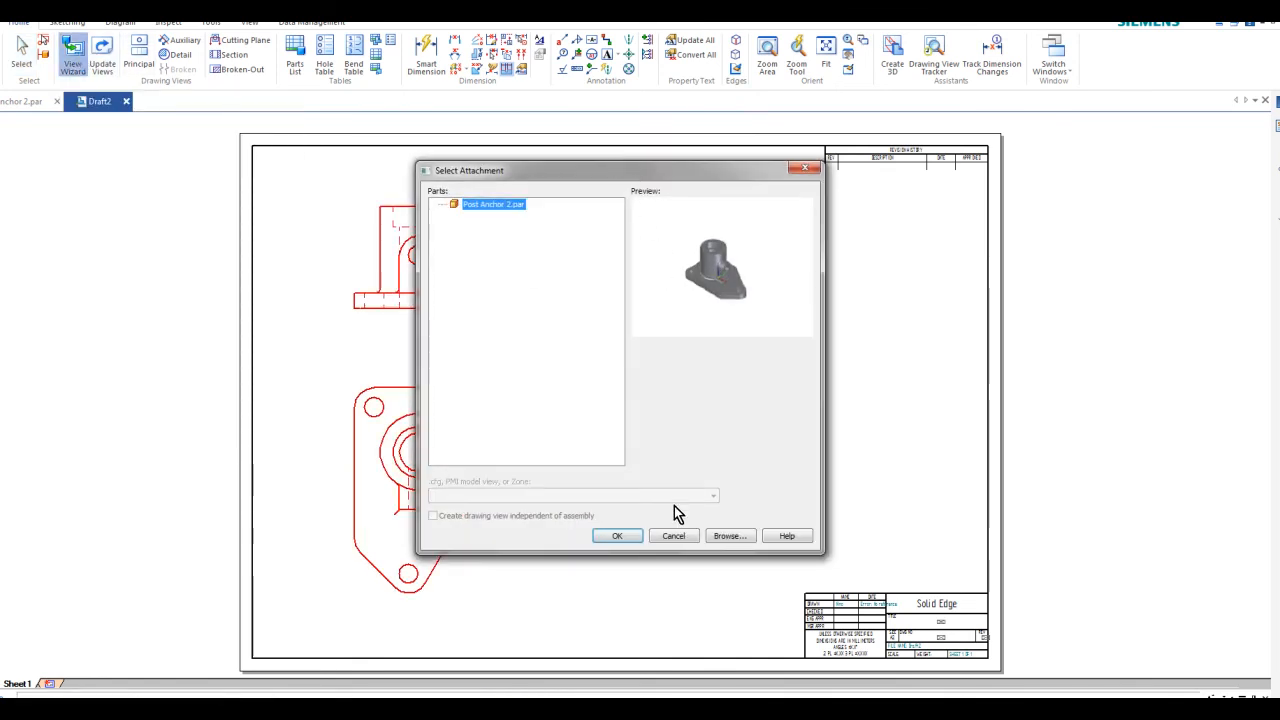
{"action": "left_click", "coordinate": [684, 536]}
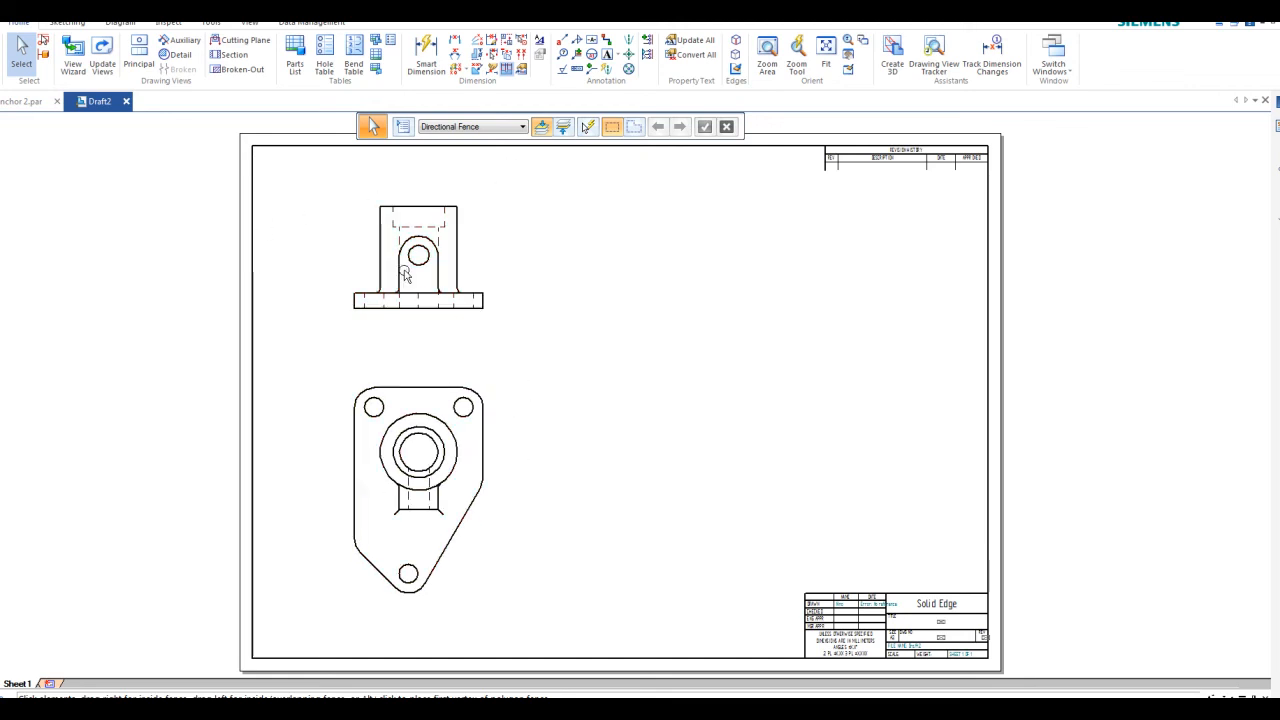
- Dimension the base plate's thickness and the overall height on the left side of the upper view
{"action": "scroll", "coordinate": [321, 204], "scroll_direction": "up", "scroll_amount": 5}
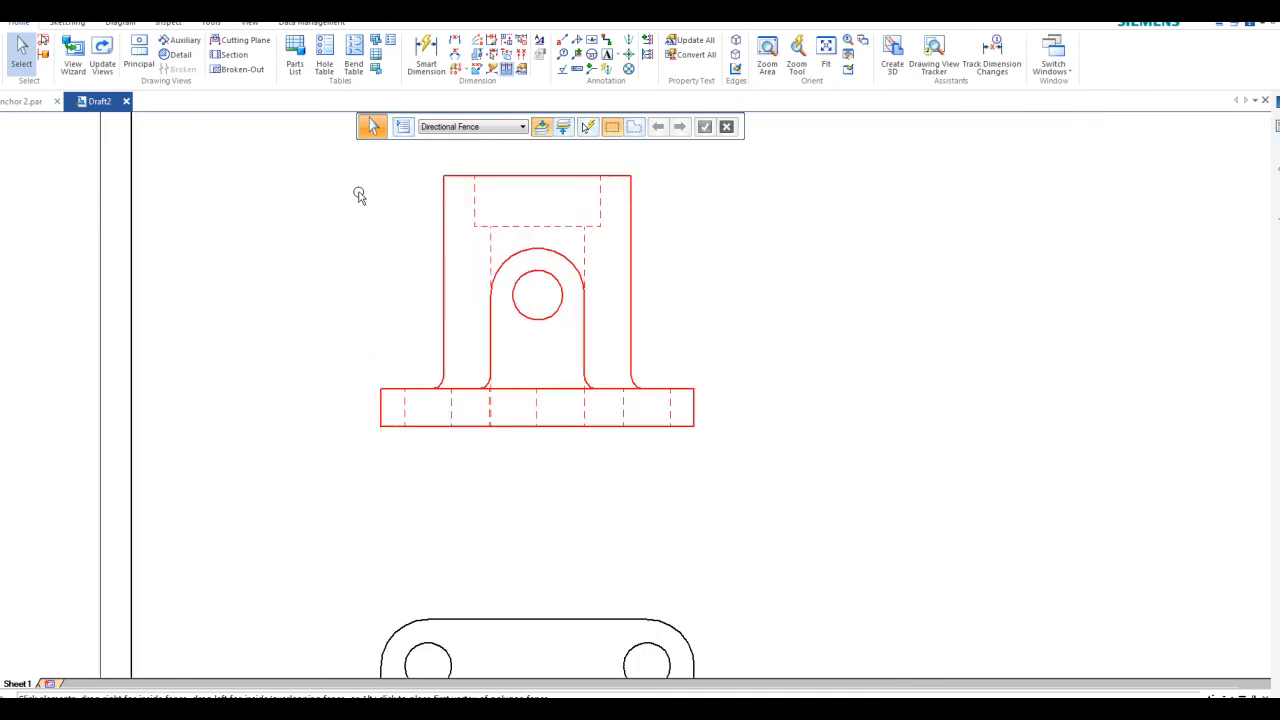
{"action": "scroll", "coordinate": [403, 249], "scroll_direction": "down", "scroll_amount": 3}
{"action": "scroll", "coordinate": [403, 249], "scroll_direction": "up", "scroll_amount": 1}
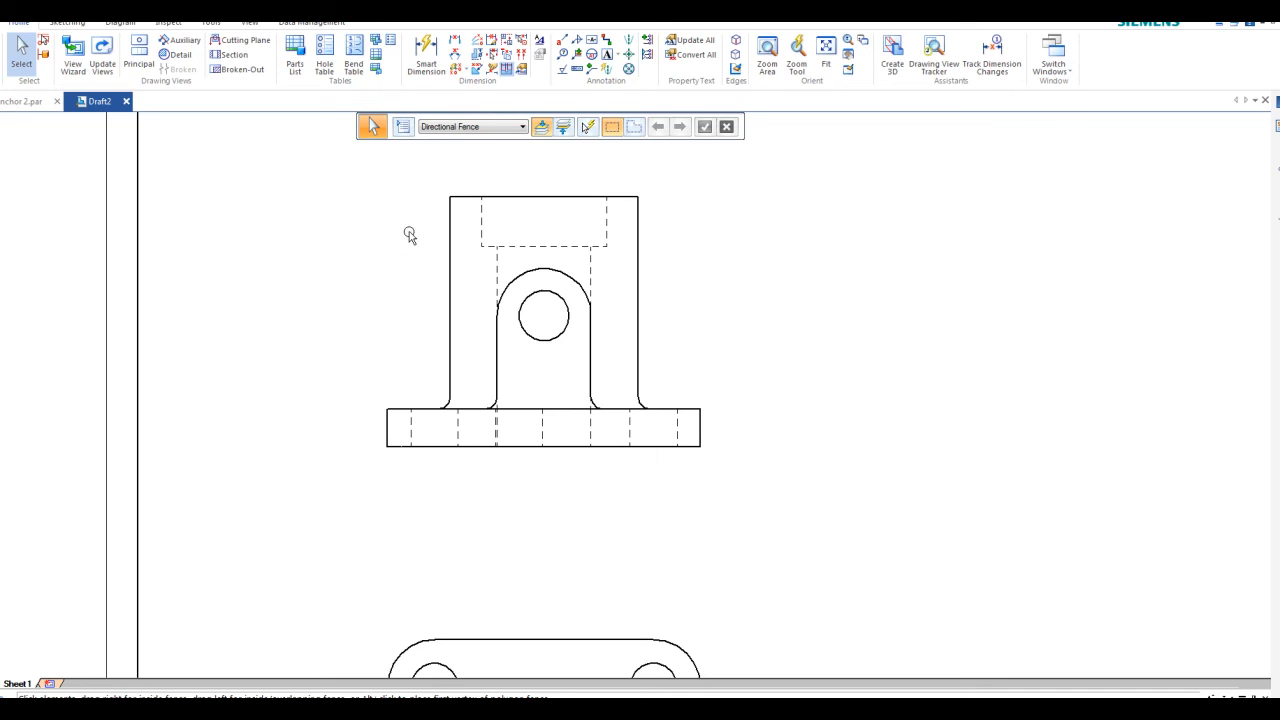
{"action": "left_click", "coordinate": [456, 47]}
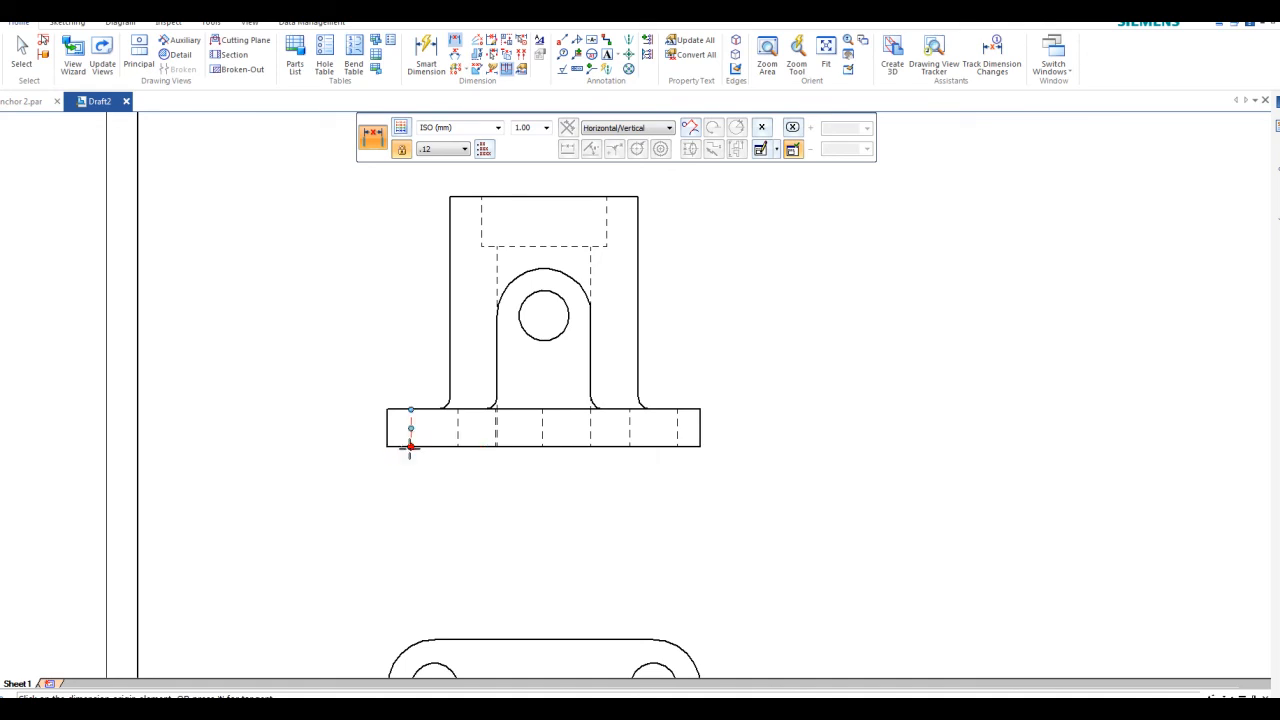
{"action": "left_click", "coordinate": [389, 447]}
{"action": "left_click", "coordinate": [386, 409]}
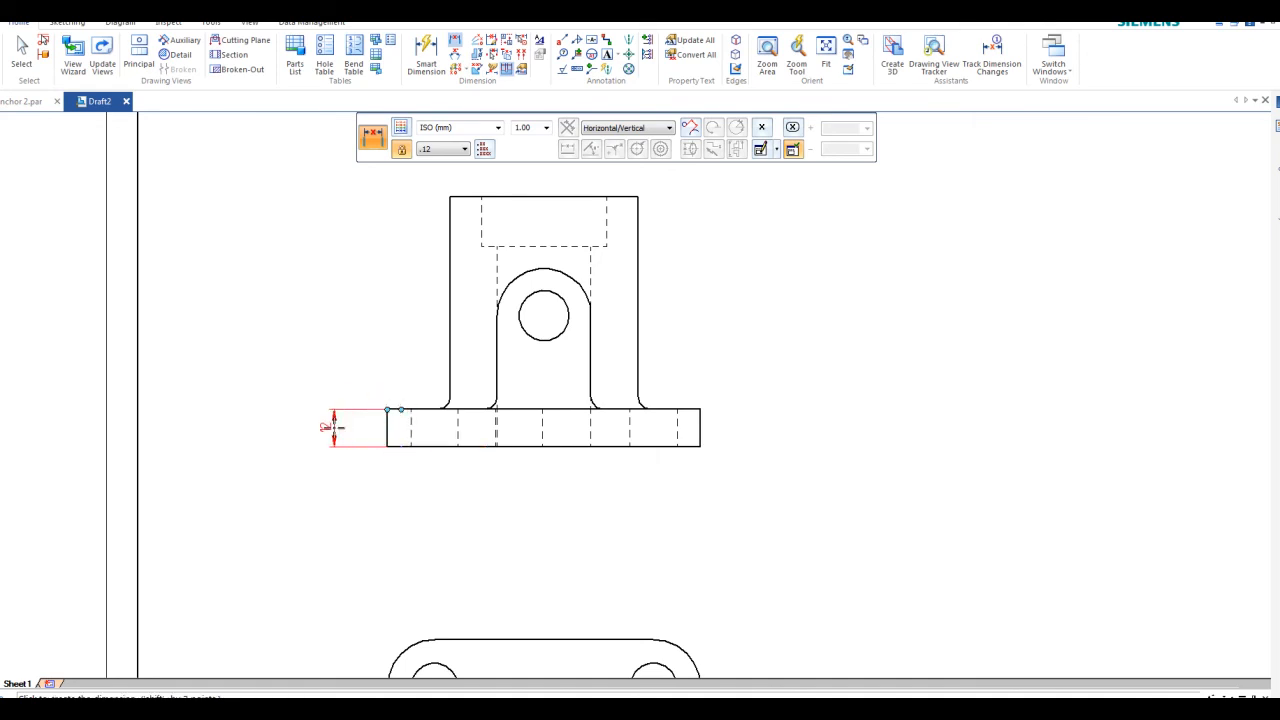
{"action": "left_click", "coordinate": [333, 427]}
{"action": "left_click", "coordinate": [448, 198]}
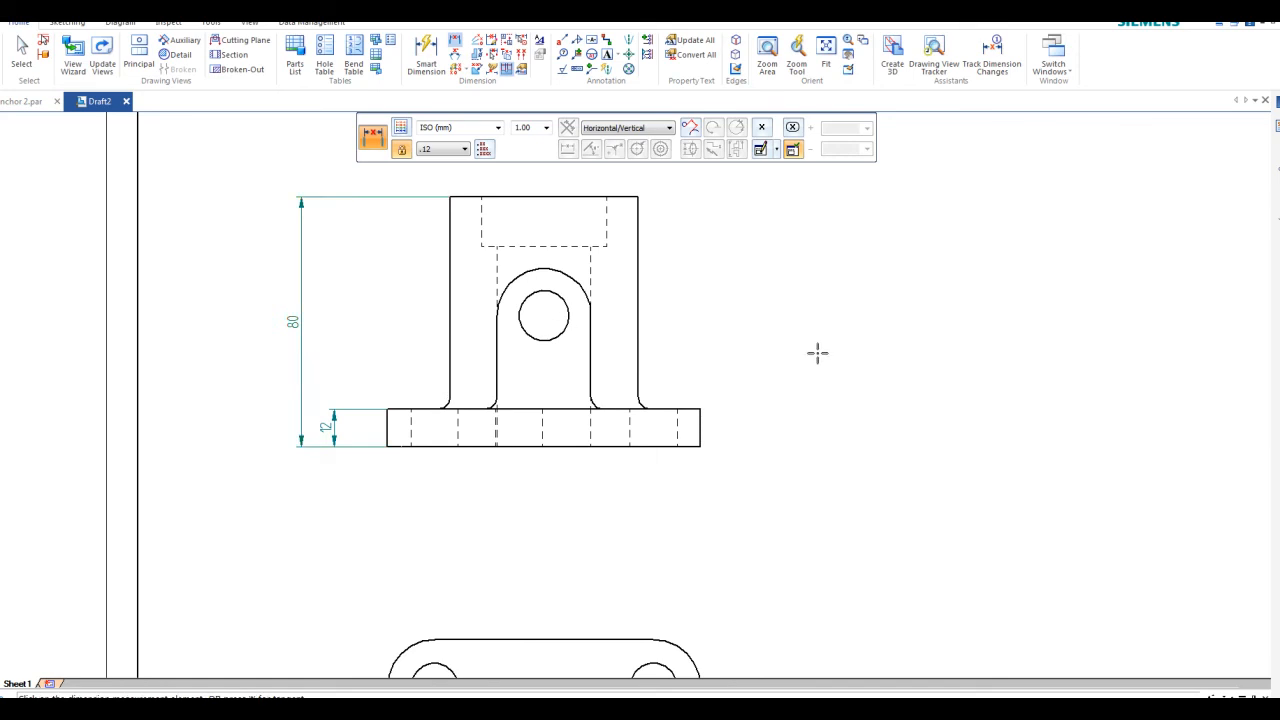
- Dimension the height of the lug hole's centre above the base plate's bottom edge, to the right of the upper view
{"action": "left_click", "coordinate": [700, 432]}
{"action": "key", "text": "Escape"}
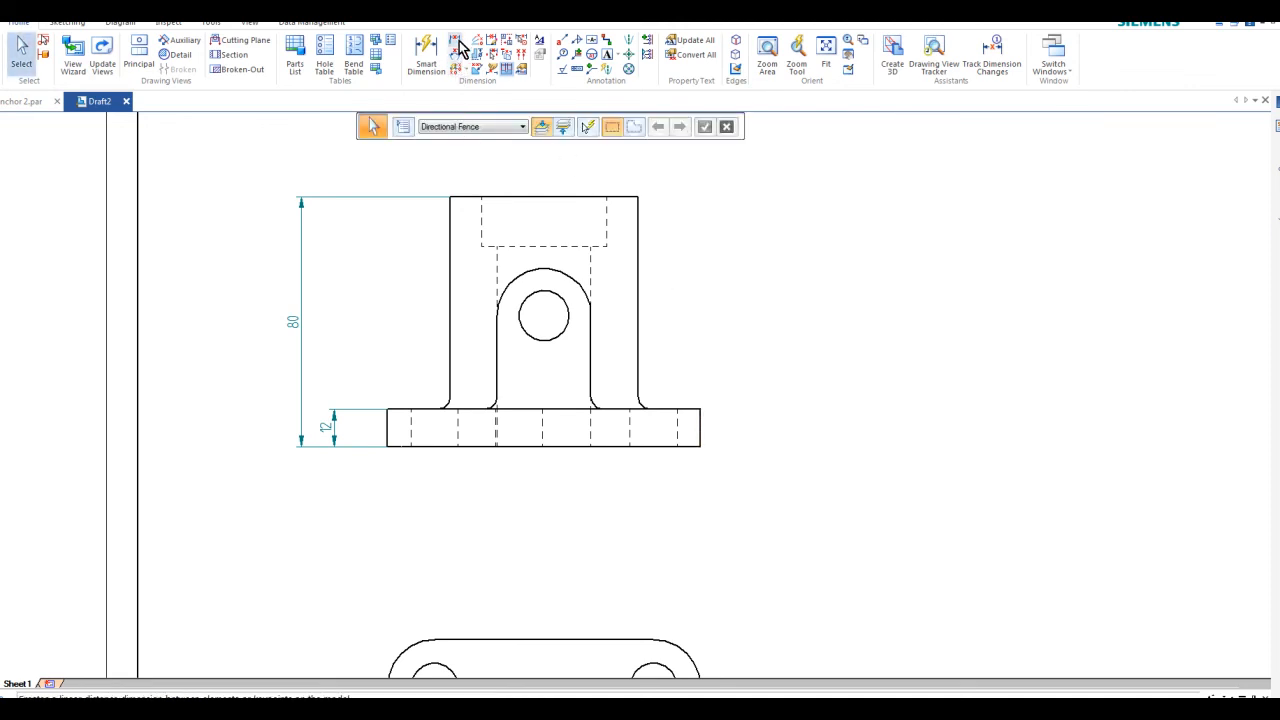
{"action": "left_click", "coordinate": [456, 42]}
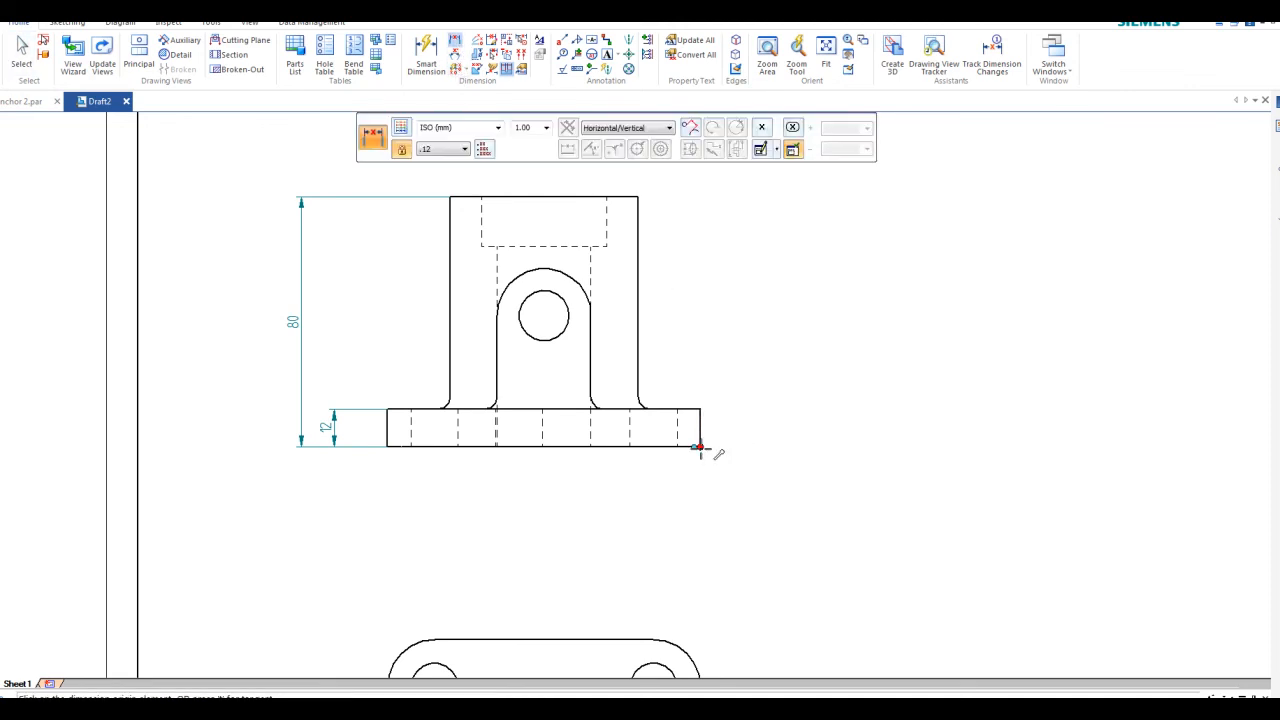
{"action": "left_click", "coordinate": [545, 316]}
{"action": "left_click", "coordinate": [735, 351]}
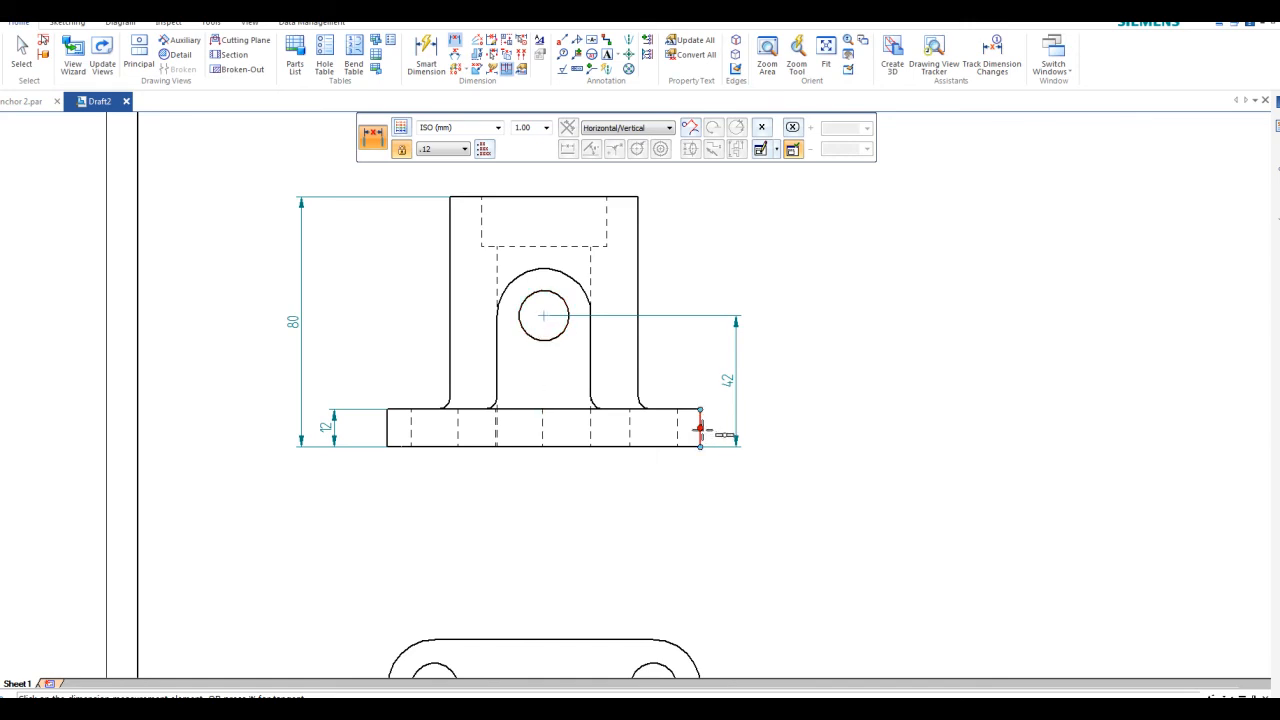
{"action": "key", "text": "Escape"}
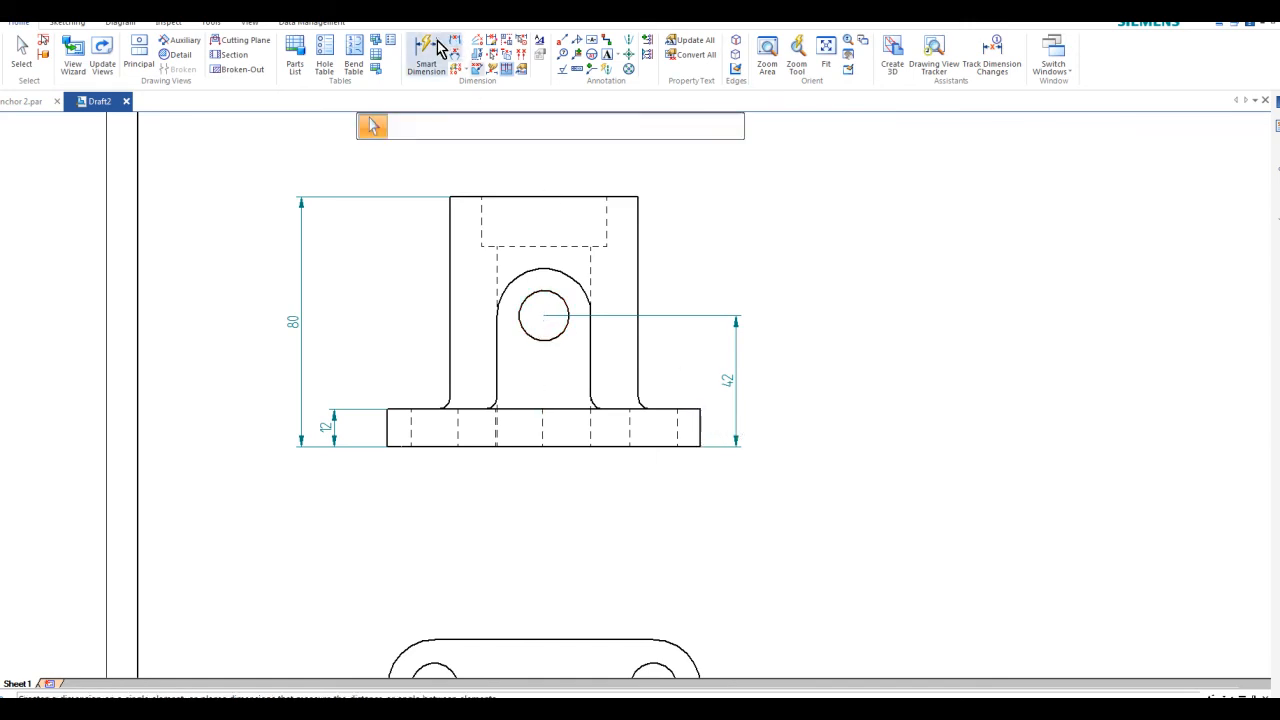
- Dimension the horizontal distance from the lug hole's centre to the base plate's right edge, below the upper view
{"action": "left_click", "coordinate": [455, 40]}
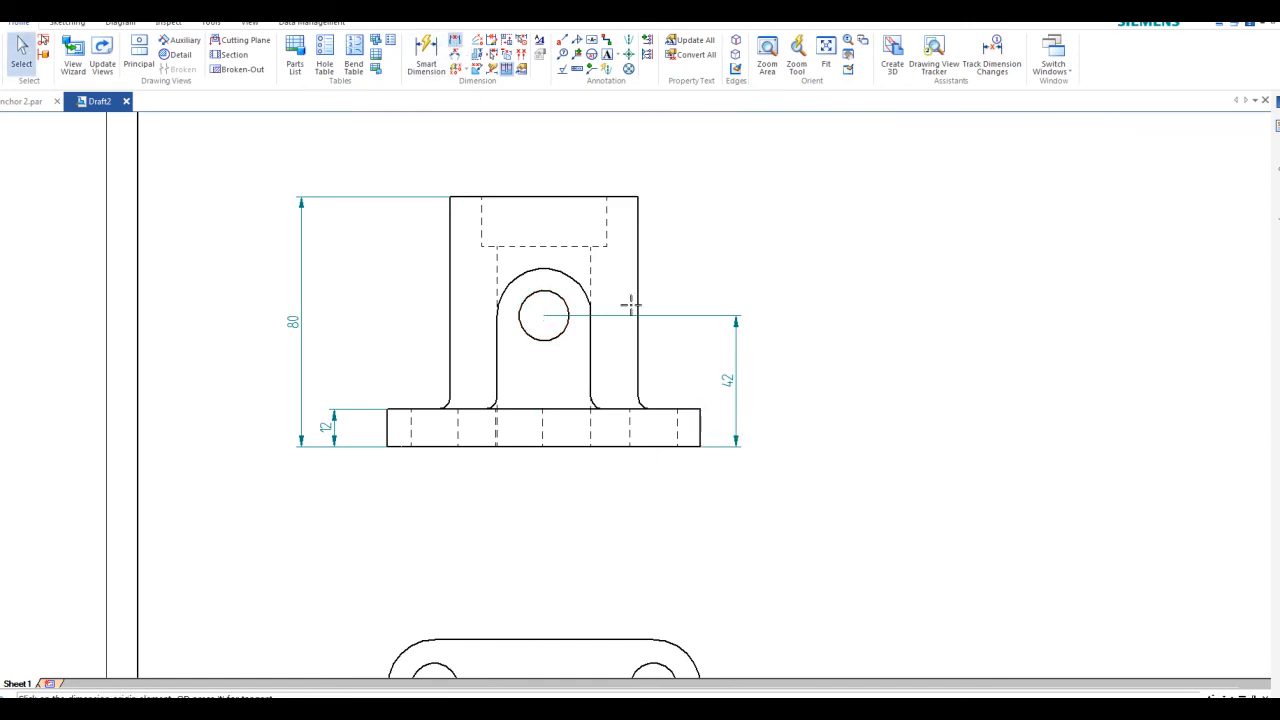
{"action": "left_click", "coordinate": [700, 420]}
{"action": "left_click", "coordinate": [552, 336]}
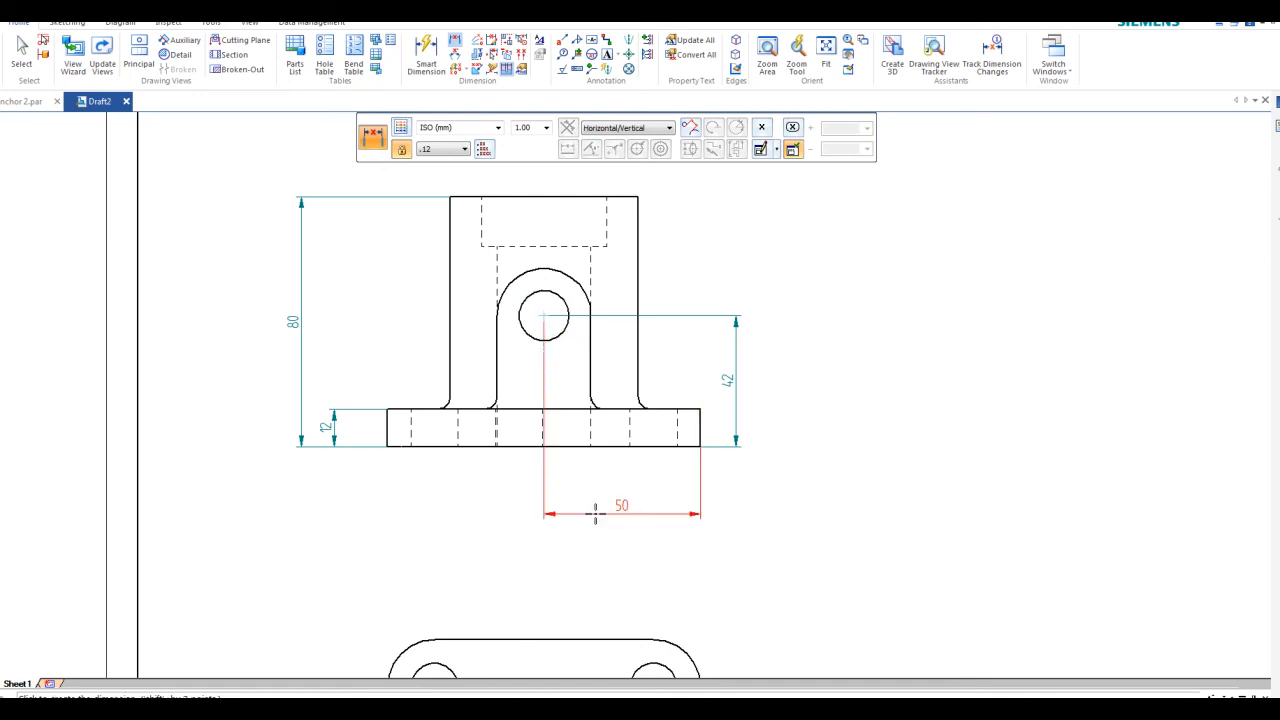
{"action": "left_click", "coordinate": [588, 502]}
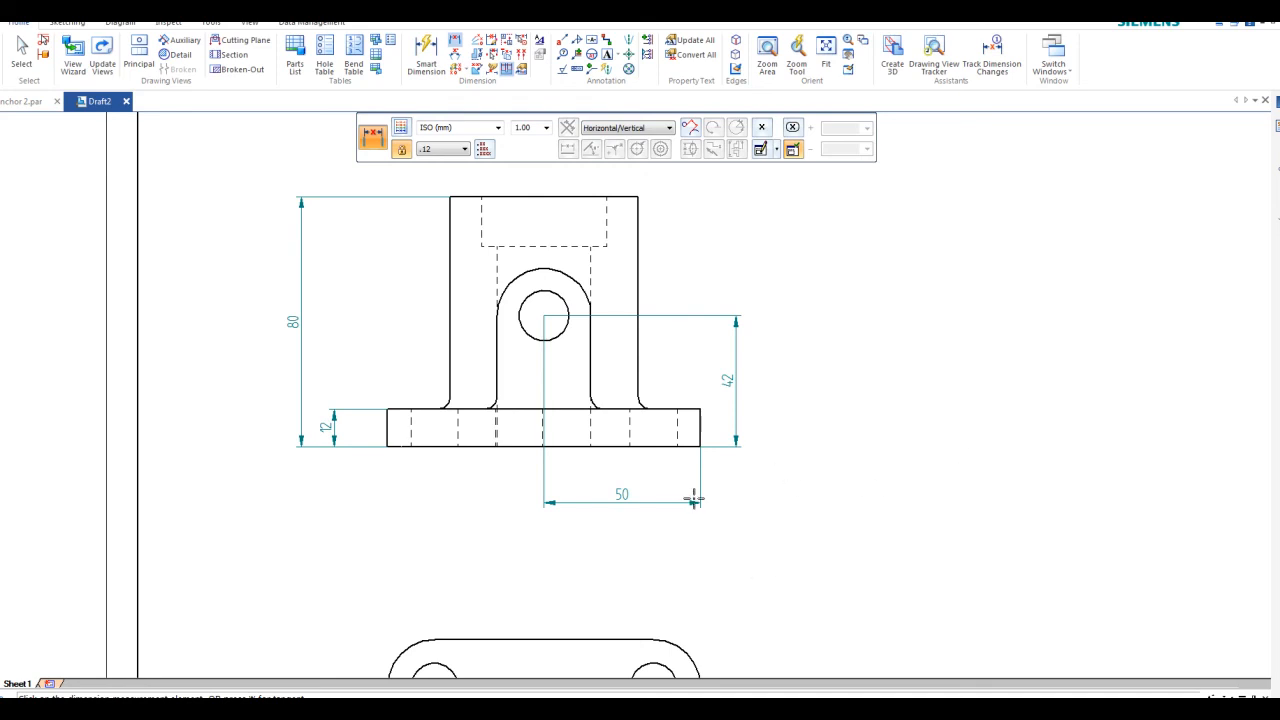
- Add a radius dimension to the rounded lug arc around the hole in the upper view, then end dimensioning
{"action": "scroll", "coordinate": [712, 573], "scroll_direction": "down", "scroll_amount": 2}
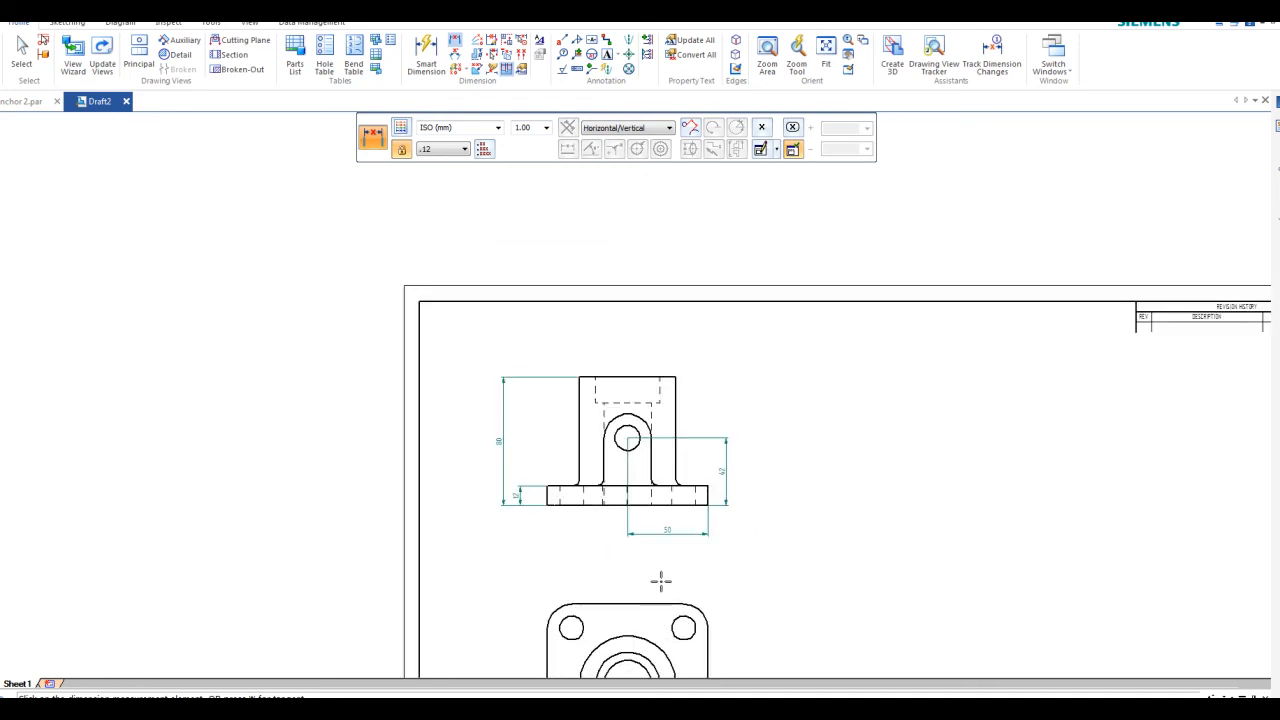
{"action": "middle_click_drag", "start_coordinate": [660, 580], "coordinate": [650, 371]}
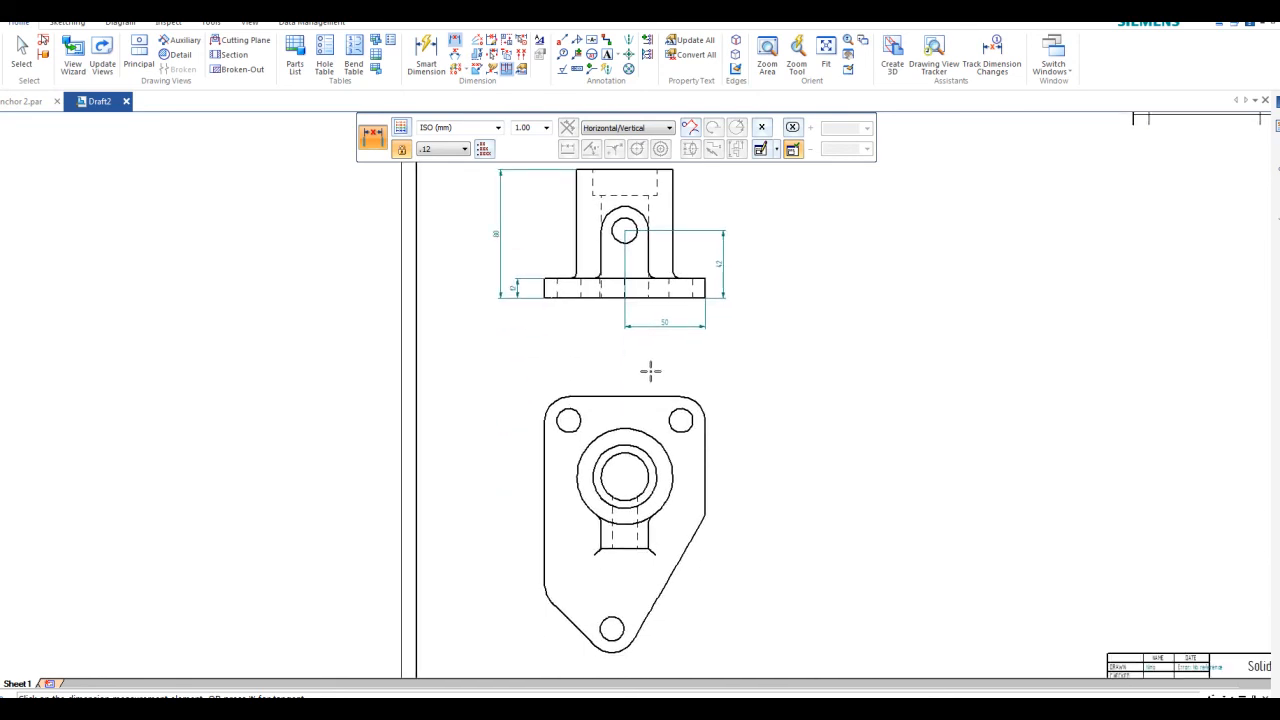
{"action": "scroll", "coordinate": [626, 349], "scroll_direction": "up", "scroll_amount": 3}
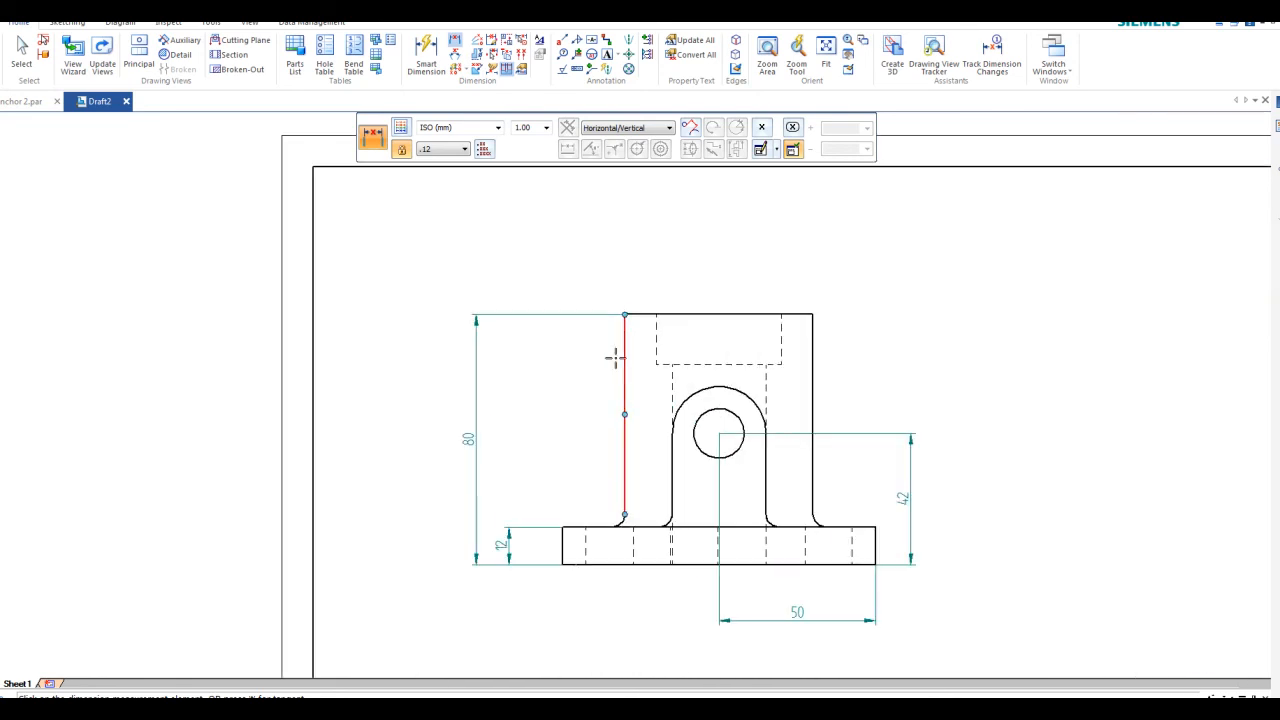
{"action": "left_click", "coordinate": [422, 52]}
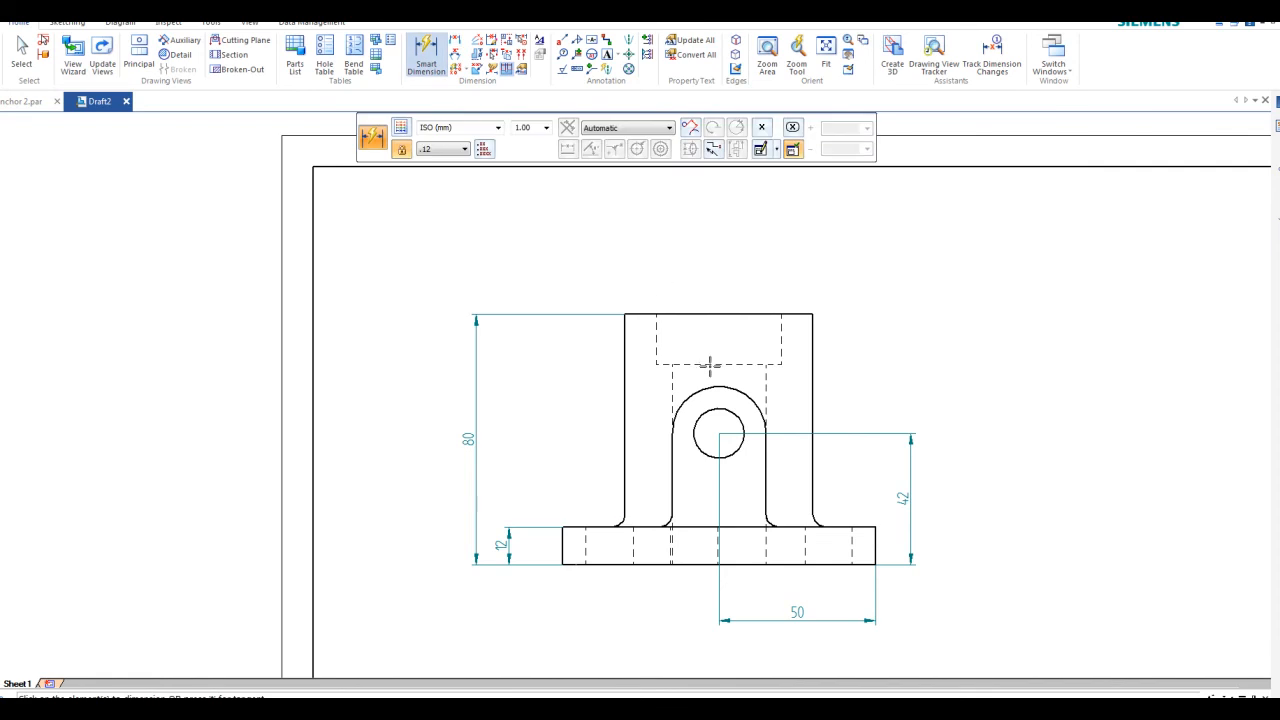
{"action": "left_click", "coordinate": [685, 398]}
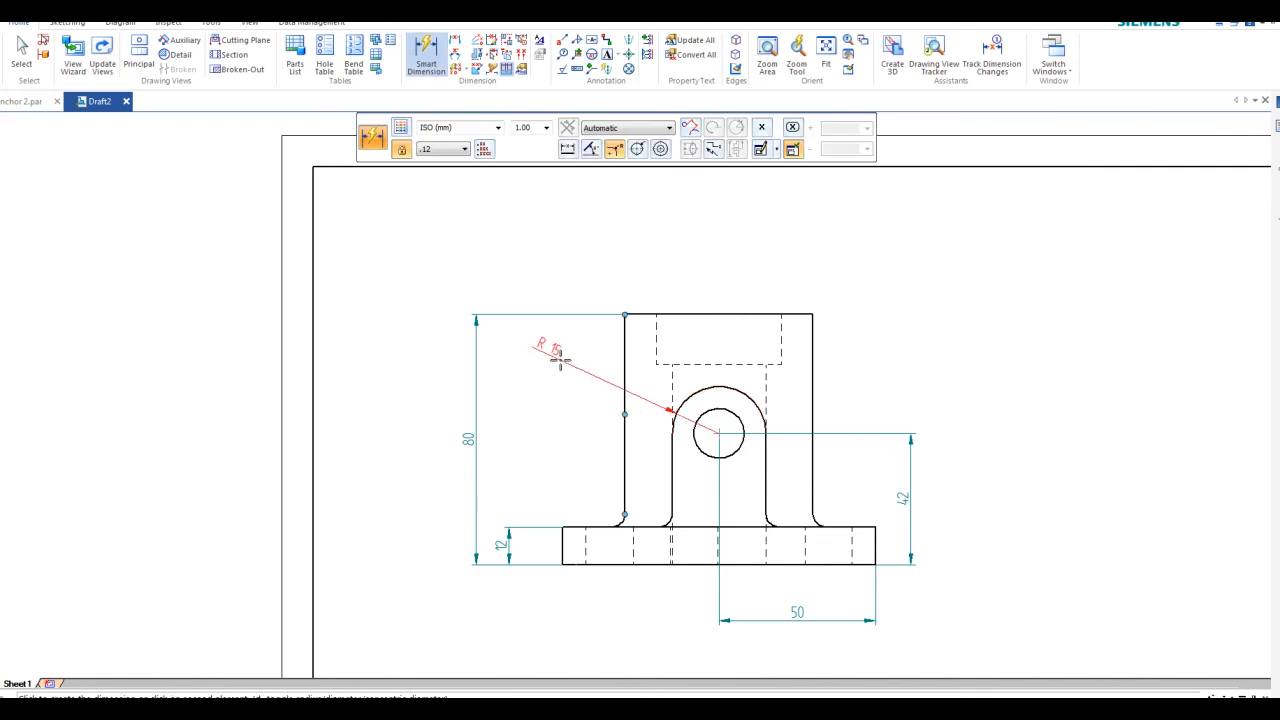
{"action": "left_click", "coordinate": [560, 350]}
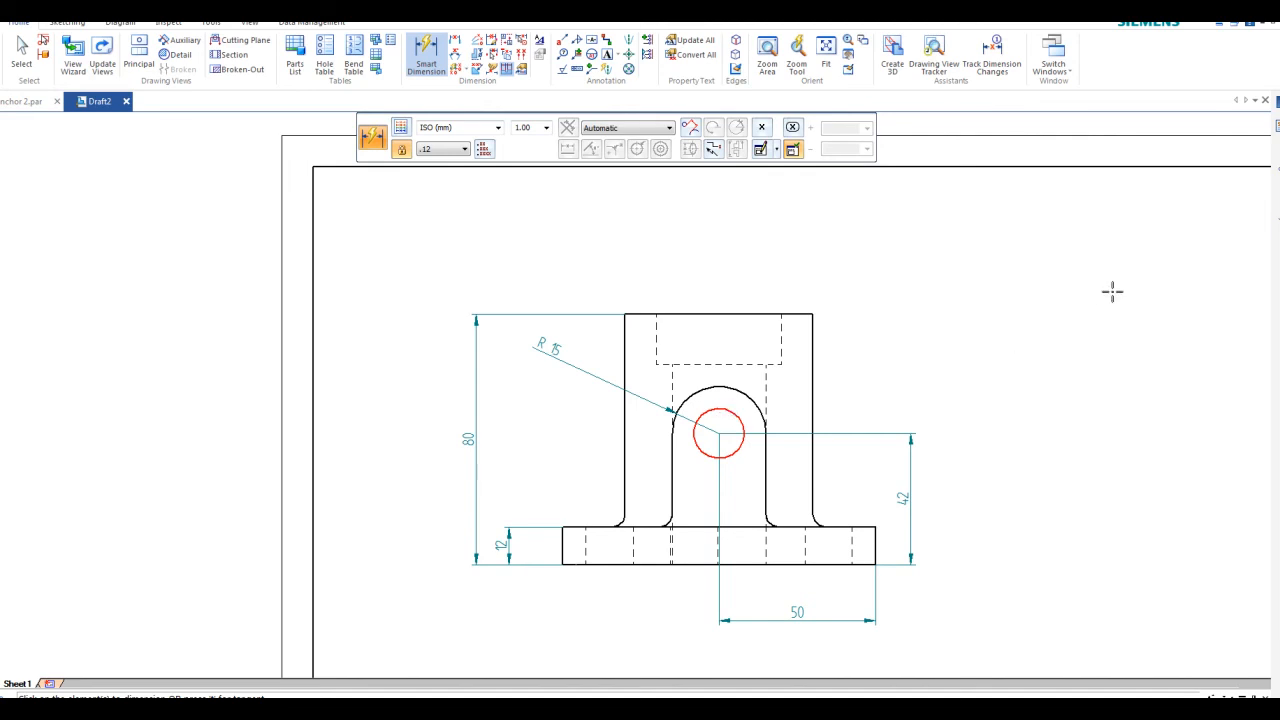
{"action": "key", "text": "Escape"}
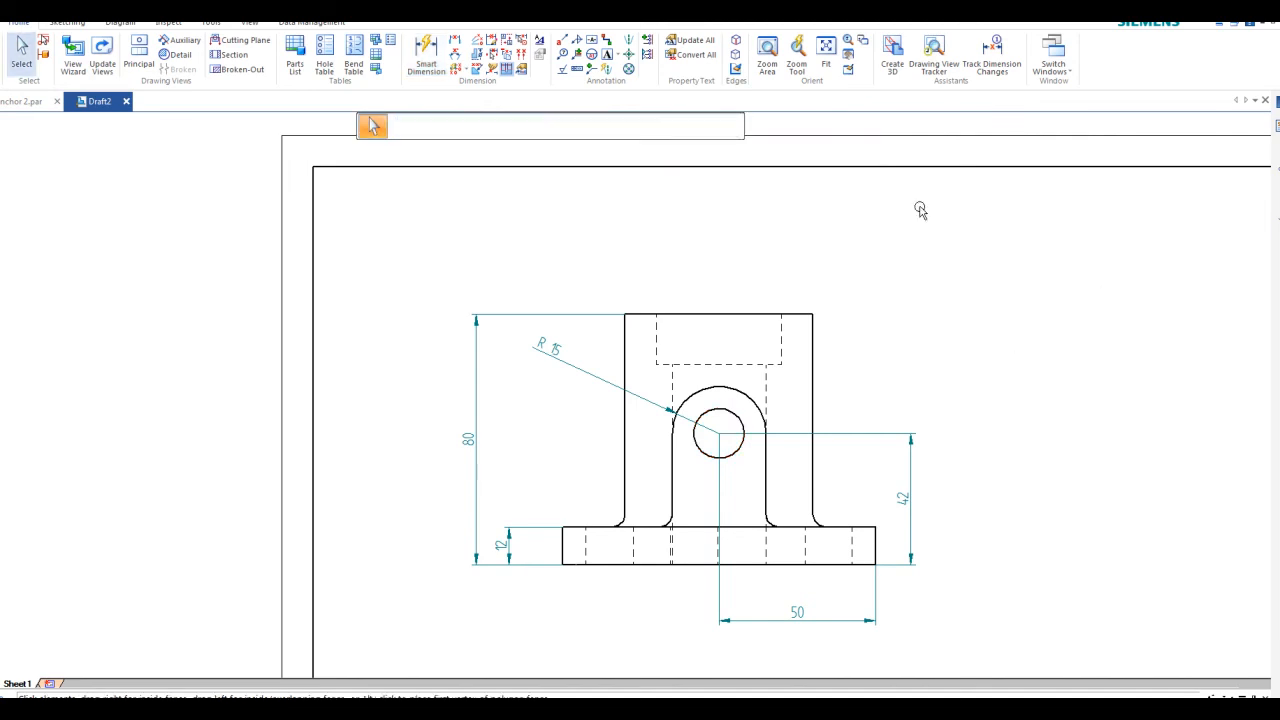
- Dimension the horizontal distances from the plate's left edge to the centres of both upper corner holes in the lower view
{"action": "scroll", "coordinate": [720, 476], "scroll_direction": "down", "scroll_amount": 5}
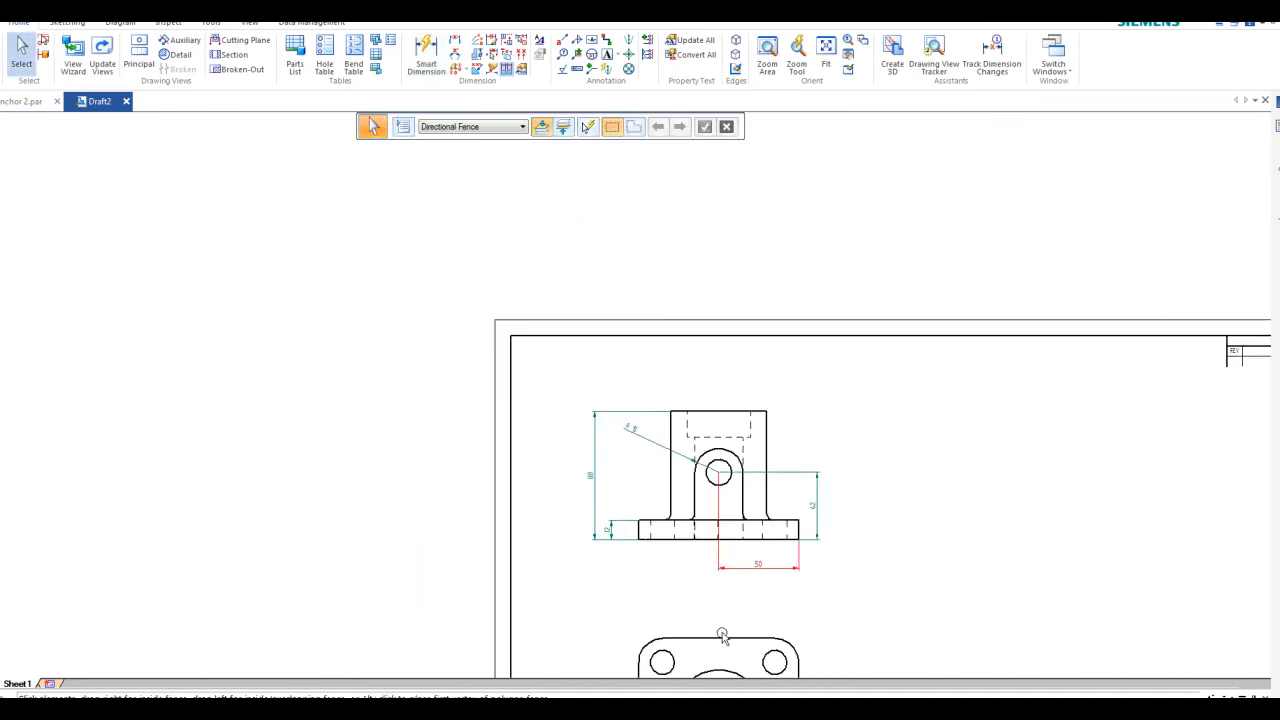
{"action": "middle_click_drag", "start_coordinate": [704, 475], "coordinate": [701, 472]}
{"action": "scroll", "coordinate": [697, 574], "scroll_direction": "up", "scroll_amount": 1}
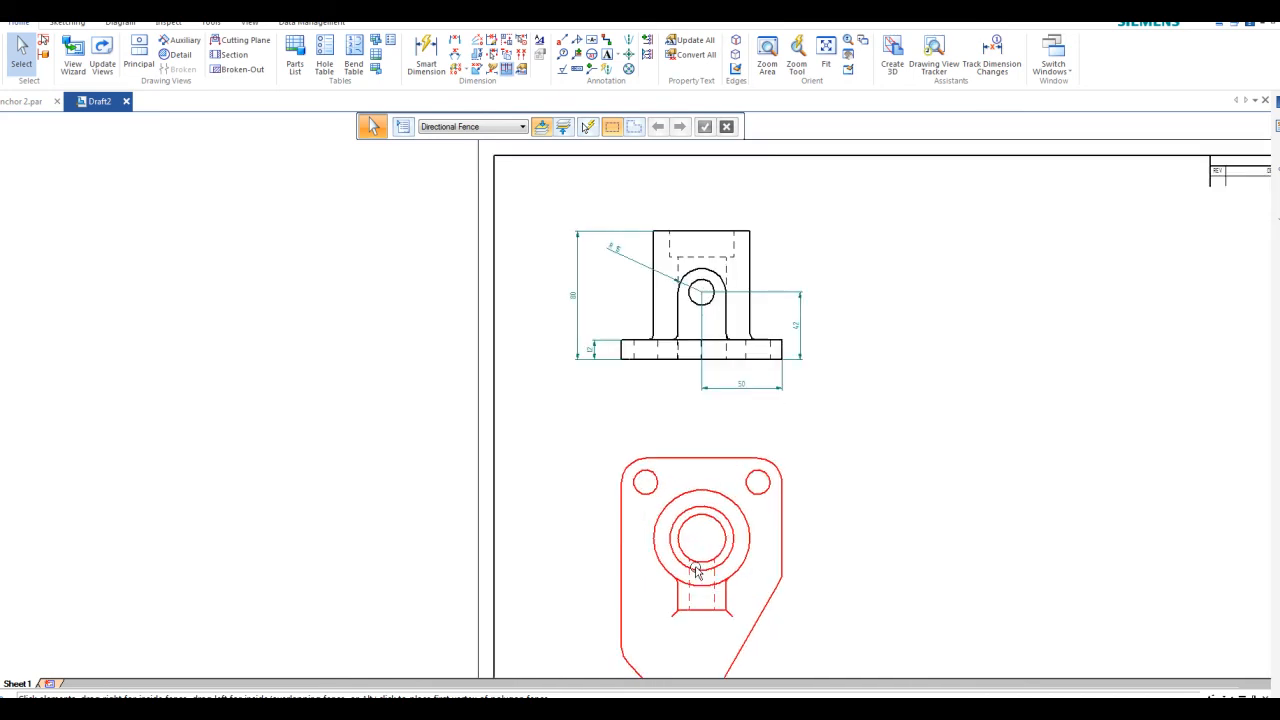
{"action": "middle_click_drag", "start_coordinate": [697, 569], "coordinate": [697, 434]}
{"action": "scroll", "coordinate": [655, 350], "scroll_direction": "up", "scroll_amount": 3}
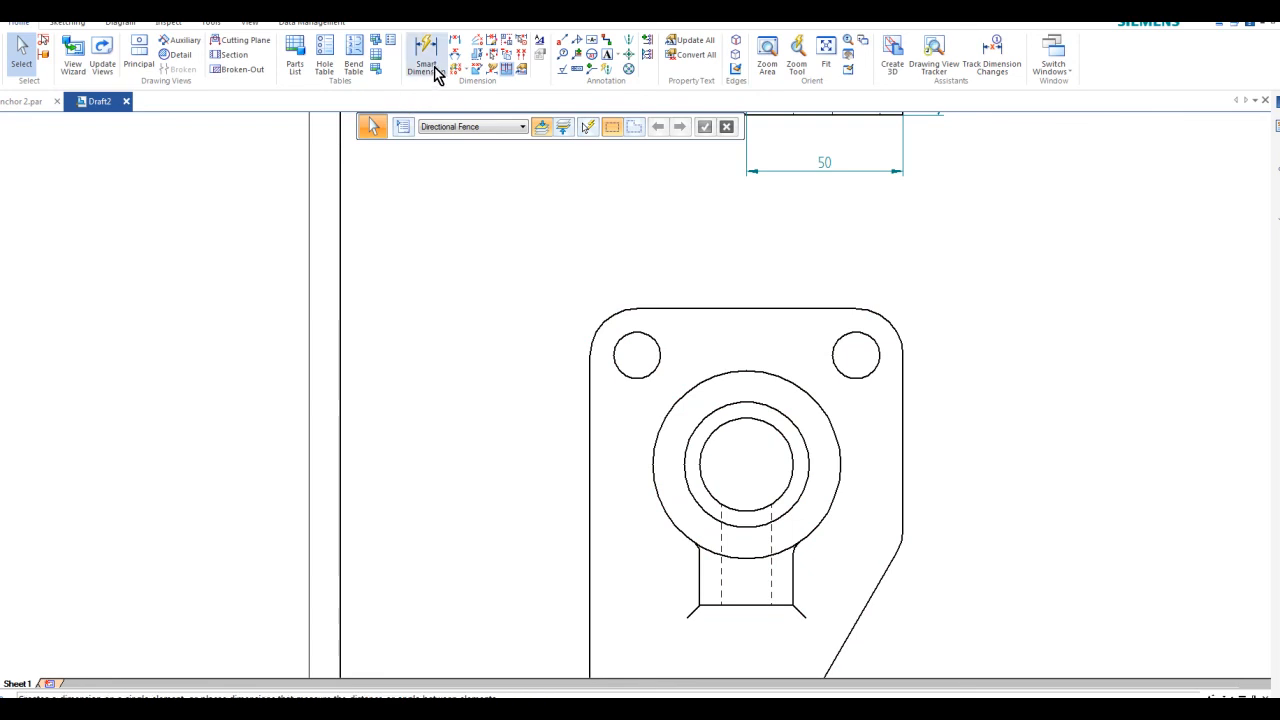
{"action": "left_click", "coordinate": [457, 46]}
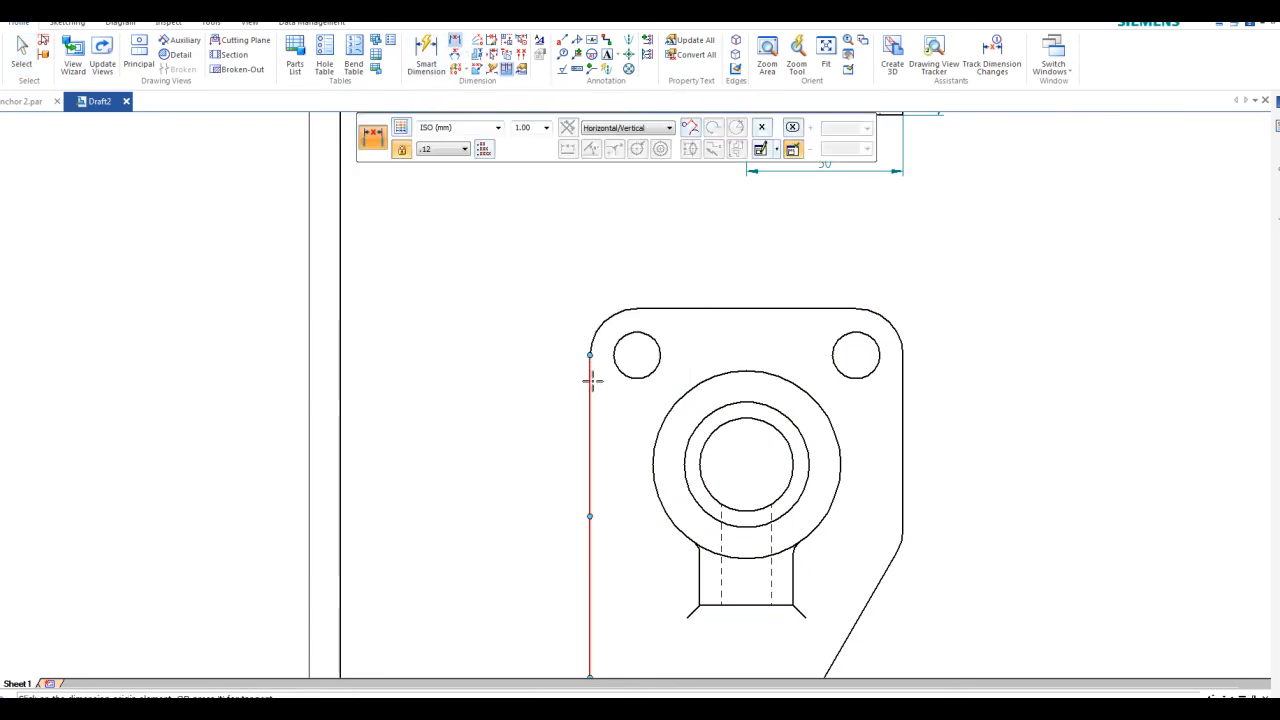
{"action": "left_click", "coordinate": [590, 371]}
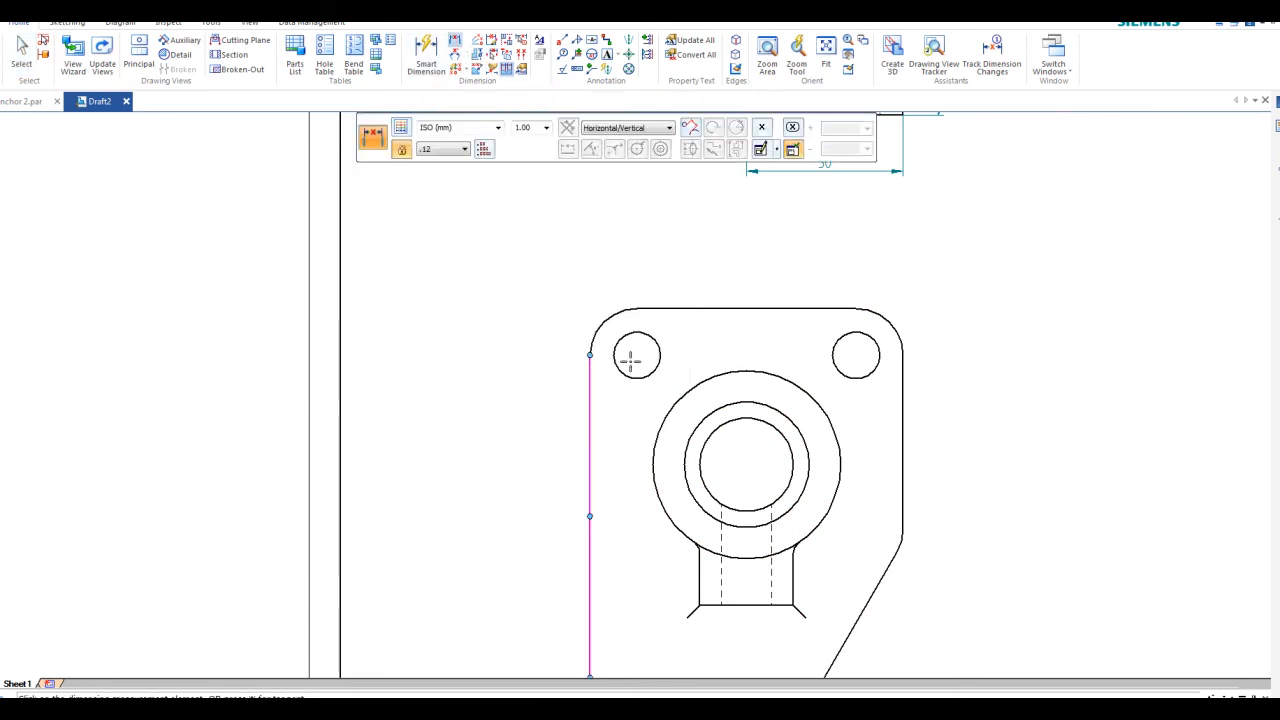
{"action": "left_click", "coordinate": [637, 355]}
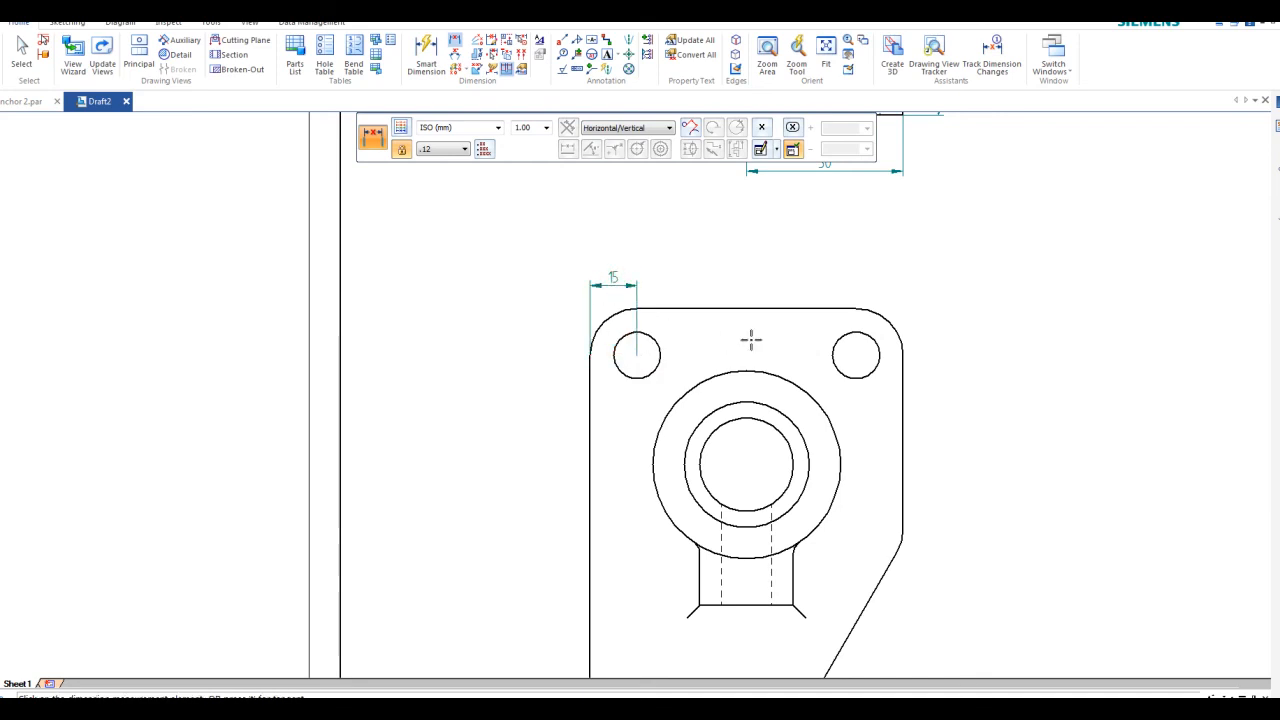
{"action": "left_click", "coordinate": [853, 352]}
{"action": "left_click", "coordinate": [804, 267]}
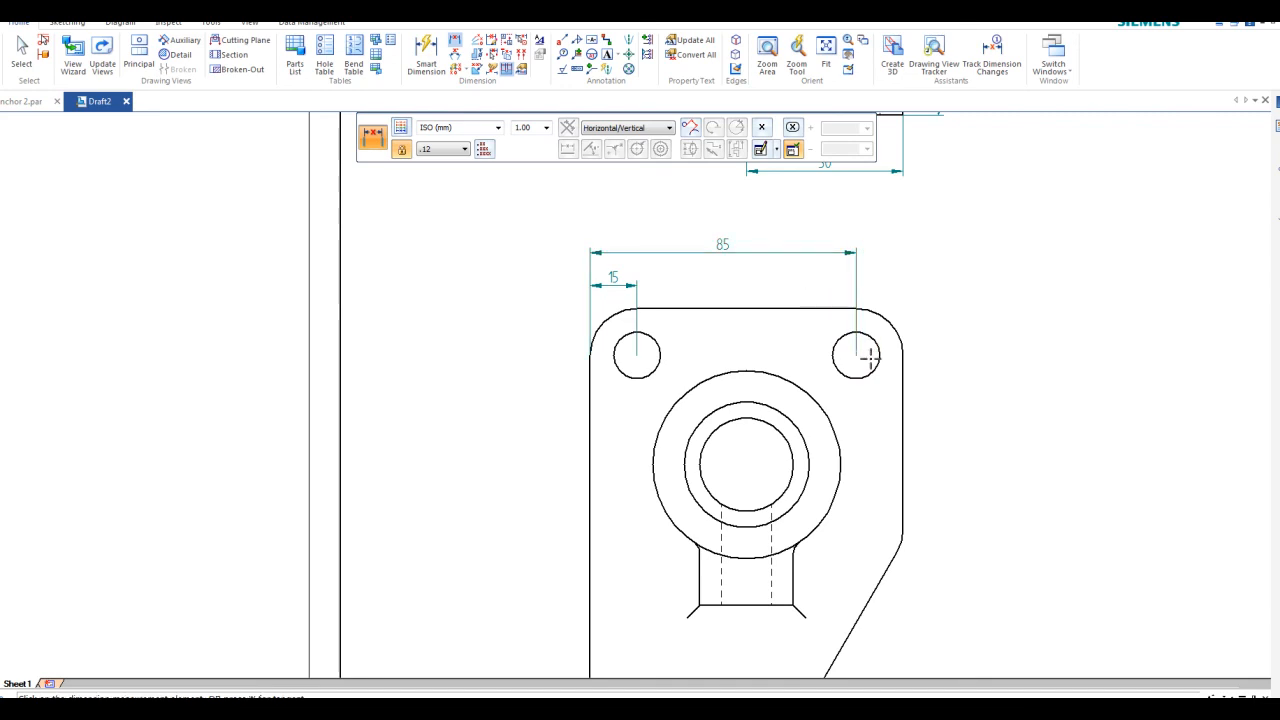
- Dimension the overall width of the plate above the lower view, then end dimensioning
{"action": "left_click", "coordinate": [904, 376]}
{"action": "left_click", "coordinate": [783, 242]}
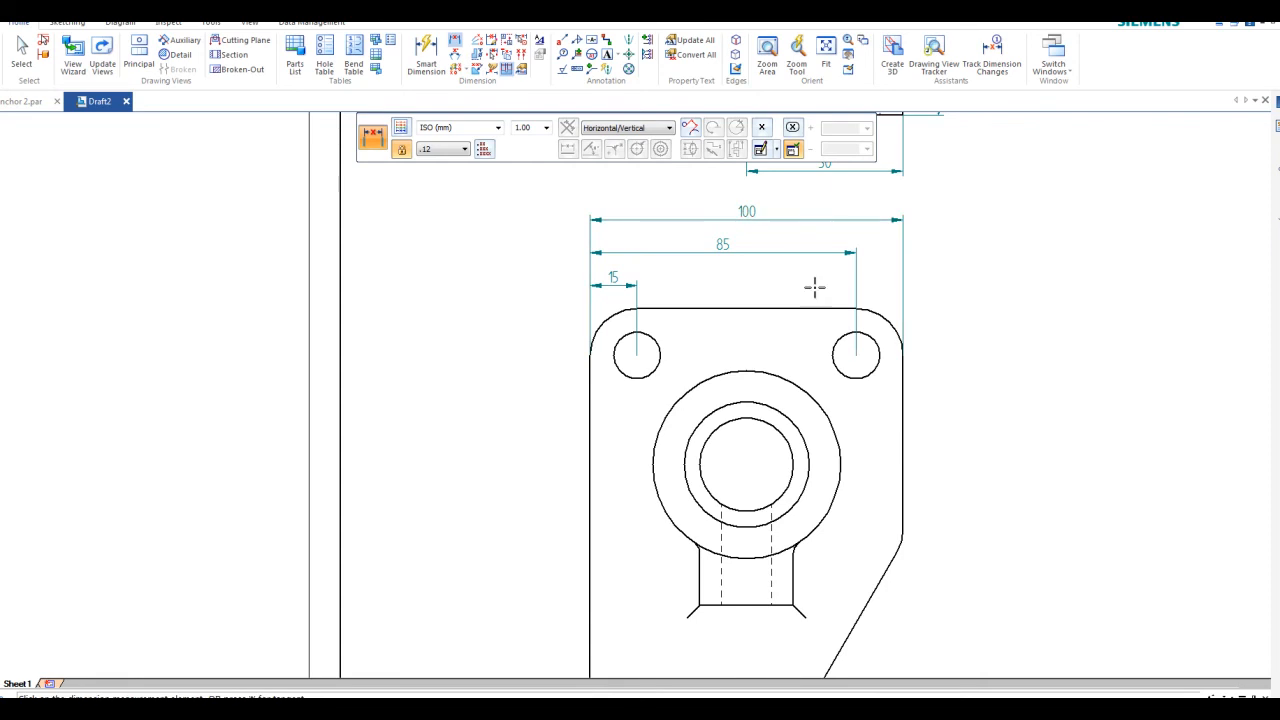
{"action": "scroll", "coordinate": [652, 510], "scroll_direction": "down", "scroll_amount": 3}
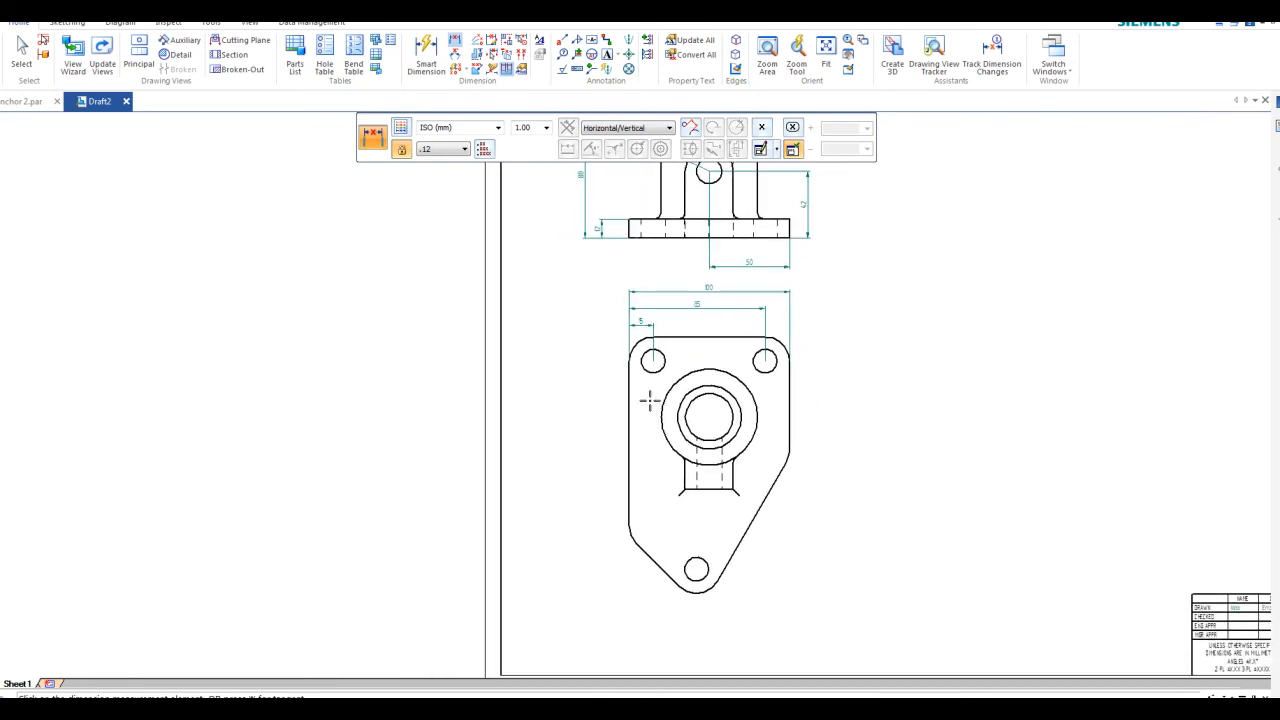
{"action": "scroll", "coordinate": [640, 375], "scroll_direction": "up", "scroll_amount": 1}
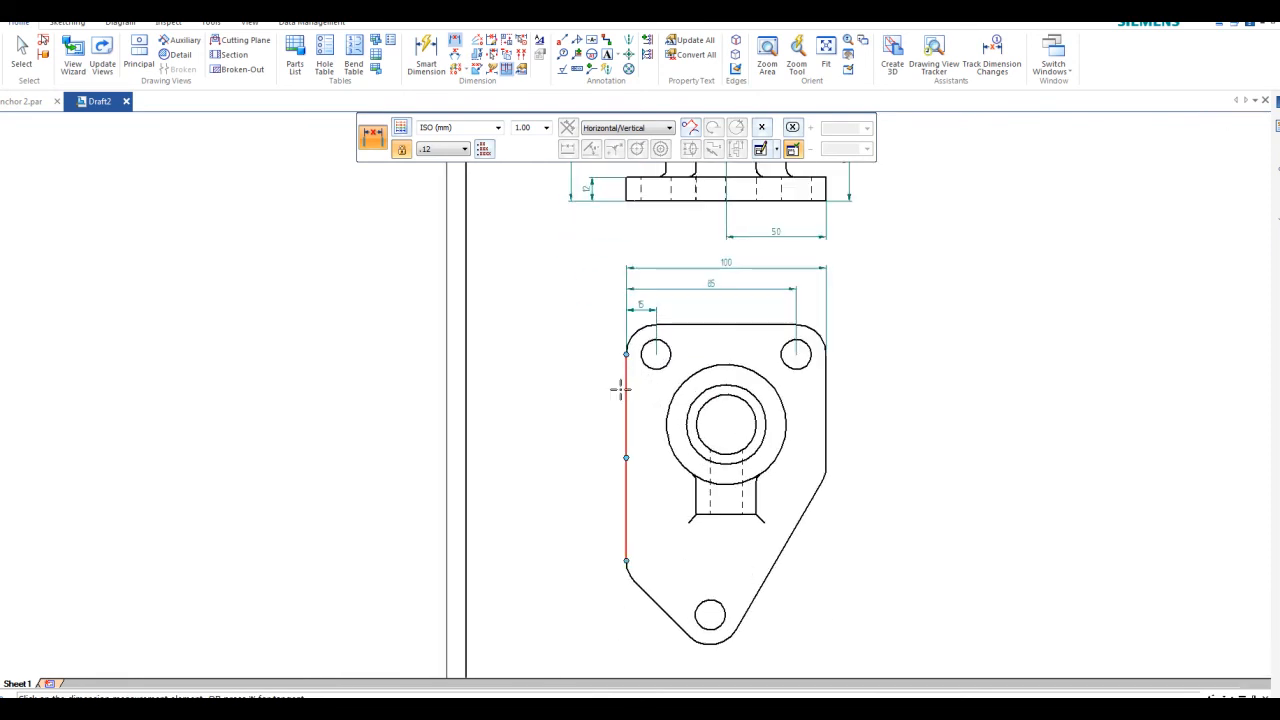
{"action": "key", "text": "Escape"}
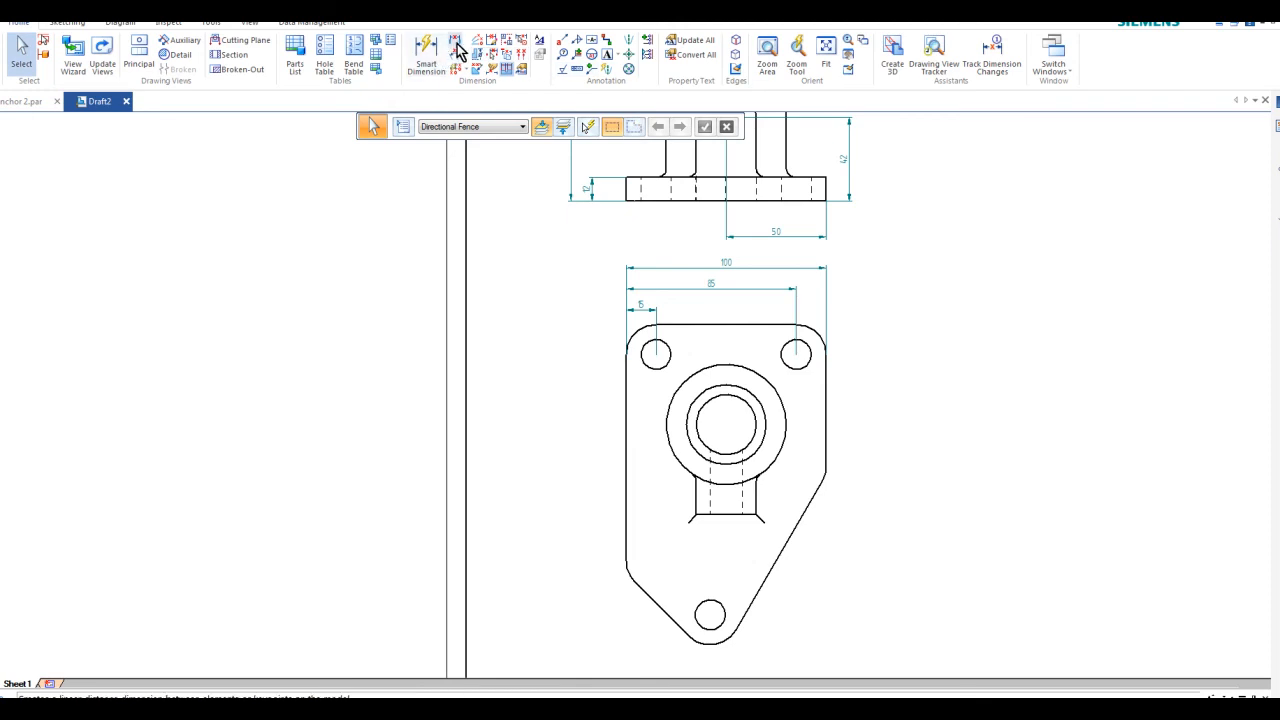
- Dimension the vertical distances from the plate's top edge to the upper-left hole's centre and the large bore's centre in the lower view
{"action": "left_click", "coordinate": [455, 45]}
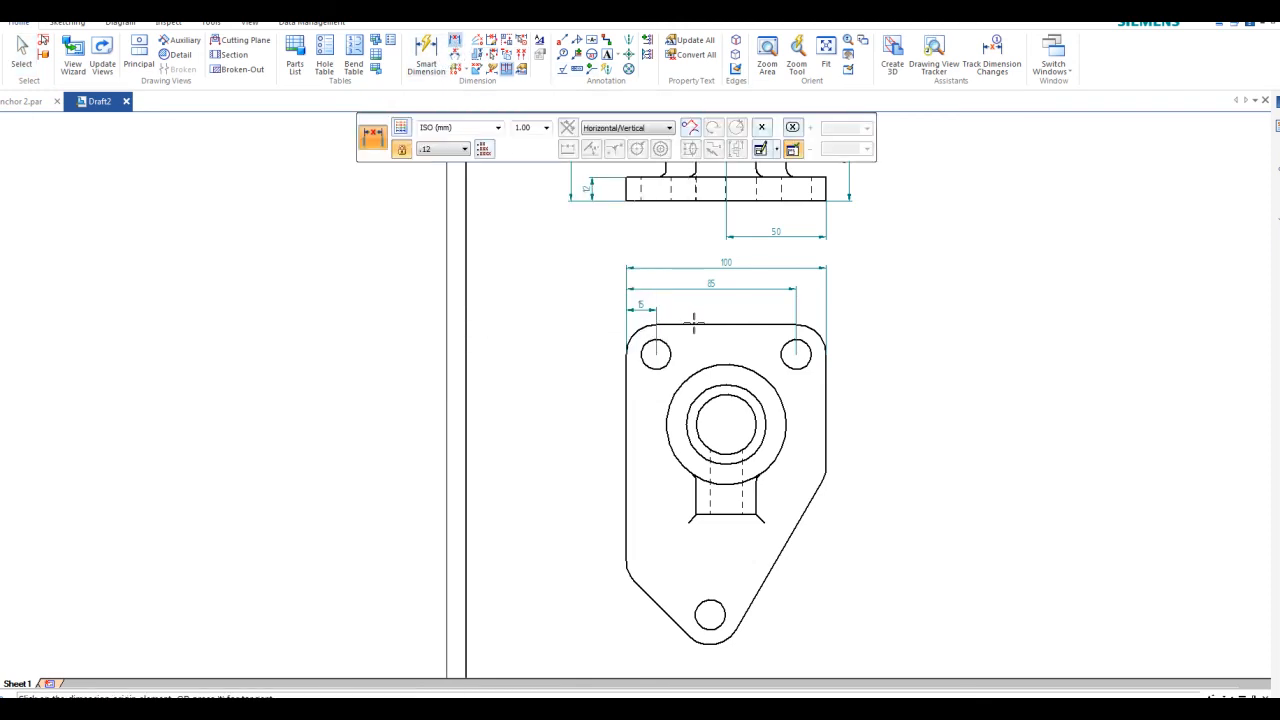
{"action": "left_click", "coordinate": [676, 328]}
{"action": "left_click", "coordinate": [655, 353]}
{"action": "left_click", "coordinate": [726, 425]}
{"action": "left_click", "coordinate": [573, 400]}
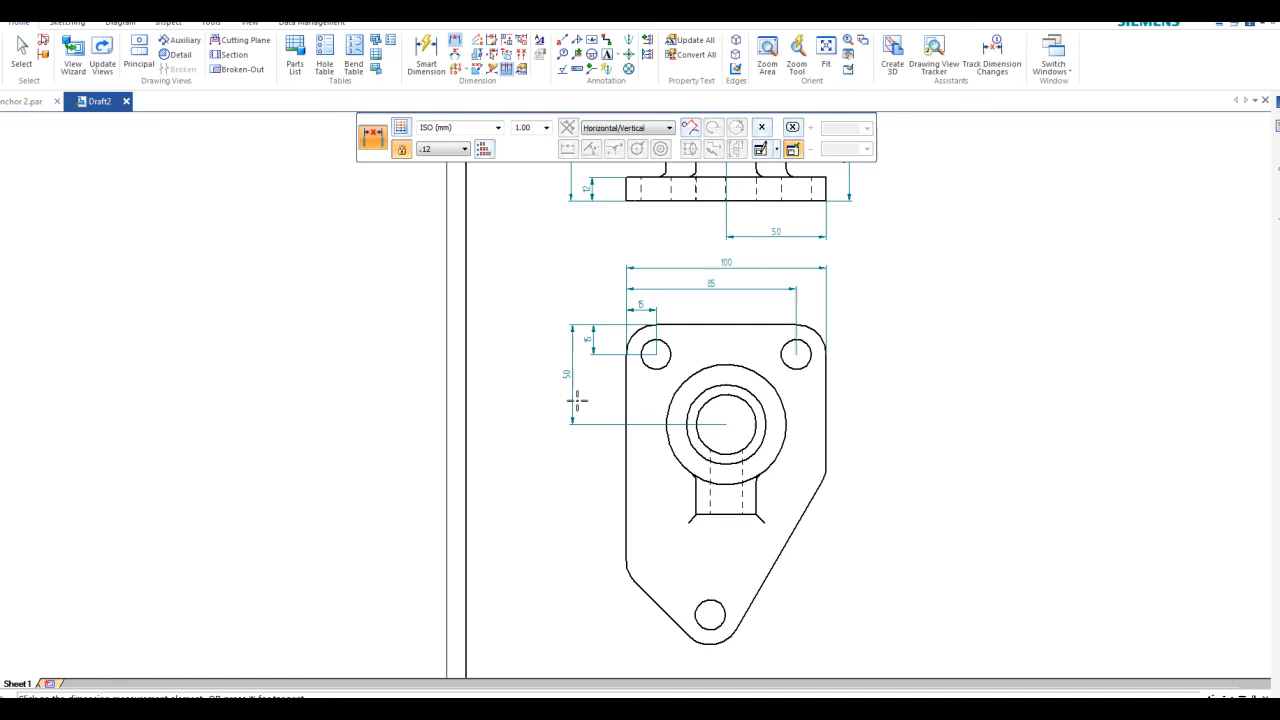
- Dimension the vertical distances from the plate's top edge to the lug's lower edge and the bottom hole's centre in the lower view
{"action": "left_click", "coordinate": [704, 516]}
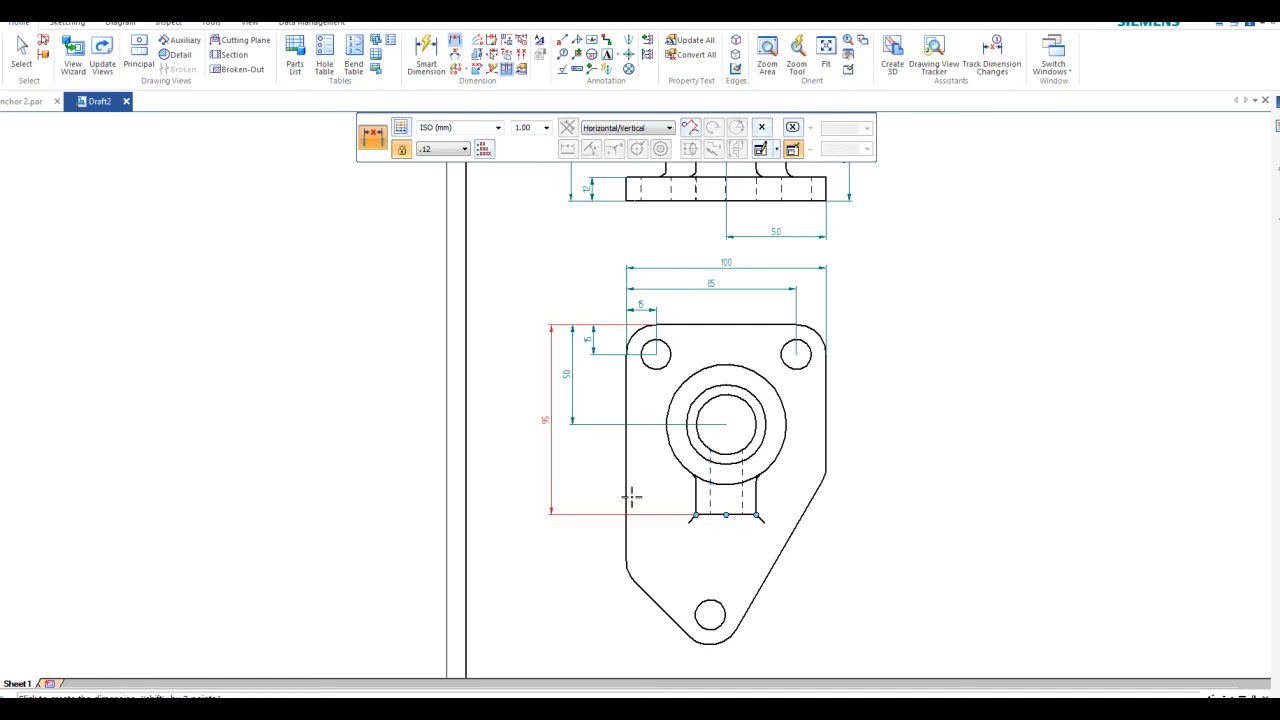
{"action": "left_click", "coordinate": [551, 464]}
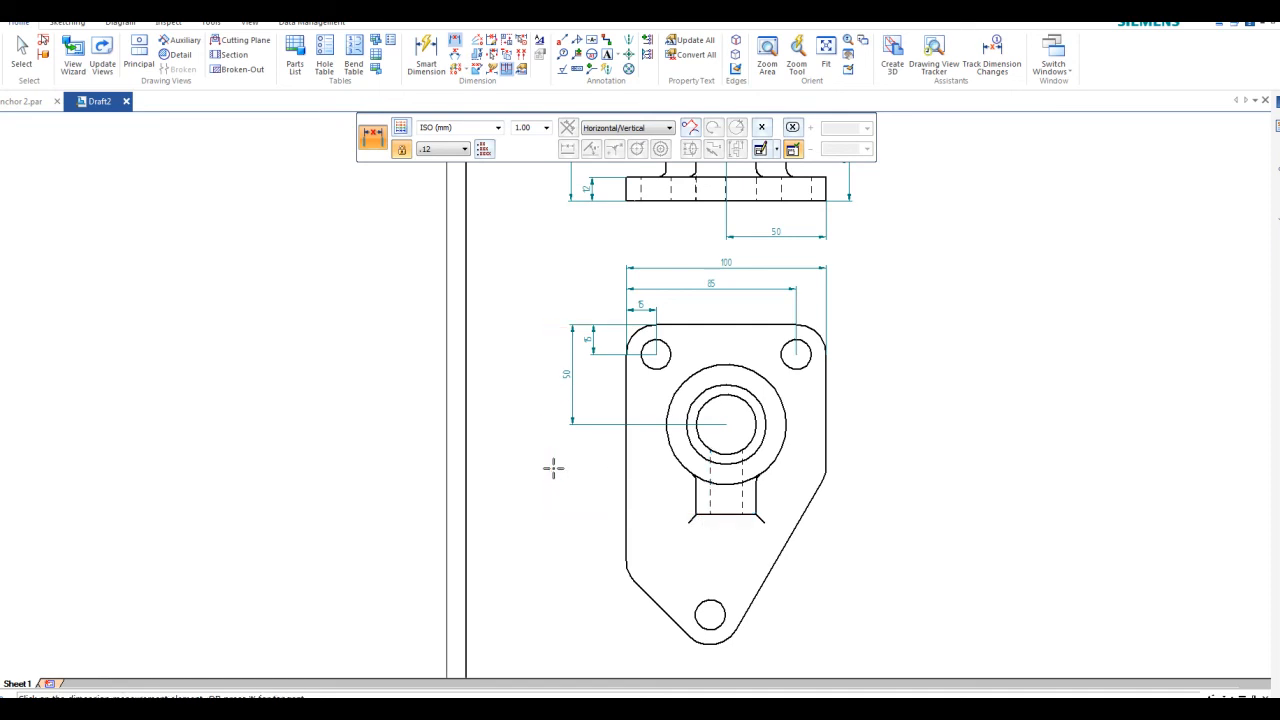
{"action": "left_click", "coordinate": [710, 615]}
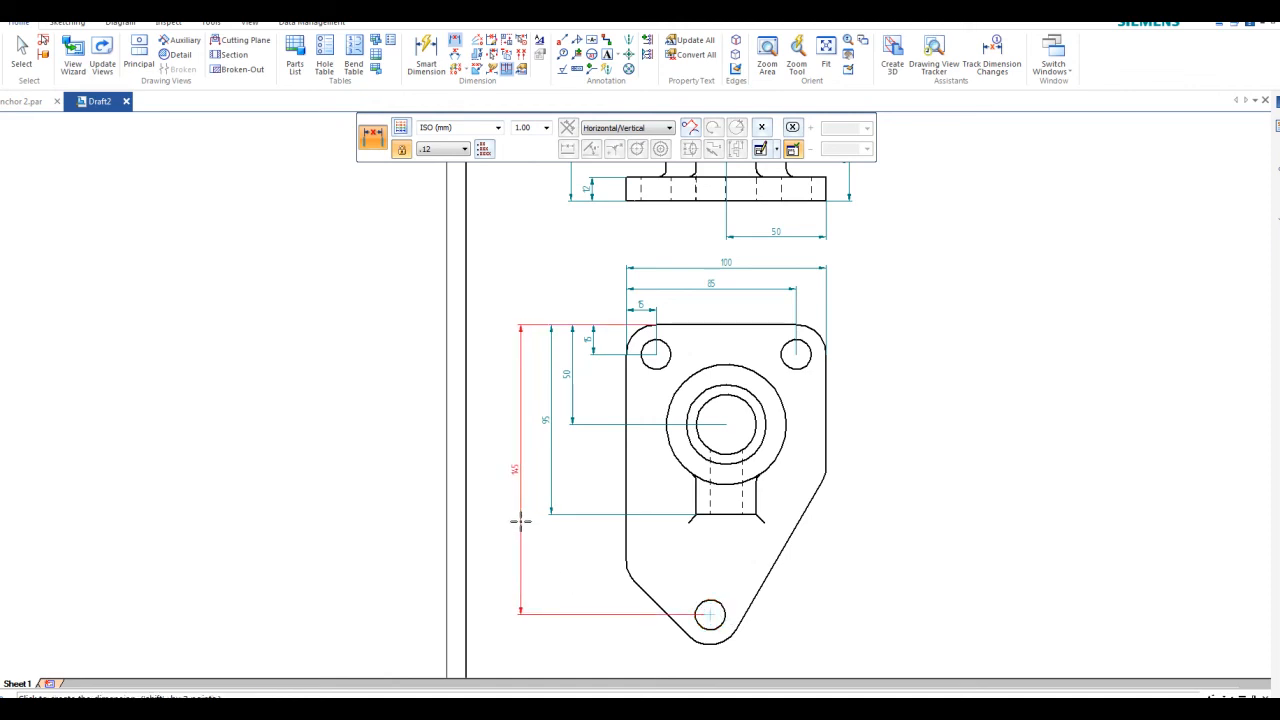
{"action": "left_click", "coordinate": [528, 522]}
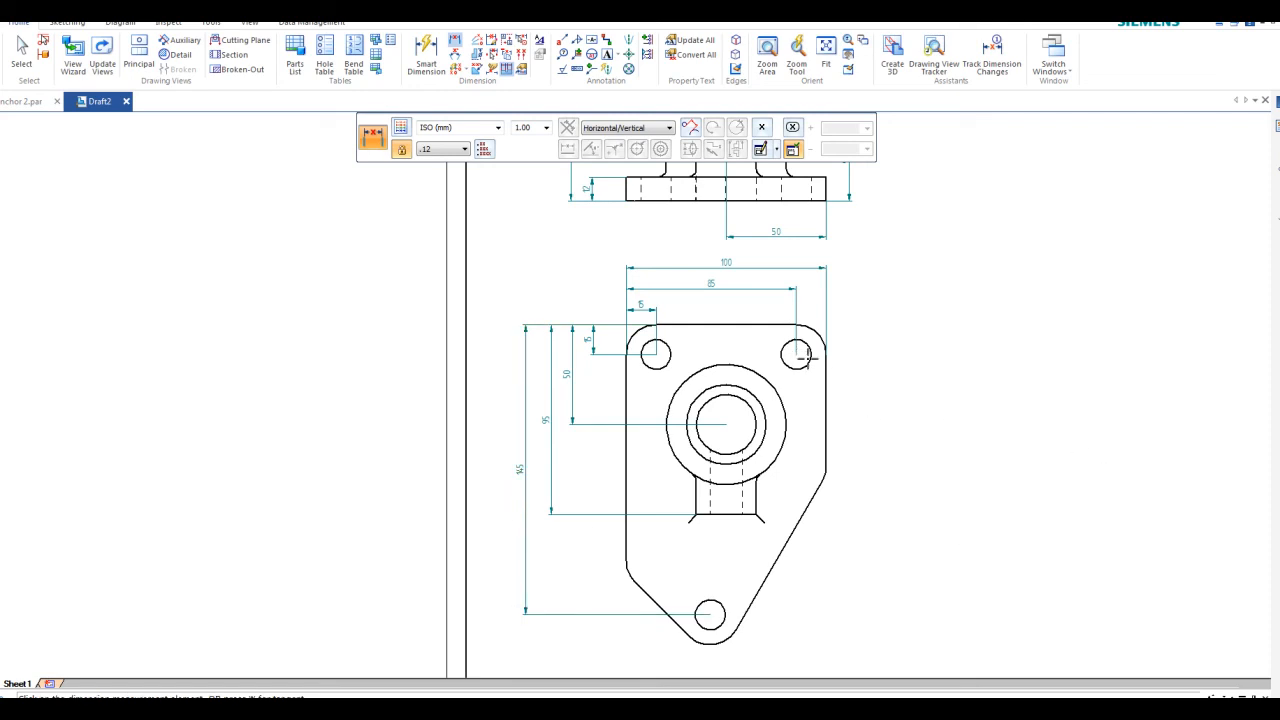
- Add a radius dimension to the rounded bottom corner of the plate, placed below and left of the lower view
{"action": "scroll", "coordinate": [835, 520], "scroll_direction": "down", "scroll_amount": 3}
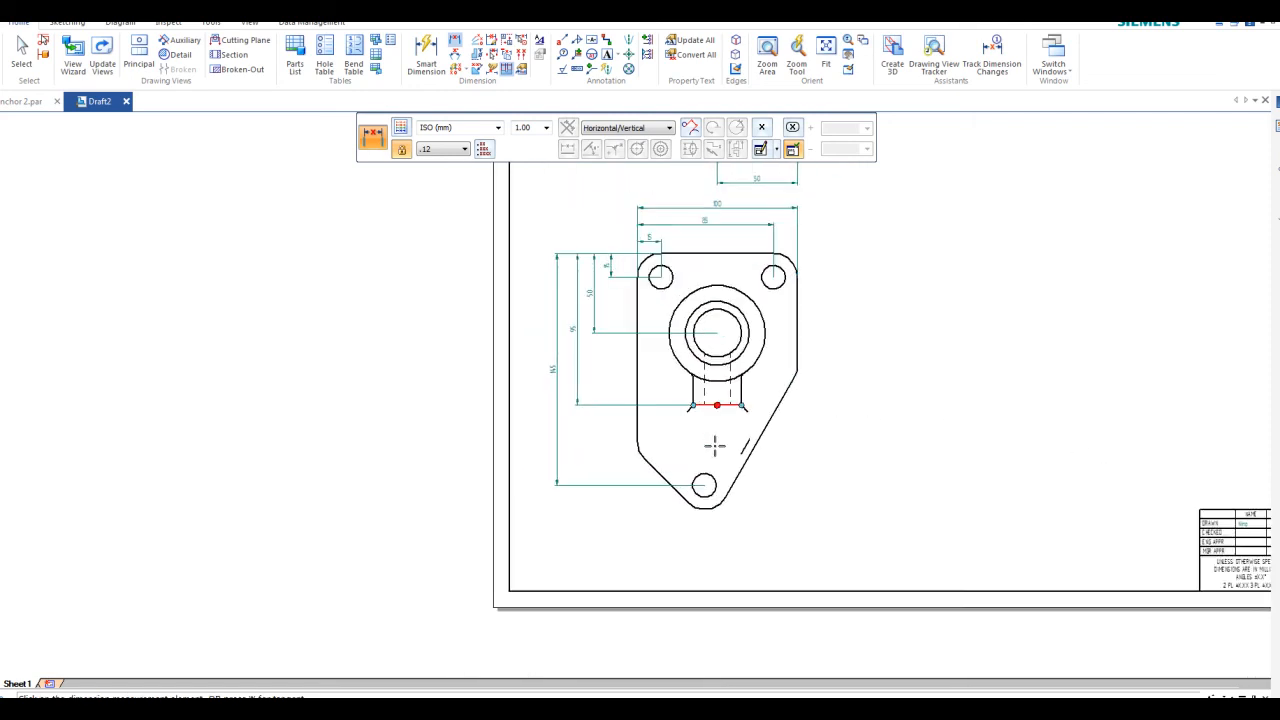
{"action": "scroll", "coordinate": [715, 435], "scroll_direction": "up", "scroll_amount": 1}
{"action": "scroll", "coordinate": [632, 450], "scroll_direction": "up", "scroll_amount": 2}
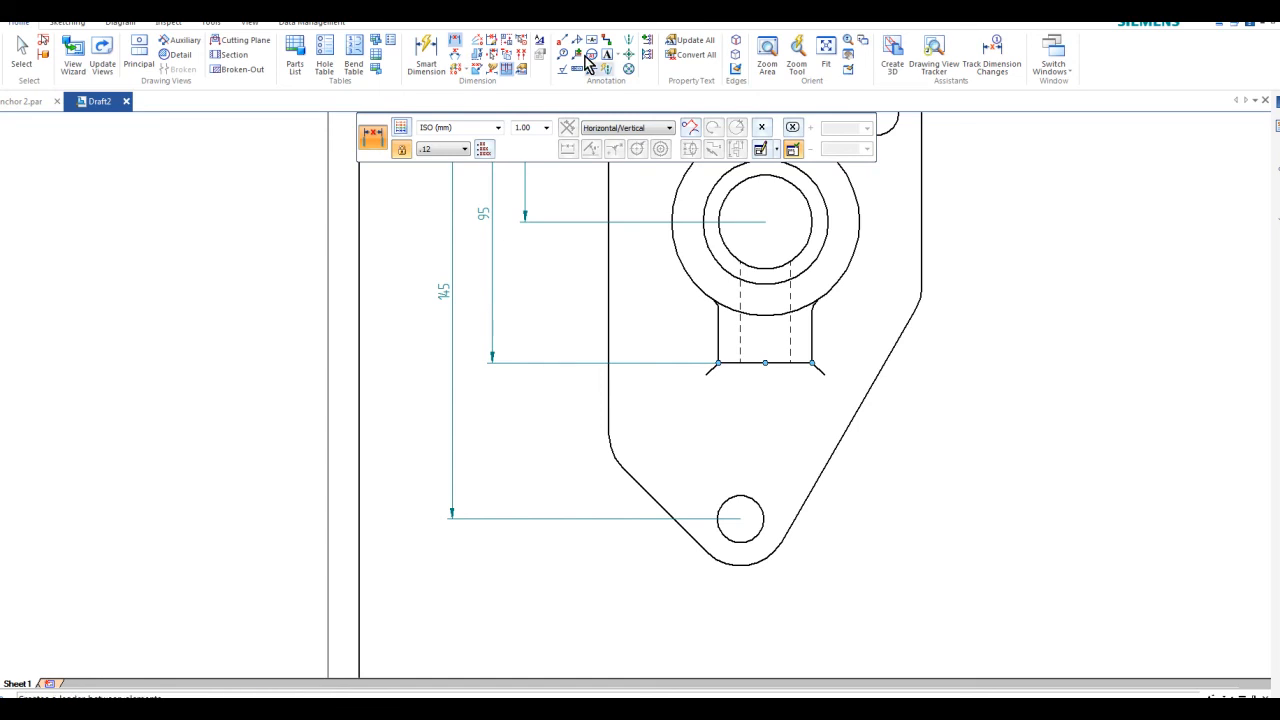
{"action": "left_click", "coordinate": [427, 53]}
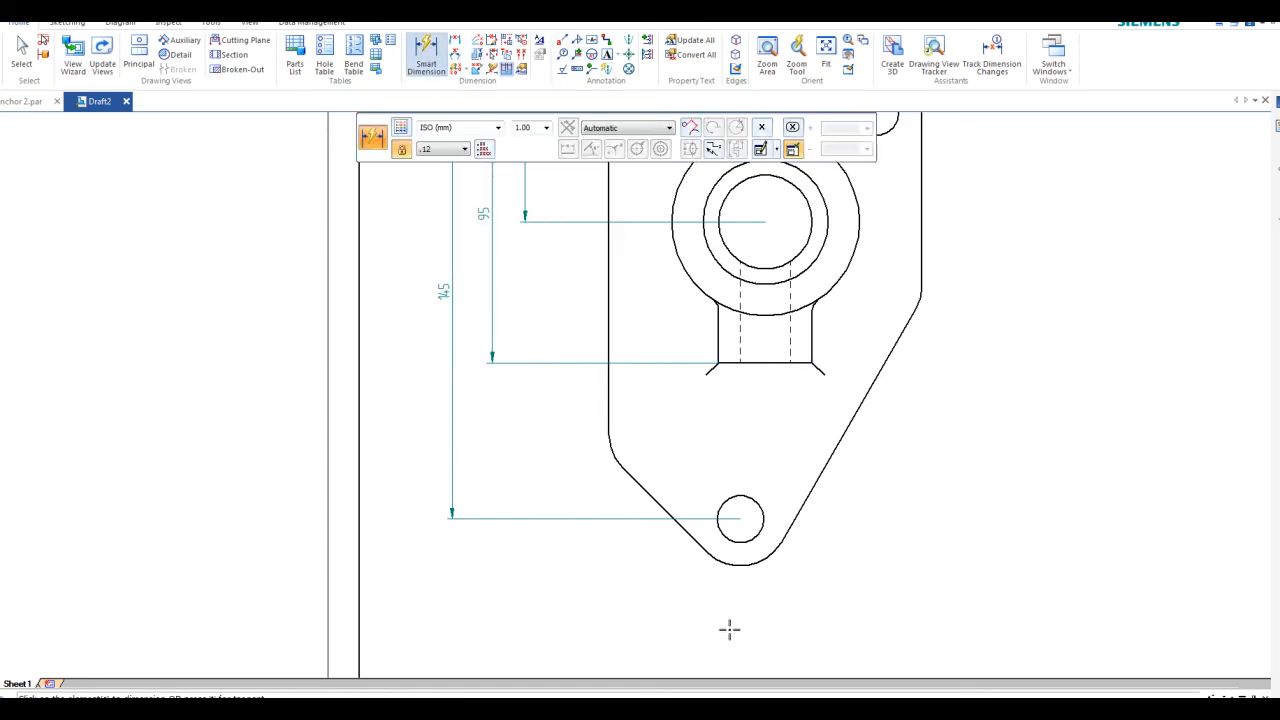
{"action": "left_click", "coordinate": [727, 562]}
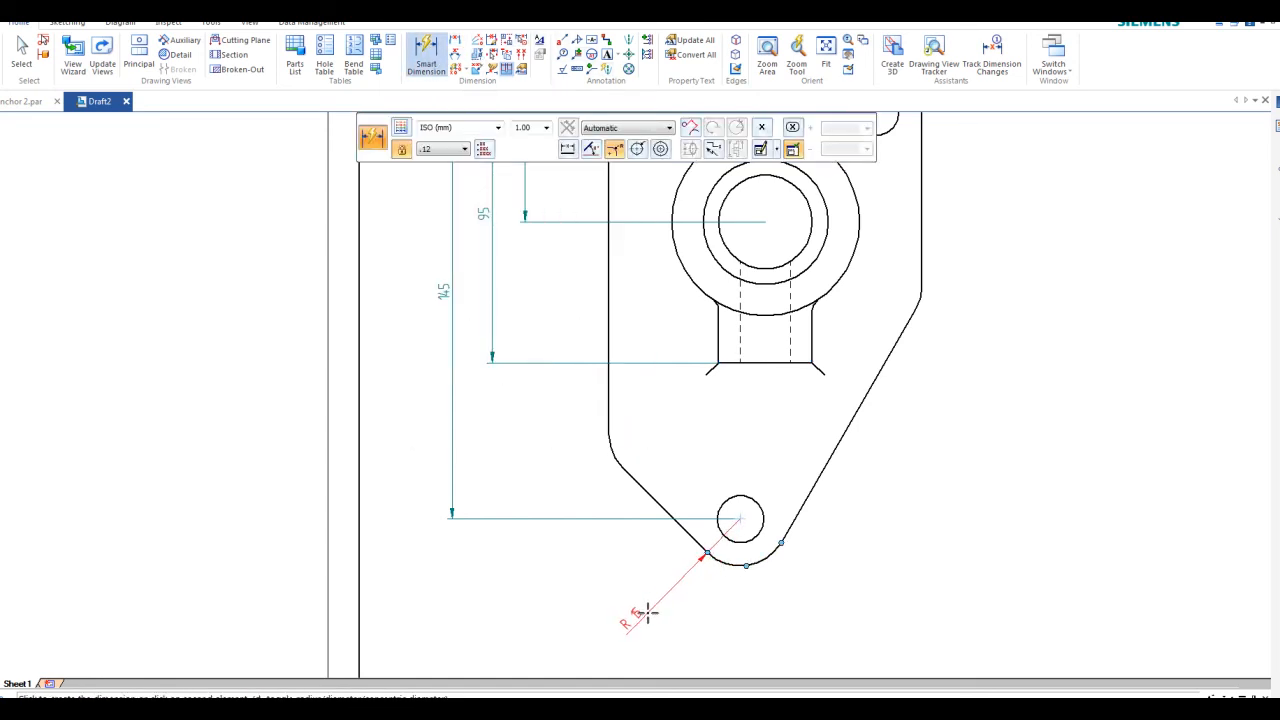
{"action": "left_click", "coordinate": [646, 608]}
{"action": "scroll", "coordinate": [846, 601], "scroll_direction": "down", "scroll_amount": 2}
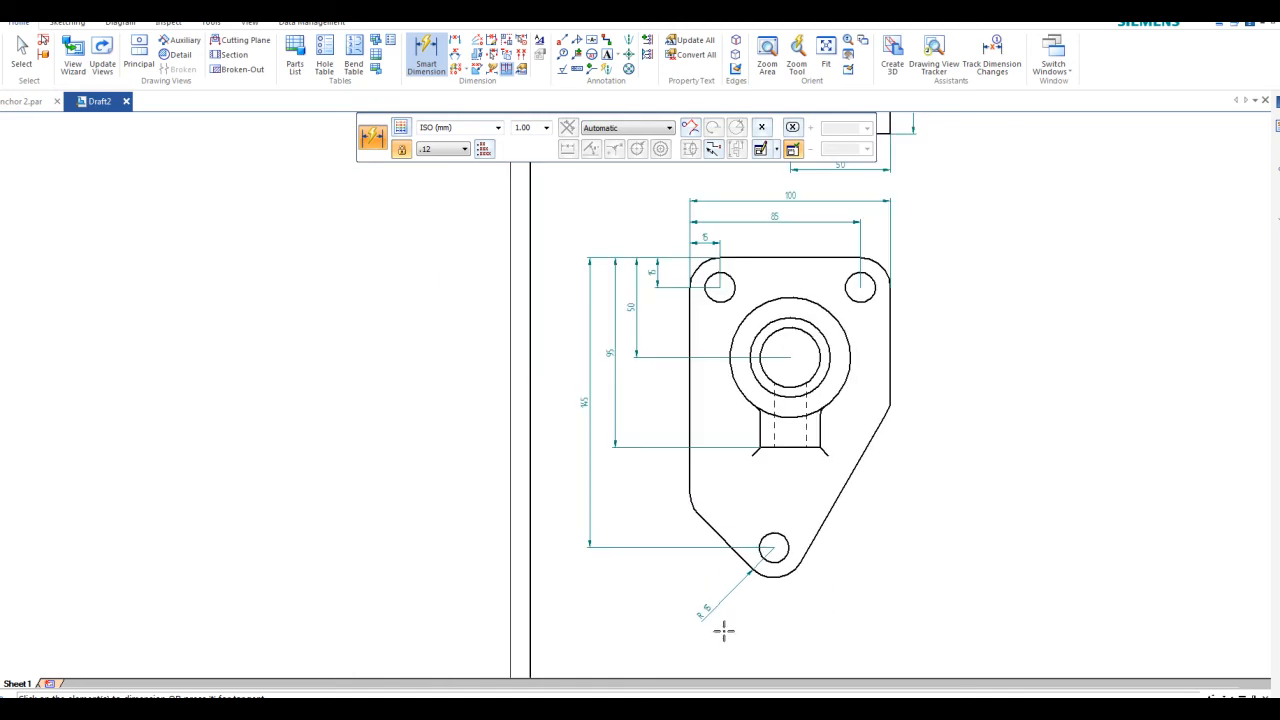
- Add the prefix "5x" to the bottom corner's radius dimension
{"action": "scroll", "coordinate": [718, 628], "scroll_direction": "up", "scroll_amount": 2}
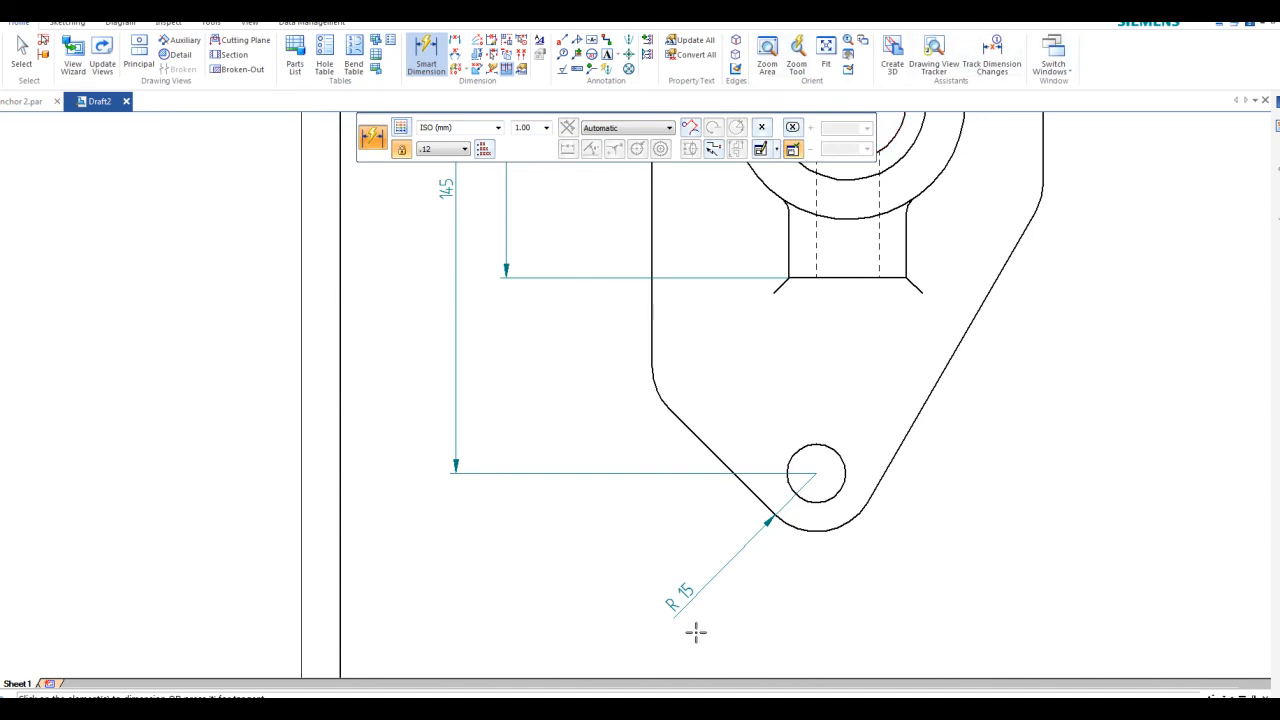
{"action": "key", "text": "Escape"}
{"action": "left_click", "coordinate": [681, 594]}
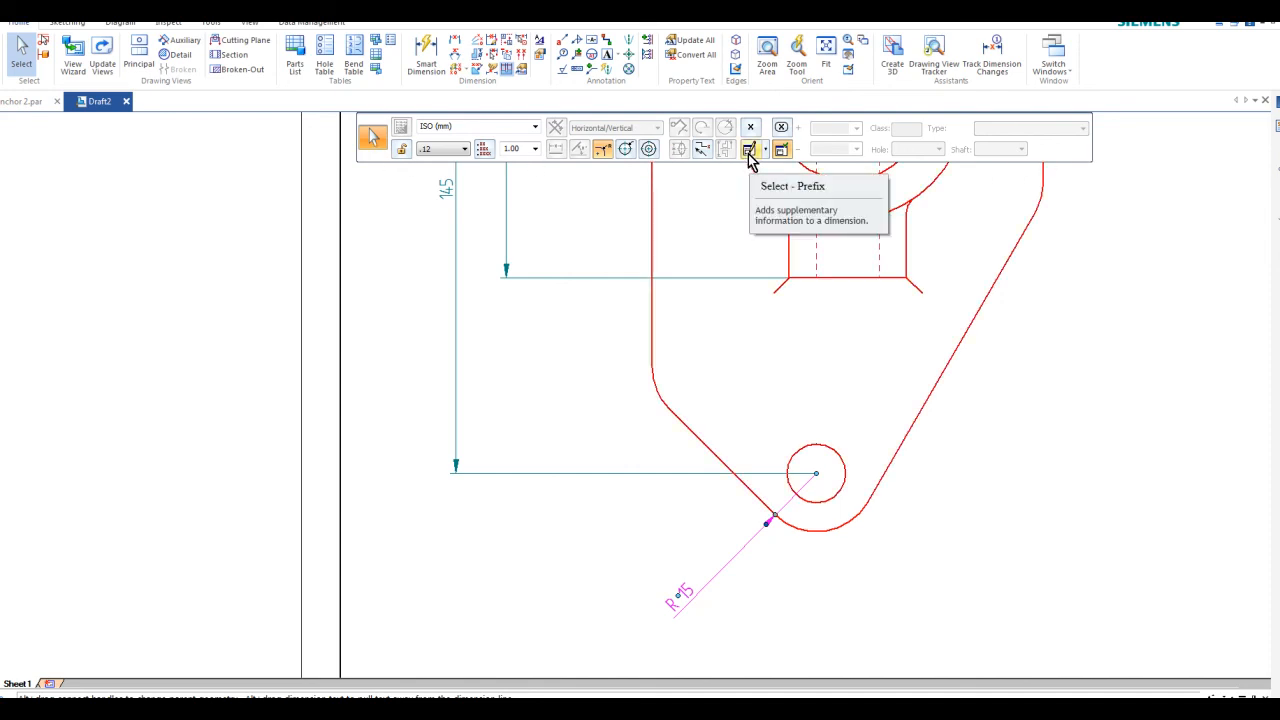
{"action": "left_click", "coordinate": [750, 152]}
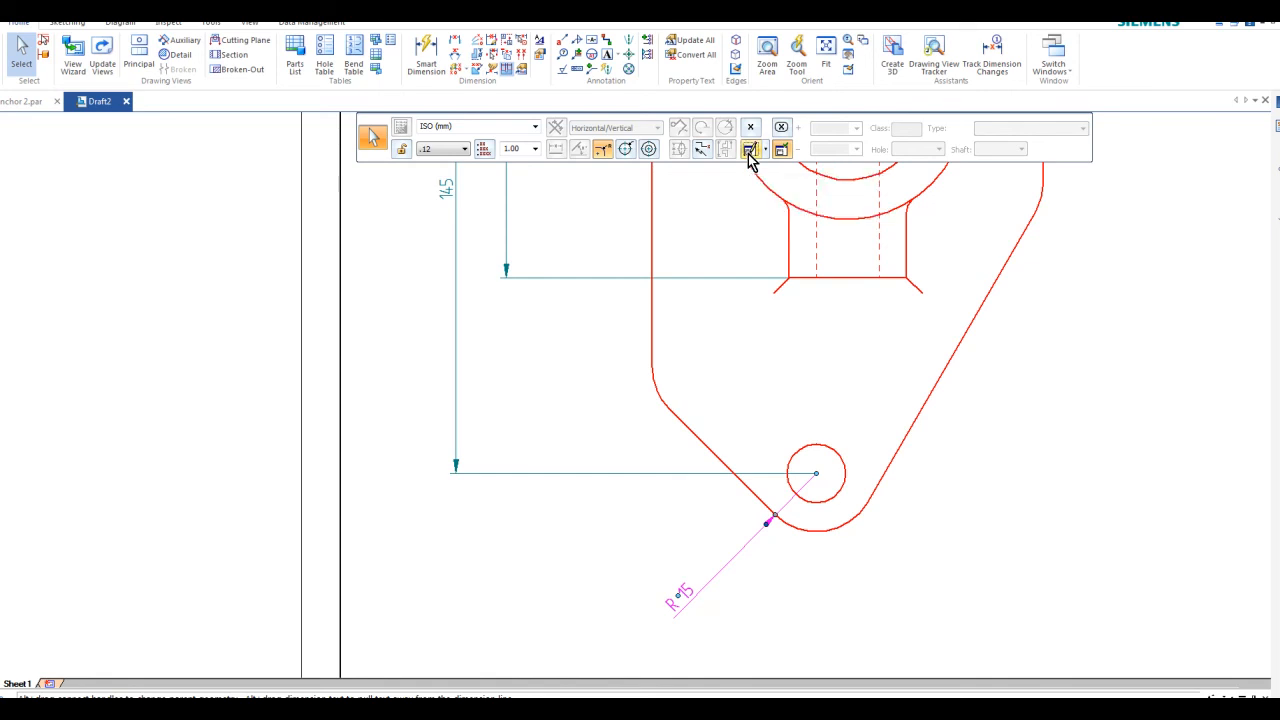
{"action": "mouse_move", "coordinate": [125, 10]}
{"action": "left_mouse_down"}
{"action": "mouse_move", "coordinate": [351, 143]}
{"action": "mouse_move", "coordinate": [665, 184]}
{"action": "left_mouse_up"}
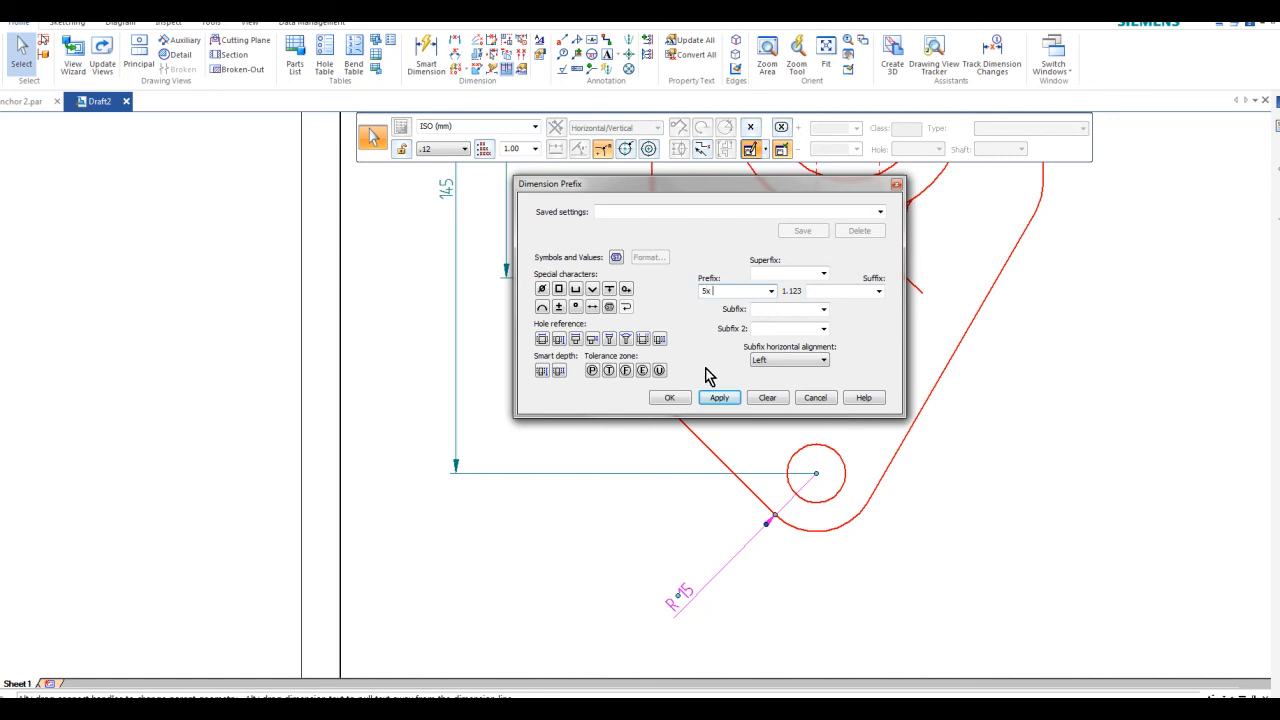
{"action": "left_click", "coordinate": [721, 399]}
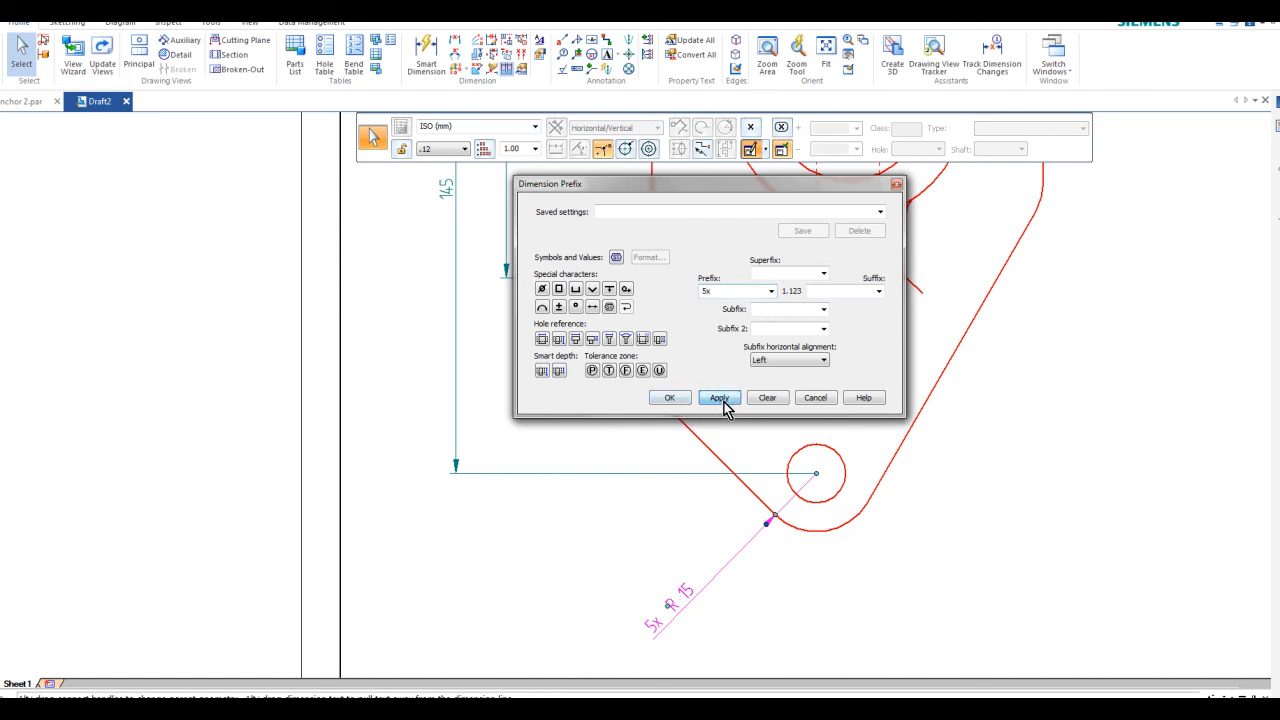
{"action": "left_click", "coordinate": [669, 398]}
{"action": "key", "text": "Escape"}
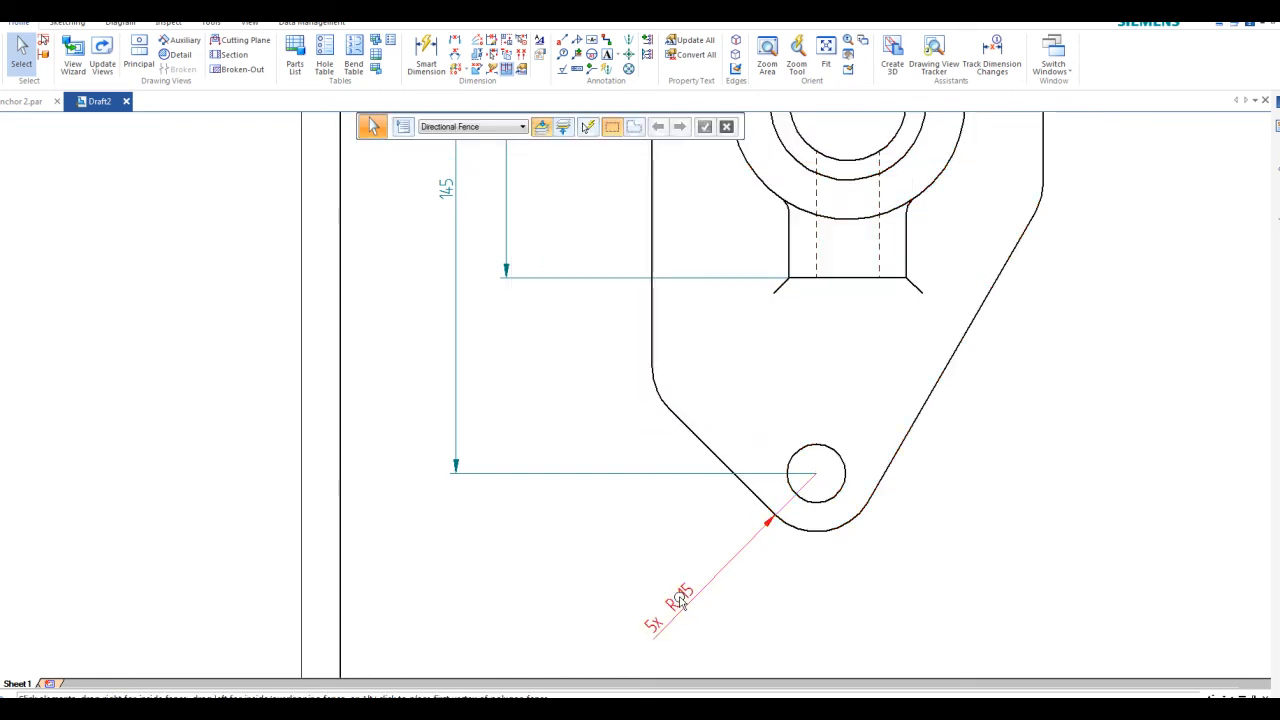
- Examine the dimensions placed on both views and check which features still lack one
{"action": "scroll", "coordinate": [807, 492], "scroll_direction": "down", "scroll_amount": 5}
{"action": "scroll", "coordinate": [785, 387], "scroll_direction": "up", "scroll_amount": 3}
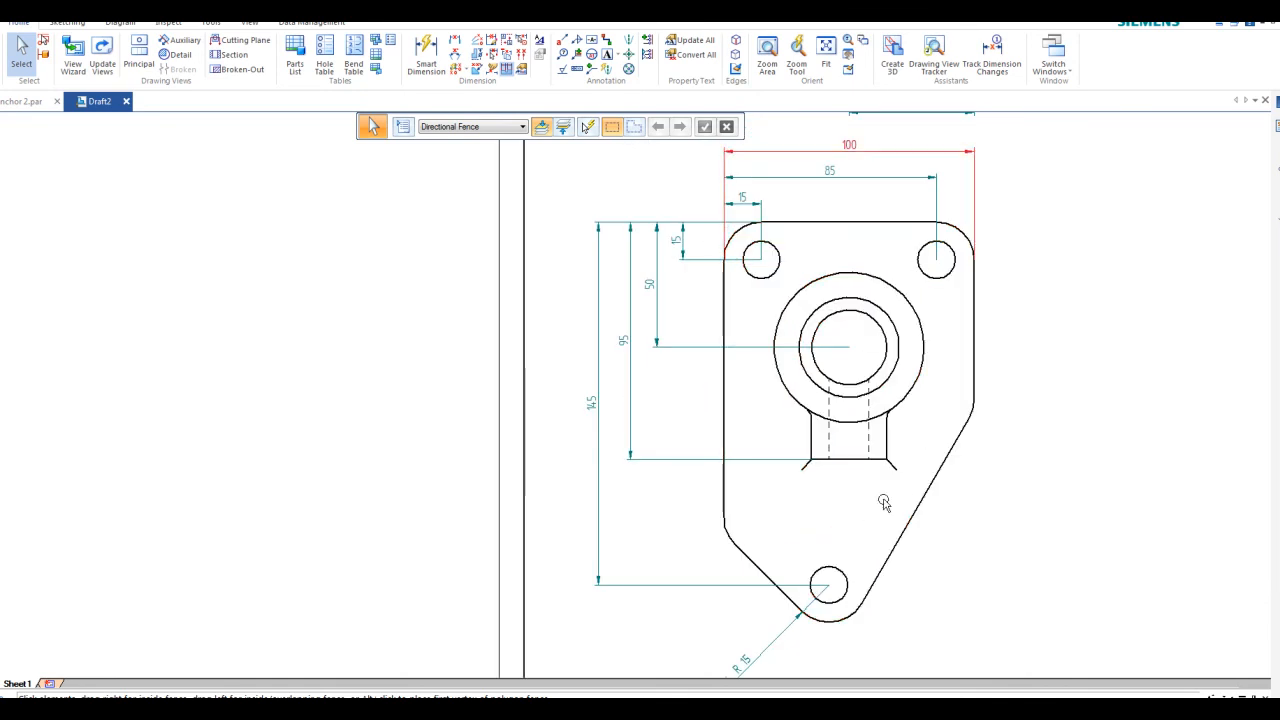
{"action": "scroll", "coordinate": [879, 496], "scroll_direction": "down", "scroll_amount": 2}
{"action": "scroll", "coordinate": [894, 436], "scroll_direction": "up", "scroll_amount": 1}
{"action": "middle_click_drag", "start_coordinate": [944, 490], "coordinate": [834, 549]}
{"action": "scroll", "coordinate": [823, 441], "scroll_direction": "down", "scroll_amount": 2}
{"action": "scroll", "coordinate": [823, 393], "scroll_direction": "up", "scroll_amount": 1}
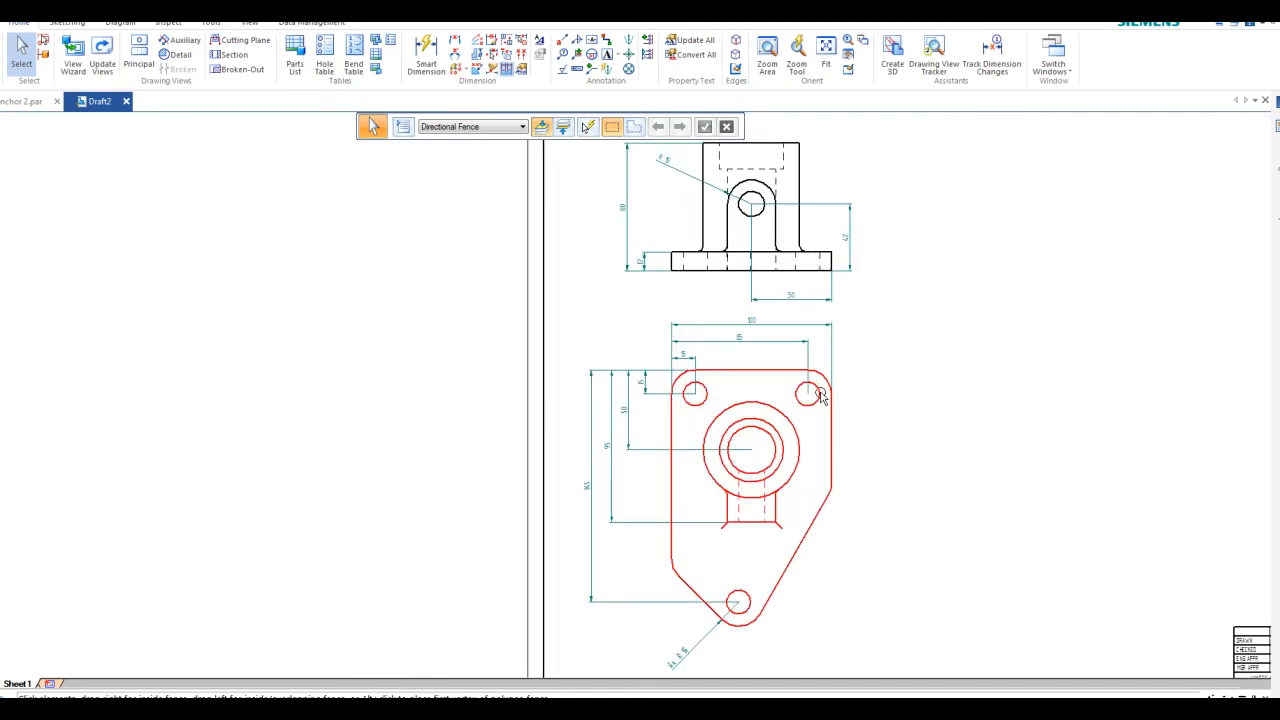
{"action": "middle_click_drag", "start_coordinate": [823, 281], "coordinate": [710, 358]}
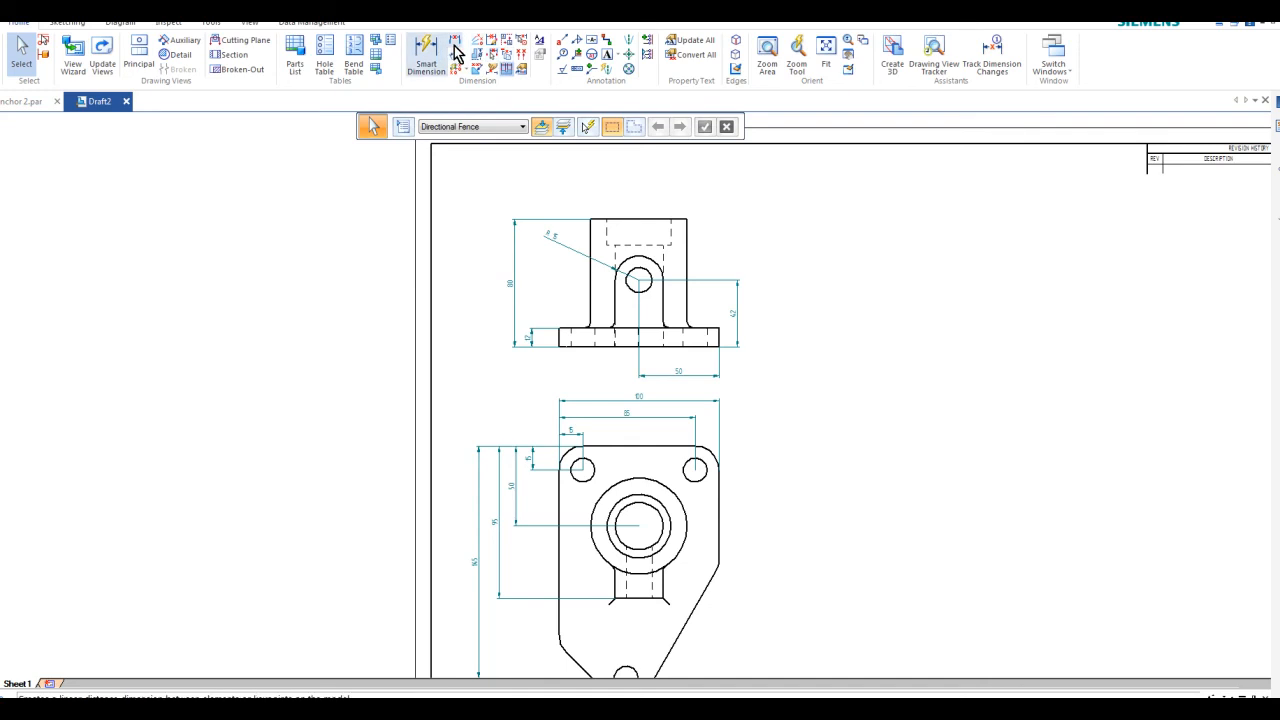
- Set up a callout that takes its text from the feature callout reference %HC
{"action": "left_click", "coordinate": [563, 50]}
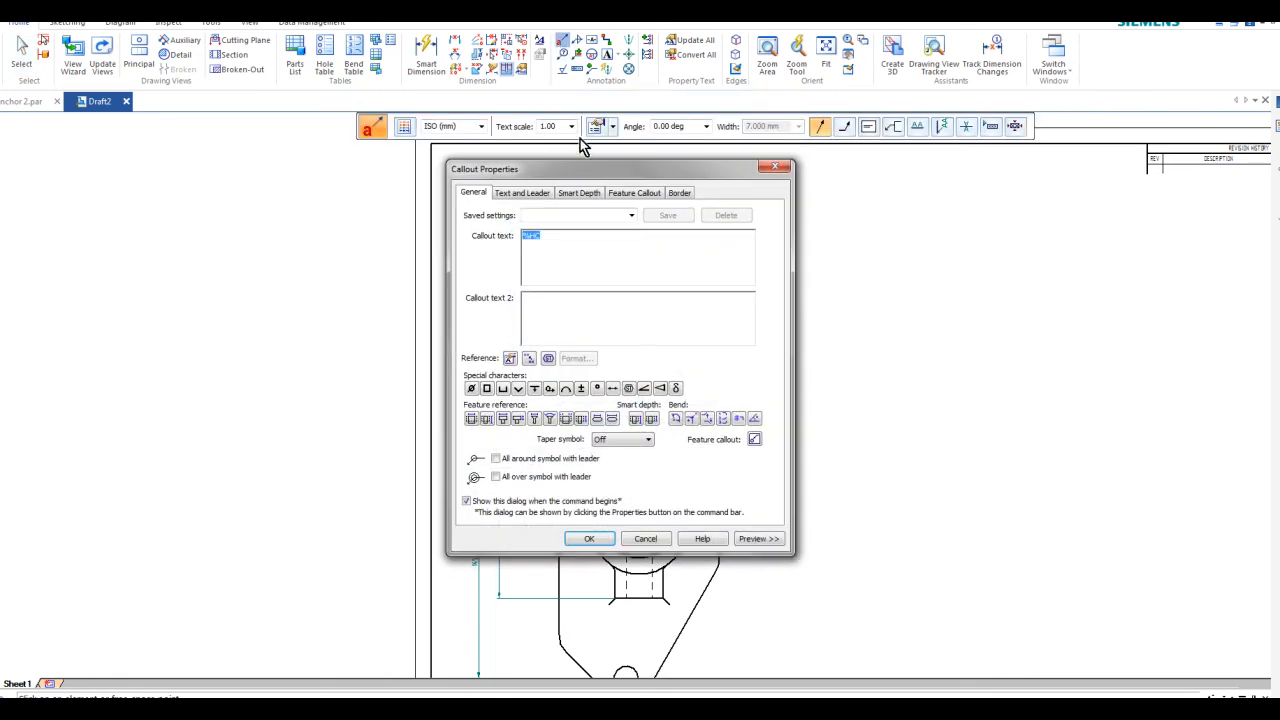
{"action": "left_click_drag", "start_coordinate": [583, 165], "coordinate": [1002, 75]}
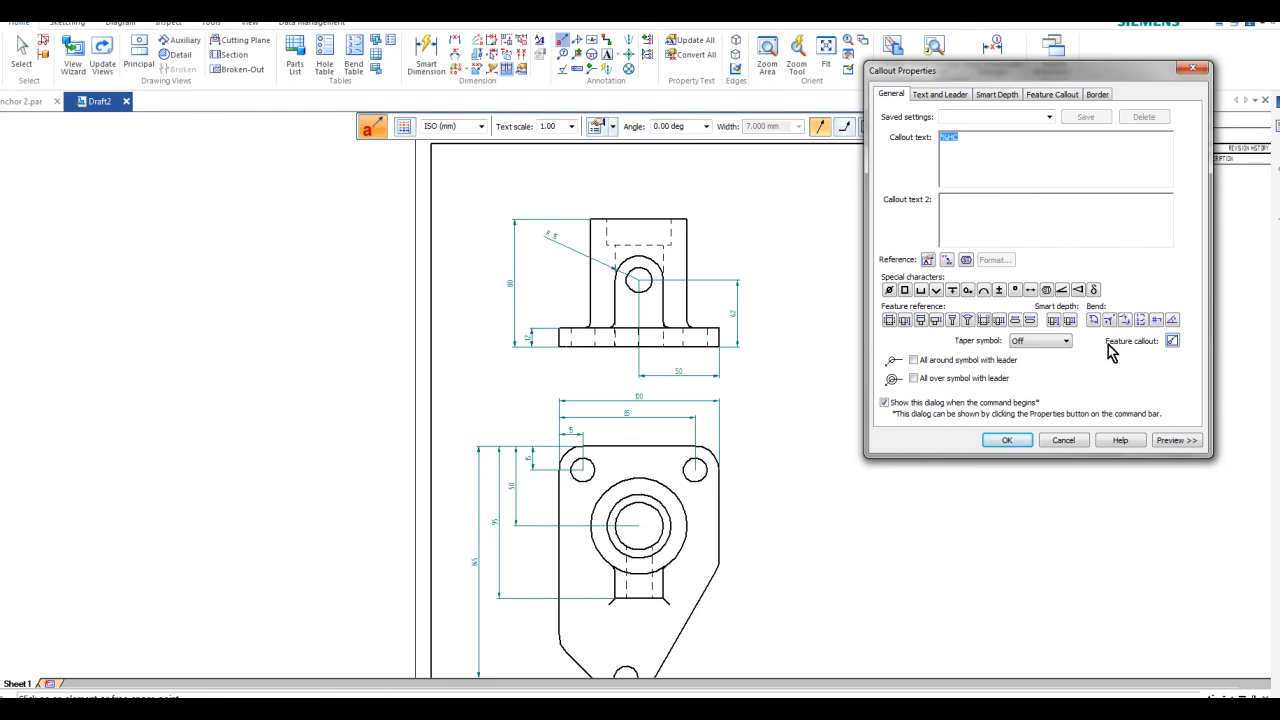
{"action": "left_click", "coordinate": [1172, 342]}
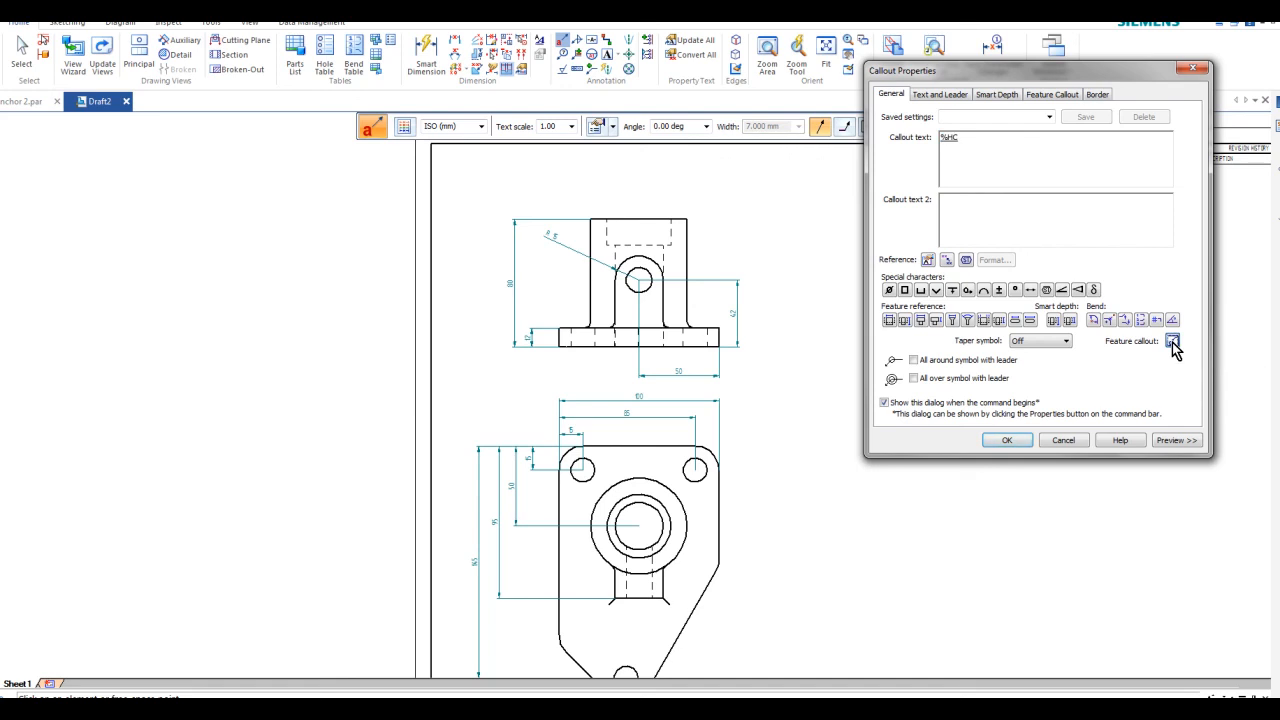
{"action": "left_click", "coordinate": [1006, 441]}
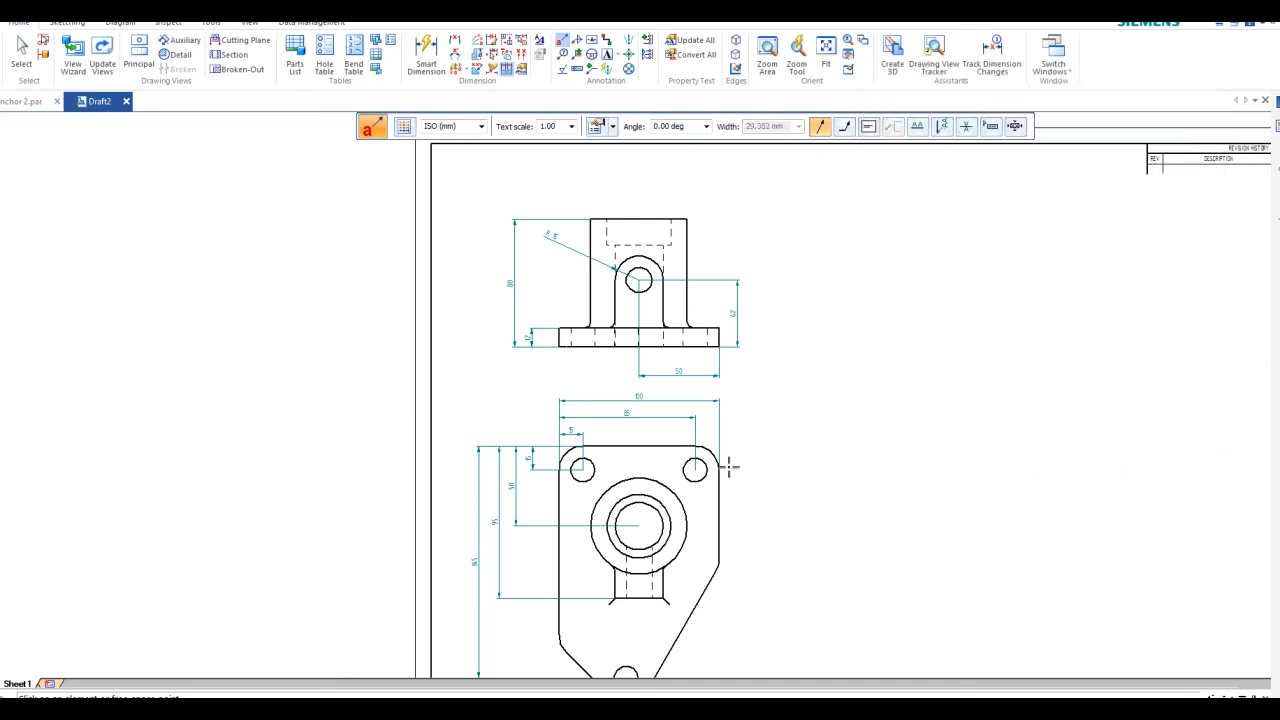
- Attach the hole callout to the plate's upper-right hole, with its text above and right of the lower view
{"action": "scroll", "coordinate": [710, 467], "scroll_direction": "up", "scroll_amount": 2}
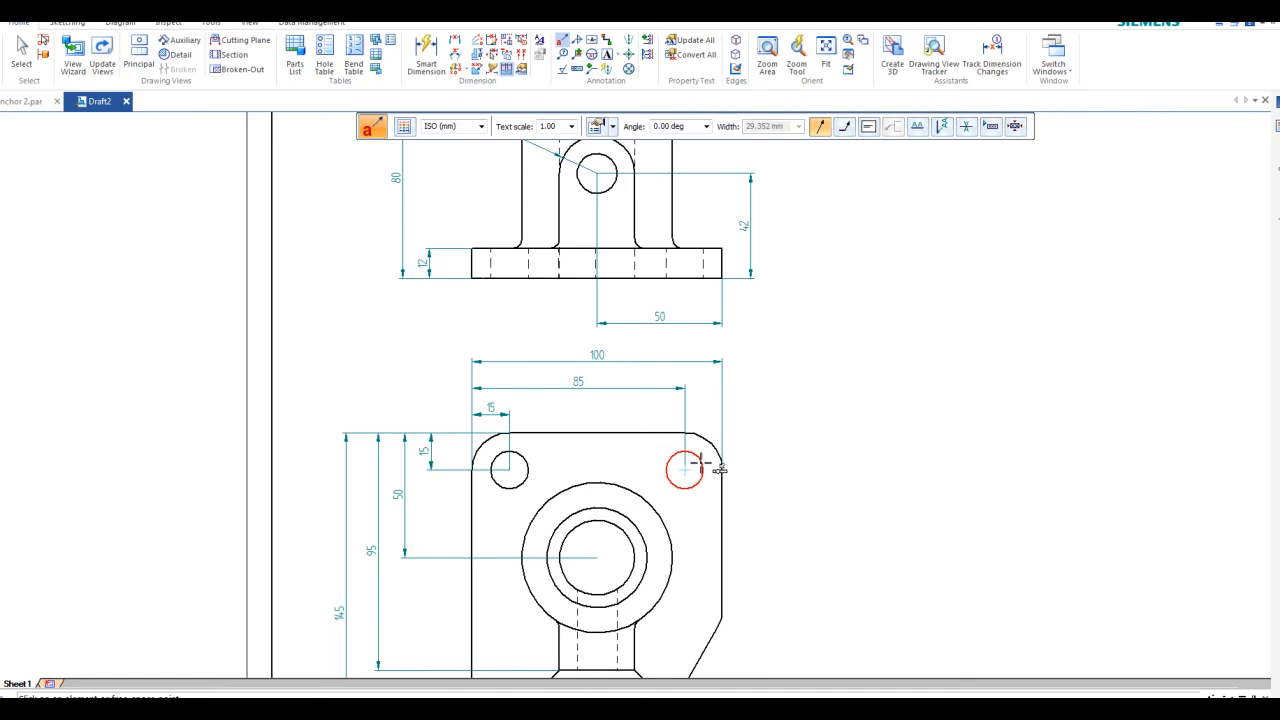
{"action": "left_click", "coordinate": [701, 462]}
{"action": "left_click", "coordinate": [778, 384]}
{"action": "scroll", "coordinate": [794, 504], "scroll_direction": "down", "scroll_amount": 2}
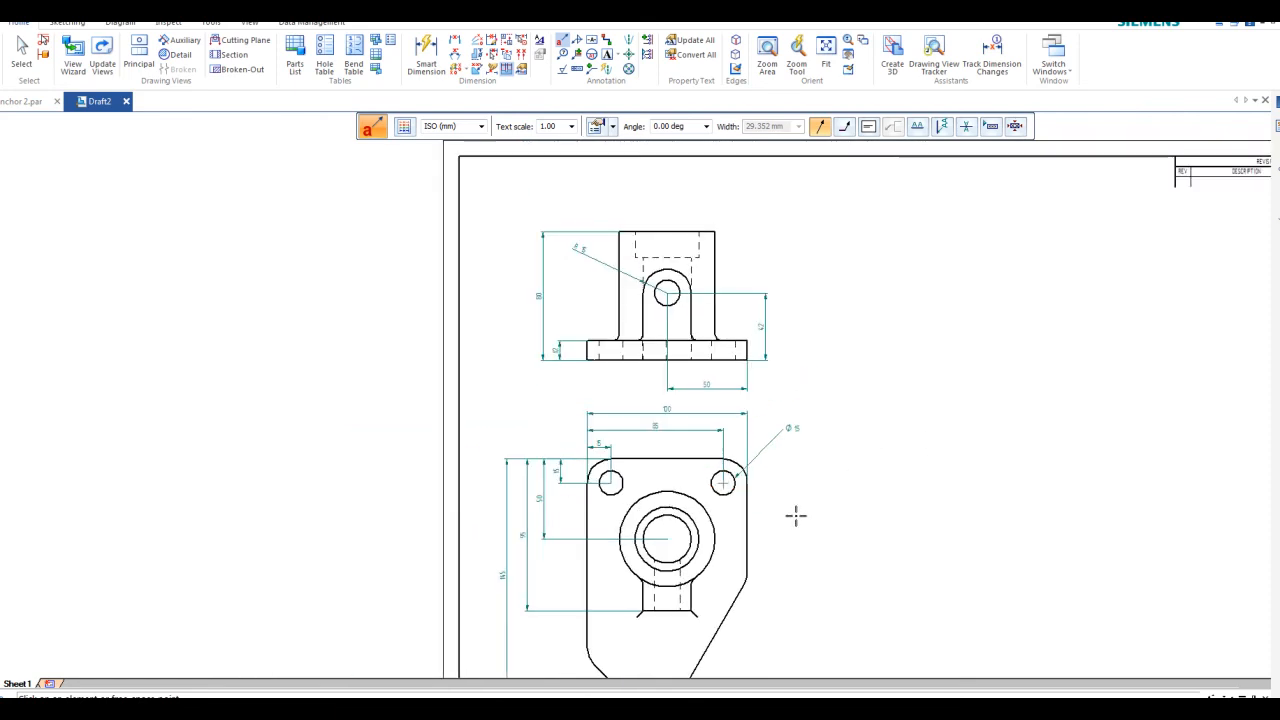
- Attach a hole callout to the central counterbored hole in the lower view, with its text to the right of the plate
{"action": "middle_click_drag", "start_coordinate": [795, 515], "coordinate": [794, 411]}
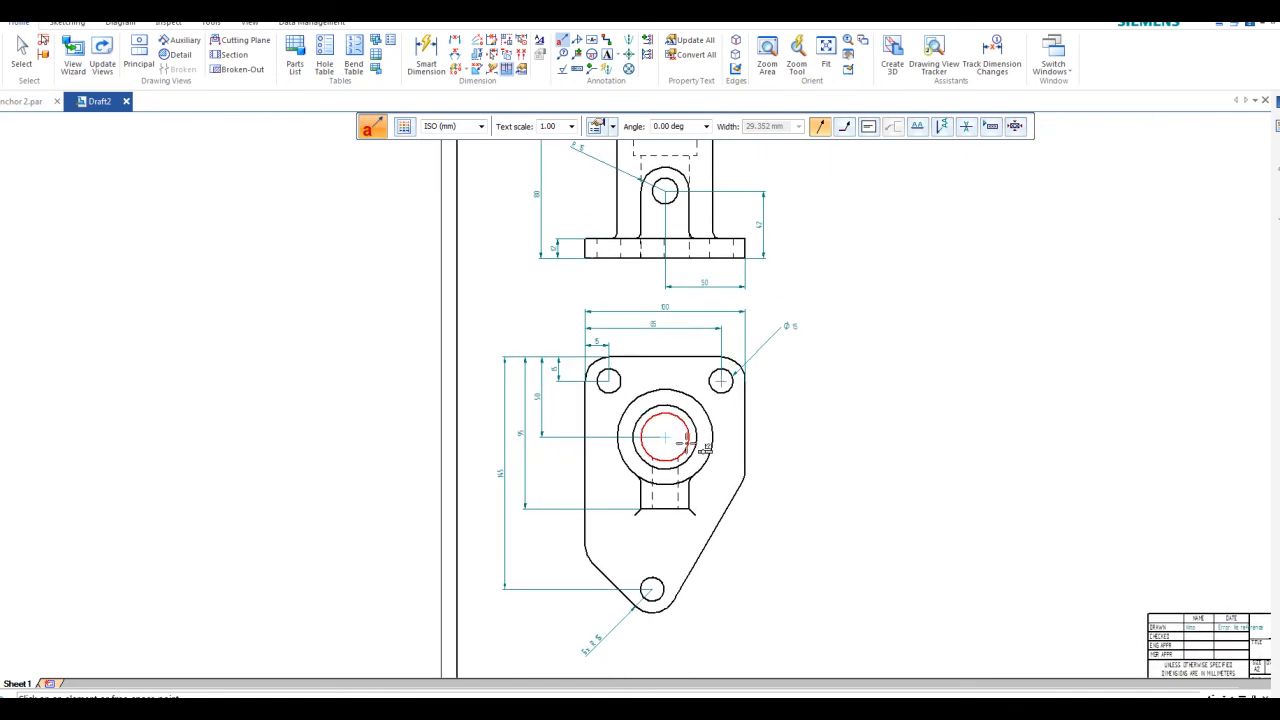
{"action": "left_click", "coordinate": [702, 447]}
{"action": "left_click", "coordinate": [802, 402]}
{"action": "scroll", "coordinate": [802, 402], "scroll_direction": "up", "scroll_amount": 4}
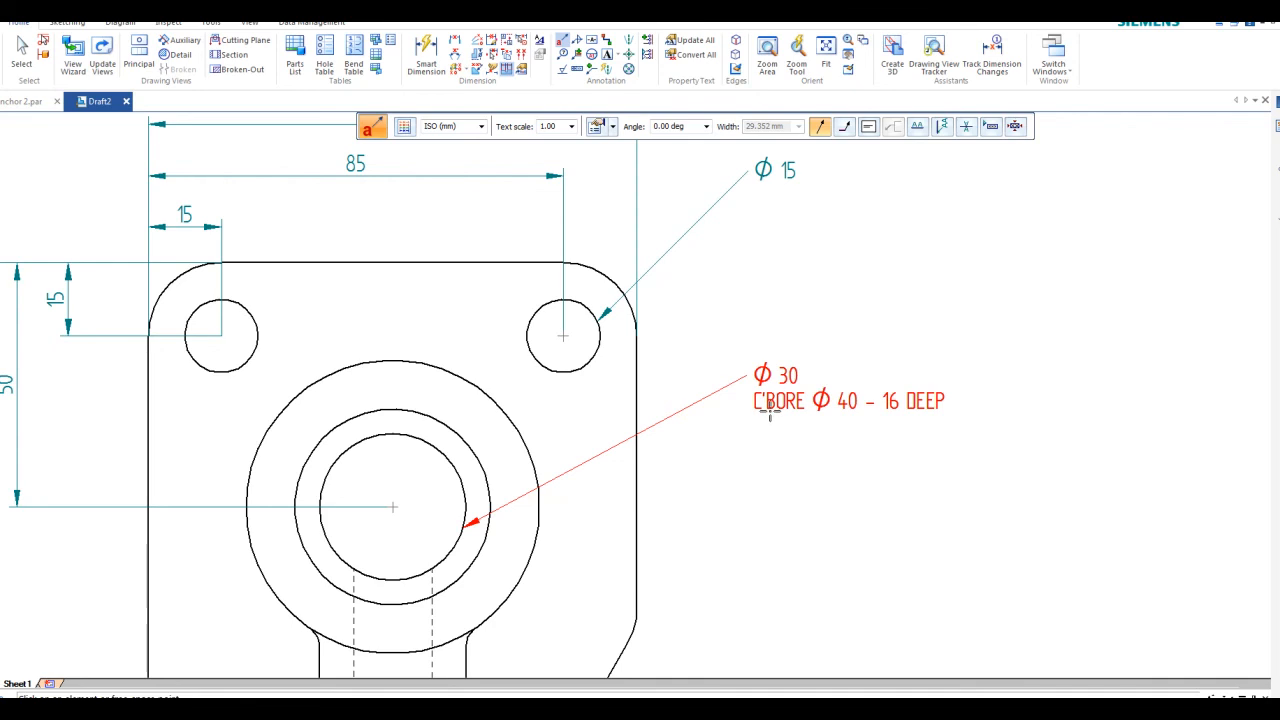
{"action": "scroll", "coordinate": [769, 405], "scroll_direction": "up", "scroll_amount": 1}
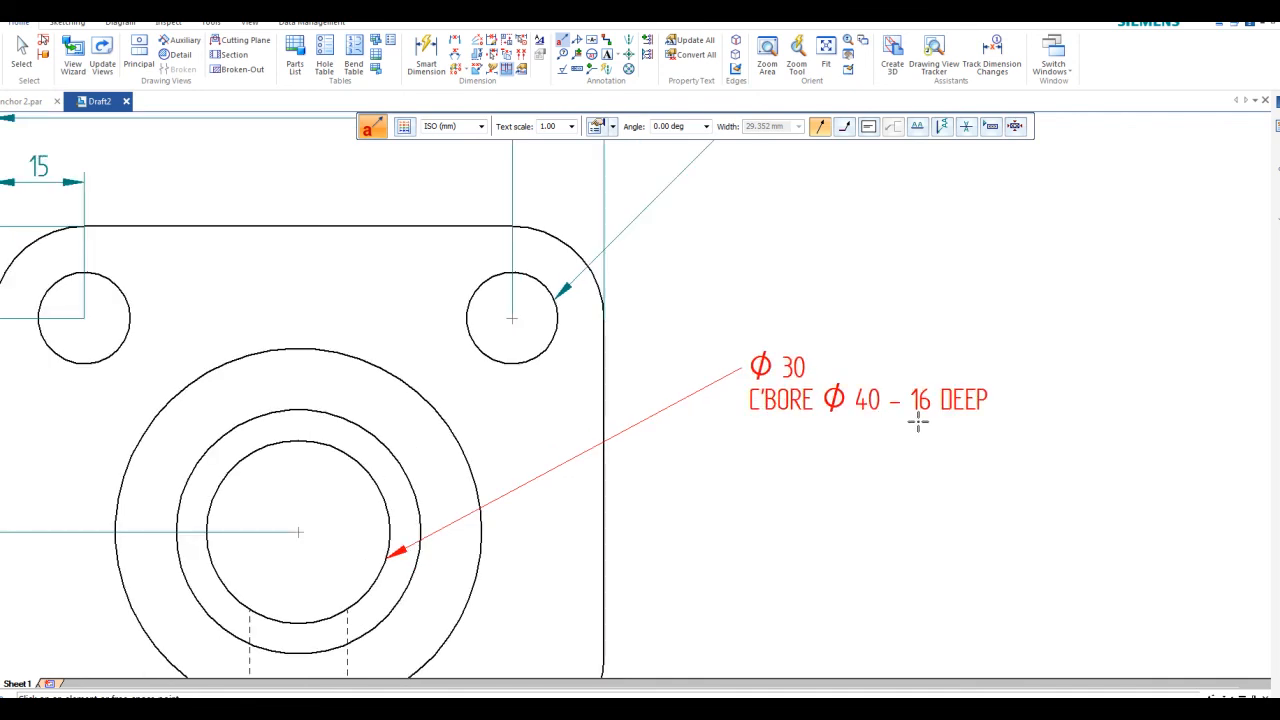
{"action": "scroll", "coordinate": [918, 422], "scroll_direction": "down", "scroll_amount": 4}
{"action": "mouse_move", "coordinate": [825, 410]}
{"action": "middle_mouse_down"}
{"action": "mouse_move", "coordinate": [789, 430]}
{"action": "mouse_move", "coordinate": [705, 441]}
{"action": "middle_mouse_up"}
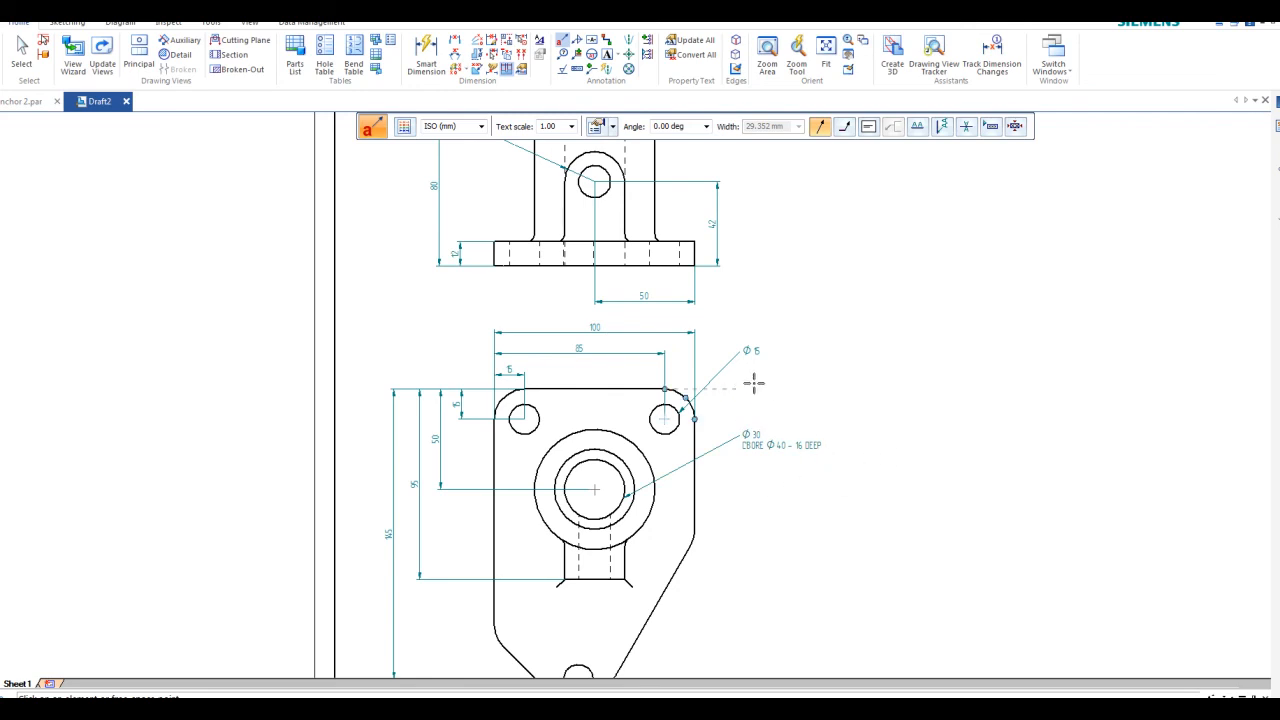
{"action": "middle_click_drag", "start_coordinate": [684, 287], "coordinate": [651, 421]}
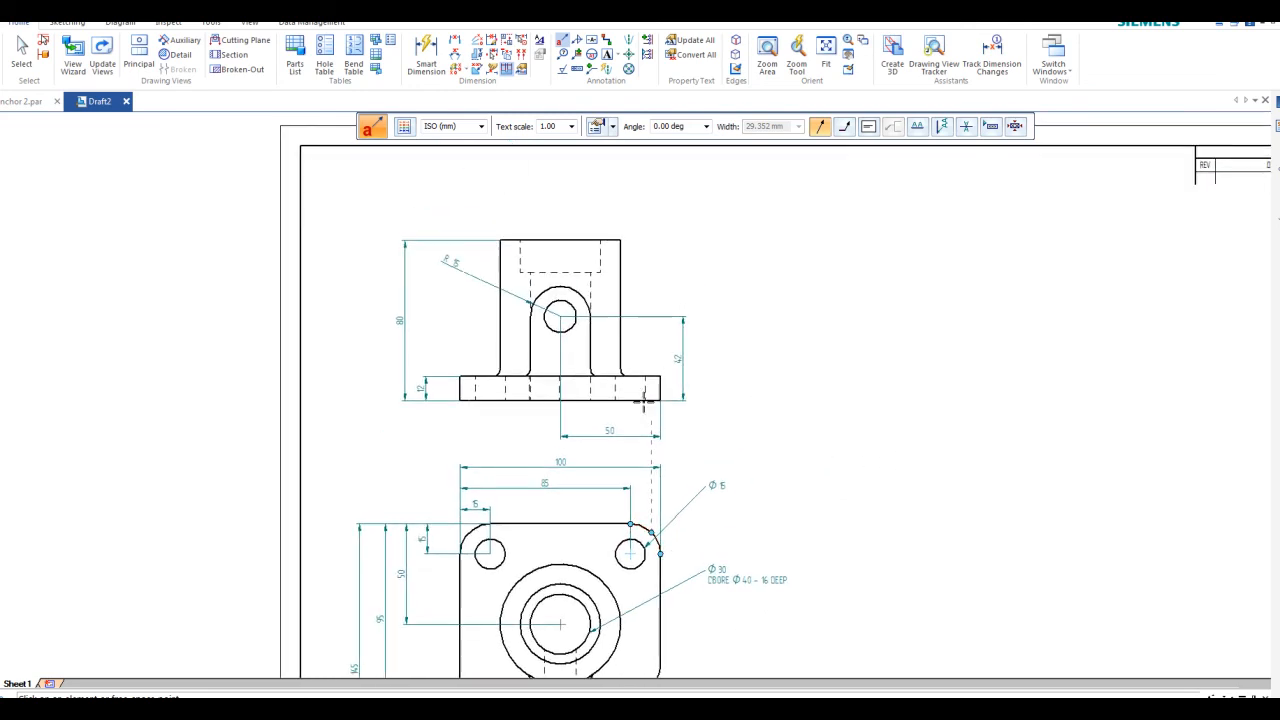
- Attach a hole callout to the round hole in the upper view, with its text above and right of the part
{"action": "left_click", "coordinate": [568, 306]}
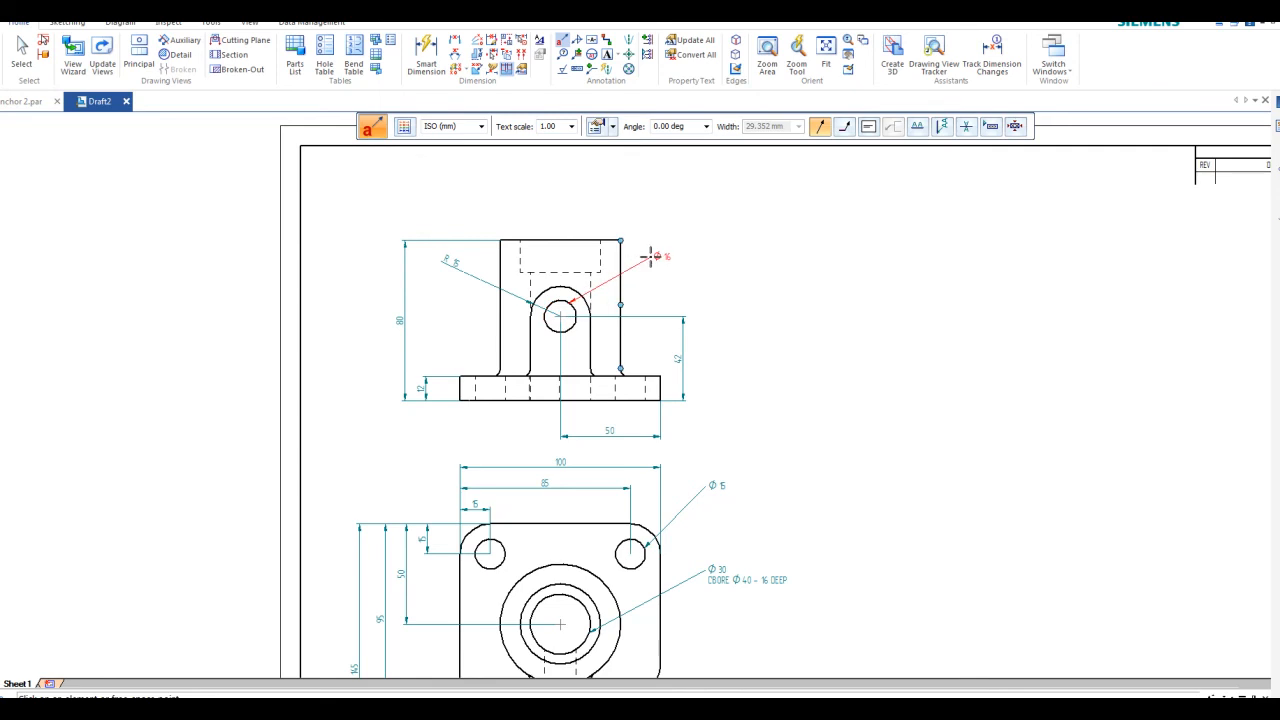
{"action": "scroll", "coordinate": [731, 449], "scroll_direction": "down", "scroll_amount": 2}
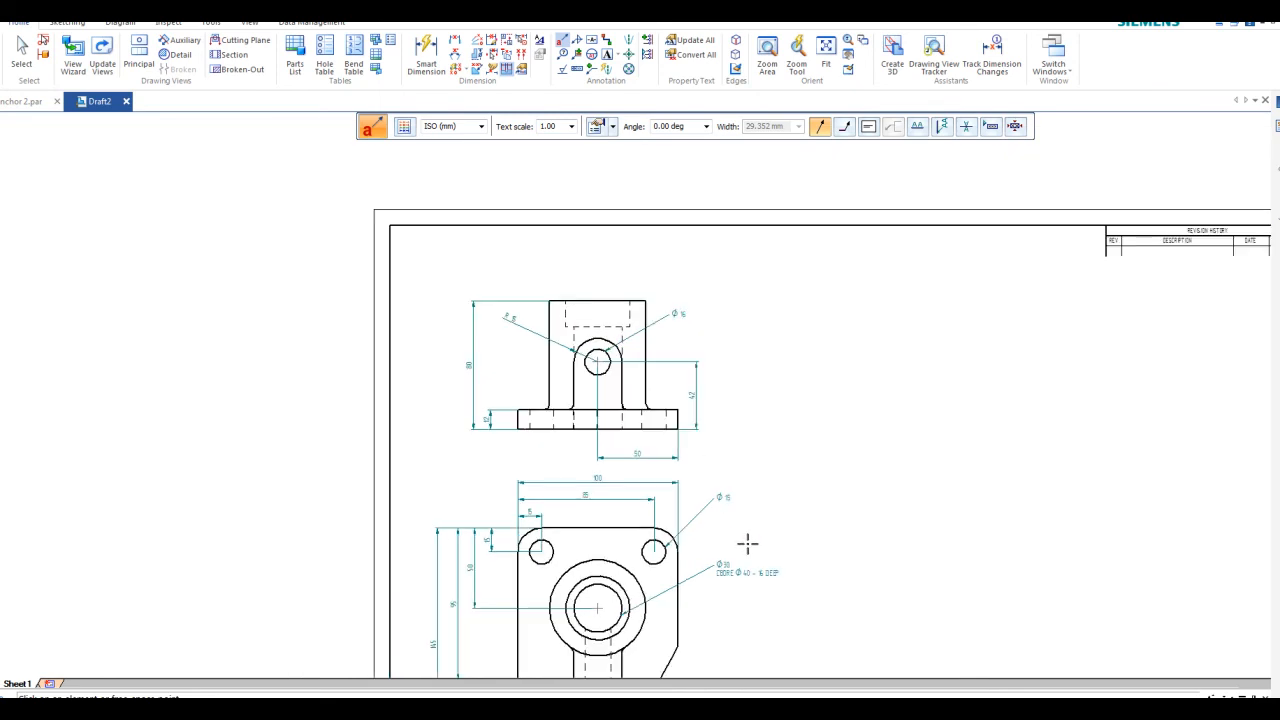
{"action": "scroll", "coordinate": [703, 420], "scroll_direction": "up", "scroll_amount": 4}
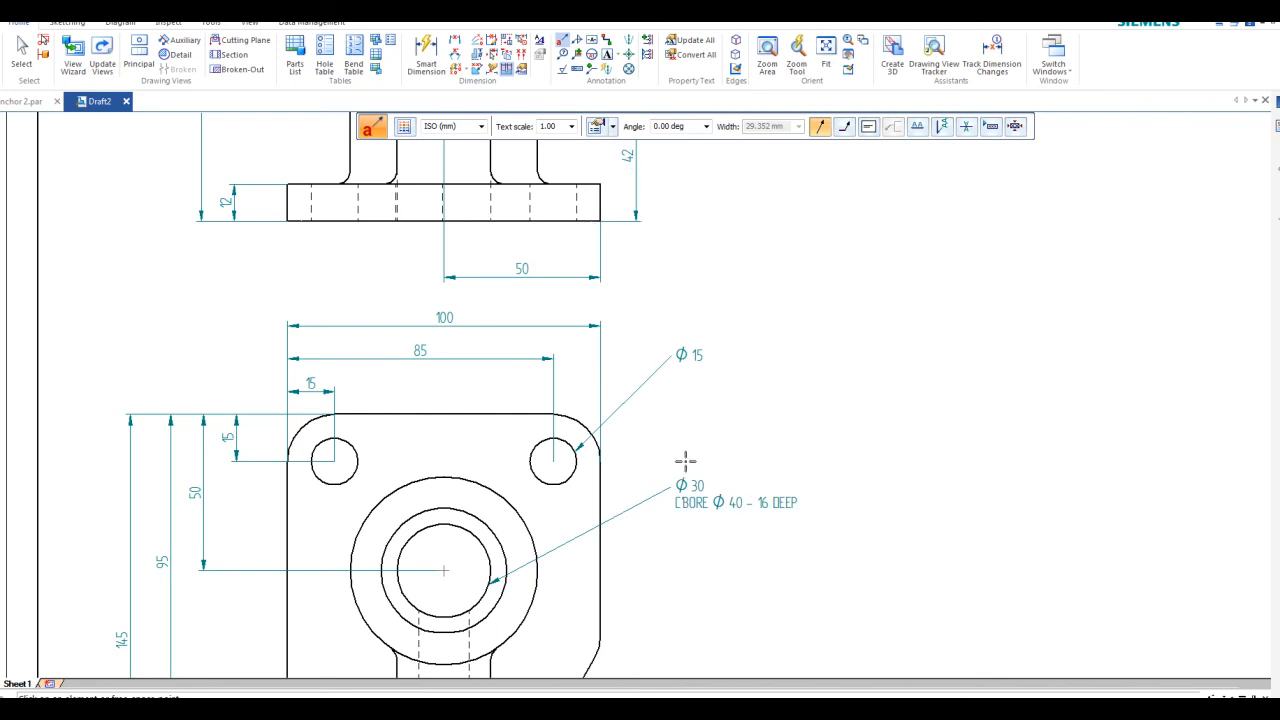
{"action": "key", "text": "Escape"}
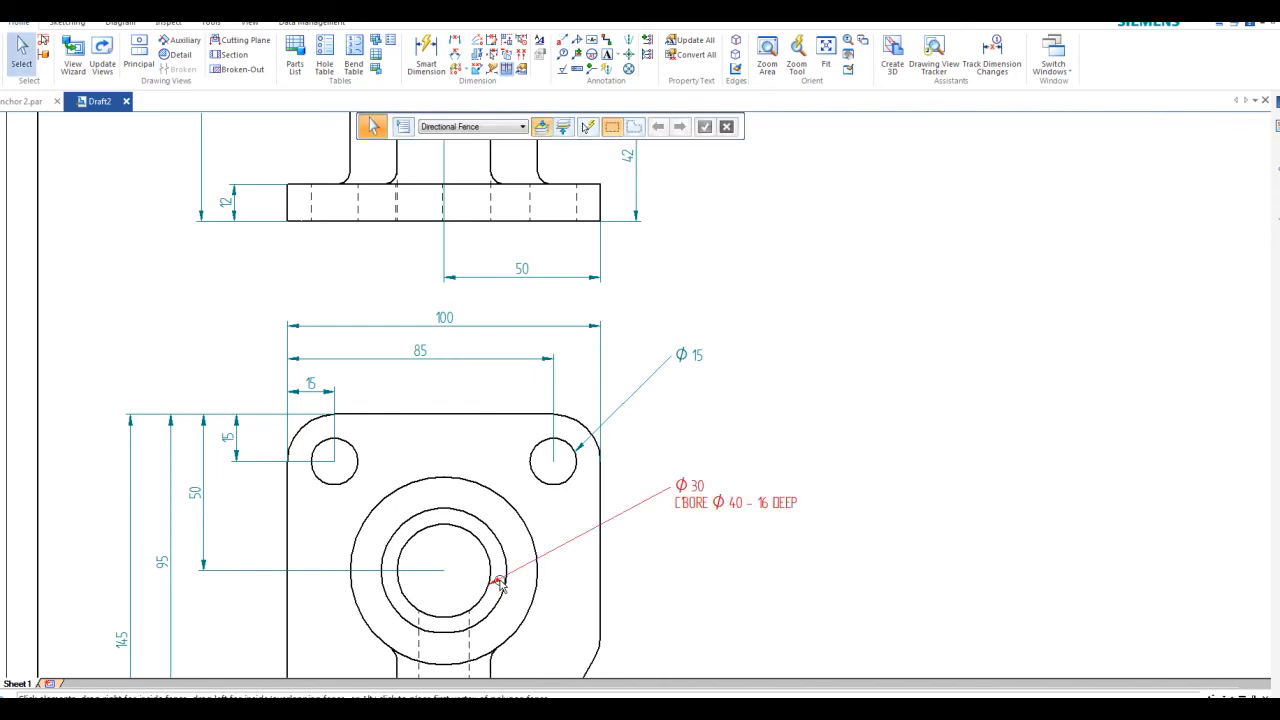
- Move the leader arrowhead of the counterbored hole's callout slightly up along the inner circle's edge
{"action": "left_click", "coordinate": [500, 594]}
{"action": "left_click_drag", "start_coordinate": [490, 580], "coordinate": [496, 567]}
{"action": "left_click", "coordinate": [837, 597]}
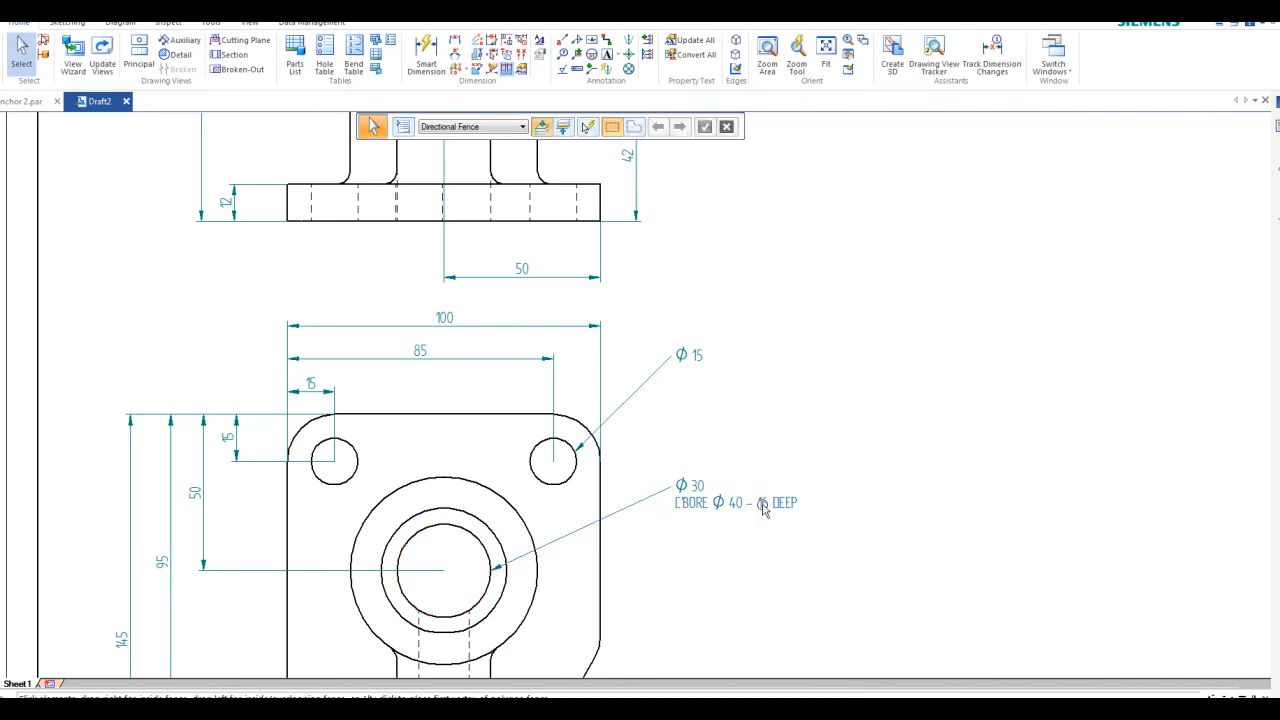
- Append x3 after the %HC reference in the callout text of the plate's upper-right hole
{"action": "left_click", "coordinate": [694, 358]}
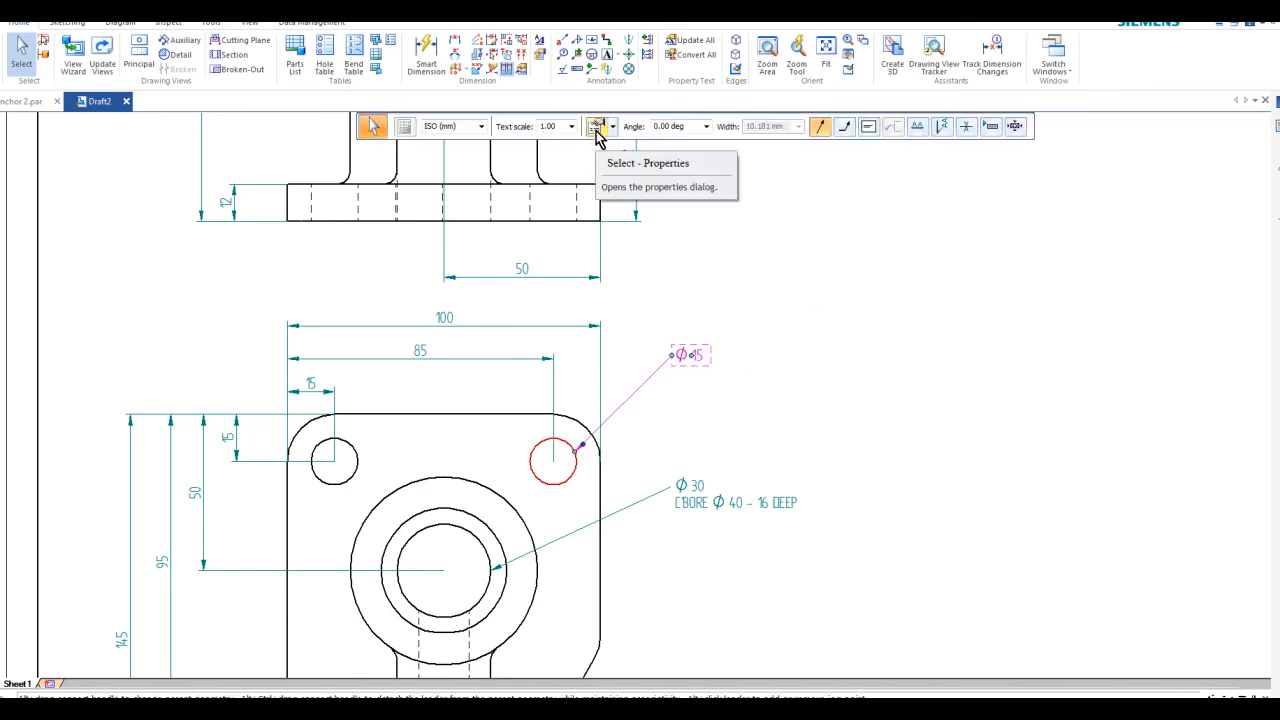
{"action": "left_click", "coordinate": [596, 131]}
{"action": "left_click_drag", "start_coordinate": [584, 172], "coordinate": [1003, 141]}
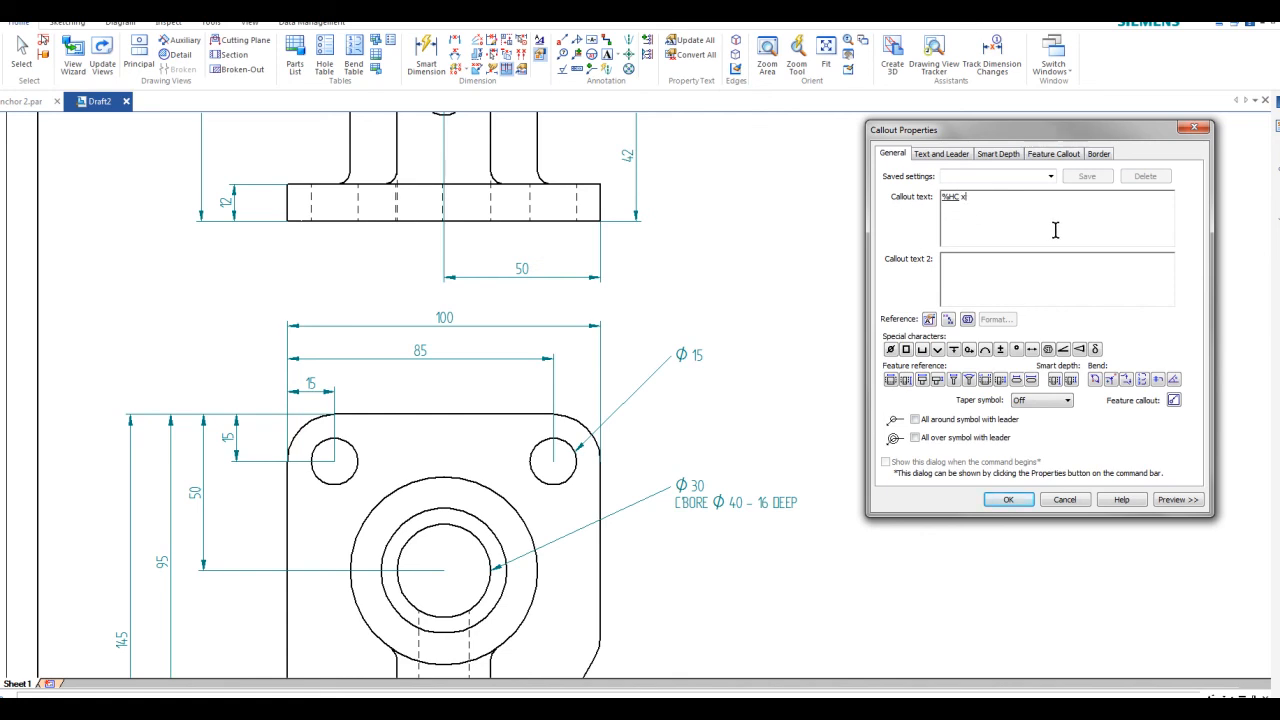
{"action": "left_click", "coordinate": [1008, 499]}
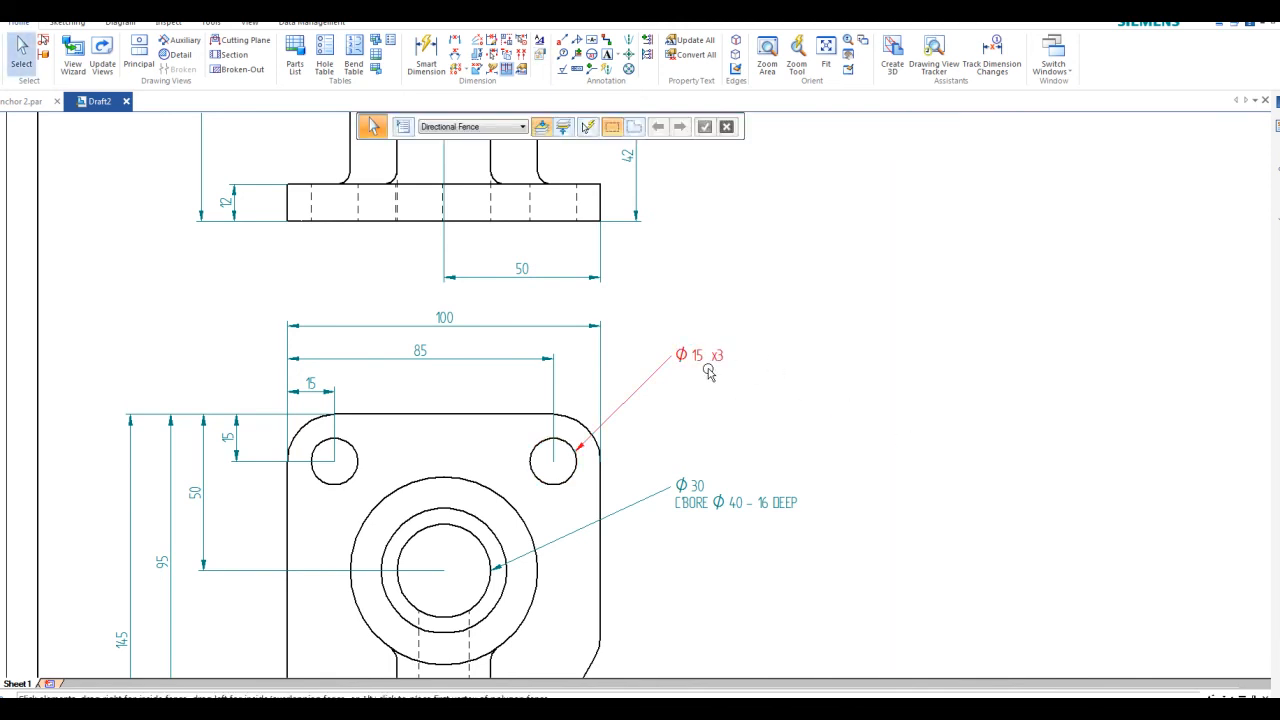
- Examine the dimensions and callouts on both views, including the upper view's hidden inner features
{"action": "scroll", "coordinate": [753, 368], "scroll_direction": "down", "scroll_amount": 2}
{"action": "scroll", "coordinate": [547, 515], "scroll_direction": "down", "scroll_amount": 2}
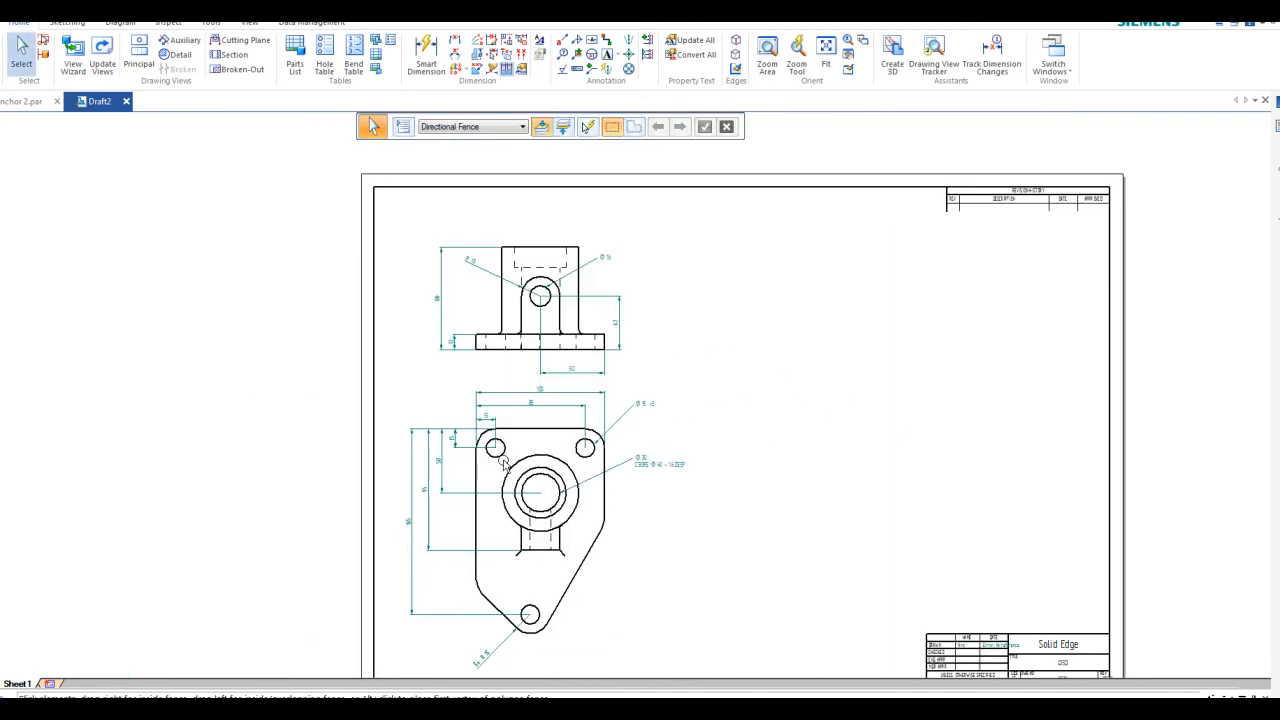
{"action": "scroll", "coordinate": [640, 368], "scroll_direction": "up", "scroll_amount": 2}
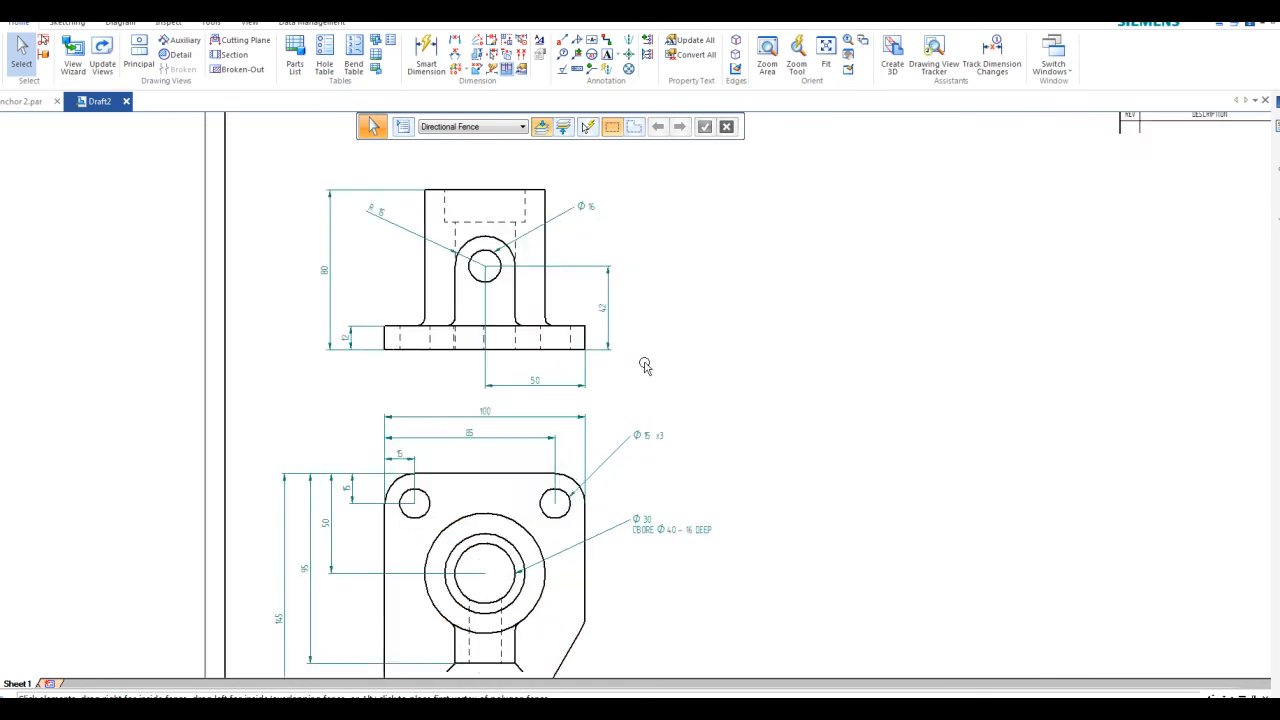
{"action": "scroll", "coordinate": [637, 374], "scroll_direction": "down", "scroll_amount": 2}
{"action": "scroll", "coordinate": [564, 285], "scroll_direction": "up", "scroll_amount": 1}
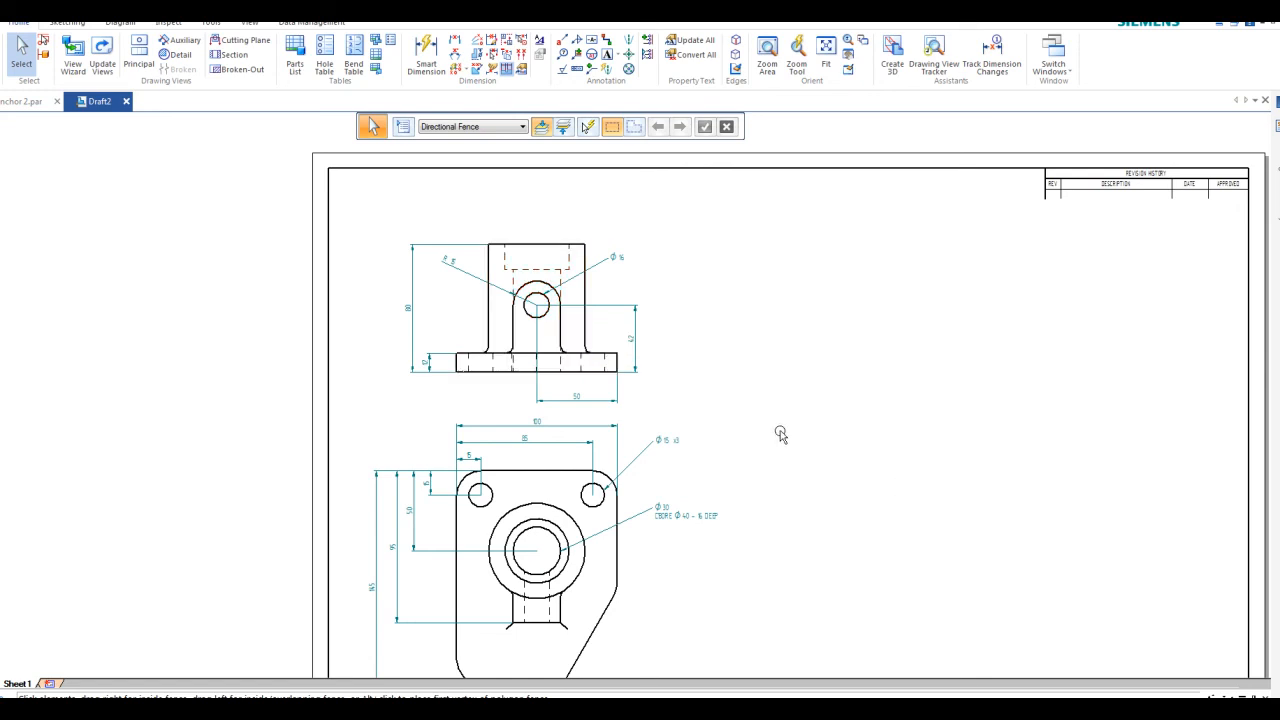
{"action": "scroll", "coordinate": [542, 262], "scroll_direction": "up", "scroll_amount": 3}
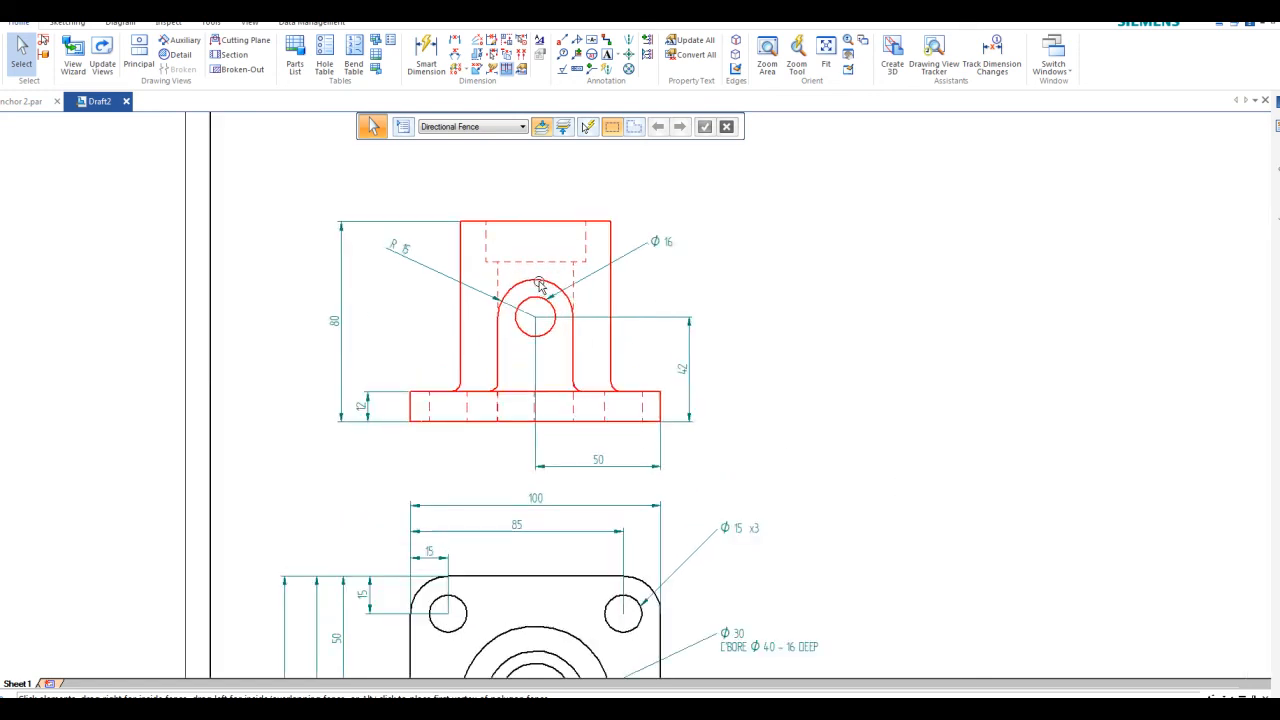
{"action": "scroll", "coordinate": [542, 260], "scroll_direction": "down", "scroll_amount": 1}
{"action": "scroll", "coordinate": [542, 260], "scroll_direction": "down", "scroll_amount": 2}
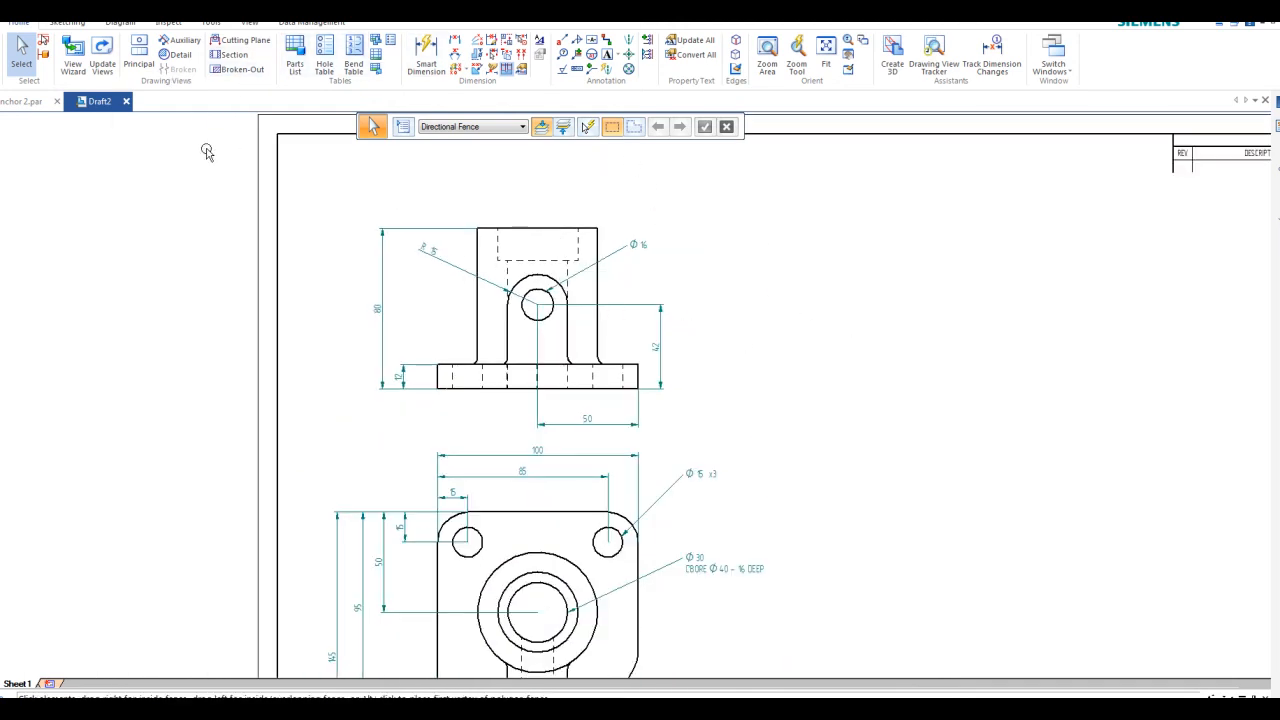
- Draw a vertical cutting plane through the centre of the upper view, extending past both ends, with its viewing direction to the right
{"action": "left_click", "coordinate": [243, 50]}
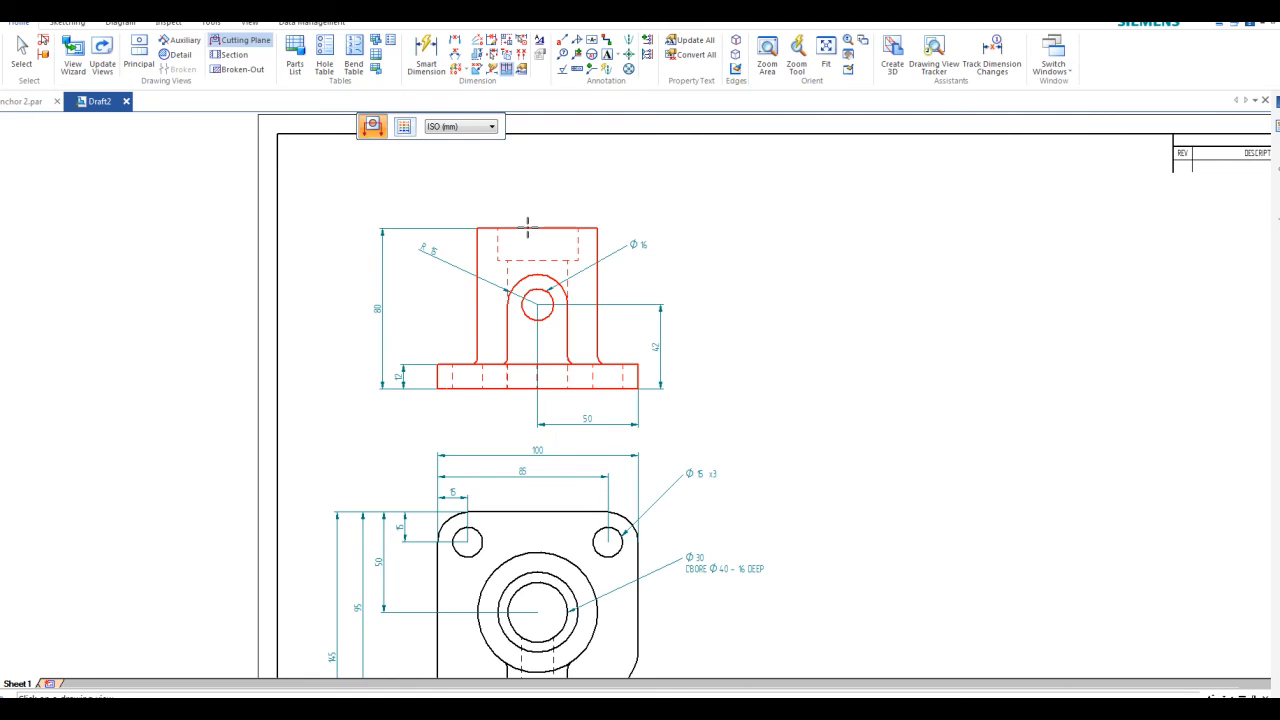
{"action": "left_click", "coordinate": [527, 226]}
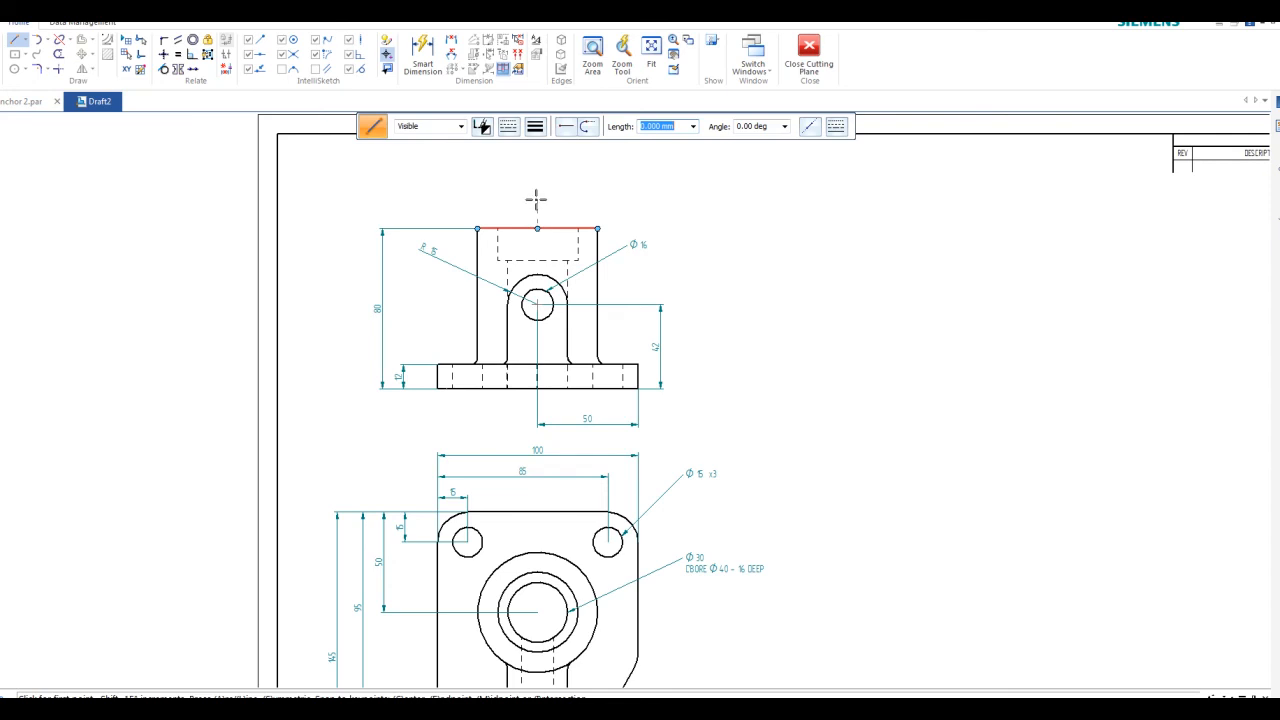
{"action": "left_click", "coordinate": [537, 200]}
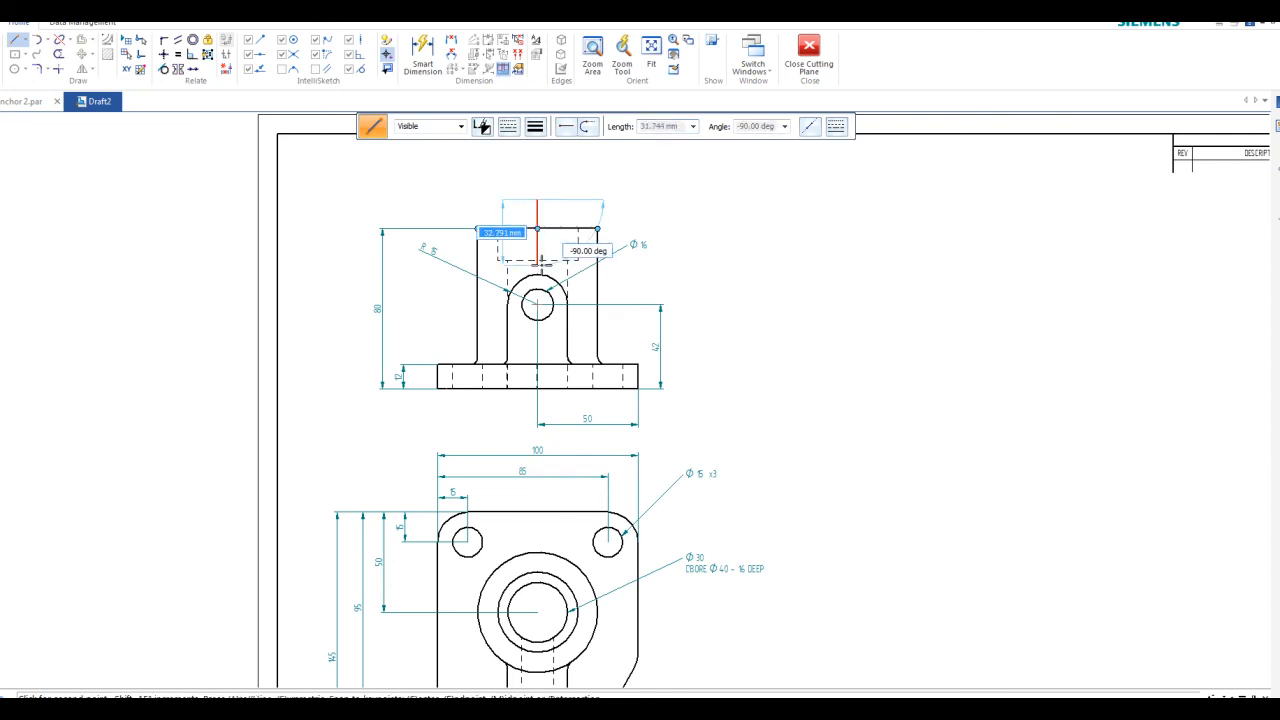
{"action": "left_click", "coordinate": [537, 405]}
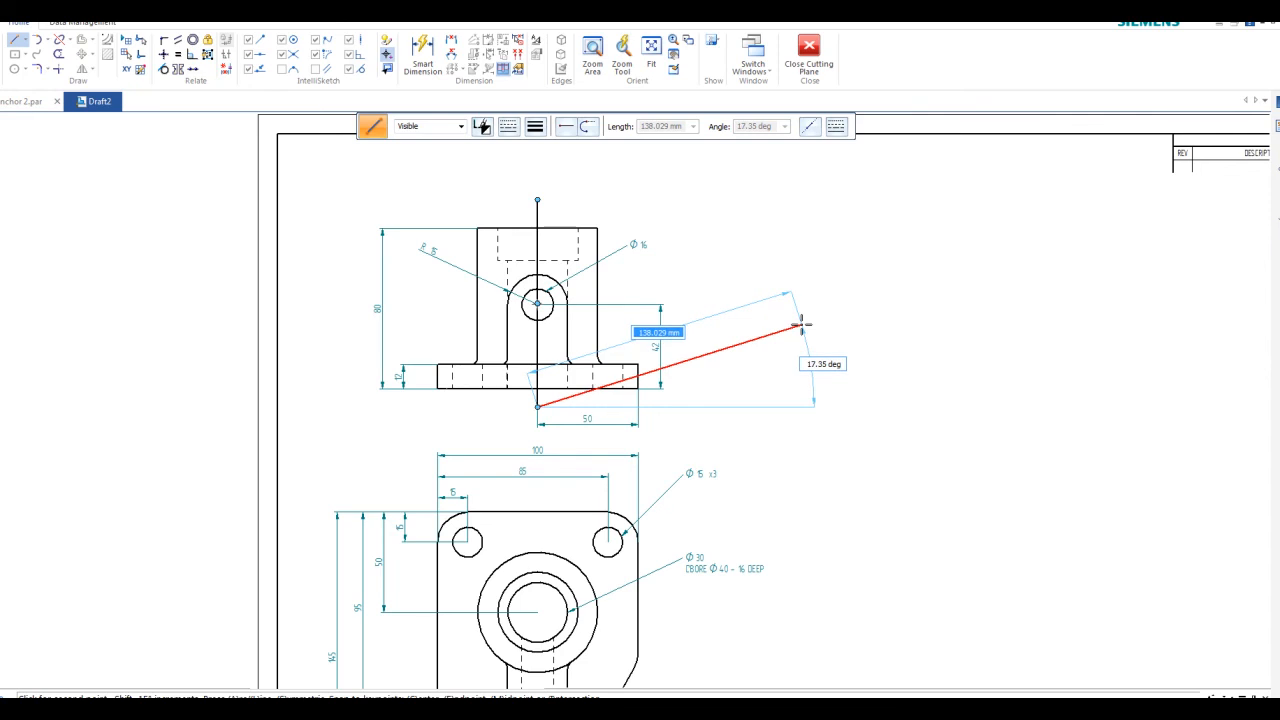
{"action": "key", "text": "Escape"}
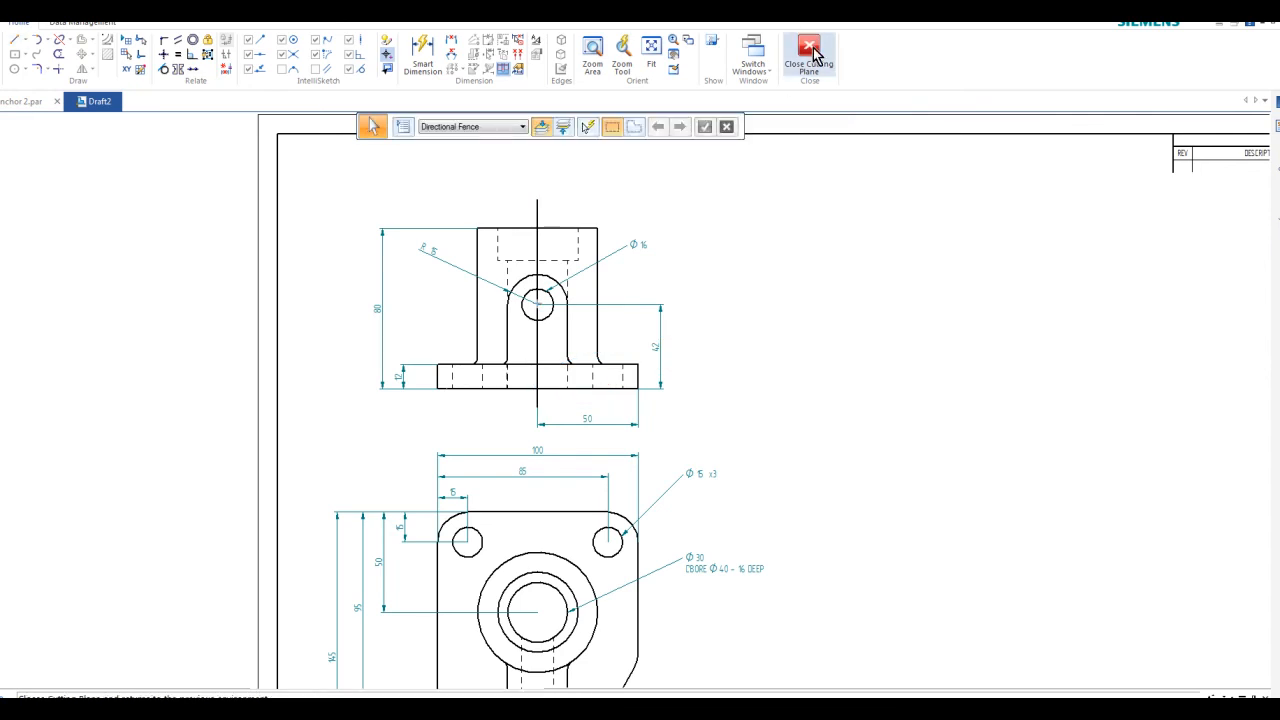
{"action": "left_click", "coordinate": [812, 55]}
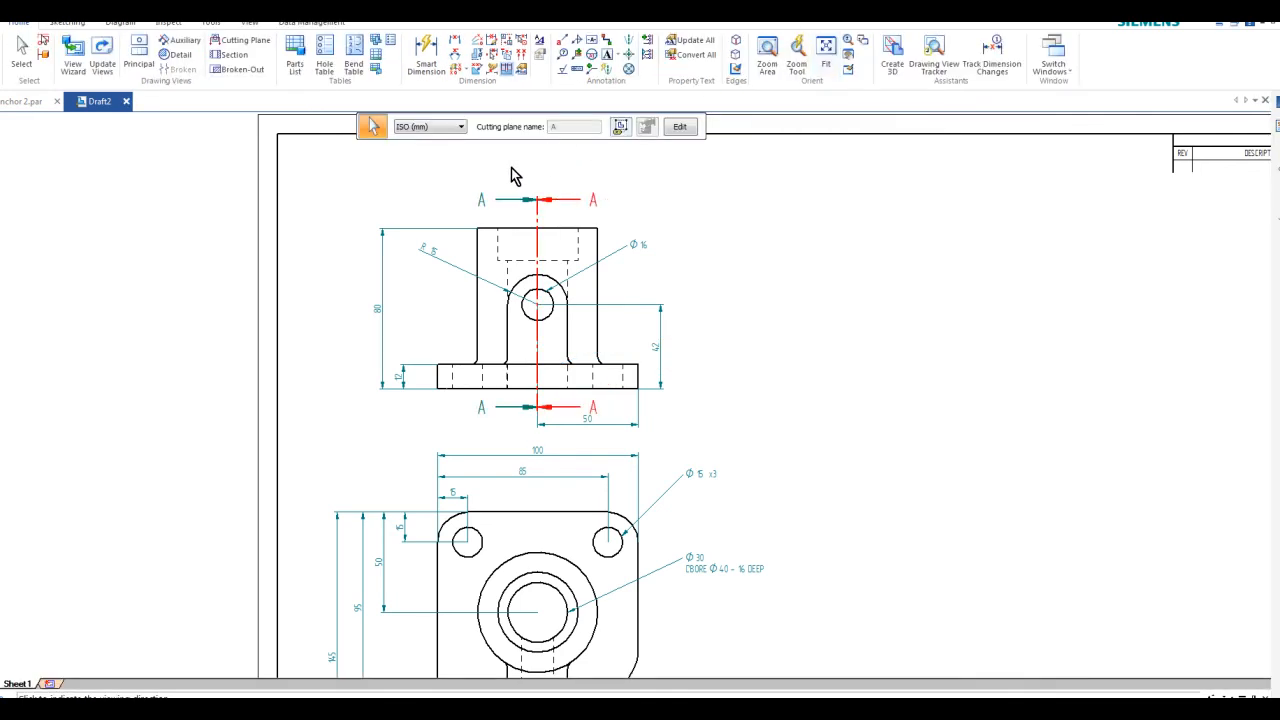
{"action": "left_click", "coordinate": [675, 203]}
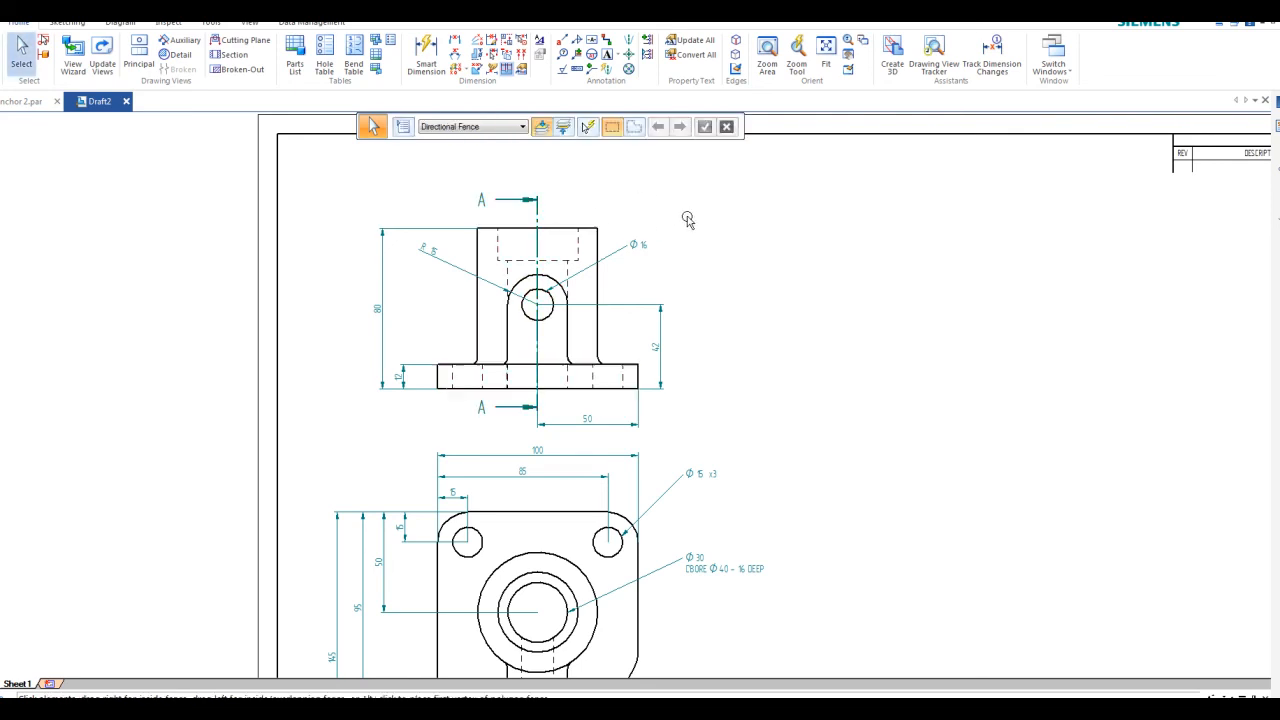
- Create a section view from cutting plane A and place it to the right of the upper view
{"action": "scroll", "coordinate": [754, 229], "scroll_direction": "down", "scroll_amount": 5}
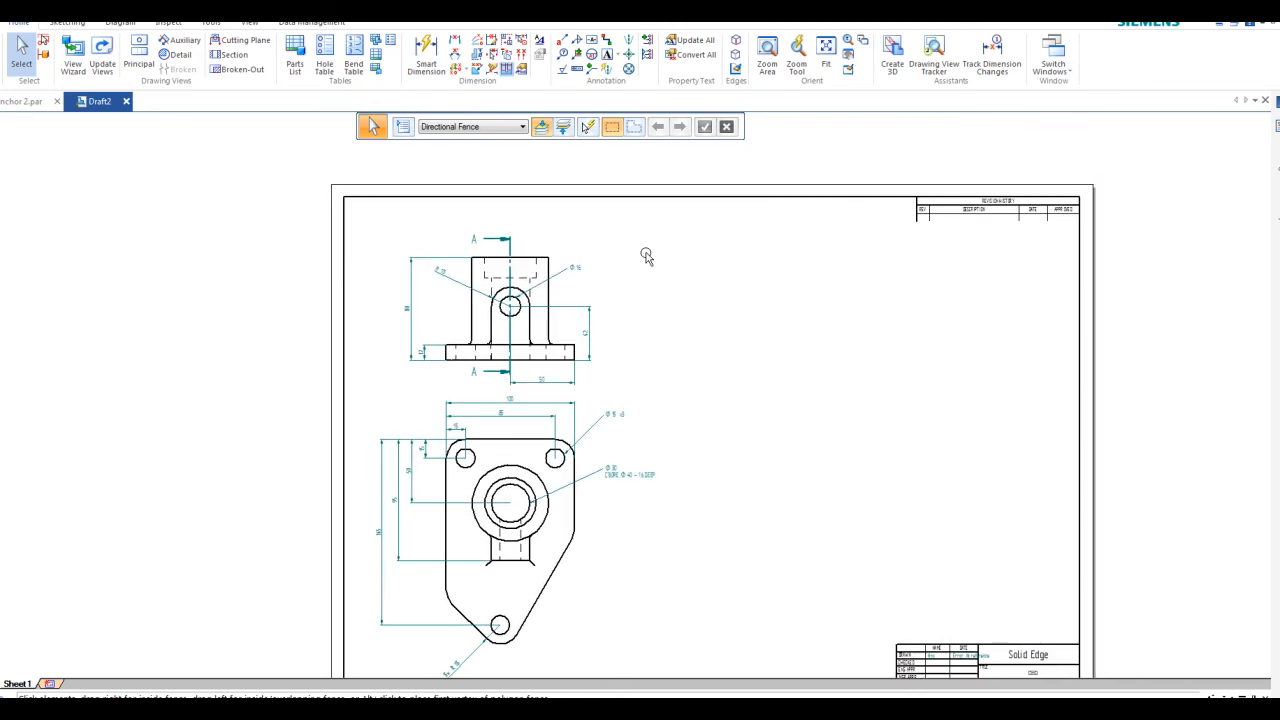
{"action": "scroll", "coordinate": [646, 257], "scroll_direction": "up", "scroll_amount": 2}
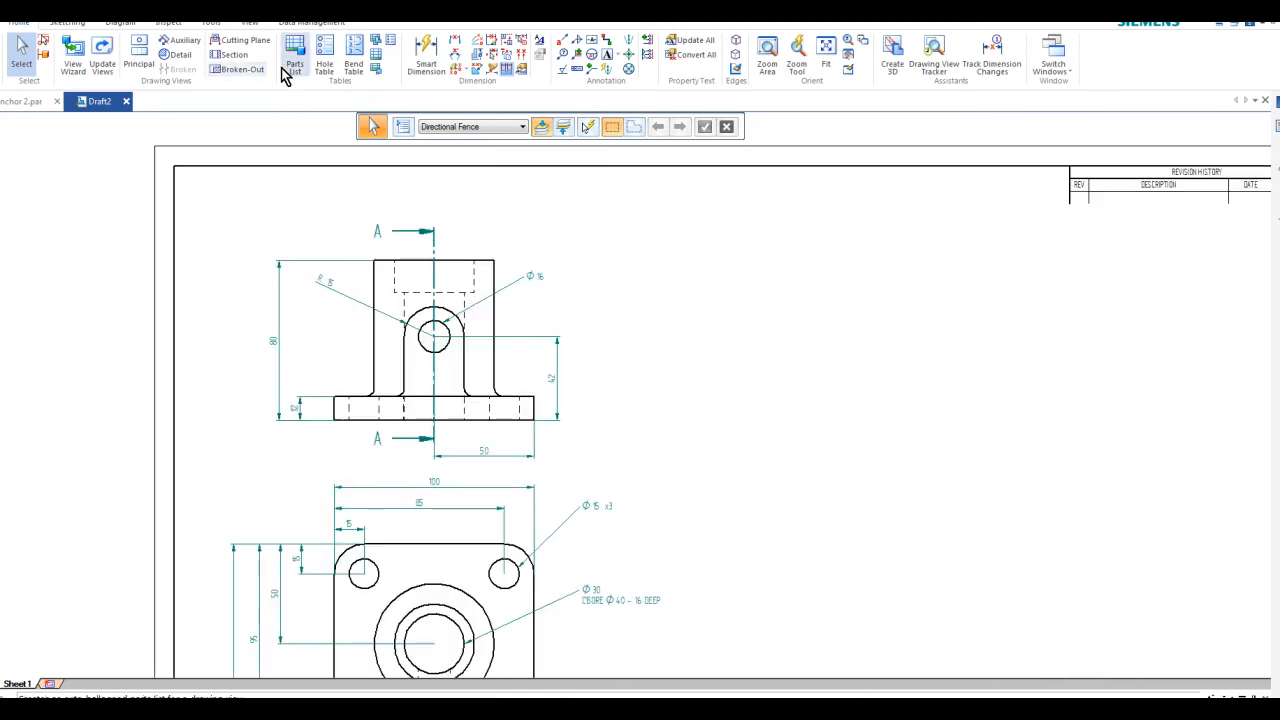
{"action": "left_click", "coordinate": [228, 55]}
{"action": "left_click", "coordinate": [433, 238]}
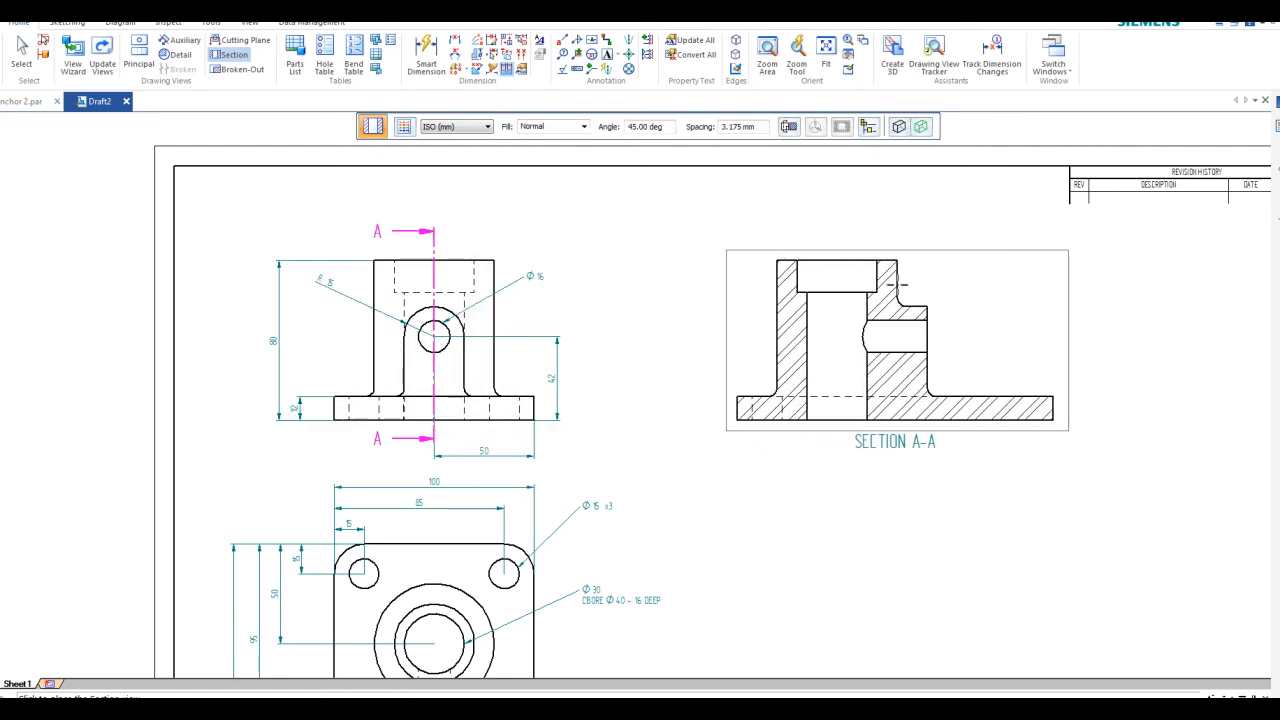
{"action": "left_click", "coordinate": [899, 284]}
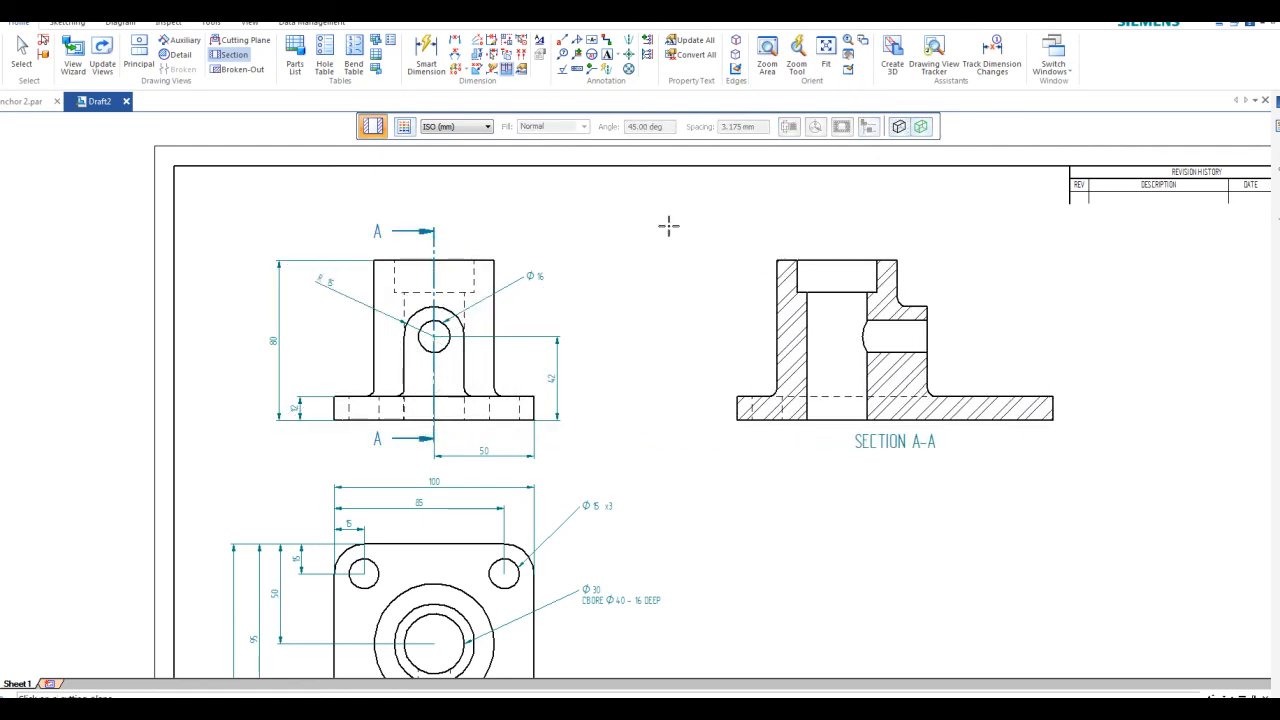
{"action": "key", "text": "Escape"}
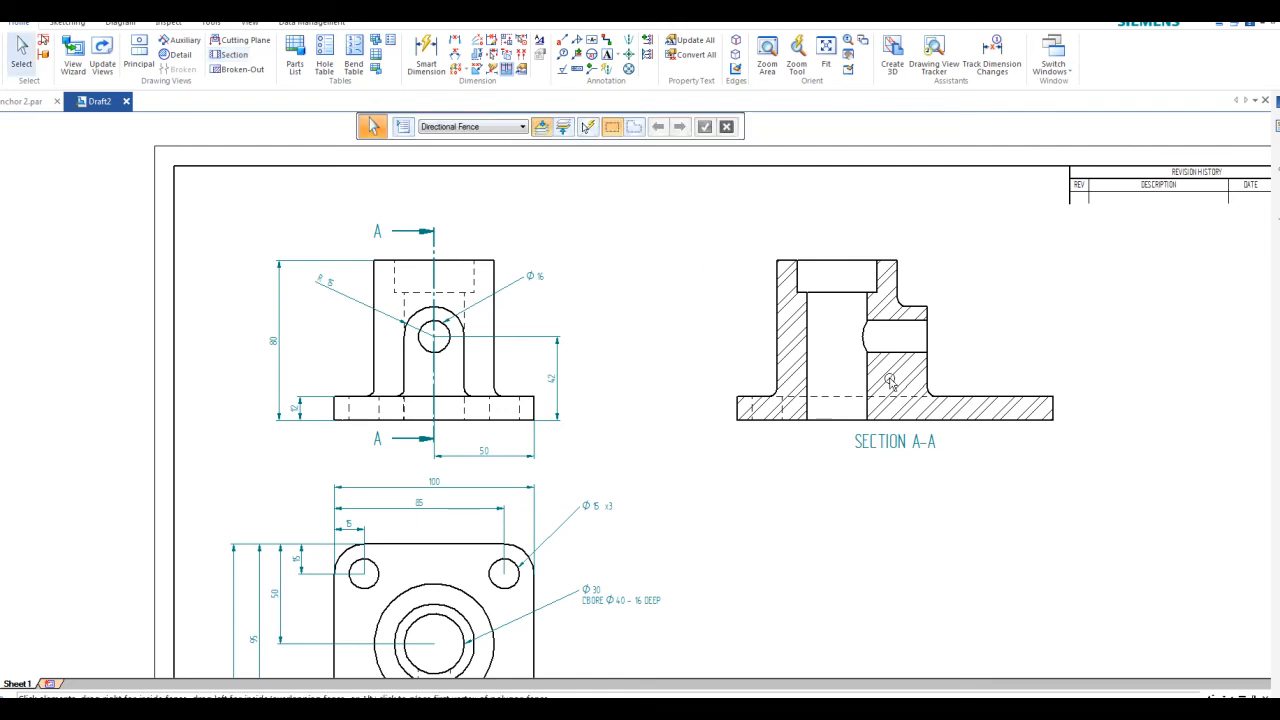
- Turn off the hidden edge style in the display properties of section view A-A
{"action": "scroll", "coordinate": [890, 350], "scroll_direction": "down", "scroll_amount": 2}
{"action": "scroll", "coordinate": [890, 350], "scroll_direction": "up", "scroll_amount": 3}
{"action": "middle_click_drag", "start_coordinate": [891, 354], "coordinate": [823, 265]}
{"action": "scroll", "coordinate": [801, 310], "scroll_direction": "down", "scroll_amount": 2}
{"action": "scroll", "coordinate": [798, 309], "scroll_direction": "up", "scroll_amount": 2}
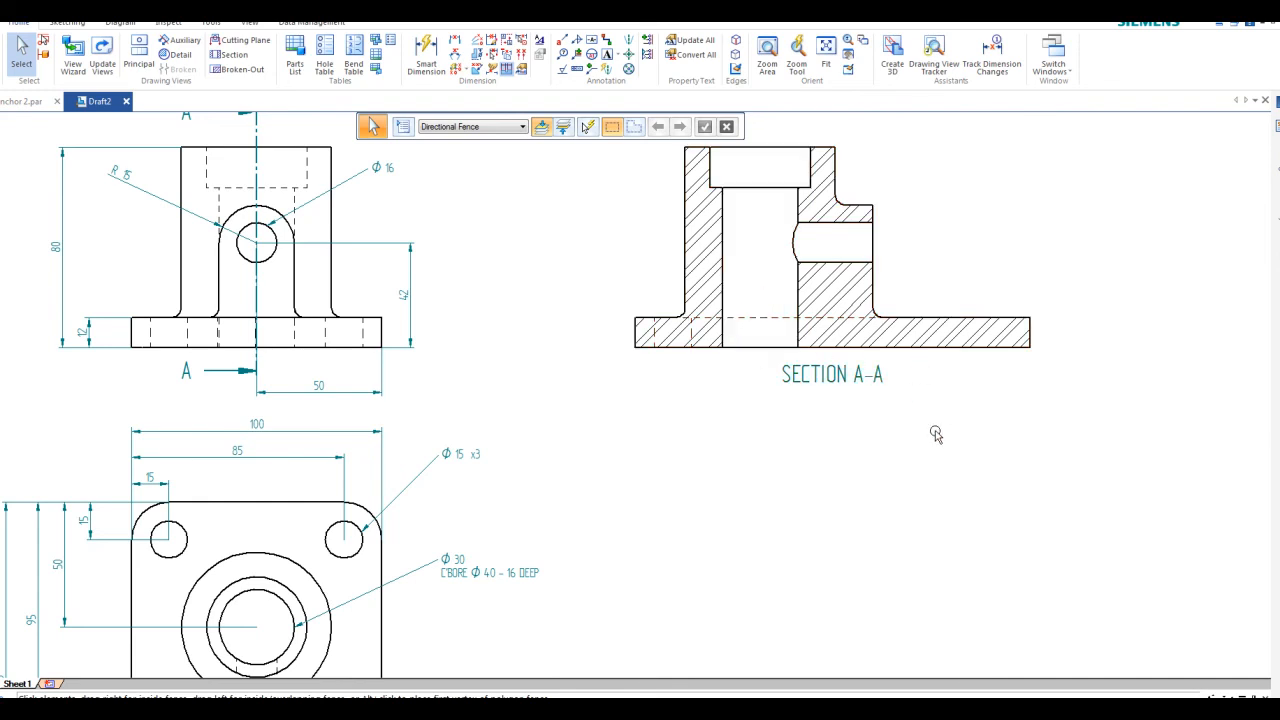
{"action": "left_click", "coordinate": [767, 349]}
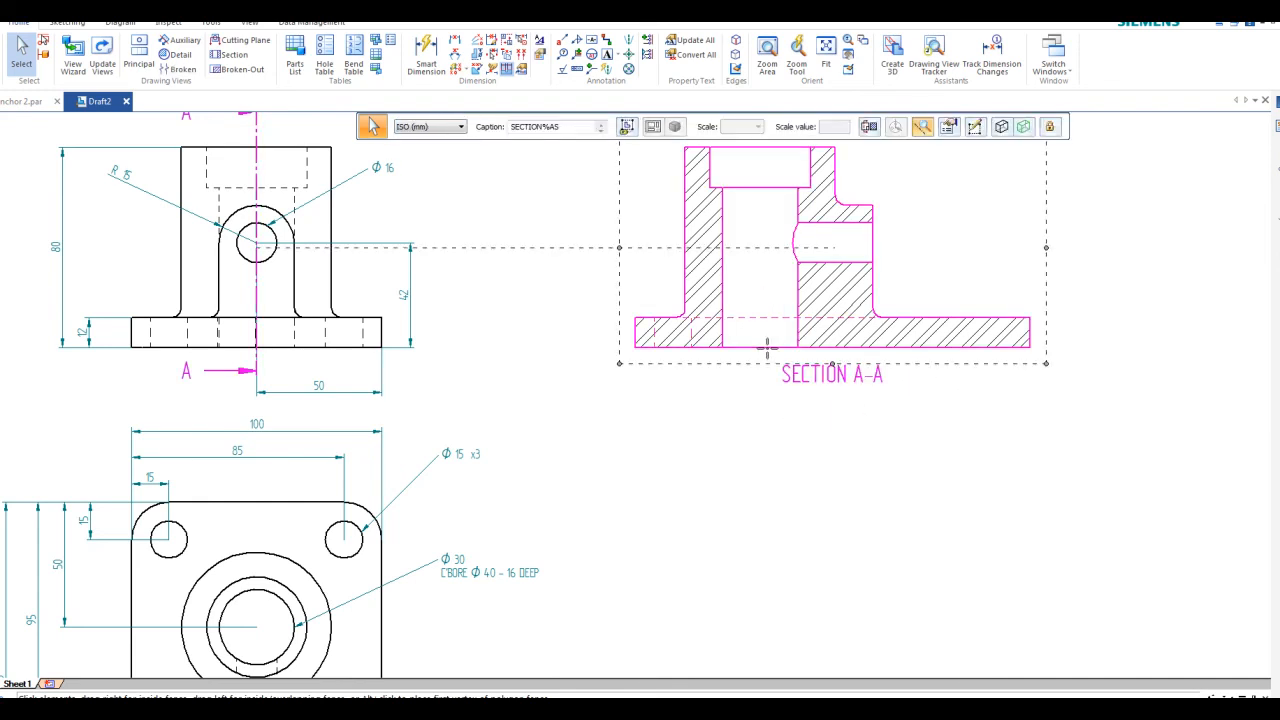
{"action": "right_click", "coordinate": [768, 351]}
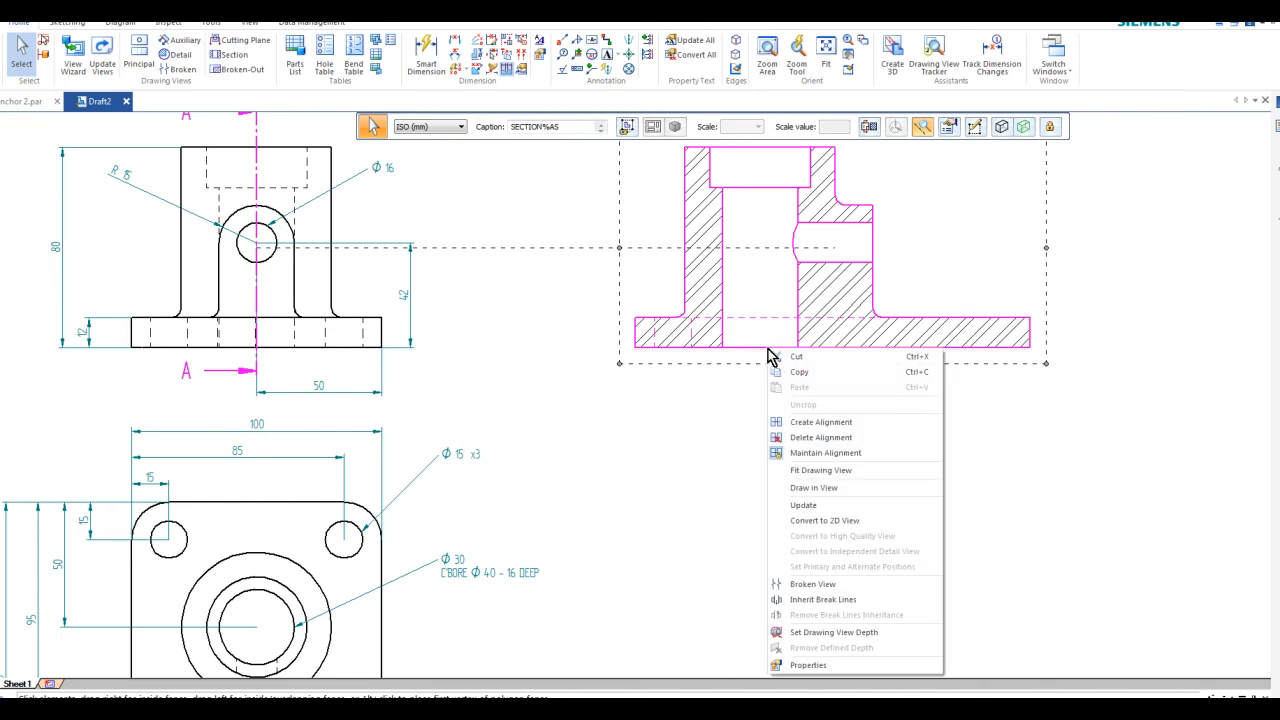
{"action": "left_click", "coordinate": [809, 665]}
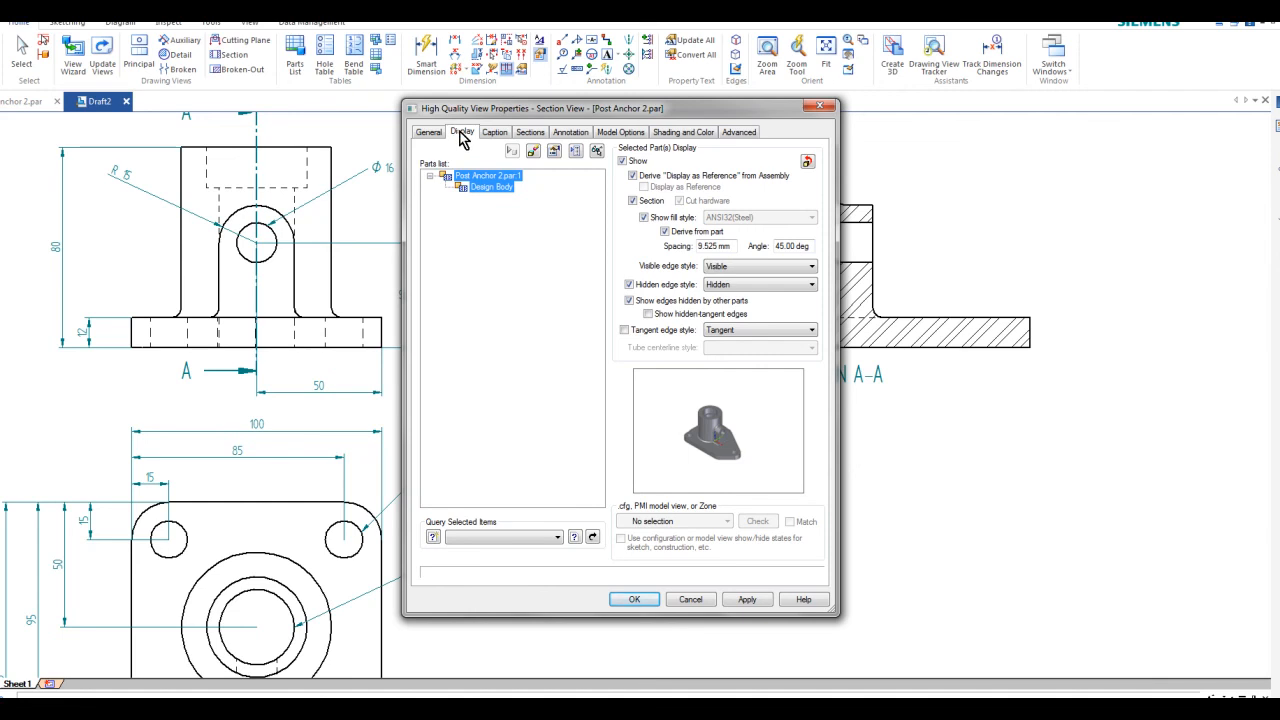
{"action": "left_click", "coordinate": [629, 286]}
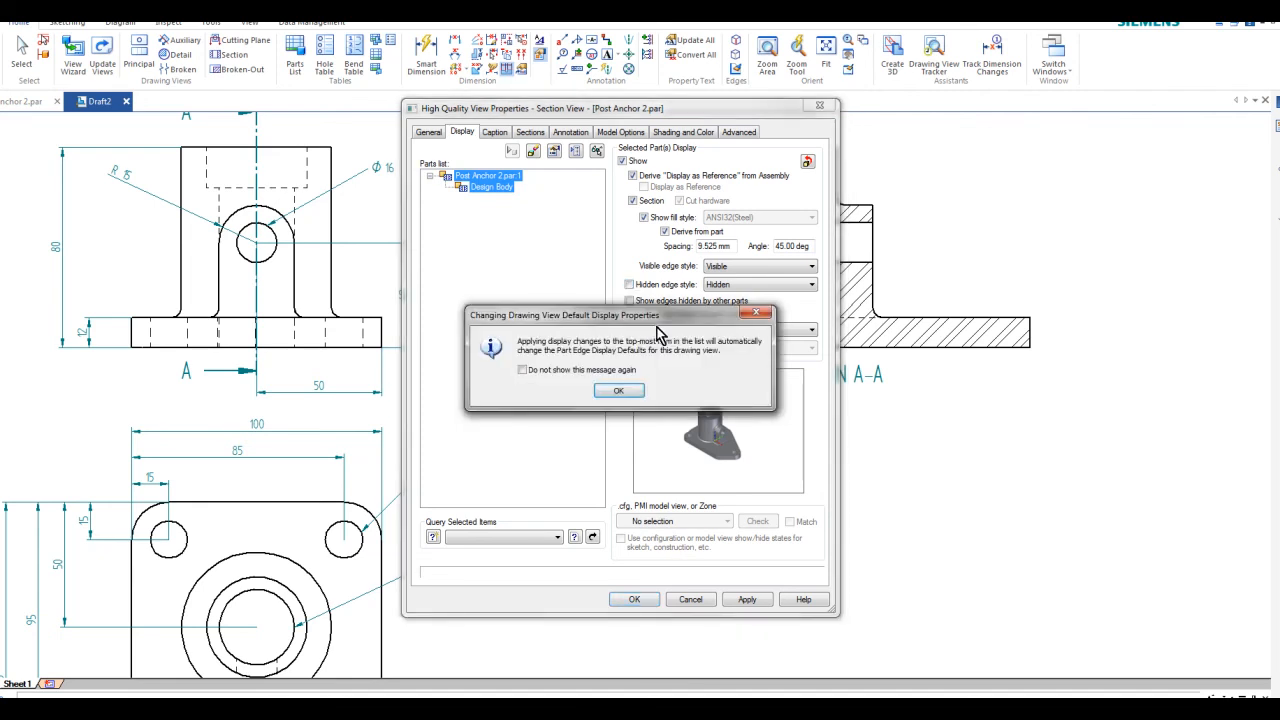
{"action": "left_click", "coordinate": [627, 392]}
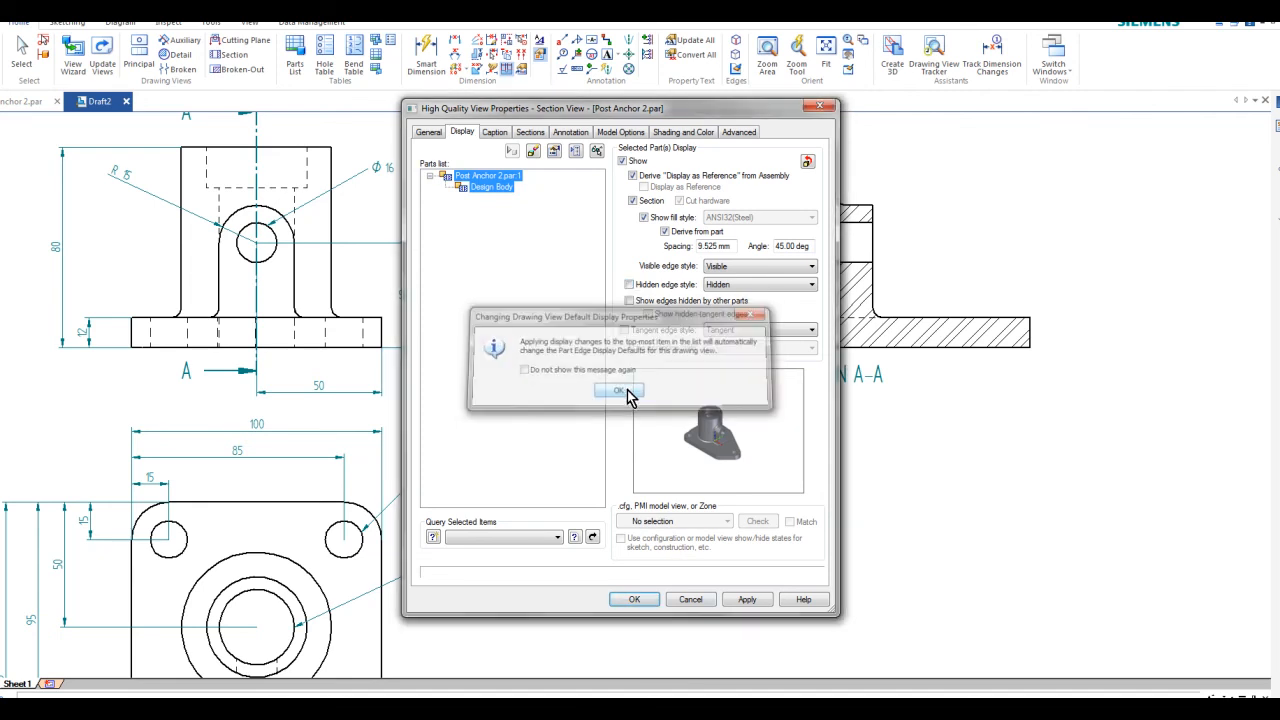
{"action": "left_click", "coordinate": [640, 602]}
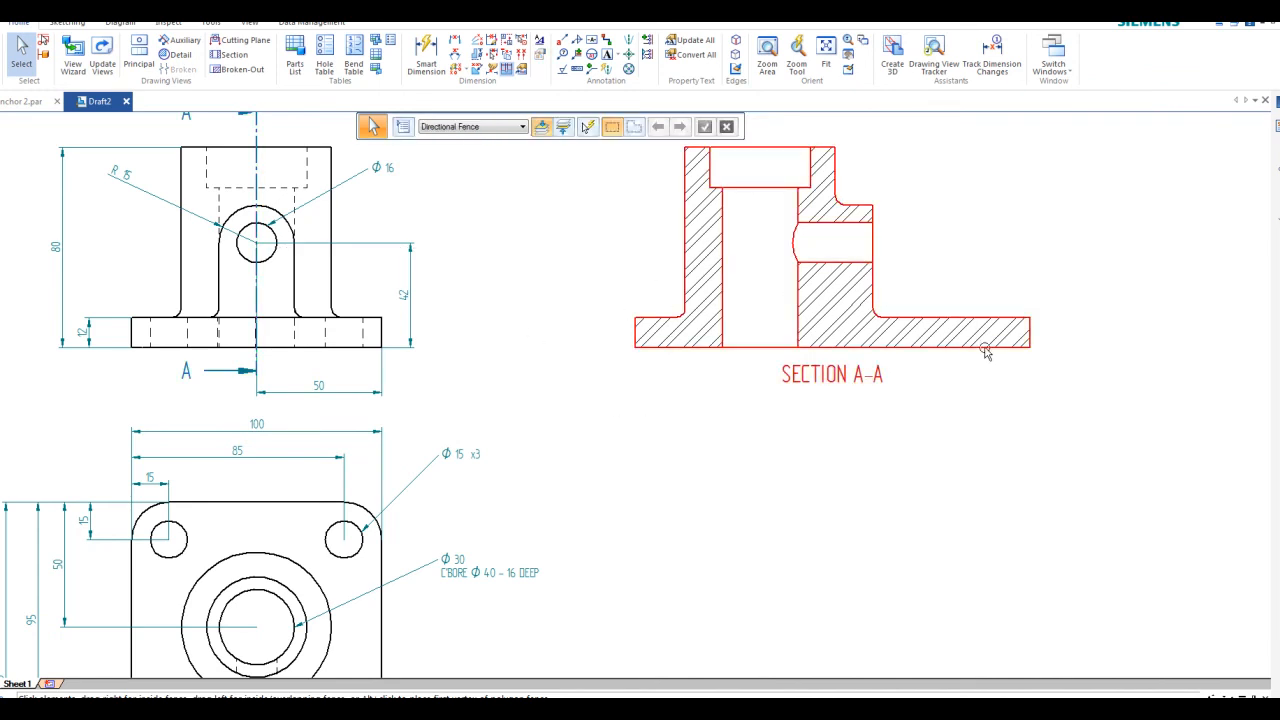
- Create an isometric principal view from the upper view and place it outside the sheet's lower left side
{"action": "scroll", "coordinate": [960, 291], "scroll_direction": "down", "scroll_amount": 3}
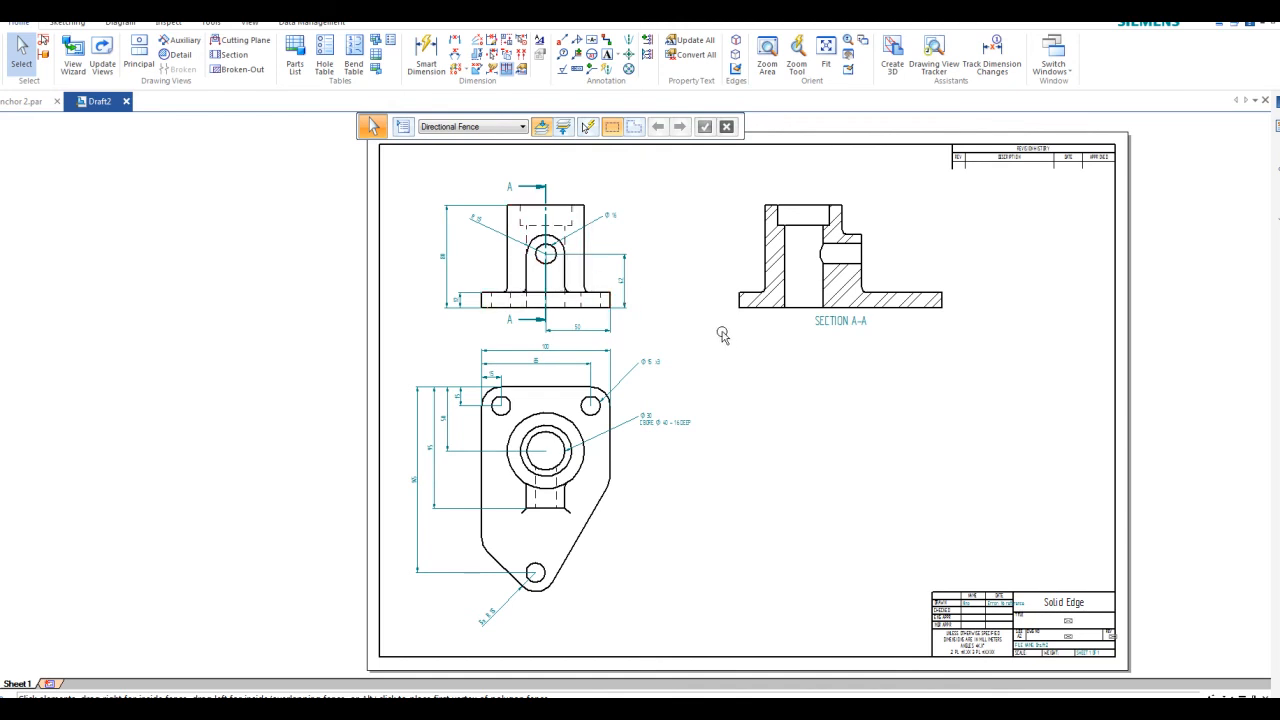
{"action": "scroll", "coordinate": [282, 185], "scroll_direction": "up", "scroll_amount": 1}
{"action": "scroll", "coordinate": [482, 272], "scroll_direction": "down", "scroll_amount": 2}
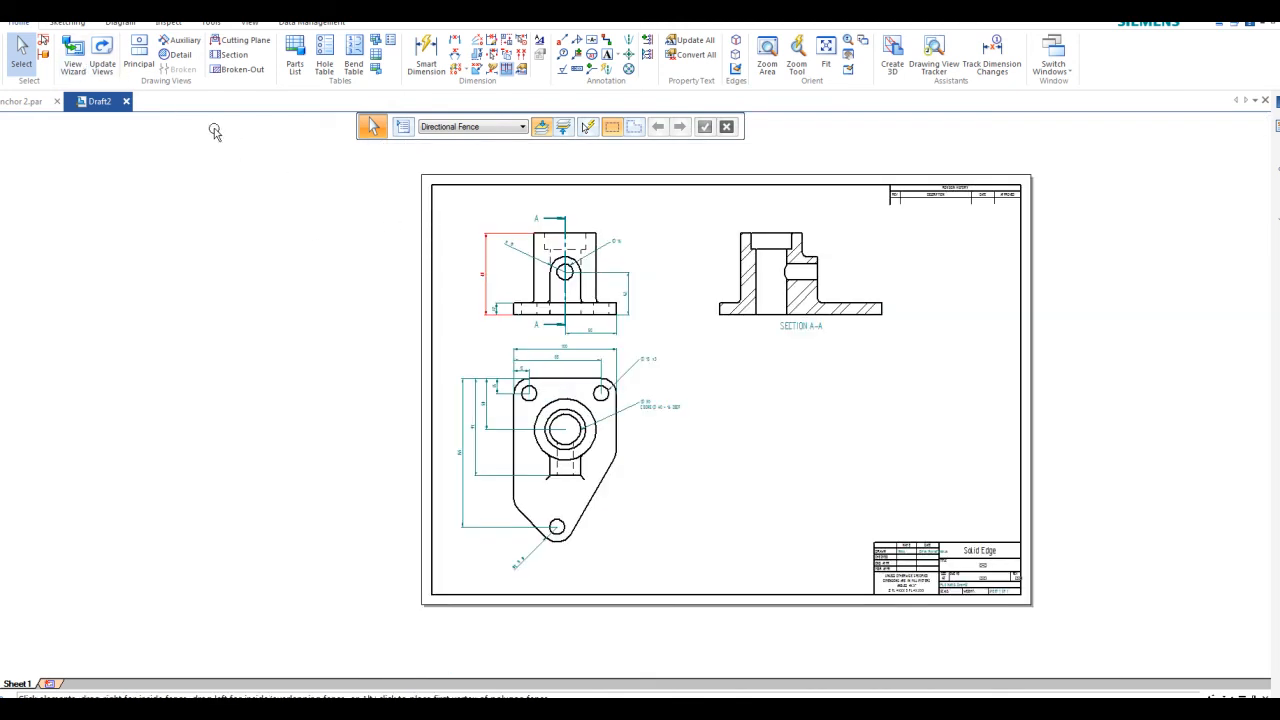
{"action": "left_click", "coordinate": [138, 52]}
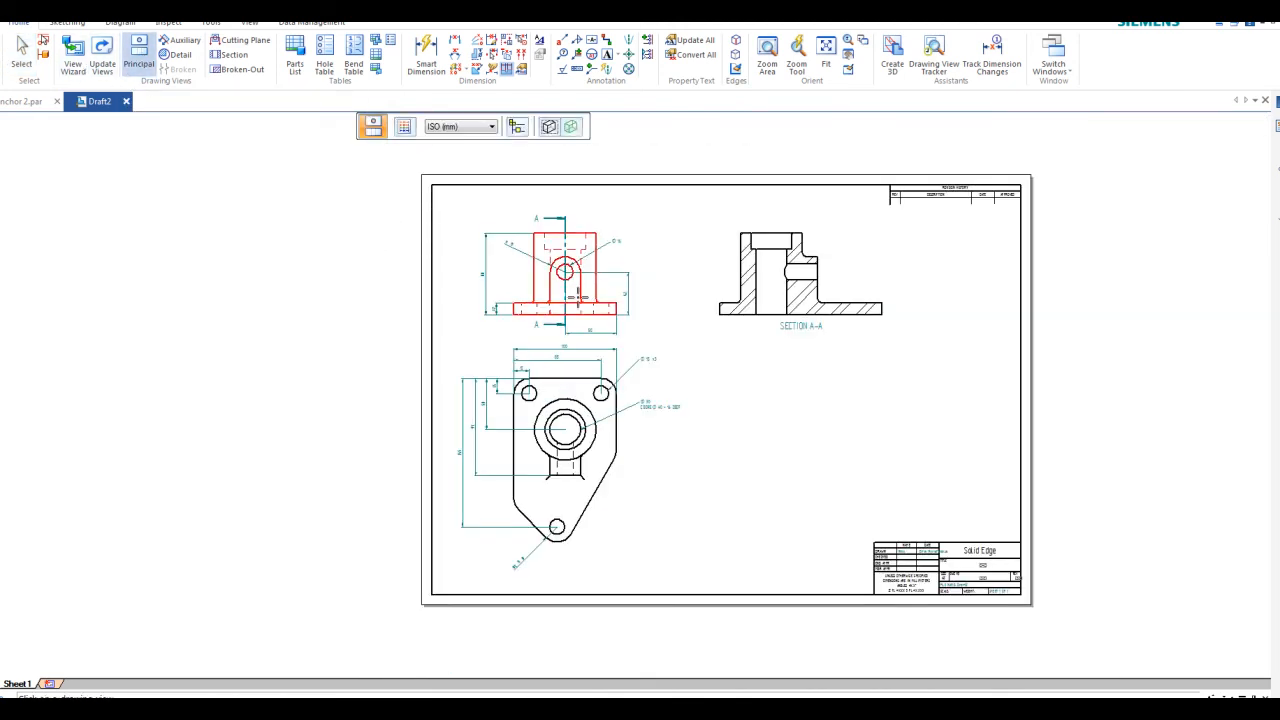
{"action": "left_click", "coordinate": [535, 290]}
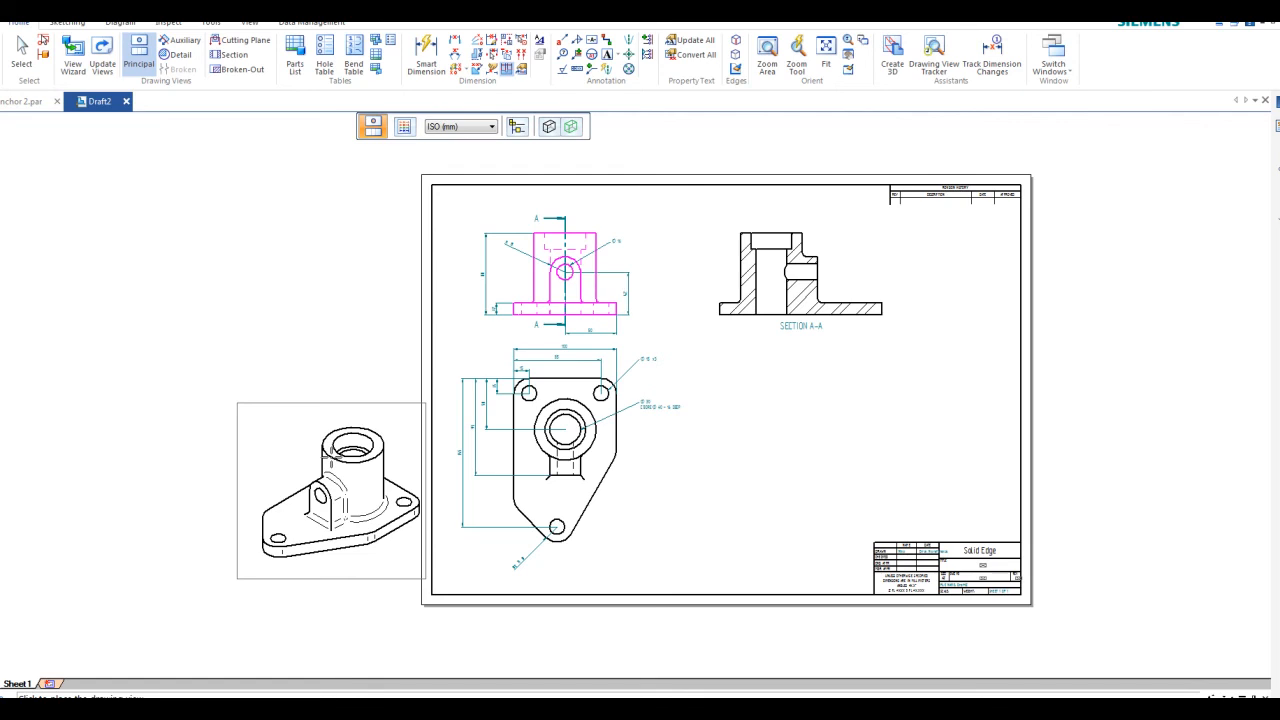
{"action": "left_click", "coordinate": [324, 452]}
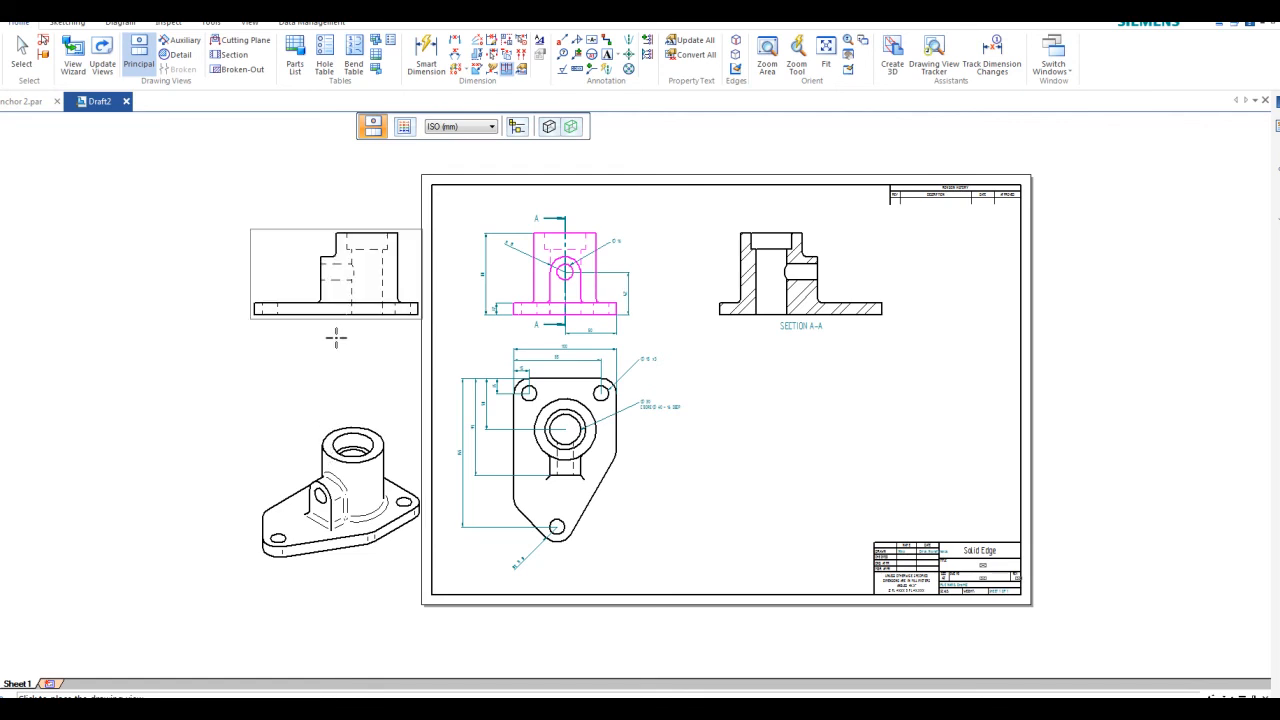
{"action": "key", "text": "Escape"}
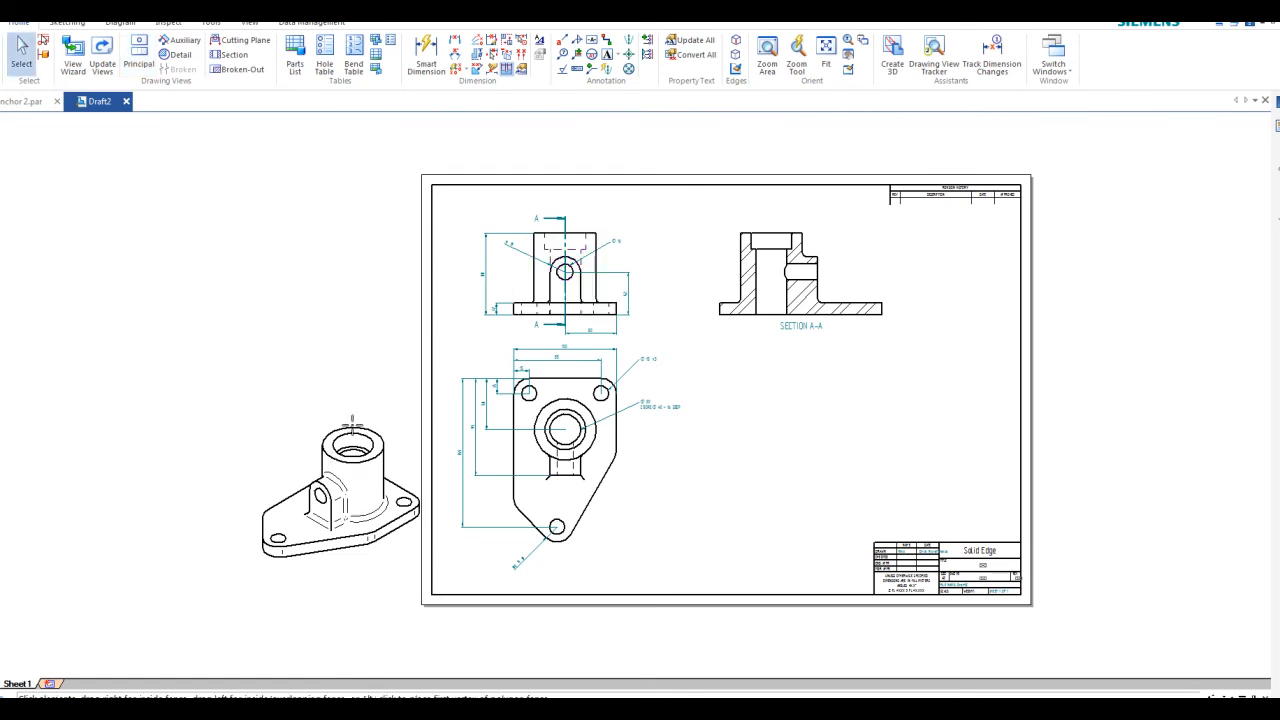
- Move the isometric view onto the sheet, into the empty area below section view A-A
{"action": "left_click", "coordinate": [370, 425]}
{"action": "left_click_drag", "start_coordinate": [370, 425], "coordinate": [830, 378]}
{"action": "scroll", "coordinate": [928, 418], "scroll_direction": "up", "scroll_amount": 2}
{"action": "scroll", "coordinate": [880, 390], "scroll_direction": "down", "scroll_amount": 4}
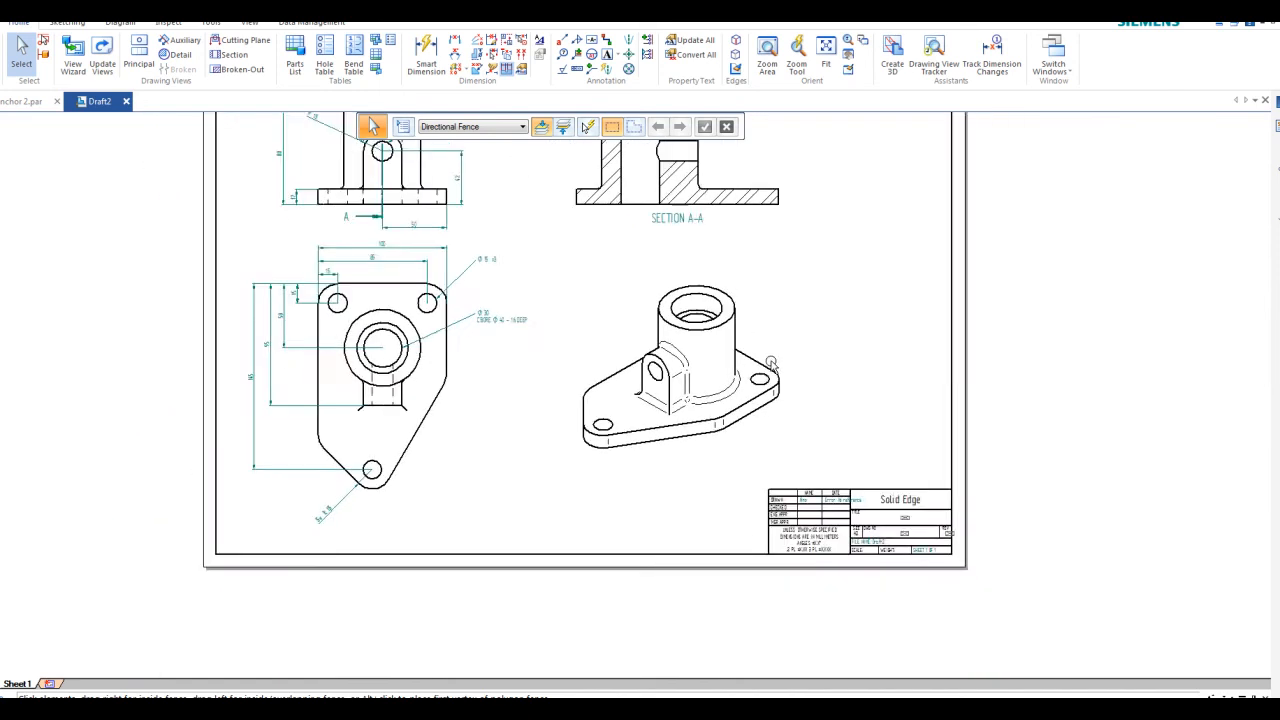
{"action": "scroll", "coordinate": [782, 376], "scroll_direction": "up", "scroll_amount": 1}
{"action": "scroll", "coordinate": [790, 385], "scroll_direction": "up", "scroll_amount": 1}
{"action": "scroll", "coordinate": [851, 443], "scroll_direction": "down", "scroll_amount": 2}
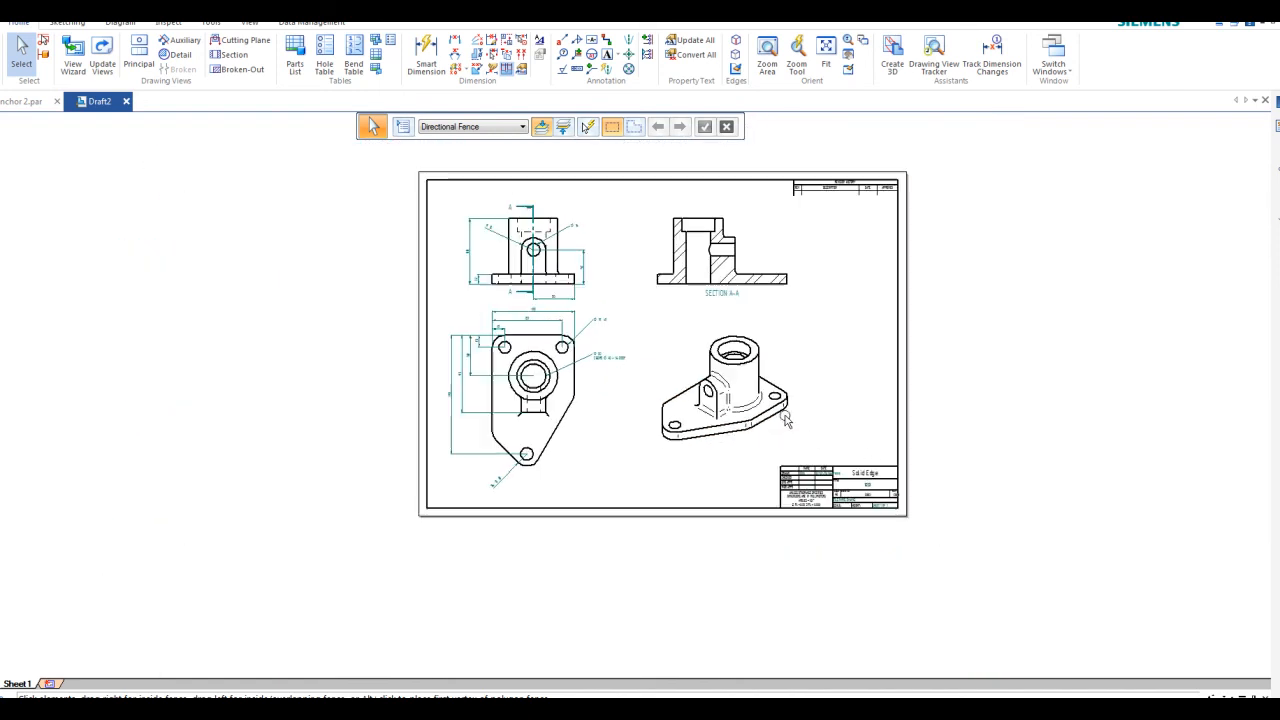
{"action": "scroll", "coordinate": [641, 330], "scroll_direction": "up", "scroll_amount": 1}
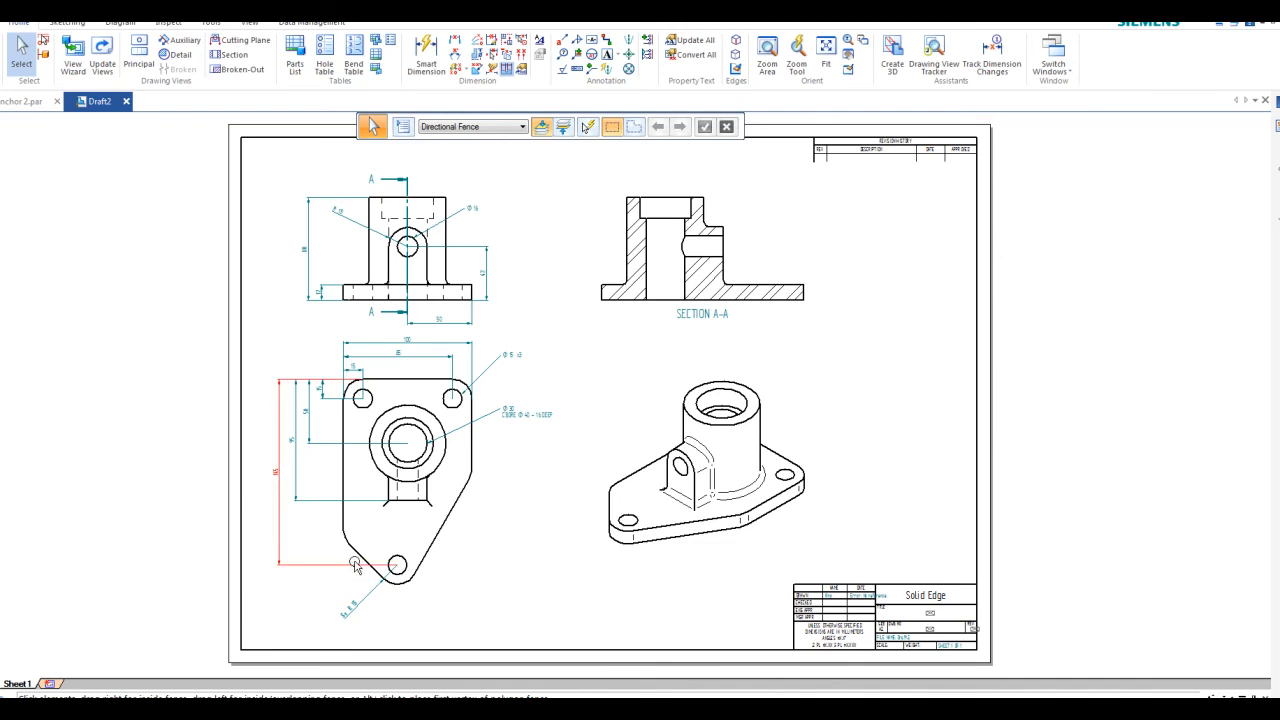
- Dimension the angle between the lower view's left vertical edge and its lower-left slanted edge, placing the dimension below the corner
{"action": "scroll", "coordinate": [357, 566], "scroll_direction": "up", "scroll_amount": 3}
{"action": "middle_click_drag", "start_coordinate": [338, 541], "coordinate": [381, 474]}
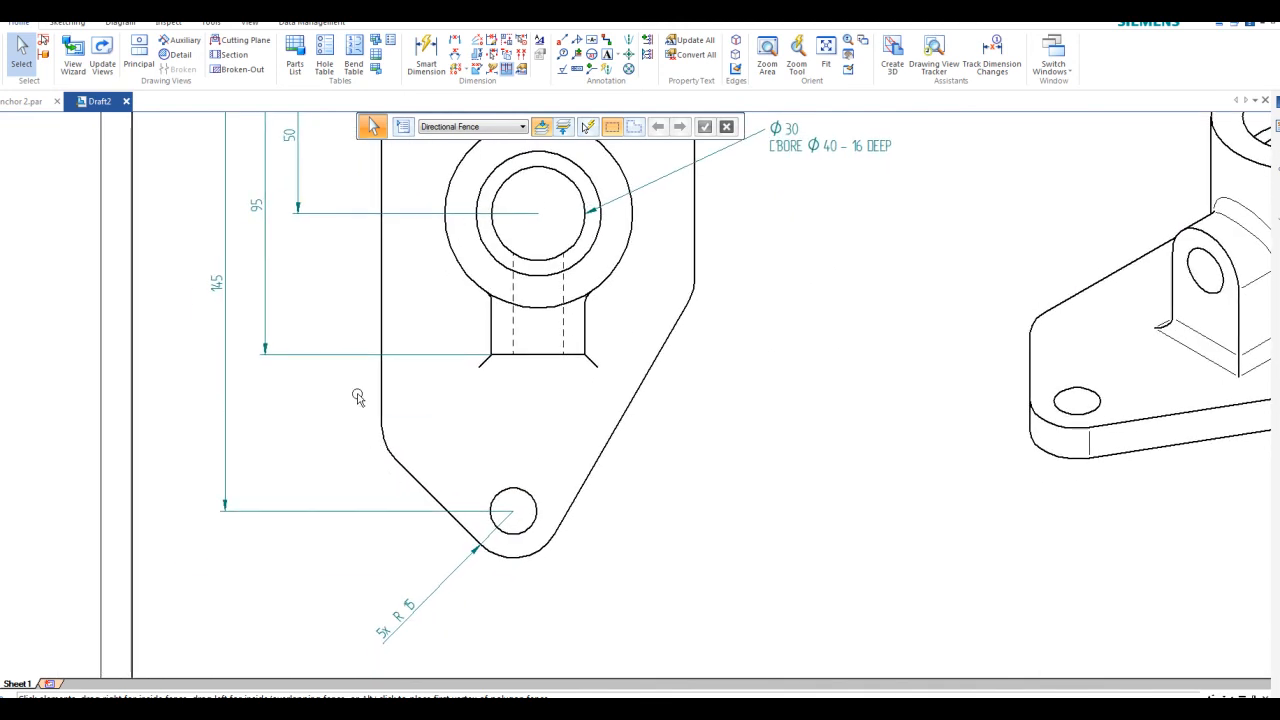
{"action": "left_click", "coordinate": [456, 54]}
{"action": "left_click", "coordinate": [382, 387]}
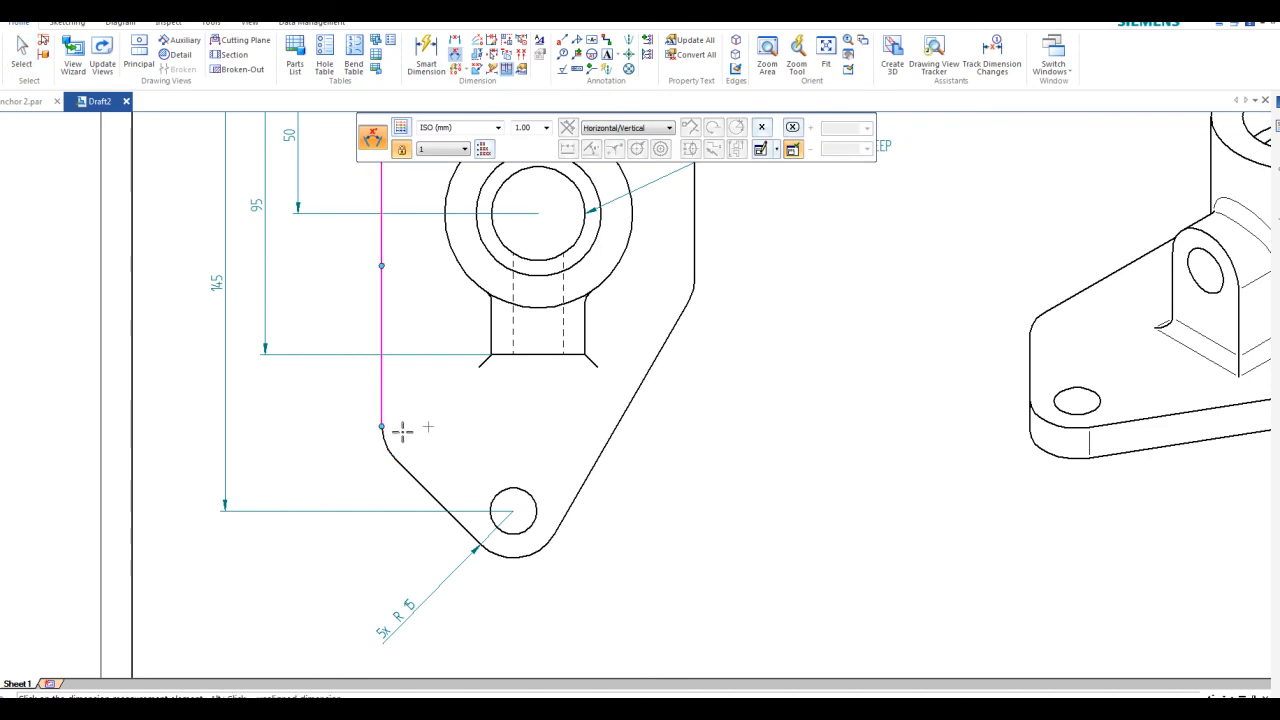
{"action": "left_click", "coordinate": [418, 478]}
{"action": "left_click", "coordinate": [396, 542]}
- Dimension the angle between the lower view's right vertical edge and its long slanted edge, placing the dimension outside the outline
{"action": "left_click", "coordinate": [667, 343]}
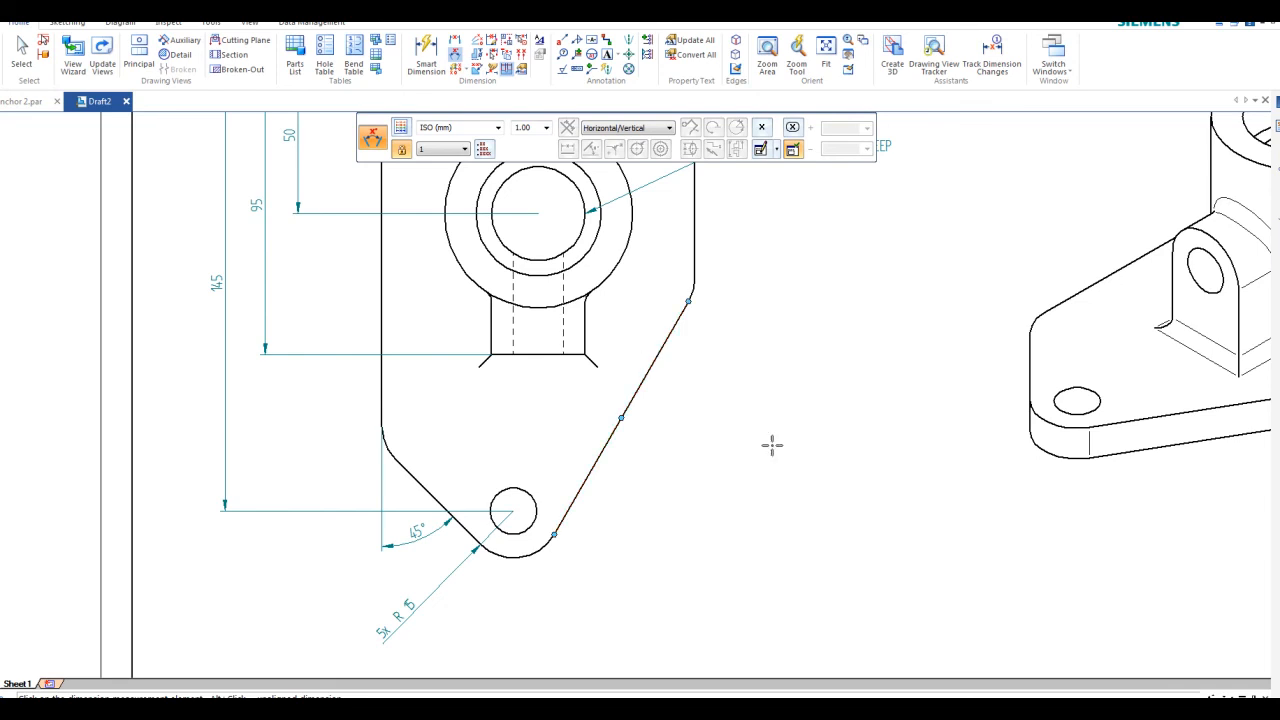
{"action": "left_click", "coordinate": [456, 53]}
{"action": "left_click", "coordinate": [694, 236]}
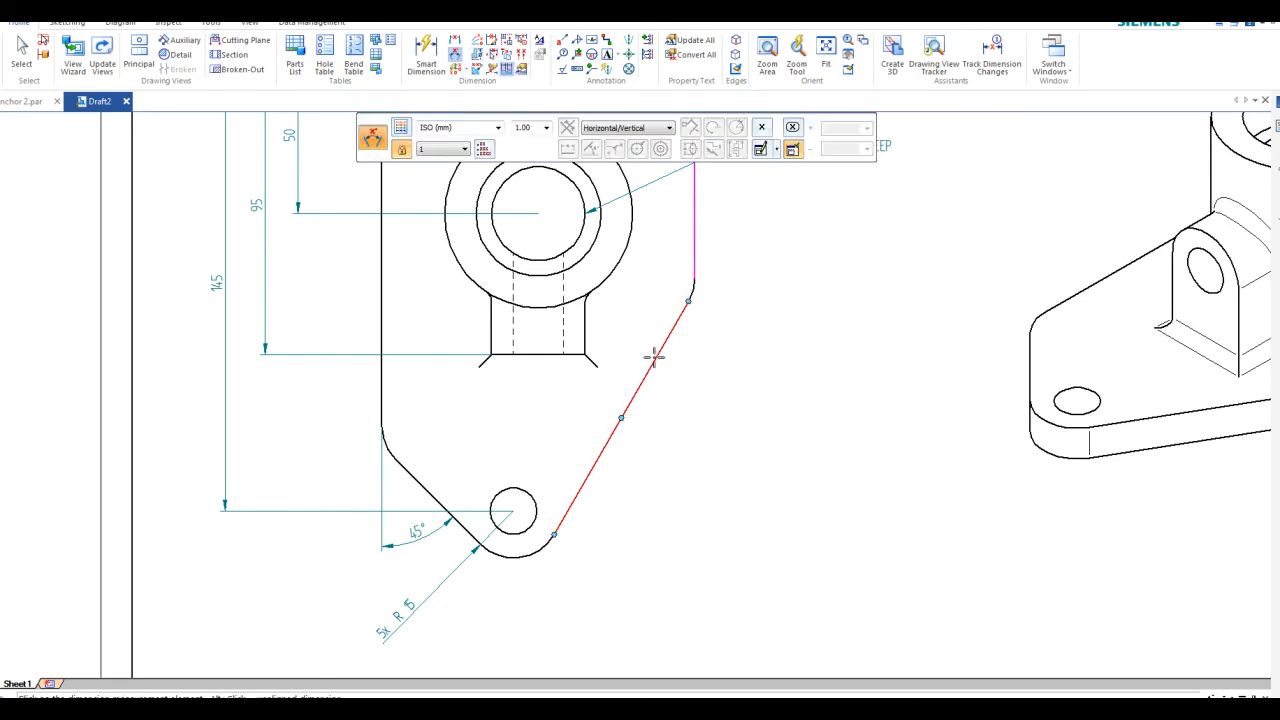
{"action": "left_click", "coordinate": [655, 357]}
{"action": "left_click", "coordinate": [674, 421]}
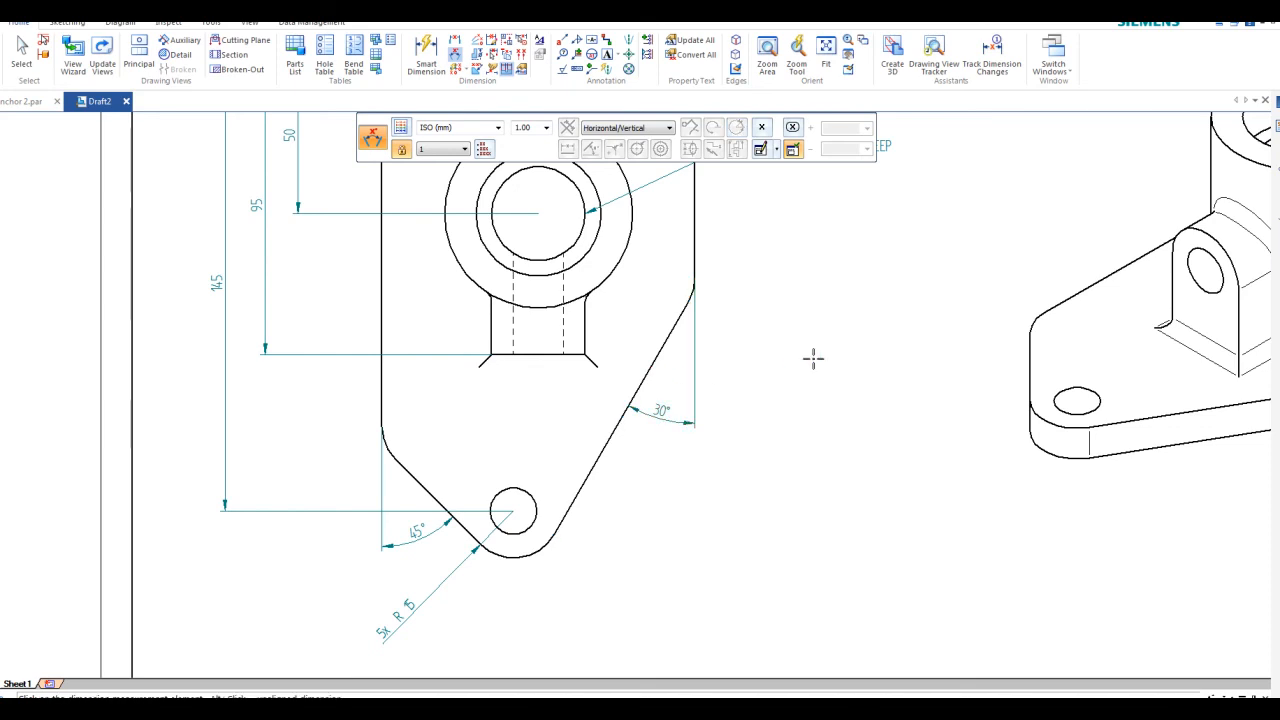
{"action": "key", "text": "Escape"}
- Examine the lower view's dimensions, the arrangement of the views on the sheet and the title block's fields
{"action": "scroll", "coordinate": [770, 358], "scroll_direction": "down", "scroll_amount": 4}
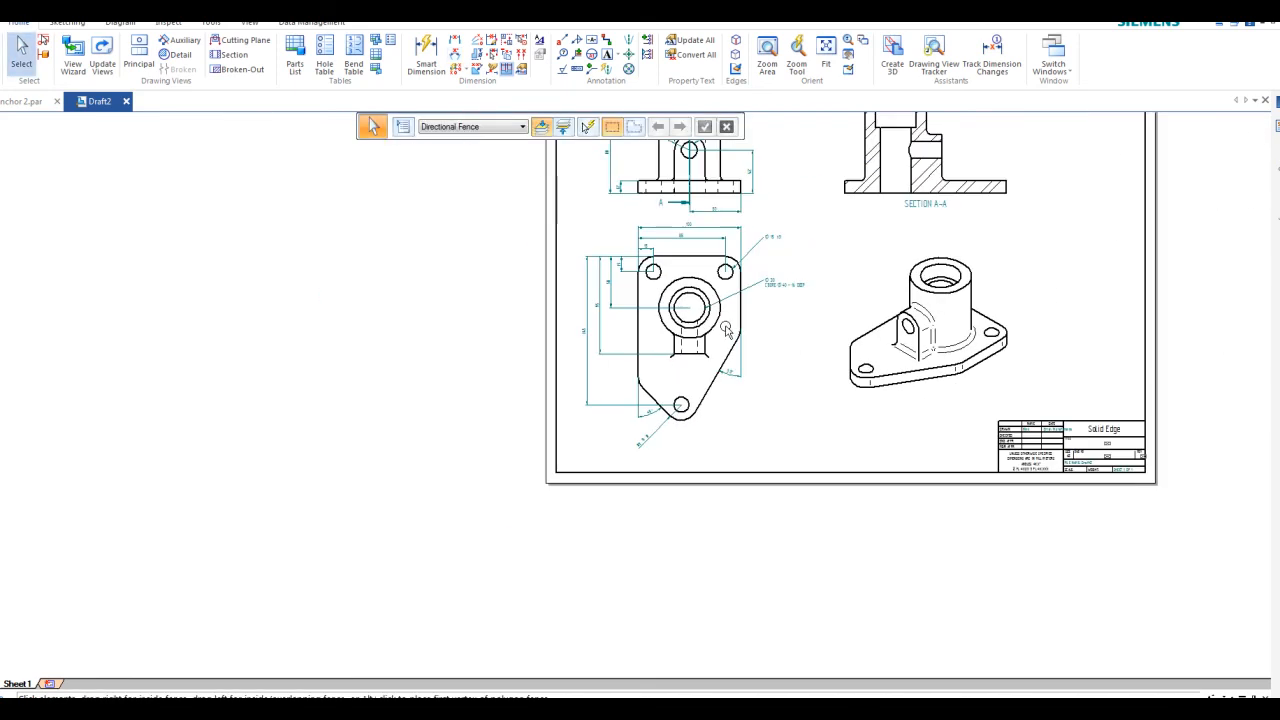
{"action": "scroll", "coordinate": [760, 357], "scroll_direction": "up", "scroll_amount": 2}
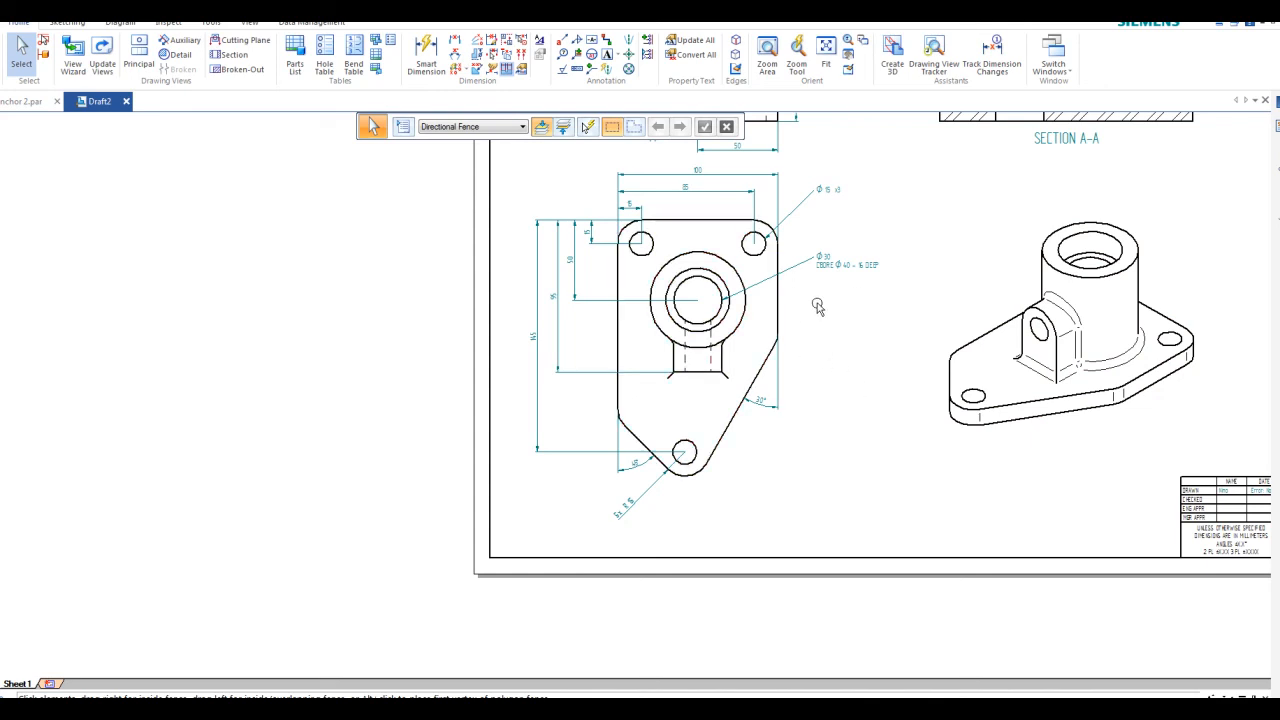
{"action": "middle_click_drag", "start_coordinate": [817, 307], "coordinate": [766, 320]}
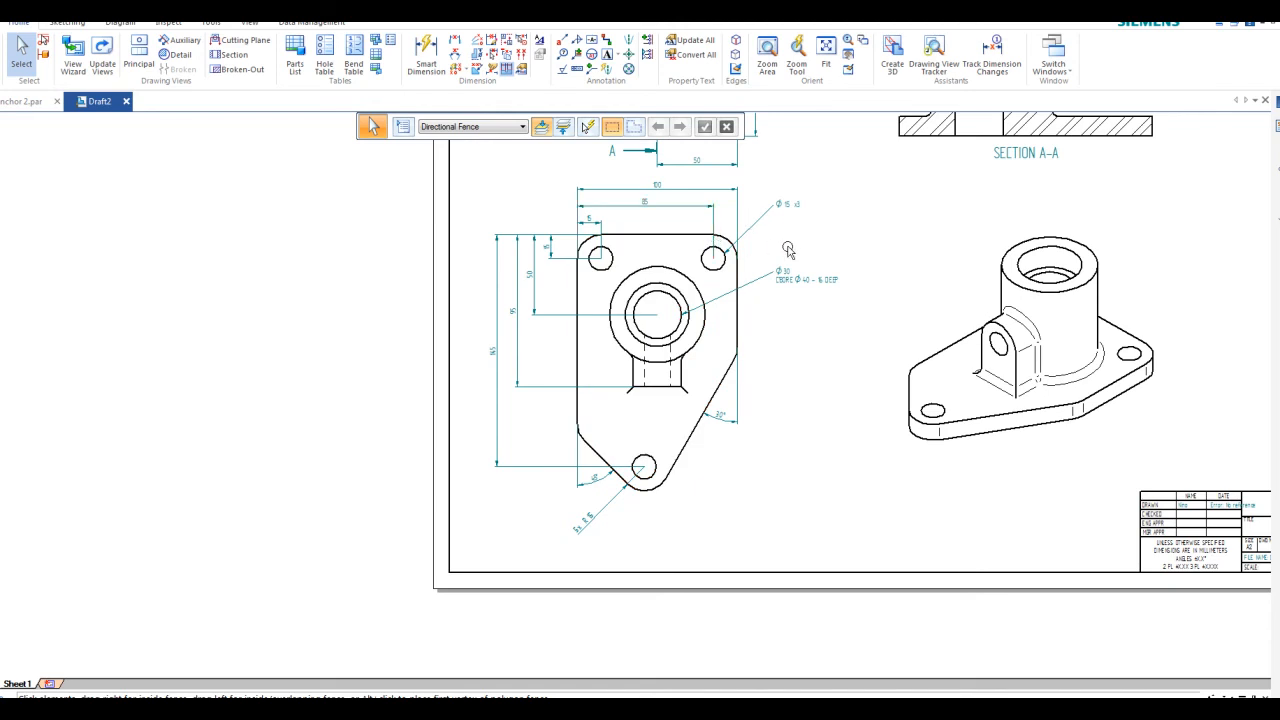
{"action": "key", "text": "ctrl+f"}
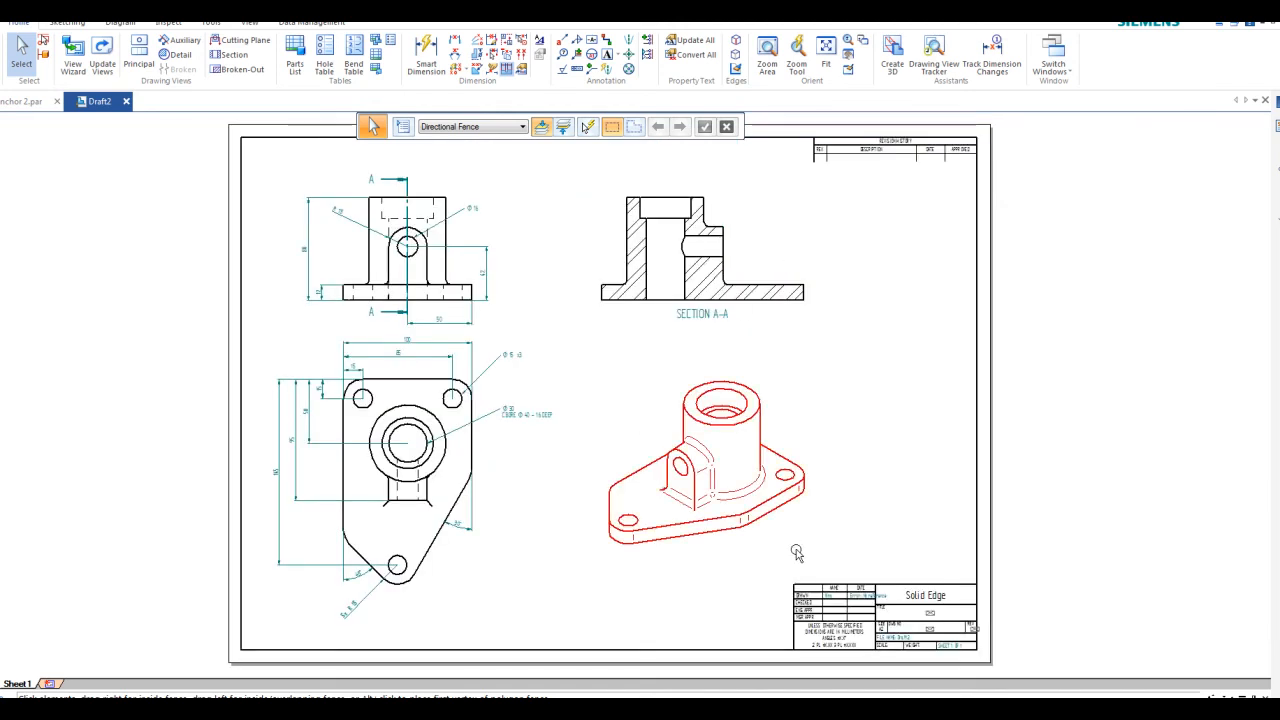
{"action": "scroll", "coordinate": [941, 637], "scroll_direction": "up", "scroll_amount": 5}
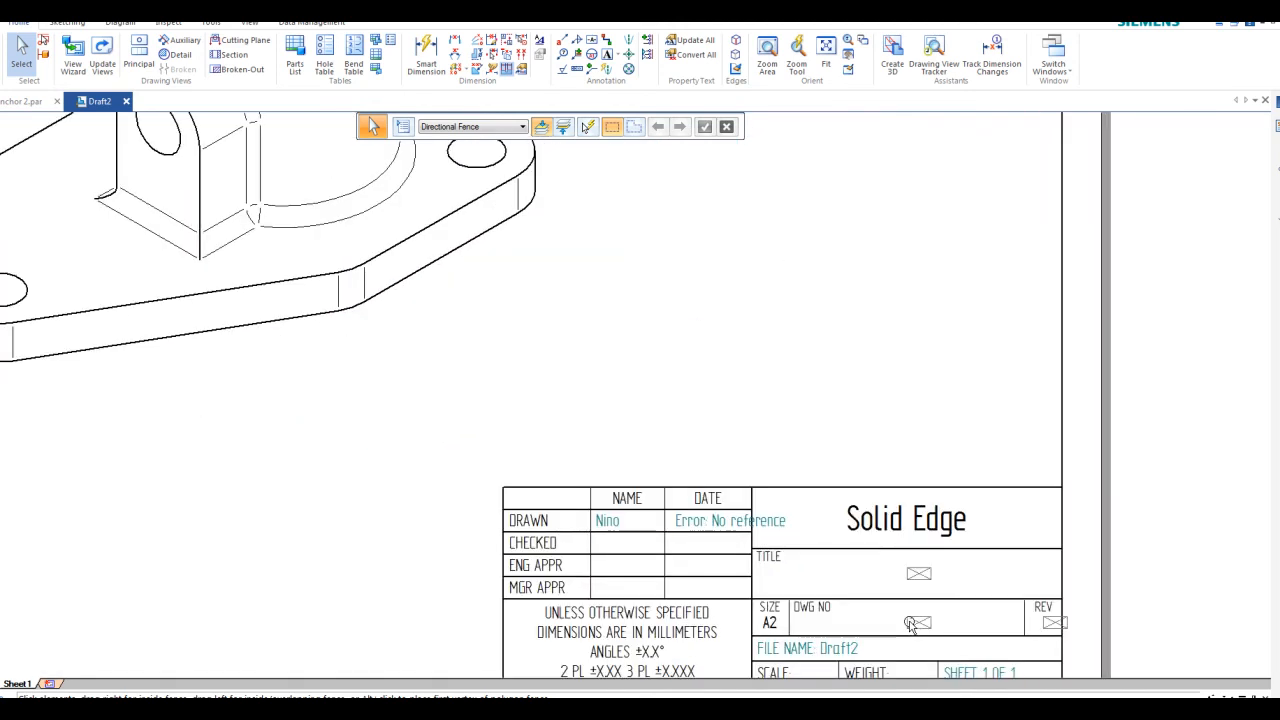
{"action": "scroll", "coordinate": [858, 565], "scroll_direction": "down", "scroll_amount": 1}
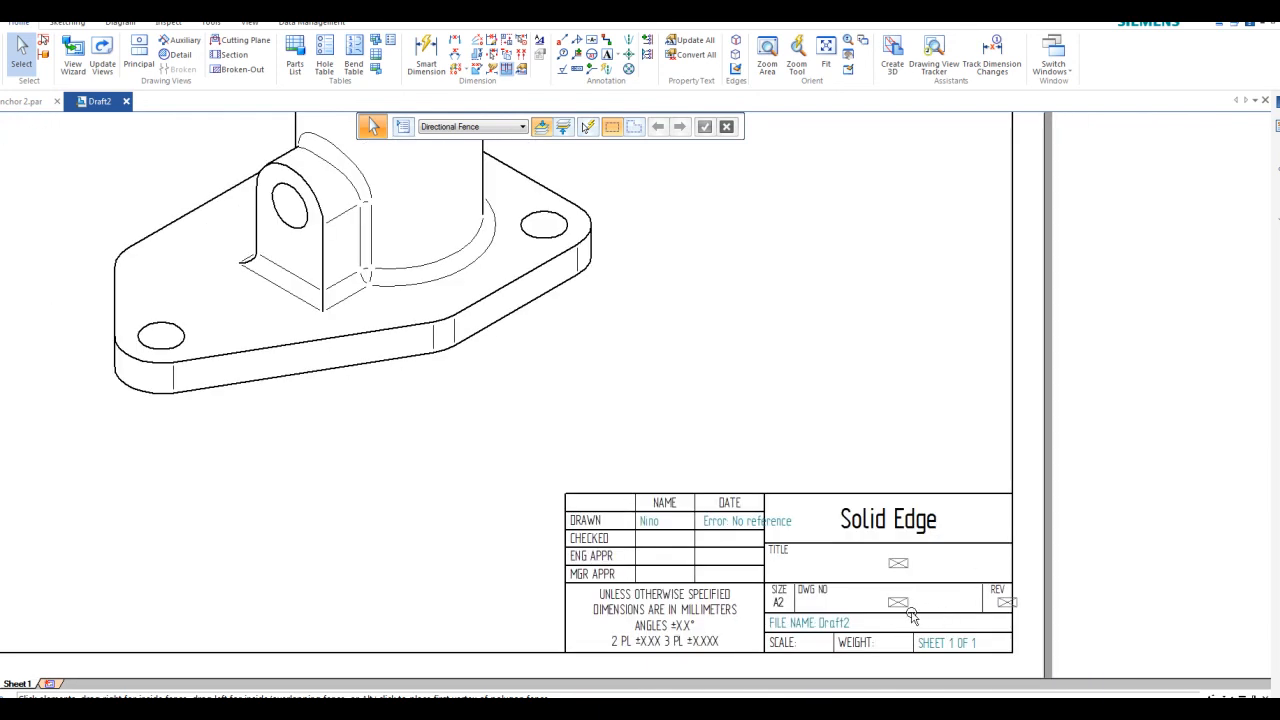
{"action": "scroll", "coordinate": [815, 459], "scroll_direction": "down", "scroll_amount": 1}
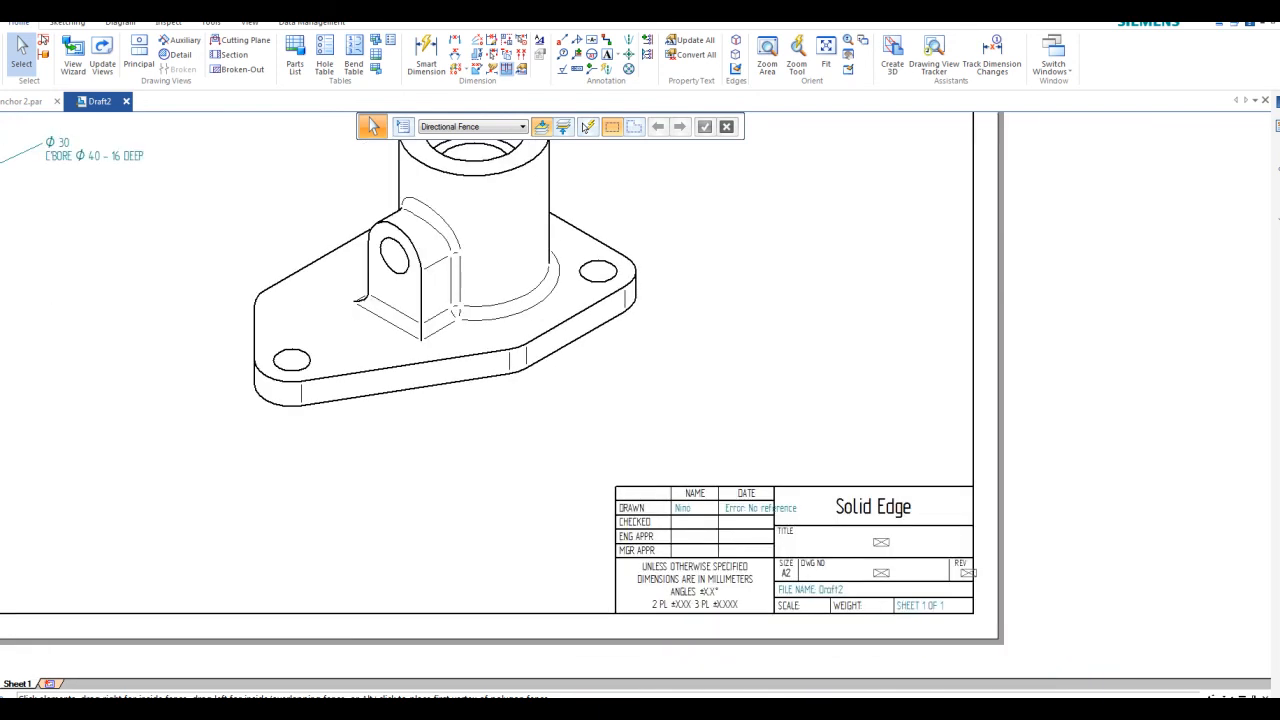
{"action": "left_click", "coordinate": [1230, 697]}
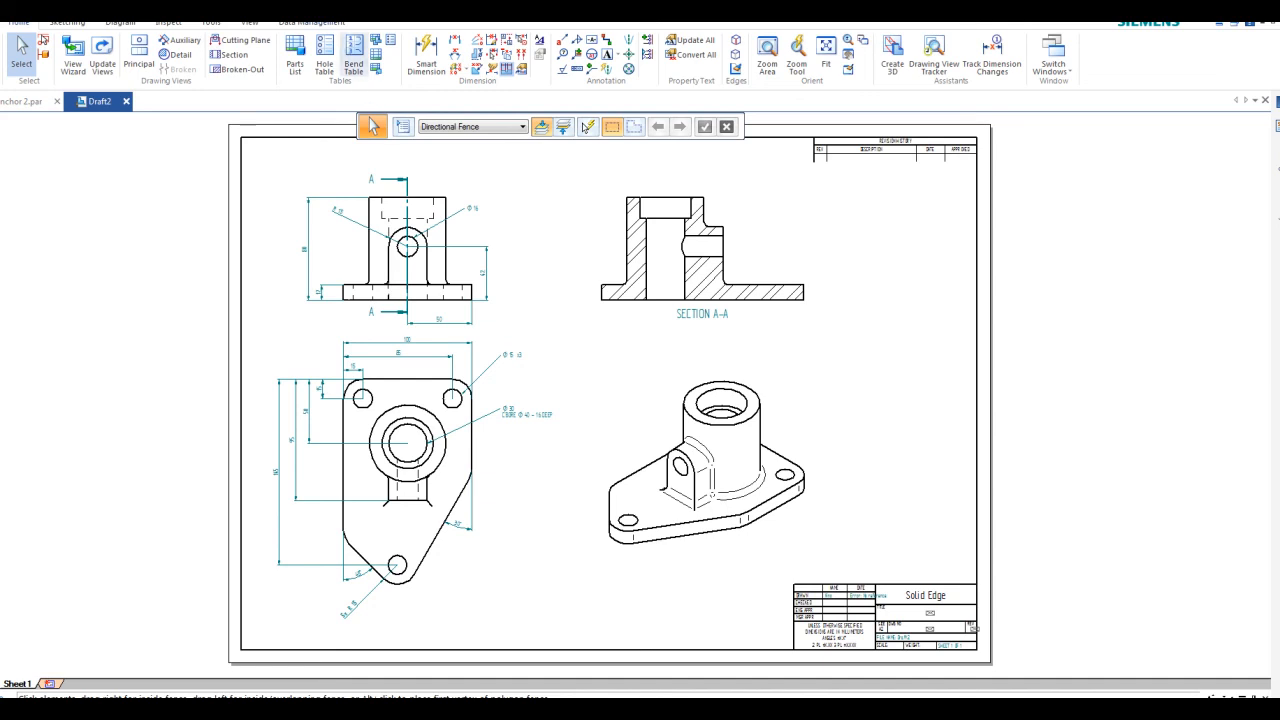
- Enter "Post Anchor-Steel" as the title in the draft's file properties
{"action": "left_click", "coordinate": [294, 23]}
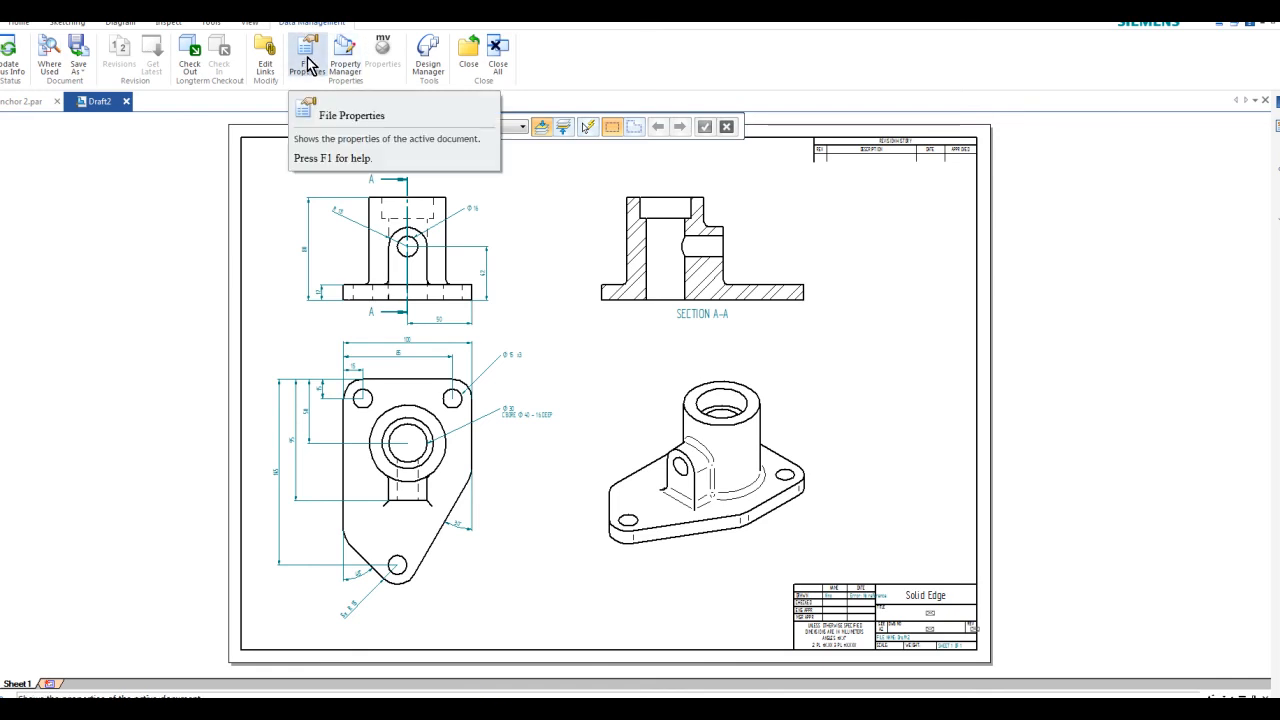
{"action": "left_click", "coordinate": [309, 62]}
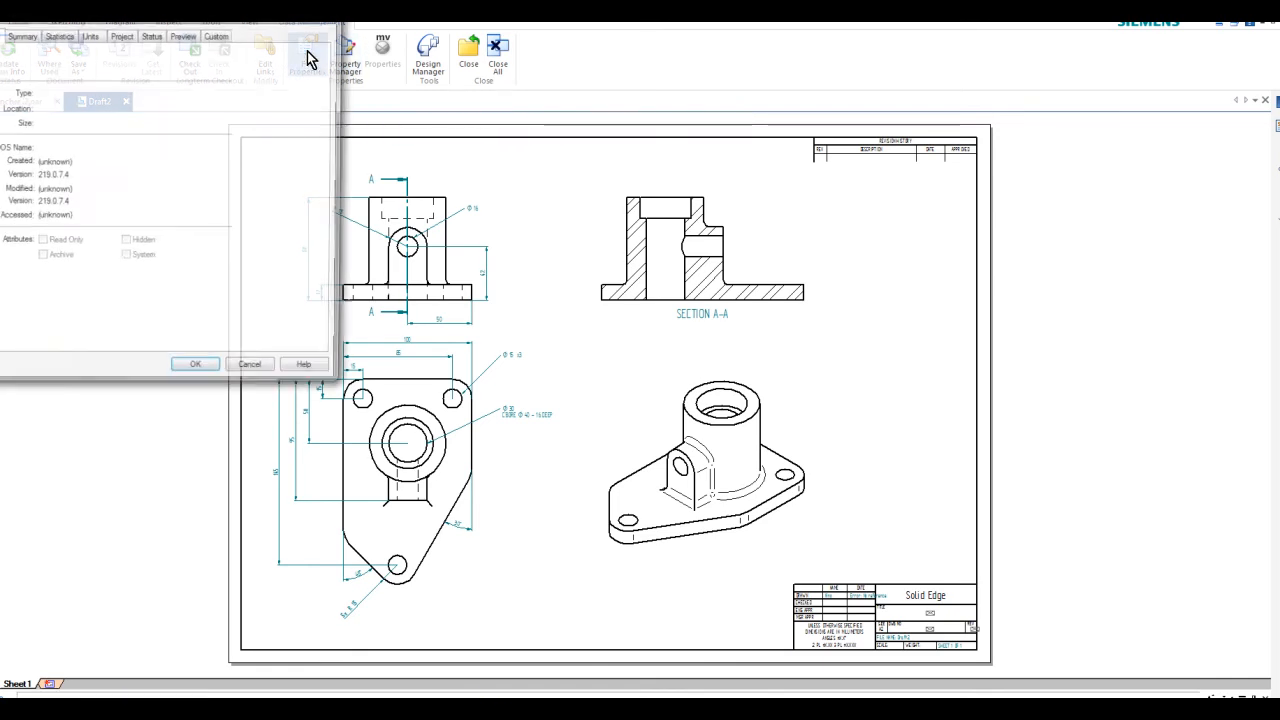
{"action": "left_click_drag", "start_coordinate": [216, 12], "coordinate": [940, 128]}
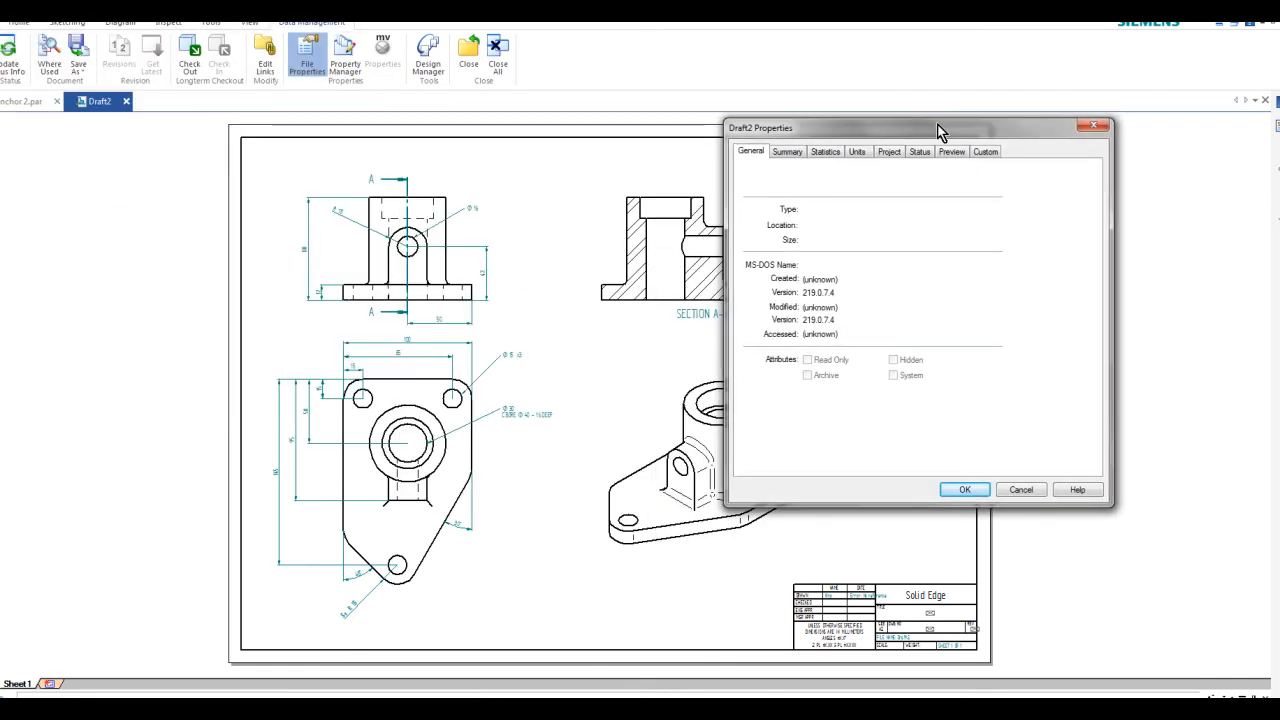
{"action": "left_click", "coordinate": [789, 153]}
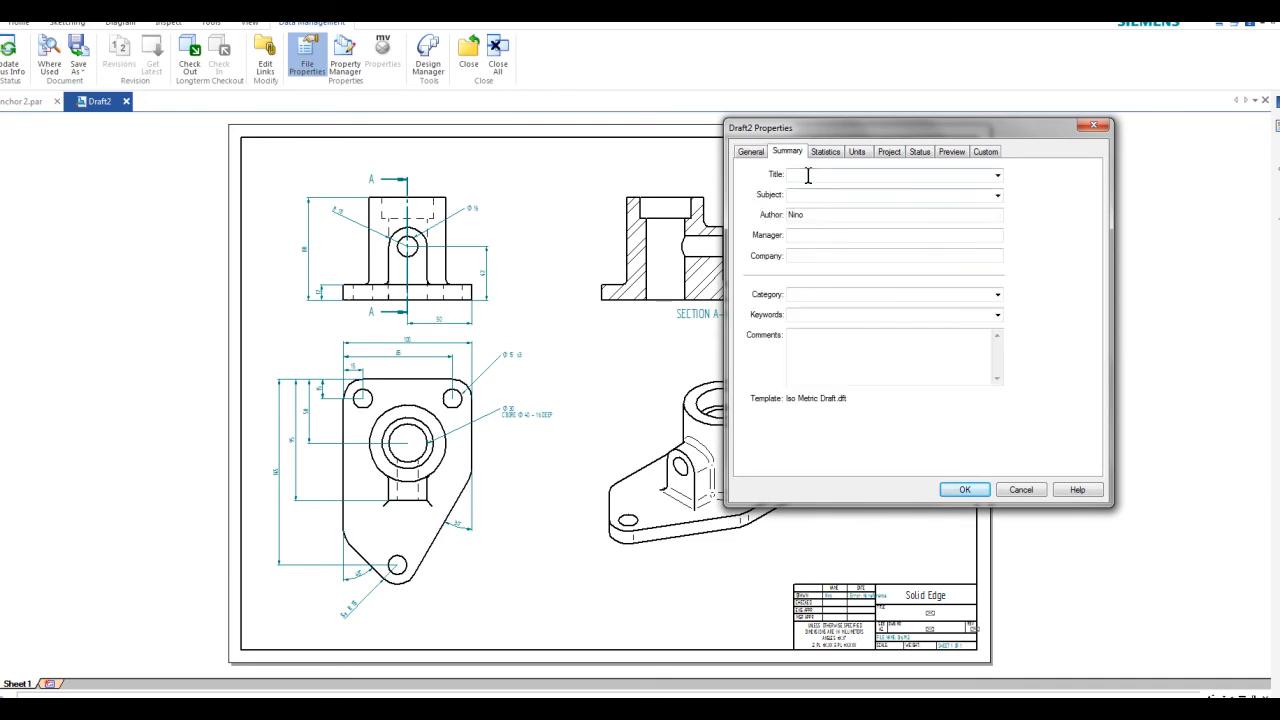
{"action": "type", "text": "Post Anchor-Steel"}
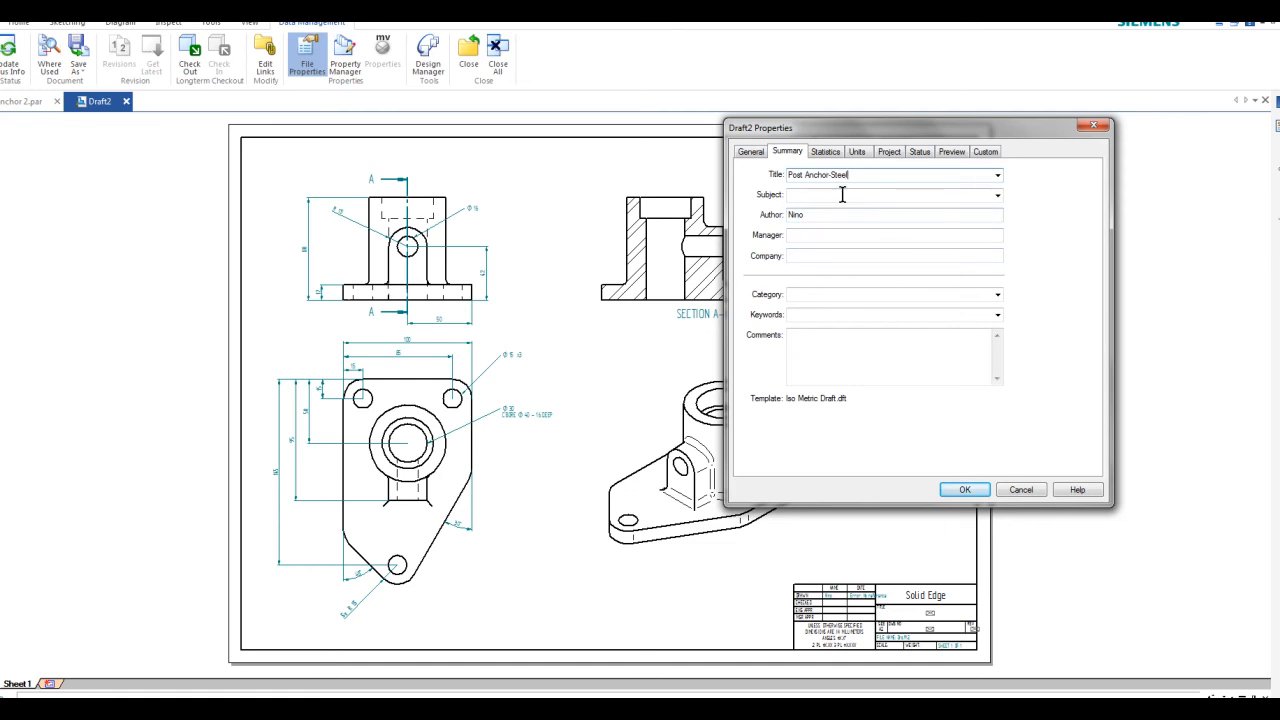
- Set the project properties to document number PAS-10652020 and revision number 0, and apply the file properties
{"action": "left_click", "coordinate": [891, 152]}
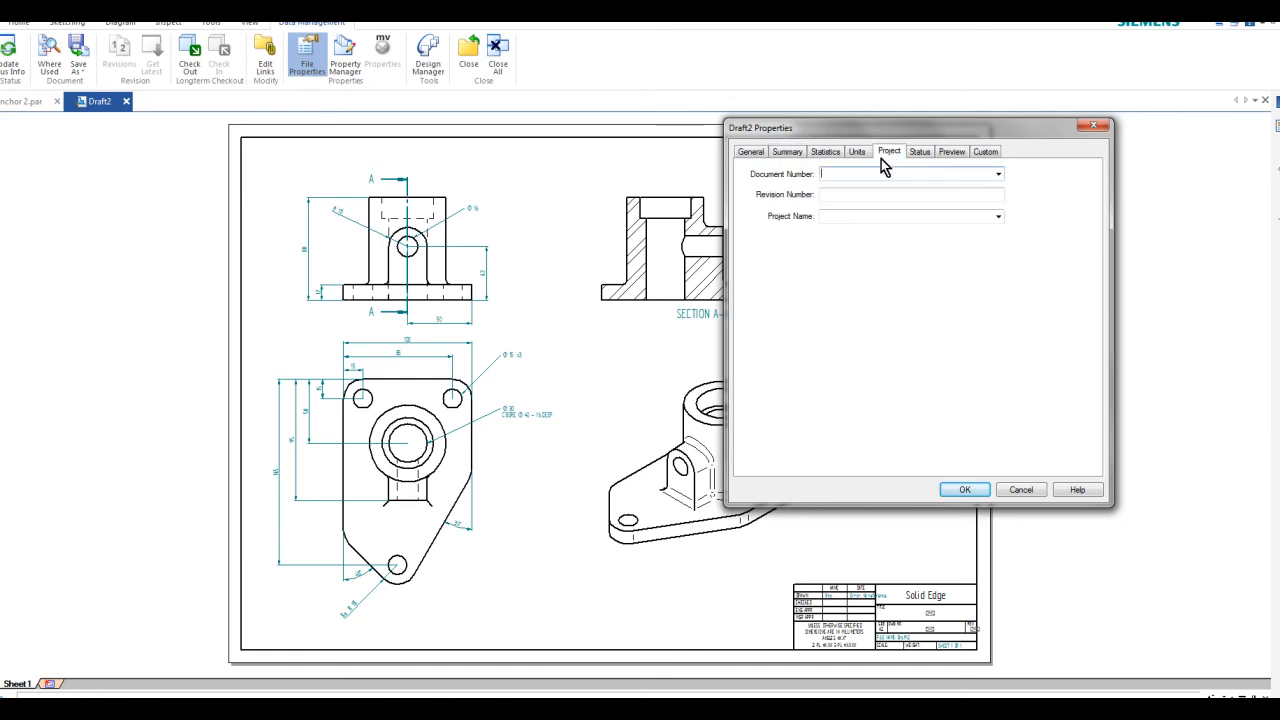
{"action": "left_click", "coordinate": [843, 175]}
{"action": "type", "text": "PAS-10652020"}
{"action": "left_click", "coordinate": [842, 196]}
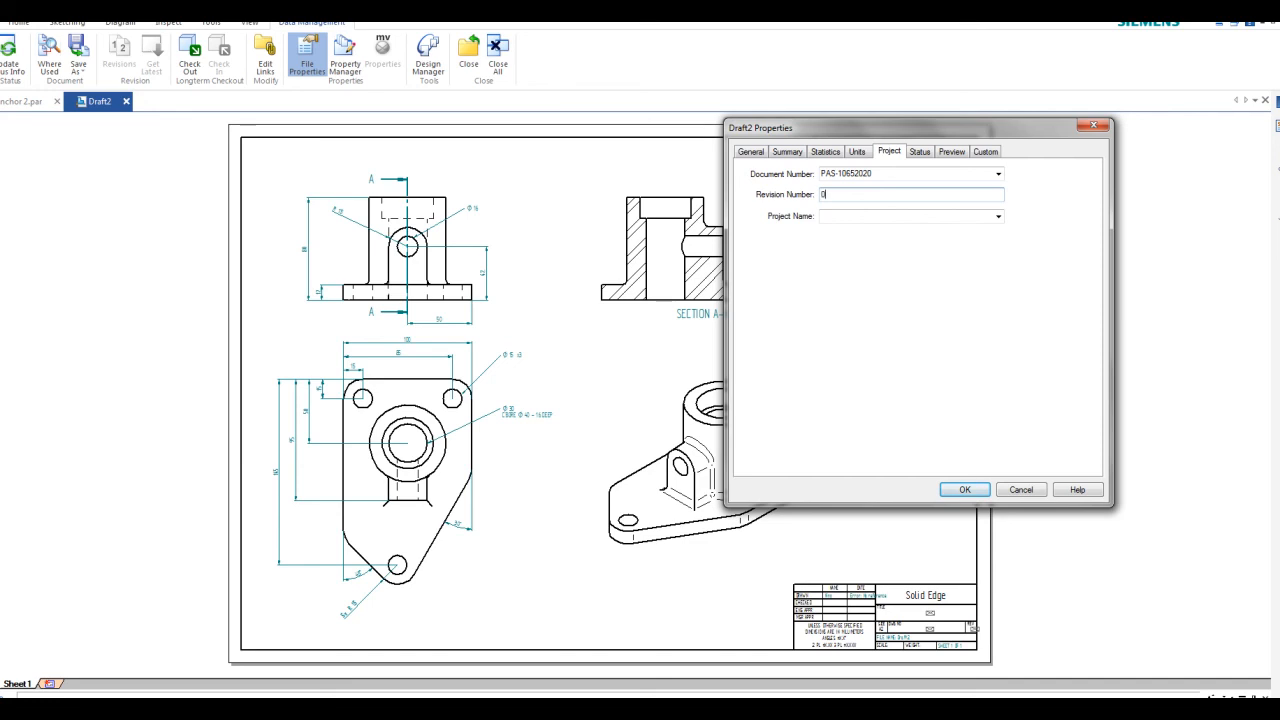
{"action": "left_click", "coordinate": [966, 490]}
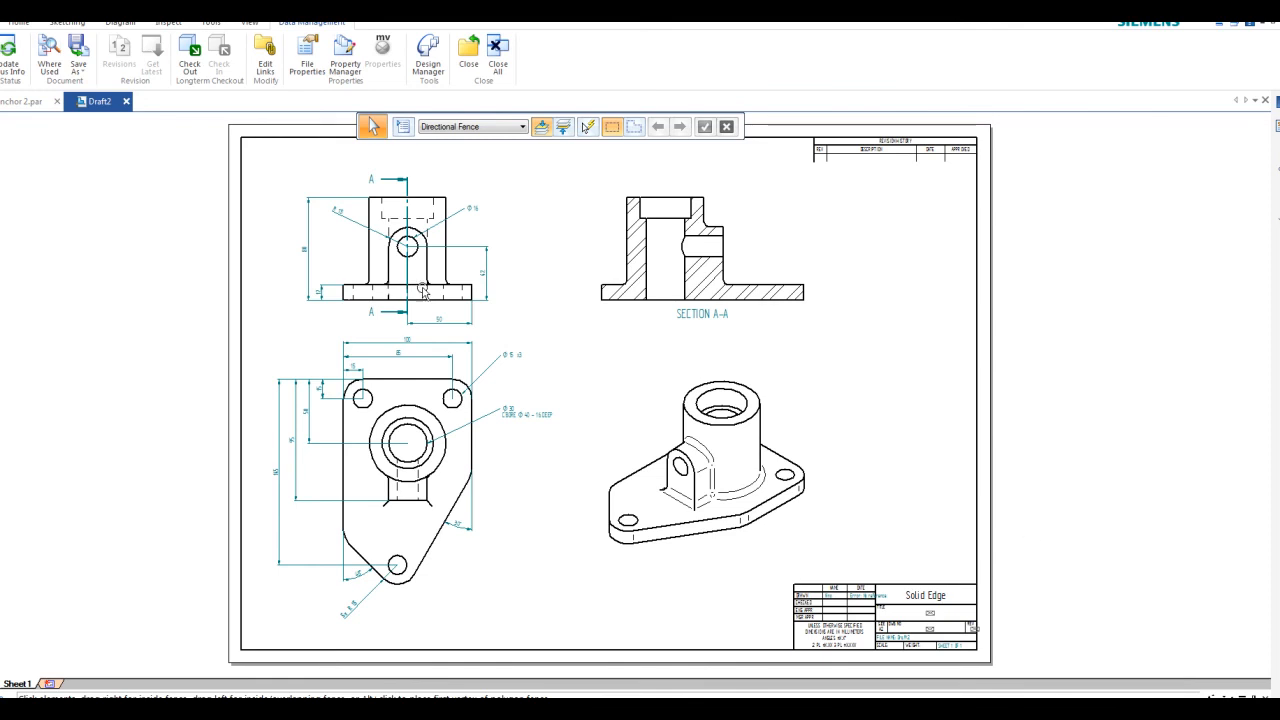
- Try to refresh the title block's property fields by updating the isometric view
{"action": "scroll", "coordinate": [965, 652], "scroll_direction": "up", "scroll_amount": 4}
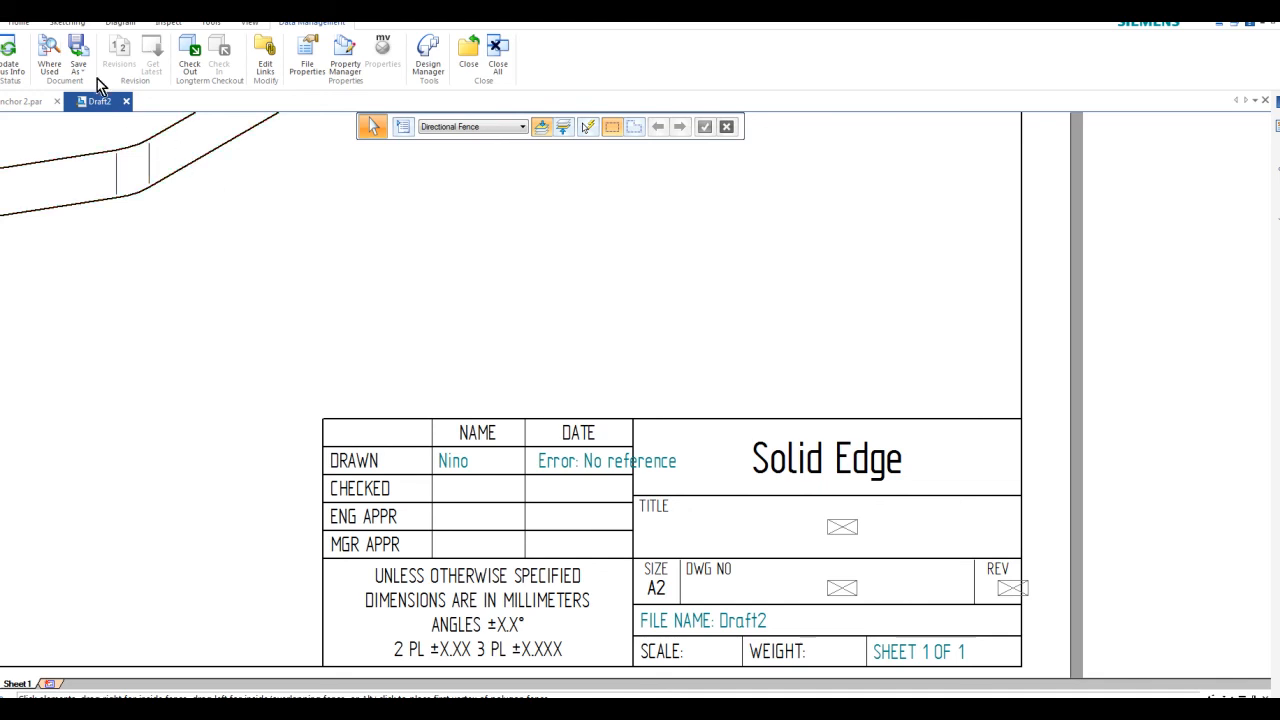
{"action": "left_click", "coordinate": [19, 22]}
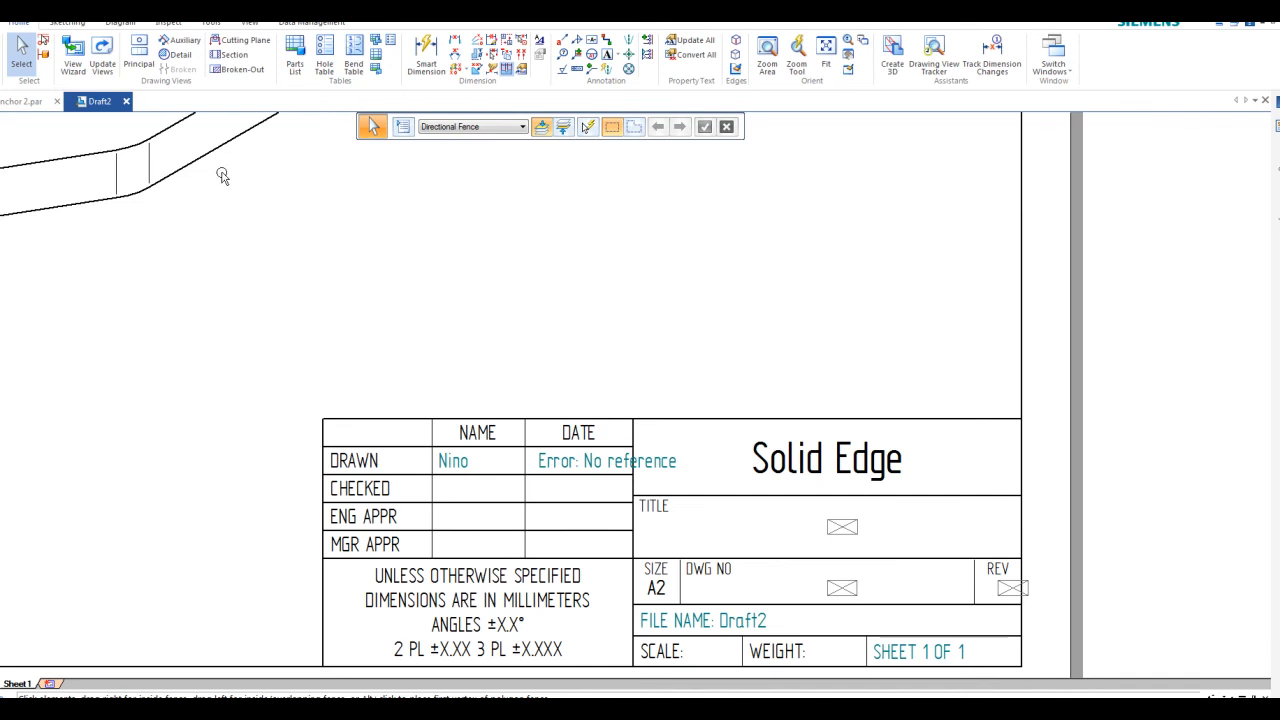
{"action": "left_click", "coordinate": [181, 175]}
{"action": "right_click", "coordinate": [181, 176]}
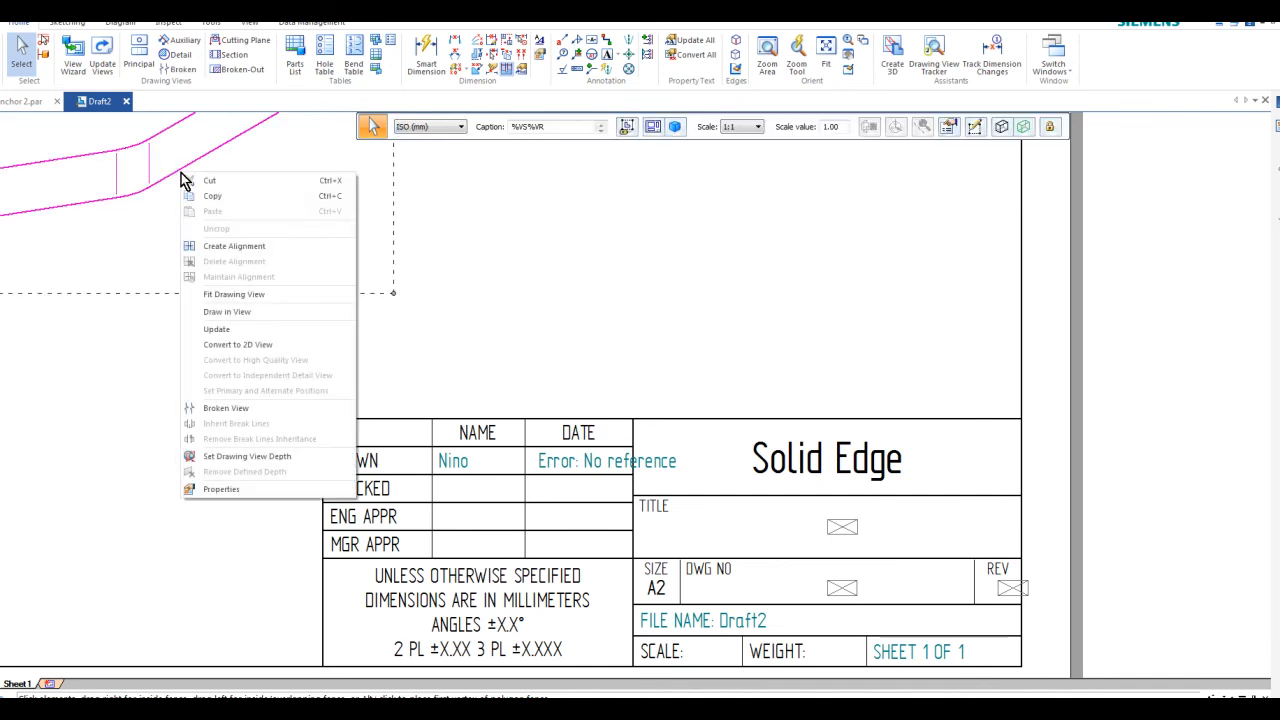
{"action": "left_click", "coordinate": [255, 330]}
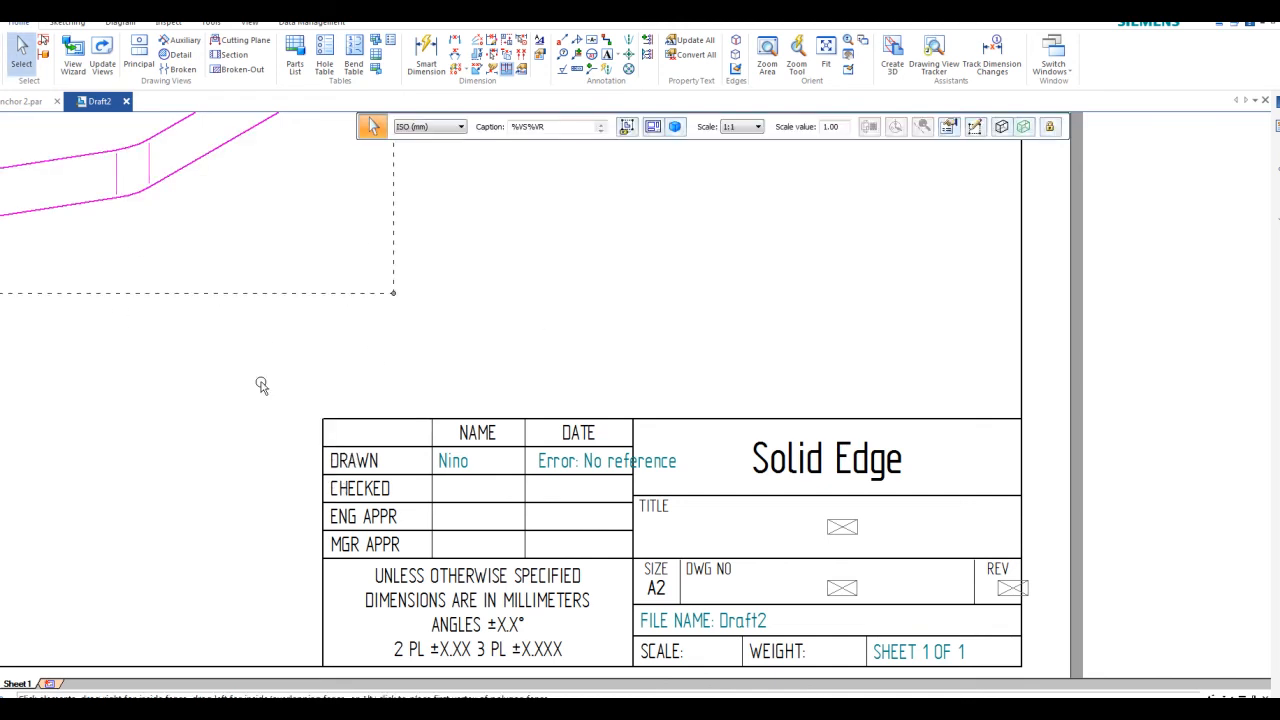
{"action": "left_click", "coordinate": [243, 372]}
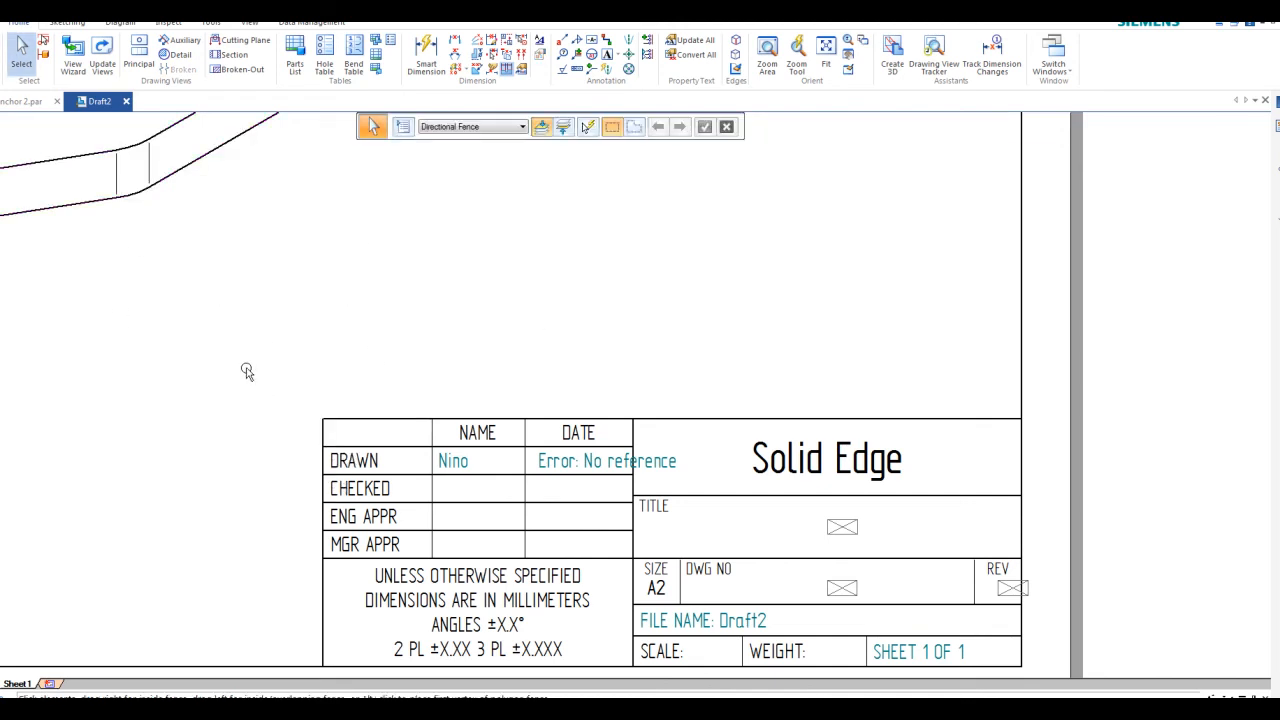
- Update all drawing views to refresh the title block, and look at the Post Anchor 2 part model before returning to the draft
{"action": "left_click", "coordinate": [103, 52]}
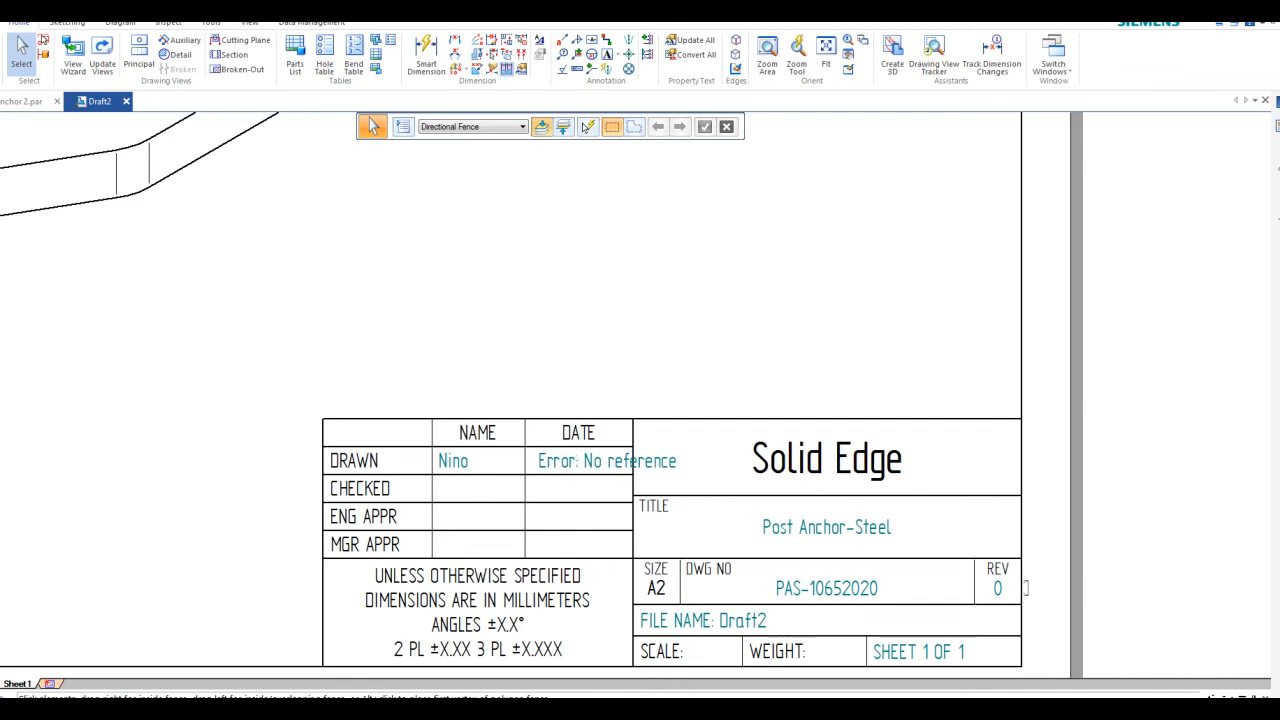
{"action": "left_click", "coordinate": [1242, 697]}
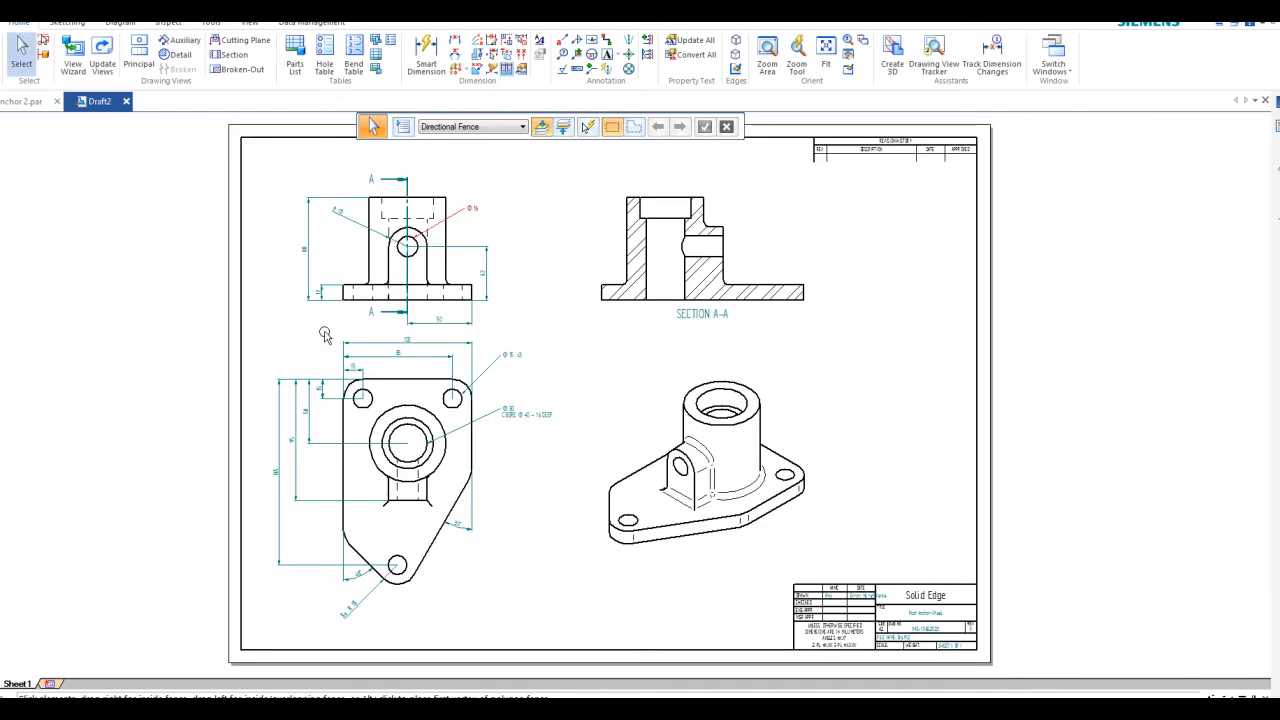
{"action": "left_click", "coordinate": [20, 102]}
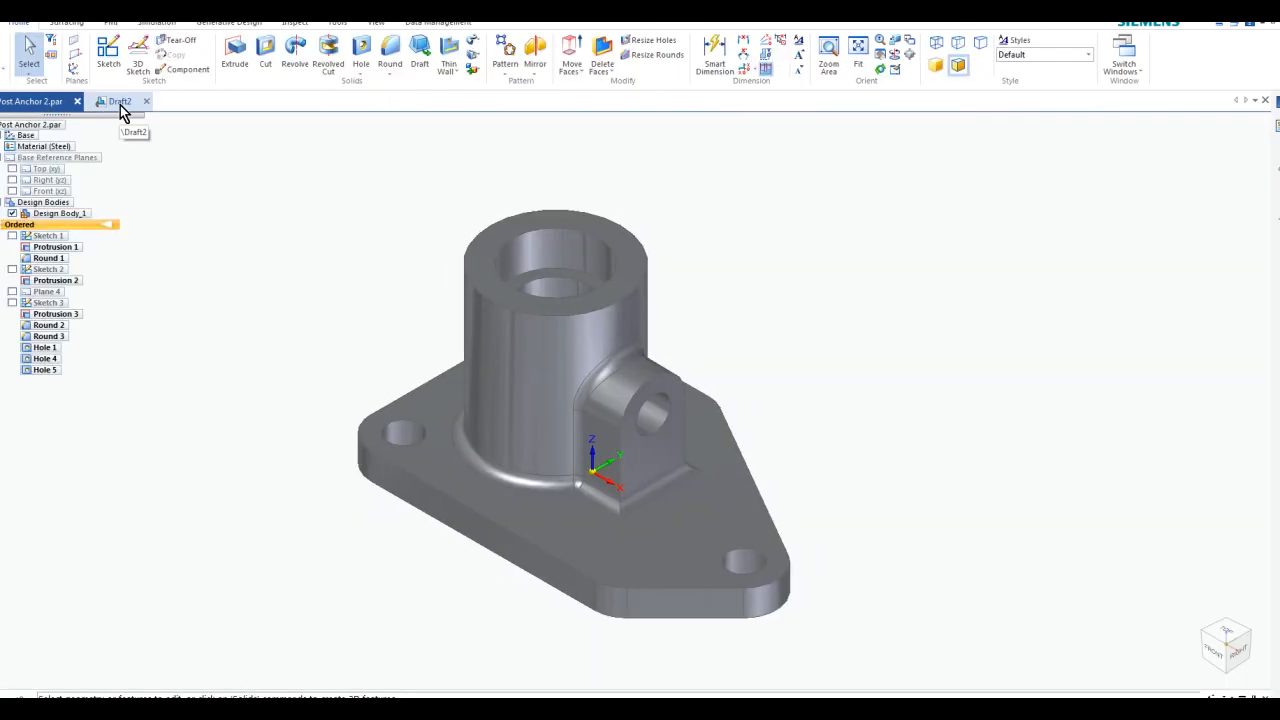
{"action": "left_click", "coordinate": [120, 104]}
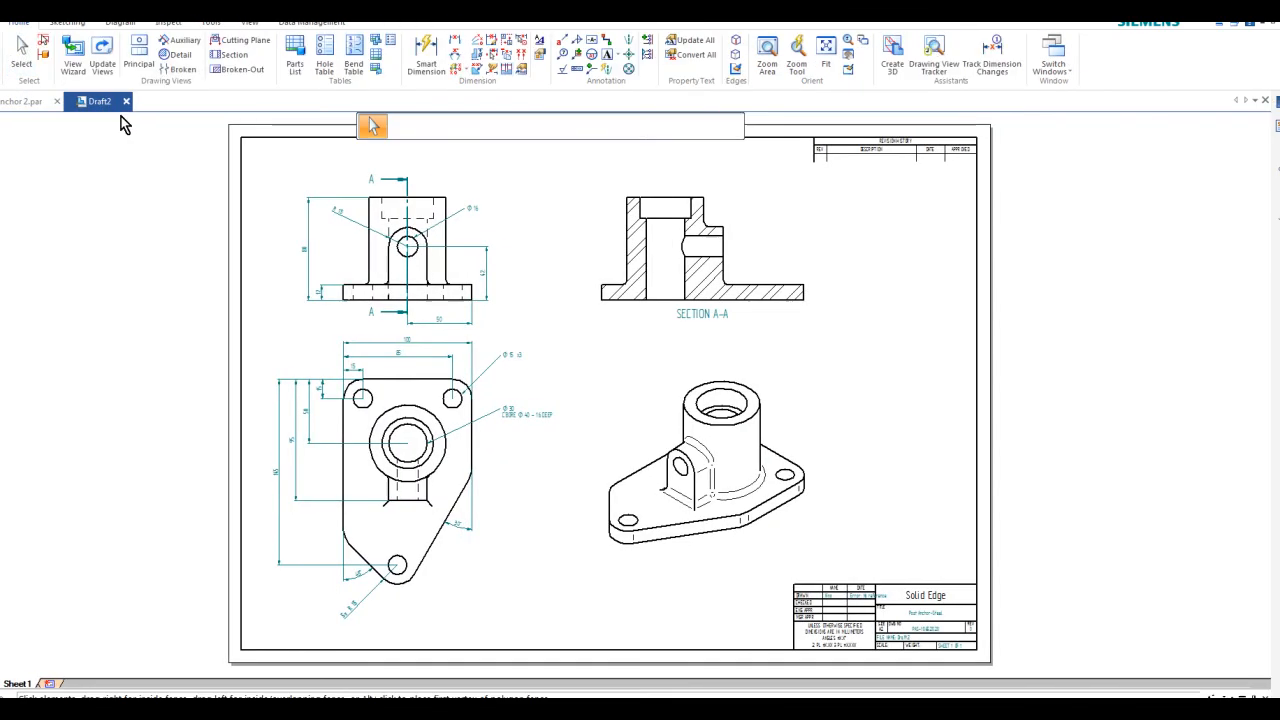